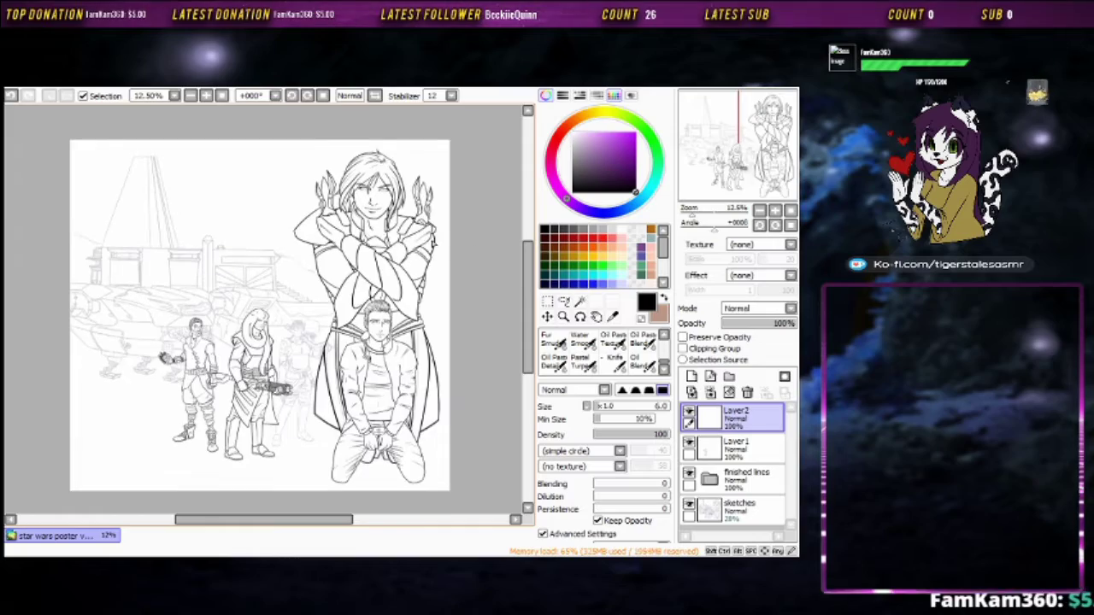
Move Layer1 into the finished lines folder and hide that layer
left_click_drag(411, 254, 381, 265)
left_click(735, 444)
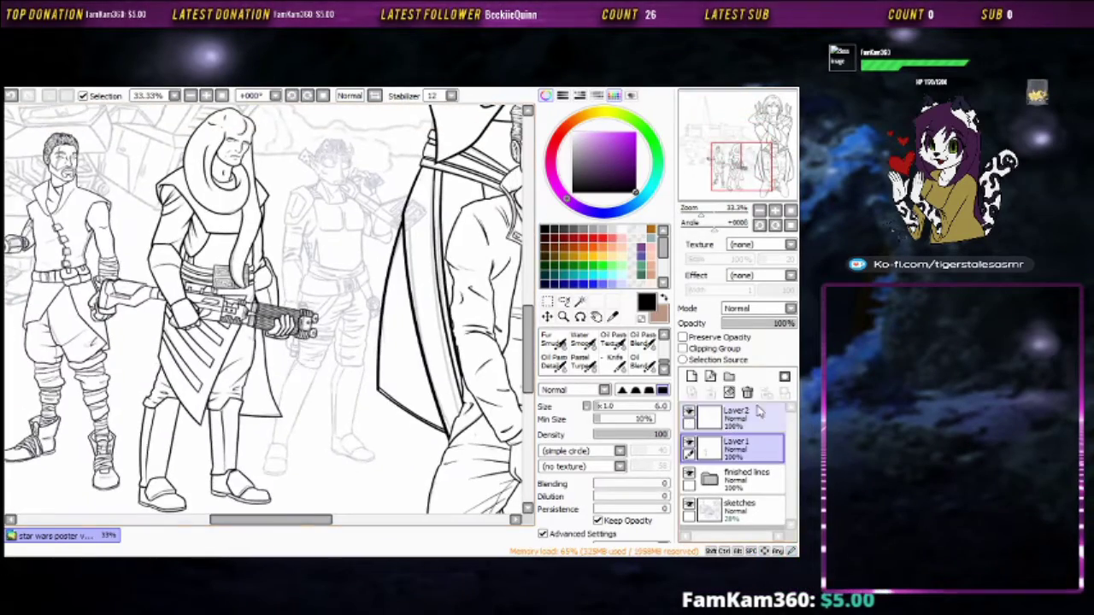
left_click(689, 443)
left_click(688, 443)
left_click(710, 482)
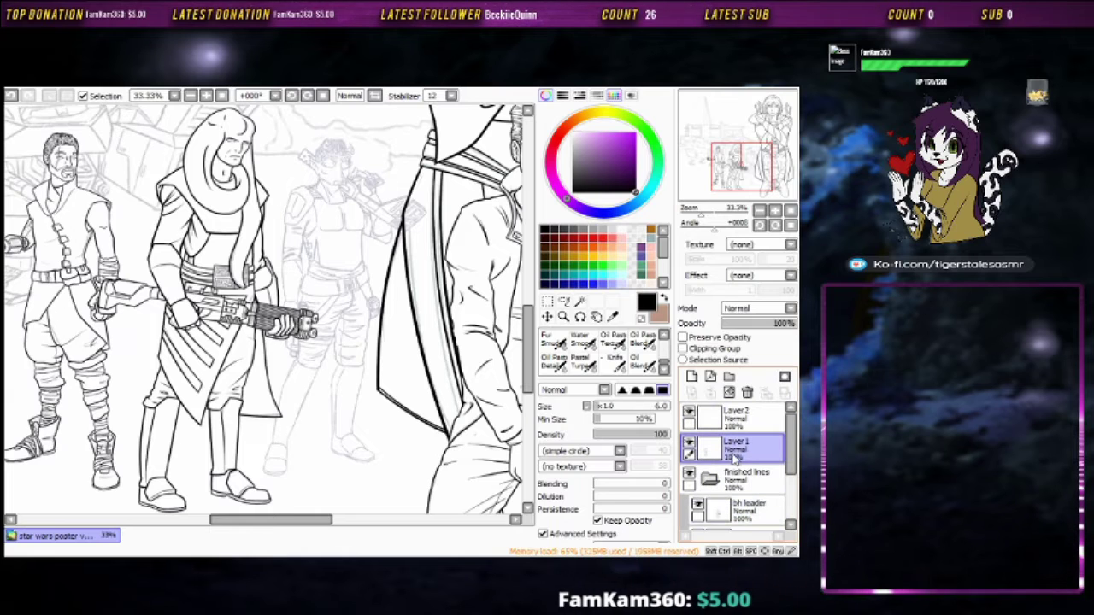
left_click(747, 393)
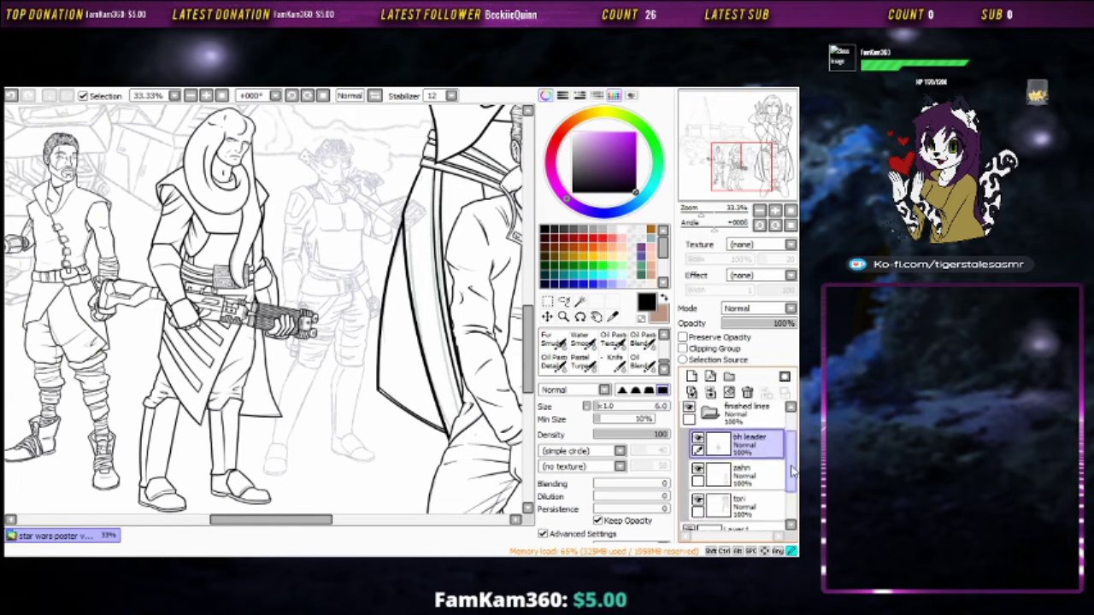
left_click(699, 425)
scroll(735, 462, "down", 3)
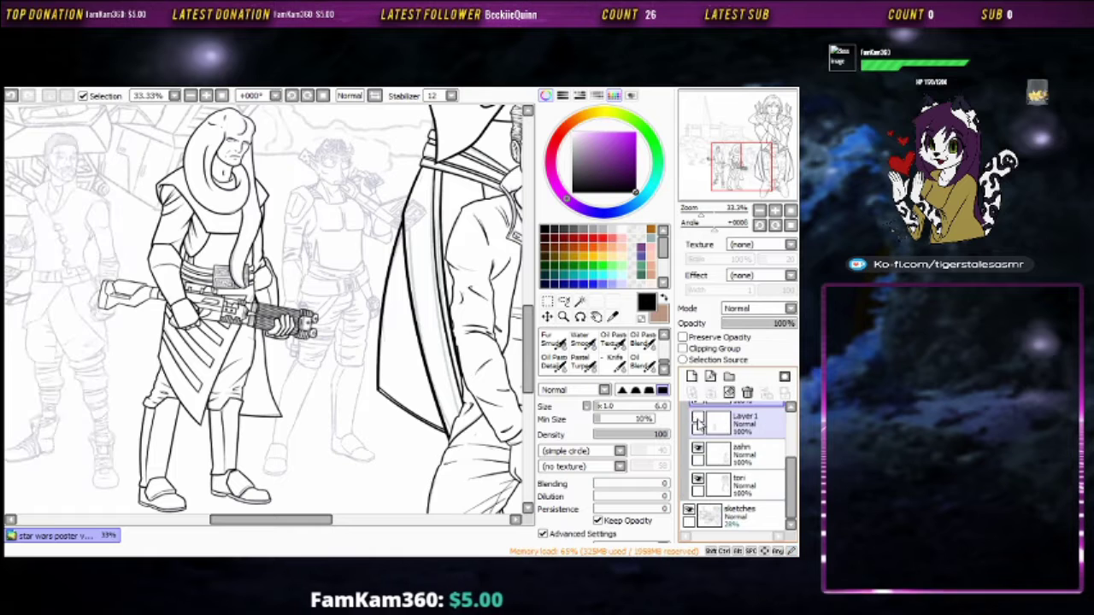
Hide the finished lines folder and make Layer2 the active drawing layer above the sketches
scroll(735, 462, "up", 3)
left_click(688, 442)
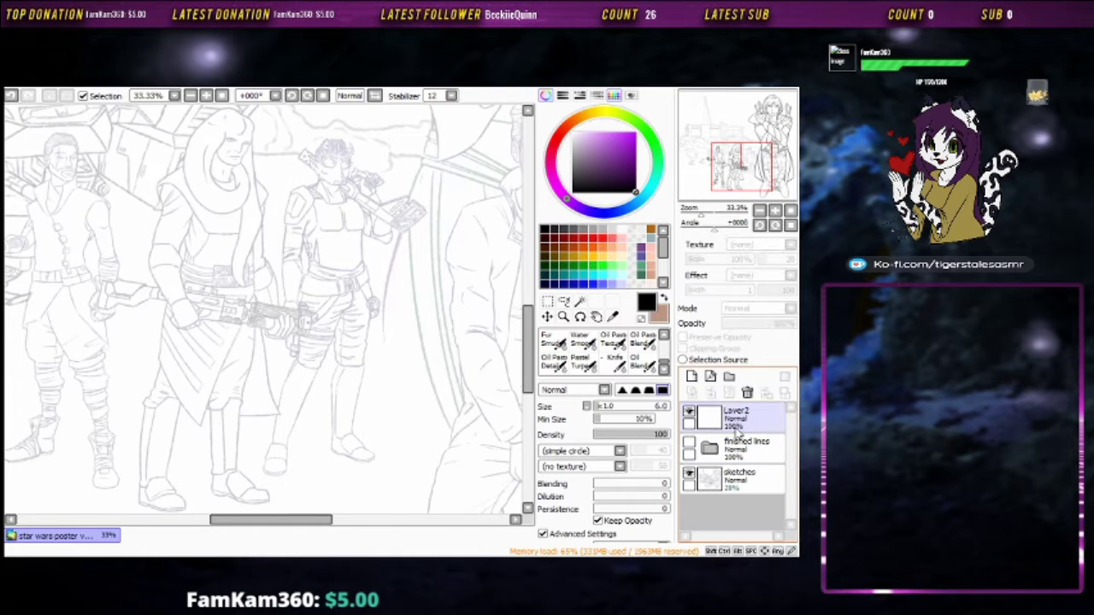
left_click(692, 377)
Ink the line running down the face from the right eye and the rounded mouth shape of the rifle-carrying figure
scroll(379, 225, "up", 8)
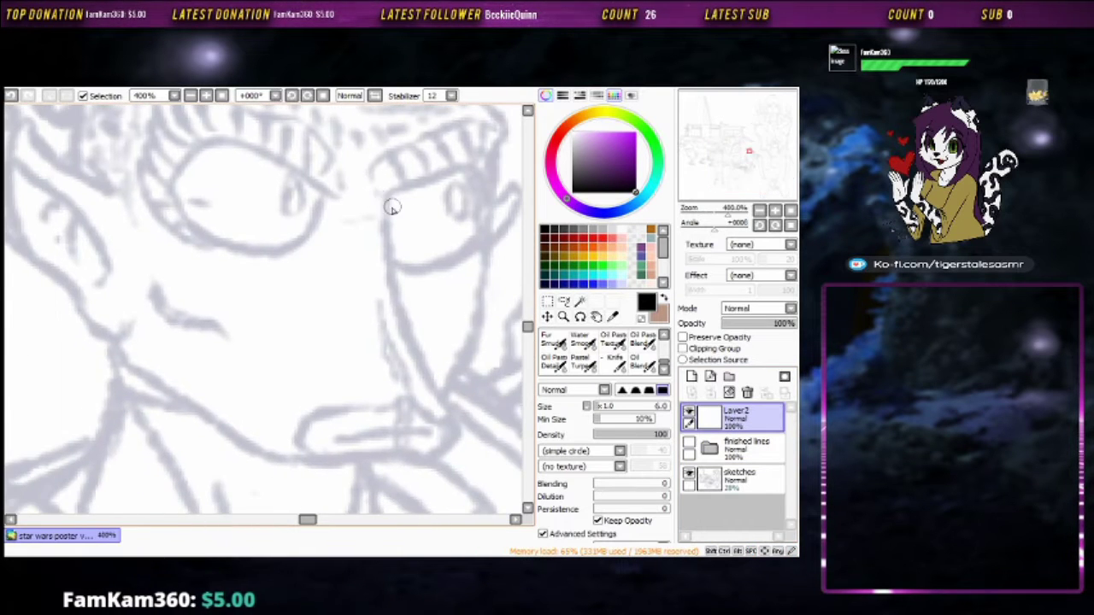
left_click_drag(387, 197, 431, 385)
key("ctrl+z")
left_click_drag(390, 220, 457, 440)
key("ctrl+z")
left_click_drag(384, 193, 464, 432)
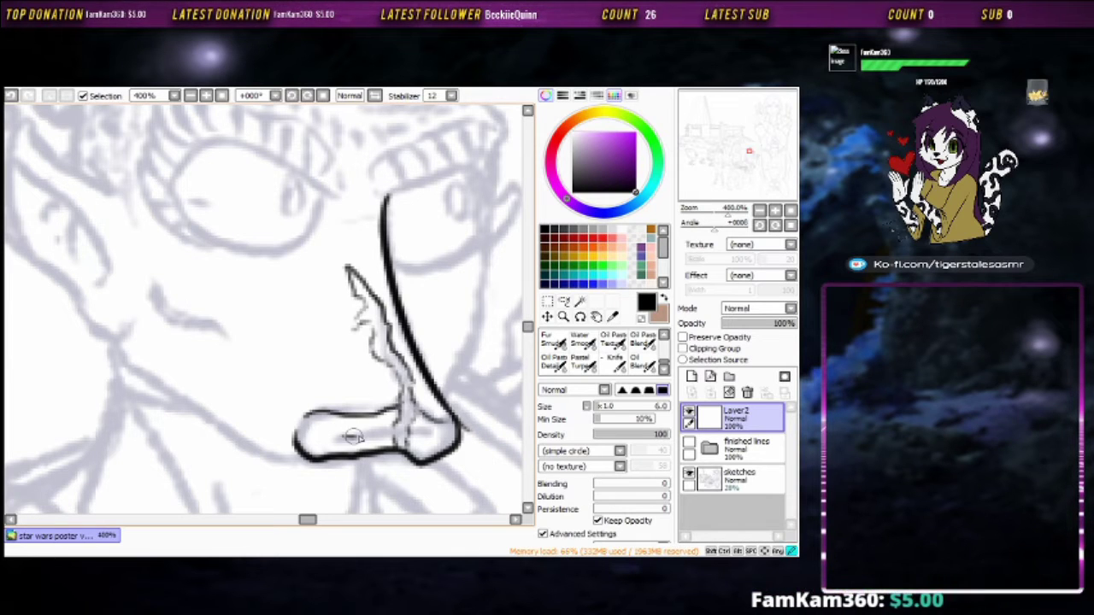
mouse_move(322, 372)
left_mouse_down()
mouse_move(257, 359)
mouse_move(273, 385)
mouse_move(379, 367)
mouse_move(345, 245)
mouse_move(282, 456)
left_mouse_up()
left_click_drag(282, 456, 464, 367)
Ink the lower rim of the right eye and the outer cheek contour beside it, correcting strokes as needed
mouse_move(368, 256)
left_mouse_down()
mouse_move(423, 354)
mouse_move(428, 276)
left_mouse_up()
mouse_move(436, 205)
left_mouse_down()
mouse_move(457, 316)
mouse_move(460, 362)
left_mouse_up()
key("ctrl+z")
left_click_drag(458, 306, 456, 371)
left_click_drag(494, 377, 428, 370)
key("e")
key("b")
Ink the segmented brow ridge above the right eye and join it to the outer face contour
left_click_drag(360, 159, 411, 338)
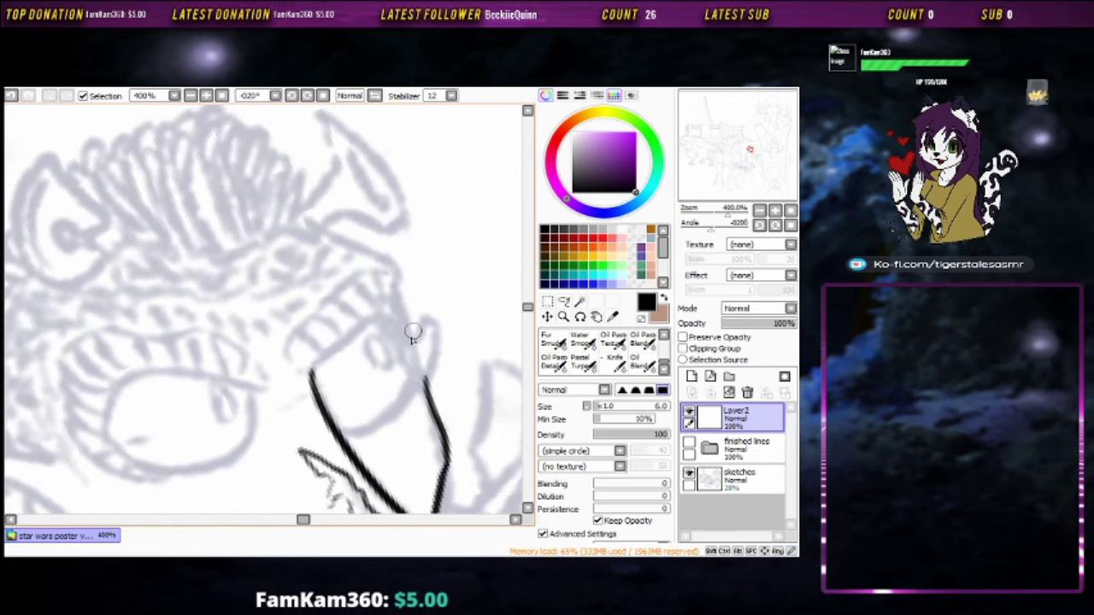
left_click_drag(399, 301, 424, 376)
mouse_move(408, 338)
left_mouse_down()
mouse_move(415, 380)
mouse_move(405, 295)
mouse_move(390, 318)
mouse_move(398, 273)
mouse_move(377, 318)
left_mouse_up()
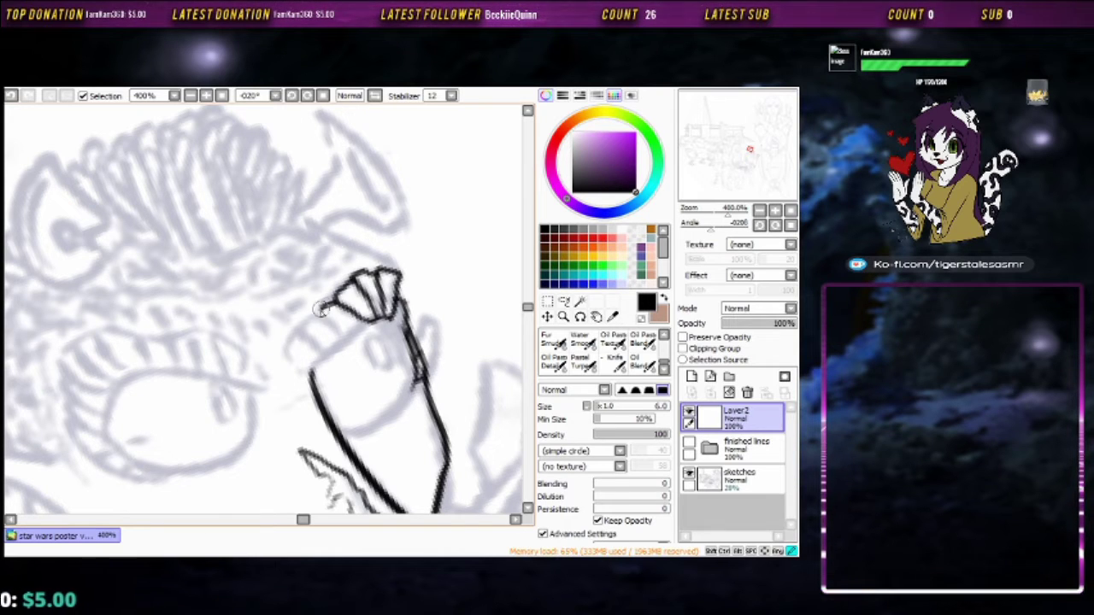
left_click_drag(263, 335, 400, 279)
left_click_drag(427, 295, 443, 313)
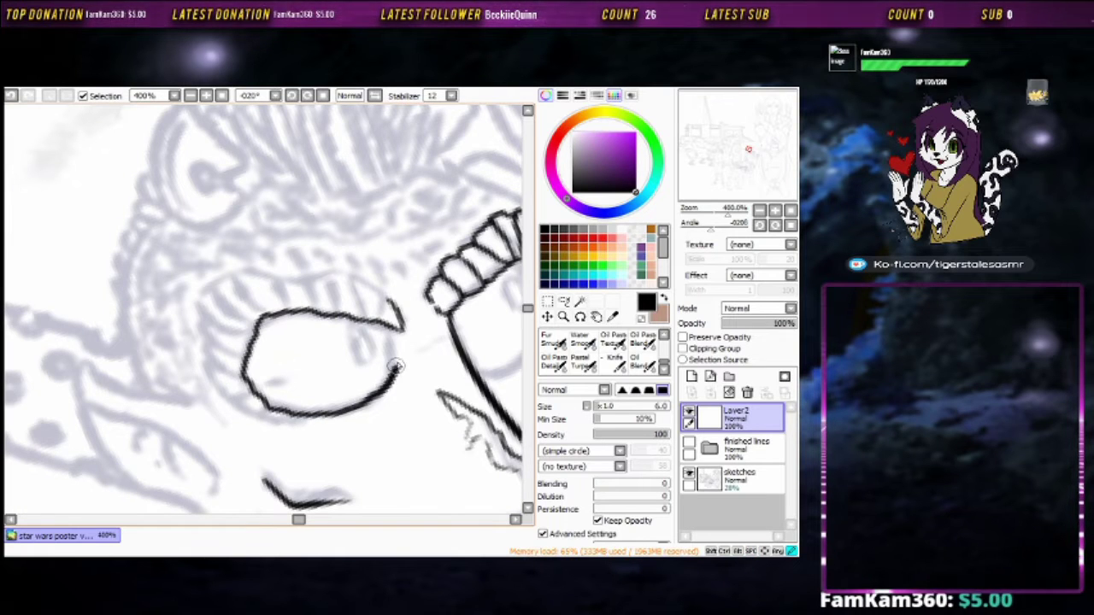
Close the oval outline of the left eye and ink the first segments of the ridge above it
left_click_drag(395, 366, 401, 329)
mouse_move(344, 363)
left_mouse_down()
mouse_move(402, 371)
mouse_move(375, 409)
left_mouse_up()
left_click_drag(425, 374, 415, 344)
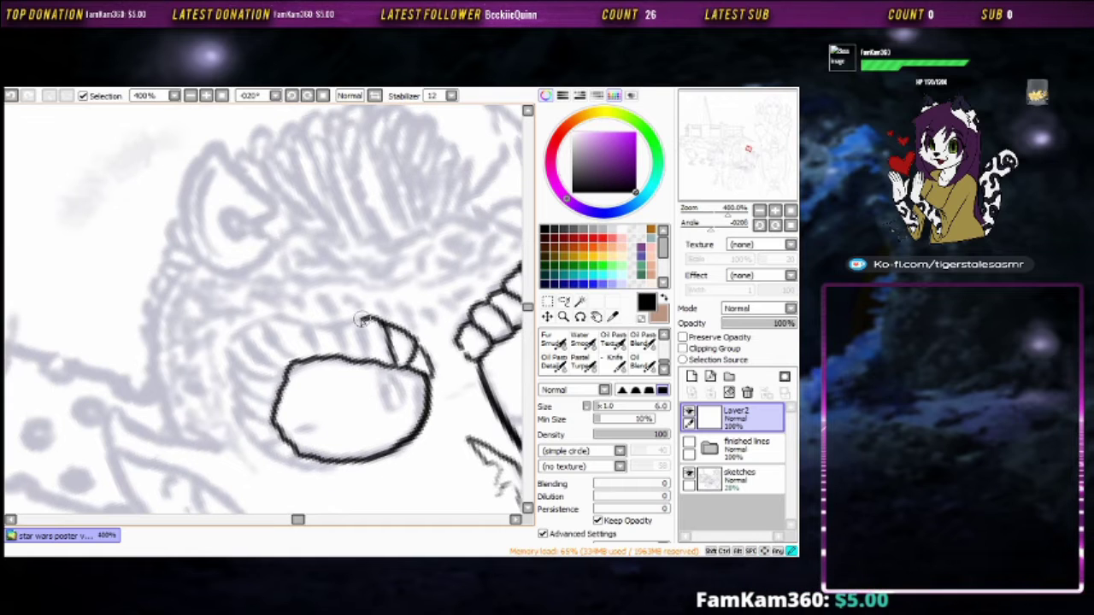
left_click_drag(338, 327, 376, 318)
left_click_drag(350, 368, 418, 346)
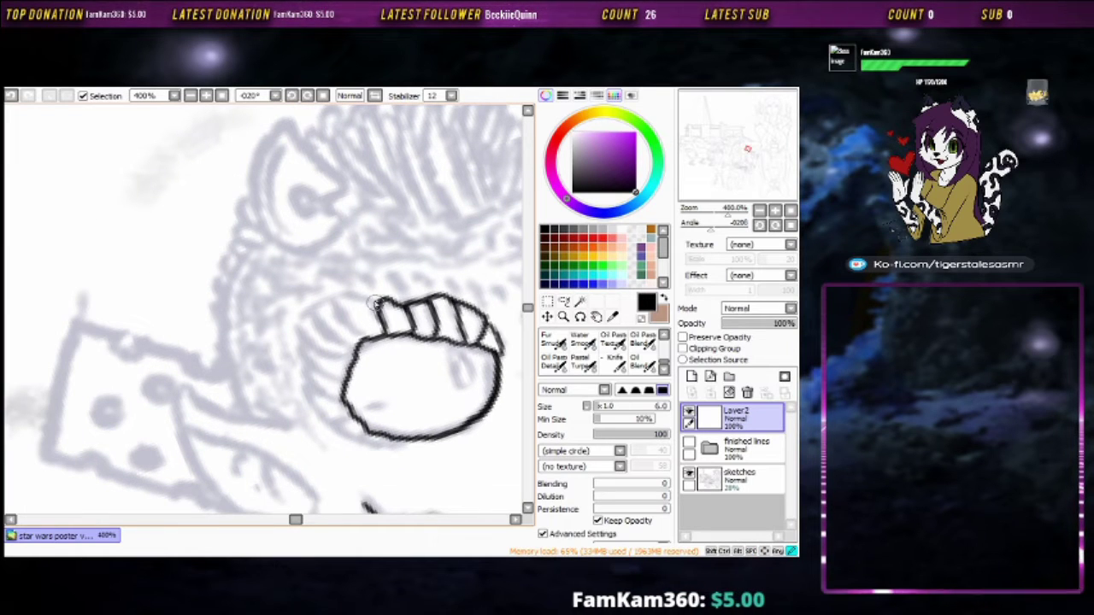
Continue the segmented ridge around the outer side and underside of the left eye
mouse_move(376, 303)
left_mouse_down()
mouse_move(333, 304)
mouse_move(329, 338)
left_mouse_up()
left_click_drag(335, 295, 361, 349)
mouse_move(308, 314)
left_mouse_down()
mouse_move(320, 355)
mouse_move(340, 359)
mouse_move(310, 370)
mouse_move(348, 381)
mouse_move(309, 390)
mouse_move(326, 423)
mouse_move(376, 447)
mouse_move(422, 451)
left_mouse_up()
left_click_drag(478, 385, 265, 385)
Ink the pointed left ear with its inner folds and the jawline leading away from it
left_click_drag(352, 395, 427, 366)
left_click_drag(150, 471, 449, 335)
mouse_move(381, 286)
left_mouse_down()
mouse_move(261, 255)
mouse_move(271, 308)
mouse_move(299, 359)
mouse_move(366, 390)
mouse_move(403, 425)
mouse_move(444, 421)
left_mouse_up()
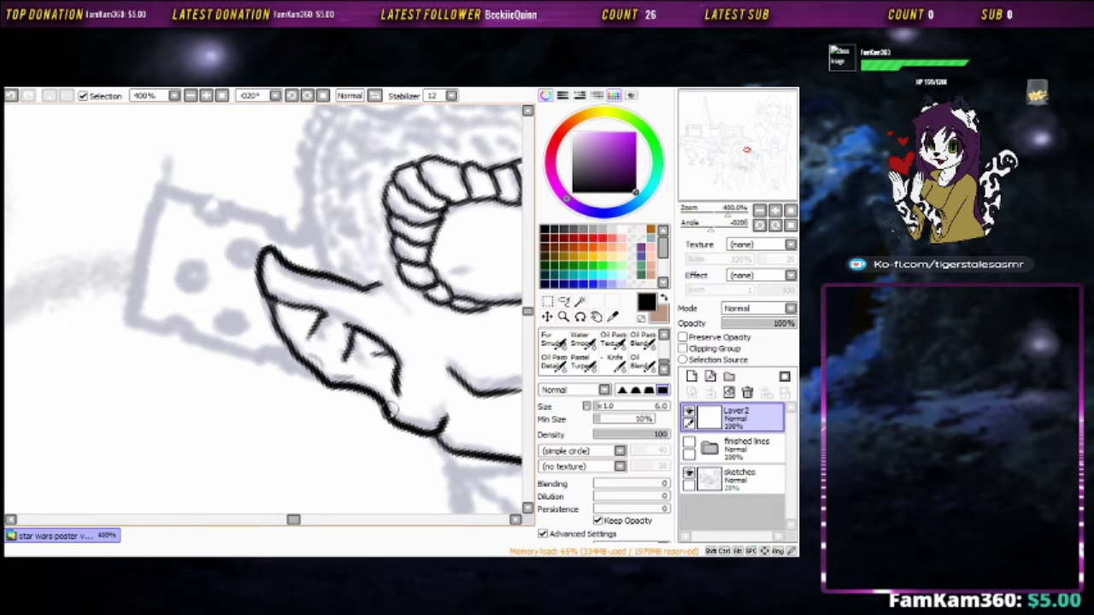
Ink the curved horn at the right side of the head and the forehead edge beneath it
scroll(444, 282, "right", 5)
left_click_drag(405, 329, 477, 429)
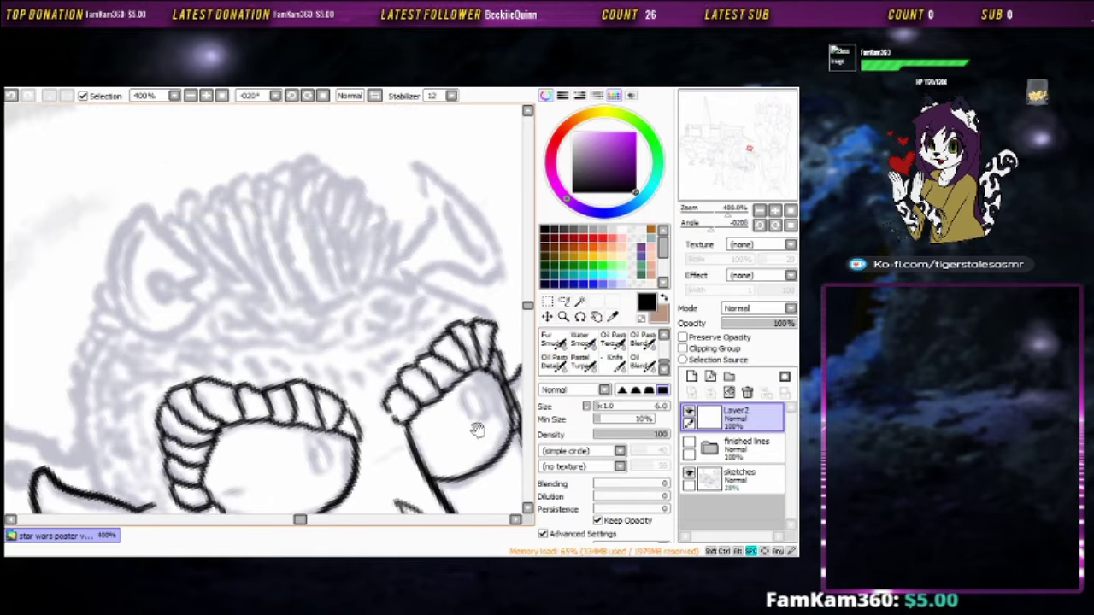
mouse_move(398, 275)
left_mouse_down()
mouse_move(376, 325)
mouse_move(489, 318)
mouse_move(401, 342)
mouse_move(440, 342)
mouse_move(489, 316)
left_mouse_up()
key("ctrl+z")
mouse_move(412, 241)
left_mouse_down()
mouse_move(433, 259)
mouse_move(426, 244)
mouse_move(468, 309)
left_mouse_up()
Ink the left horn's pointed outline and its inner curl details
left_click_drag(183, 338, 337, 300)
mouse_move(284, 221)
left_mouse_down()
mouse_move(340, 291)
mouse_move(269, 349)
mouse_move(289, 219)
mouse_move(312, 252)
mouse_move(284, 332)
mouse_move(304, 345)
left_mouse_up()
mouse_move(287, 265)
left_mouse_down()
mouse_move(321, 279)
mouse_move(299, 315)
mouse_move(313, 316)
left_mouse_up()
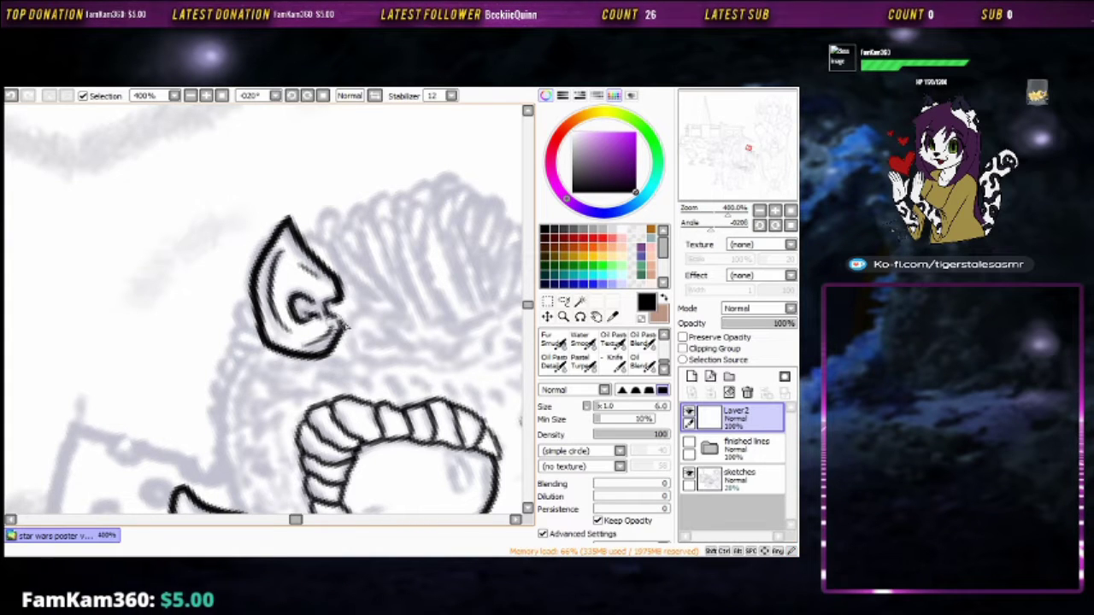
Ink the hairline between the two horns and the broken contour lines above both eyes
left_click_drag(464, 340, 332, 323)
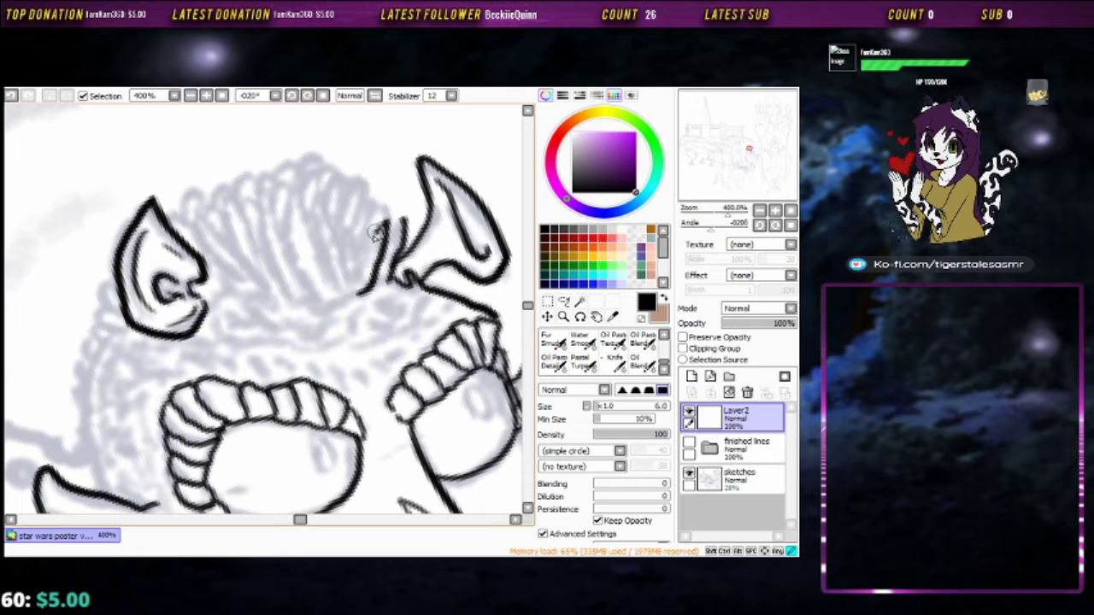
left_click_drag(240, 293, 319, 259)
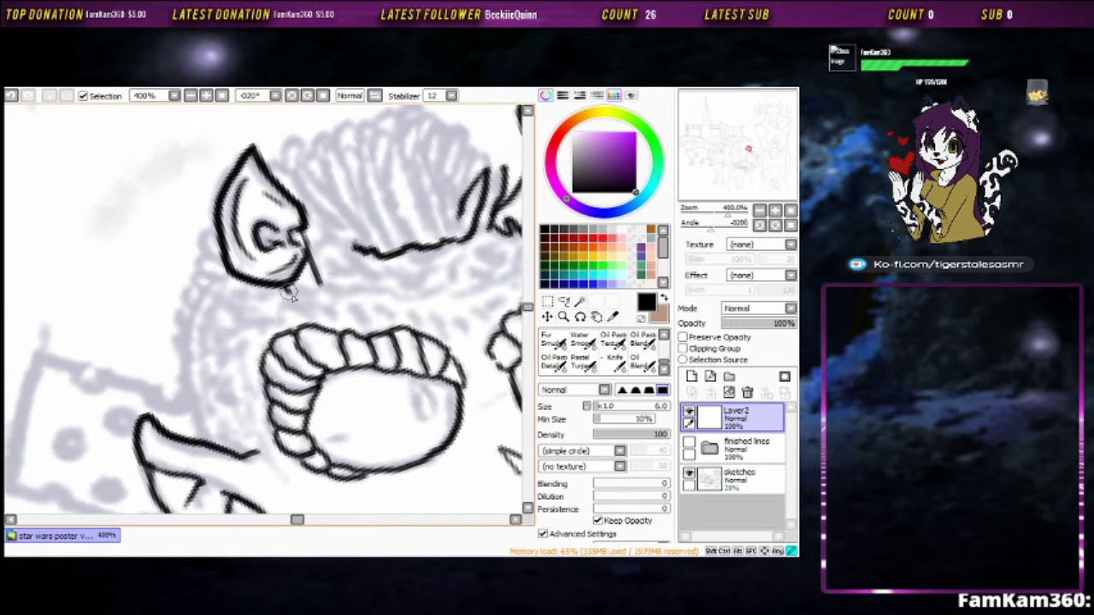
mouse_move(357, 248)
left_mouse_down()
mouse_move(315, 293)
mouse_move(217, 228)
left_mouse_up()
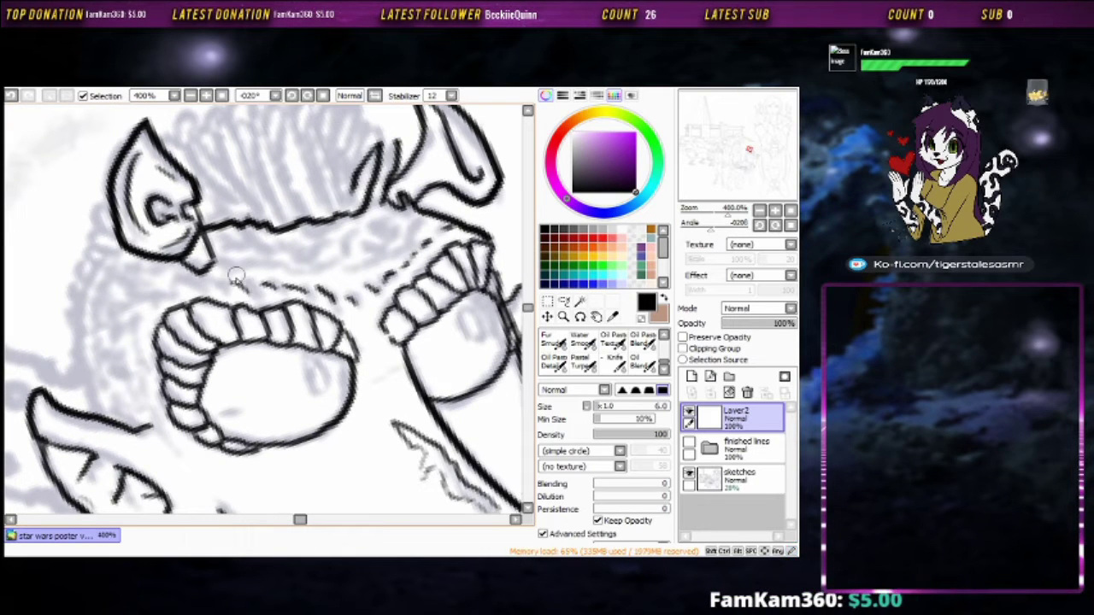
left_click_drag(168, 436, 142, 457)
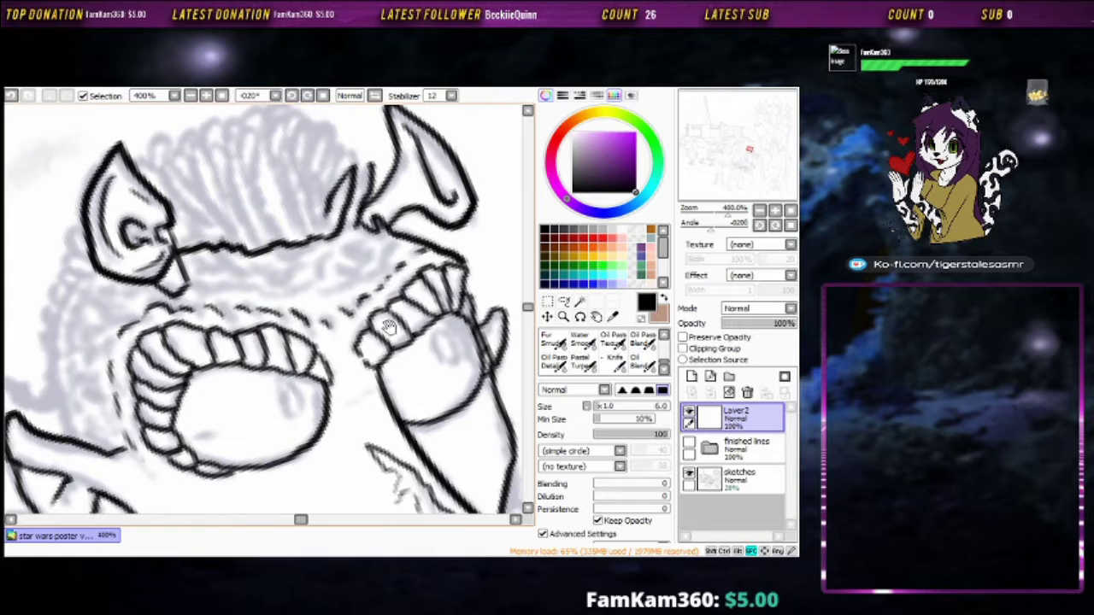
Fill the forehead between the hairline and the eye ridges with short, broken texture strokes
mouse_move(400, 239)
left_mouse_down()
mouse_move(366, 271)
mouse_move(327, 283)
left_mouse_up()
left_click_drag(369, 249, 346, 256)
mouse_move(335, 250)
left_mouse_down()
mouse_move(318, 276)
mouse_move(267, 301)
left_mouse_up()
mouse_move(319, 261)
left_mouse_down()
mouse_move(296, 287)
mouse_move(275, 284)
left_mouse_up()
mouse_move(282, 282)
left_mouse_down()
mouse_move(299, 260)
mouse_move(365, 268)
mouse_move(402, 260)
left_mouse_up()
mouse_move(409, 224)
left_mouse_down()
mouse_move(369, 249)
mouse_move(323, 258)
left_mouse_up()
mouse_move(340, 237)
left_mouse_down()
mouse_move(301, 254)
mouse_move(333, 251)
left_mouse_up()
left_click_drag(394, 249, 313, 279)
Ink the left side contour of the head and add short texture strokes between it and the left eye
mouse_move(221, 254)
left_mouse_down()
mouse_move(183, 234)
mouse_move(180, 389)
mouse_move(214, 419)
left_mouse_up()
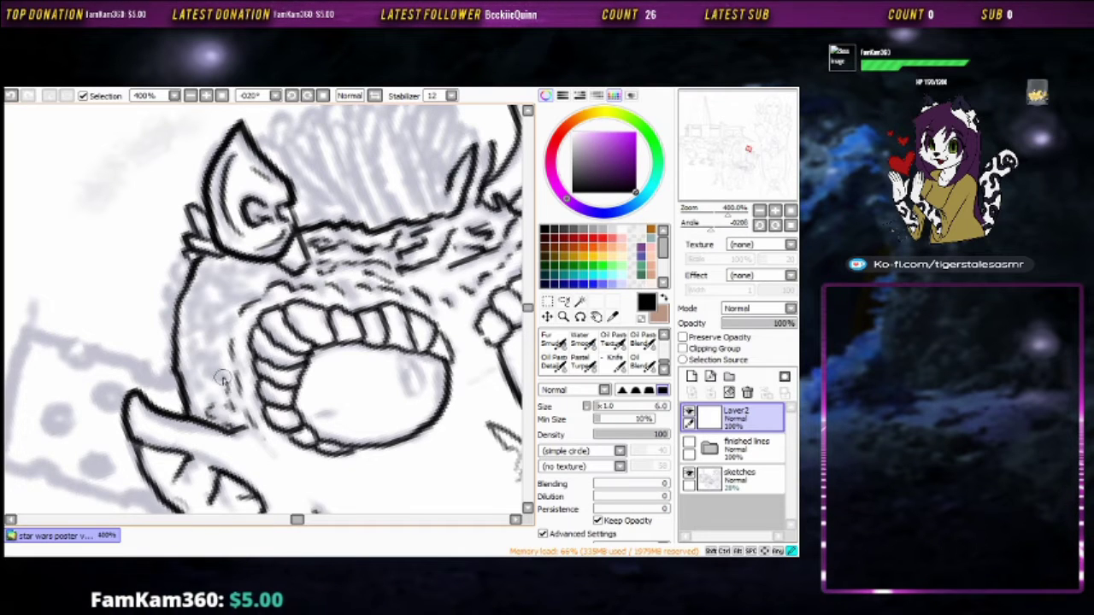
mouse_move(222, 380)
left_mouse_down()
mouse_move(198, 347)
mouse_move(195, 404)
mouse_move(195, 339)
left_mouse_up()
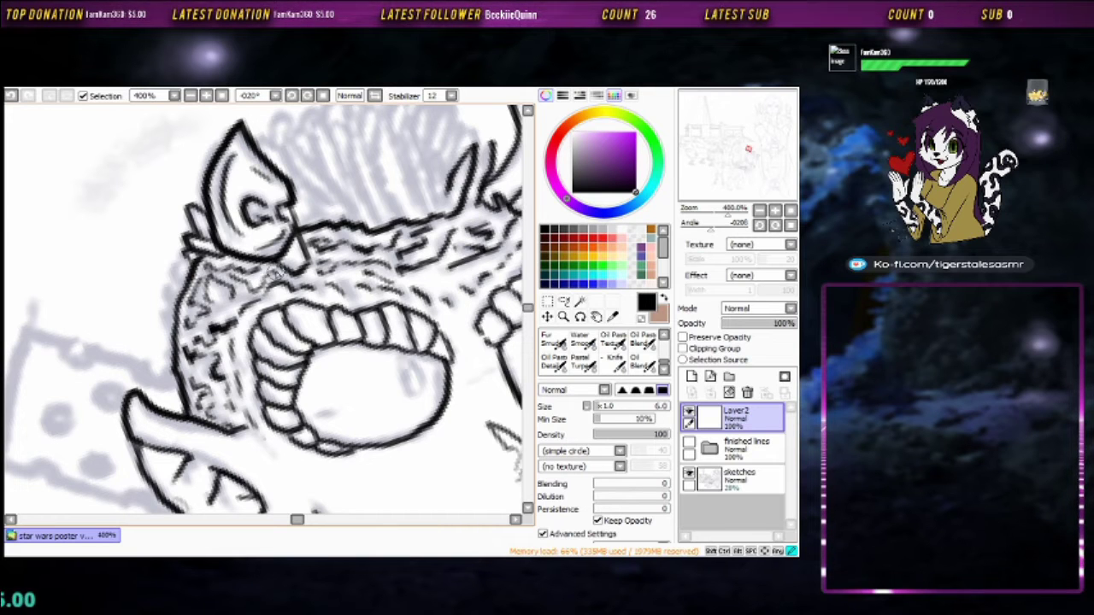
mouse_move(220, 301)
left_mouse_down()
mouse_move(196, 213)
mouse_move(227, 347)
mouse_move(375, 314)
left_mouse_up()
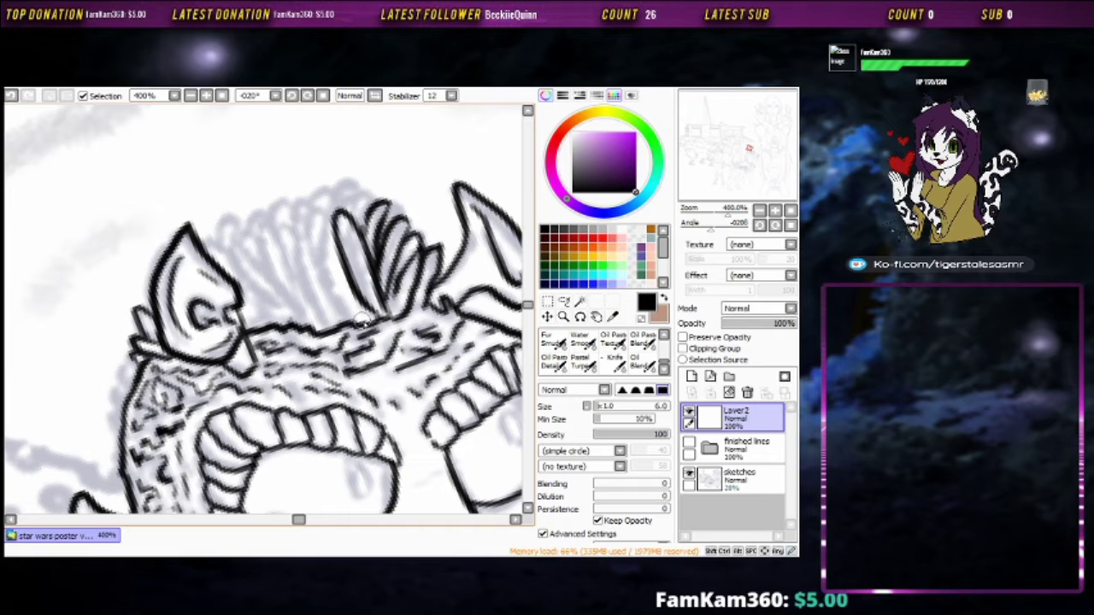
Ink the upright strands of the head crest between the horns, including the overlapping tips behind them
mouse_move(300, 241)
left_mouse_down()
mouse_move(324, 299)
mouse_move(290, 254)
left_mouse_up()
mouse_move(295, 323)
left_mouse_down()
mouse_move(267, 221)
mouse_move(242, 298)
mouse_move(231, 243)
mouse_move(210, 246)
left_mouse_up()
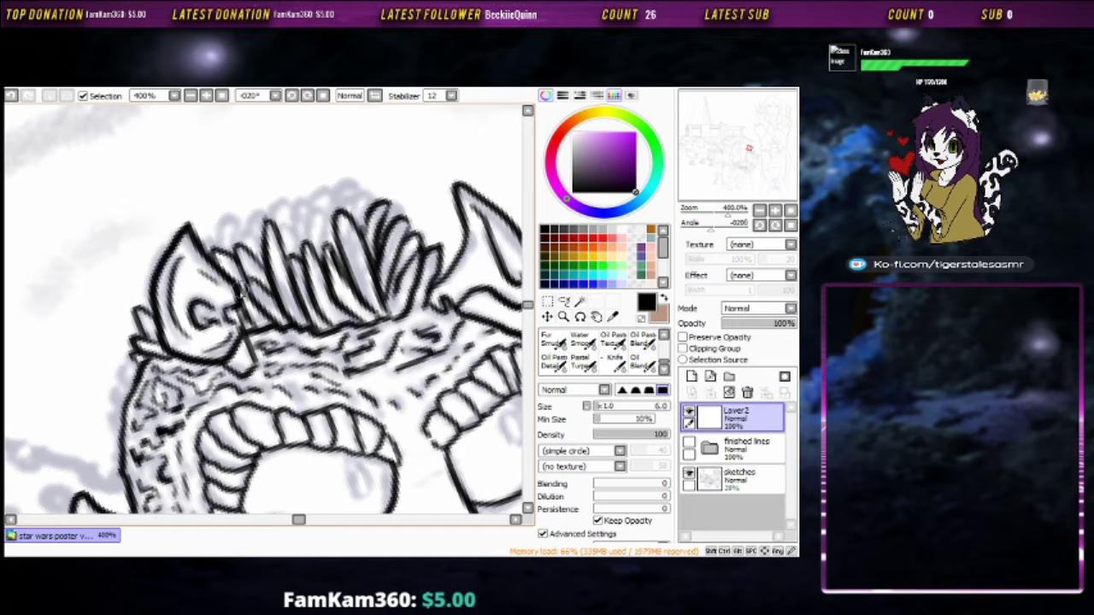
mouse_move(295, 265)
left_mouse_down()
mouse_move(275, 225)
mouse_move(313, 231)
mouse_move(316, 212)
left_mouse_up()
mouse_move(359, 221)
left_mouse_down()
mouse_move(342, 200)
mouse_move(351, 189)
left_mouse_up()
left_click_drag(401, 222, 335, 182)
mouse_move(355, 220)
left_mouse_down()
mouse_move(335, 178)
mouse_move(279, 197)
left_mouse_up()
left_click_drag(269, 264, 253, 228)
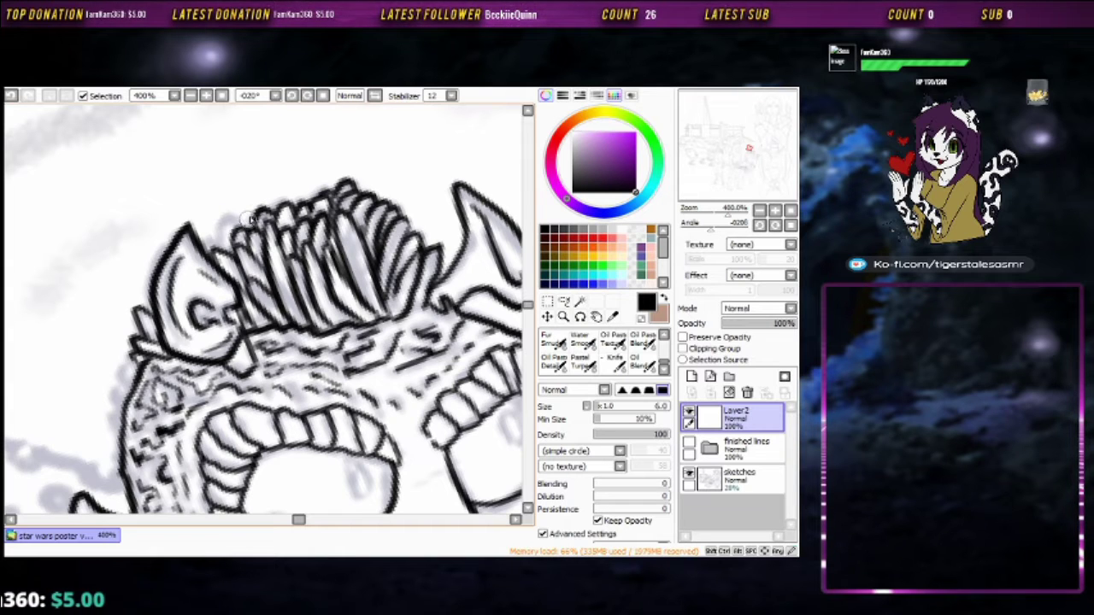
left_click_drag(154, 299, 244, 242)
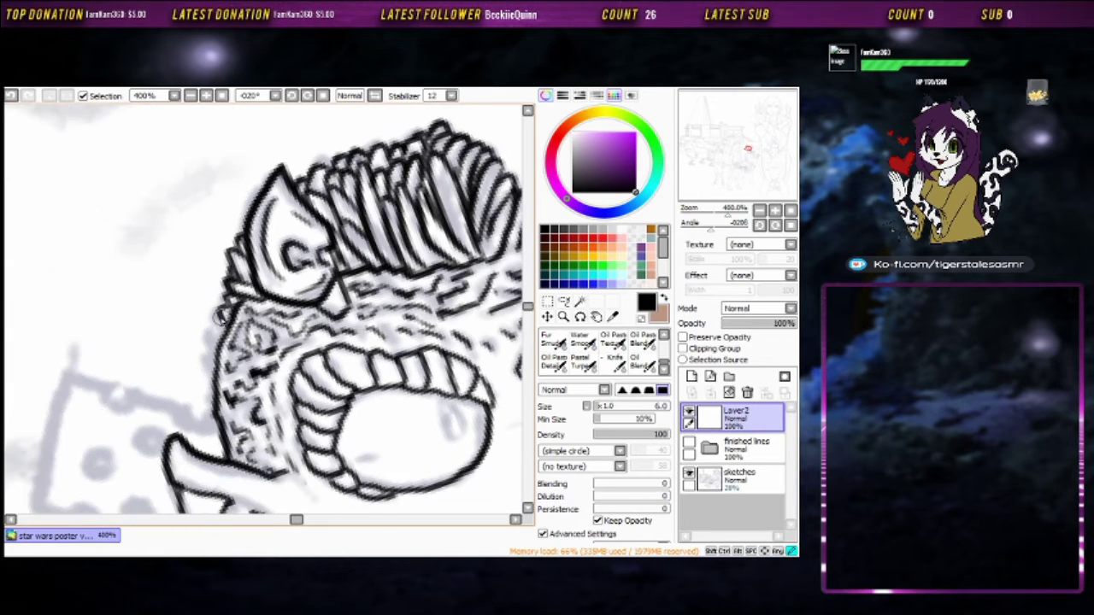
Ink the shadow line under the jaw and the left edge of the neck, undoing unsatisfactory strokes
mouse_move(294, 324)
left_mouse_down()
mouse_move(313, 337)
mouse_move(262, 298)
mouse_move(290, 248)
mouse_move(270, 195)
left_mouse_up()
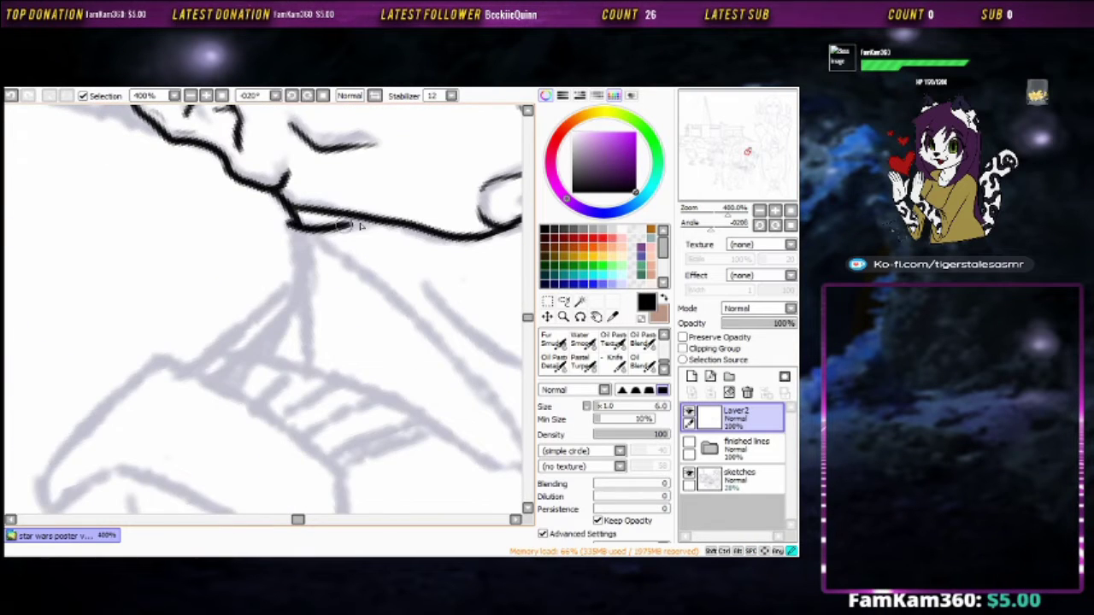
mouse_move(360, 226)
left_mouse_down()
mouse_move(239, 342)
mouse_move(321, 335)
mouse_move(209, 256)
mouse_move(184, 362)
mouse_move(214, 225)
mouse_move(171, 379)
left_mouse_up()
key("ctrl+z")
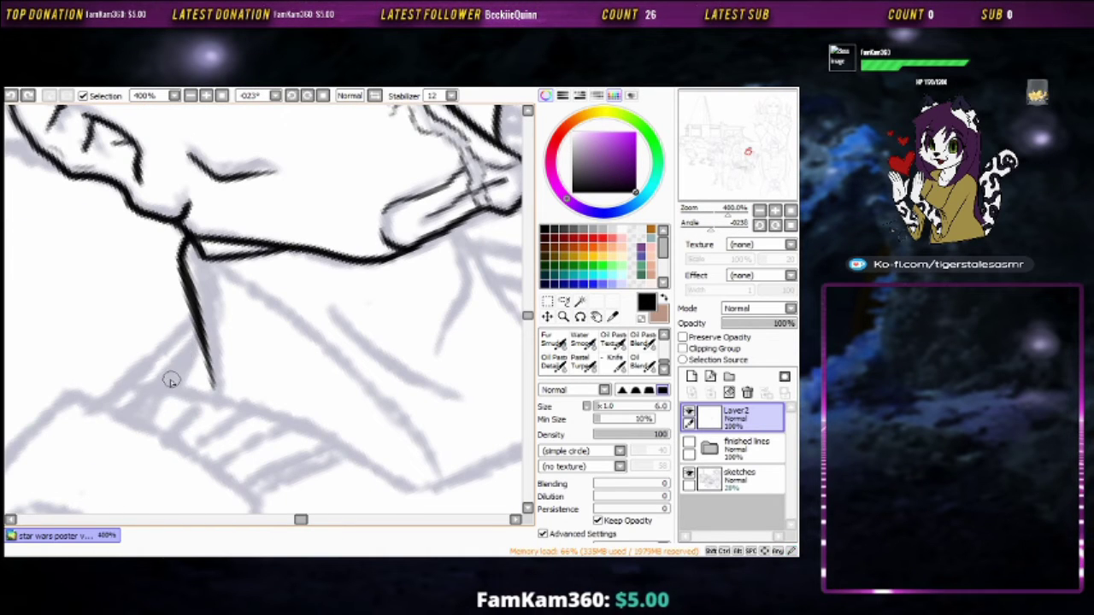
key("ctrl+z")
mouse_move(197, 314)
left_mouse_down()
mouse_move(163, 389)
mouse_move(165, 376)
left_mouse_up()
left_click_drag(341, 301, 232, 288)
mouse_move(342, 214)
left_mouse_down()
mouse_move(331, 312)
mouse_move(340, 316)
left_mouse_up()
key("ctrl+z")
key("ctrl+z")
Ink the sides and inner folds of the neck and begin the collar corner with brush size 8
left_click_drag(243, 308, 376, 367)
mouse_move(359, 192)
left_mouse_down()
mouse_move(412, 295)
mouse_move(483, 378)
left_mouse_up()
key("ctrl+z")
key("ctrl+z")
key("ctrl+z")
mouse_move(440, 279)
left_mouse_down()
mouse_move(323, 269)
mouse_move(525, 286)
left_mouse_up()
mouse_move(158, 241)
left_mouse_down()
mouse_move(359, 394)
mouse_move(419, 470)
left_mouse_up()
mouse_move(468, 442)
left_mouse_down()
mouse_move(341, 399)
mouse_move(287, 334)
left_mouse_up()
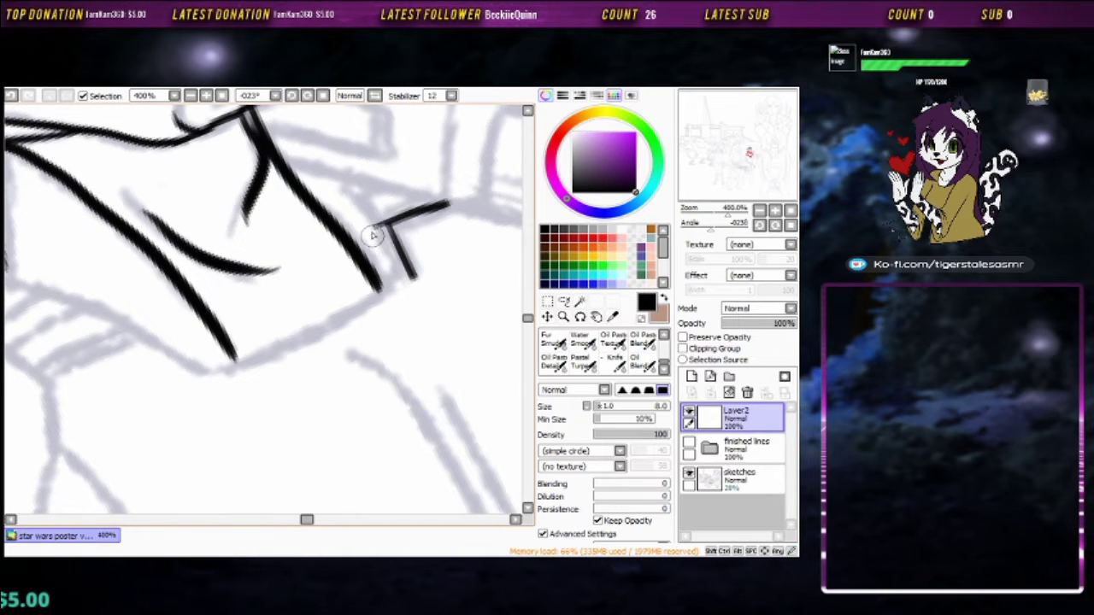
Ink the lower edge of the neckline and connect it to the collar corners on both sides
mouse_move(389, 263)
left_mouse_down()
mouse_move(247, 325)
mouse_move(196, 282)
left_mouse_up()
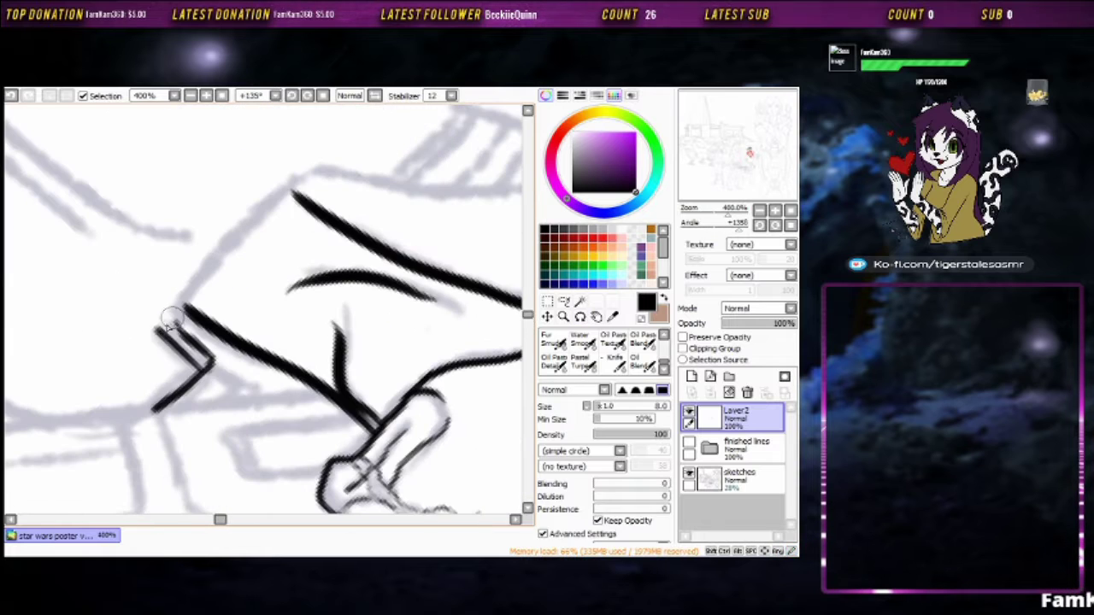
left_click_drag(150, 337, 340, 149)
left_click_drag(333, 196, 262, 296)
left_click_drag(284, 251, 191, 186)
key("n")
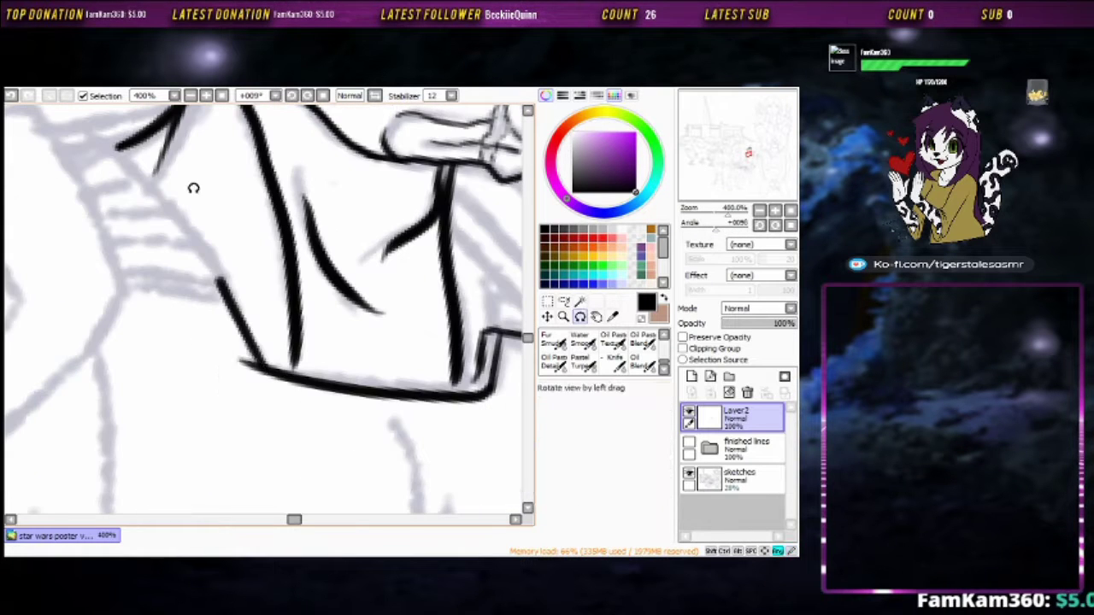
key("b")
Ink the collar band's outer edge and the left shoulder line sloping away from it
mouse_move(246, 372)
left_mouse_down()
mouse_move(384, 307)
mouse_move(302, 231)
mouse_move(316, 227)
left_mouse_up()
mouse_move(312, 303)
left_mouse_down()
mouse_move(330, 232)
mouse_move(232, 183)
mouse_move(350, 154)
mouse_move(110, 345)
mouse_move(220, 288)
mouse_move(215, 317)
left_mouse_up()
key("n")
key("ctrl+z")
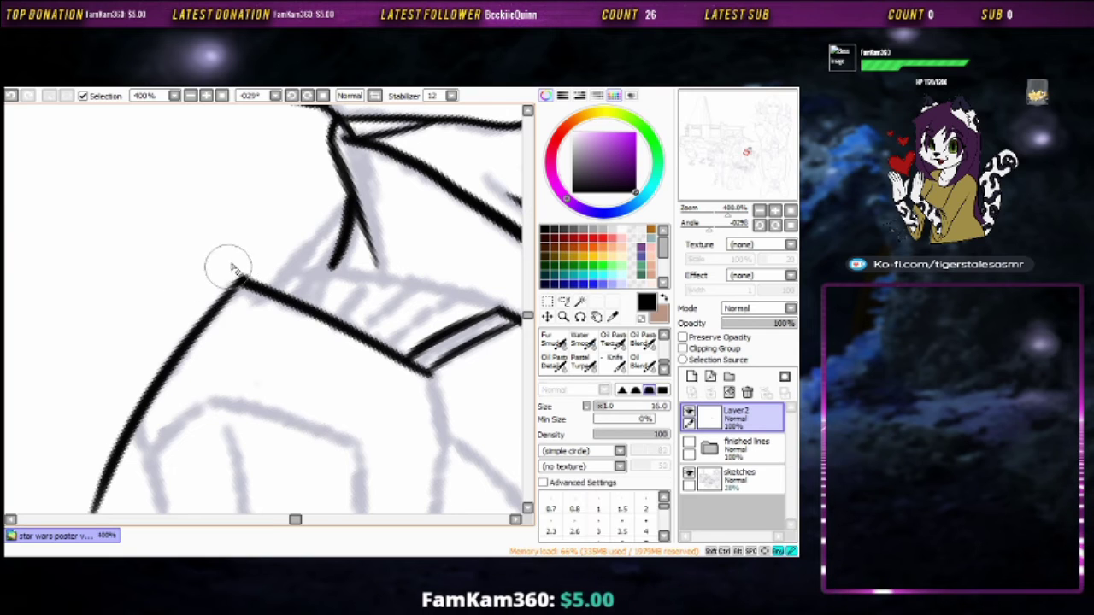
Ink the remaining collar band lines beside the neck and try a stroke down the outer shoulder edge
key("b")
mouse_move(258, 282)
left_mouse_down()
mouse_move(316, 268)
mouse_move(287, 295)
mouse_move(368, 323)
mouse_move(286, 185)
mouse_move(378, 220)
mouse_move(389, 253)
mouse_move(315, 353)
mouse_move(275, 327)
mouse_move(362, 305)
mouse_move(342, 233)
left_mouse_up()
left_click_drag(383, 122, 214, 402)
key("ctrl+z")
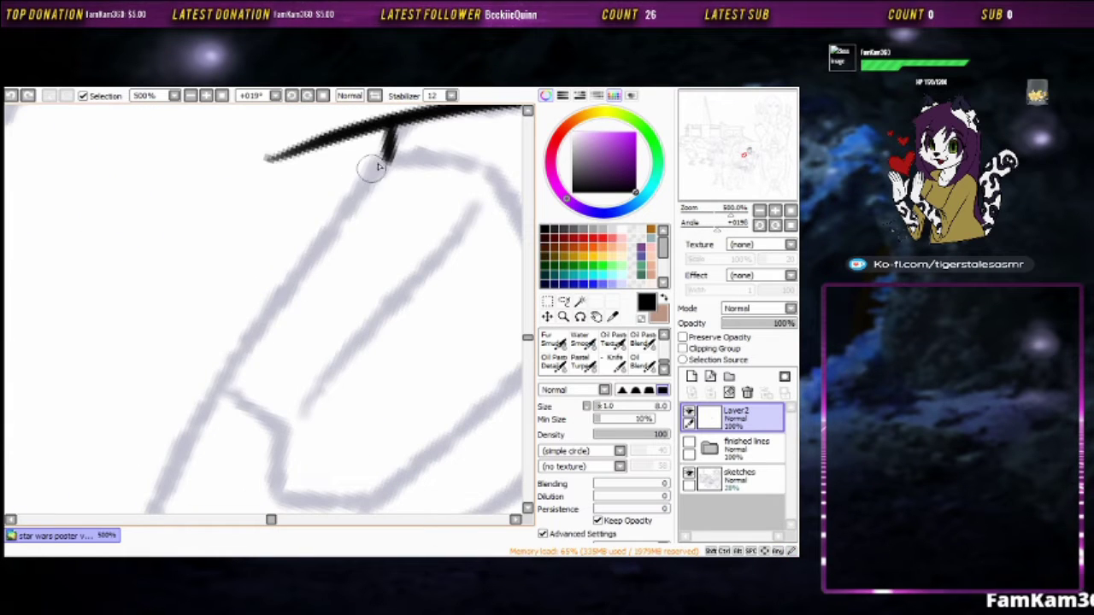
Ink the outer edge of the left shoulder armour and erase the overshooting end of its top line
left_click_drag(368, 183, 265, 342)
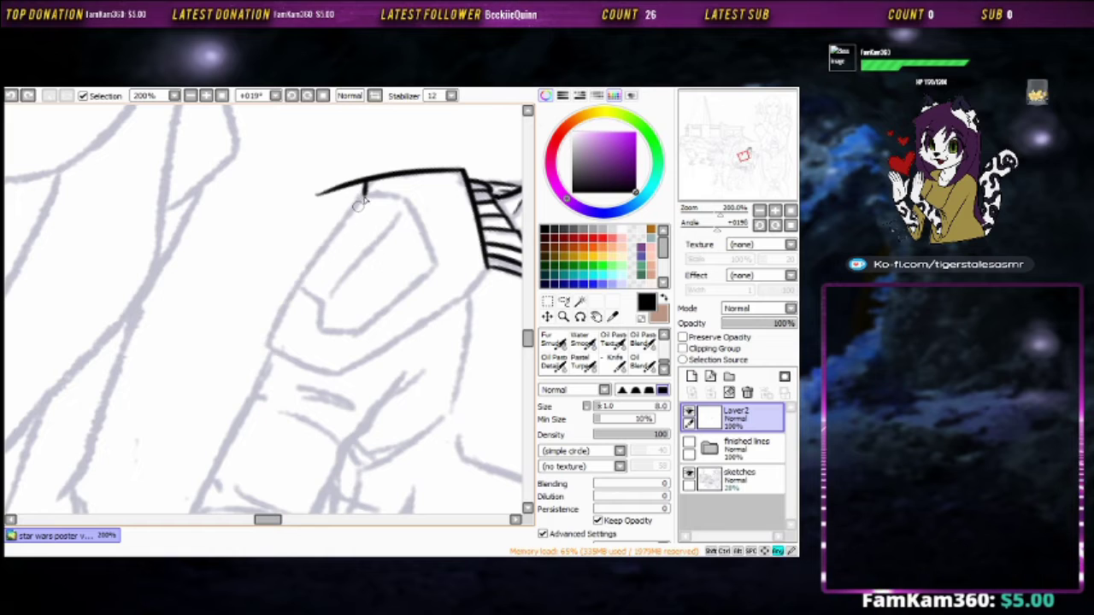
key("e")
key("n")
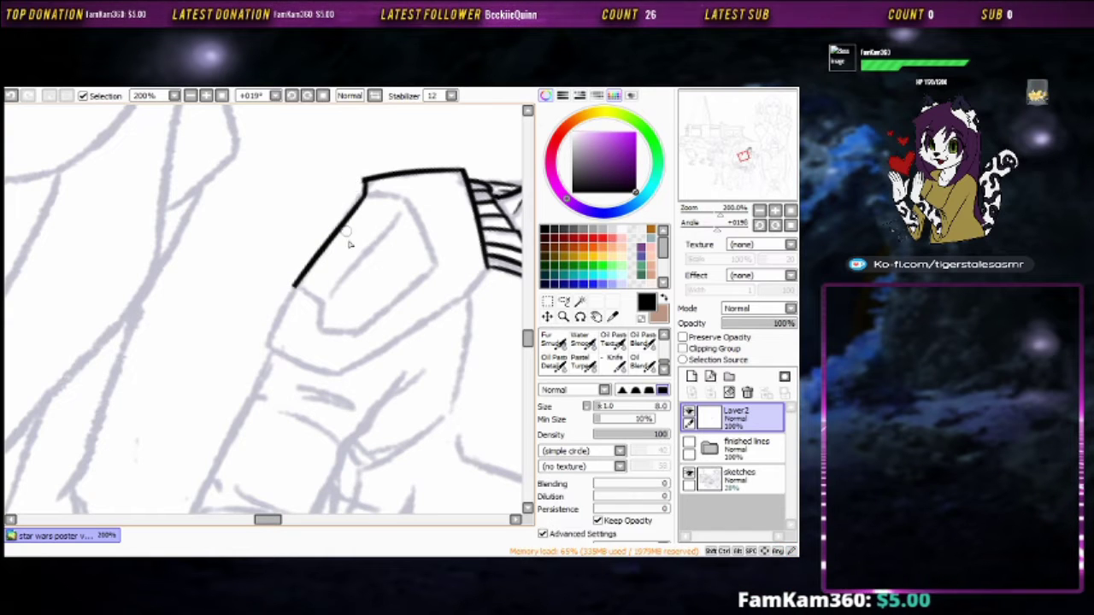
scroll(338, 189, "up", 3)
scroll(419, 324, "down", 1)
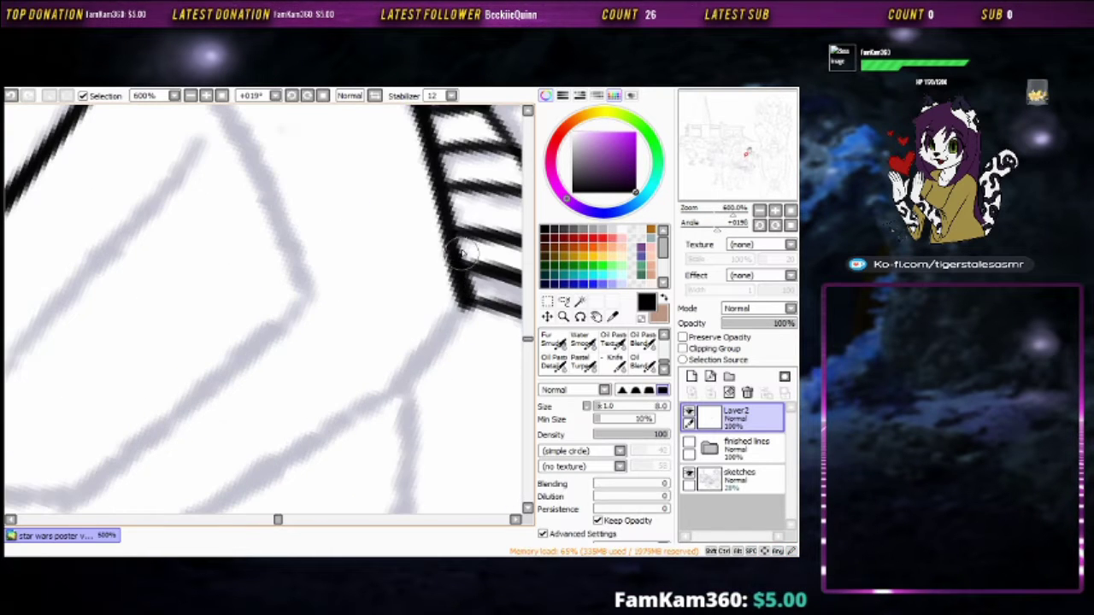
Ink the long edge of the left shoulder armour plate running down from the corner of the ribbed collar band
scroll(447, 234, "down", 2)
left_click_drag(451, 227, 389, 312)
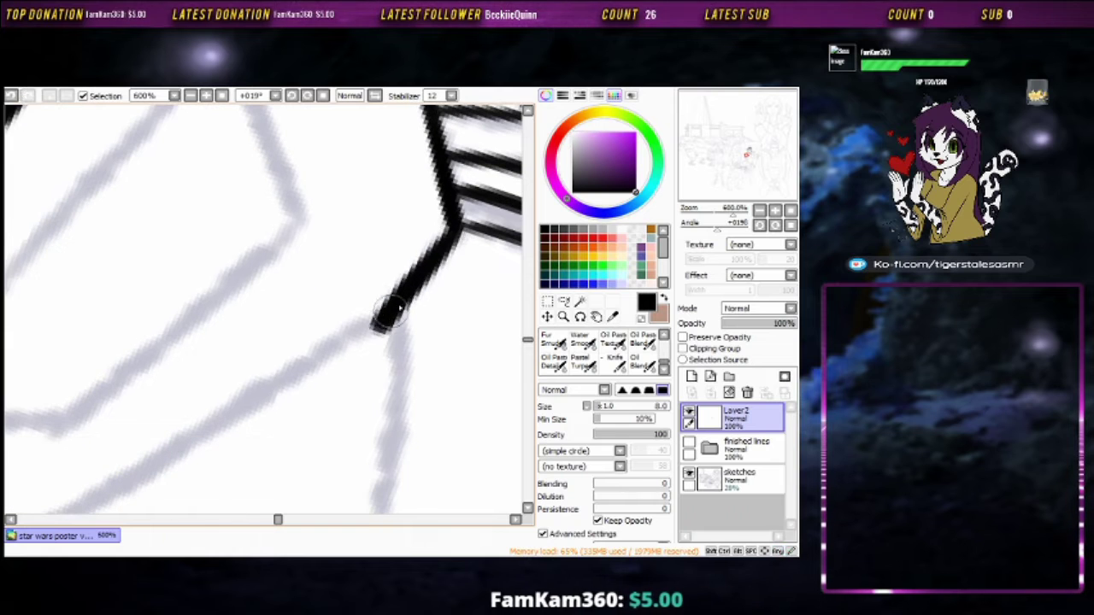
key("ctrl+z")
scroll(481, 213, "down", 3)
left_click_drag(489, 190, 284, 359)
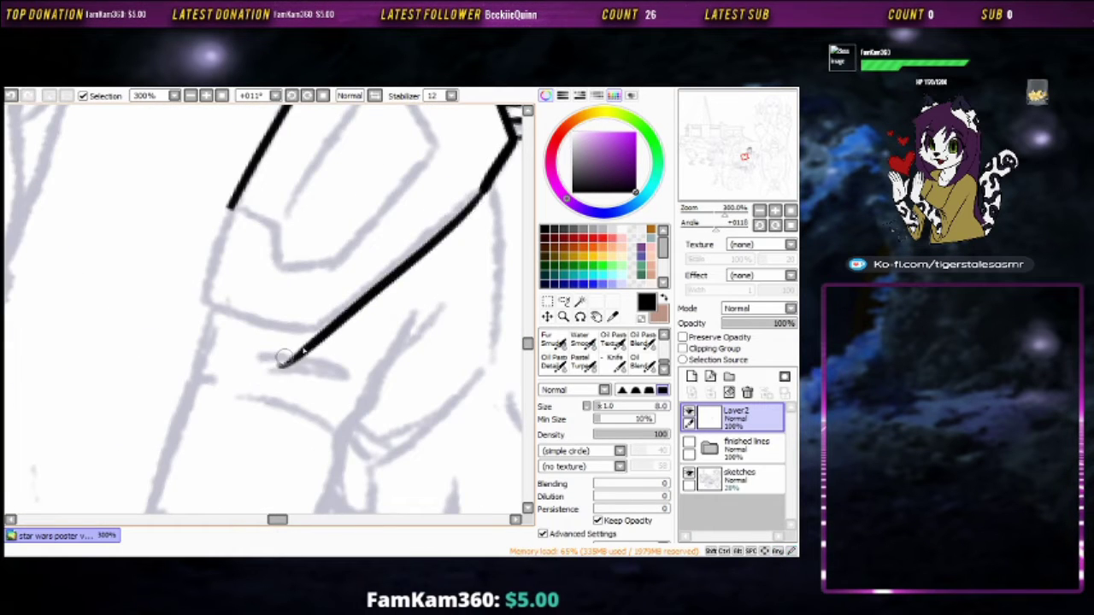
key("ctrl+z")
key("Delete")
mouse_move(171, 342)
left_mouse_down()
mouse_move(366, 231)
mouse_move(265, 247)
left_mouse_up()
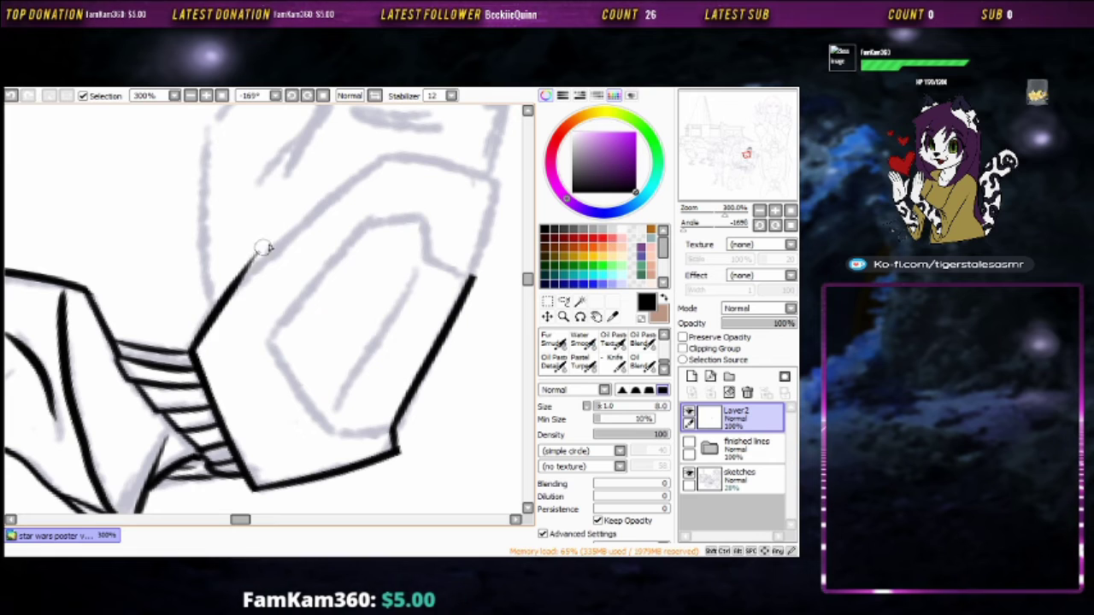
key("ctrl+z")
left_click_drag(196, 346, 440, 120)
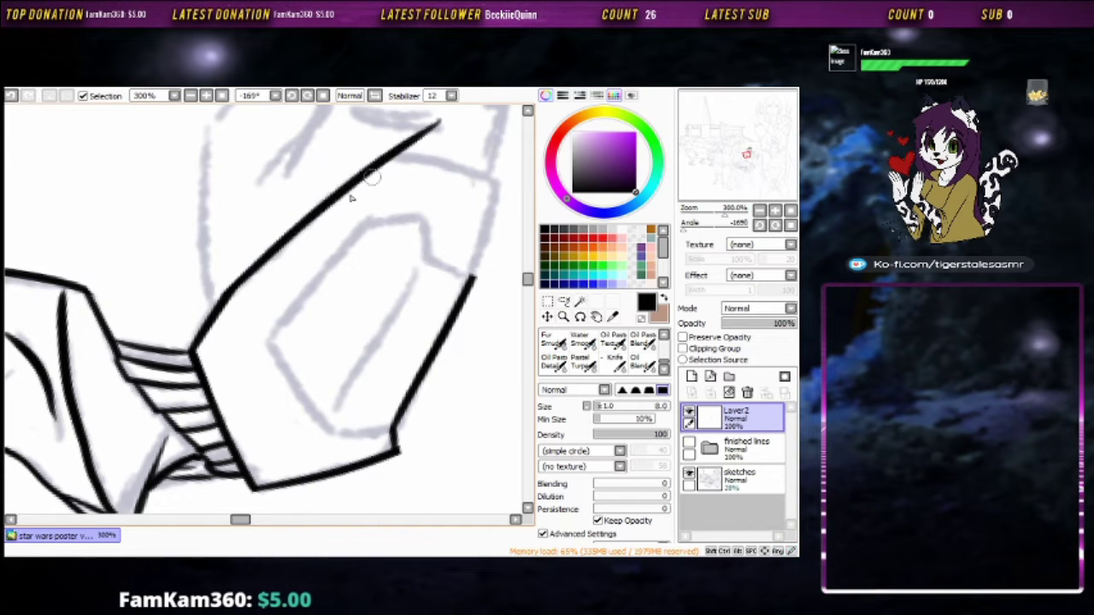
Close the armour plate's outline with its short lower edge and erase the line ends overshooting the corners
mouse_move(351, 199)
left_mouse_down()
mouse_move(325, 188)
mouse_move(294, 249)
mouse_move(340, 203)
mouse_move(239, 214)
mouse_move(346, 190)
left_mouse_up()
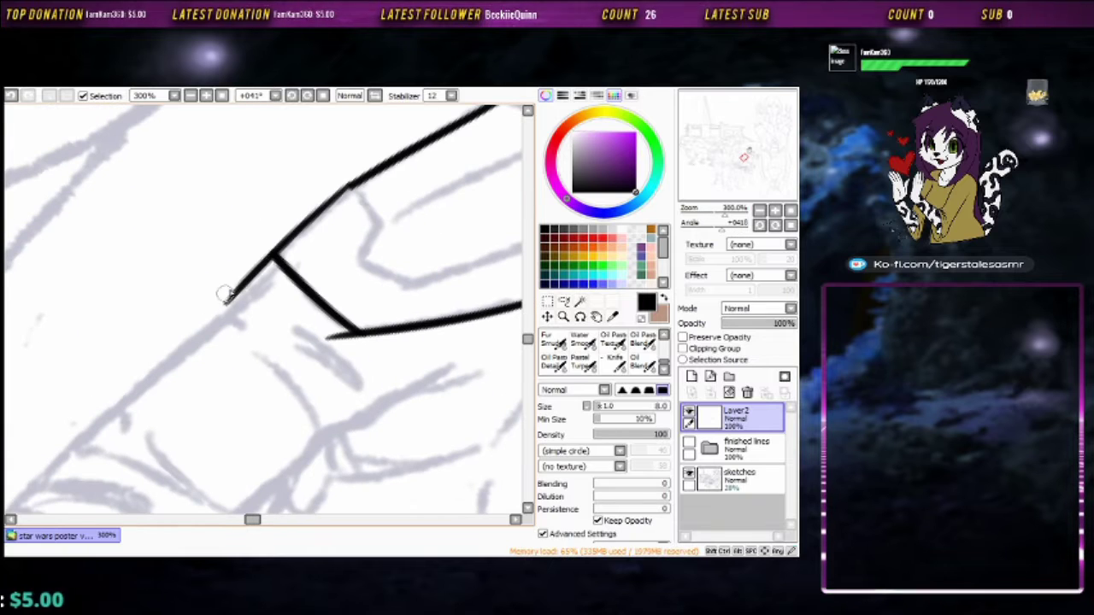
key("e")
left_click_drag(226, 295, 261, 273)
key("b")
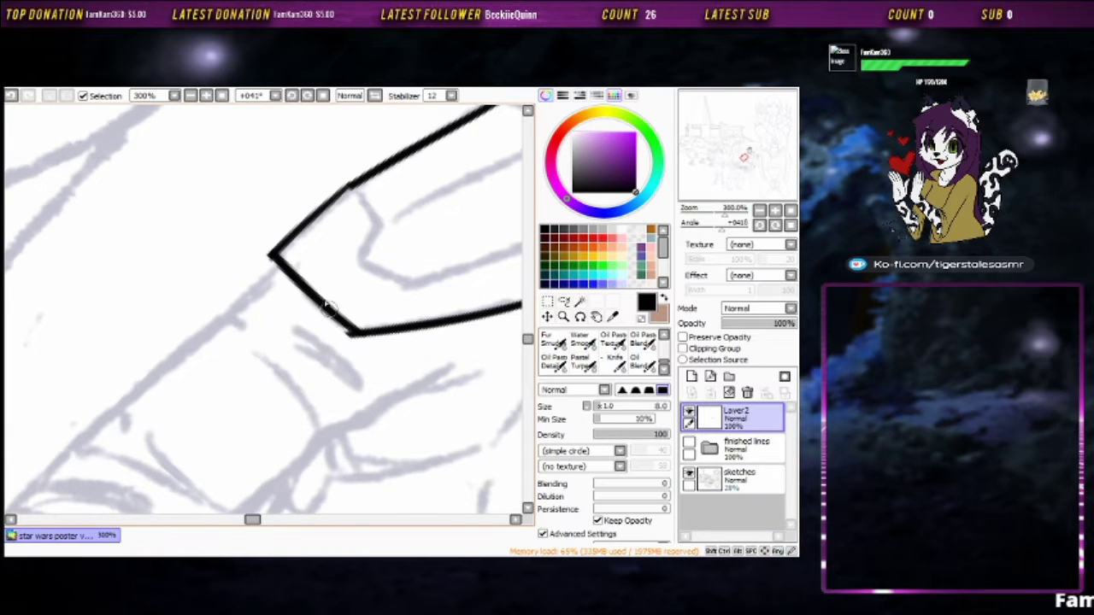
scroll(295, 274, "up", 2)
left_click_drag(394, 389, 273, 313)
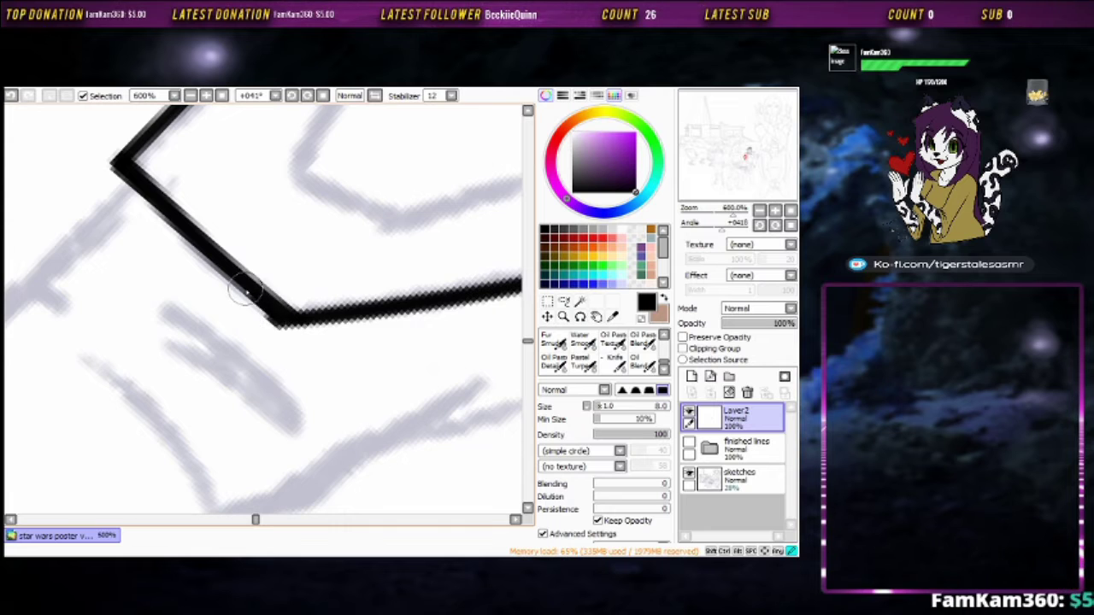
scroll(244, 294, "down", 2)
left_click_drag(230, 350, 275, 188)
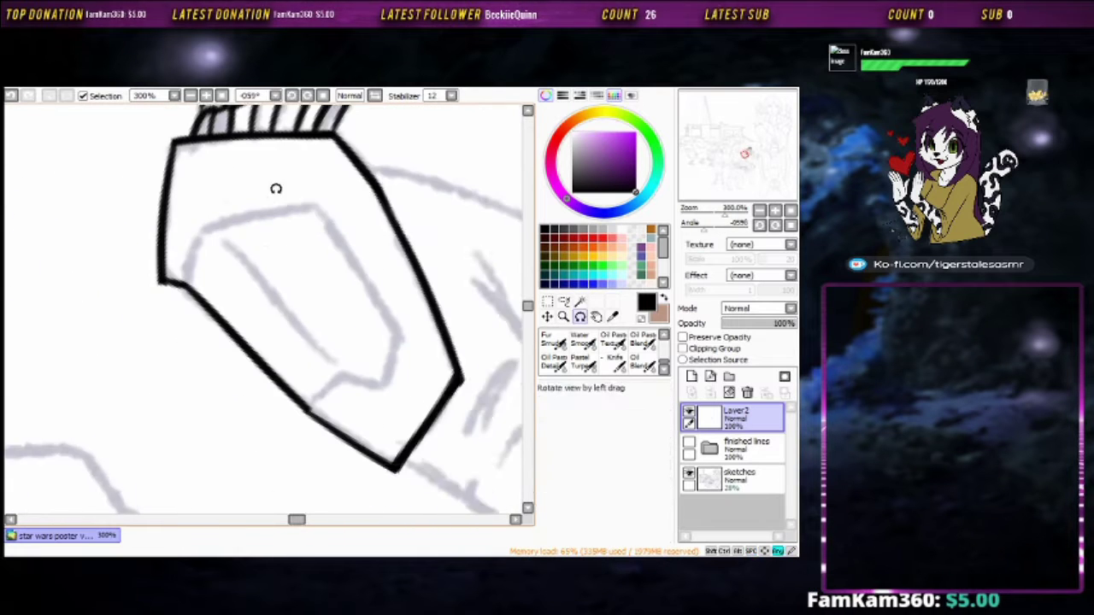
Add a new layer and ink the crossing straight edges of the armour plate's inner panel with a size 4 brush
key("ctrl+shift+n")
key("b")
scroll(324, 274, "up", 2)
left_click_drag(224, 500, 208, 225)
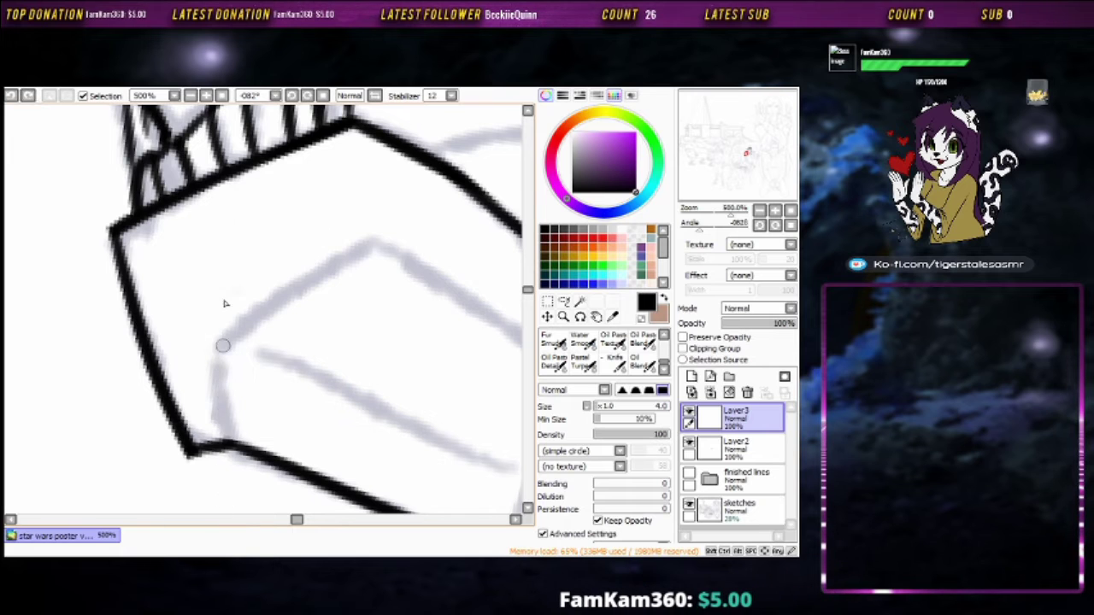
mouse_move(225, 304)
left_mouse_down()
mouse_move(445, 117)
mouse_move(213, 290)
mouse_move(310, 178)
mouse_move(327, 230)
left_mouse_up()
left_click_drag(443, 175, 435, 327)
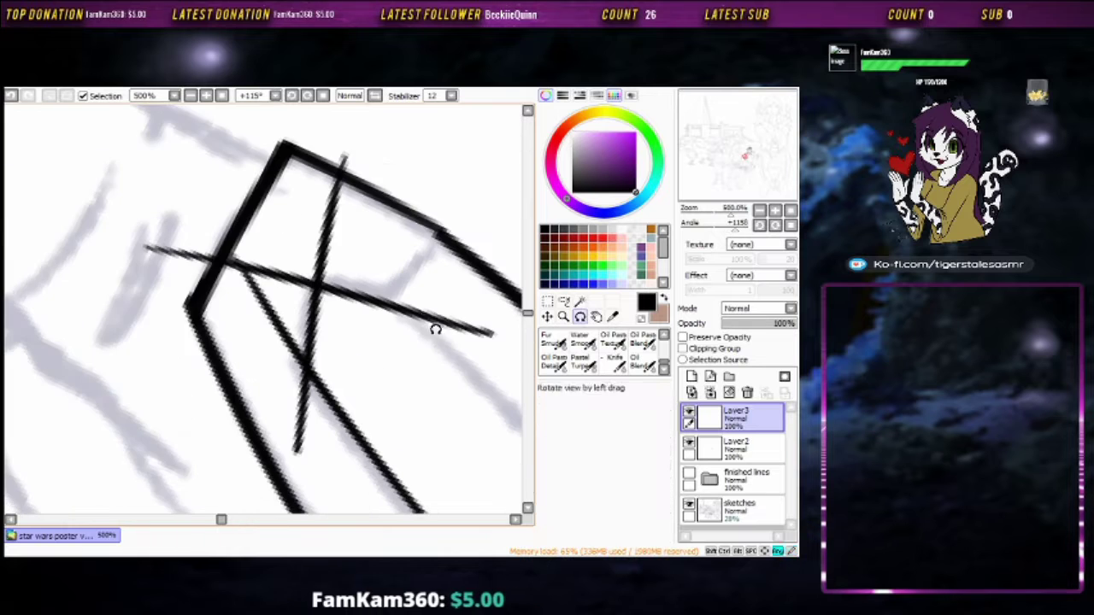
Erase the overshooting line ends around the inner panel so its outline has clean, closed corners
key("e")
mouse_move(359, 289)
left_mouse_down()
mouse_move(408, 179)
mouse_move(308, 314)
left_mouse_up()
scroll(363, 239, "up", 3)
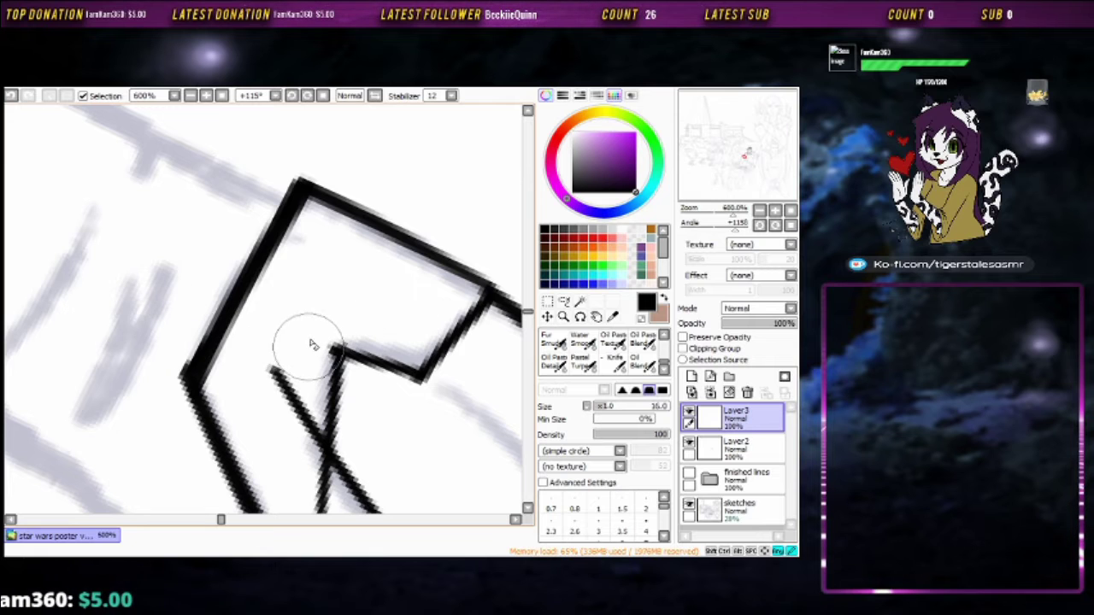
left_click_drag(362, 416, 312, 272)
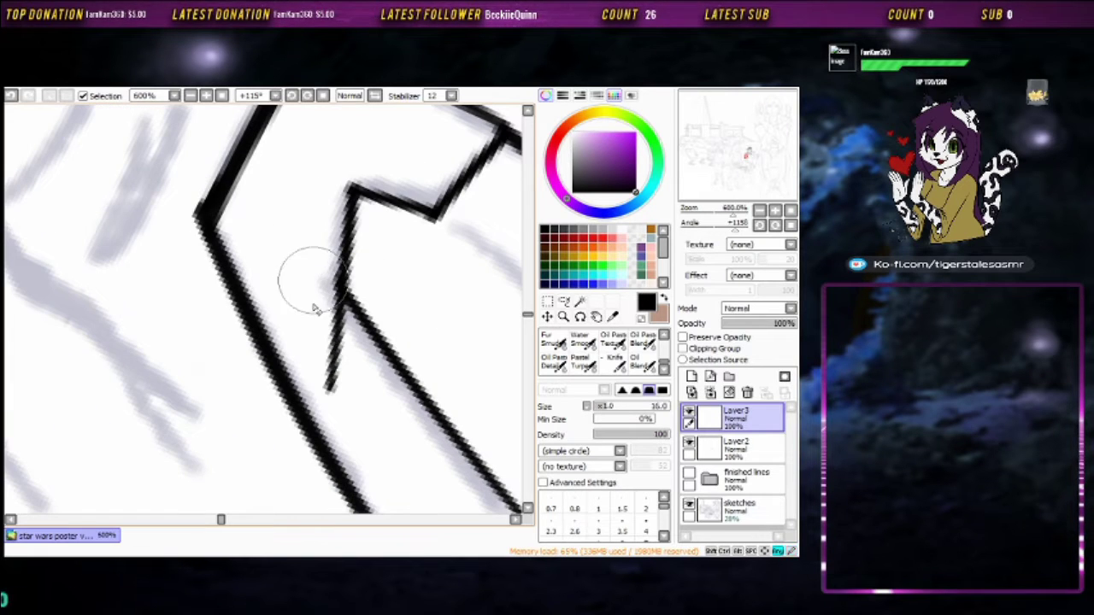
scroll(334, 336, "down", 3)
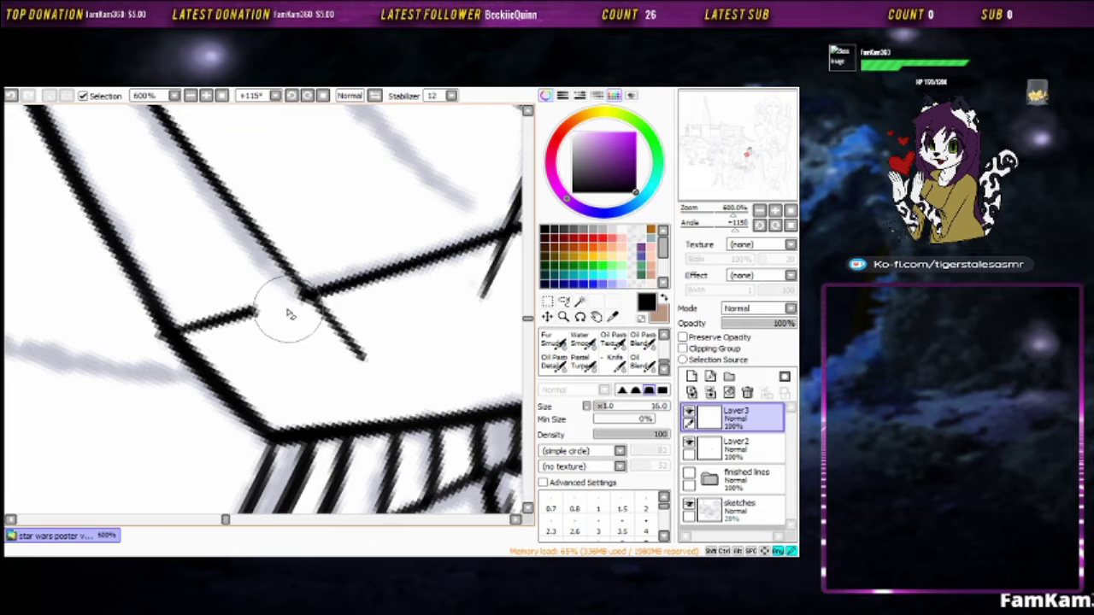
scroll(318, 329, "down", 3)
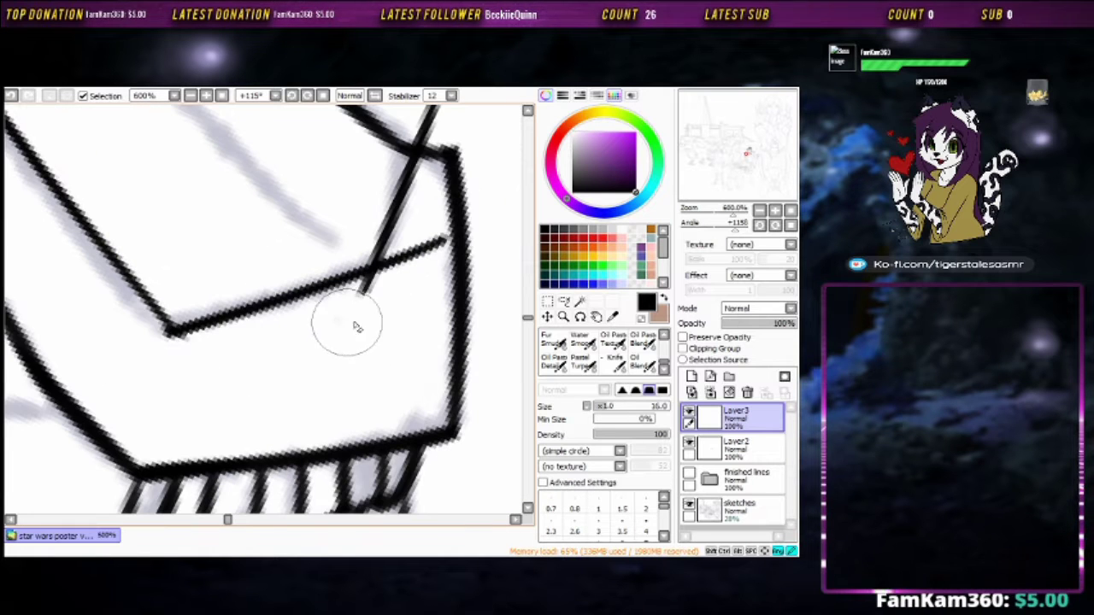
mouse_move(408, 276)
left_mouse_down()
mouse_move(378, 253)
mouse_move(354, 293)
mouse_move(406, 188)
left_mouse_up()
key("ctrl+z")
key("minus")
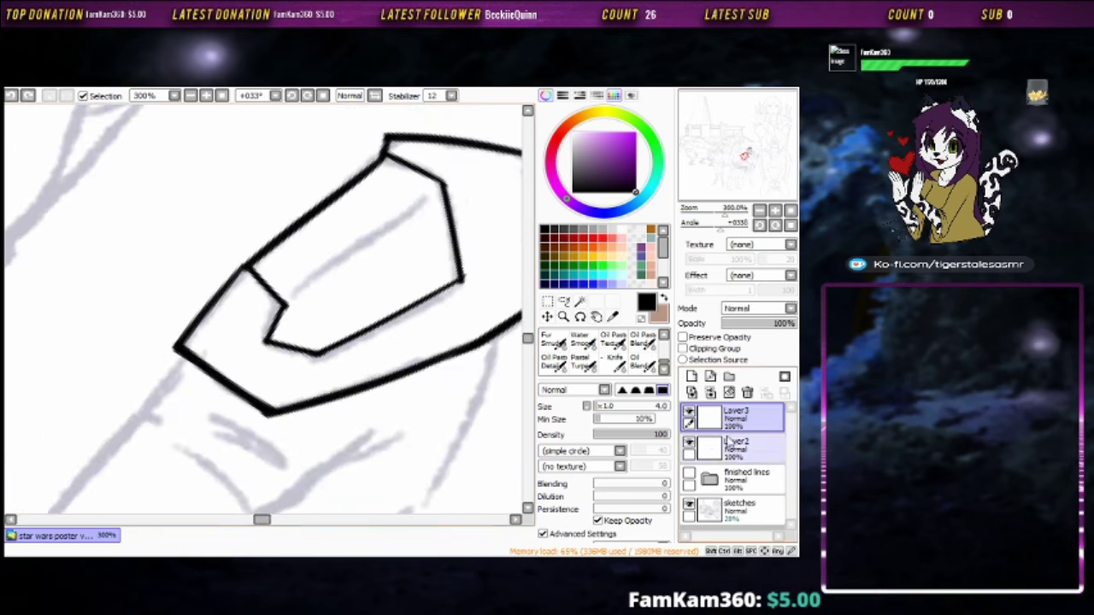
On Layer2, ink the inner panel's long centre line, reposition it with a transform and trim both ends inside the panel
left_click(735, 446)
left_click_drag(475, 161, 214, 349)
key("ctrl+z")
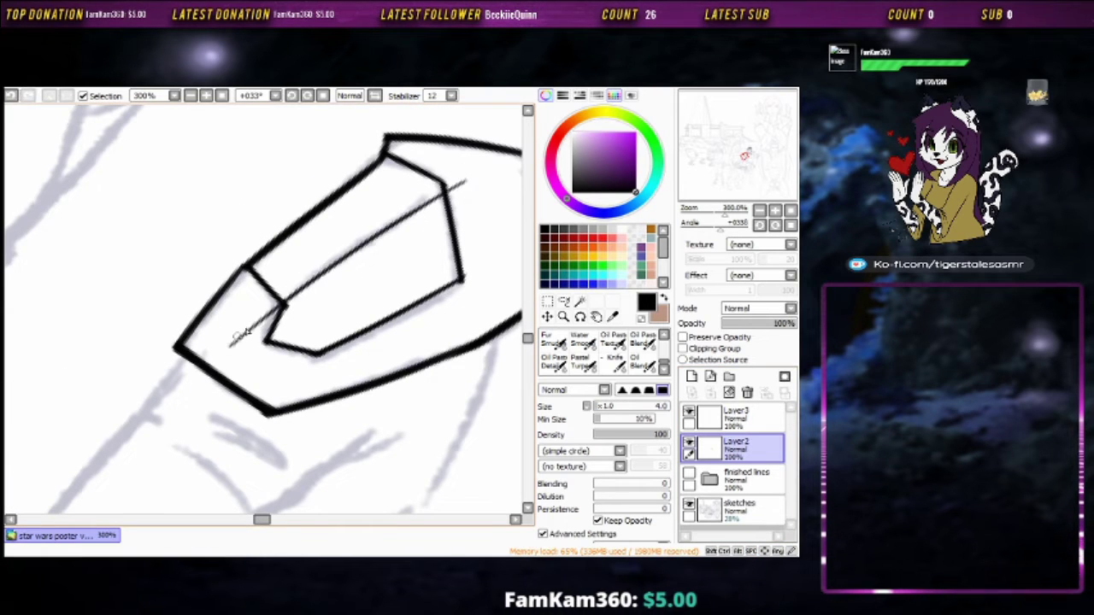
mouse_move(462, 175)
left_mouse_down()
mouse_move(242, 342)
mouse_move(257, 305)
mouse_move(488, 196)
left_mouse_up()
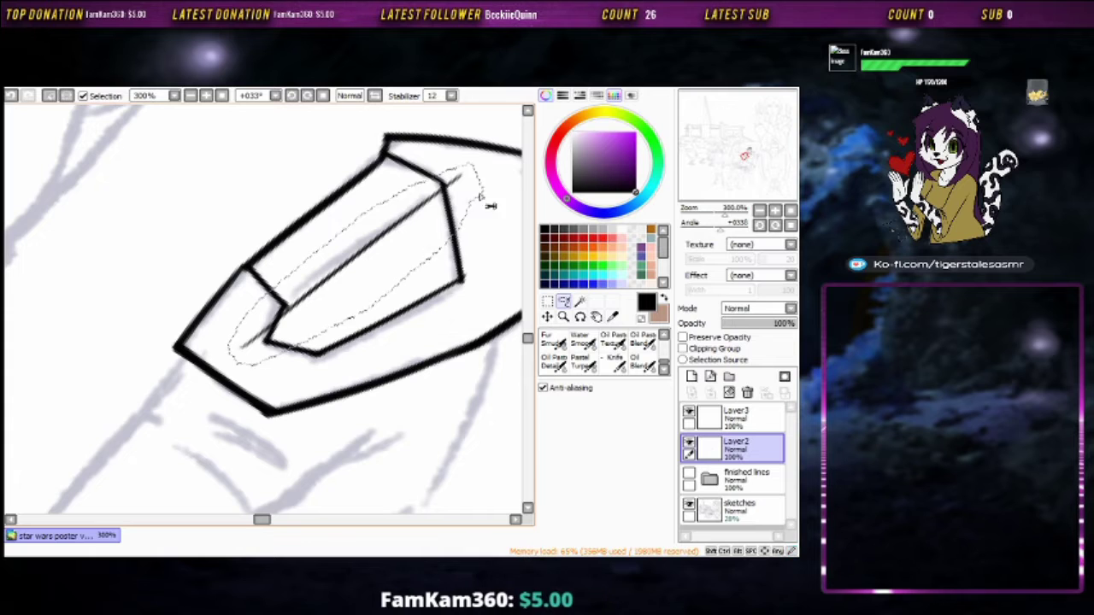
key("ctrl+t")
left_click_drag(419, 316, 342, 312)
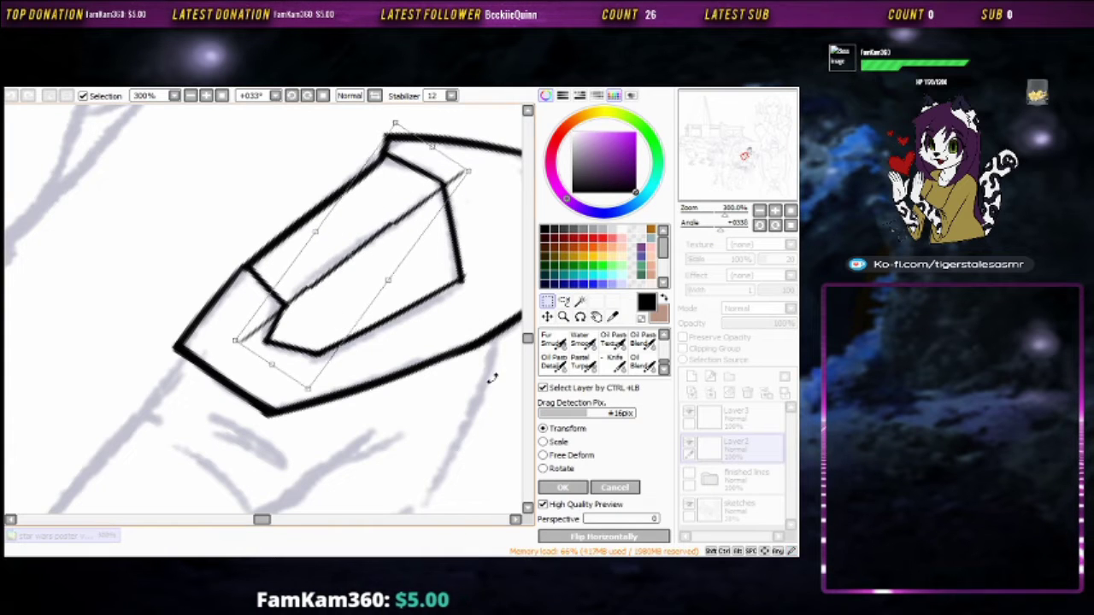
key("Return")
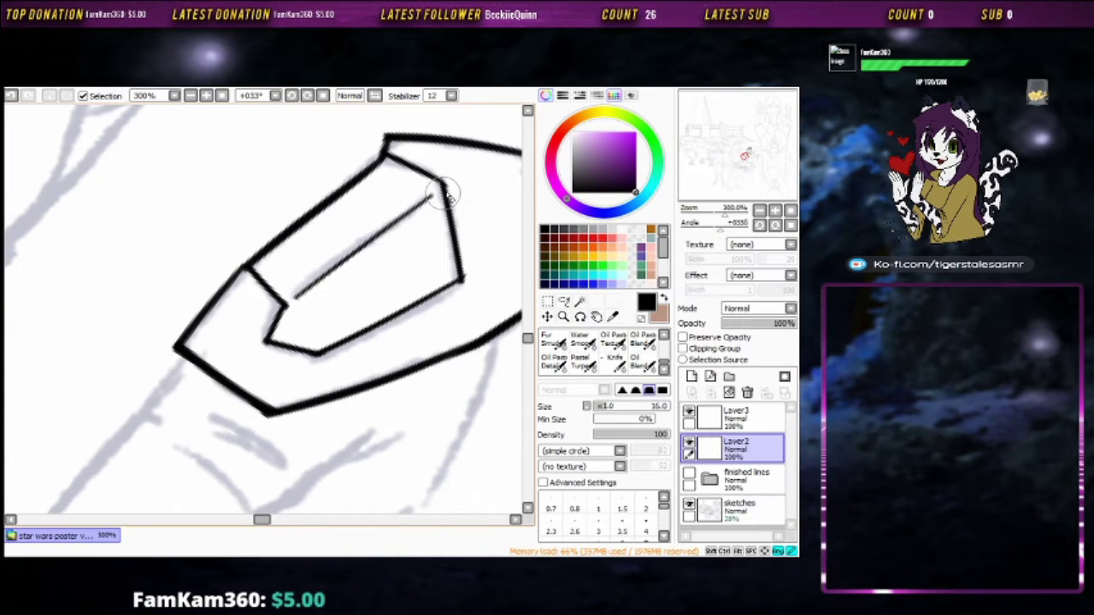
Merge the inner panel lines on Layer3 into Layer2
key("l")
scroll(446, 195, "down", 2)
scroll(419, 298, "up", 3)
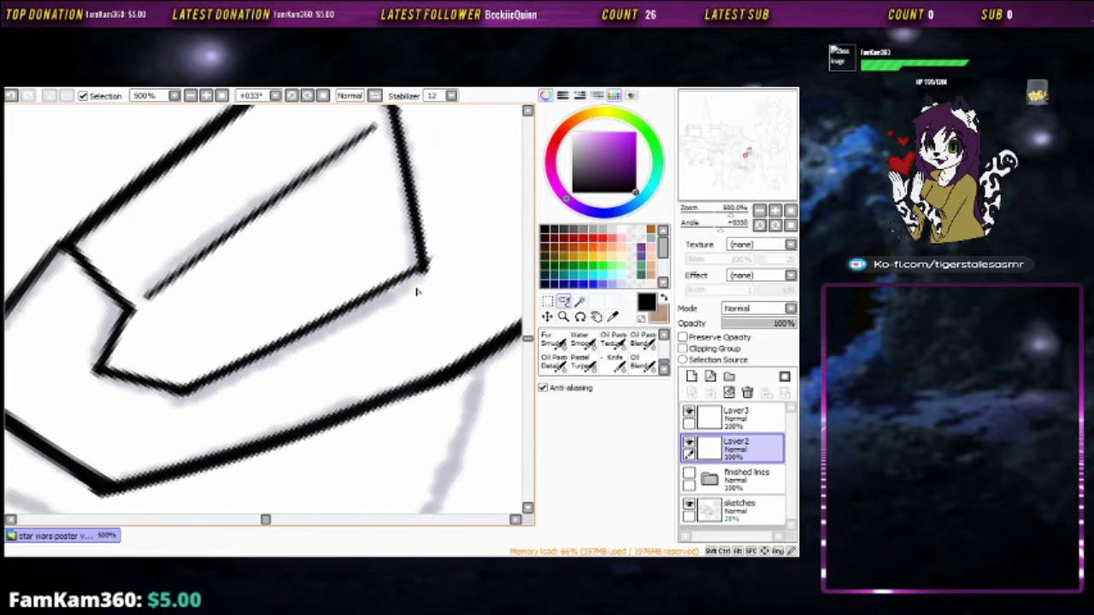
key("n")
key("e")
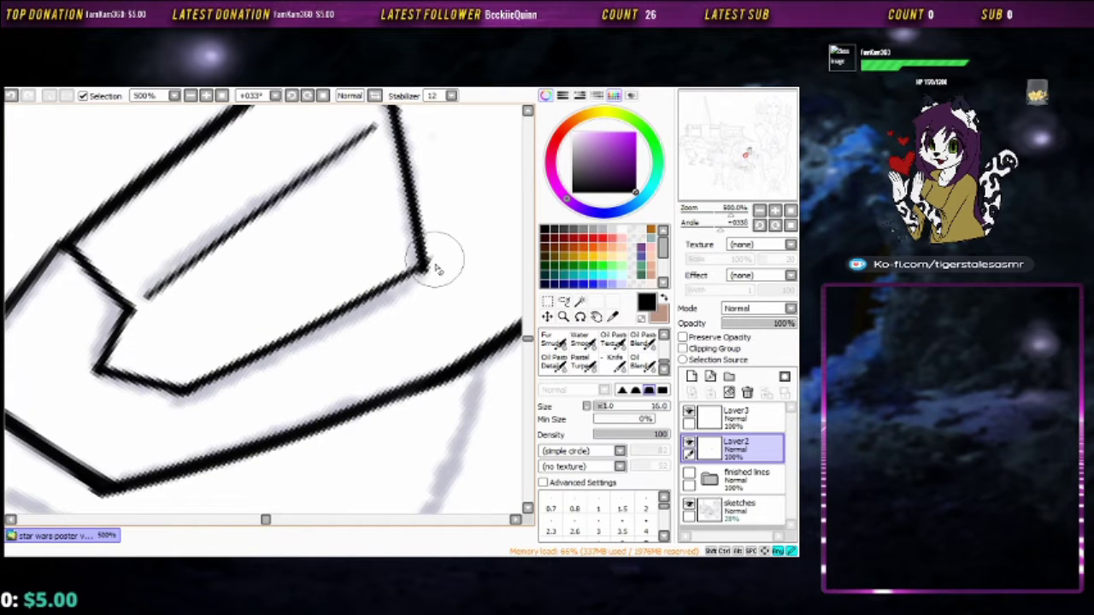
key("ctrl+z")
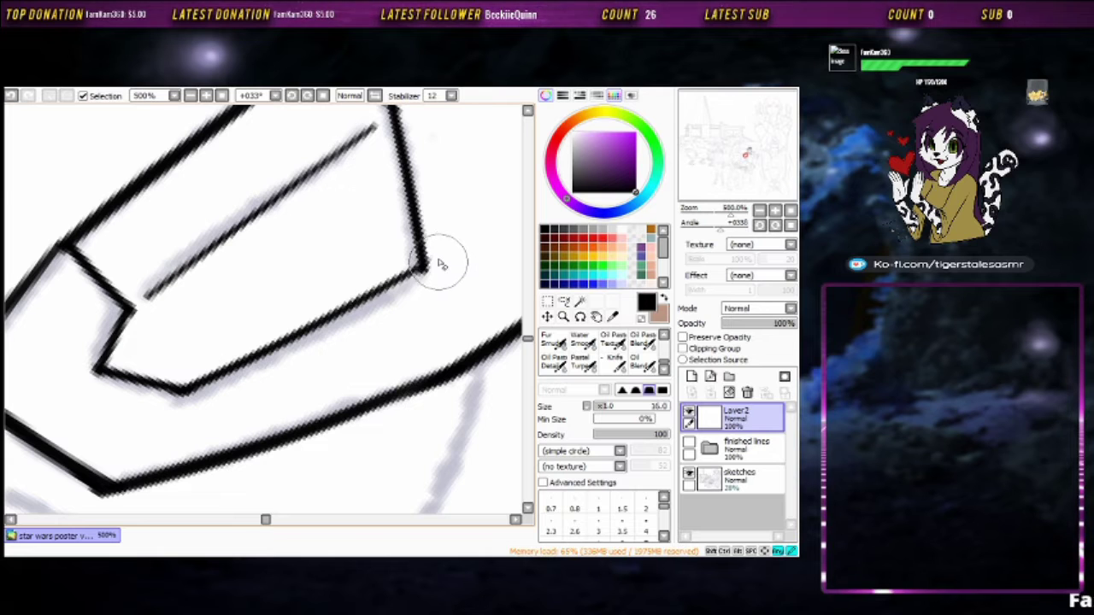
scroll(427, 288, "left", 3)
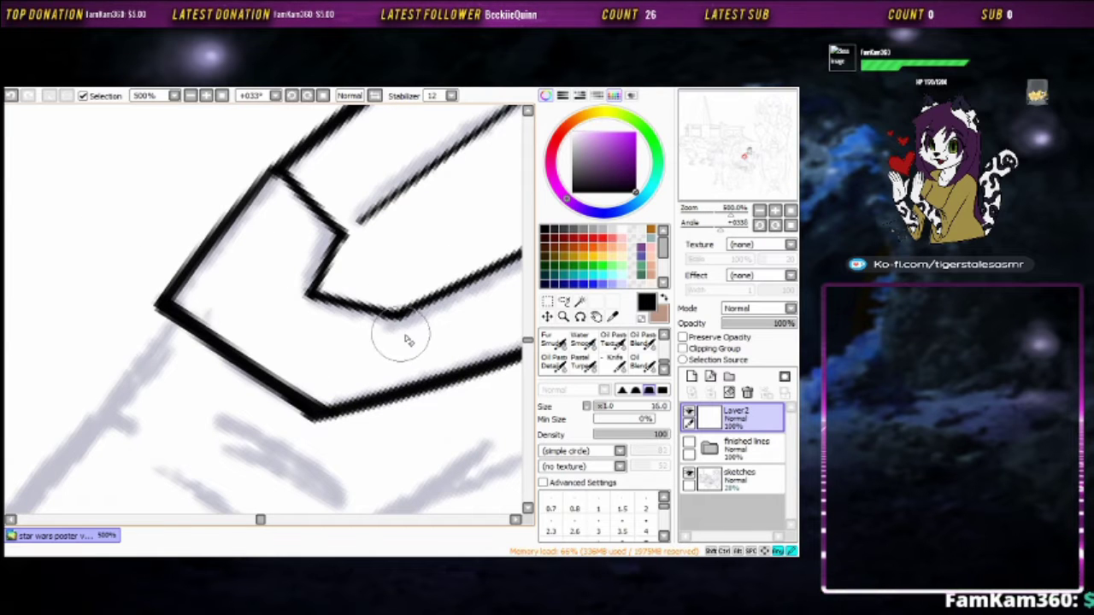
Ink the curved sleeve edge emerging from under the armour plate with a size 8 brush, ending in the small fold below it
key("b")
mouse_move(439, 349)
left_mouse_down()
mouse_move(407, 283)
mouse_move(384, 295)
mouse_move(288, 282)
mouse_move(286, 166)
left_mouse_up()
mouse_move(251, 205)
left_mouse_down()
mouse_move(297, 256)
mouse_move(378, 177)
left_mouse_up()
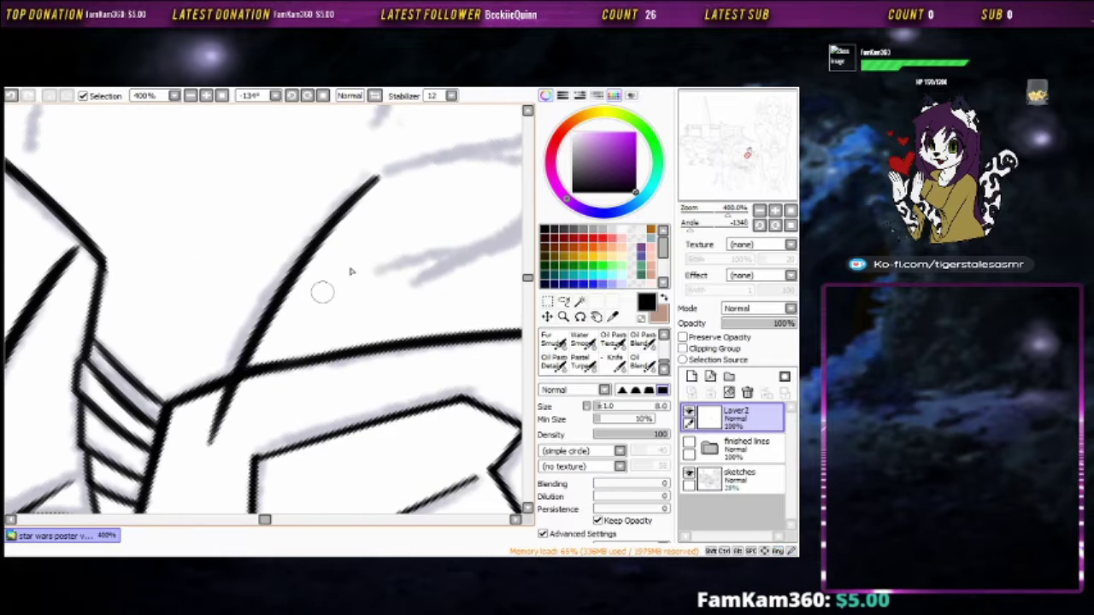
left_click_drag(351, 272, 347, 215)
left_click_drag(258, 376, 359, 205)
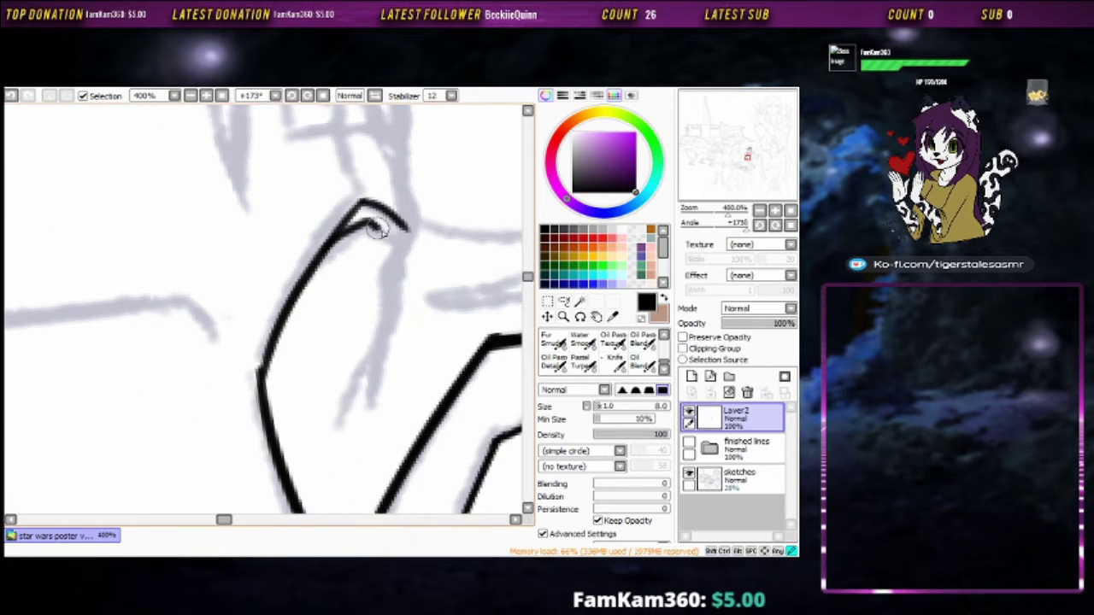
mouse_move(314, 395)
left_mouse_down()
mouse_move(367, 248)
mouse_move(430, 317)
mouse_move(337, 373)
mouse_move(318, 359)
mouse_move(339, 374)
left_mouse_up()
Ink the fold lines inside the upper sleeve, the sleeve's inner edge and hem, and the creases at the hem corner
left_click_drag(312, 215, 300, 325)
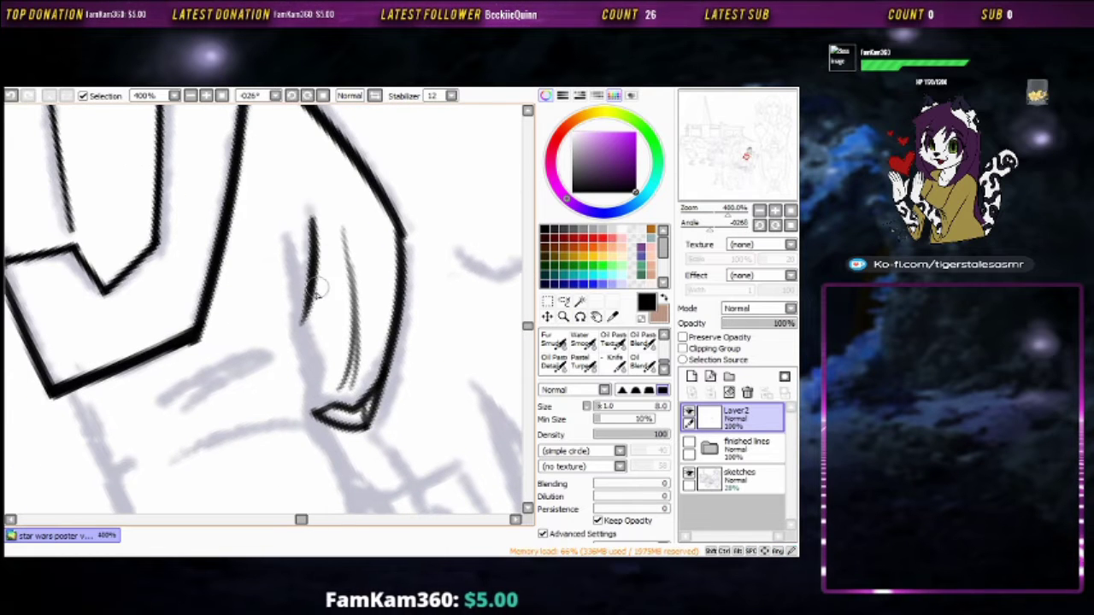
mouse_move(301, 272)
left_mouse_down()
mouse_move(317, 128)
mouse_move(379, 440)
mouse_move(370, 301)
mouse_move(334, 361)
mouse_move(224, 449)
left_mouse_up()
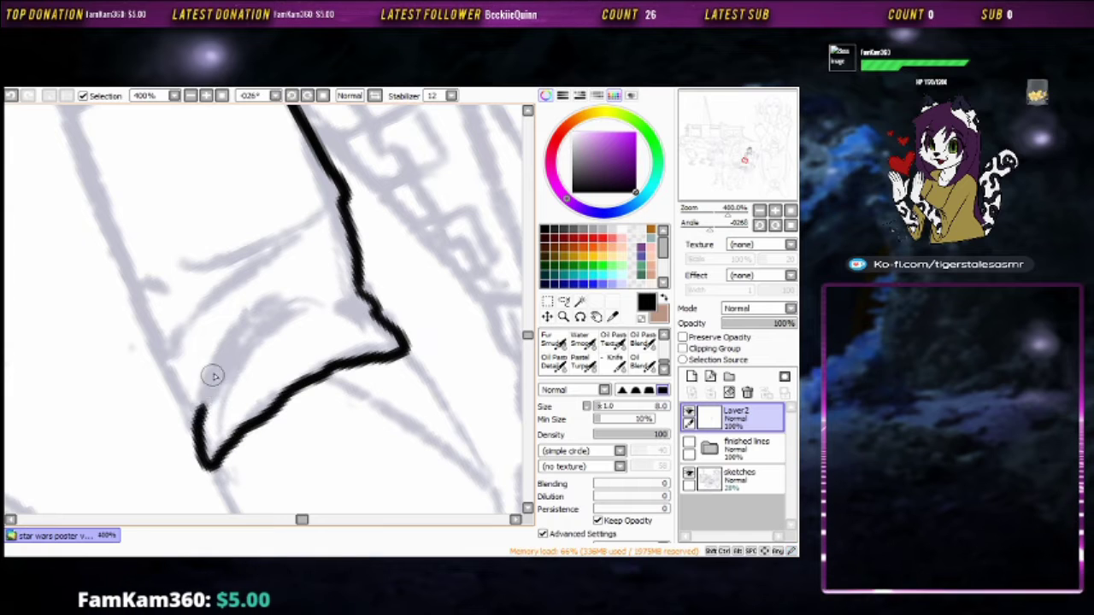
left_click_drag(232, 391, 310, 307)
mouse_move(197, 415)
left_mouse_down()
mouse_move(254, 312)
mouse_move(292, 363)
left_mouse_up()
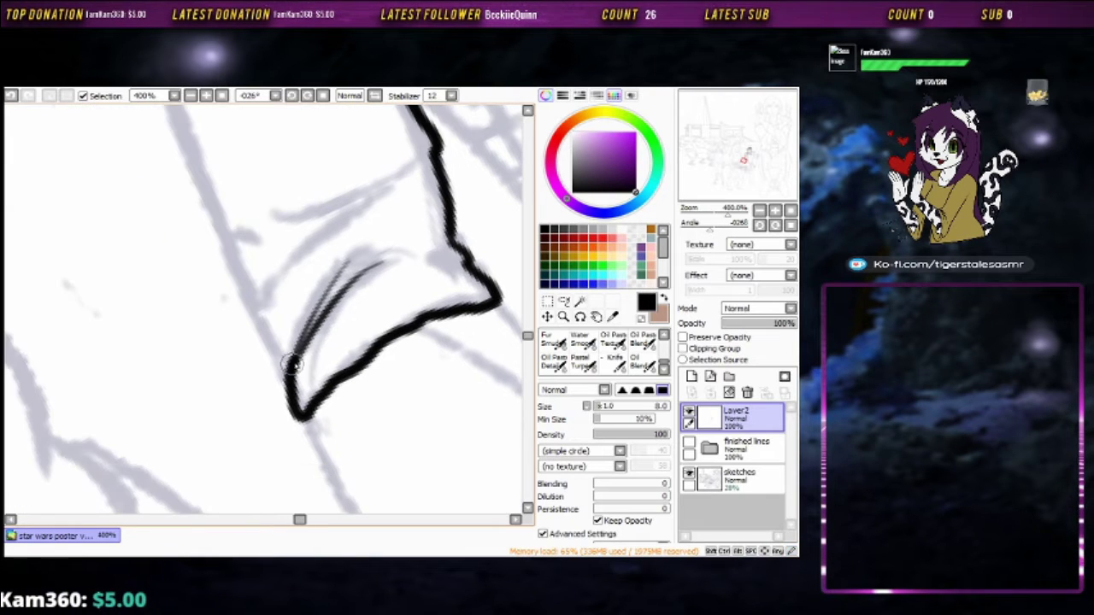
Ink the sleeve's outer edge between hem and armour plate, and add crease lines below the plate and above the hem
left_click_drag(254, 301, 293, 275)
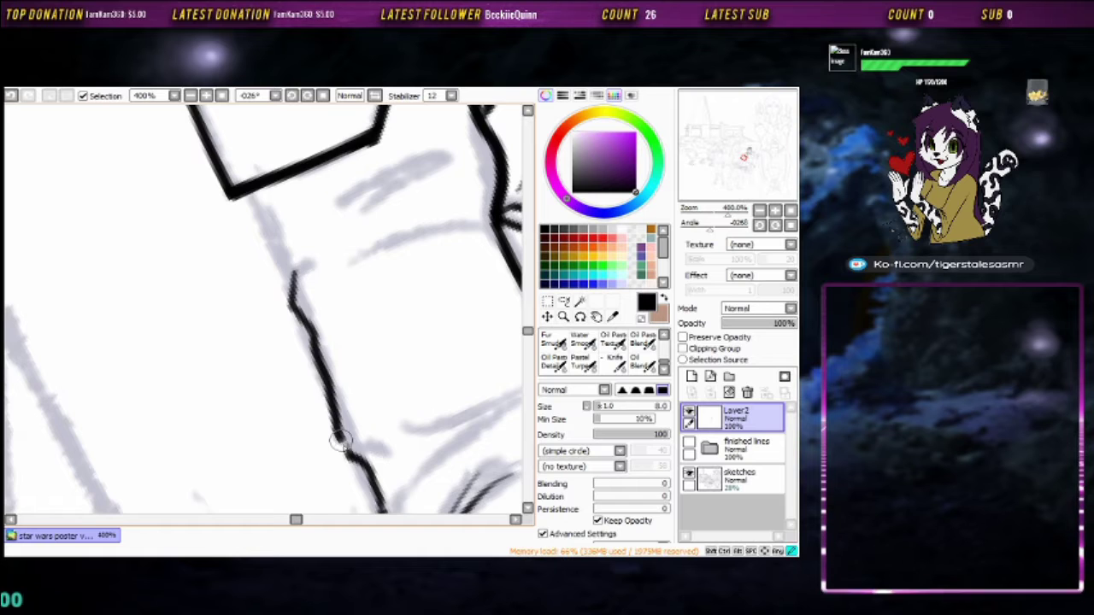
mouse_move(340, 438)
left_mouse_down()
mouse_move(289, 284)
mouse_move(303, 350)
mouse_move(323, 303)
left_mouse_up()
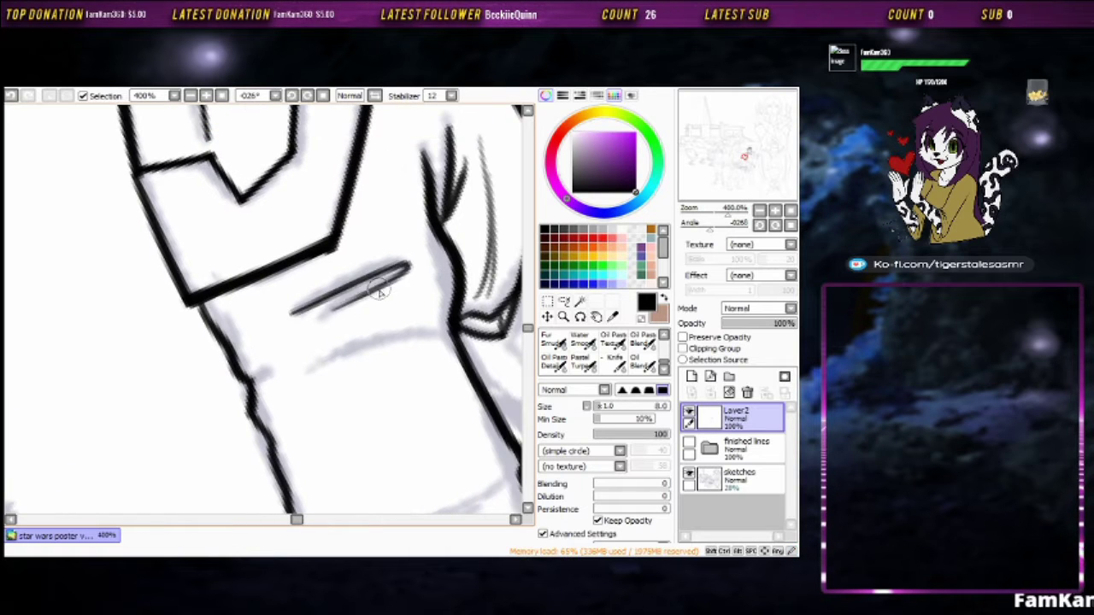
left_click_drag(383, 338, 450, 309)
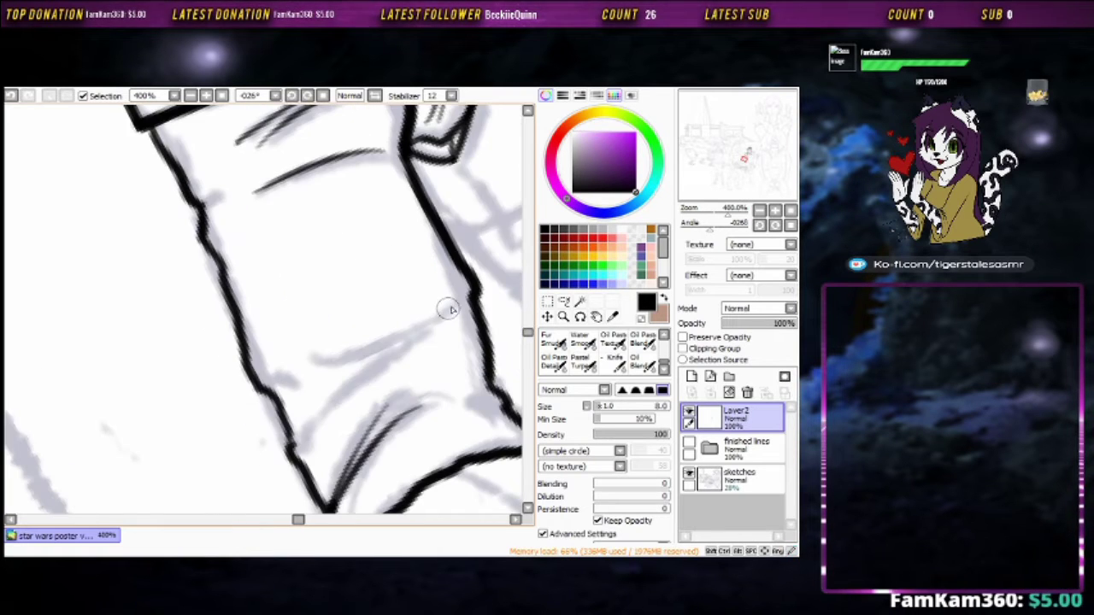
scroll(325, 410, "down", 1)
scroll(399, 324, "up", 1)
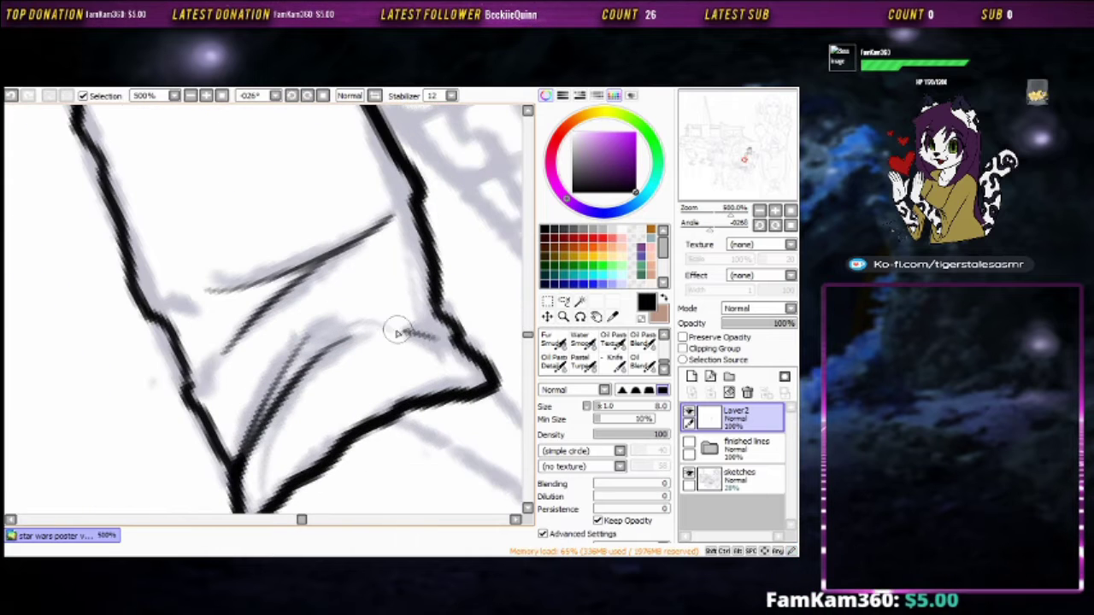
scroll(325, 400, "down", 1)
scroll(325, 400, "up", 1)
Clean up the sleeve line where it meets the armour plate and add a new layer above Layer2
key("n")
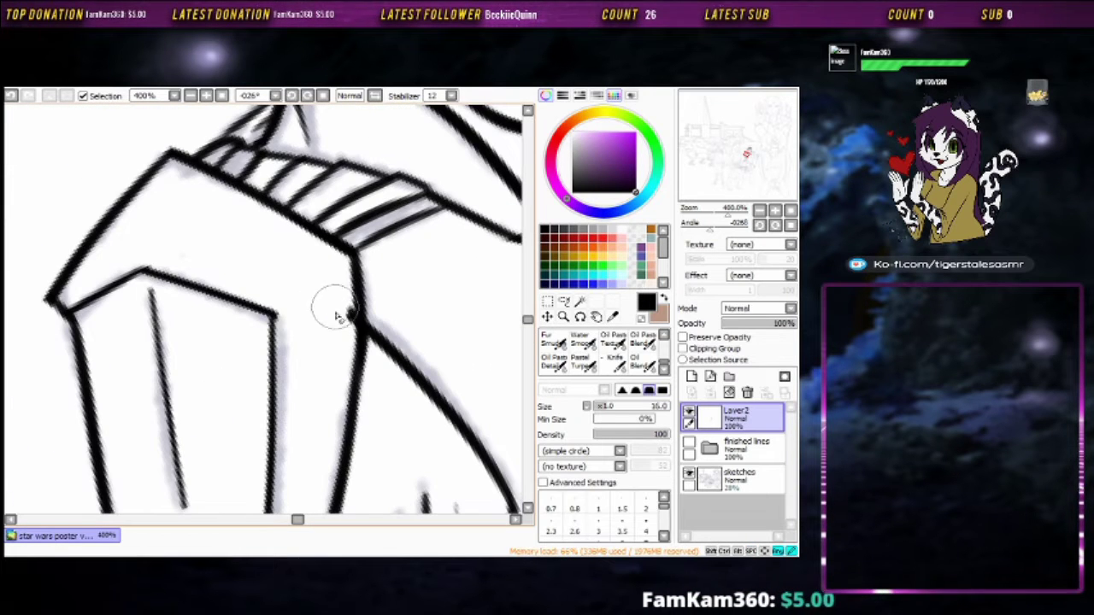
key("b")
left_click_drag(379, 395, 359, 390)
key("ctrl+shift+n")
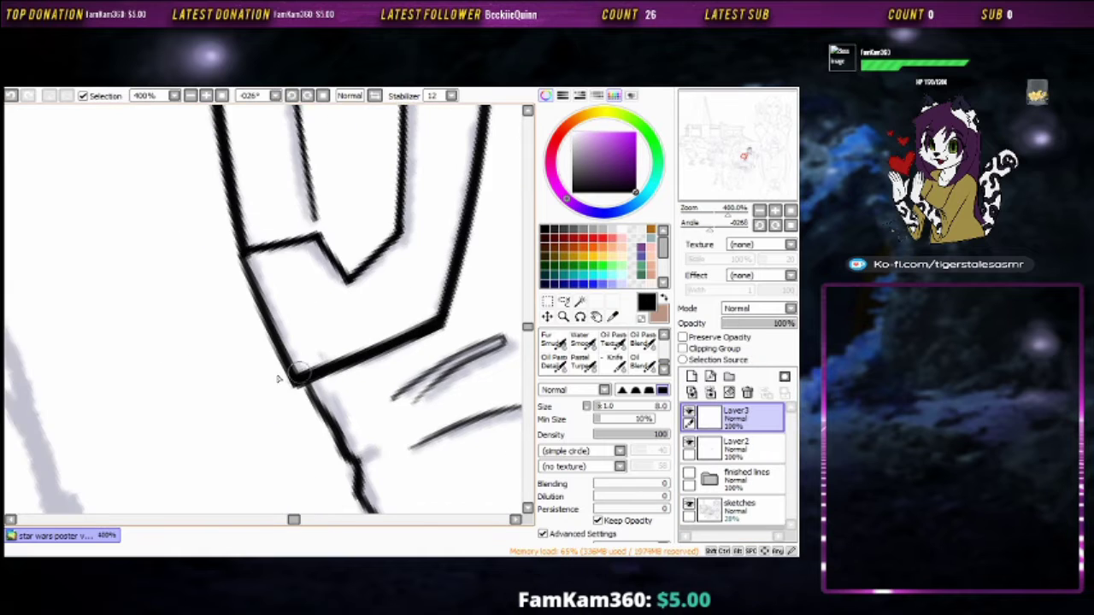
scroll(428, 402, "down", 1)
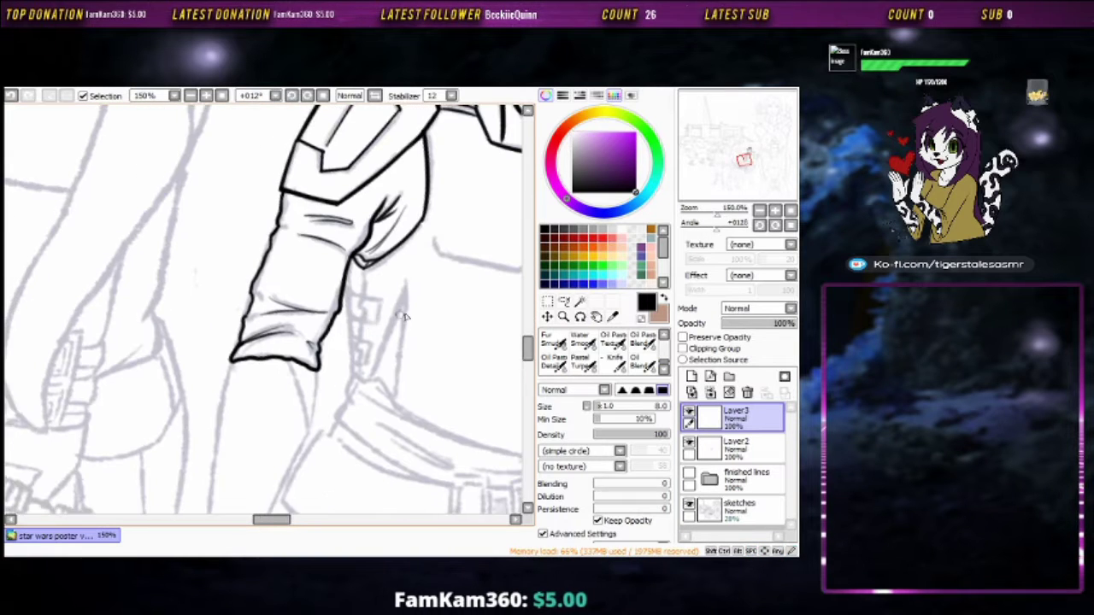
Ink the long lower edge of the chest armour, starting from its corner beside the sleeve
scroll(340, 273, "up", 1)
mouse_move(340, 273)
left_mouse_down()
mouse_move(376, 511)
mouse_move(267, 417)
mouse_move(306, 370)
mouse_move(419, 350)
mouse_move(390, 248)
mouse_move(203, 441)
left_mouse_up()
key("ctrl+z")
key("ctrl+z")
scroll(334, 362, "down", 1)
scroll(419, 351, "down", 1)
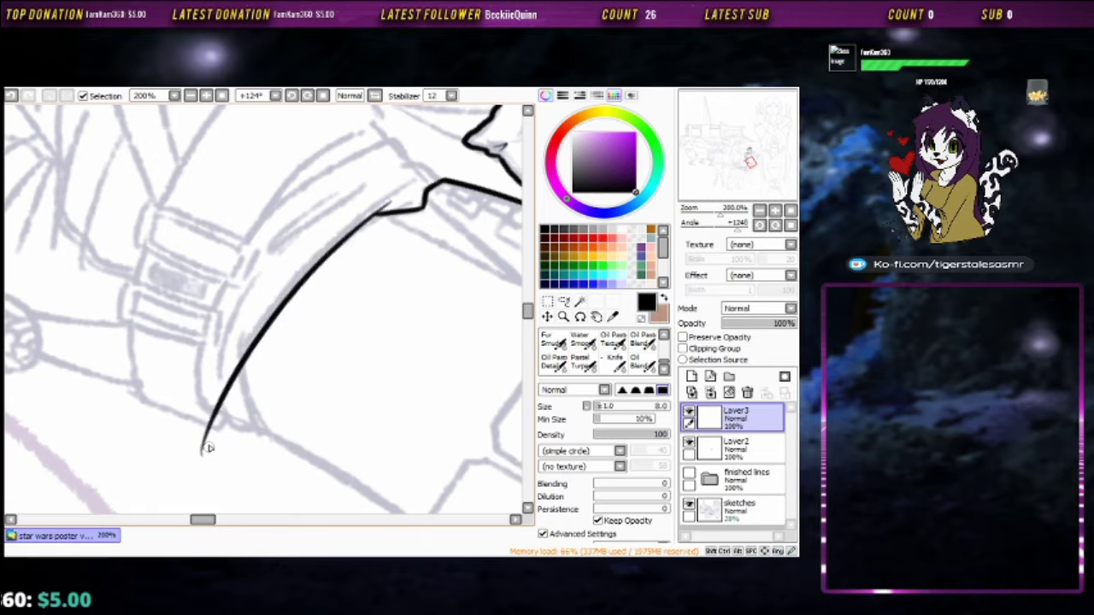
Extend the armour's lower edge with the short segment around its far corner and clean up the join
scroll(374, 221, "up", 3)
key("e")
key("b")
scroll(303, 235, "down", 1)
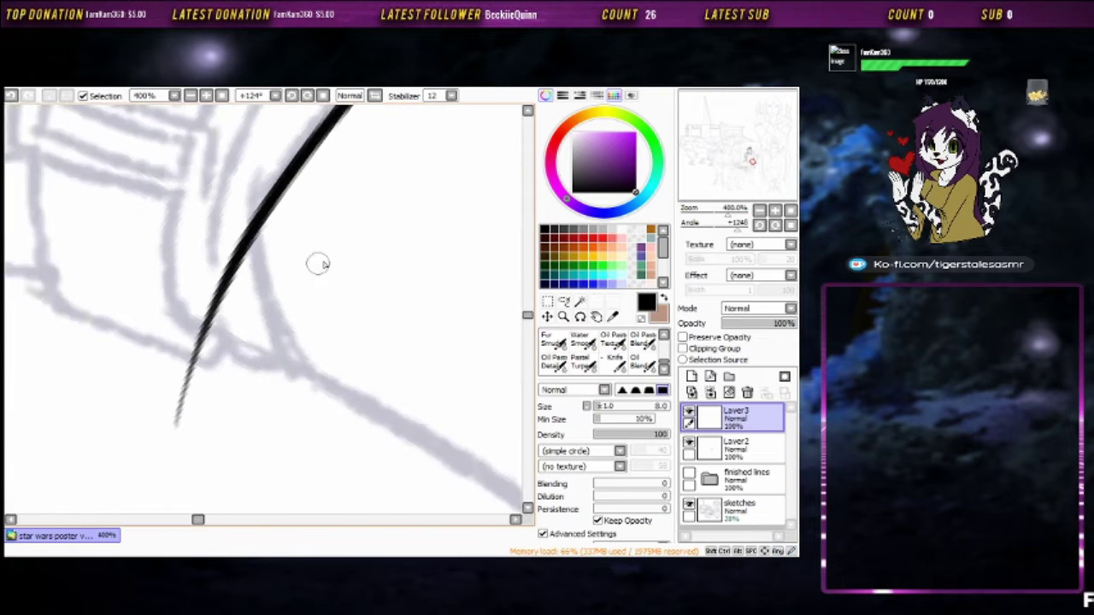
left_click_drag(317, 262, 345, 196)
key("e")
left_click_drag(111, 241, 286, 153)
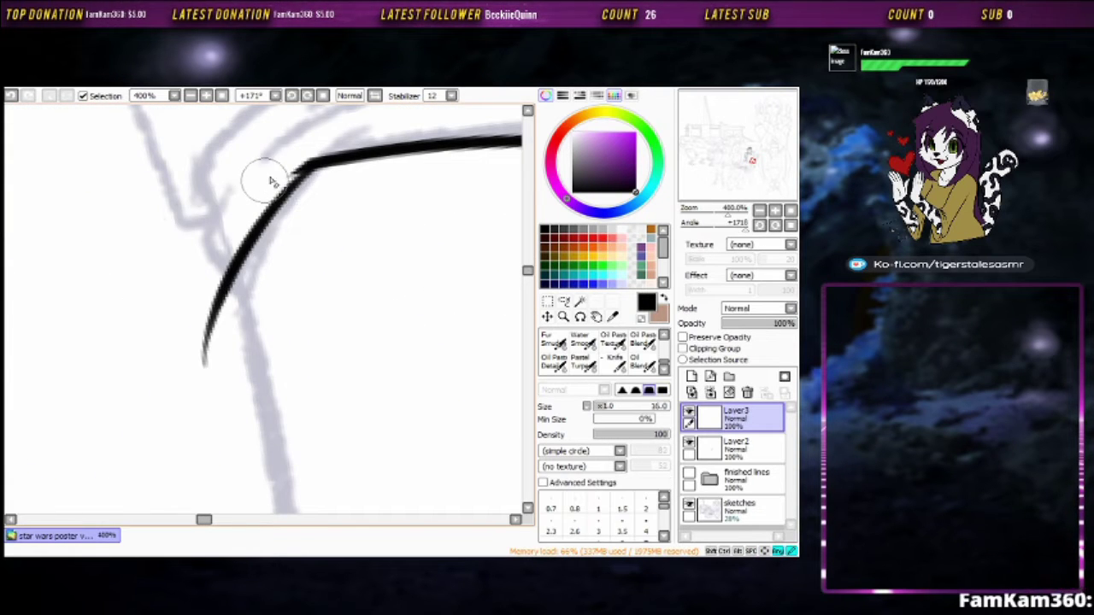
Ink the armour's far side edge rising from the lower corner and erase the overshoot where the lines meet
key("b")
scroll(212, 317, "down", 1)
mouse_move(211, 316)
left_mouse_down()
mouse_move(339, 302)
mouse_move(154, 224)
mouse_move(390, 281)
left_mouse_up()
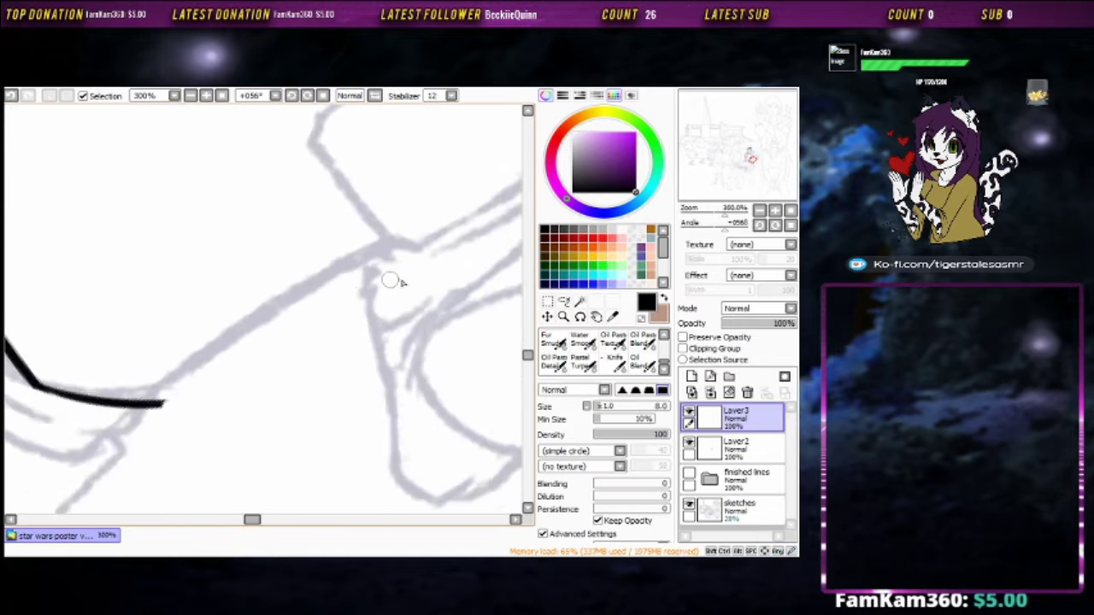
left_click_drag(376, 214, 193, 431)
scroll(317, 317, "down", 2)
key("e")
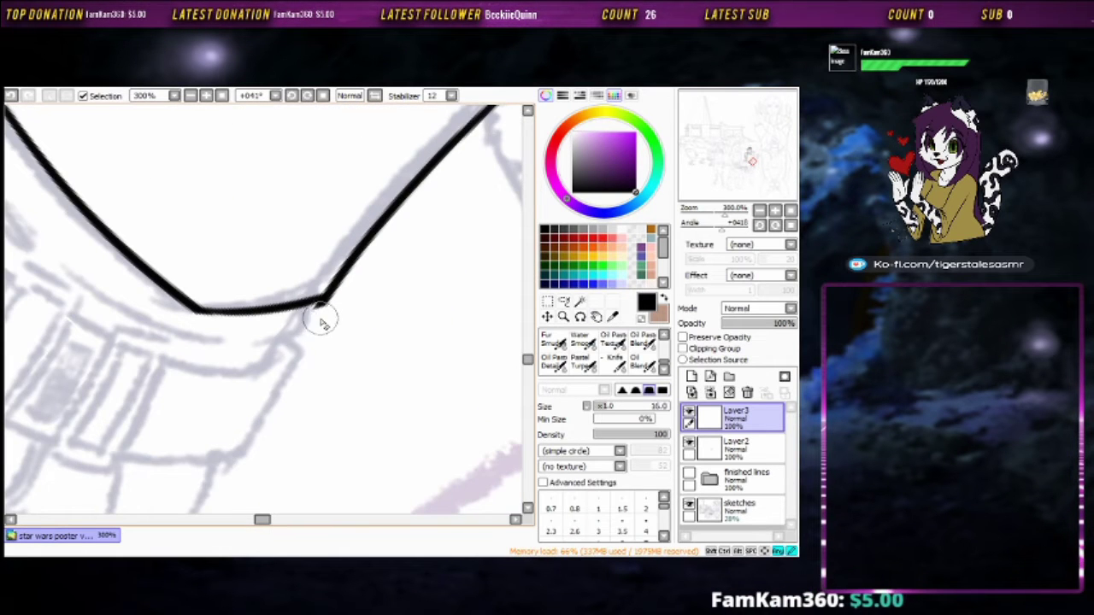
Continue the armour's far side edge up to the neckline, cleaning the bend and closing the gap in the line
key("b")
scroll(322, 321, "up", 1)
mouse_move(322, 322)
left_mouse_down()
mouse_move(225, 459)
mouse_move(350, 217)
mouse_move(377, 193)
mouse_move(160, 352)
mouse_move(132, 503)
left_mouse_up()
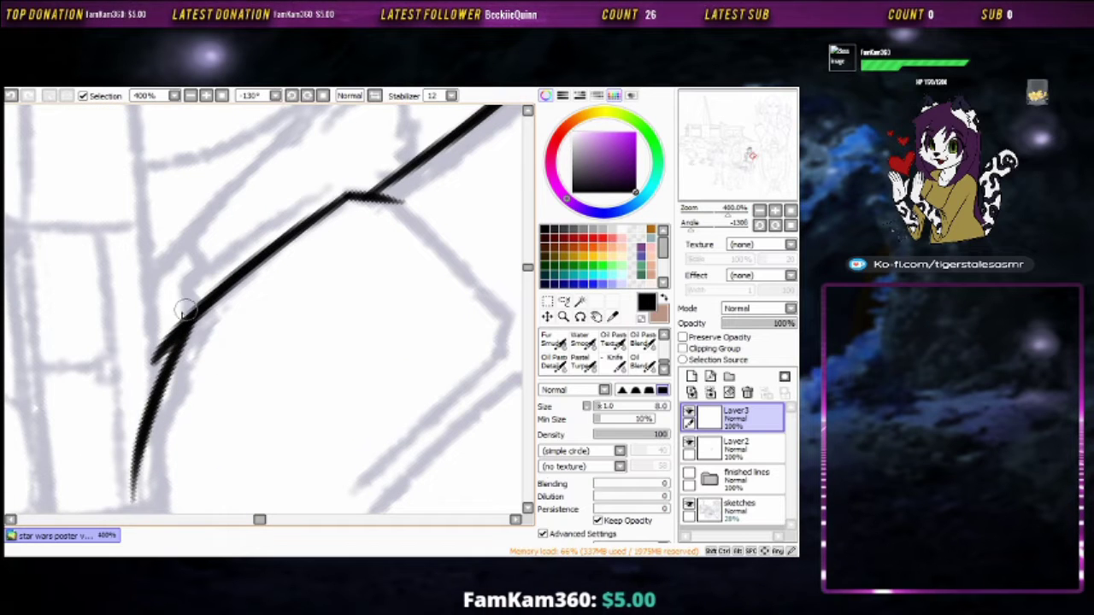
key("n")
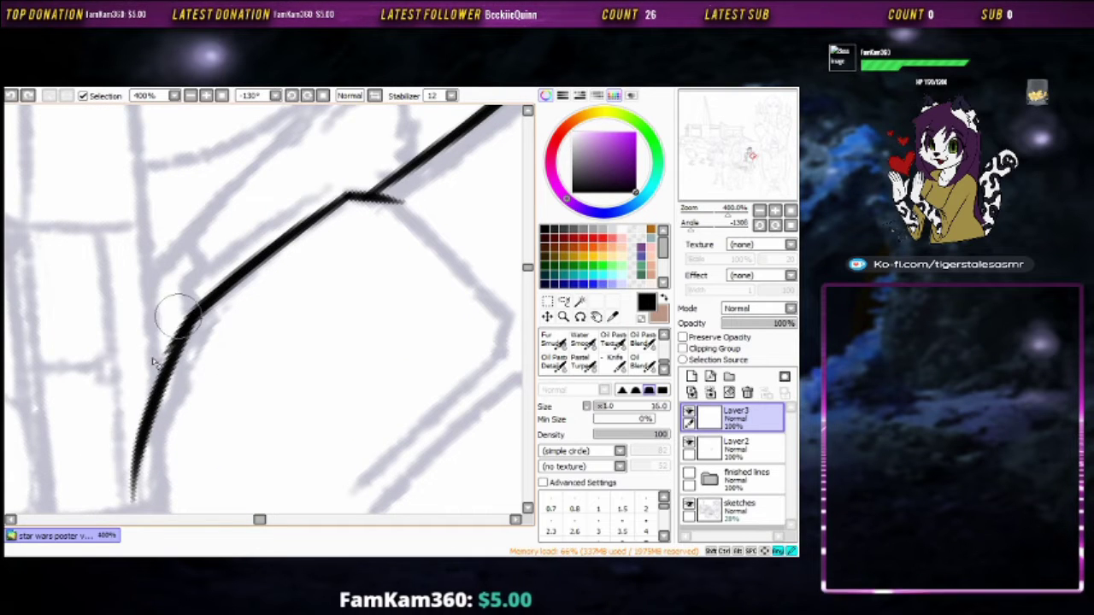
key("b")
scroll(183, 378, "down", 5)
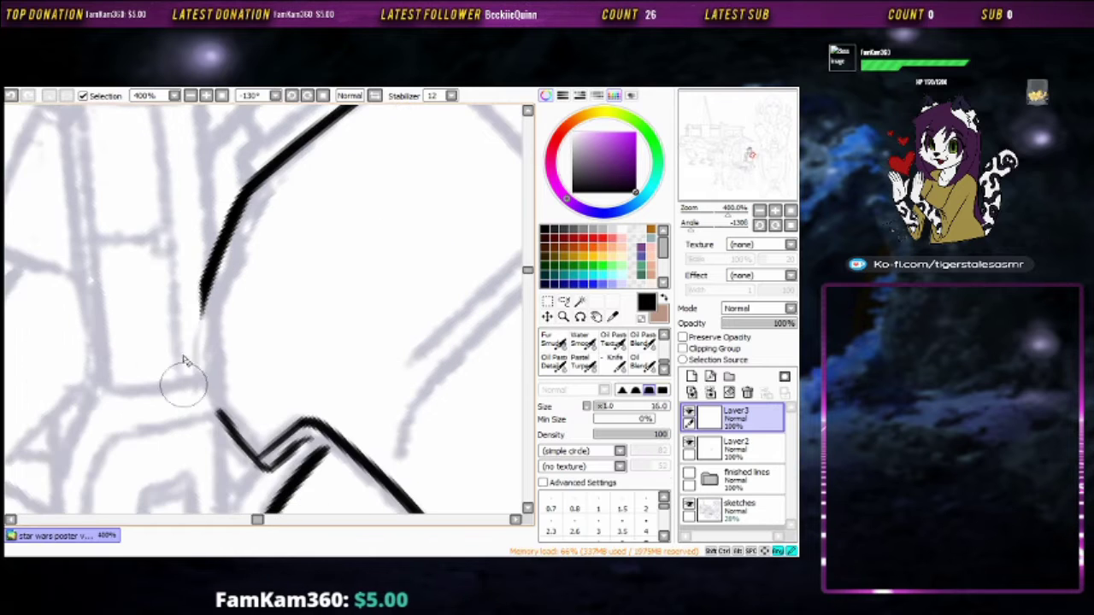
scroll(294, 168, "up", 3)
mouse_move(293, 168)
left_mouse_down()
mouse_move(397, 290)
mouse_move(392, 316)
mouse_move(278, 434)
mouse_move(196, 338)
mouse_move(263, 246)
mouse_move(216, 331)
mouse_move(408, 149)
mouse_move(230, 300)
left_mouse_up()
Ink the inner edges and lower outlines of the two chest panels on the armour
mouse_move(227, 359)
left_mouse_down()
mouse_move(219, 383)
mouse_move(308, 436)
mouse_move(346, 344)
left_mouse_up()
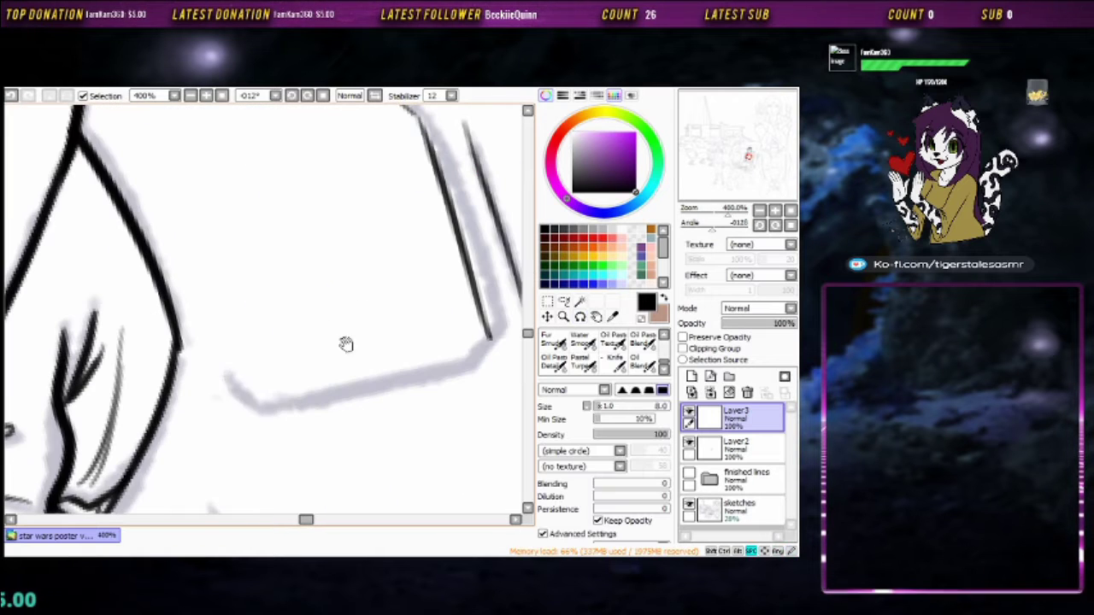
left_click_drag(268, 405, 323, 239)
mouse_move(376, 188)
left_mouse_down()
mouse_move(371, 224)
mouse_move(345, 434)
mouse_move(359, 359)
left_mouse_up()
left_click_drag(309, 379, 366, 373)
key("b")
scroll(419, 342, "down", 3)
left_click_drag(418, 342, 308, 317)
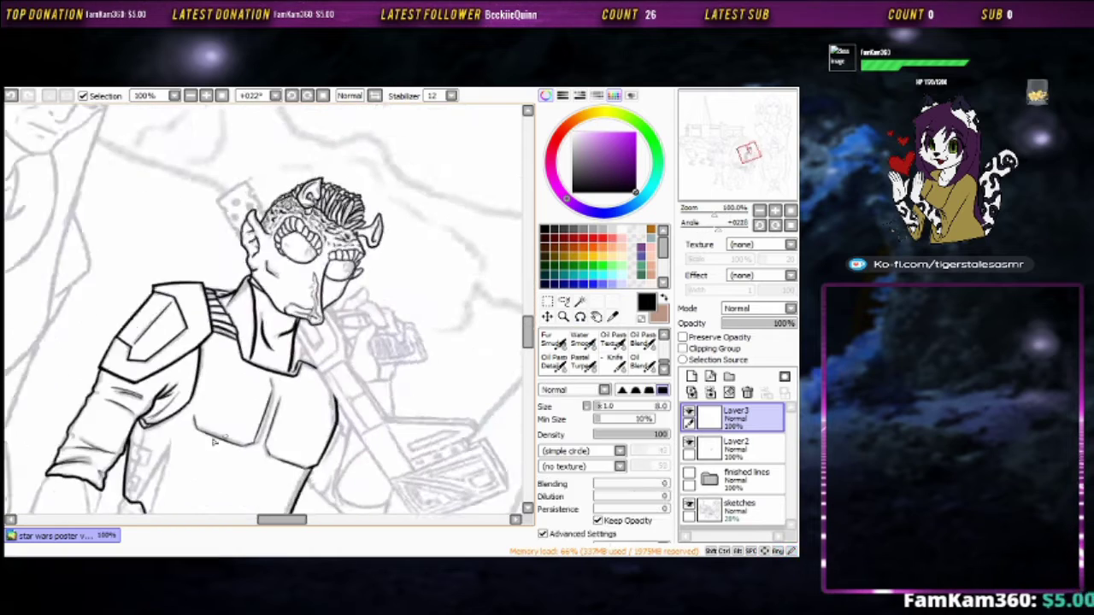
Ink the stepped seam and the long tapering strap lines on the armour's side beneath the arm, redoing misplaced strokes
scroll(307, 317, "up", 3)
mouse_move(225, 263)
left_mouse_down()
mouse_move(488, 128)
mouse_move(378, 341)
mouse_move(323, 232)
left_mouse_up()
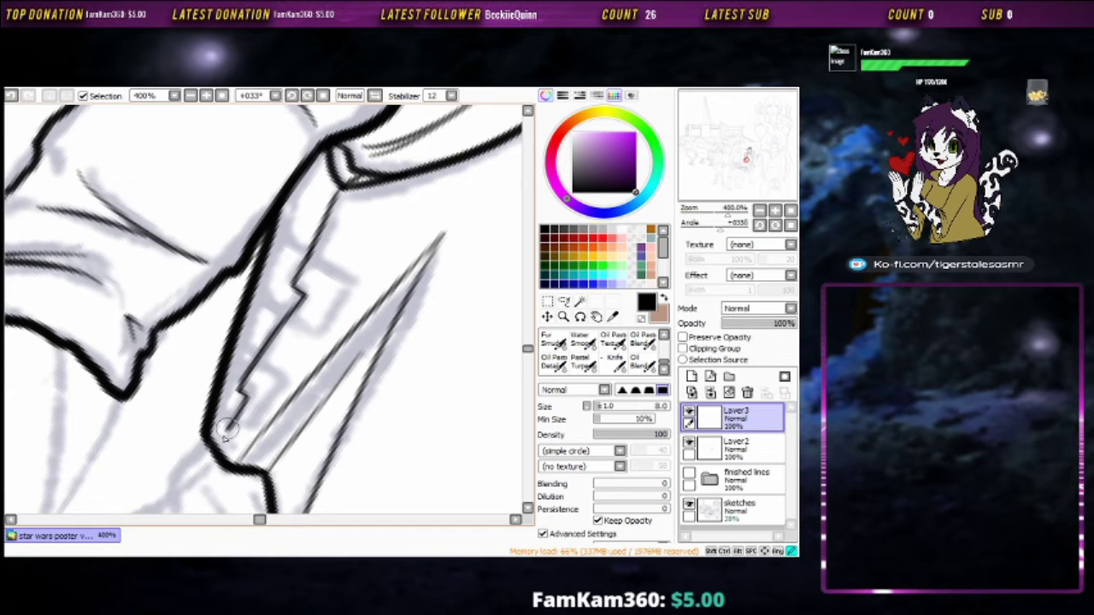
key("ctrl+z")
left_click_drag(232, 436, 409, 231)
key("ctrl+z")
mouse_move(226, 369)
left_mouse_down()
mouse_move(319, 216)
mouse_move(298, 239)
left_mouse_up()
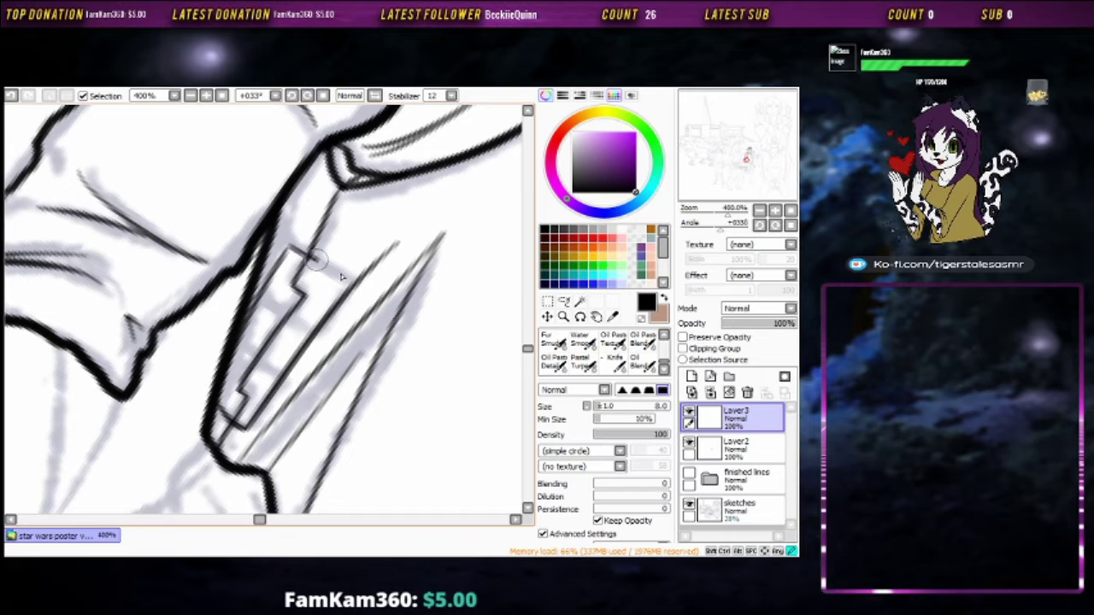
Ink the two square buckles over the stepped side seam and erase the excess line around them
key("e")
mouse_move(389, 245)
left_mouse_down()
mouse_move(361, 264)
mouse_move(359, 282)
left_mouse_up()
key("n")
left_click_drag(248, 335, 323, 282)
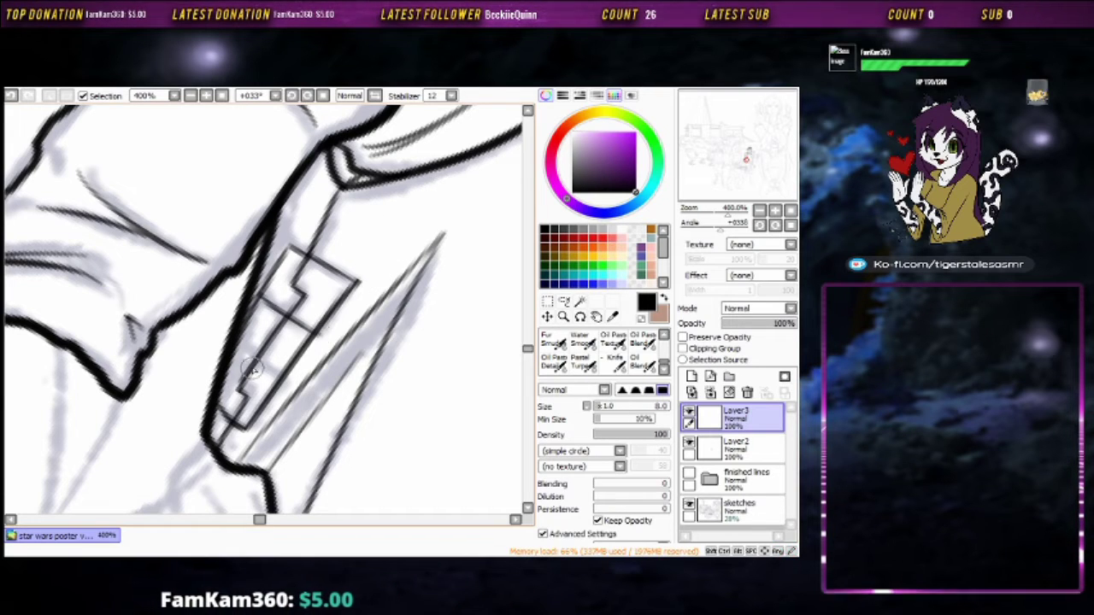
left_click_drag(237, 386, 299, 343)
key("e")
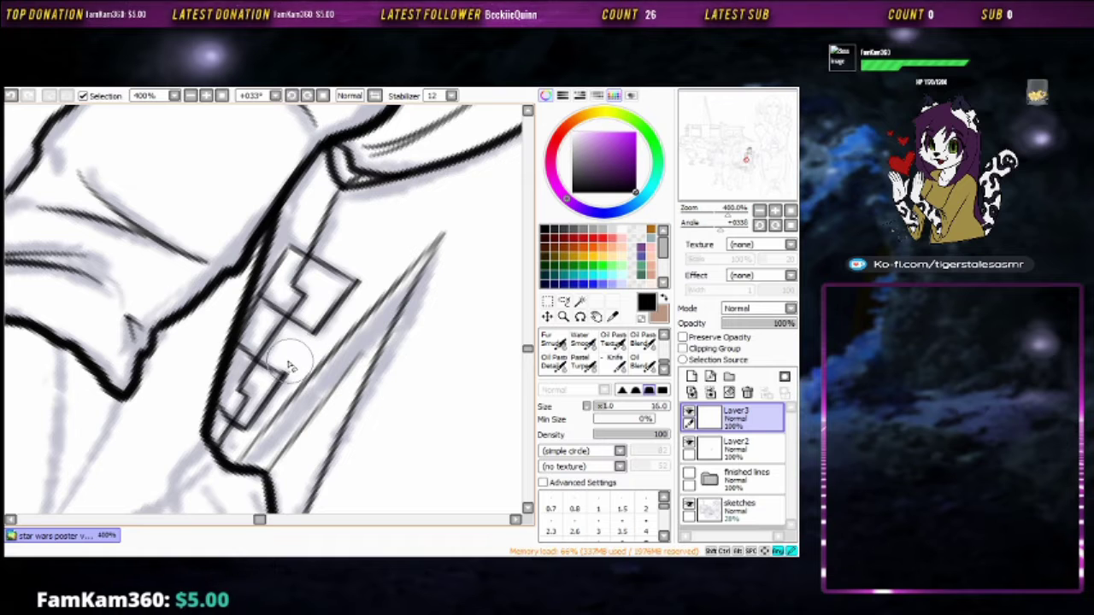
key("n")
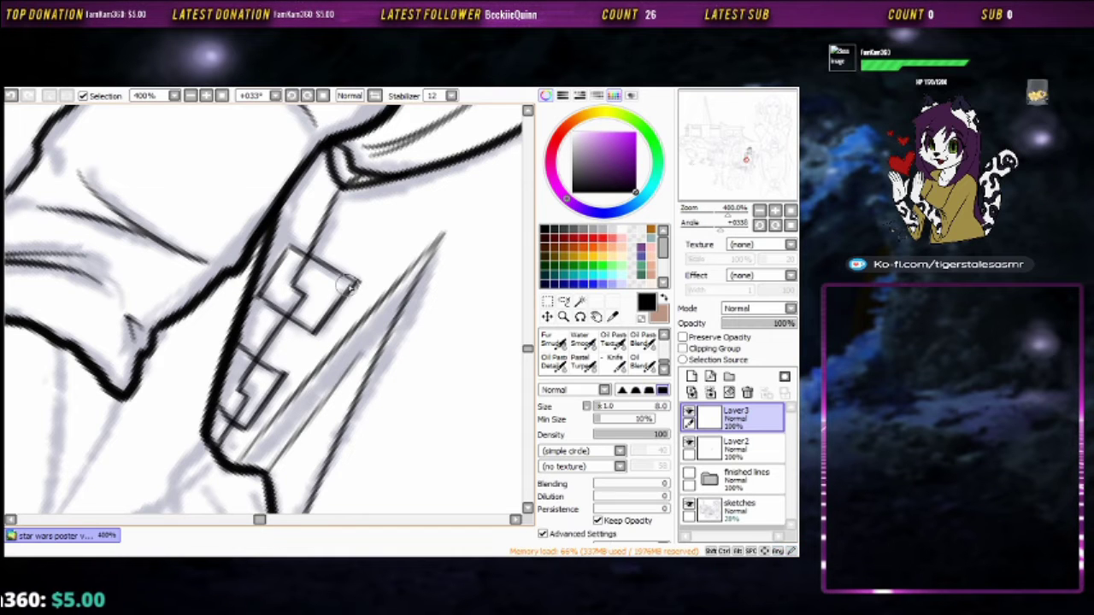
Ink both edges of the forearm from the sleeve hem to the wrist, including the elbow crease, and trim the overshoots
scroll(224, 378, "down", 4)
scroll(333, 385, "up", 3)
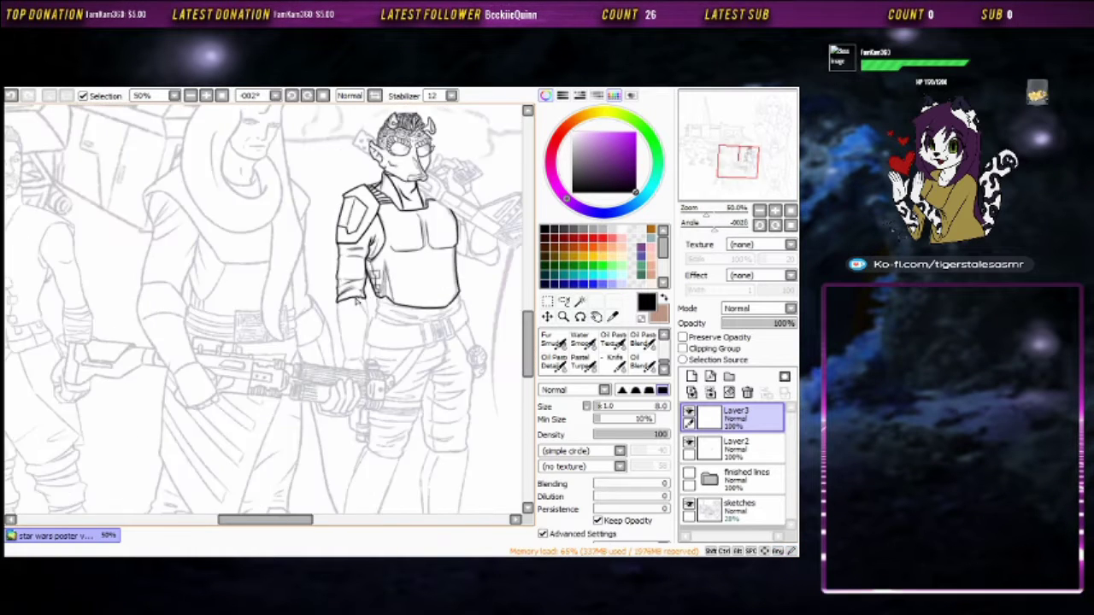
left_click_drag(333, 385, 212, 373)
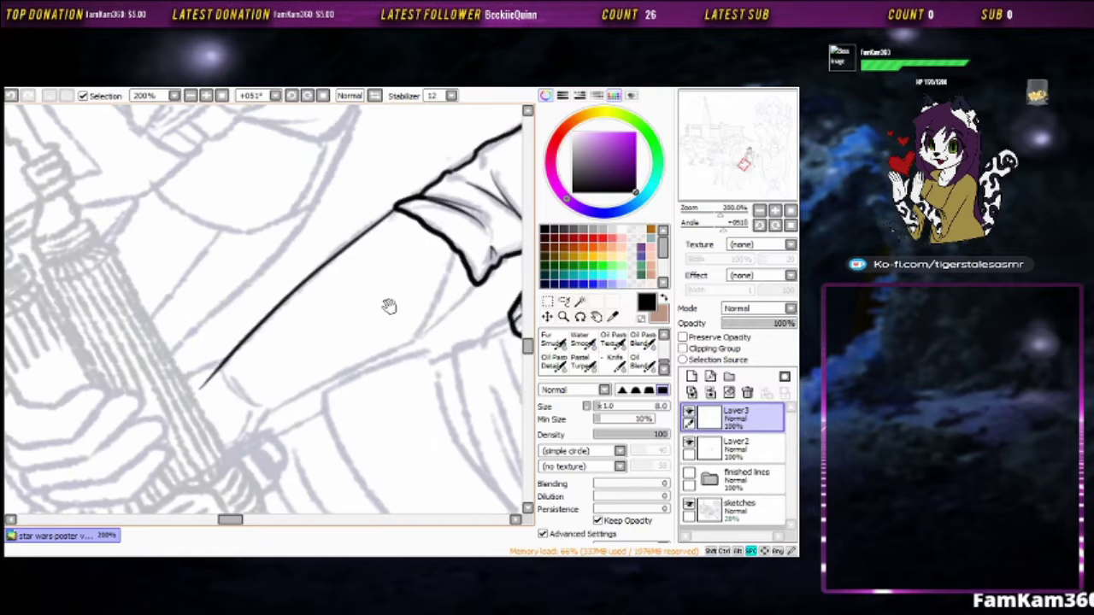
left_click_drag(388, 306, 368, 282)
mouse_move(407, 195)
left_mouse_down()
mouse_move(353, 309)
mouse_move(342, 282)
left_mouse_up()
left_click_drag(352, 251, 278, 318)
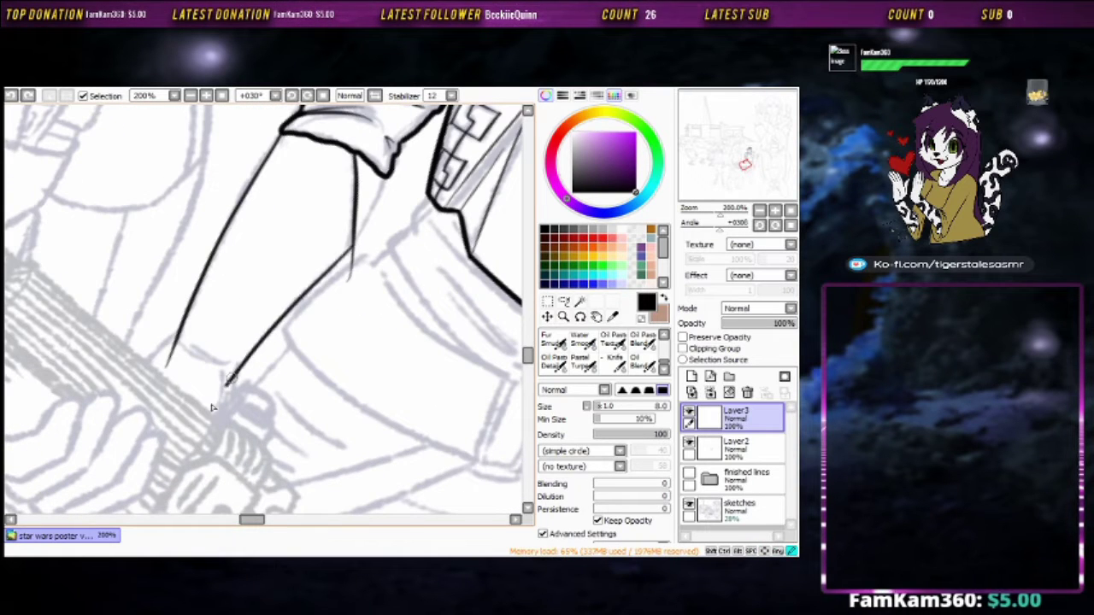
scroll(233, 374, "up", 2)
key("e")
left_click_drag(349, 239, 456, 254)
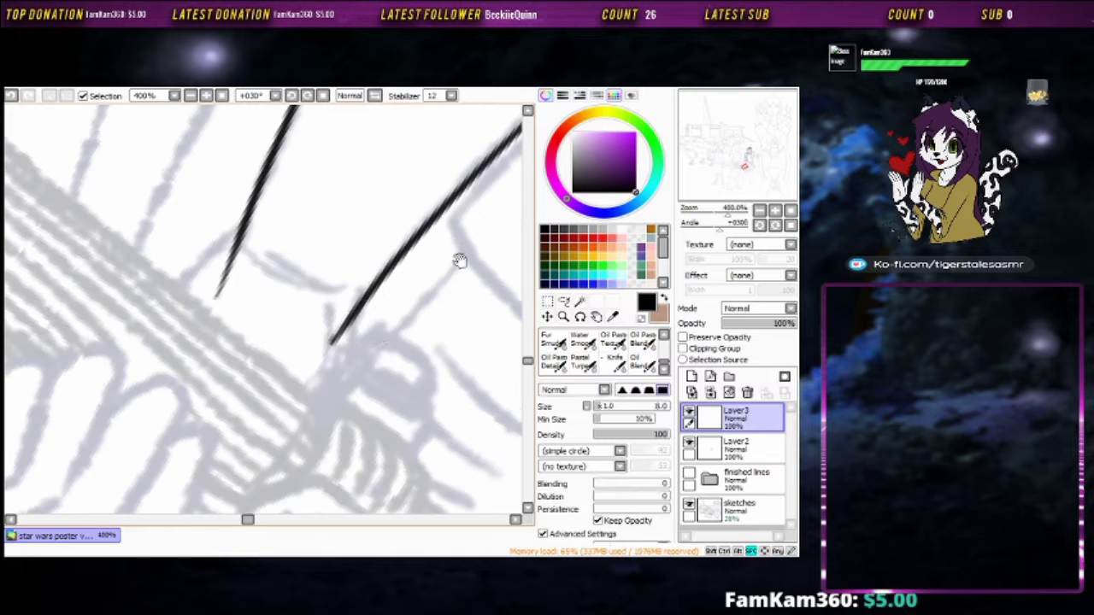
mouse_move(368, 295)
left_mouse_down()
mouse_move(216, 264)
mouse_move(251, 244)
mouse_move(319, 389)
mouse_move(319, 345)
mouse_move(396, 275)
mouse_move(239, 180)
left_mouse_up()
Ink the curved wrist line and the first hand lines leading down toward the rifle
key("alt+space")
key("n")
left_click_drag(218, 275, 162, 376)
left_click_drag(324, 307, 327, 406)
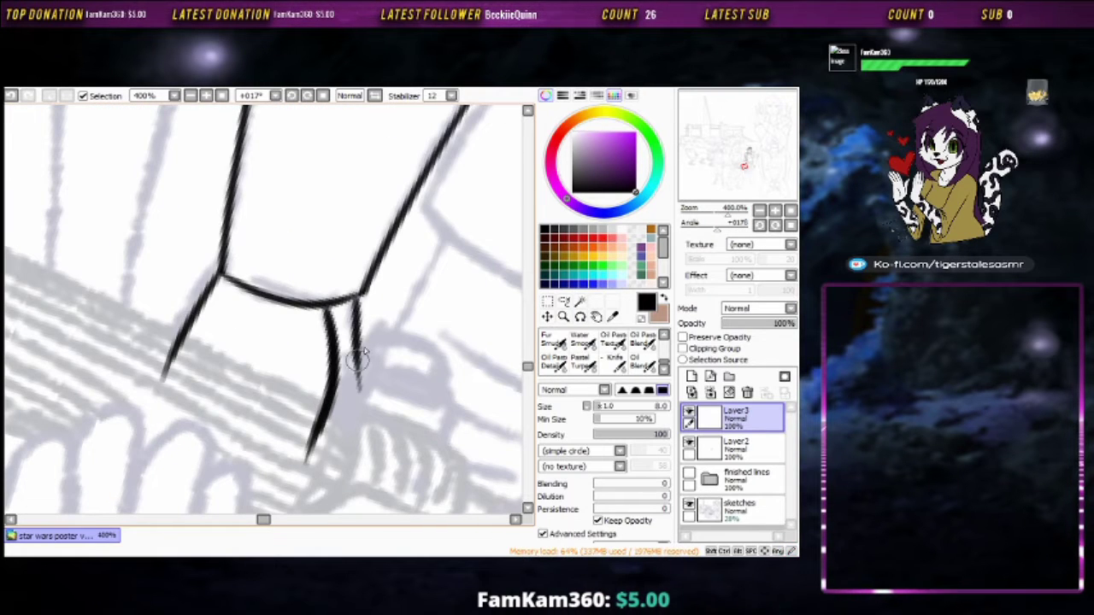
key("e")
key("n")
scroll(313, 342, "down", 8)
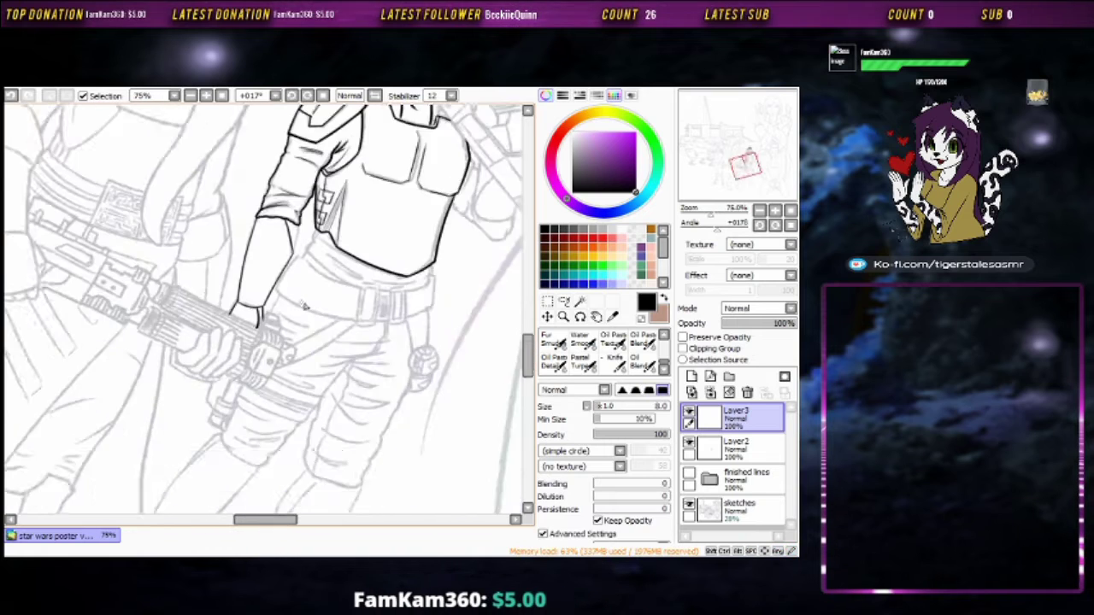
Ink the small finger shape where the hand meets the rifle, temporarily showing the finished lines folder as a guide
left_click(689, 477)
scroll(265, 346, "up", 8)
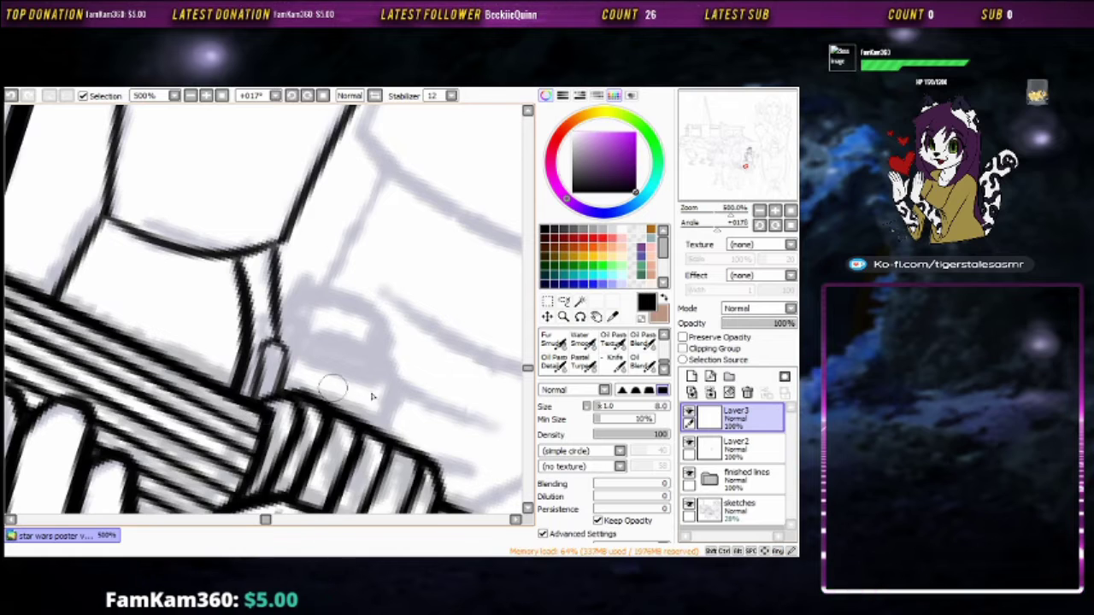
left_click(689, 476)
Thicken the forearm's inner edge between the elbow crease and the wrist
scroll(376, 342, "down", 3)
scroll(376, 342, "up", 2)
left_click_drag(376, 342, 268, 279)
left_click_drag(221, 318, 183, 328)
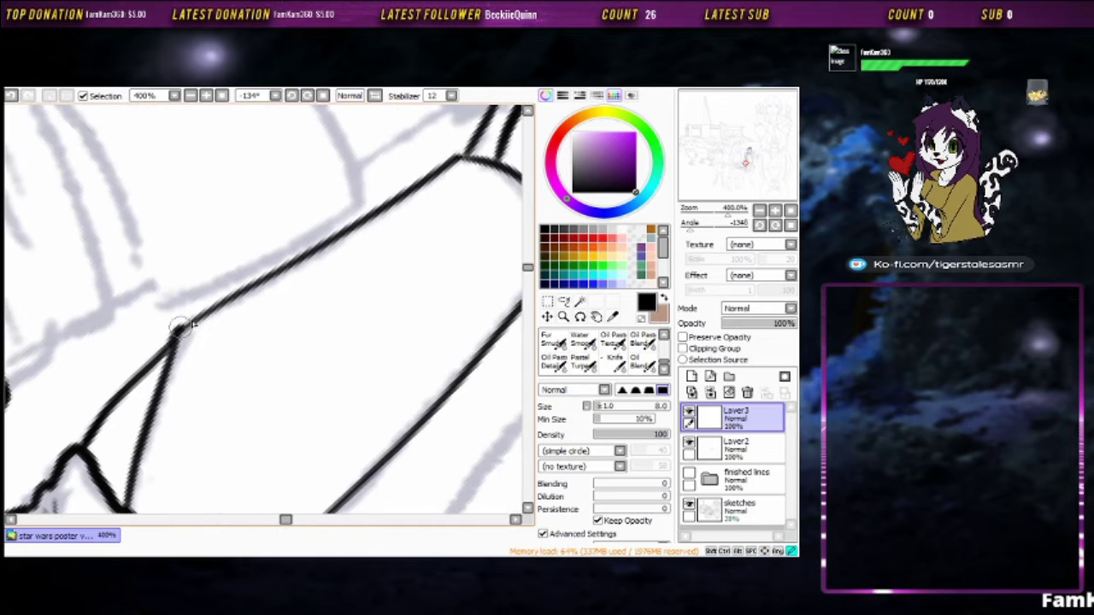
left_click_drag(93, 420, 432, 177)
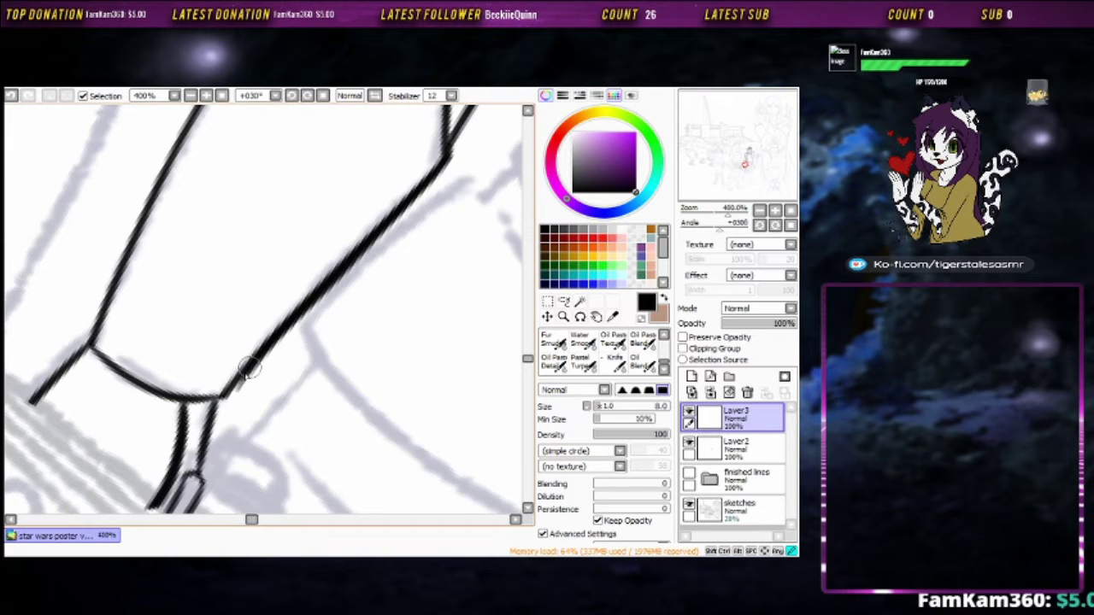
mouse_move(195, 470)
left_mouse_down()
mouse_move(252, 371)
mouse_move(264, 298)
mouse_move(254, 367)
mouse_move(299, 319)
mouse_move(381, 264)
left_mouse_up()
Ink the fabric edge under the armour's near corner and the lower edge of the waist fabric
scroll(474, 236, "down", 1)
scroll(297, 275, "down", 1)
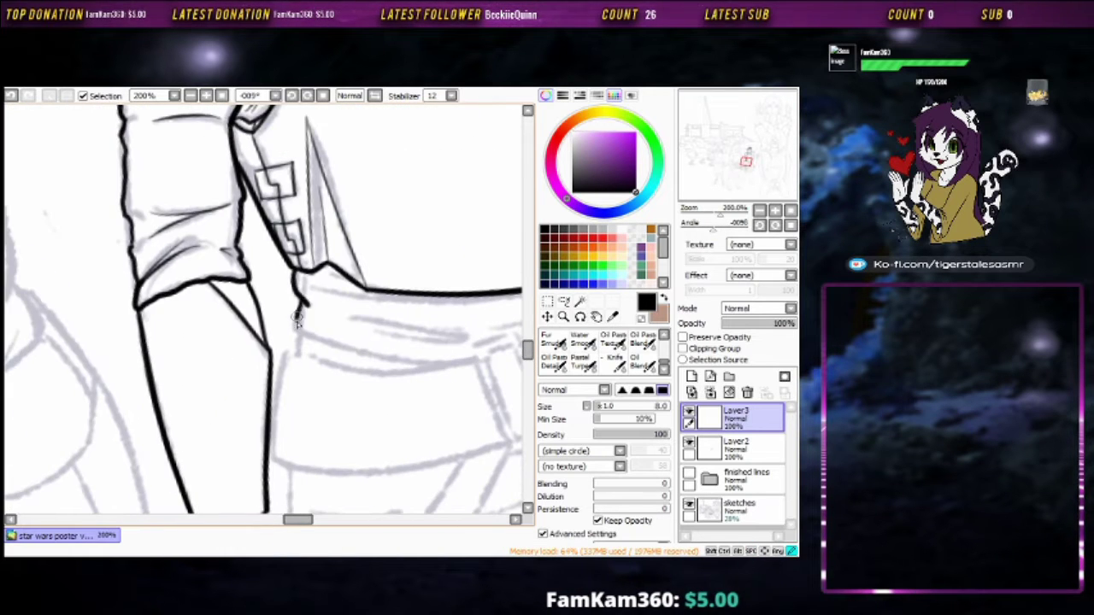
mouse_move(440, 342)
left_mouse_down()
mouse_move(304, 259)
mouse_move(232, 302)
mouse_move(366, 313)
mouse_move(312, 273)
mouse_move(519, 277)
mouse_move(341, 306)
left_mouse_up()
scroll(304, 265, "up", 2)
key("n")
key("b")
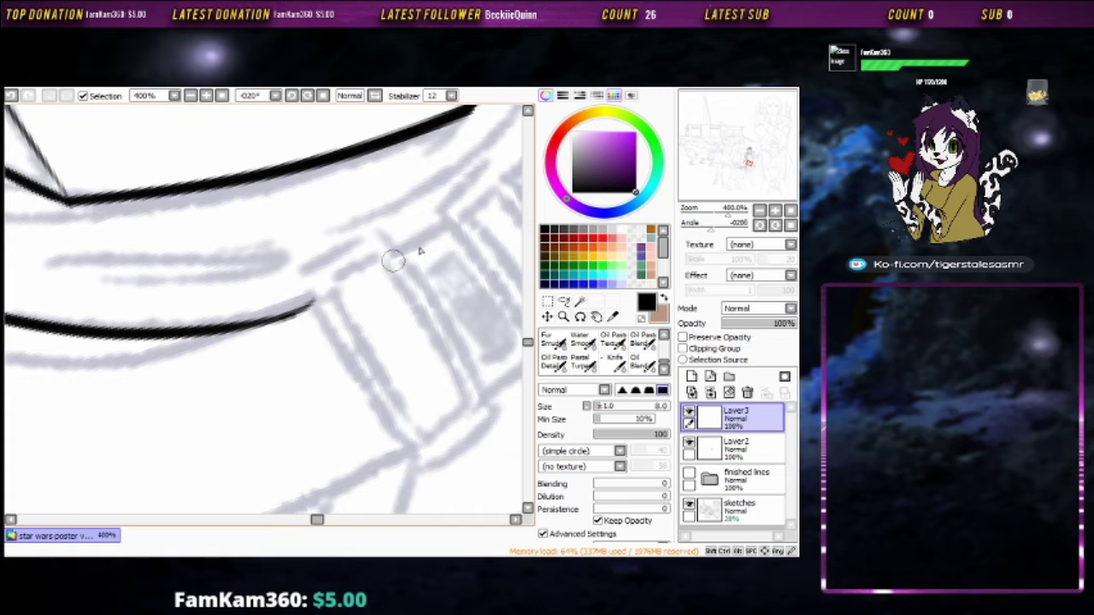
Ink the short edge segment beside the belt buckle and the fold creases across the waist fabric below the armour
left_click_drag(449, 225, 342, 322)
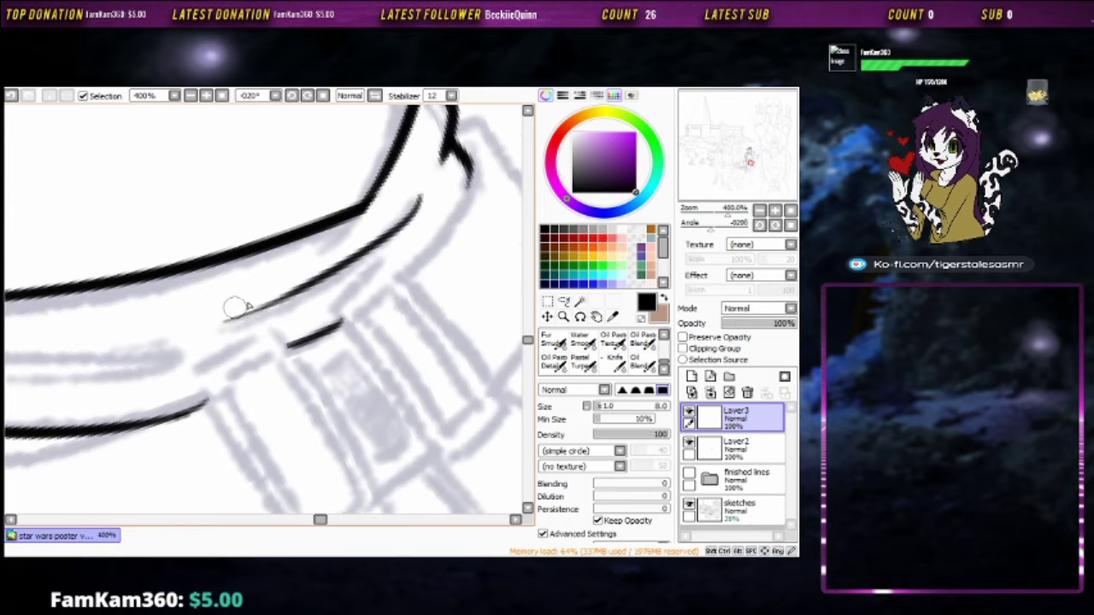
mouse_move(236, 307)
left_mouse_down()
mouse_move(399, 281)
mouse_move(236, 281)
mouse_move(224, 336)
left_mouse_up()
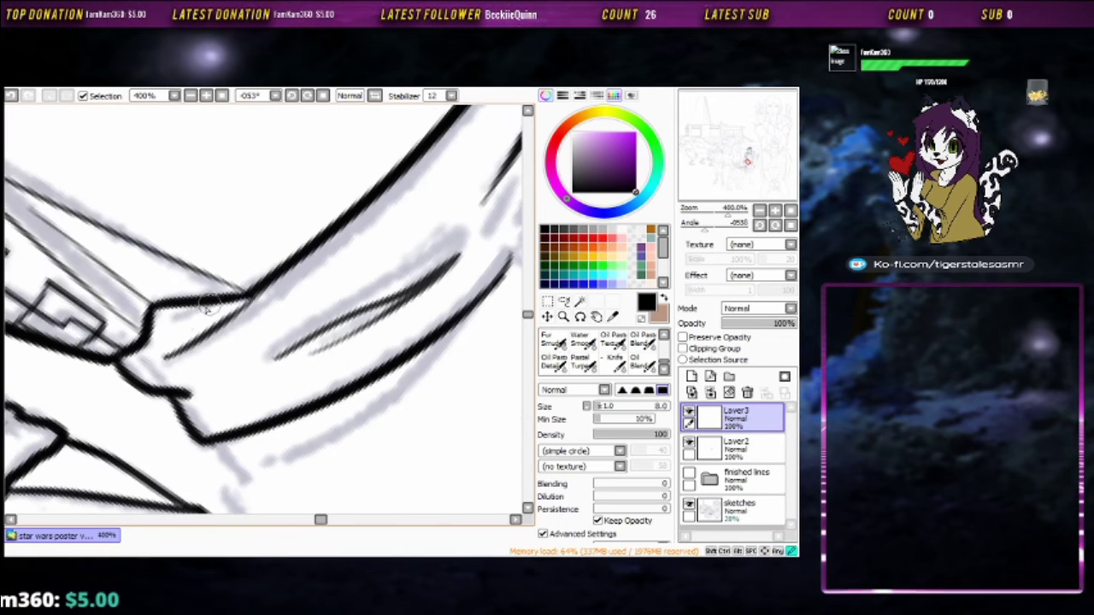
scroll(366, 269, "down", 4)
scroll(476, 329, "up", 3)
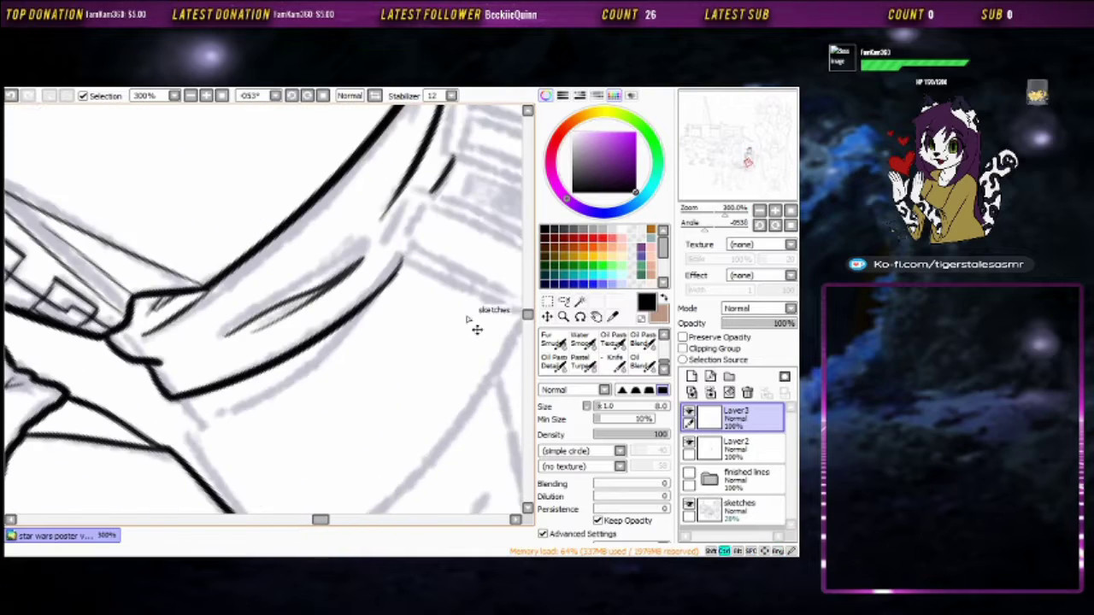
Ink the belt's top edge just below the waist fabric
scroll(476, 329, "down", 4)
mouse_move(359, 402)
left_mouse_down()
mouse_move(366, 351)
mouse_move(315, 415)
mouse_move(354, 200)
mouse_move(166, 359)
mouse_move(195, 410)
left_mouse_up()
scroll(315, 415, "up", 3)
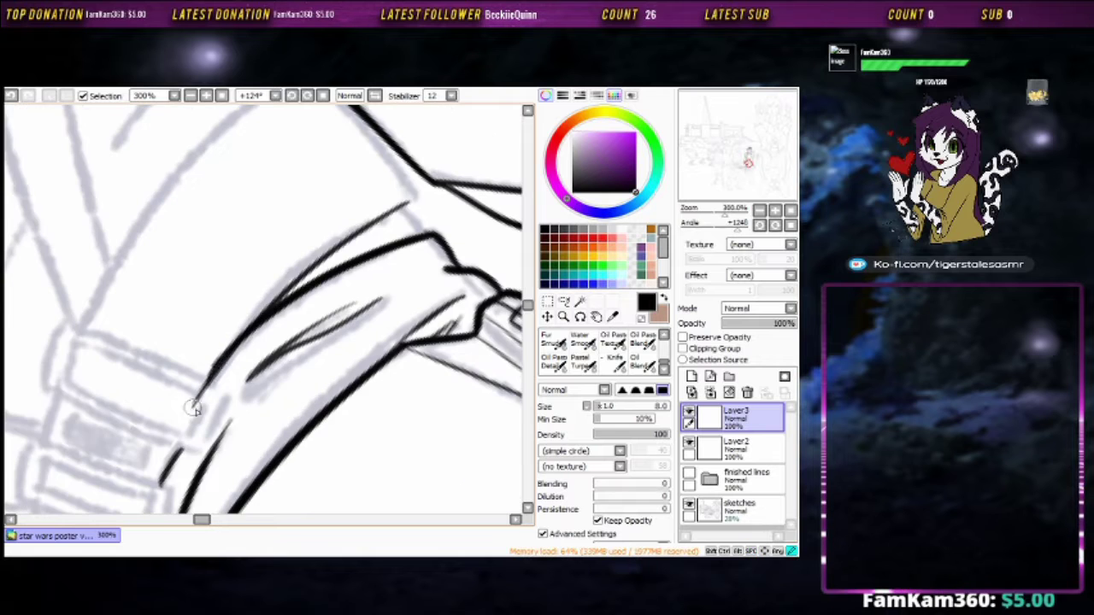
Ink the belt's near end beside the forearm and its lower edge, reshaping the rounded upper corner
mouse_move(318, 263)
left_mouse_down()
mouse_move(261, 288)
mouse_move(335, 231)
mouse_move(398, 237)
mouse_move(339, 408)
mouse_move(243, 303)
mouse_move(374, 210)
mouse_move(385, 294)
mouse_move(342, 324)
mouse_move(269, 345)
mouse_move(283, 256)
left_mouse_up()
key("e")
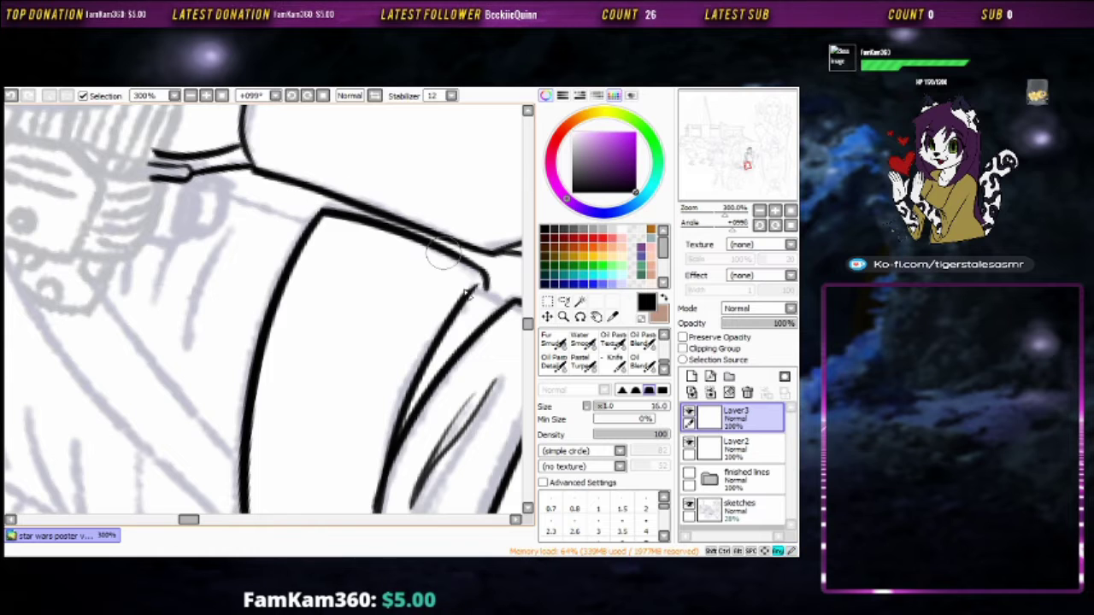
key("b")
left_click_drag(489, 275, 495, 296)
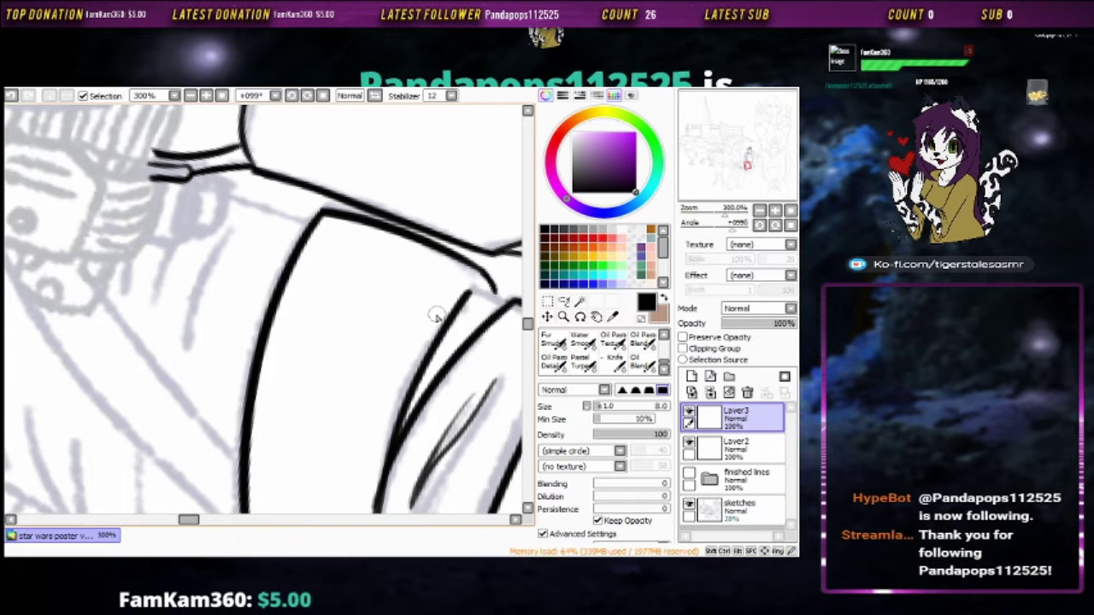
left_click_drag(417, 340, 440, 293)
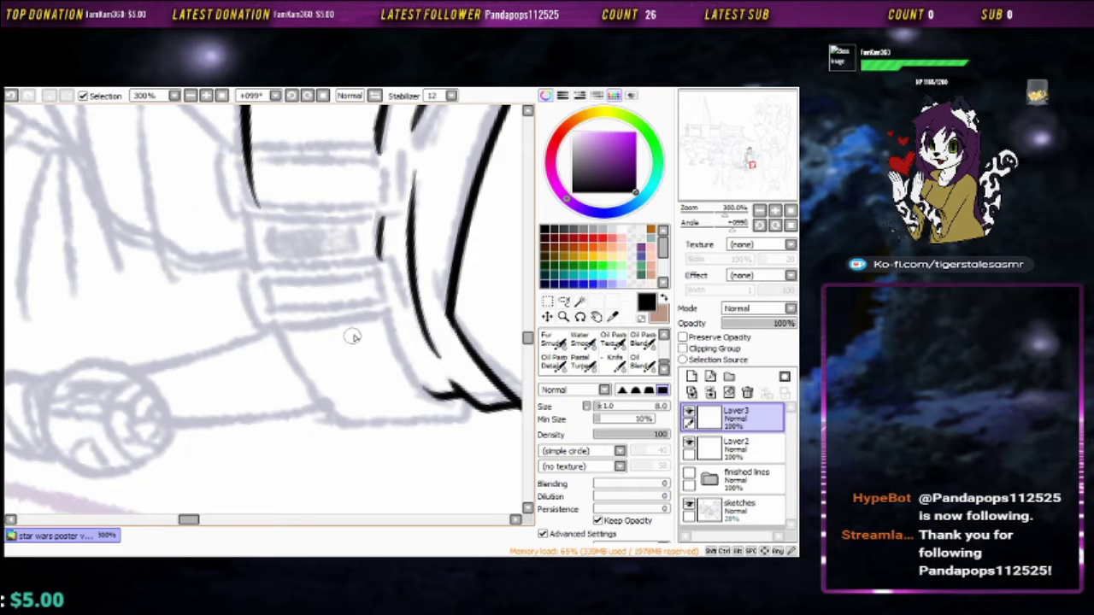
Ink the belt's far end and the adjoining waist fabric edges, and erase the overshooting corners
mouse_move(352, 337)
left_mouse_down()
mouse_move(371, 317)
mouse_move(340, 236)
mouse_move(333, 274)
mouse_move(359, 260)
left_mouse_up()
left_click_drag(359, 260, 290, 338)
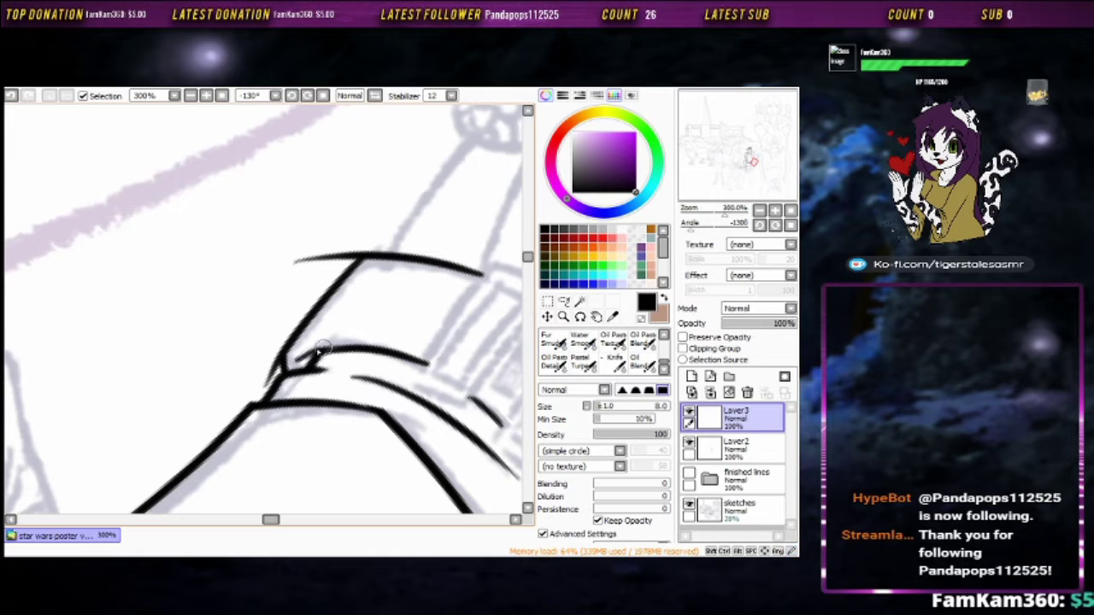
key("e")
key("b")
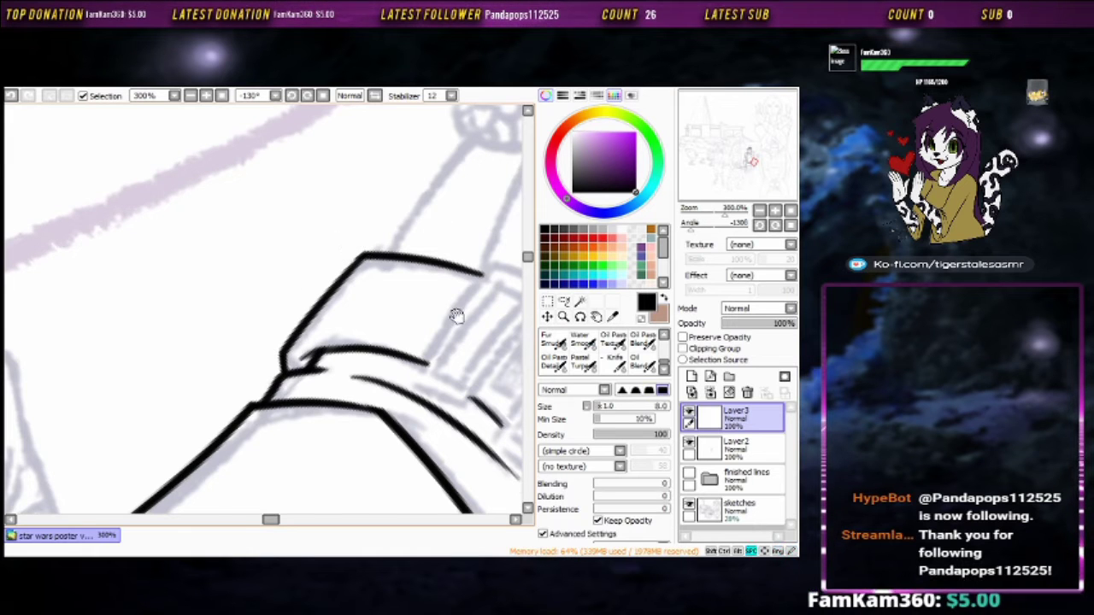
Ink the long parallel edges of the two belt buckle frames across the belt, including their inner edges
mouse_move(454, 313)
left_mouse_down()
mouse_move(422, 256)
mouse_move(329, 233)
left_mouse_up()
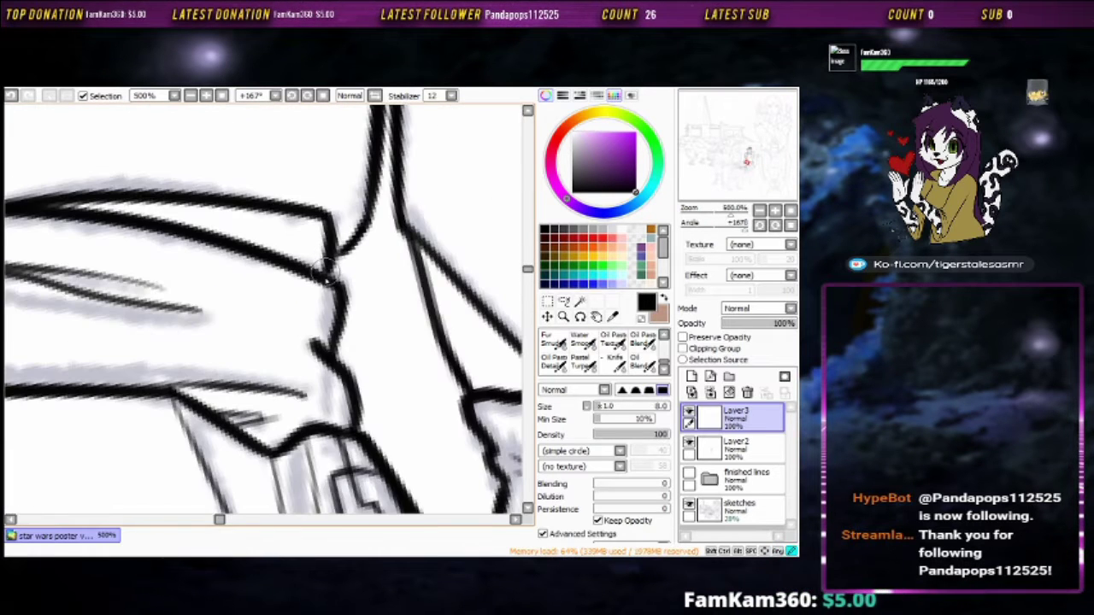
mouse_move(327, 272)
left_mouse_down()
mouse_move(379, 254)
mouse_move(293, 391)
mouse_move(286, 309)
mouse_move(367, 310)
left_mouse_up()
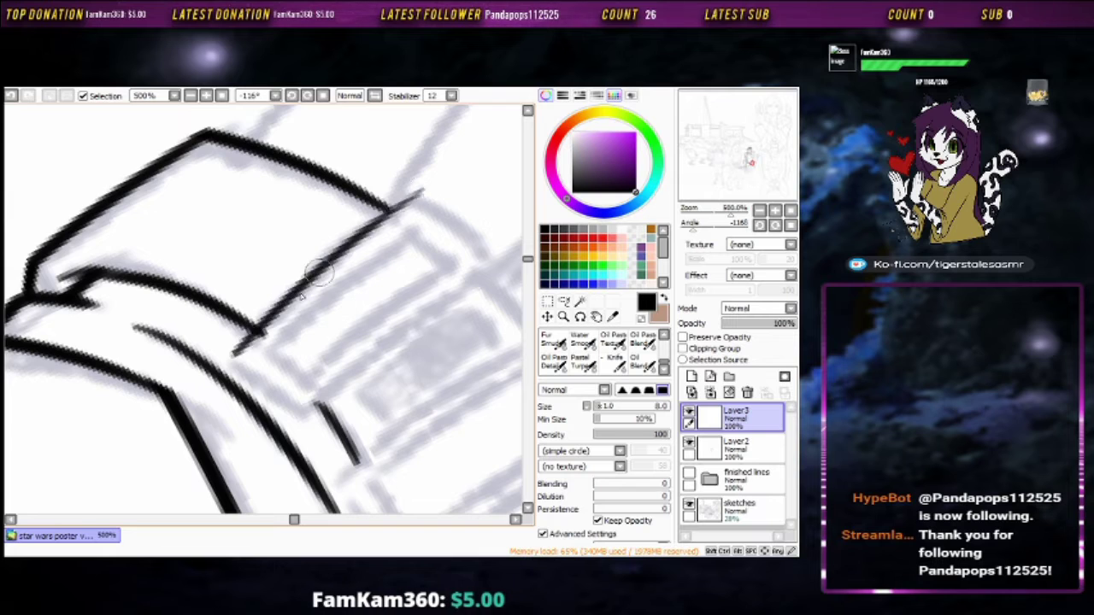
mouse_move(367, 205)
left_mouse_down()
mouse_move(391, 196)
mouse_move(330, 225)
left_mouse_up()
mouse_move(231, 395)
left_mouse_down()
mouse_move(317, 317)
mouse_move(228, 298)
mouse_move(366, 371)
mouse_move(205, 305)
left_mouse_up()
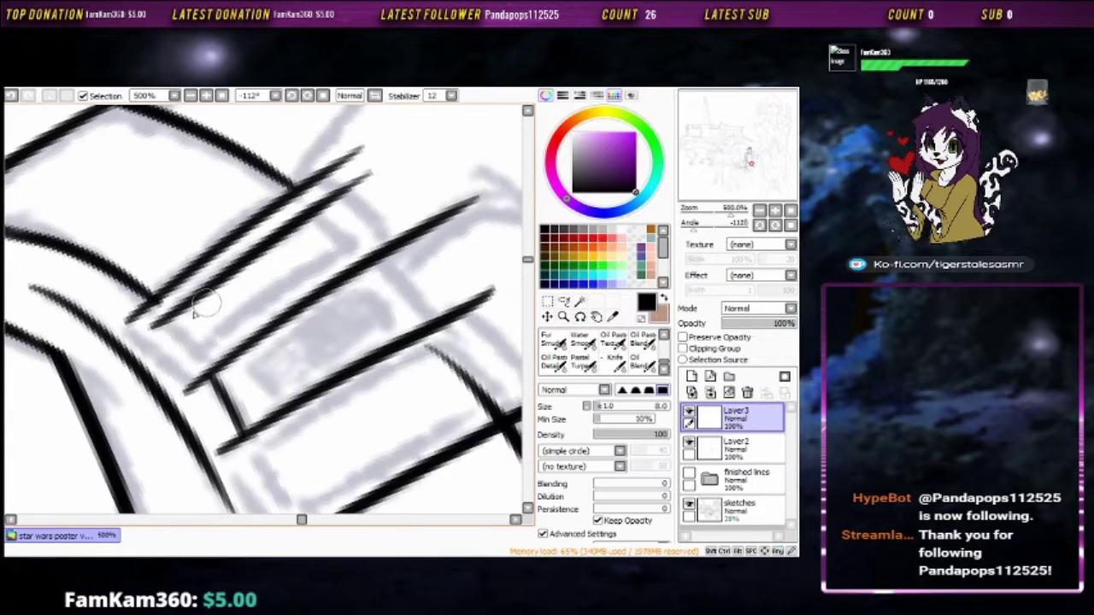
left_click_drag(182, 353, 300, 317)
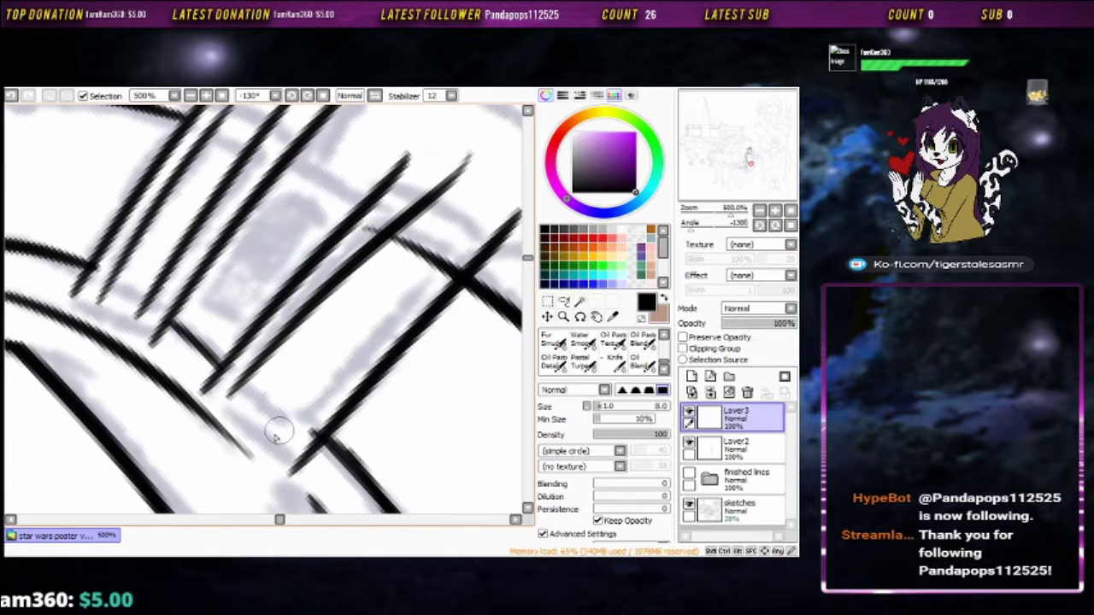
left_click_drag(312, 411, 349, 310)
Add a new layer and ink the short cross edges that close both buckle frames at their ends
key("ctrl+shift+n")
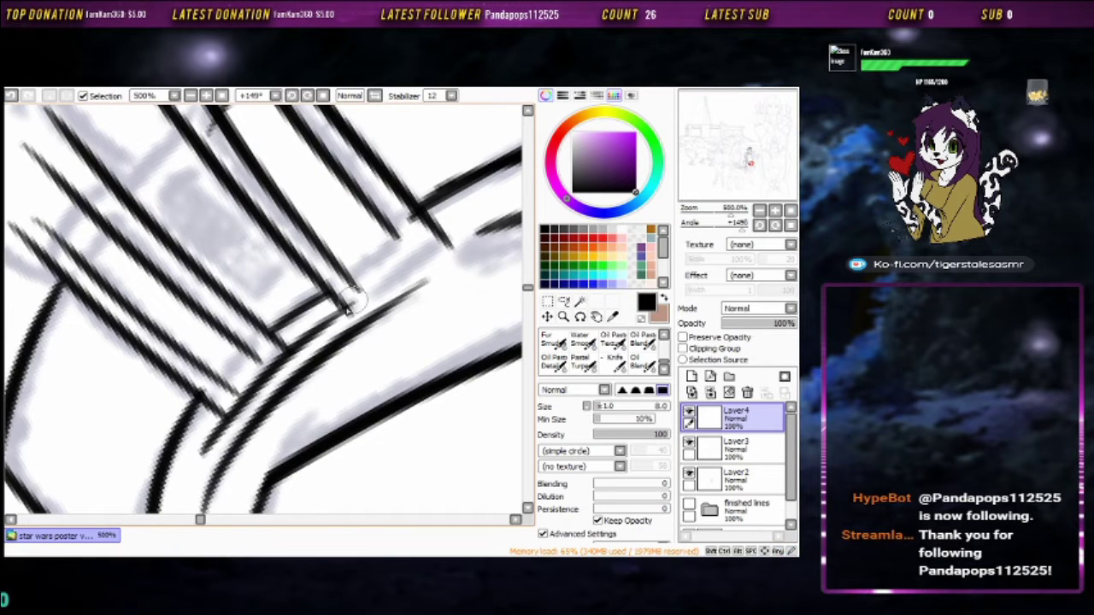
left_click_drag(250, 350, 330, 333)
key("ctrl+z")
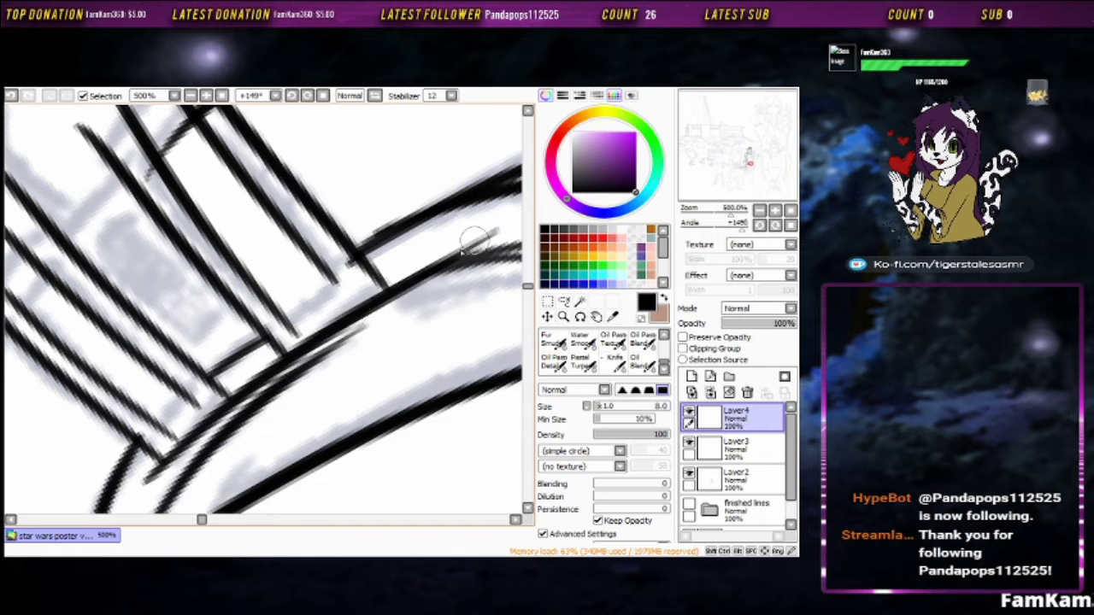
left_click_drag(141, 465, 457, 238)
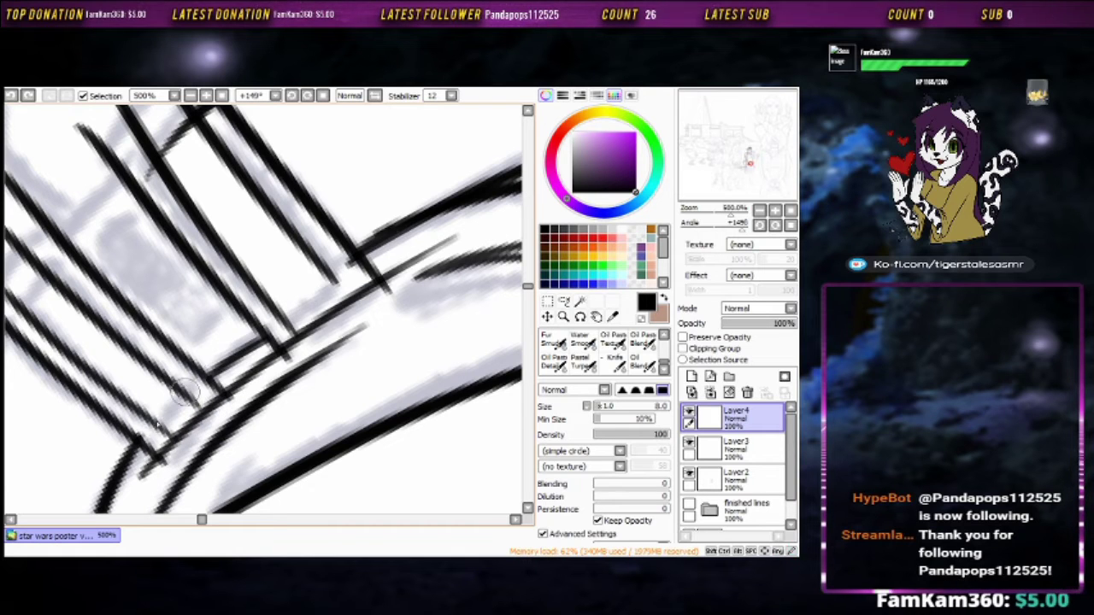
mouse_move(266, 298)
left_mouse_down()
mouse_move(208, 286)
mouse_move(432, 169)
left_mouse_up()
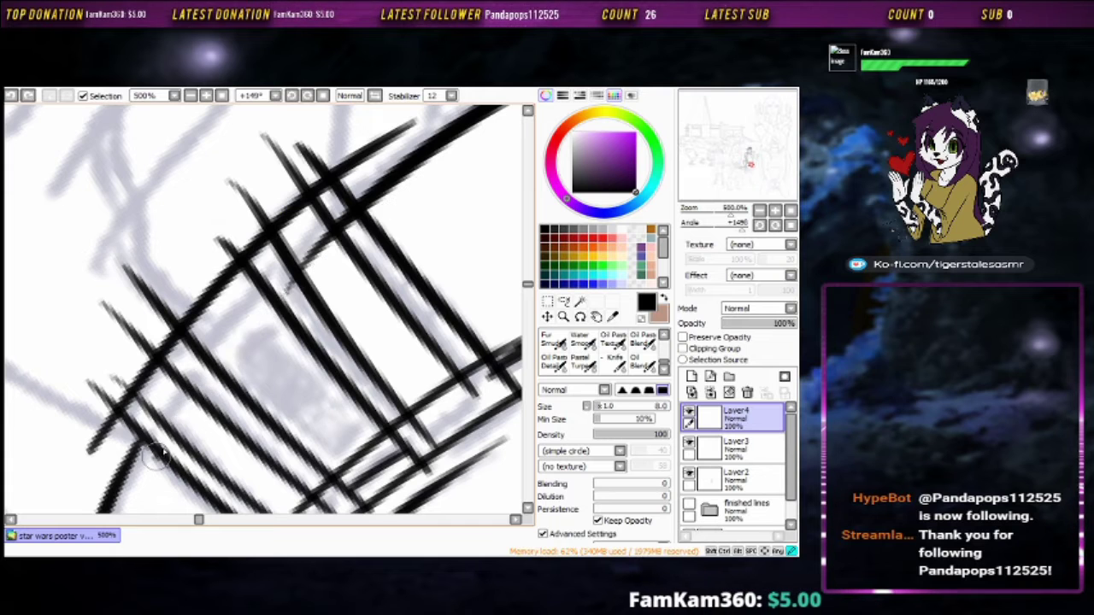
left_click_drag(159, 451, 375, 187)
left_click_drag(375, 186, 266, 293)
Erase the overshooting line ends around the narrower buckle frame and at the lower corners of both frames
key("e")
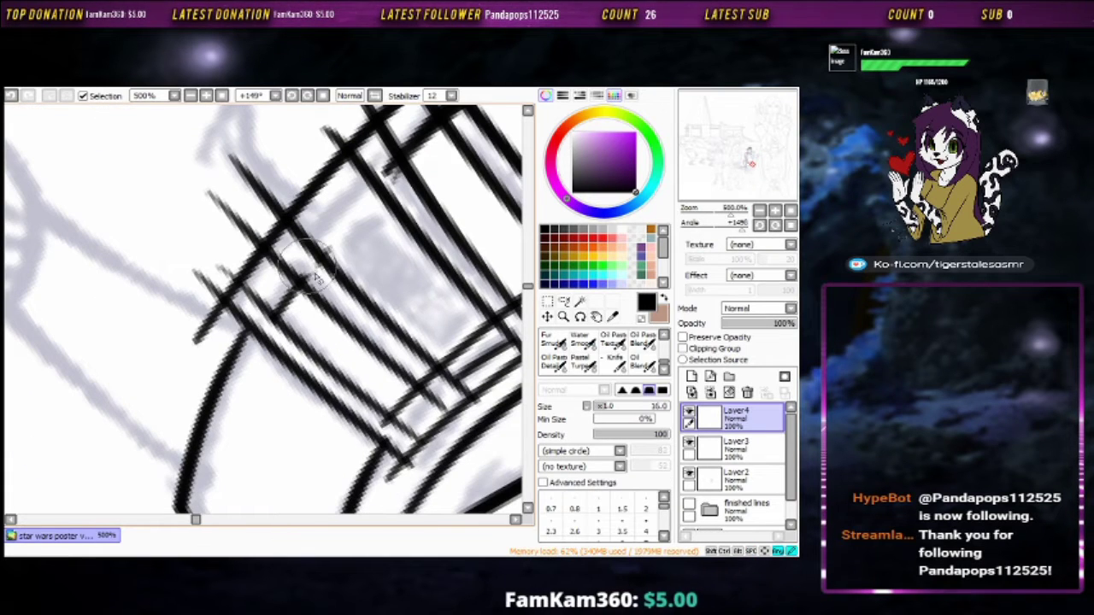
mouse_move(301, 186)
left_mouse_down()
mouse_move(313, 182)
mouse_move(202, 359)
mouse_move(396, 467)
mouse_move(384, 427)
mouse_move(459, 347)
mouse_move(342, 336)
left_mouse_up()
key("b")
key("e")
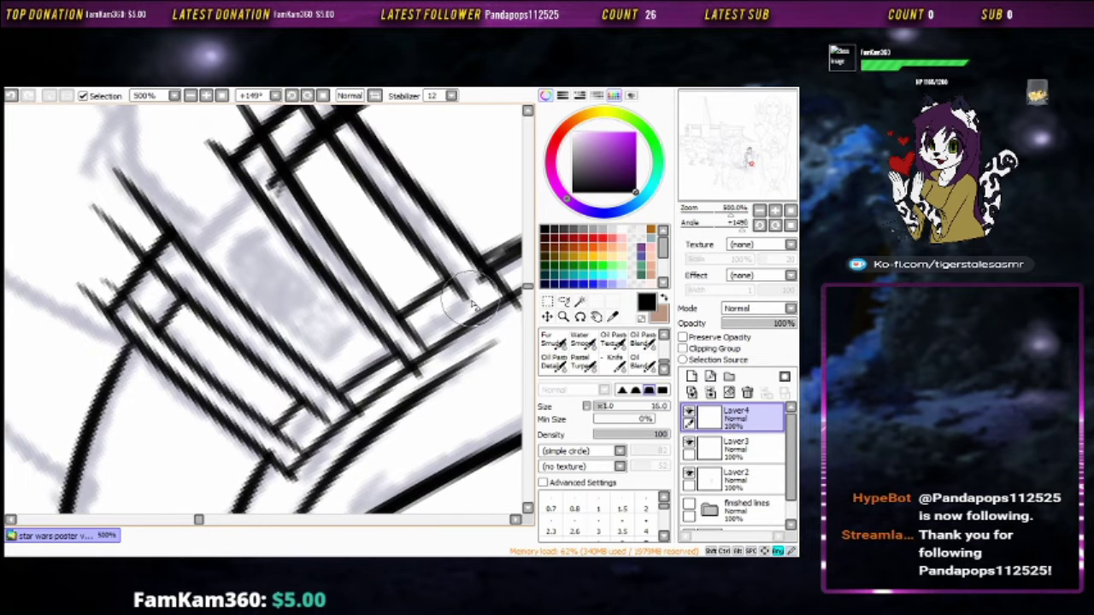
left_click_drag(467, 286, 381, 338)
mouse_move(282, 428)
left_mouse_down()
mouse_move(402, 342)
mouse_move(412, 470)
left_mouse_up()
key("b")
key("e")
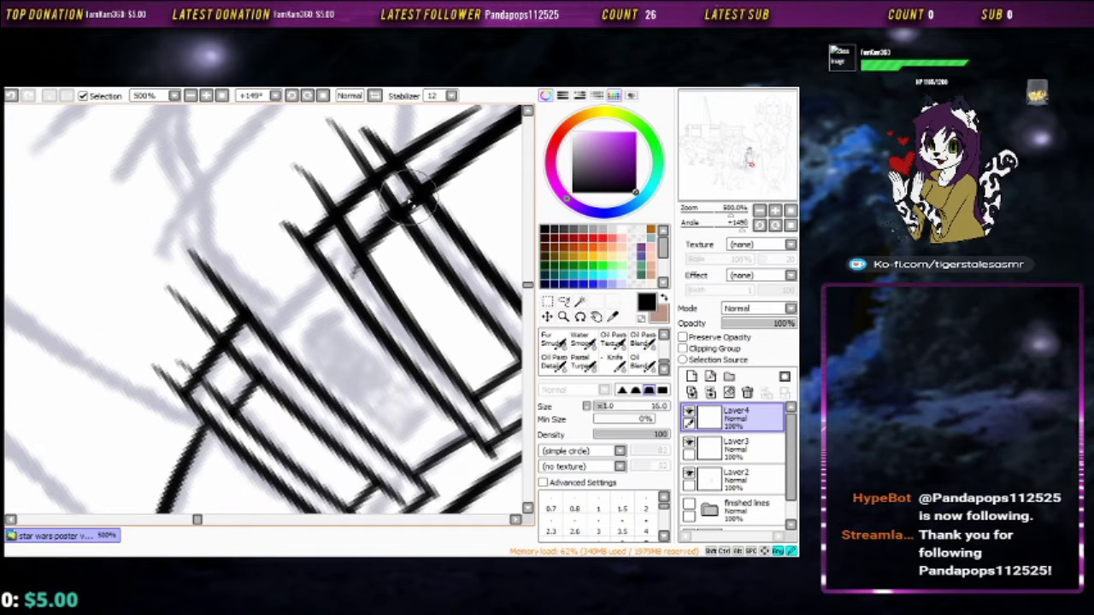
Erase the belt lines crossing the buckle frames on Layer2 and the overshooting frame corners on Layer3
key("b")
key("e")
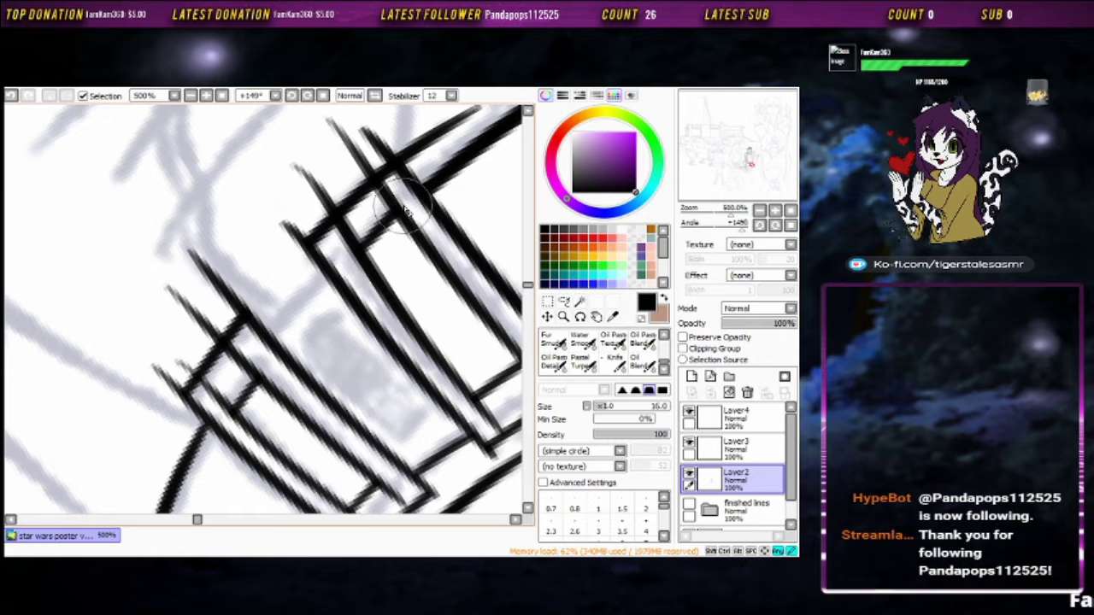
key("b")
key("e")
left_click_drag(299, 175, 382, 132)
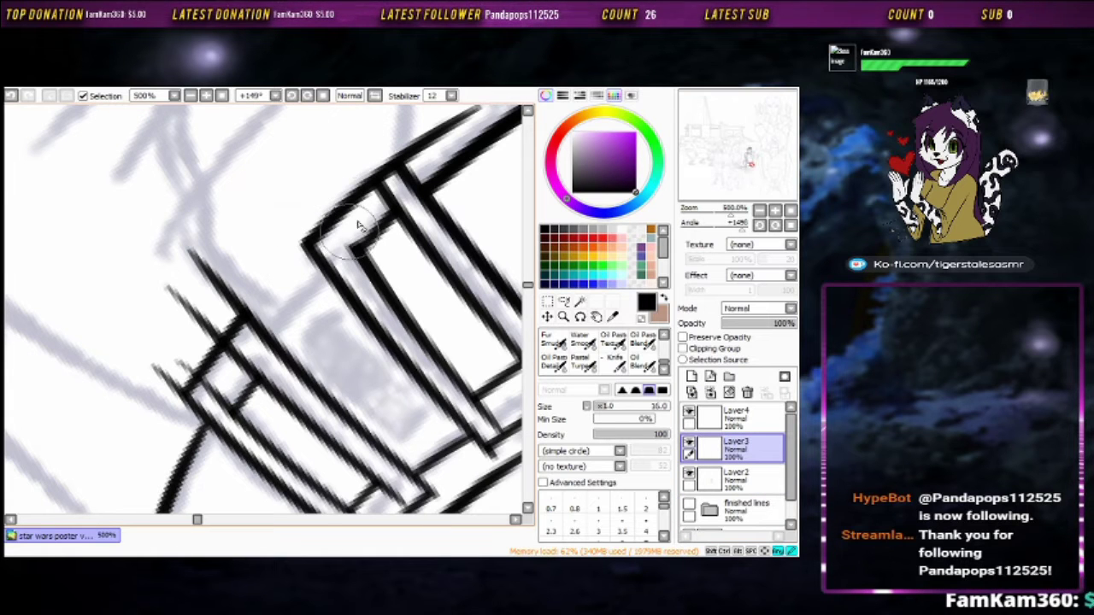
mouse_move(387, 203)
left_mouse_down()
mouse_move(359, 307)
mouse_move(397, 346)
left_mouse_up()
mouse_move(335, 403)
left_mouse_down()
mouse_move(293, 307)
mouse_move(139, 263)
left_mouse_up()
key("b")
left_click_drag(248, 171, 384, 276)
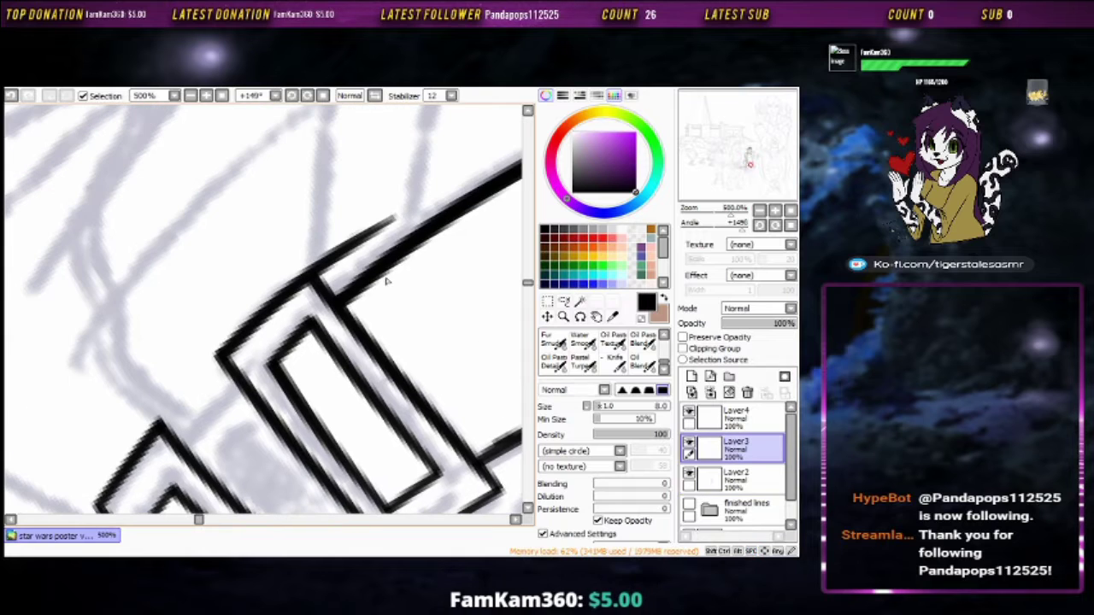
Ink the belt edge between the two buckle frames, and outline and hatch the bar between them on Layer2
left_click(735, 416)
key("Home")
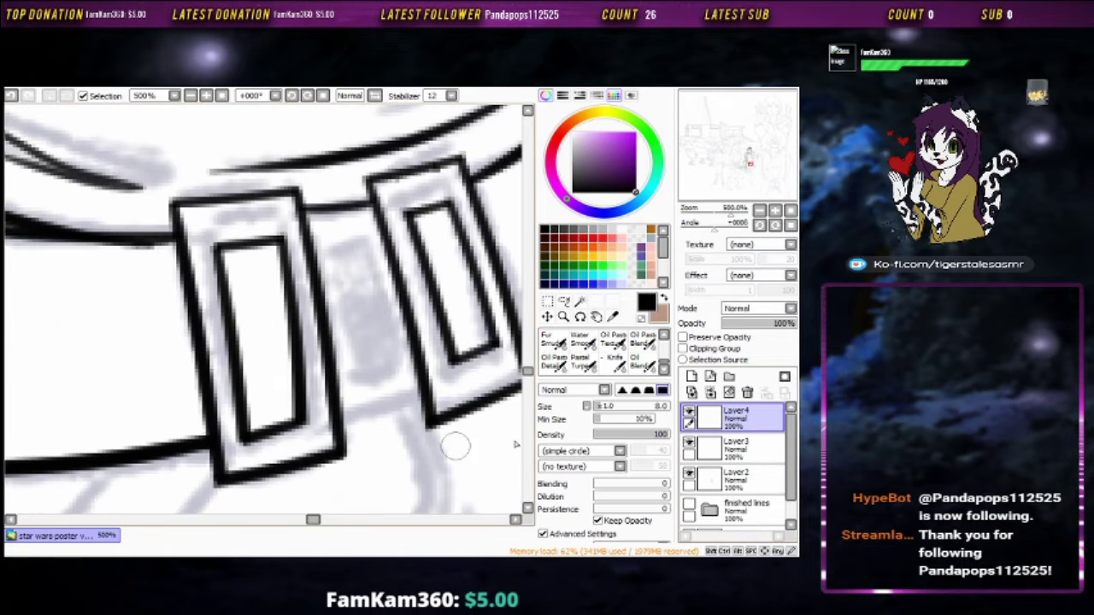
left_click_drag(452, 447, 419, 290)
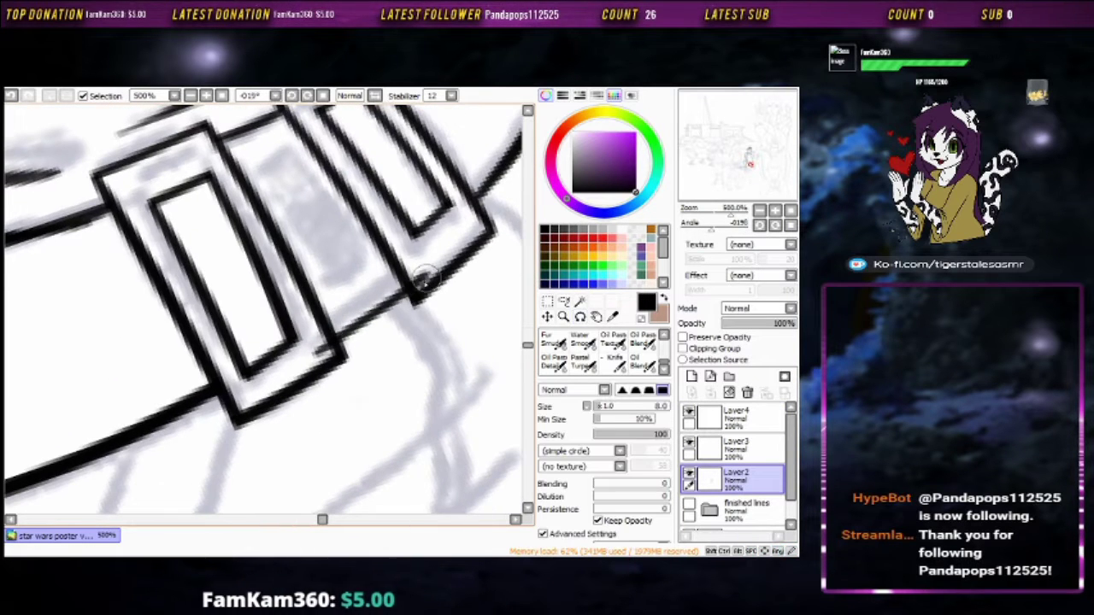
scroll(350, 288, "up", 2)
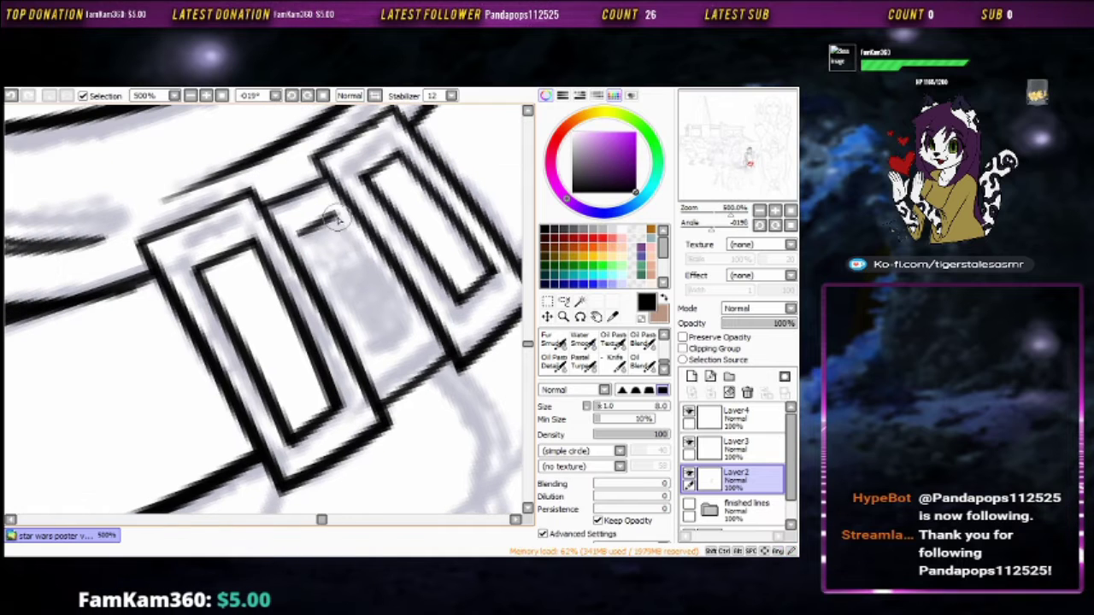
mouse_move(301, 234)
left_mouse_down()
mouse_move(357, 317)
mouse_move(380, 369)
left_mouse_up()
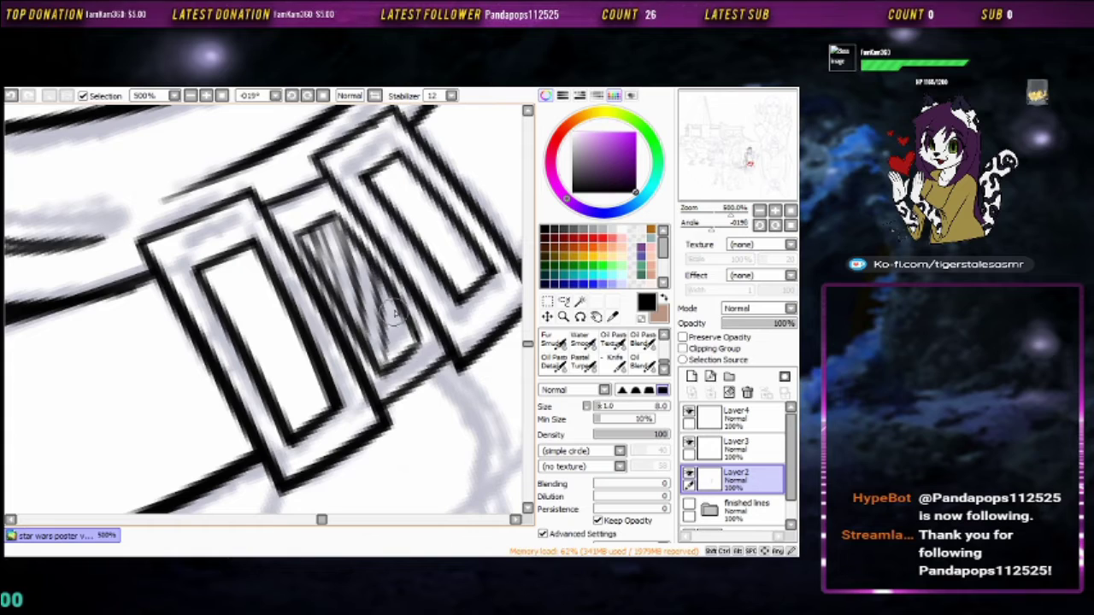
mouse_move(346, 241)
left_mouse_down()
mouse_move(410, 313)
mouse_move(321, 308)
mouse_move(334, 335)
left_mouse_up()
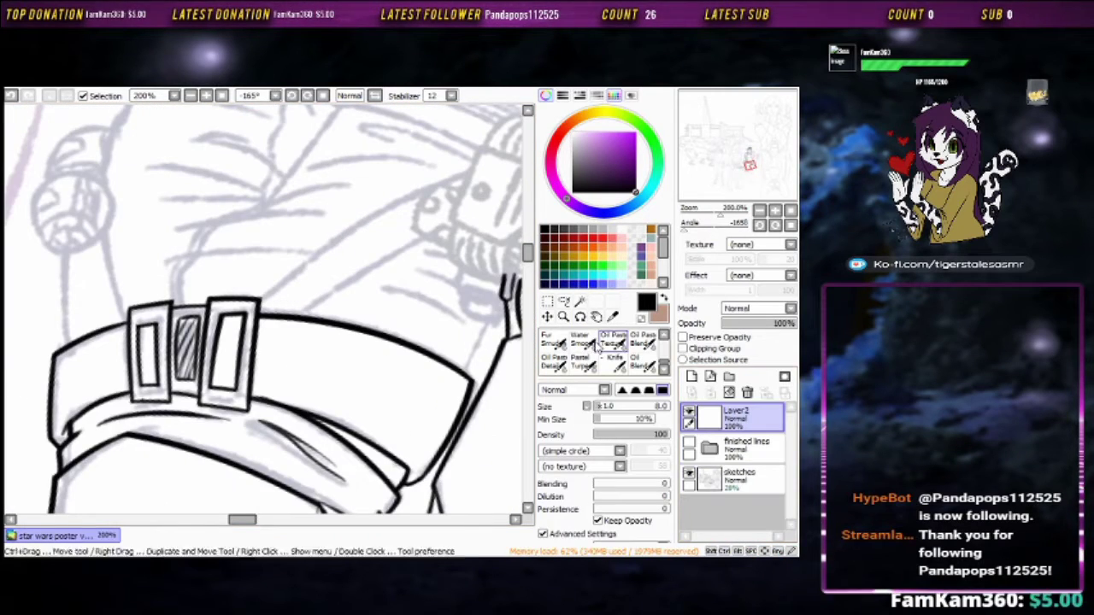
Ink the two edges of the strap running from the belt buckle to the rifle, checking them against the finished lines
mouse_move(325, 265)
left_mouse_down()
mouse_move(344, 290)
mouse_move(268, 345)
left_mouse_up()
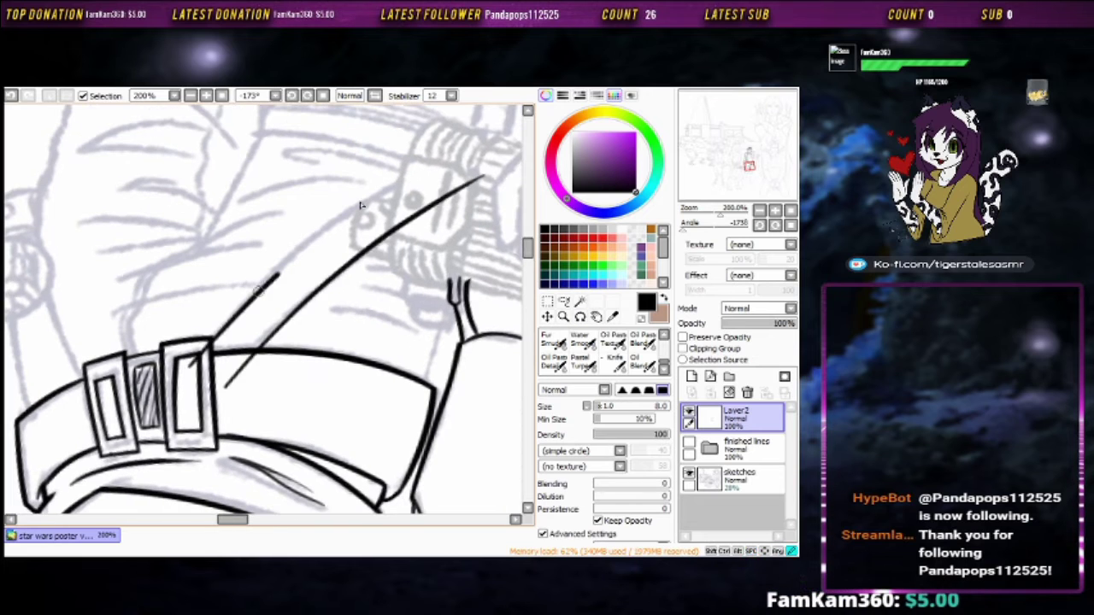
left_click_drag(360, 205, 286, 333)
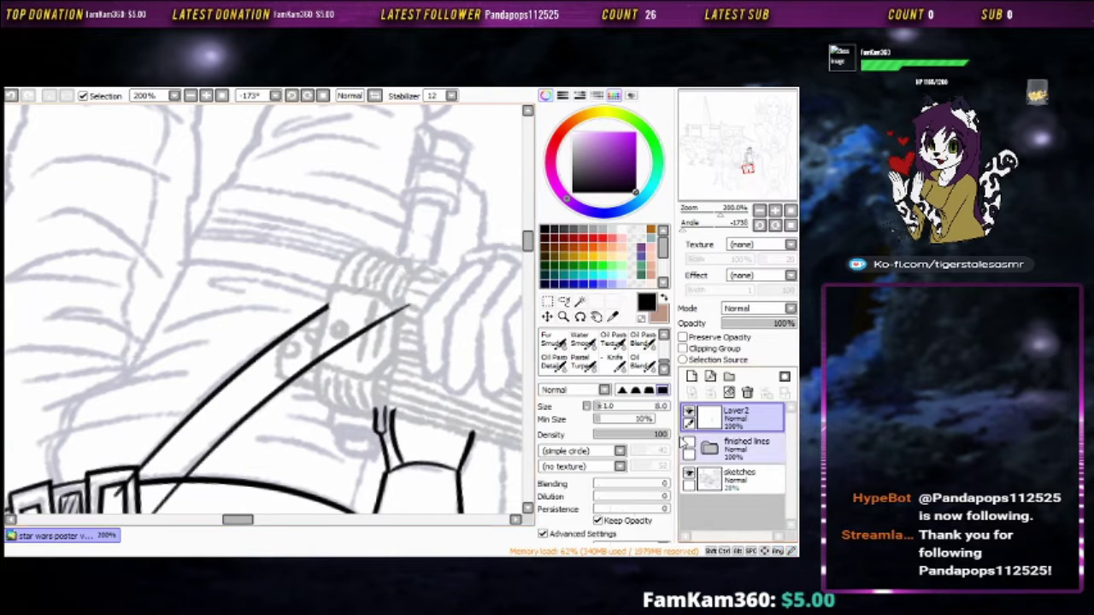
left_click(688, 442)
key("e")
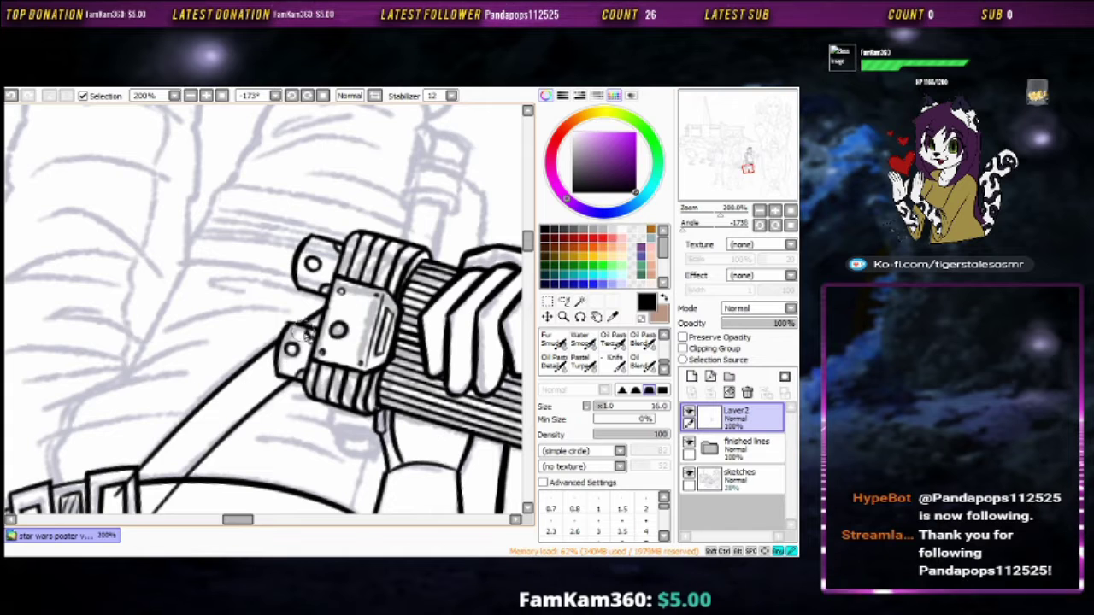
key("b")
left_click_drag(367, 322, 520, 194)
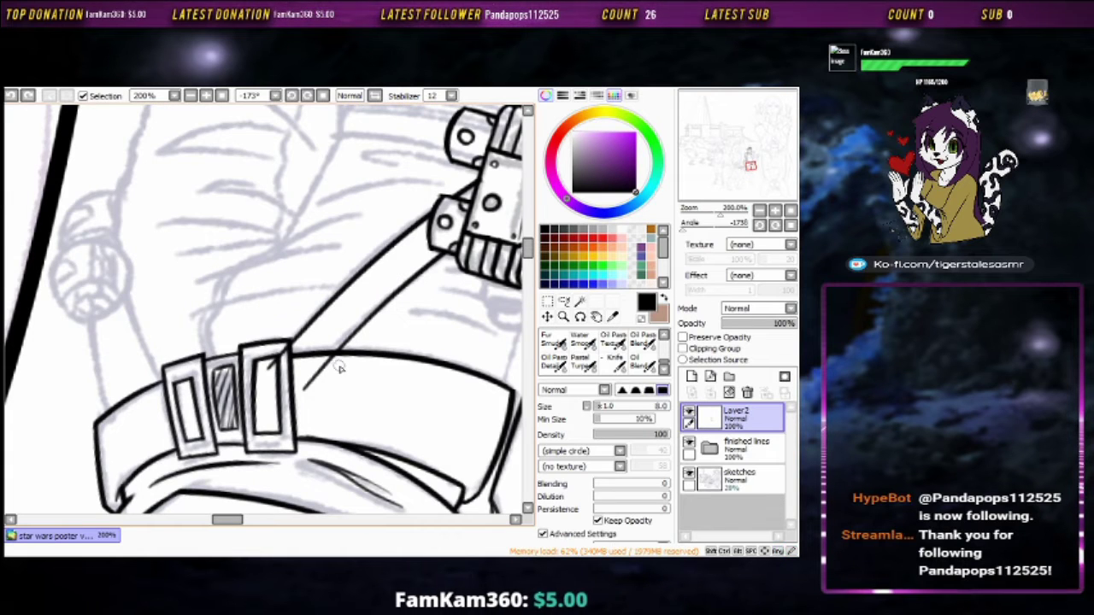
Re-ink the strap's buckle-side edge on a new layer and erase the strap ends overlapping the rifle, belt and buckle
left_click_drag(367, 378, 282, 412)
key("ctrl+shift+n")
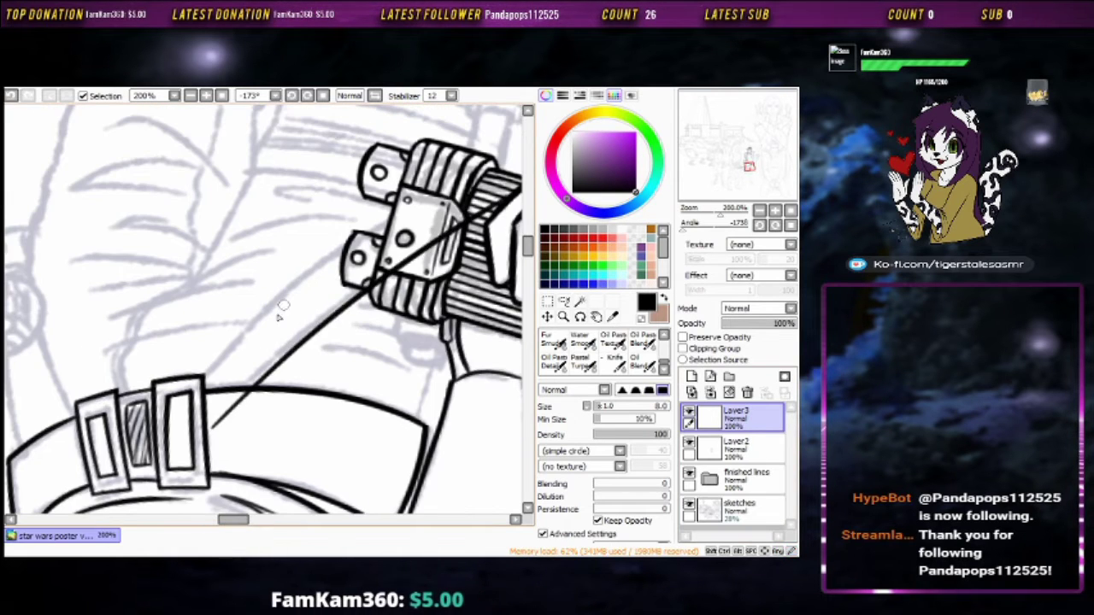
left_click_drag(205, 382, 425, 194)
key("e")
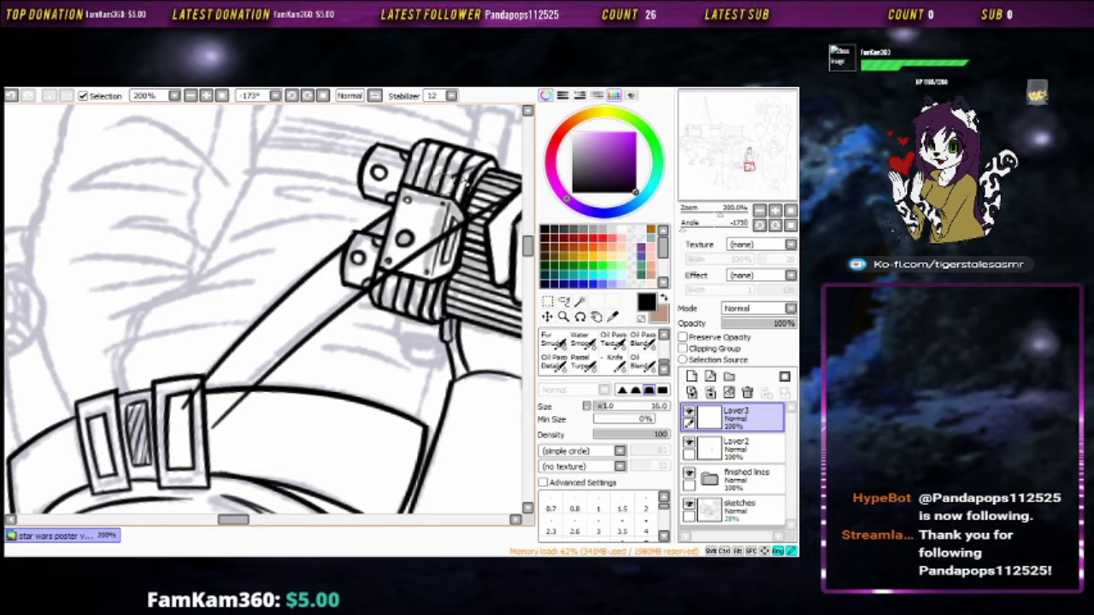
left_click_drag(508, 194, 382, 287)
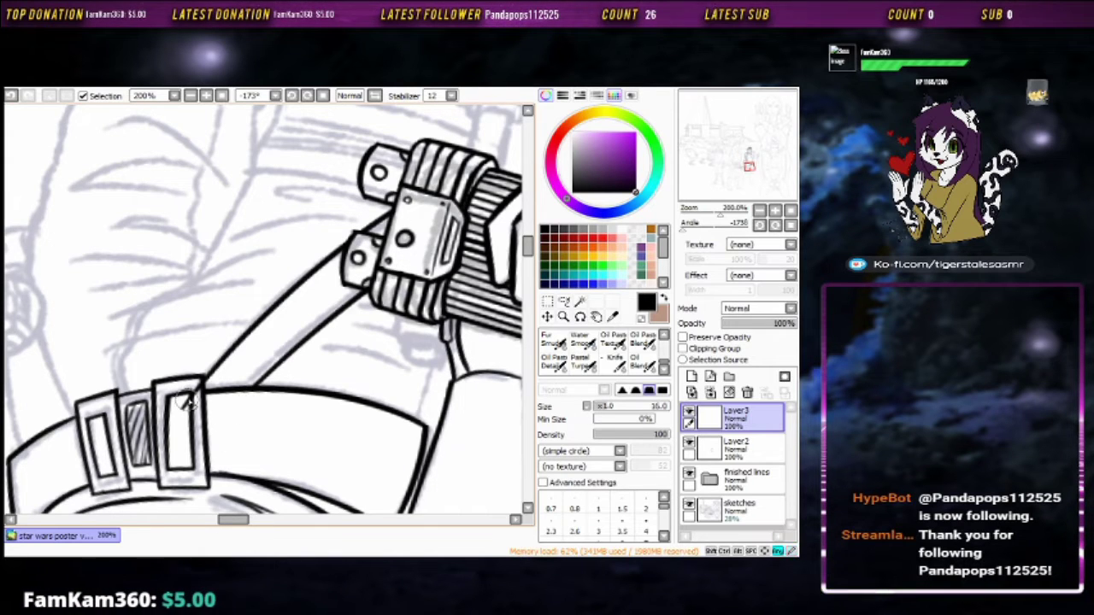
key("n")
left_click_drag(186, 400, 240, 387)
Hide the finished lines folder and ink the outer contour of the trouser fabric beside the strap
left_click(689, 474)
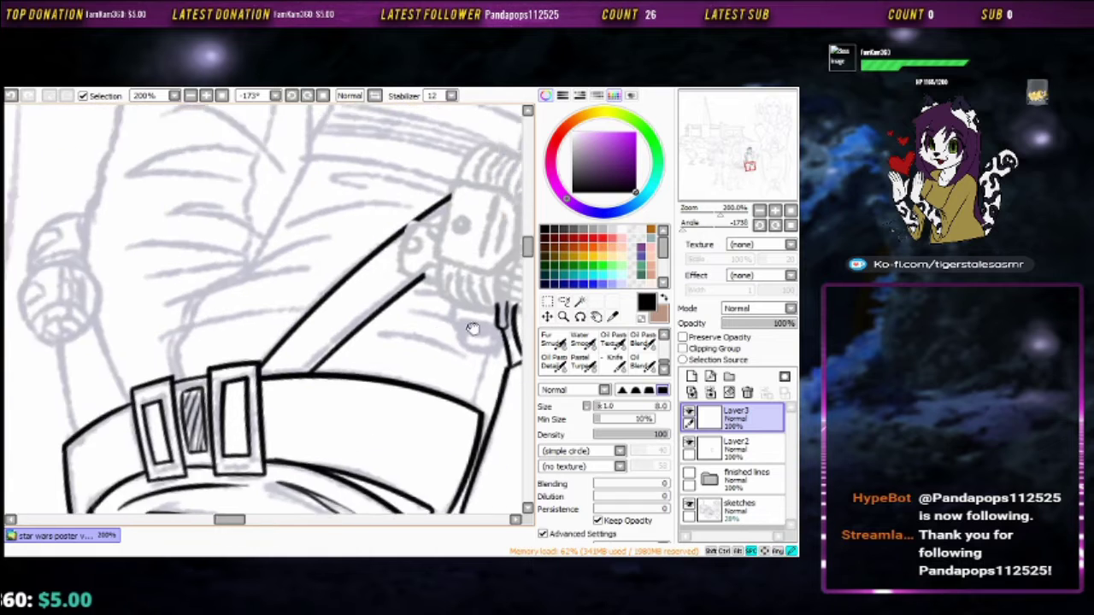
mouse_move(472, 329)
left_mouse_down()
mouse_move(310, 207)
mouse_move(402, 224)
left_mouse_up()
left_click_drag(343, 200, 292, 243)
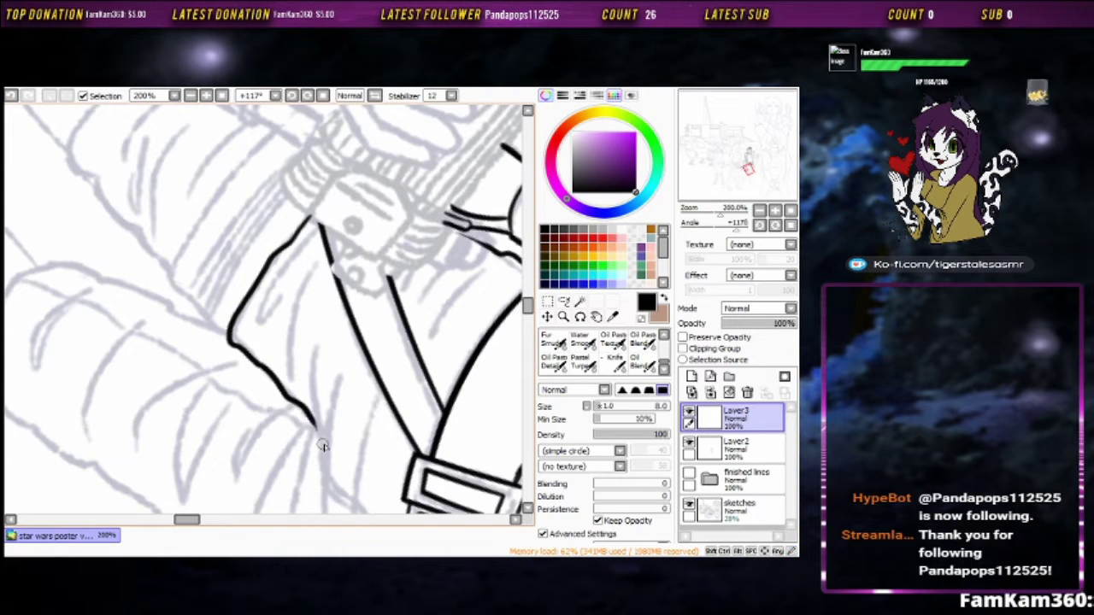
mouse_move(323, 445)
left_mouse_down()
mouse_move(213, 276)
mouse_move(337, 200)
left_mouse_up()
Ink the fold creases radiating from the crotch and across the upper trouser legs
left_click_drag(337, 200, 278, 351)
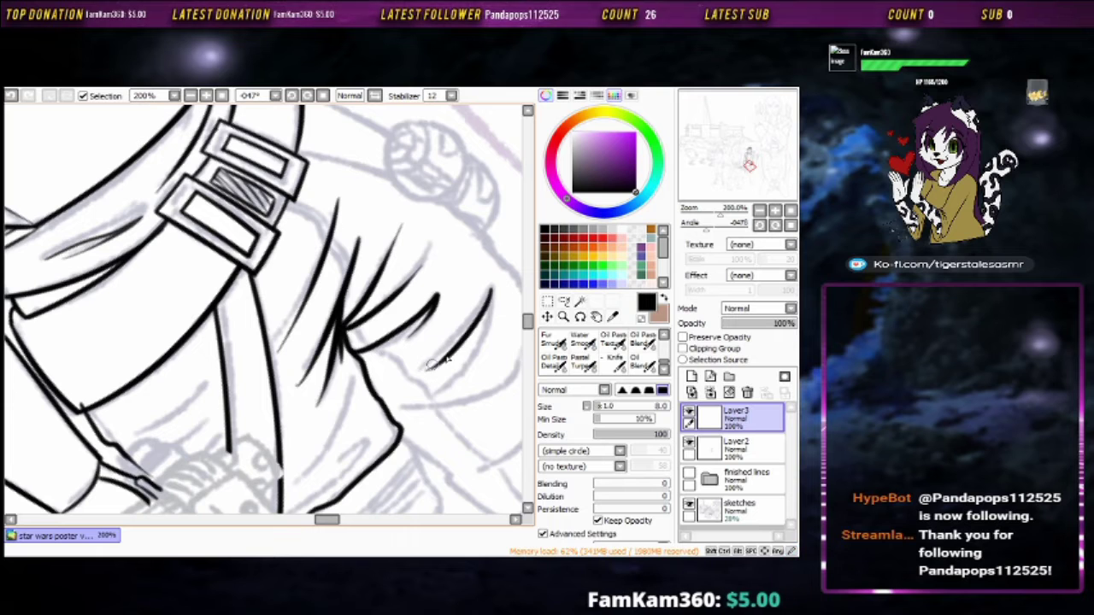
left_click_drag(446, 384, 484, 331)
mouse_move(362, 395)
left_mouse_down()
mouse_move(453, 273)
mouse_move(413, 369)
mouse_move(394, 370)
left_mouse_up()
mouse_move(381, 325)
left_mouse_down()
mouse_move(434, 298)
mouse_move(390, 308)
mouse_move(446, 256)
left_mouse_up()
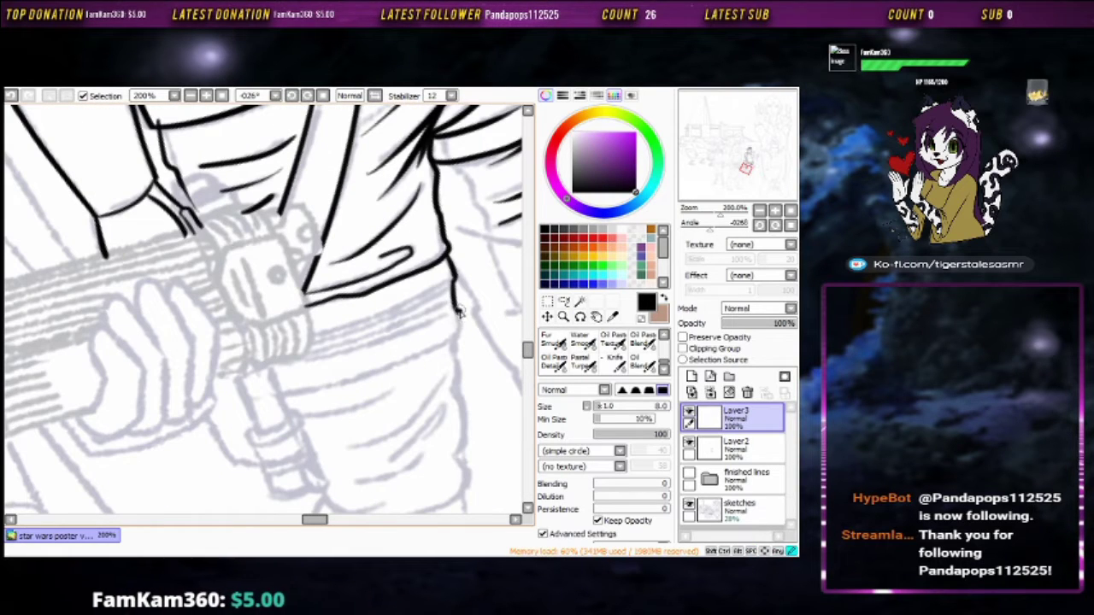
Ink the band around the thigh below the trouser fabric, with its edges and thin parallel lines
mouse_move(459, 333)
left_mouse_down()
mouse_move(202, 344)
mouse_move(205, 306)
mouse_move(380, 213)
left_mouse_up()
mouse_move(285, 298)
left_mouse_down()
mouse_move(342, 312)
mouse_move(212, 357)
left_mouse_up()
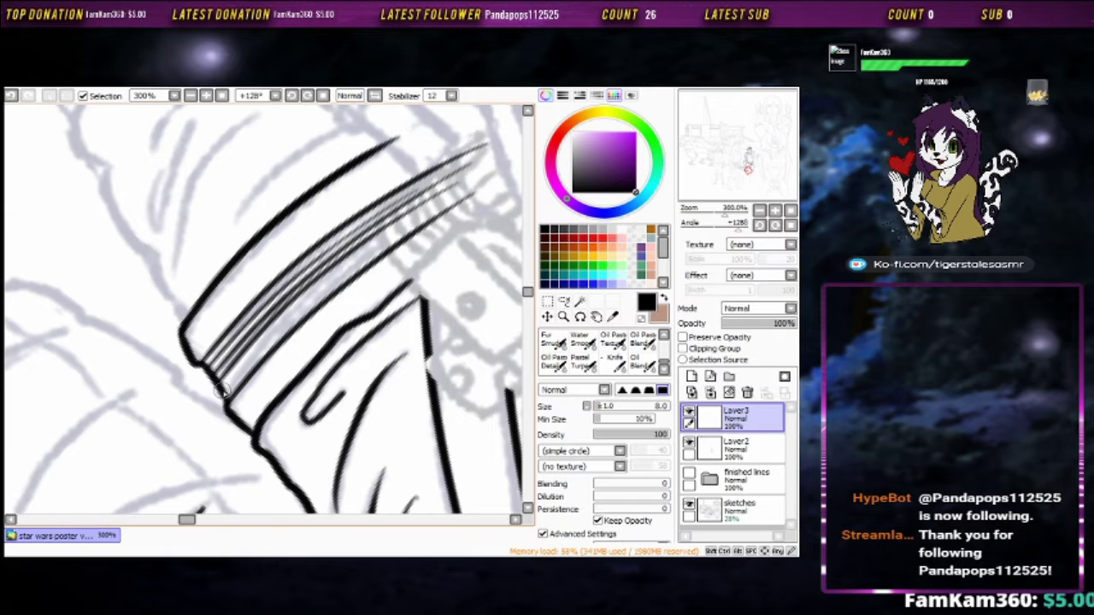
left_click_drag(220, 389, 184, 471)
Show the finished lines folder and erase the thigh band and fabric lines that overlap the rifle
left_click(689, 474)
key("e")
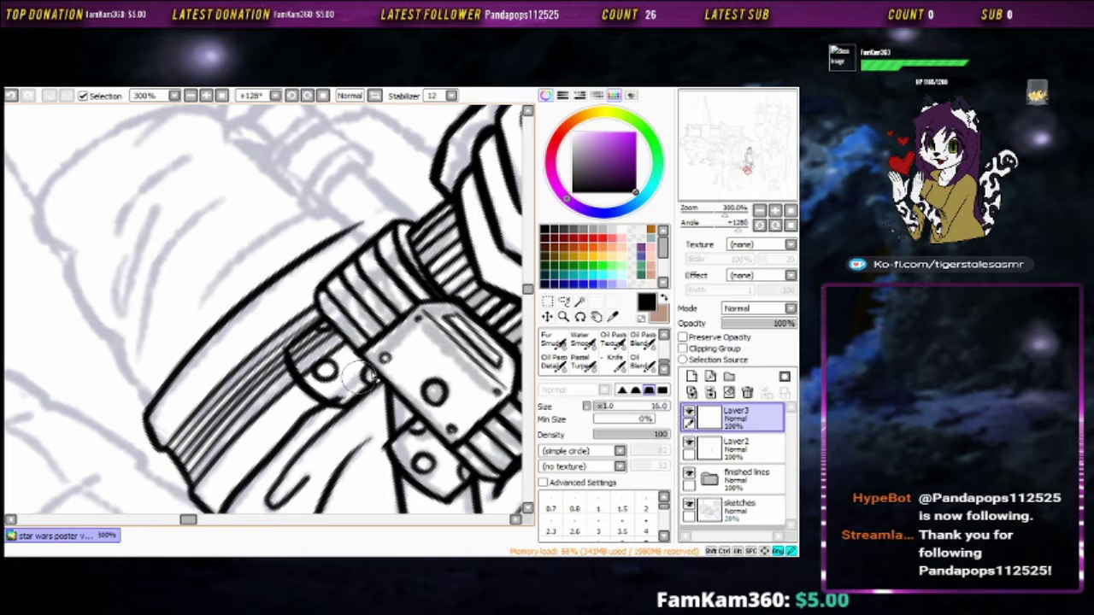
scroll(367, 351, "up", 3)
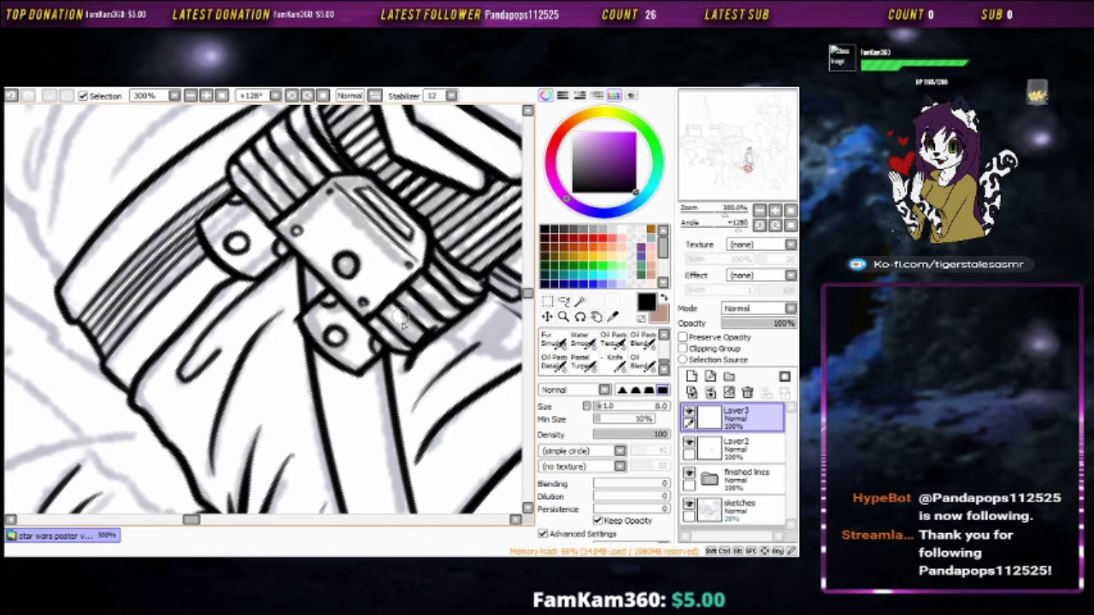
key("b")
scroll(398, 265, "up", 3)
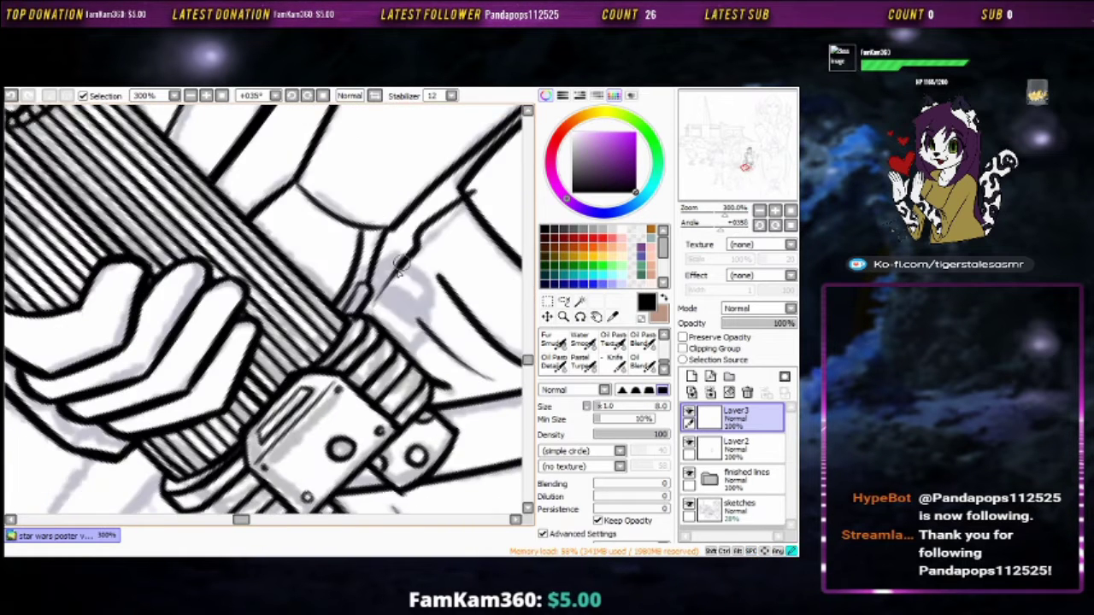
key("Delete")
scroll(401, 269, "down", 4)
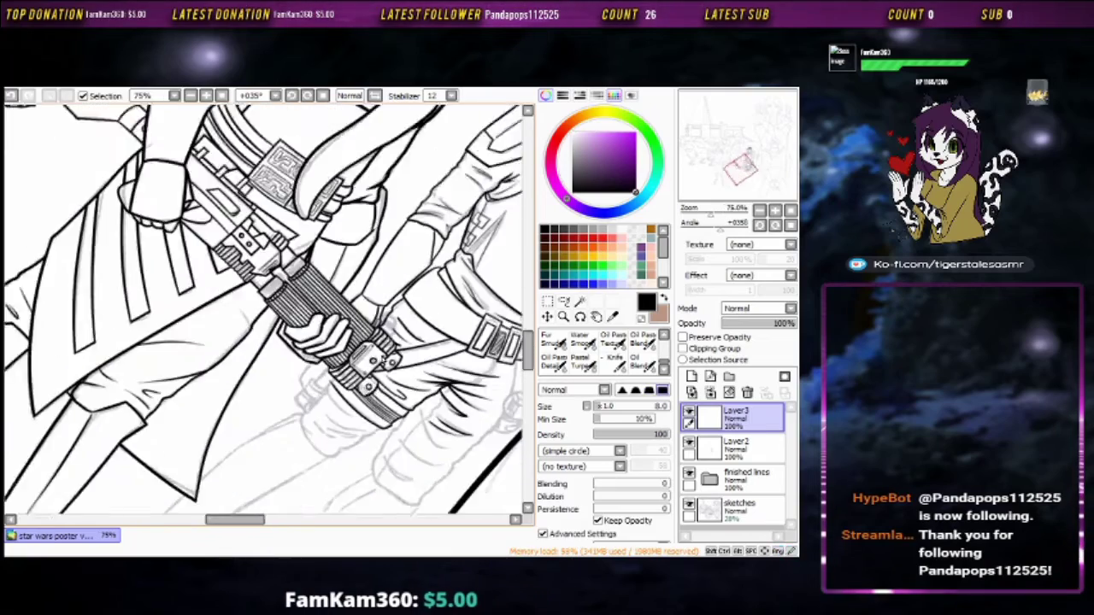
Ink the outer contours and lower hem of the trouser leg hanging below the rifle
scroll(314, 437, "up", 4)
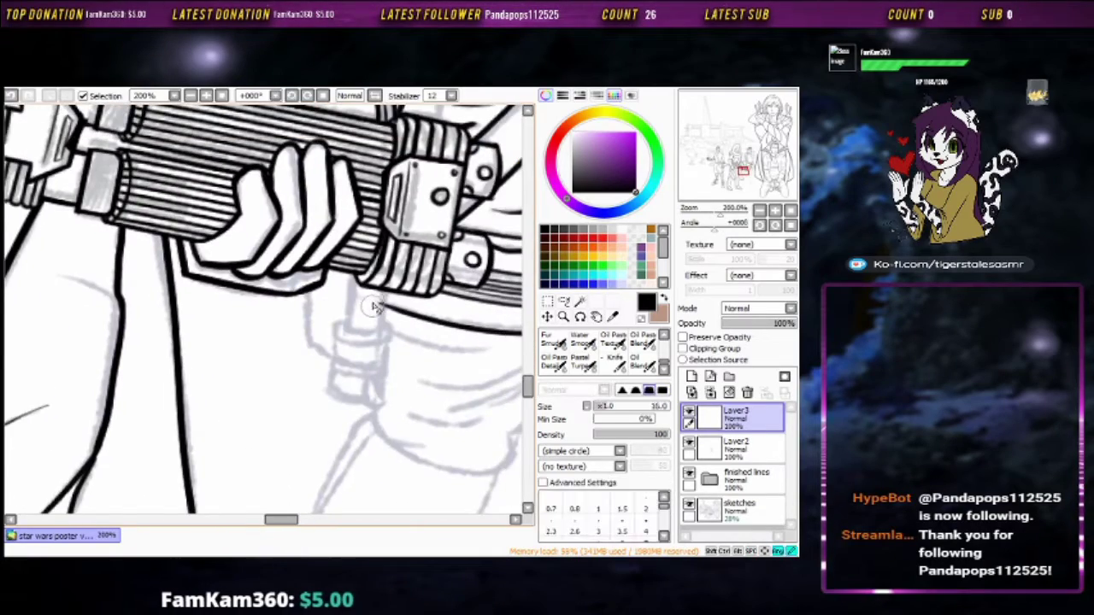
mouse_move(314, 437)
left_mouse_down()
mouse_move(367, 305)
mouse_move(296, 282)
mouse_move(367, 371)
mouse_move(335, 357)
left_mouse_up()
key("e")
key("b")
scroll(335, 357, "up", 2)
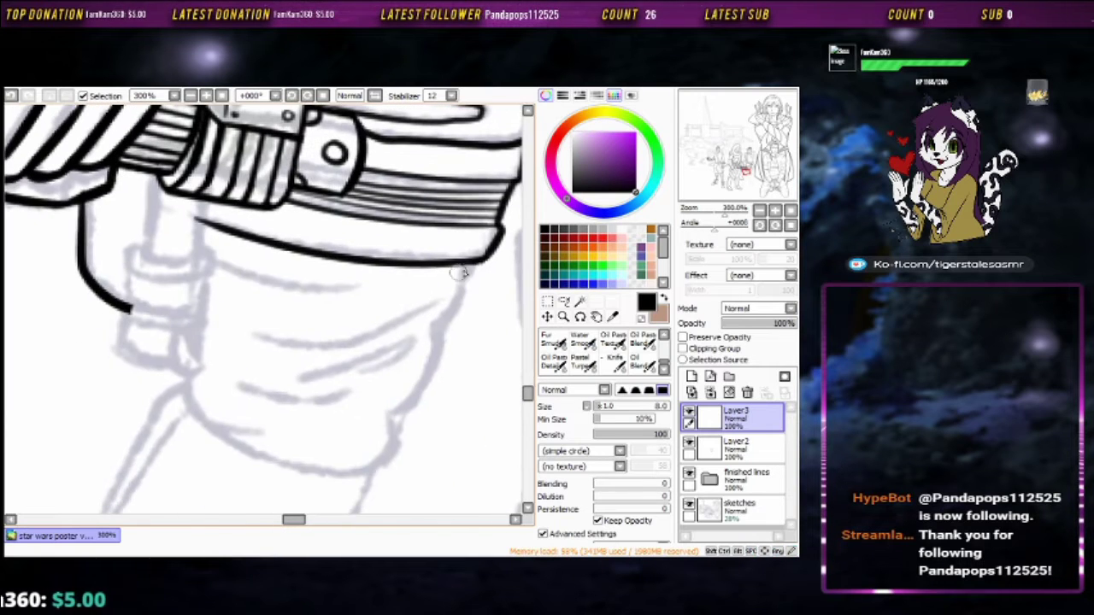
left_click_drag(398, 430, 366, 475)
left_click_drag(183, 385, 245, 371)
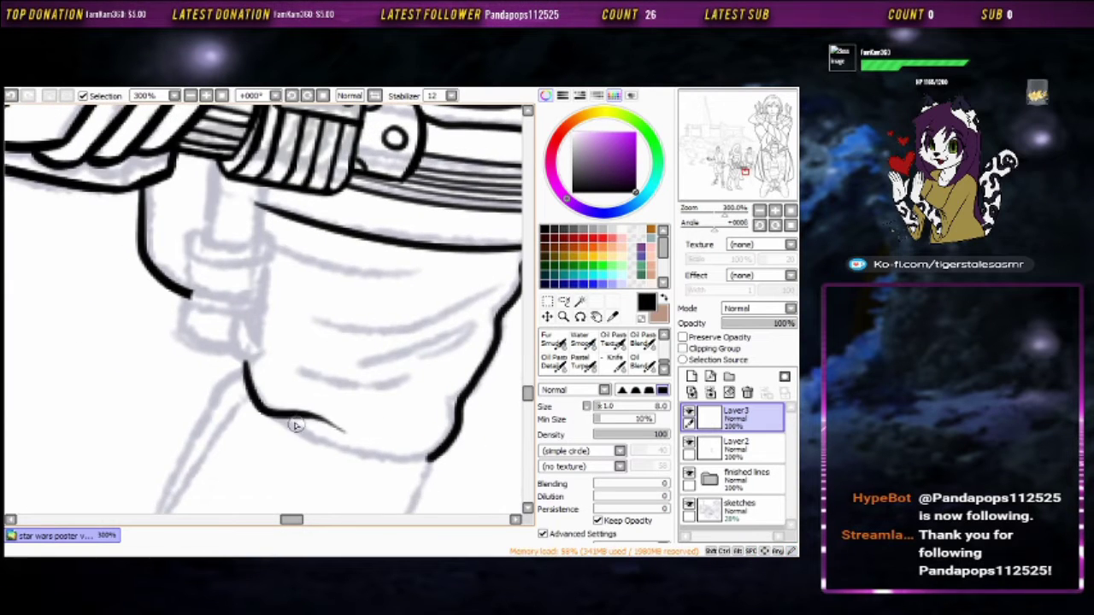
Ink the curved fold creases inside the trouser leg below the rifle
left_click_drag(428, 395, 419, 406)
left_click_drag(289, 385, 393, 396)
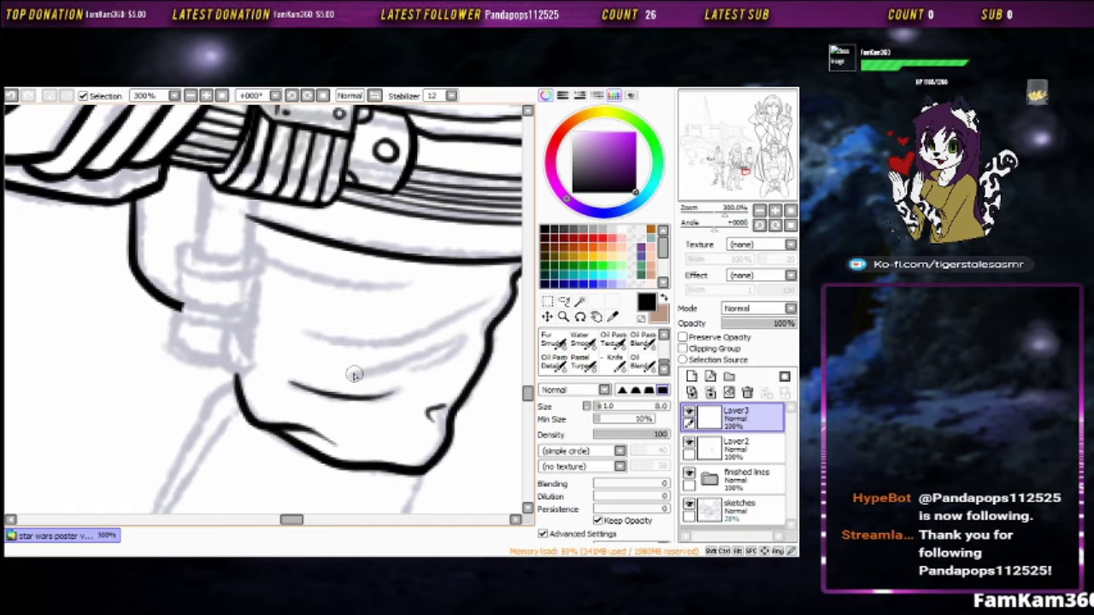
mouse_move(305, 270)
left_mouse_down()
mouse_move(269, 320)
mouse_move(289, 257)
left_mouse_up()
Ink the side contours, hem and creases of the figure's other trouser leg
left_click_drag(297, 430, 304, 496)
mouse_move(308, 479)
left_mouse_down()
mouse_move(273, 308)
mouse_move(376, 363)
left_mouse_up()
left_click_drag(376, 364, 376, 402)
left_click_drag(376, 393, 428, 374)
left_click_drag(436, 249, 447, 167)
mouse_move(446, 167)
left_mouse_down()
mouse_move(453, 317)
mouse_move(466, 176)
mouse_move(384, 342)
mouse_move(386, 297)
left_mouse_up()
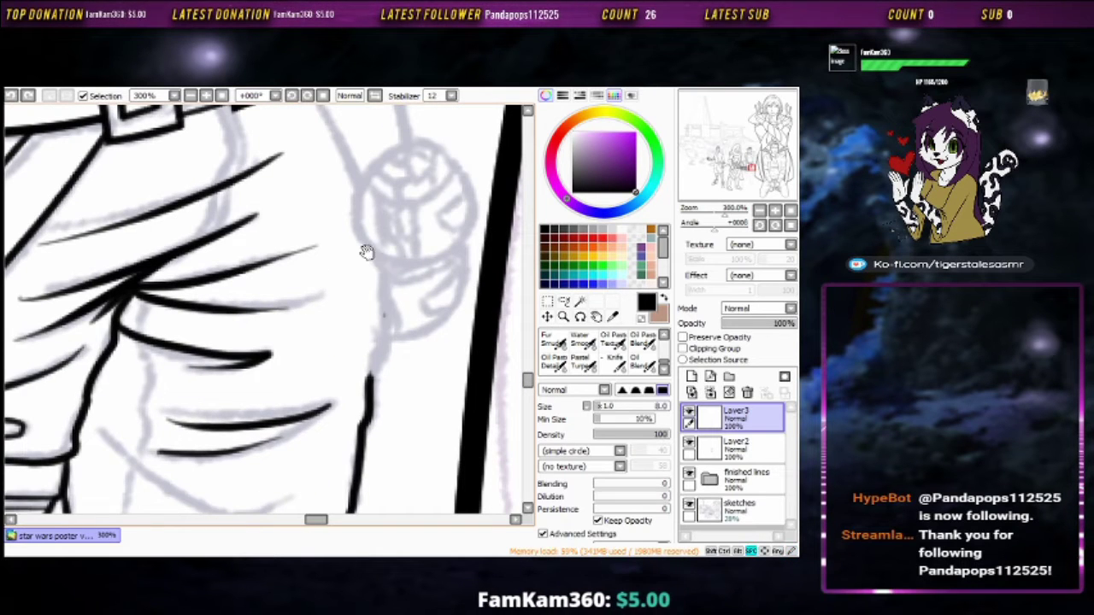
Ink the outer thigh contour of the other leg up to the belt buckle and clean up its end
mouse_move(366, 252)
left_mouse_down()
mouse_move(334, 214)
mouse_move(282, 239)
left_mouse_up()
left_click_drag(154, 359, 465, 157)
mouse_move(401, 282)
left_mouse_down()
mouse_move(408, 272)
mouse_move(402, 282)
left_mouse_up()
key("ctrl+z")
mouse_move(449, 164)
left_mouse_down()
mouse_move(167, 449)
mouse_move(216, 324)
left_mouse_up()
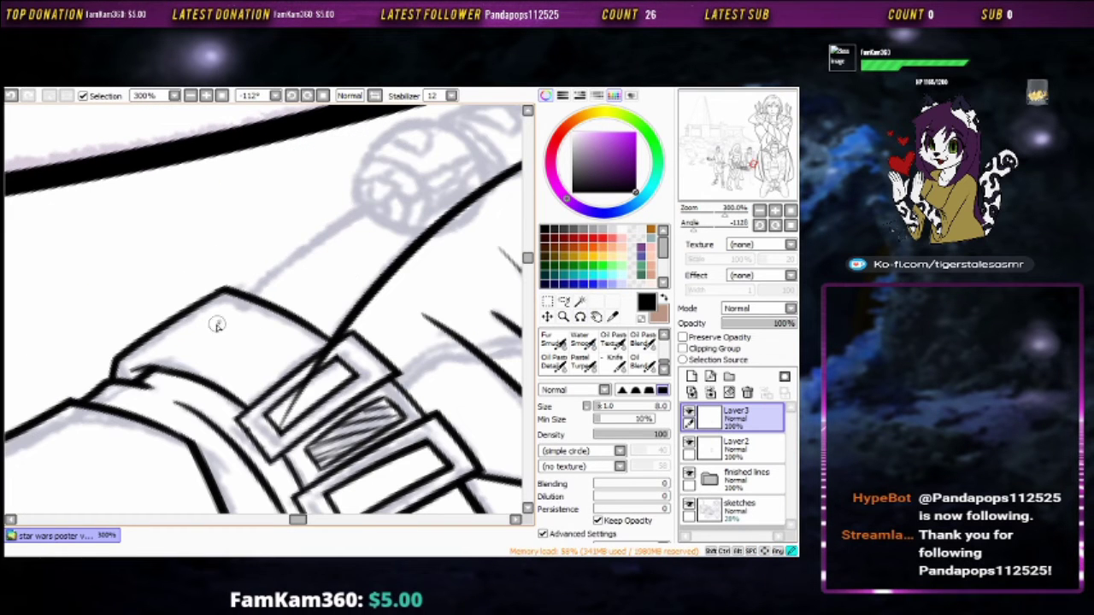
mouse_move(333, 351)
left_mouse_down()
mouse_move(356, 359)
mouse_move(342, 302)
mouse_move(365, 299)
mouse_move(271, 291)
left_mouse_up()
Ink the remaining fold creases toward the hem of the other trouser leg
scroll(342, 302, "down", 2)
left_click_drag(328, 271, 349, 337)
left_click_drag(474, 315, 410, 316)
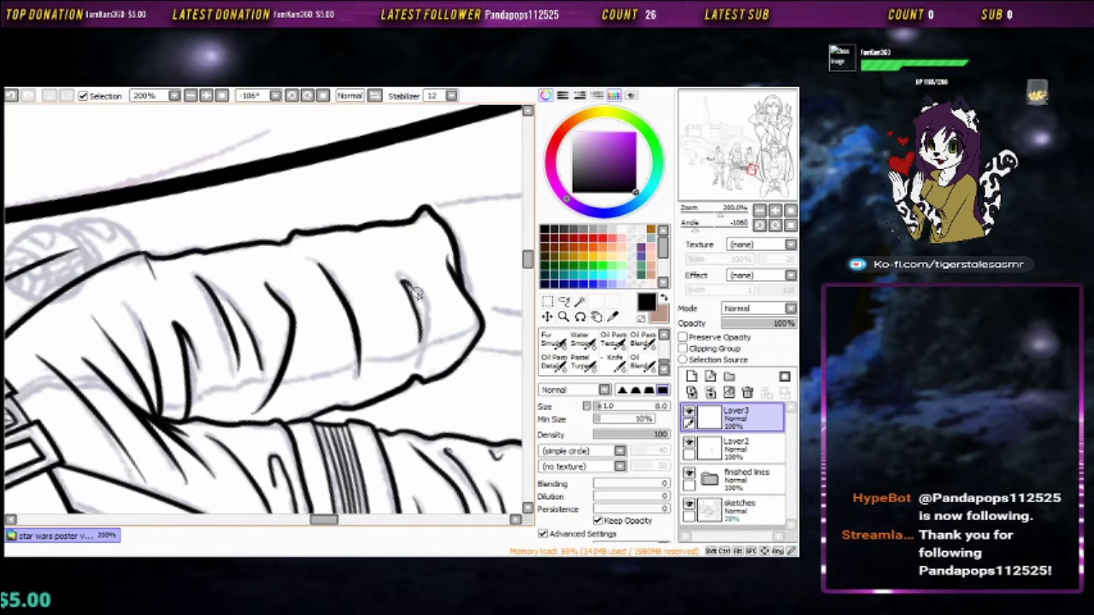
Ink a thin wavy inner seam down the other trouser leg from the crotch toward the hem
scroll(416, 364, "up", 2)
mouse_move(416, 364)
left_mouse_down()
mouse_move(310, 422)
mouse_move(370, 201)
left_mouse_up()
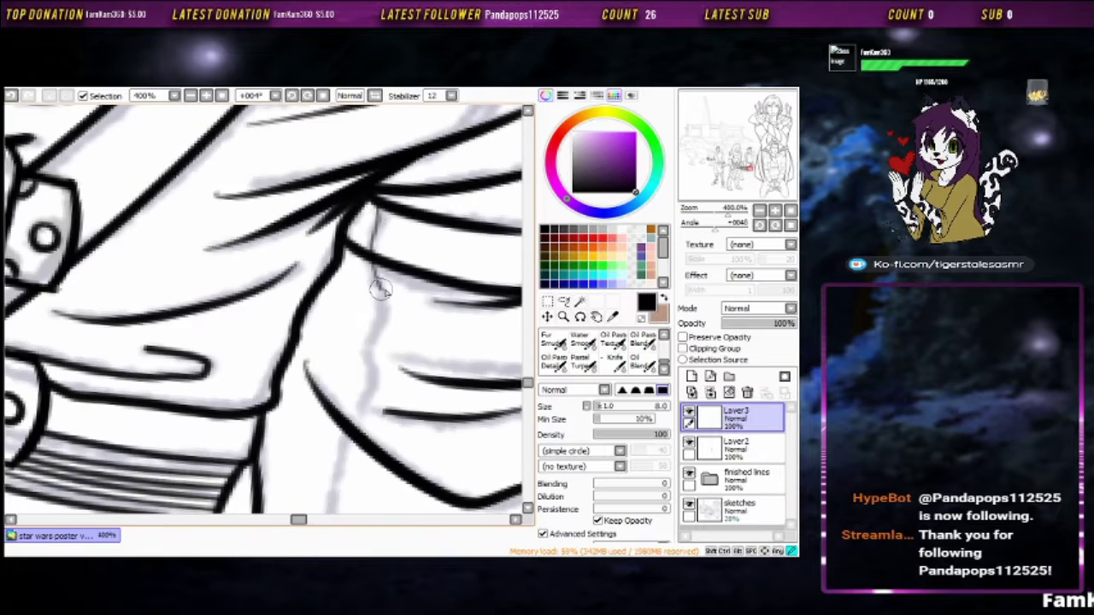
left_click_drag(373, 382, 364, 284)
left_click_drag(338, 459, 340, 329)
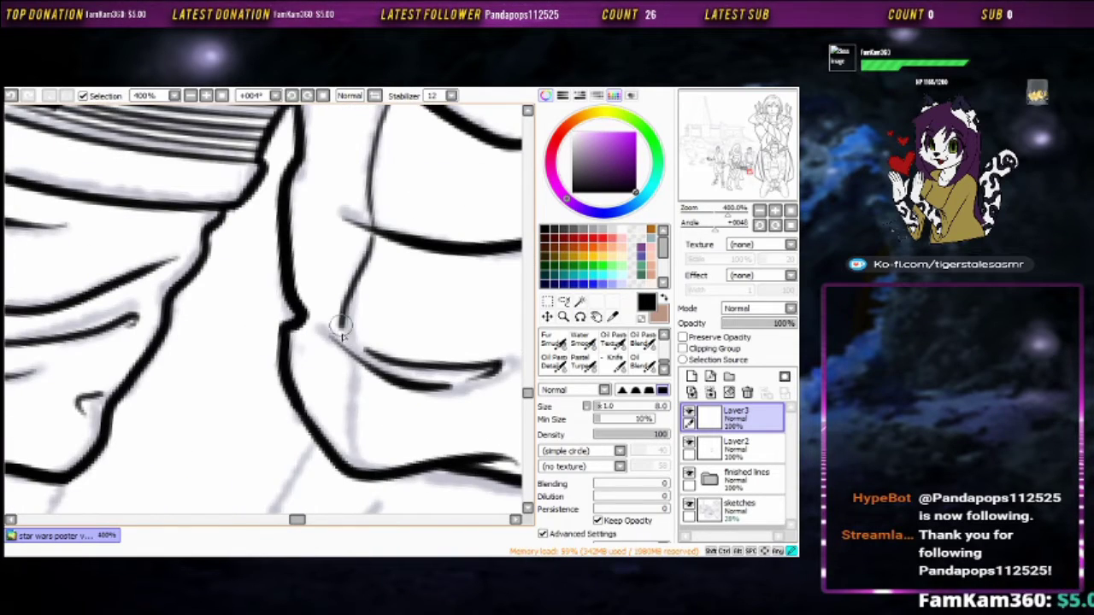
Ink the double fly seam below the buckle and the line running down to the round device beside the thigh
scroll(352, 461, "down", 5)
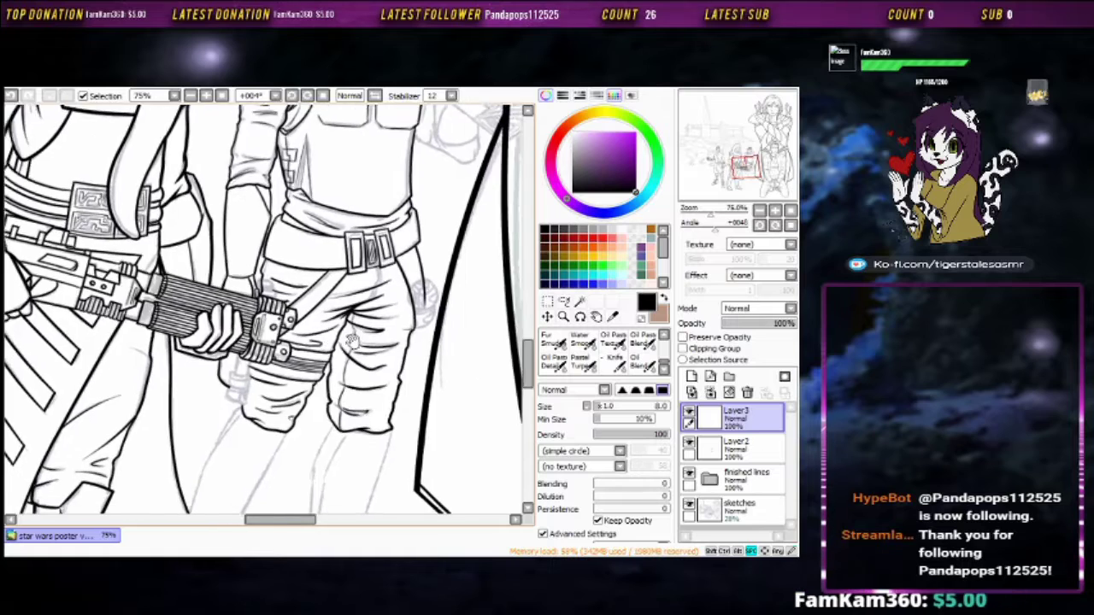
scroll(425, 282, "up", 5)
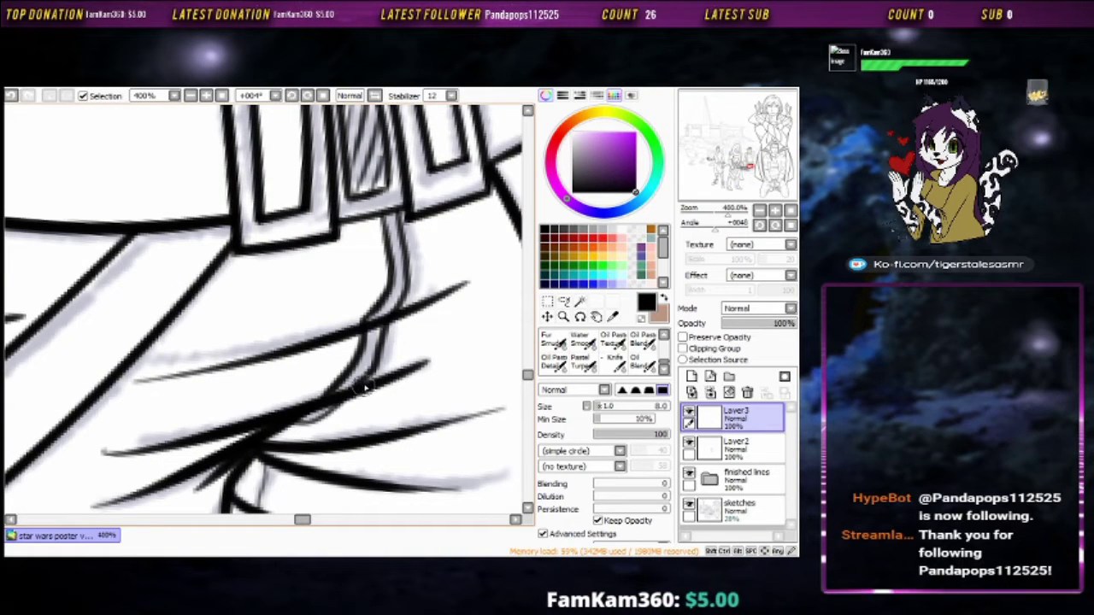
scroll(365, 388, "down", 4)
scroll(392, 272, "up", 3)
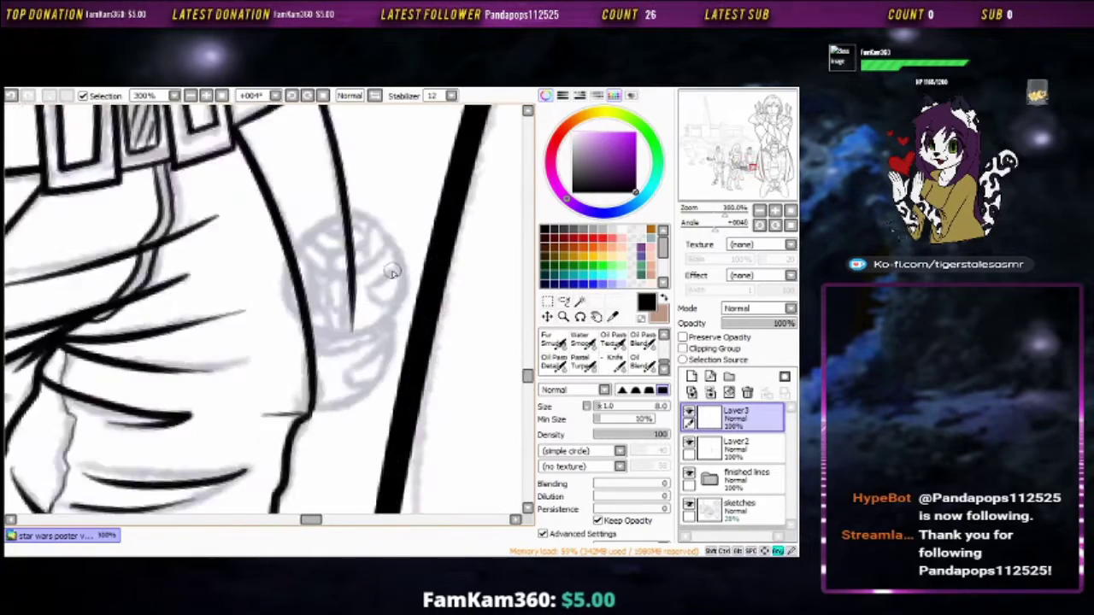
scroll(392, 272, "up", 2)
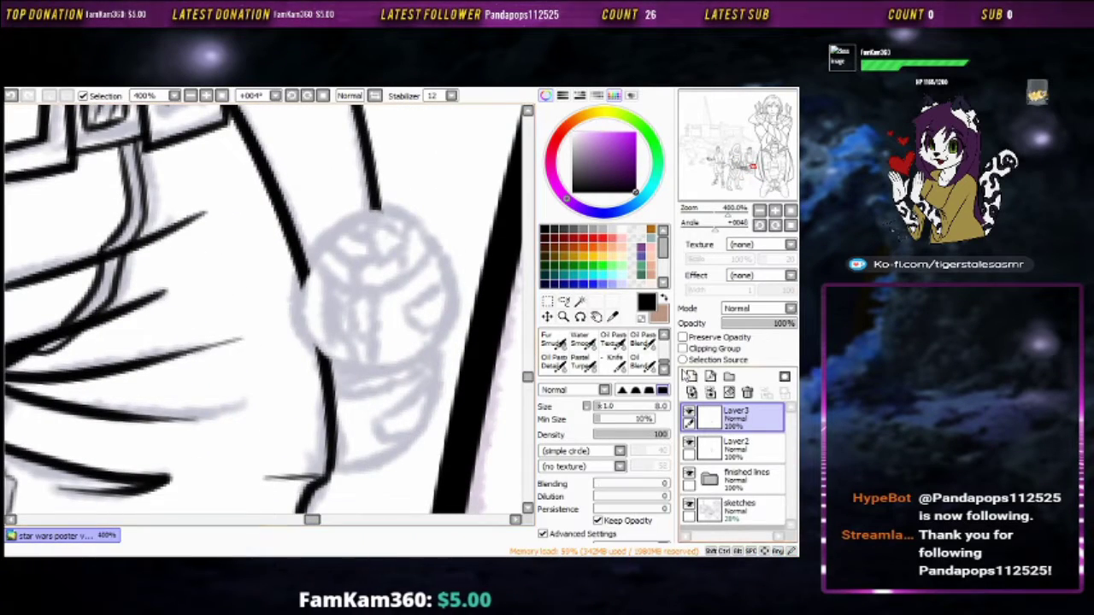
Add a new layer and set the brush stabilizer to S-1 for drawing circles
left_click(691, 377)
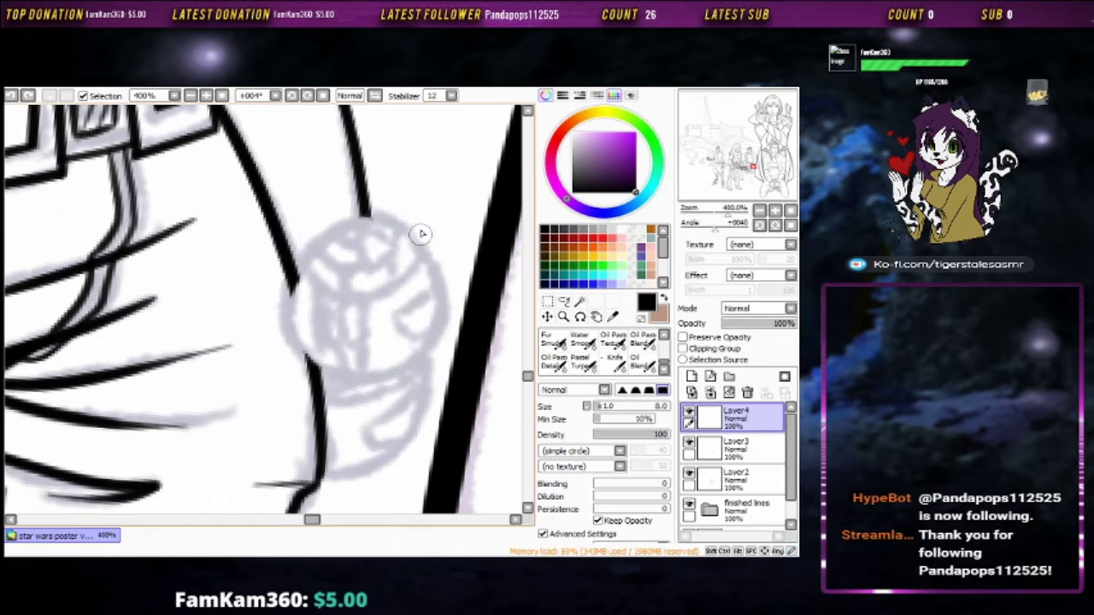
scroll(420, 234, "down", 3)
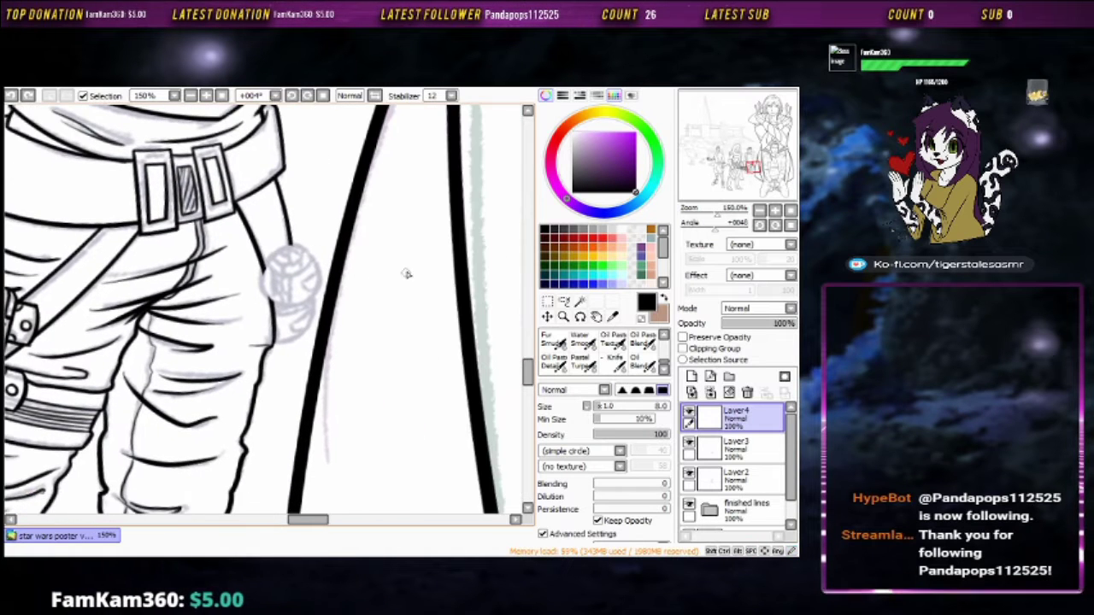
scroll(423, 292, "down", 1)
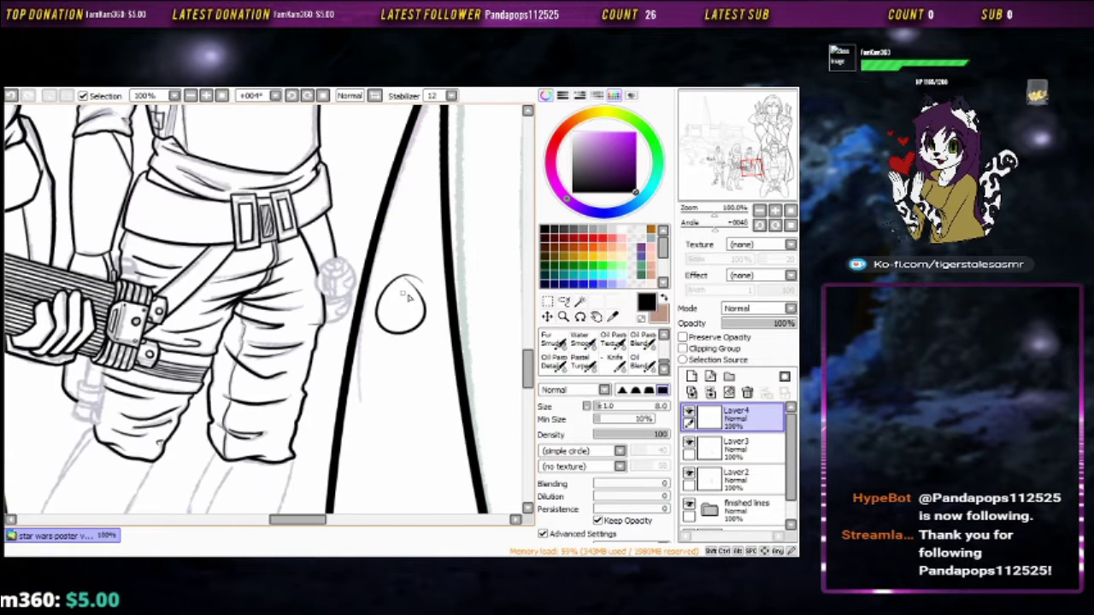
scroll(410, 297, "up", 3)
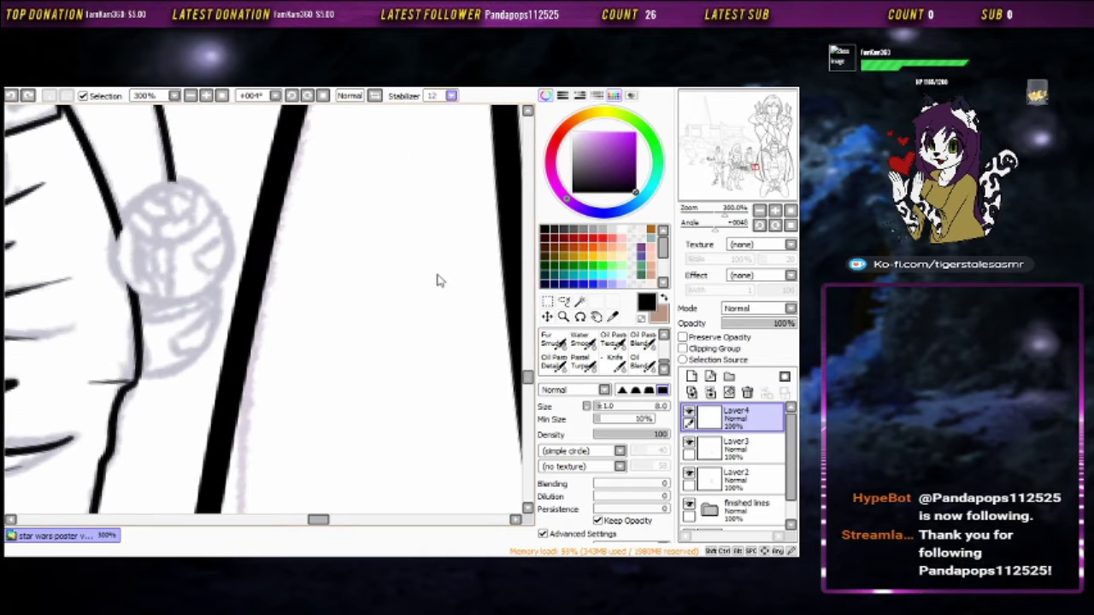
key("ctrl+z")
left_click_drag(402, 212, 393, 216)
key("ctrl+z")
key("ctrl+z")
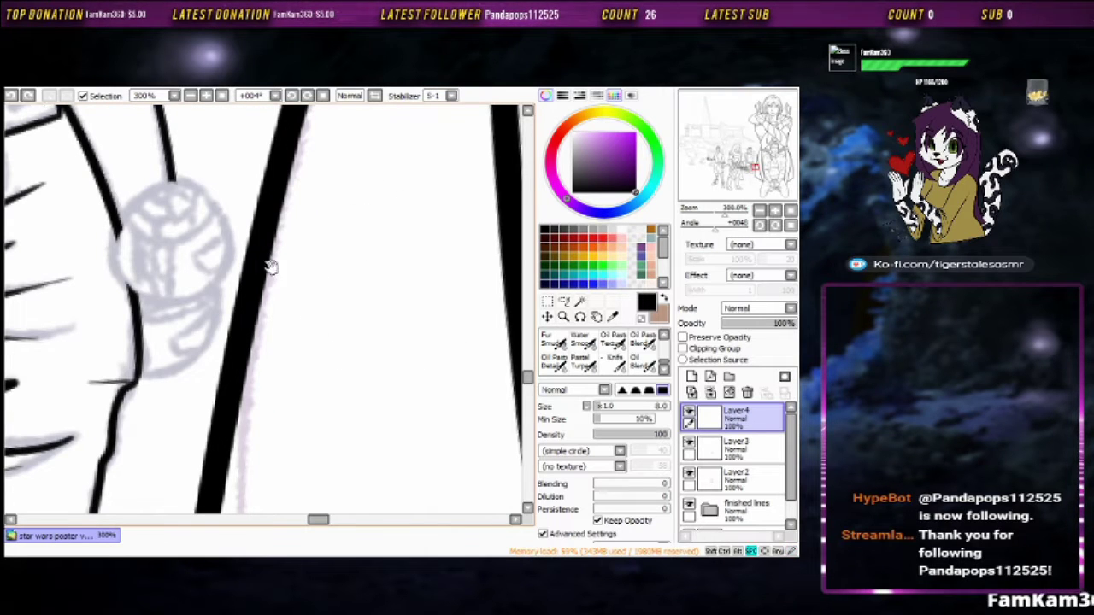
Ink the circular outline of the round device beside the thigh
scroll(269, 267, "up", 1)
mouse_move(270, 266)
left_mouse_down()
mouse_move(410, 256)
mouse_move(410, 224)
mouse_move(432, 259)
left_mouse_up()
key("ctrl+z")
key("ctrl+z")
key("ctrl+z")
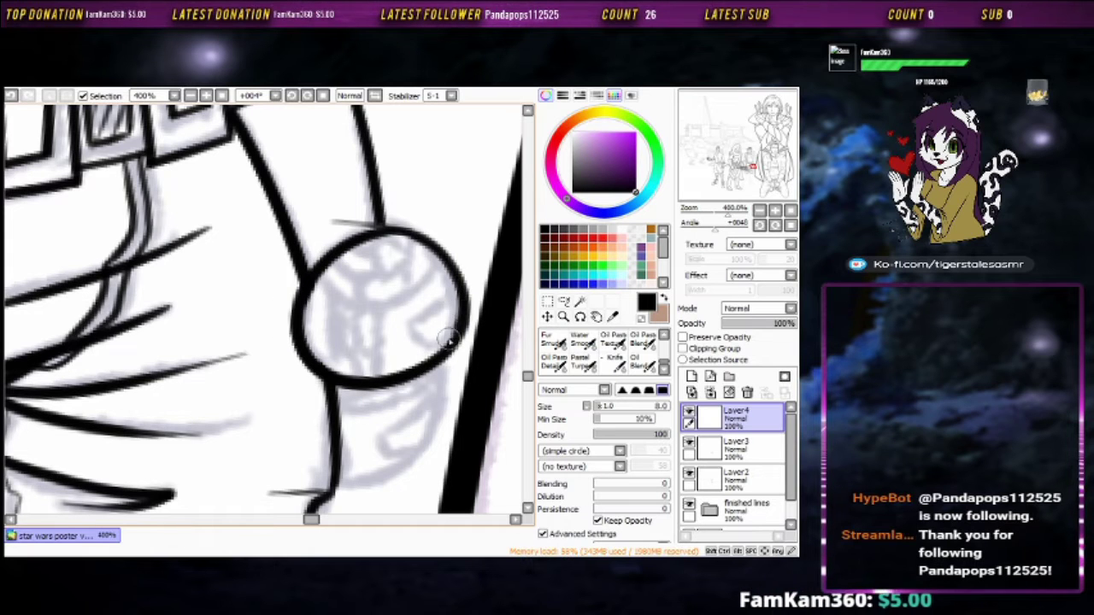
Ink the curved band and small rectangular panel details inside the round device
left_click_drag(323, 282, 357, 301)
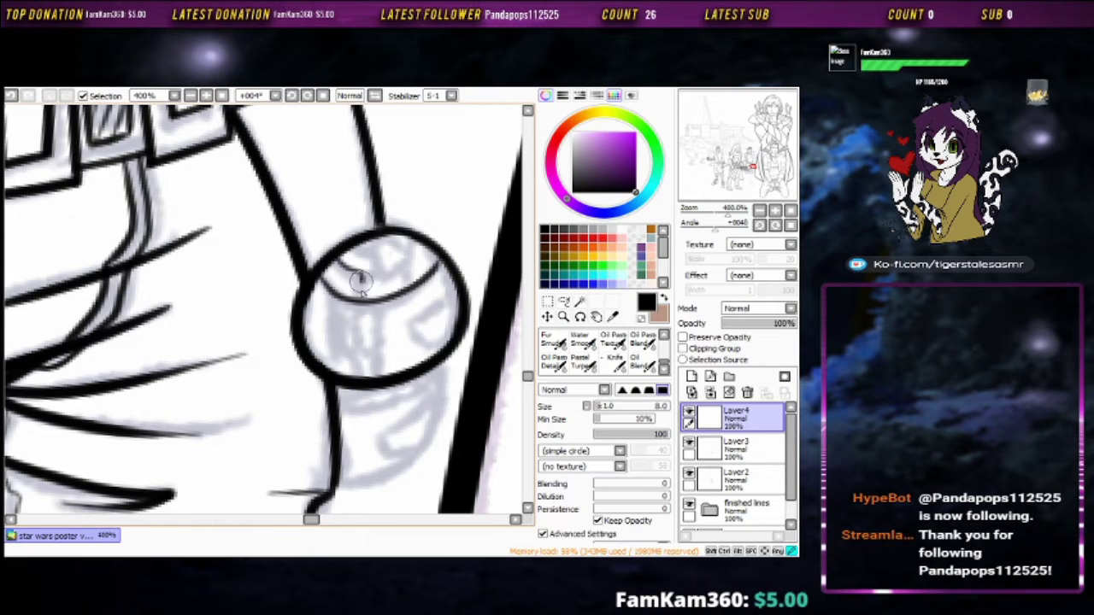
left_click_drag(414, 256, 361, 248)
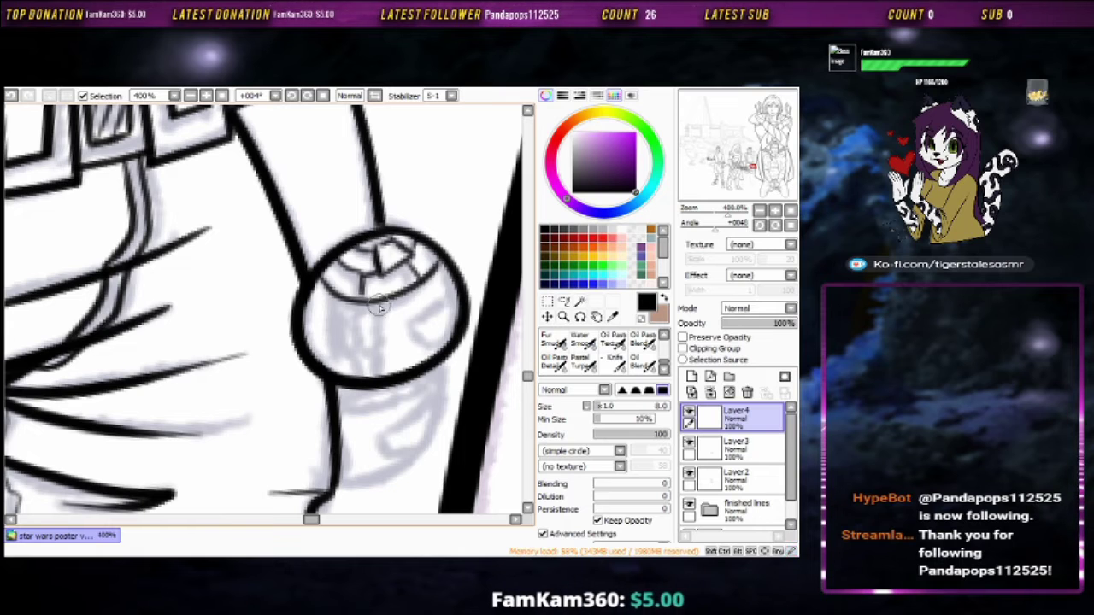
left_click_drag(378, 284, 376, 375)
left_click_drag(332, 304, 326, 365)
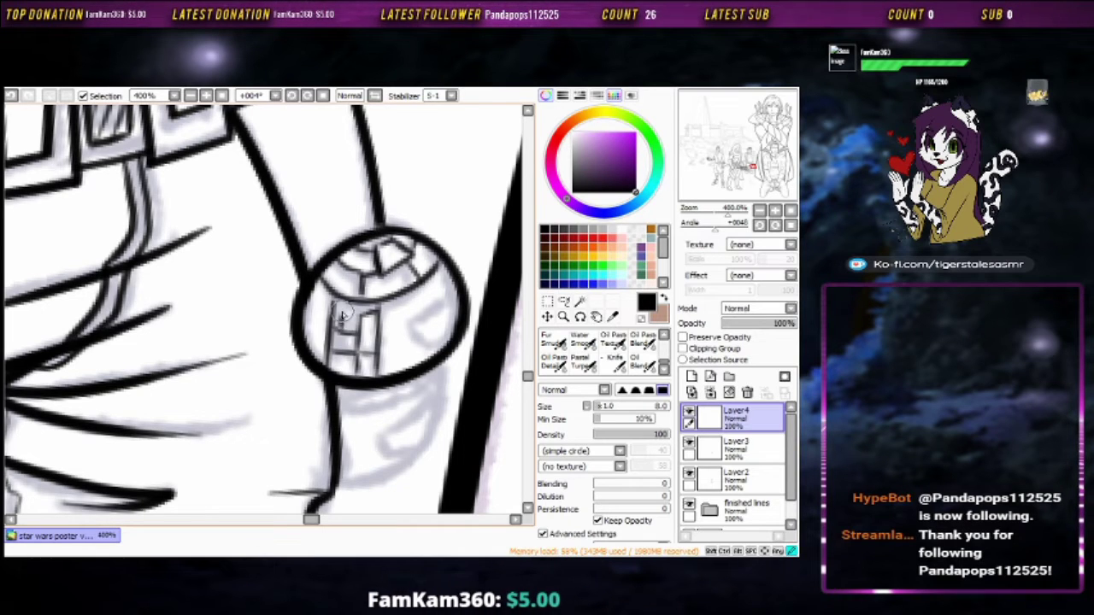
Ink the rounded lower section beneath the round device together with its panel details
mouse_move(455, 298)
left_mouse_down()
mouse_move(409, 325)
mouse_move(376, 402)
mouse_move(335, 414)
left_mouse_up()
scroll(460, 316, "down", 2)
key("e")
key("n")
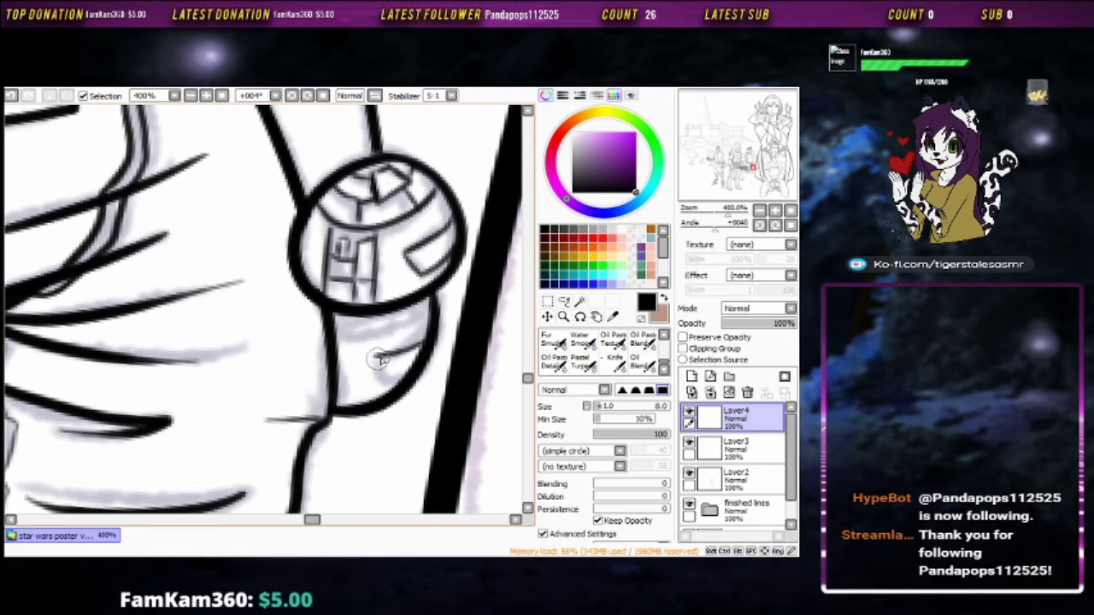
mouse_move(426, 333)
left_mouse_down()
mouse_move(369, 364)
mouse_move(407, 380)
left_mouse_up()
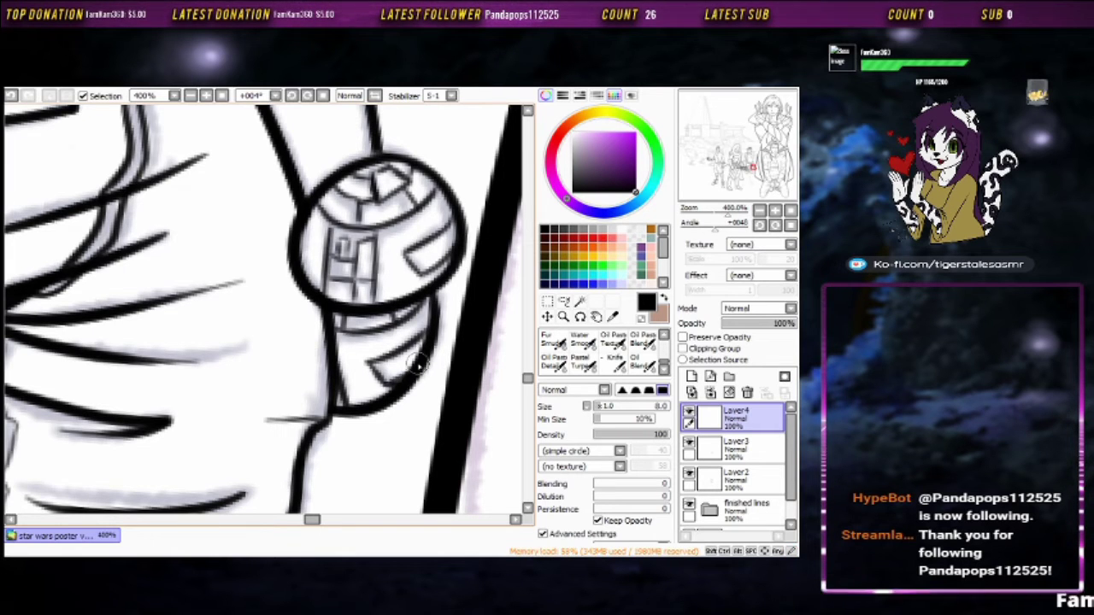
Hide the finished lines folder and ink the straight side edges of the cylinder hanging below the rifle
scroll(418, 366, "down", 2)
left_click_drag(418, 366, 330, 274)
scroll(406, 247, "up", 1)
scroll(330, 274, "up", 1)
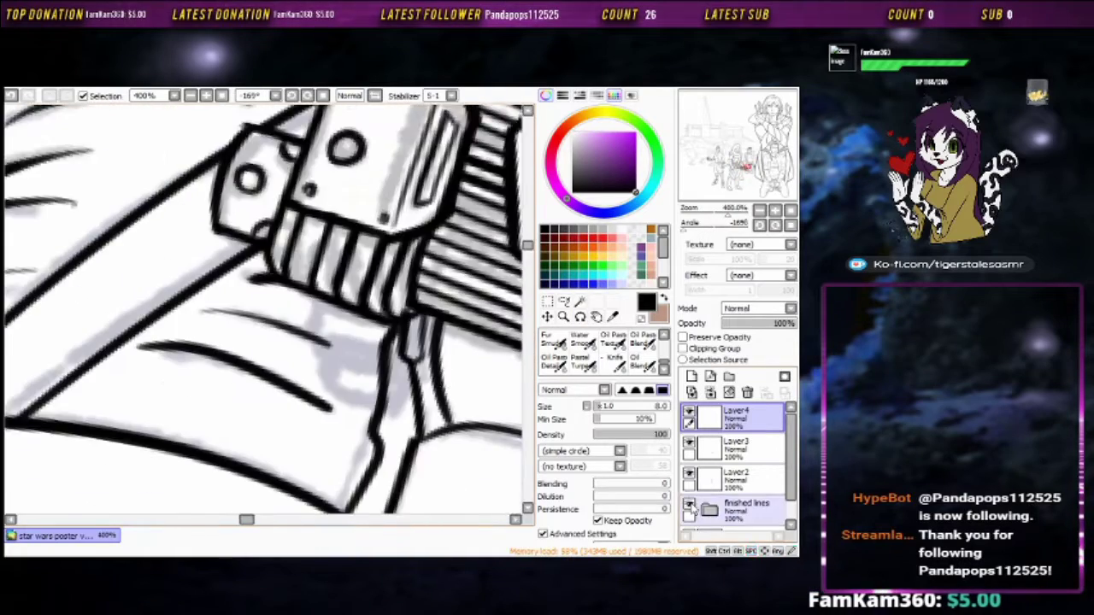
left_click(689, 507)
left_click_drag(329, 324, 317, 275)
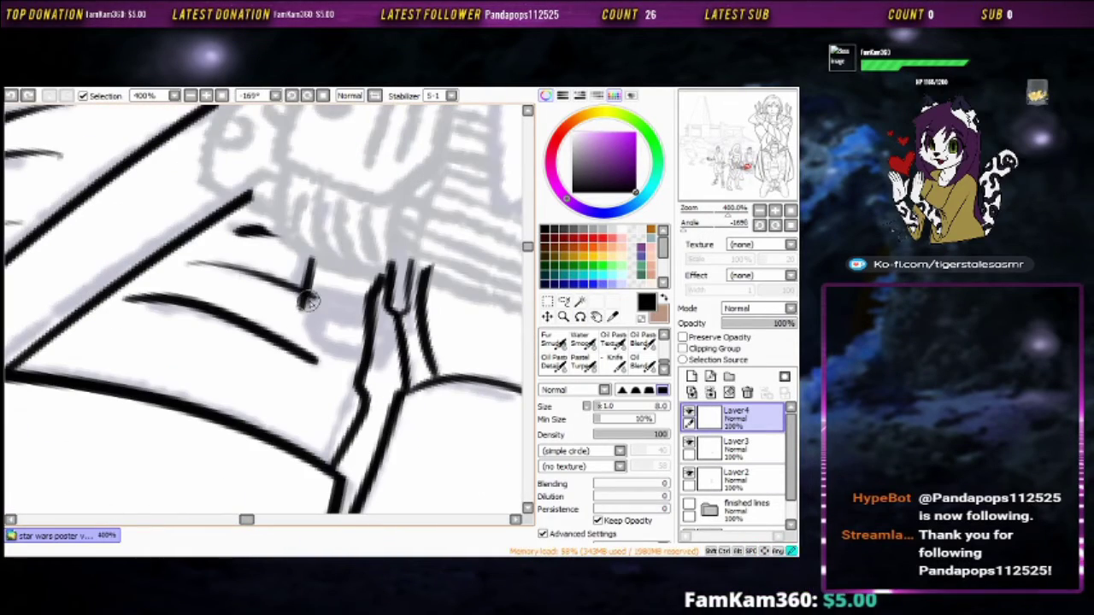
mouse_move(385, 365)
left_mouse_down()
mouse_move(324, 459)
mouse_move(313, 452)
mouse_move(296, 327)
left_mouse_up()
left_click_drag(220, 275, 402, 416)
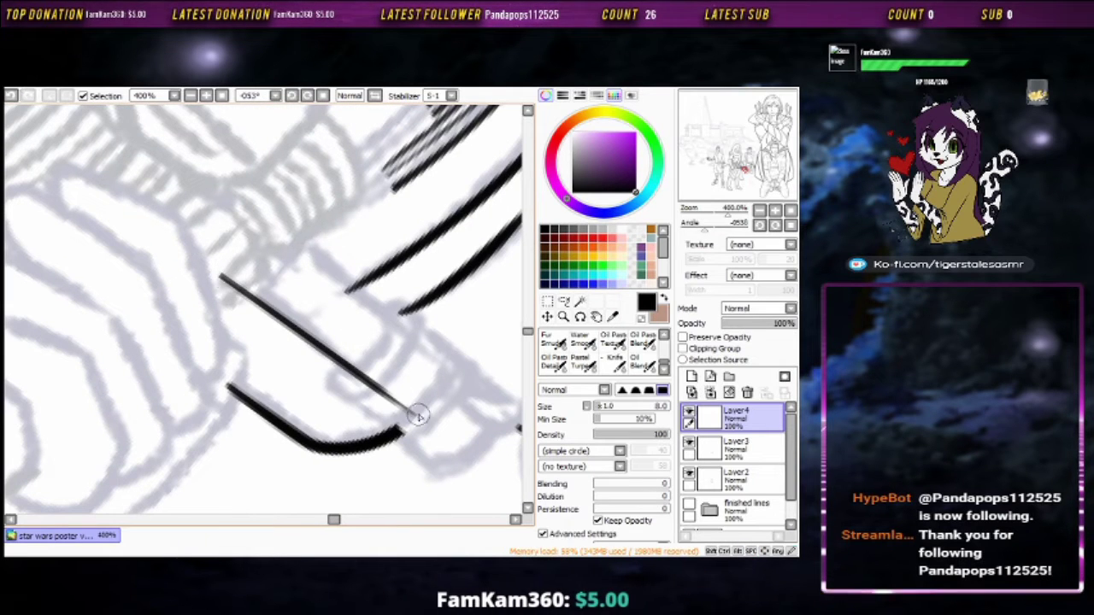
mouse_move(267, 213)
left_mouse_down()
mouse_move(449, 359)
mouse_move(440, 386)
left_mouse_up()
Tidy the trouser lines around the cylinder and merge Layer3 with Layer4
key("e")
key("n")
scroll(439, 385, "down", 4)
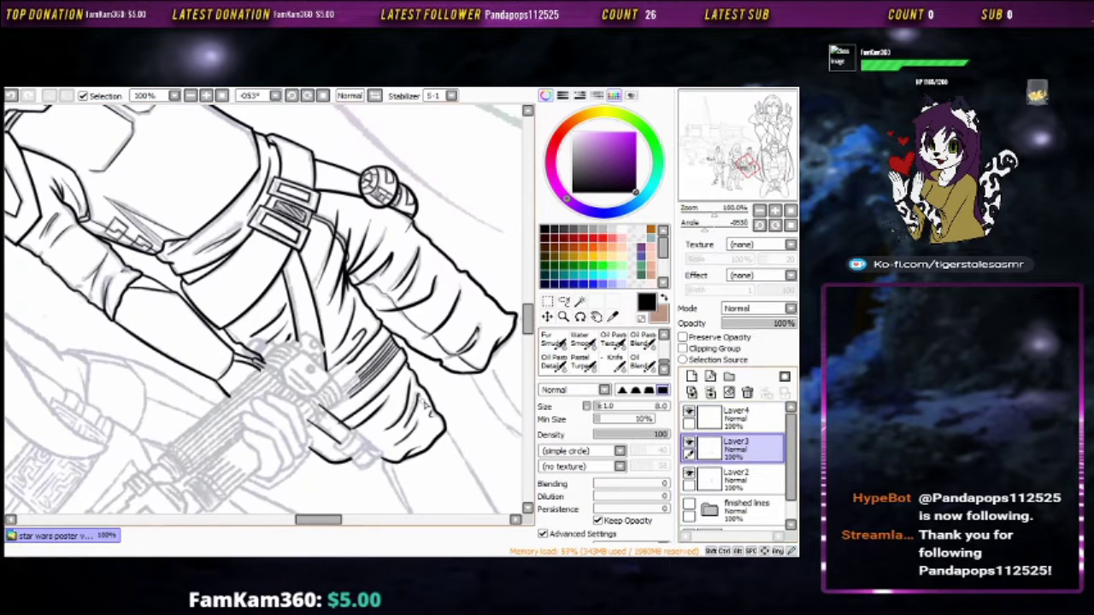
key("ctrl+e")
Ink the rounded end of the cylinder's upper section and extend its side edges toward the small tip at the hem
scroll(380, 386, "up", 4)
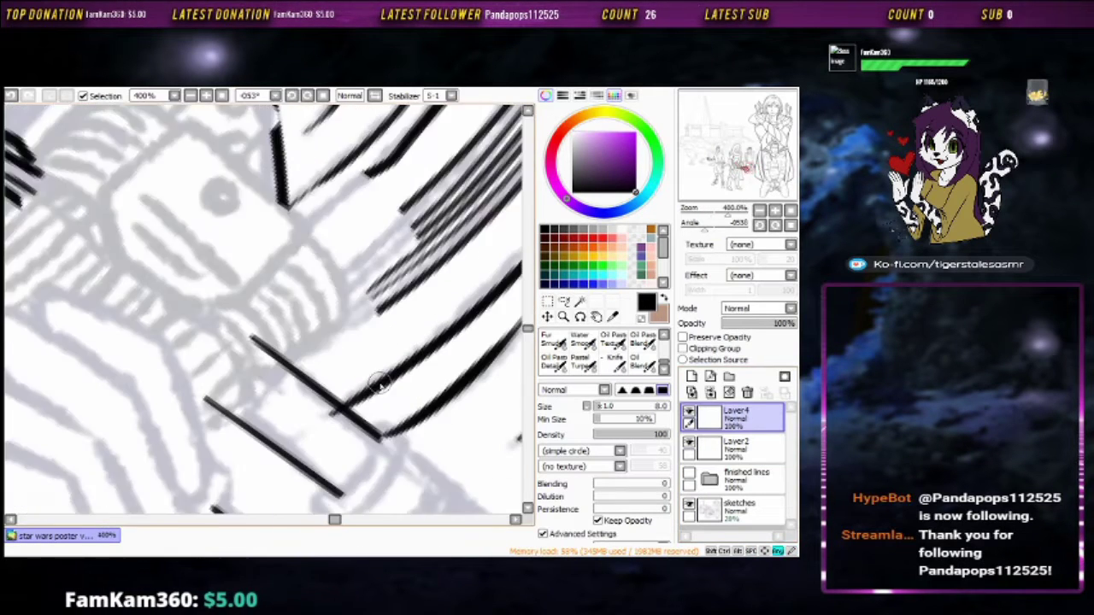
left_click_drag(381, 387, 368, 224)
left_click_drag(367, 269, 325, 329)
key("ctrl+z")
left_click_drag(369, 272, 312, 346)
mouse_move(388, 295)
left_mouse_down()
mouse_move(374, 263)
mouse_move(523, 380)
left_mouse_up()
key("ctrl+z")
left_click_drag(446, 366, 357, 357)
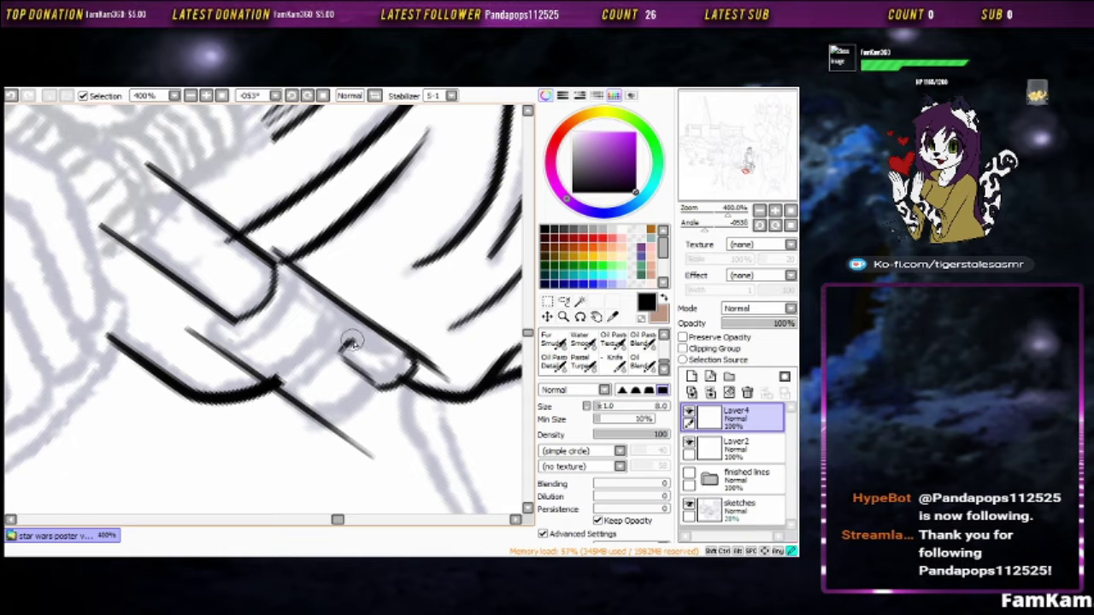
Add a new layer and ink the curved rings across the lower part of the cylinder
key("ctrl+shift+n")
left_click_drag(351, 359, 426, 366)
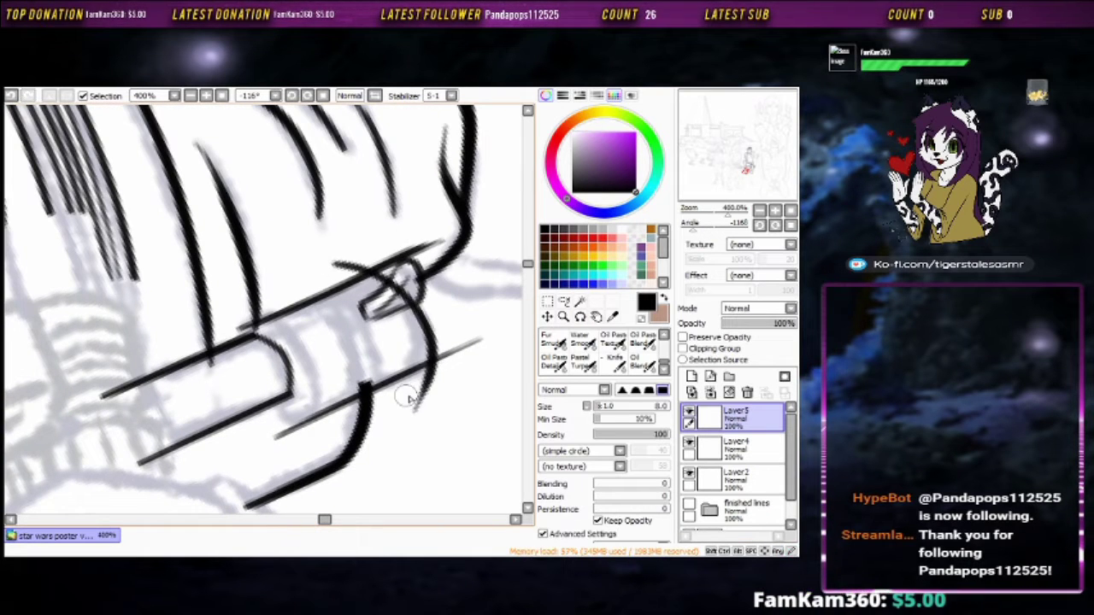
mouse_move(390, 293)
left_mouse_down()
mouse_move(274, 256)
mouse_move(346, 368)
left_mouse_up()
mouse_move(386, 206)
left_mouse_down()
mouse_move(388, 359)
mouse_move(401, 359)
left_mouse_up()
left_click_drag(451, 194, 427, 337)
left_click_drag(478, 299, 469, 309)
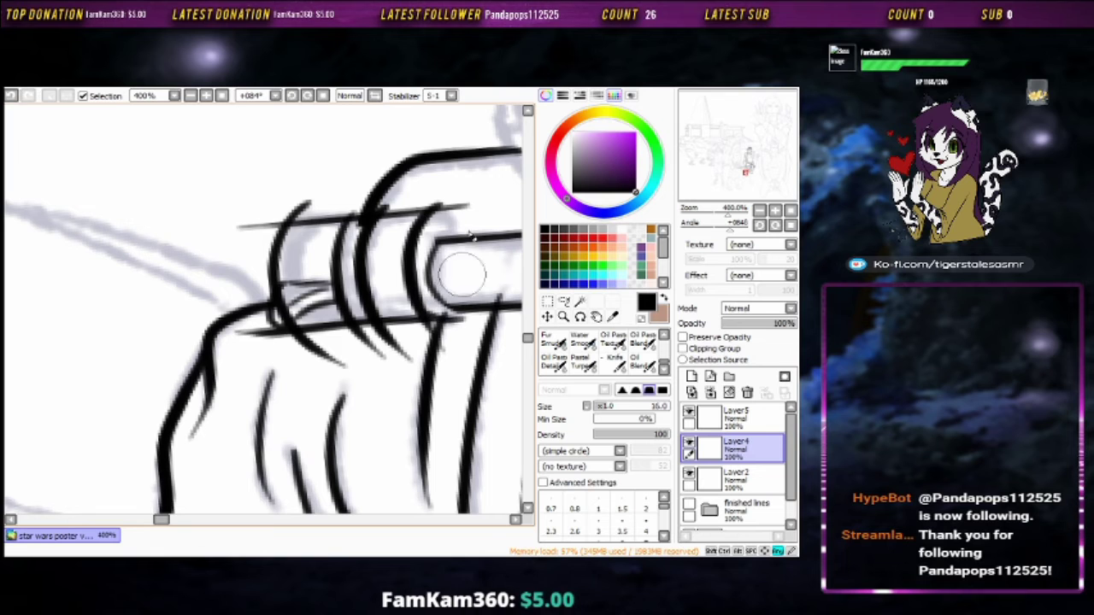
Erase the excess straight side edges around the cylinder's rings on Layer4
left_click_drag(237, 229, 363, 215)
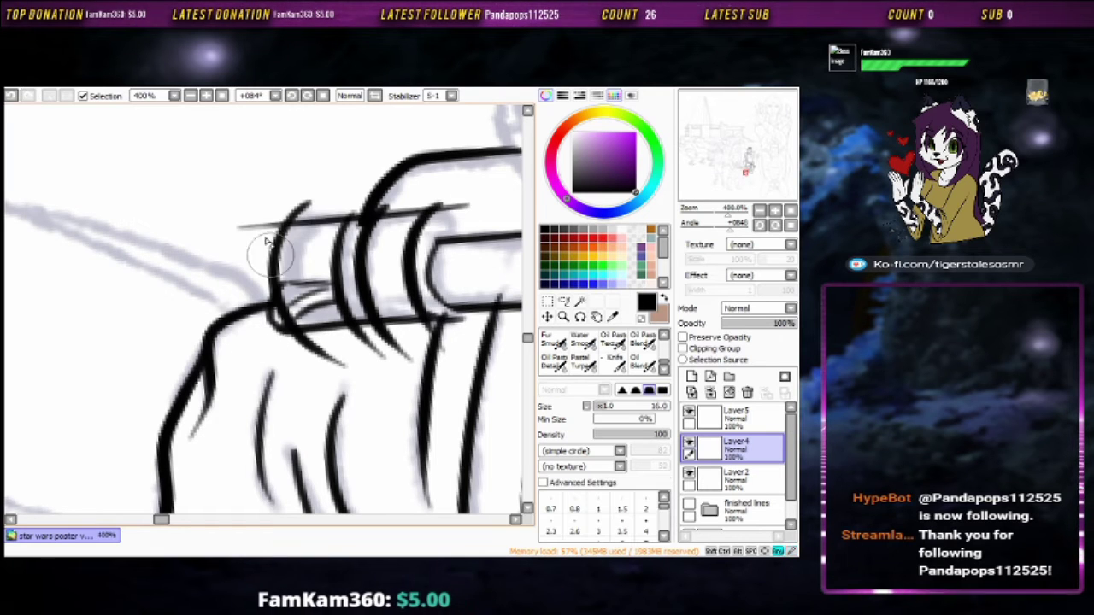
left_click_drag(267, 243, 490, 221)
mouse_move(430, 325)
left_mouse_down()
mouse_move(305, 341)
mouse_move(273, 256)
left_mouse_up()
Ink the straight side edges, end corners and thin shading lines between the cylinder's rings on Layer5, trimming overshooting ends
left_click(735, 416)
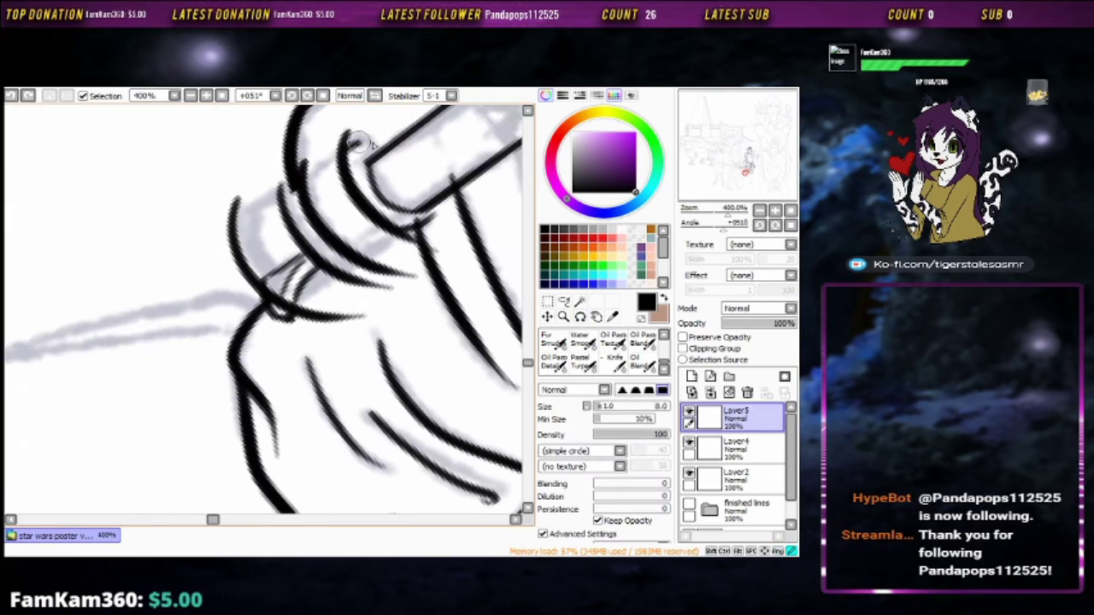
key("e")
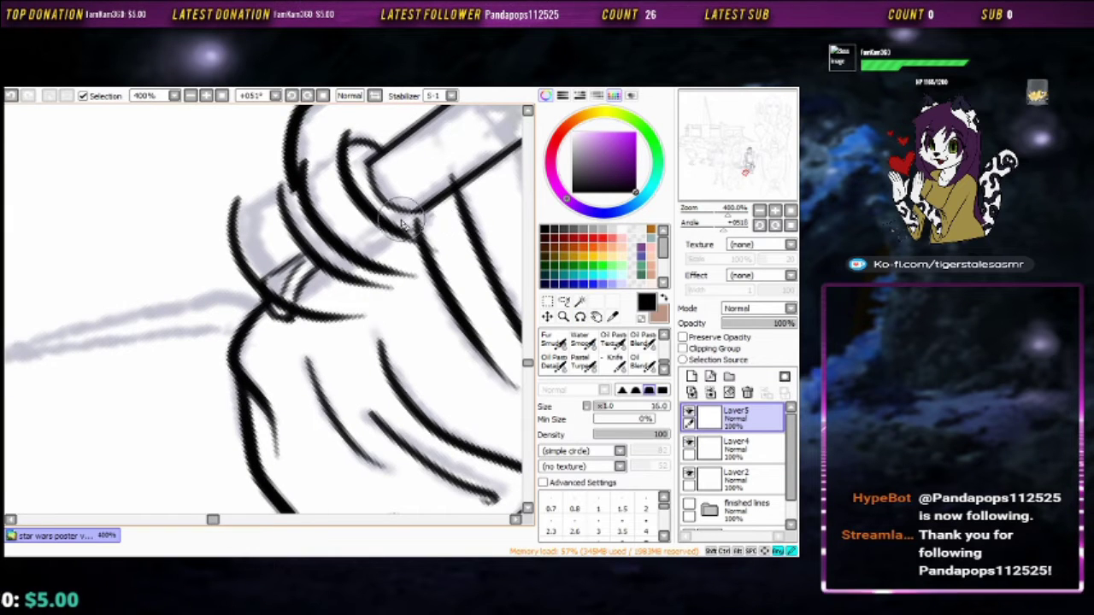
key("e")
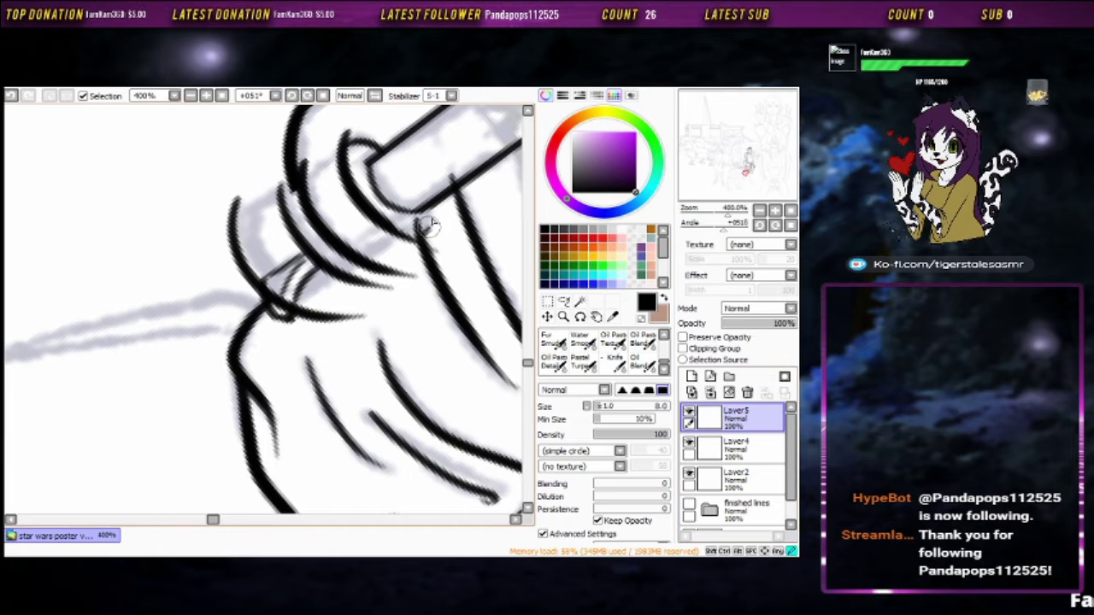
left_click_drag(418, 225, 381, 248)
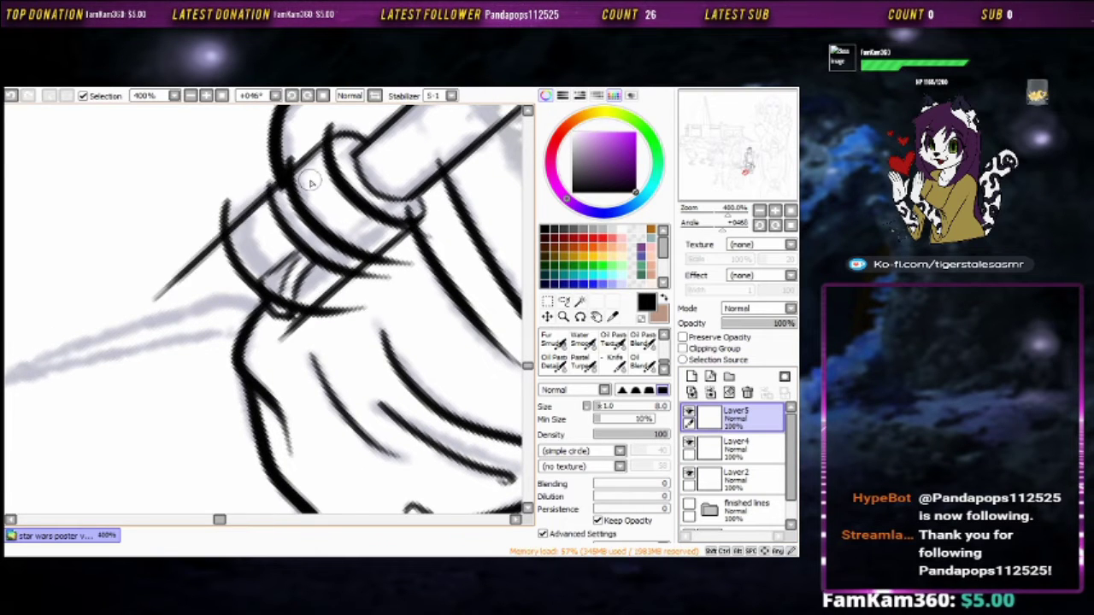
left_click_drag(312, 182, 353, 184)
key("e")
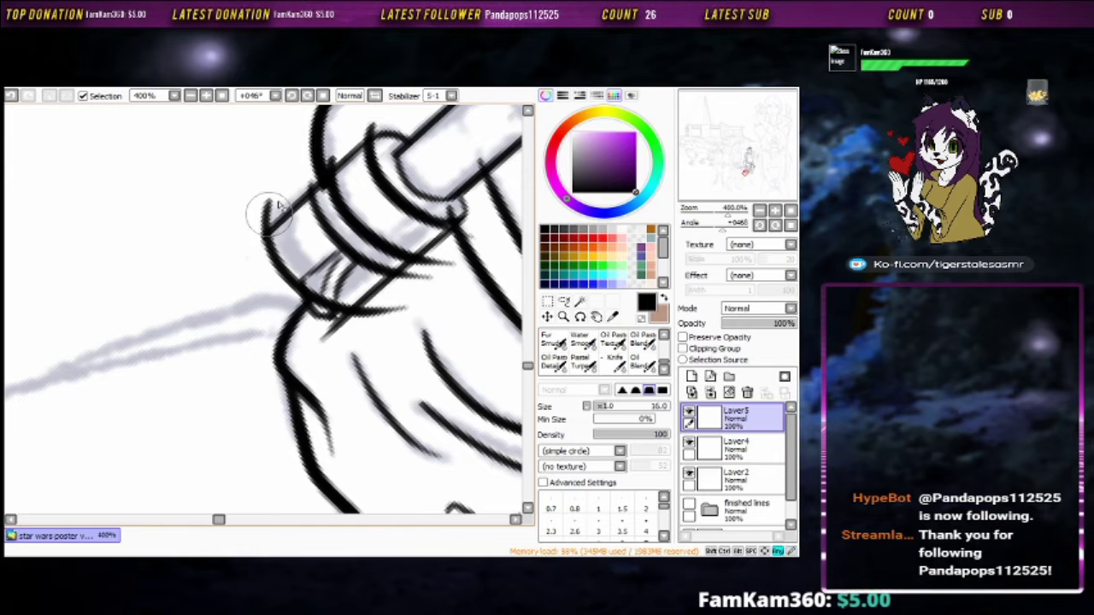
key("e")
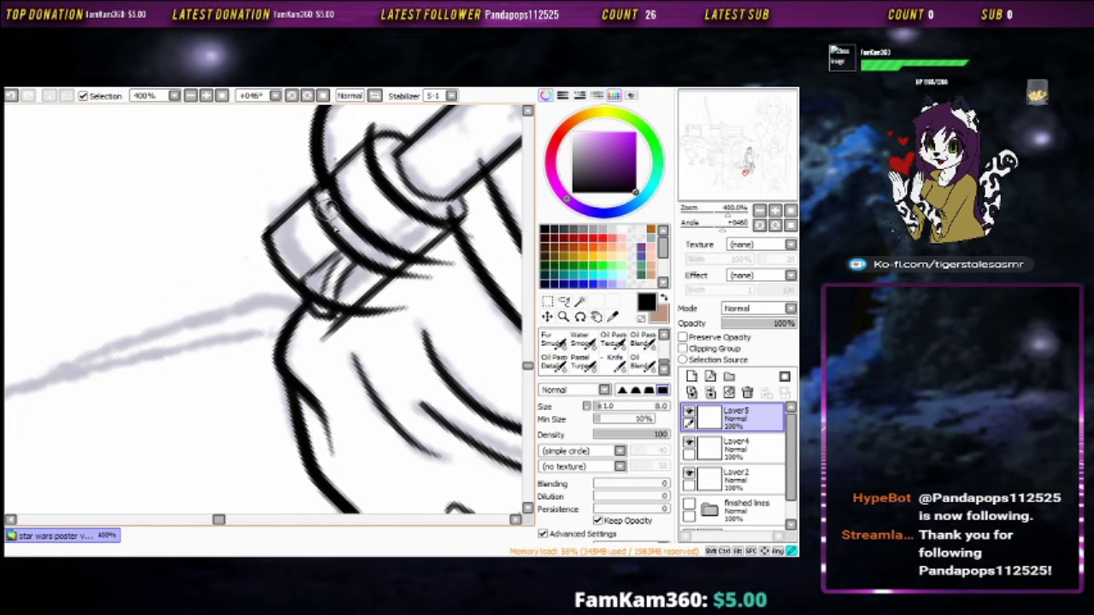
left_click_drag(327, 210, 319, 299)
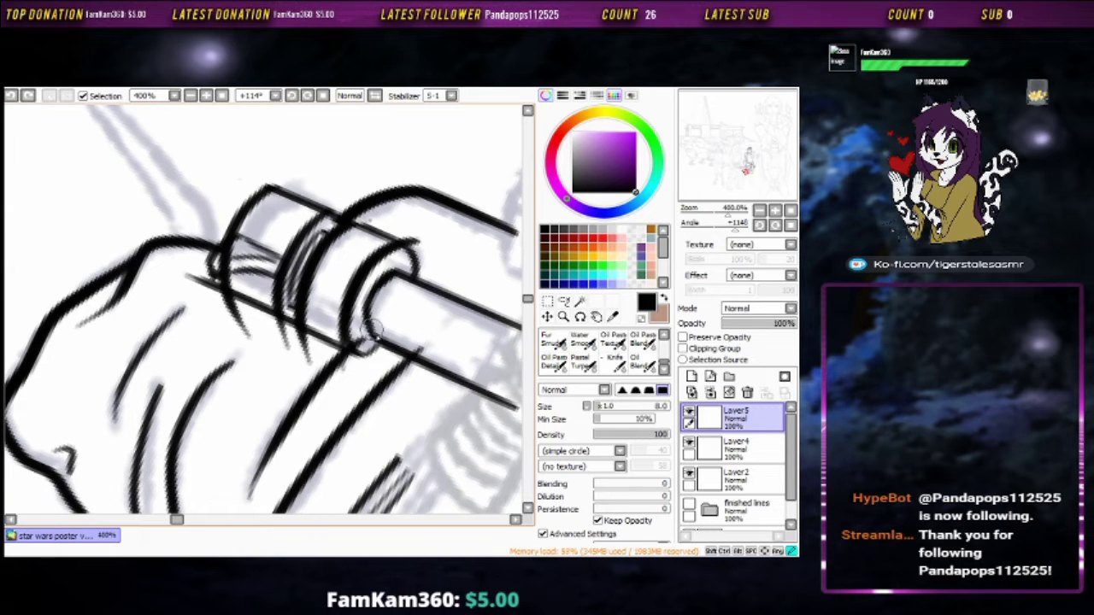
Erase the overshooting ring ends along the cylinder's lower side and the excess lines around its tip
key("e")
mouse_move(340, 367)
left_mouse_down()
mouse_move(290, 339)
mouse_move(252, 337)
mouse_move(228, 315)
left_mouse_up()
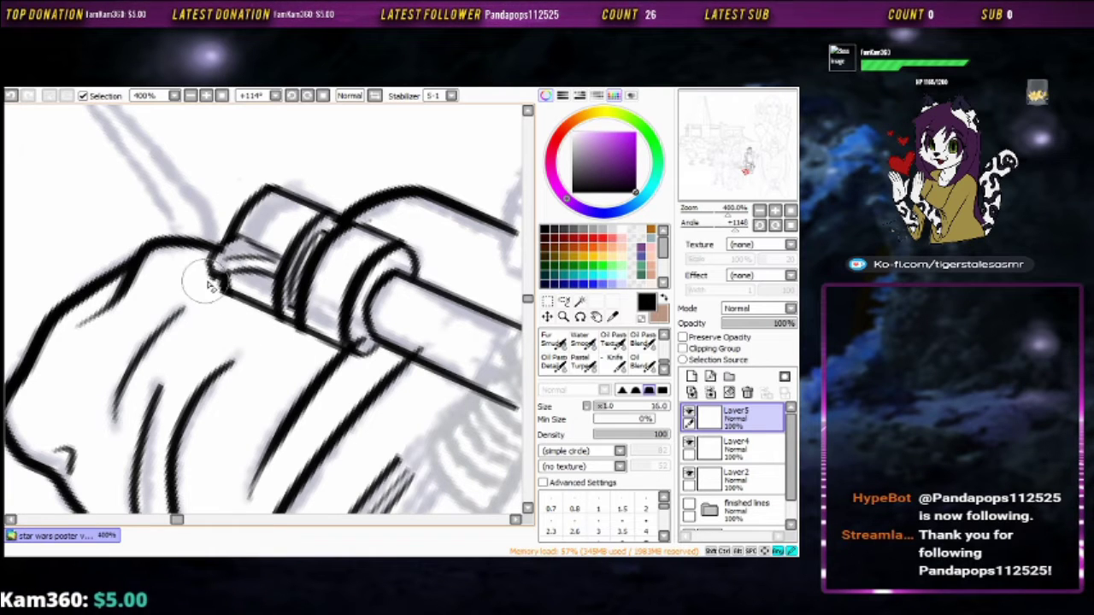
mouse_move(205, 282)
left_mouse_down()
mouse_move(196, 276)
mouse_move(257, 252)
left_mouse_up()
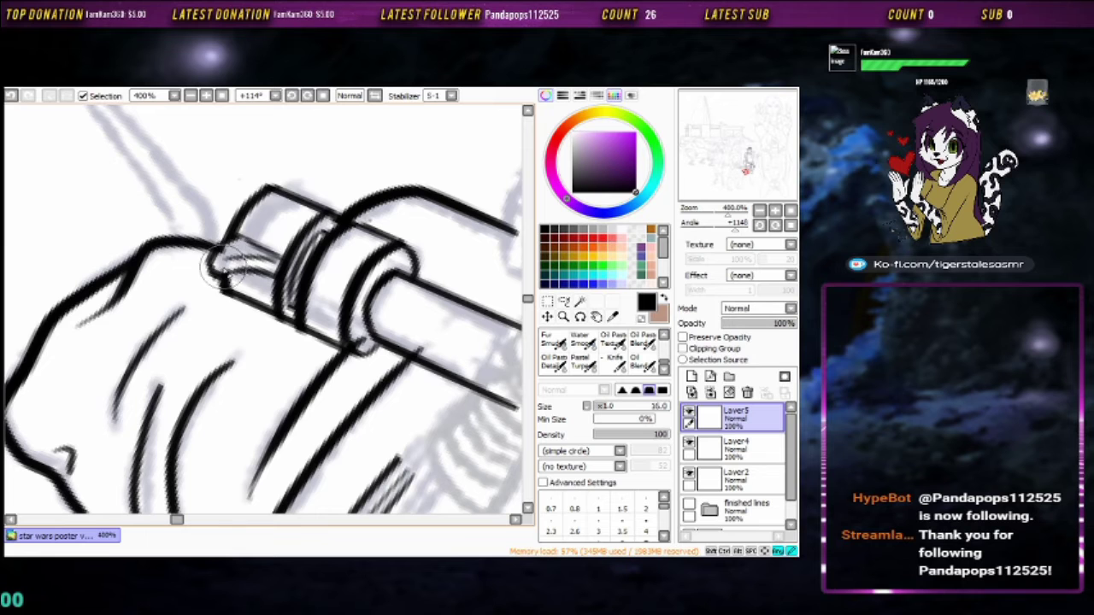
key("n")
left_click(756, 451)
left_click(737, 479)
key("e")
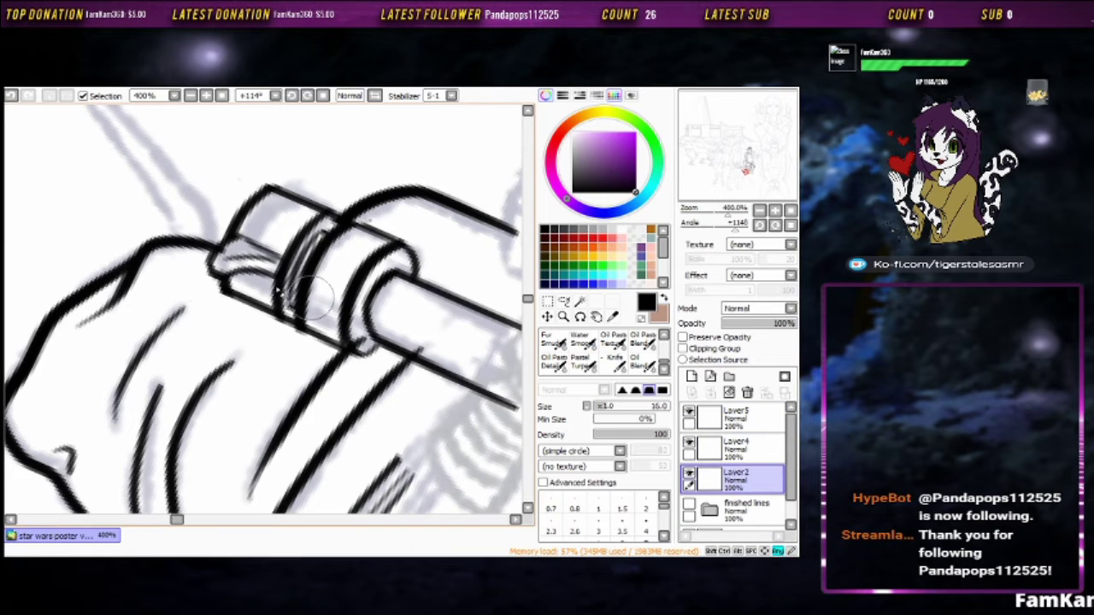
key("n")
scroll(403, 245, "down", 4)
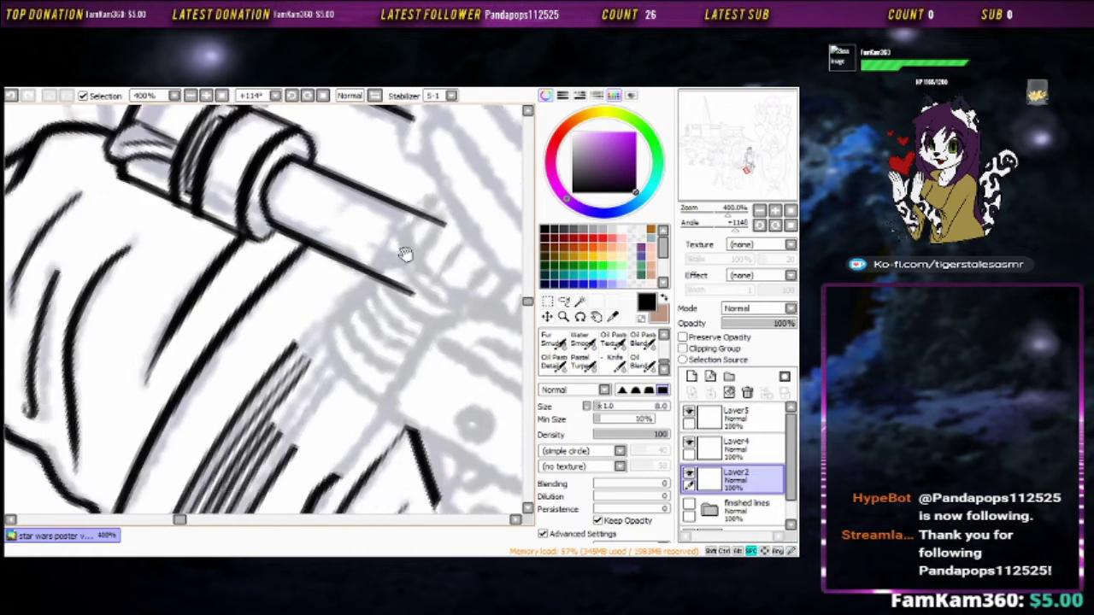
Show the finished lines folder, merge Layer5 and Layer4 into Layer2, and clean up the tube lines at the finished strap
left_click(744, 419)
left_click(689, 510)
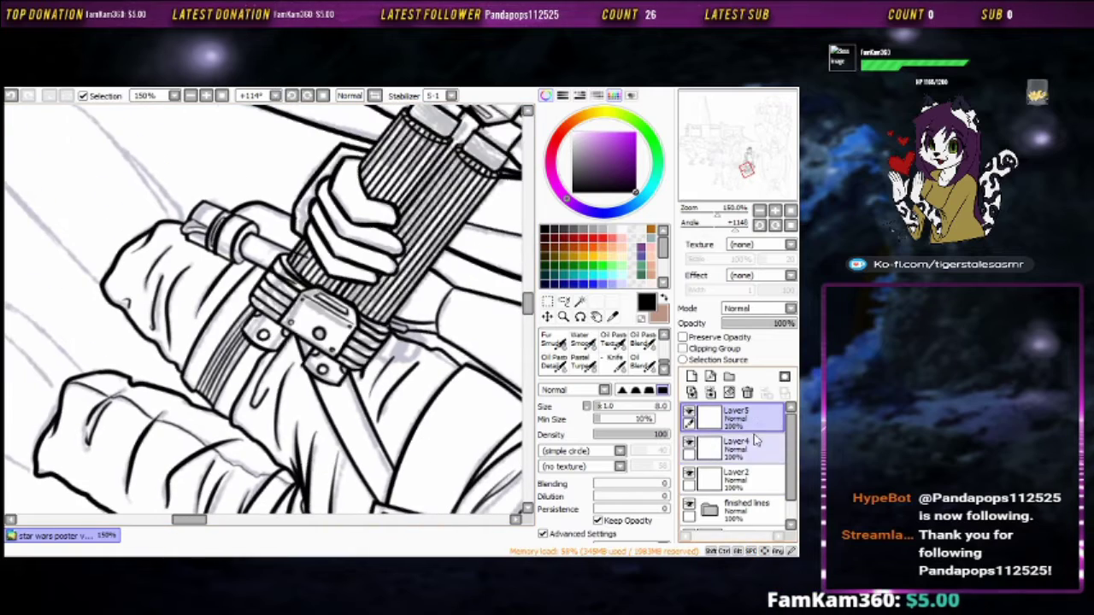
left_click(747, 393)
left_click(747, 392)
scroll(388, 290, "up", 5)
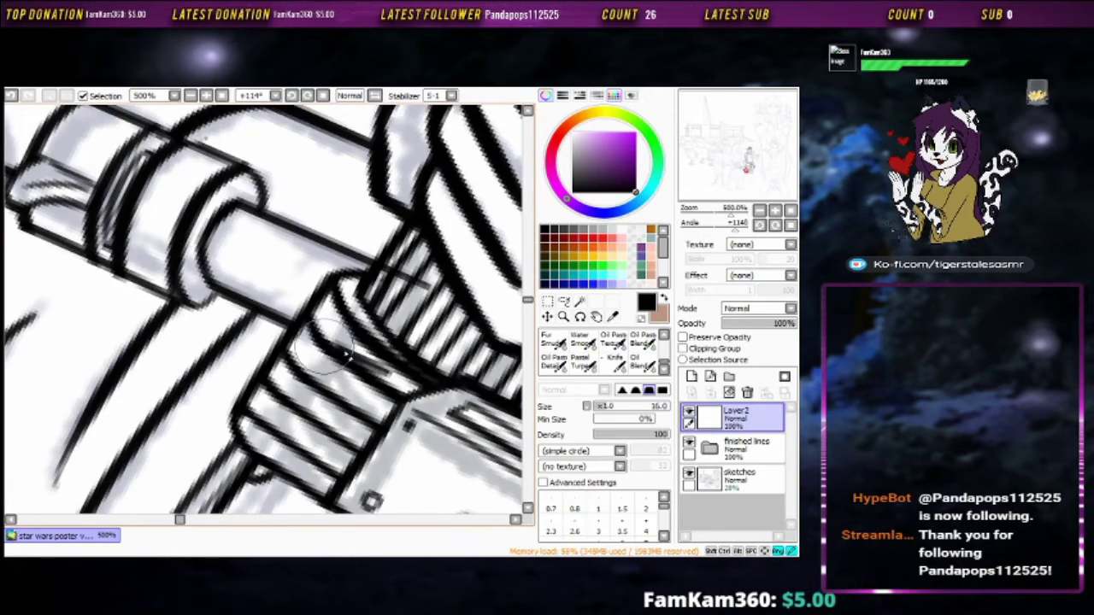
scroll(396, 361, "down", 5)
left_click_drag(396, 360, 359, 381)
Add a new layer and ink both side edges of the first lower leg from the trouser hem to the boot
scroll(359, 380, "down", 3)
scroll(359, 380, "up", 4)
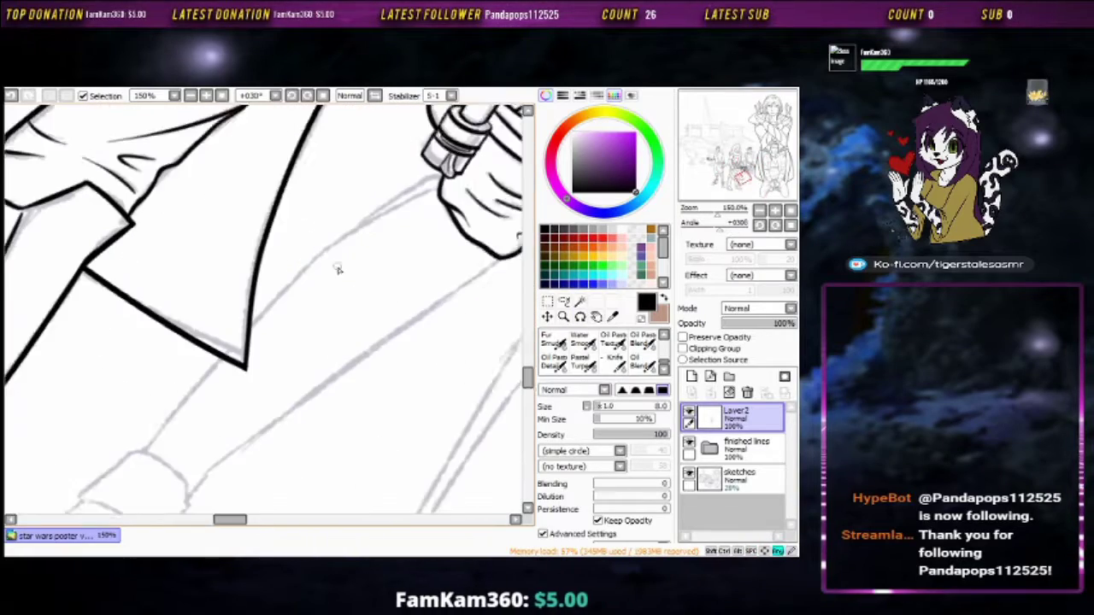
left_click(691, 377)
left_click_drag(257, 274, 466, 154)
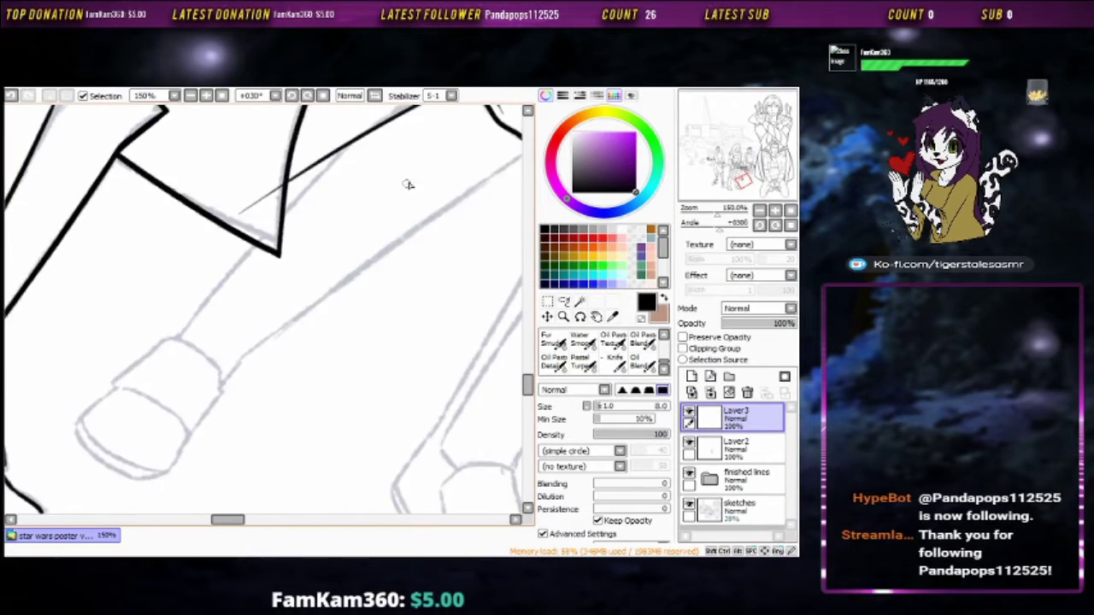
left_click_drag(408, 183, 266, 251)
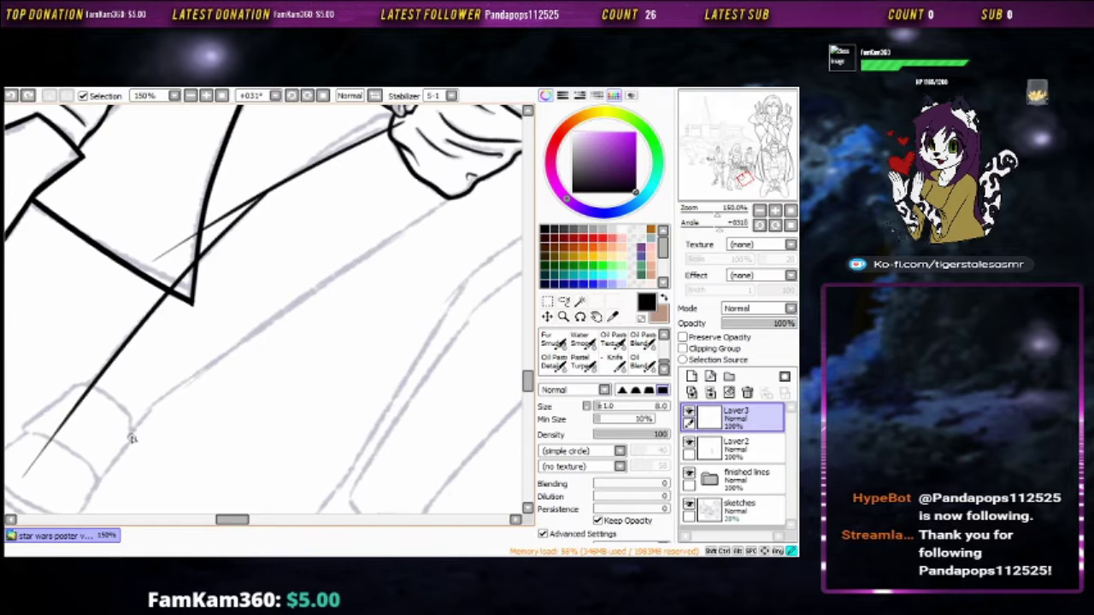
scroll(202, 377, "up", 2)
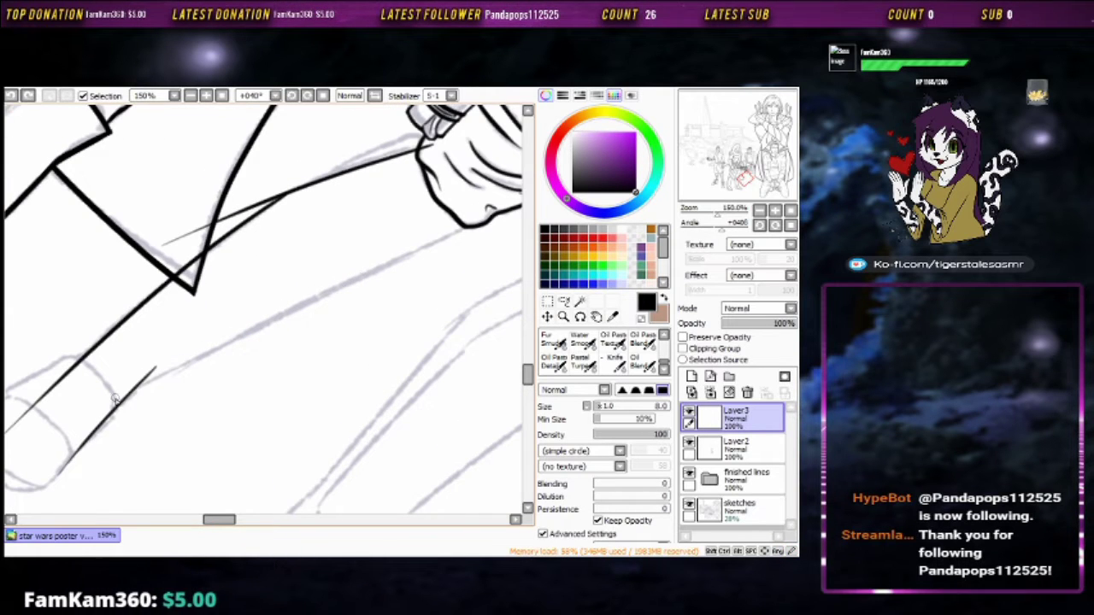
mouse_move(456, 229)
left_mouse_down()
mouse_move(377, 291)
mouse_move(410, 310)
mouse_move(506, 218)
mouse_move(344, 275)
left_mouse_up()
scroll(376, 291, "up", 1)
Erase the excess ends of the leg lines at the trouser hem and where they meet above the boot
key("e")
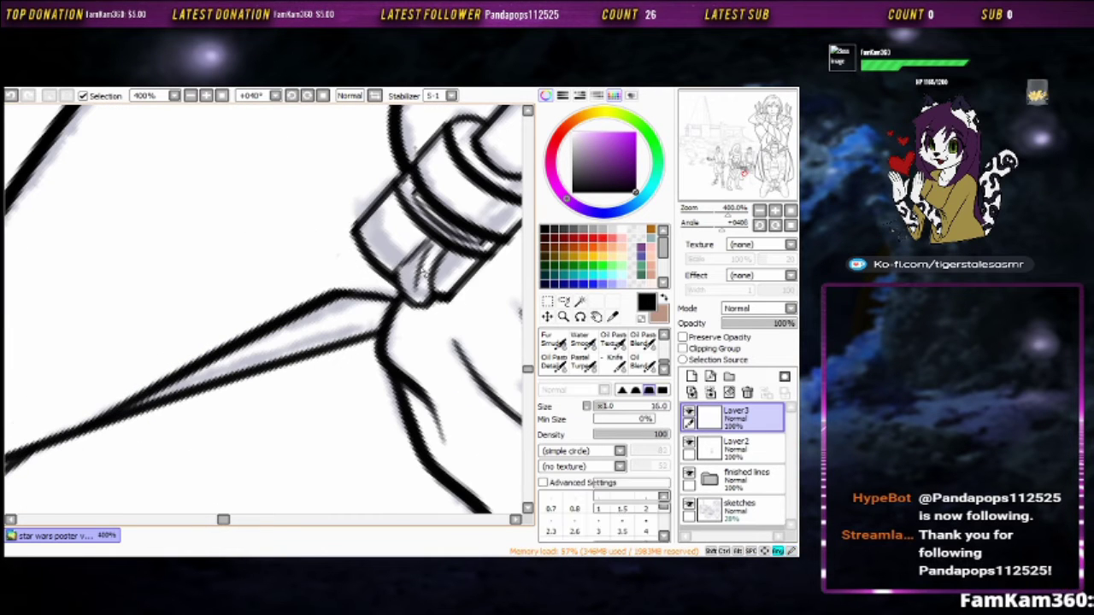
mouse_move(420, 272)
left_mouse_down()
mouse_move(338, 267)
mouse_move(288, 313)
mouse_move(306, 357)
left_mouse_up()
mouse_move(346, 289)
left_mouse_down()
mouse_move(354, 247)
mouse_move(269, 327)
left_mouse_up()
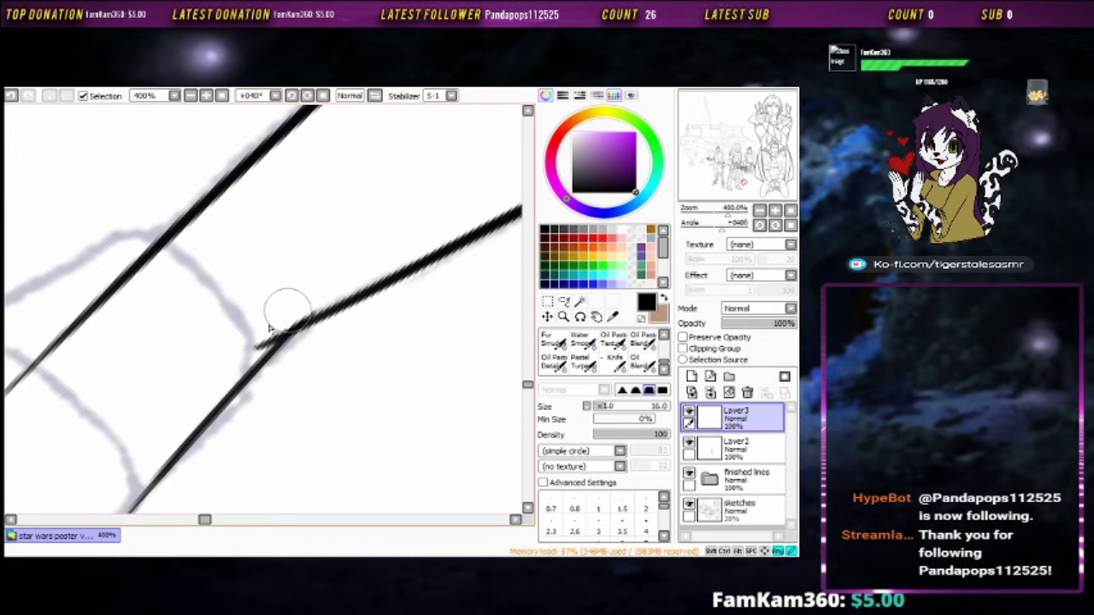
left_click_drag(243, 397, 413, 242)
left_click_drag(427, 184, 464, 183)
Ink the boot's ankle section with its top edge, slanted sides, curved lower band and a thin parallel line
mouse_move(373, 220)
left_mouse_down()
mouse_move(387, 267)
mouse_move(342, 298)
left_mouse_up()
left_click_drag(248, 248, 462, 301)
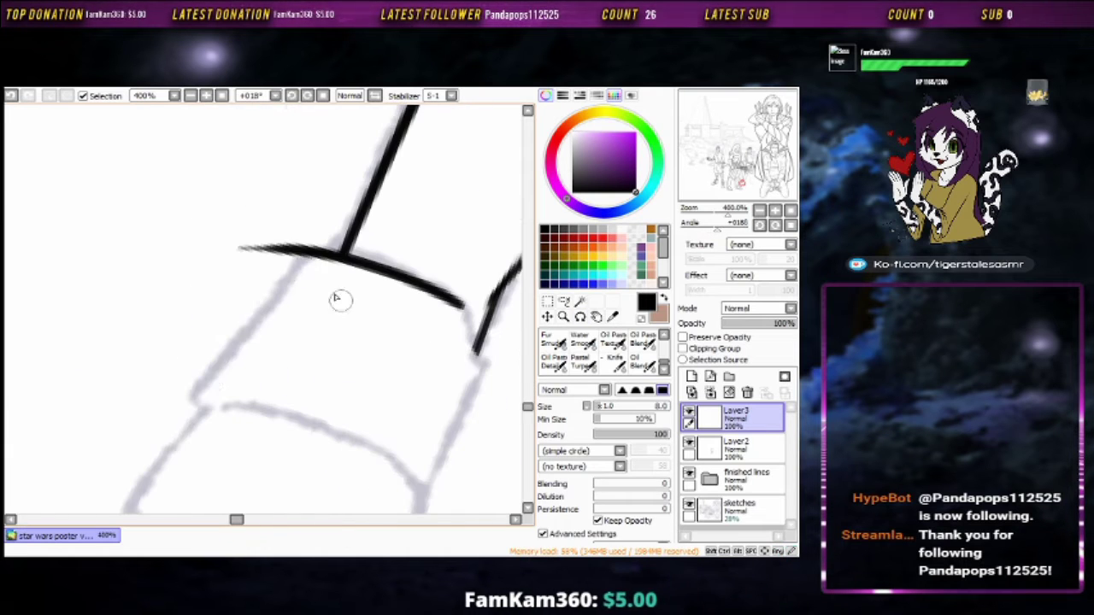
left_click_drag(332, 232, 185, 397)
key("ctrl+z")
mouse_move(327, 229)
left_mouse_down()
mouse_move(191, 417)
mouse_move(103, 369)
left_mouse_up()
mouse_move(376, 253)
left_mouse_down()
mouse_move(402, 345)
mouse_move(388, 241)
mouse_move(317, 361)
left_mouse_up()
key("ctrl+z")
mouse_move(257, 167)
left_mouse_down()
mouse_move(359, 290)
mouse_move(264, 284)
mouse_move(221, 333)
left_mouse_up()
key("ctrl+z")
key("ctrl+z")
mouse_move(288, 278)
left_mouse_down()
mouse_move(145, 416)
mouse_move(244, 283)
left_mouse_up()
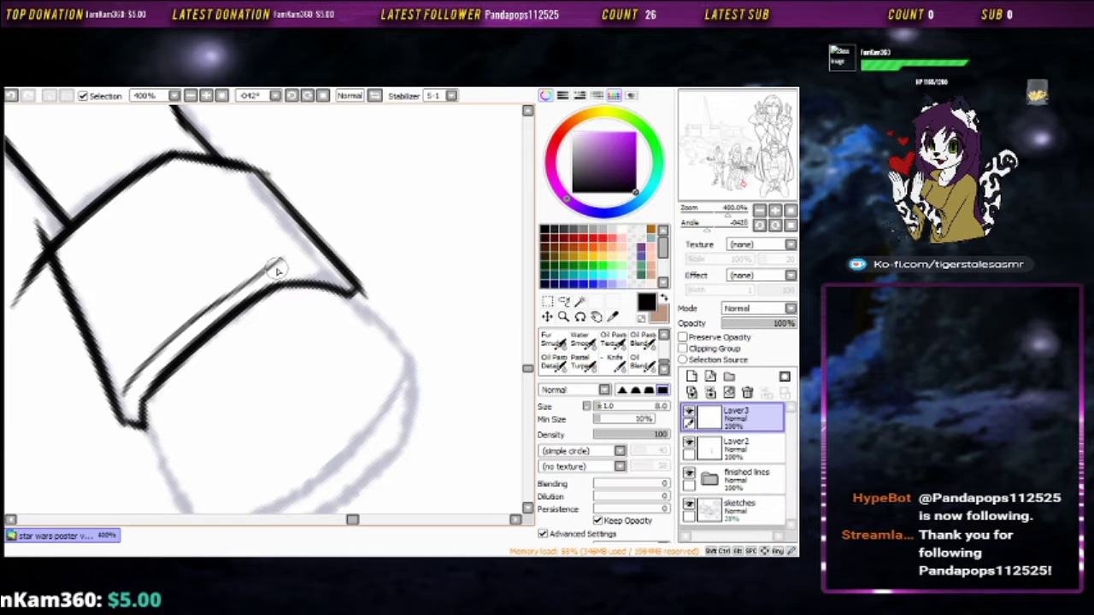
Erase the overshooting line ends at the corners of the boot's ankle section
key("e")
key("b")
mouse_move(379, 301)
left_mouse_down()
mouse_move(320, 310)
mouse_move(363, 238)
left_mouse_up()
left_click_drag(148, 308, 293, 294)
key("e")
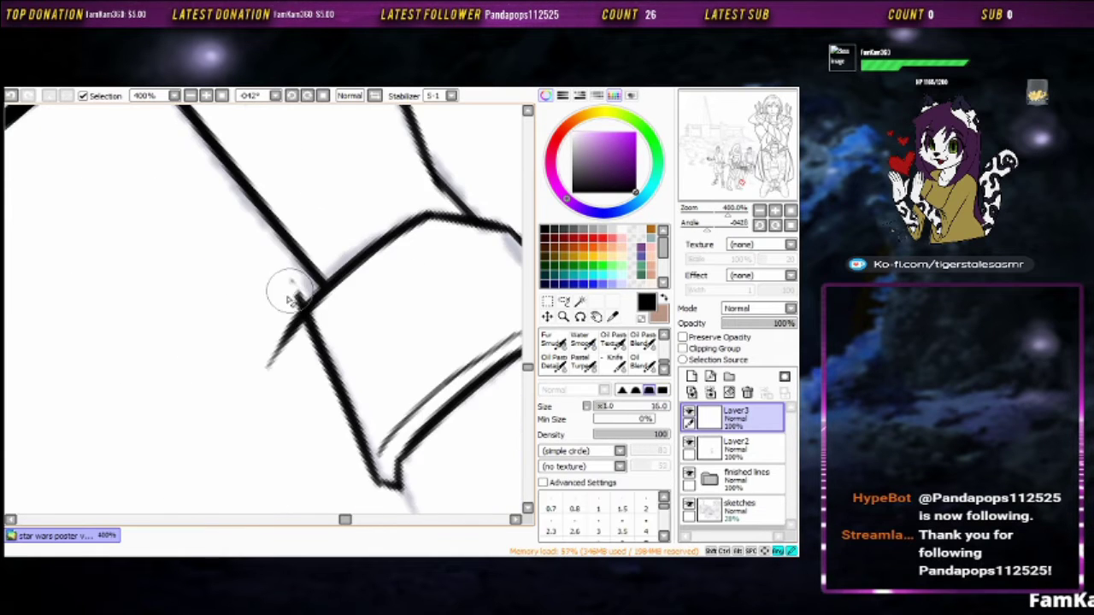
scroll(290, 353, "down", 3)
mouse_move(291, 354)
left_mouse_down()
mouse_move(371, 386)
mouse_move(336, 415)
mouse_move(327, 335)
left_mouse_up()
key("b")
Ink the rounded toe of the boot below the ankle section as a closed outline
scroll(326, 335, "up", 3)
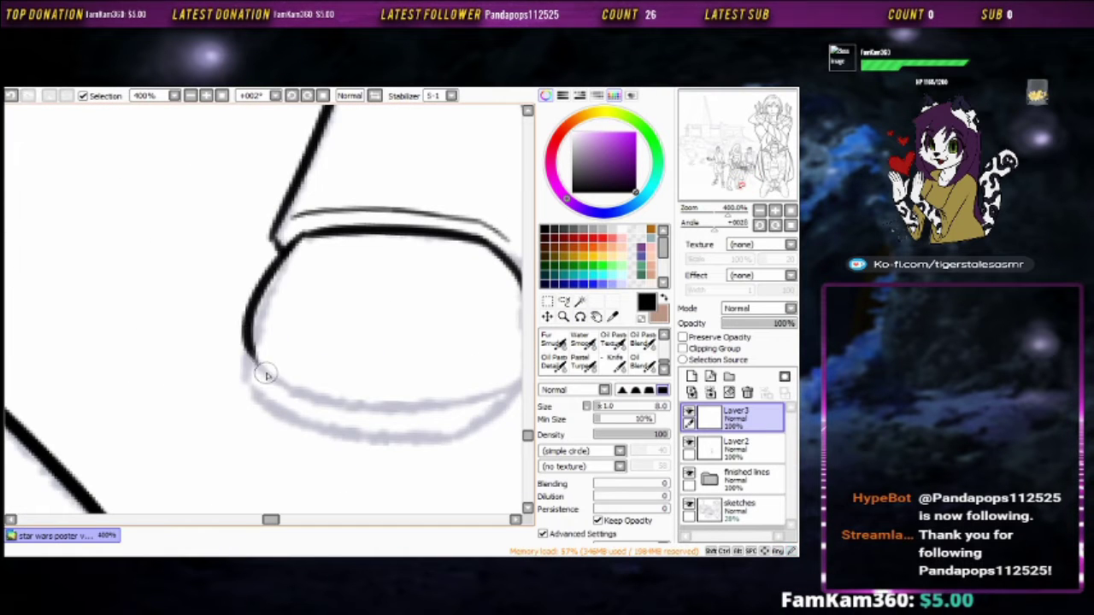
left_click_drag(265, 383, 145, 323)
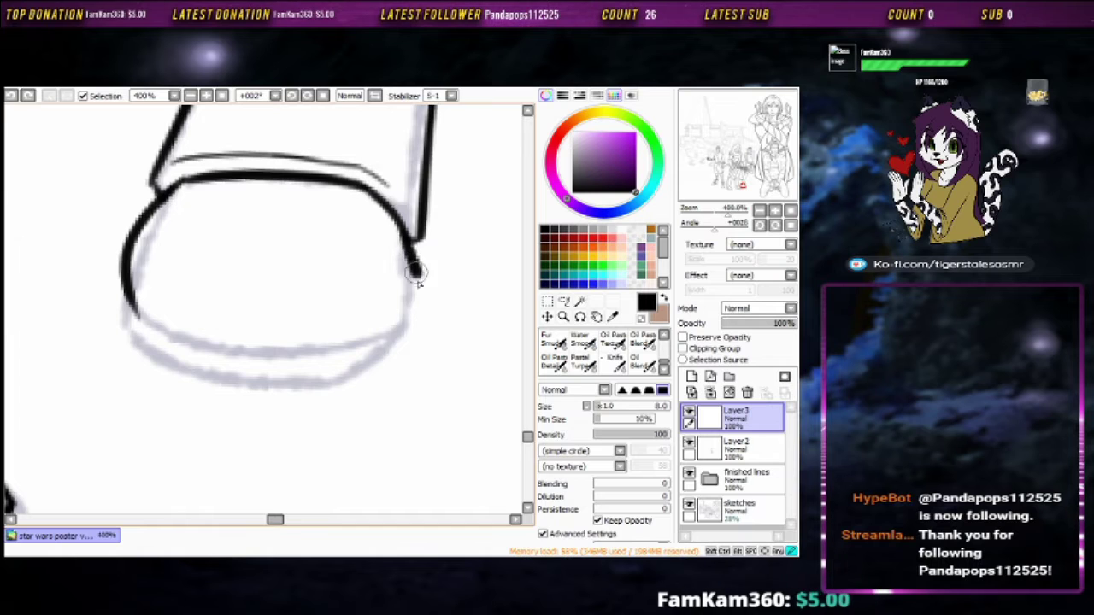
left_click_drag(416, 274, 324, 275)
mouse_move(152, 383)
left_mouse_down()
mouse_move(214, 282)
mouse_move(300, 230)
mouse_move(381, 210)
left_mouse_up()
key("ctrl+z")
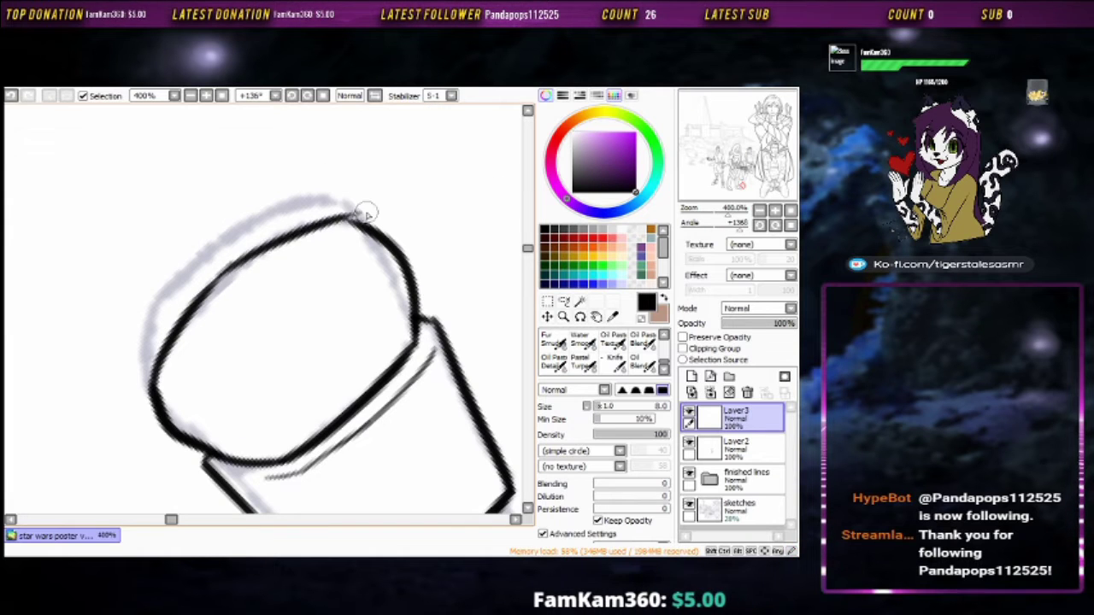
Ink the curved outer sole line around the boot's toe and erase its excess ends
mouse_move(196, 299)
left_mouse_down()
mouse_move(400, 203)
mouse_move(256, 193)
left_mouse_up()
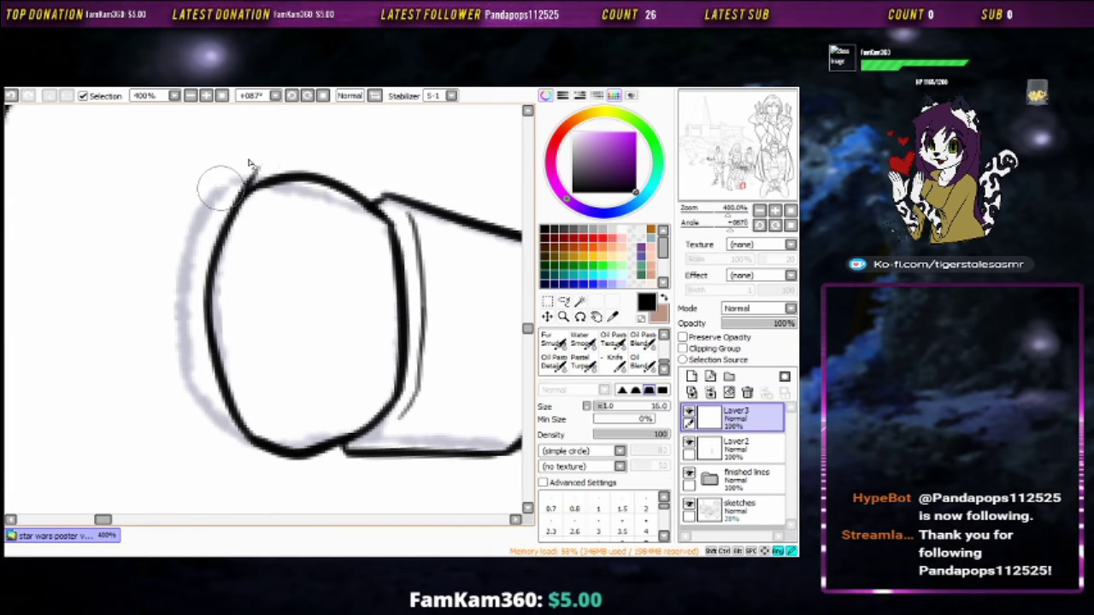
key("ctrl+z")
mouse_move(356, 214)
left_mouse_down()
mouse_move(325, 254)
mouse_move(295, 198)
mouse_move(256, 205)
left_mouse_up()
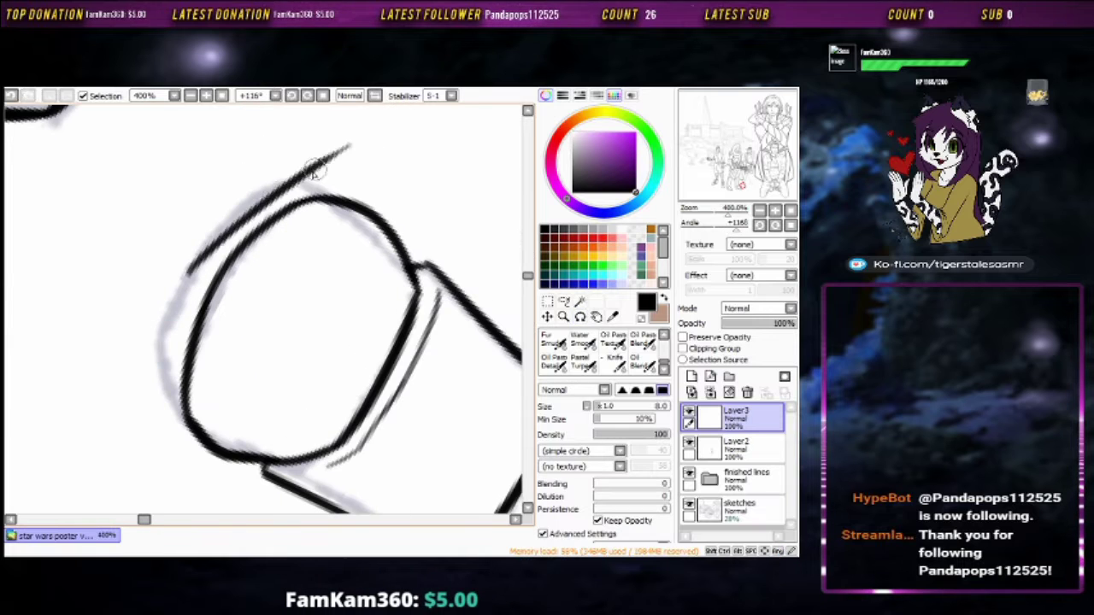
left_click_drag(328, 169, 149, 340)
mouse_move(206, 263)
left_mouse_down()
mouse_move(166, 435)
mouse_move(197, 267)
mouse_move(179, 357)
mouse_move(159, 390)
mouse_move(210, 445)
mouse_move(160, 377)
mouse_move(153, 347)
left_mouse_up()
key("e")
mouse_move(152, 435)
left_mouse_down()
mouse_move(139, 364)
mouse_move(205, 239)
left_mouse_up()
key("e")
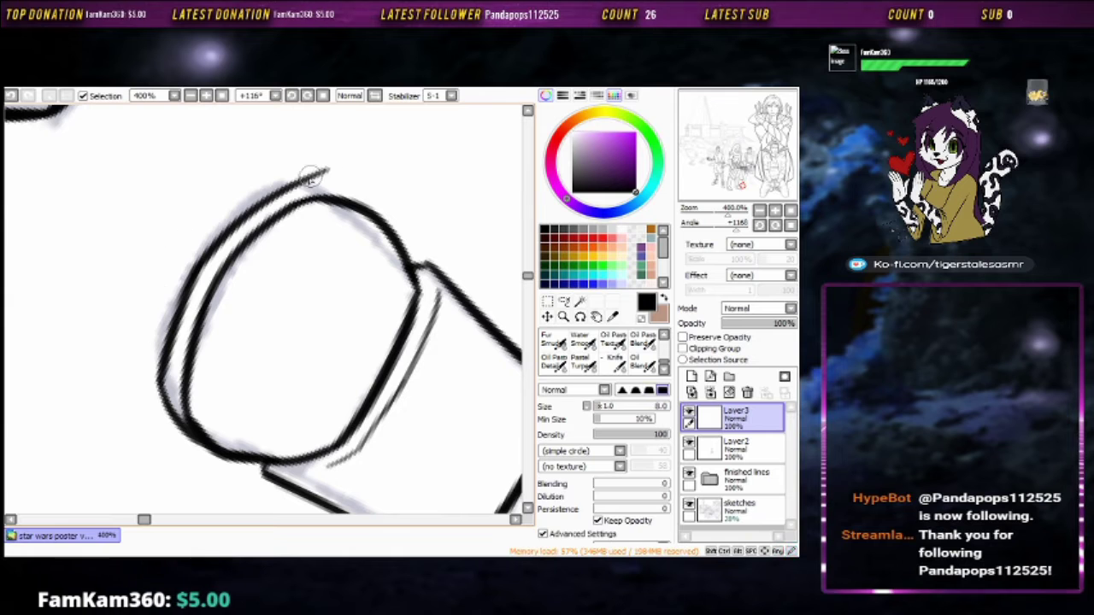
scroll(376, 231, "down", 4)
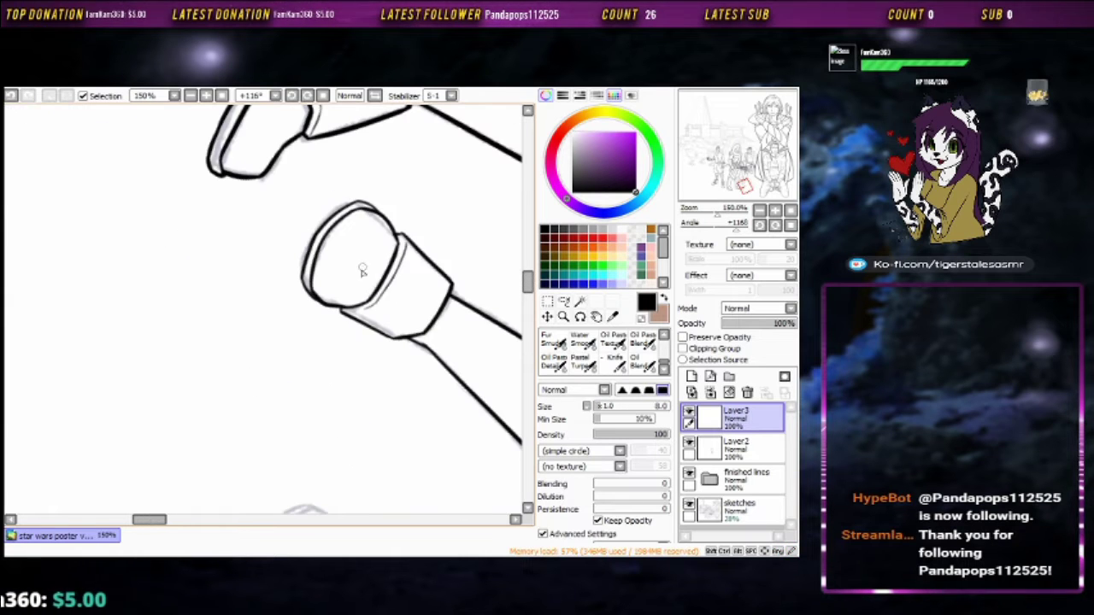
Ink the front and back edges of the second lower leg from the trouser hem toward its foot on Layer3
mouse_move(389, 242)
left_mouse_down()
mouse_move(371, 225)
mouse_move(359, 427)
mouse_move(371, 296)
mouse_move(447, 235)
mouse_move(458, 137)
left_mouse_up()
key("ctrl+e")
key("ctrl+z")
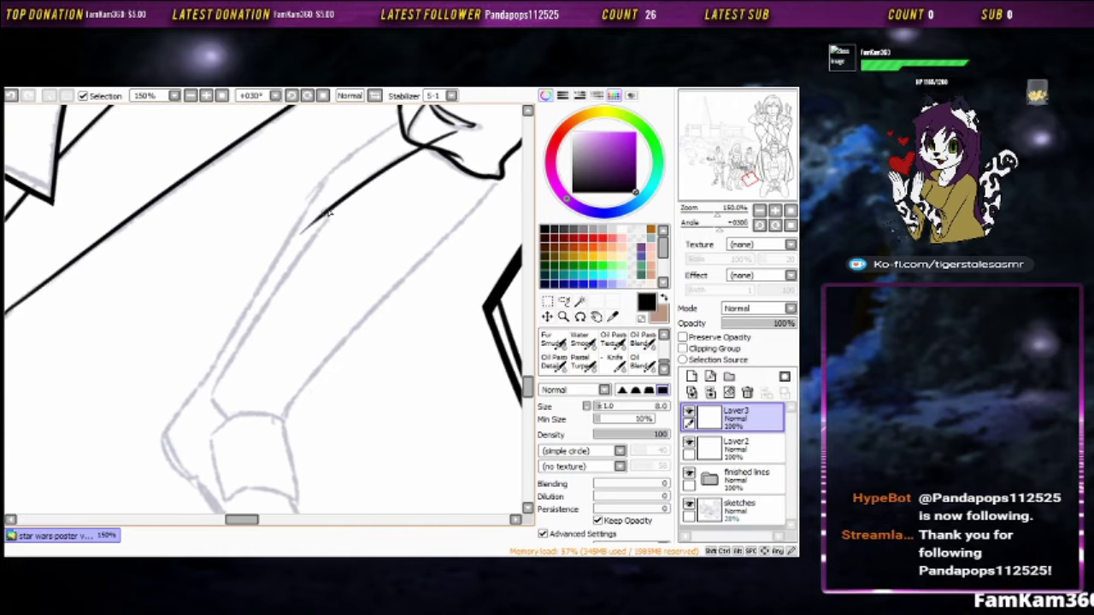
left_click_drag(328, 212, 351, 223)
left_click_drag(351, 224, 167, 427)
left_click_drag(324, 257, 205, 366)
left_click_drag(453, 170, 184, 374)
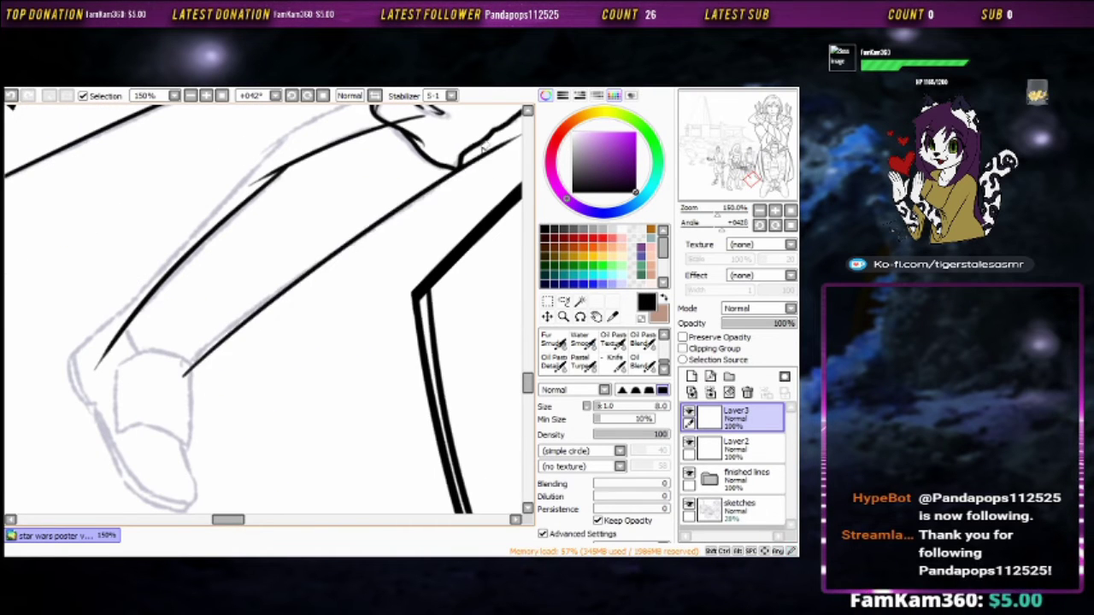
Clean up the ends of the second leg's lines where they meet the trouser hem
scroll(453, 175, "up", 3)
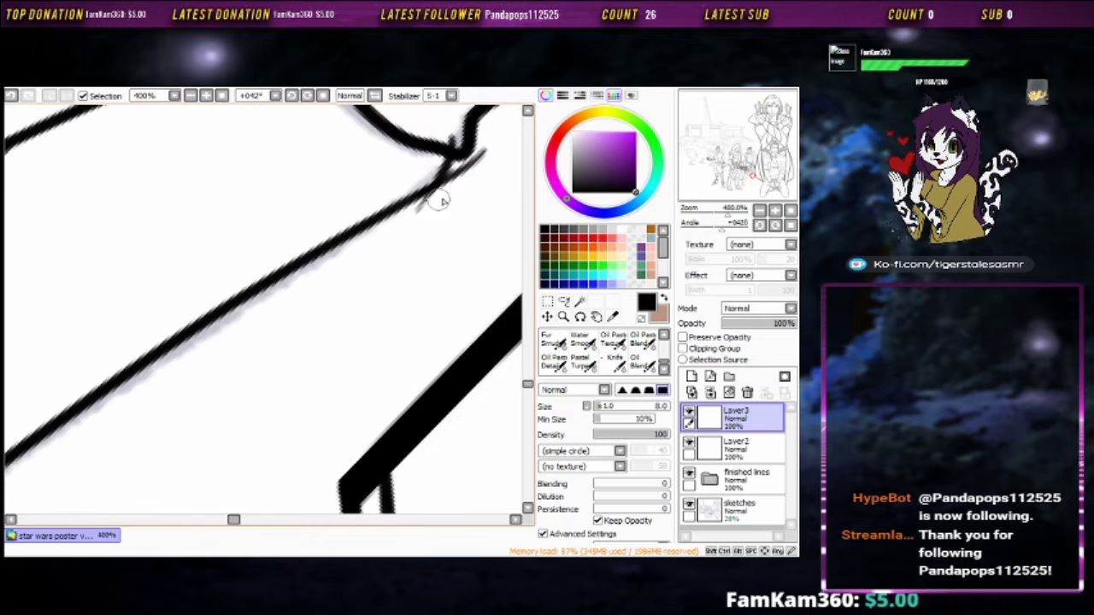
key("e")
scroll(459, 141, "down", 2)
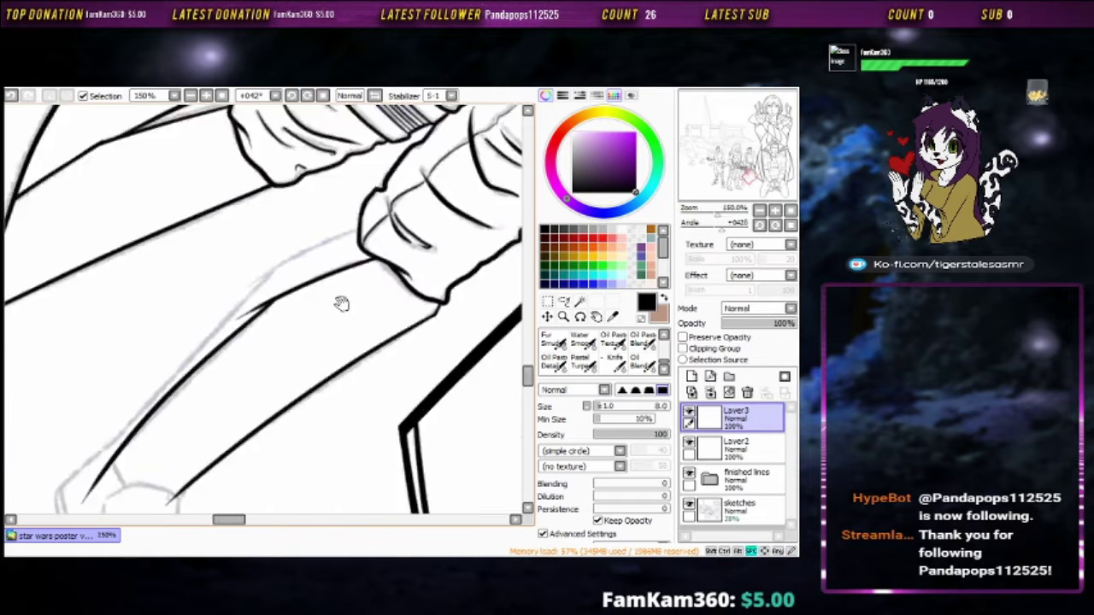
scroll(342, 302, "up", 3)
Ink a second contour line along the back of the second lower leg, running from the trouser hem toward the ankle
key("b")
scroll(348, 238, "down", 4)
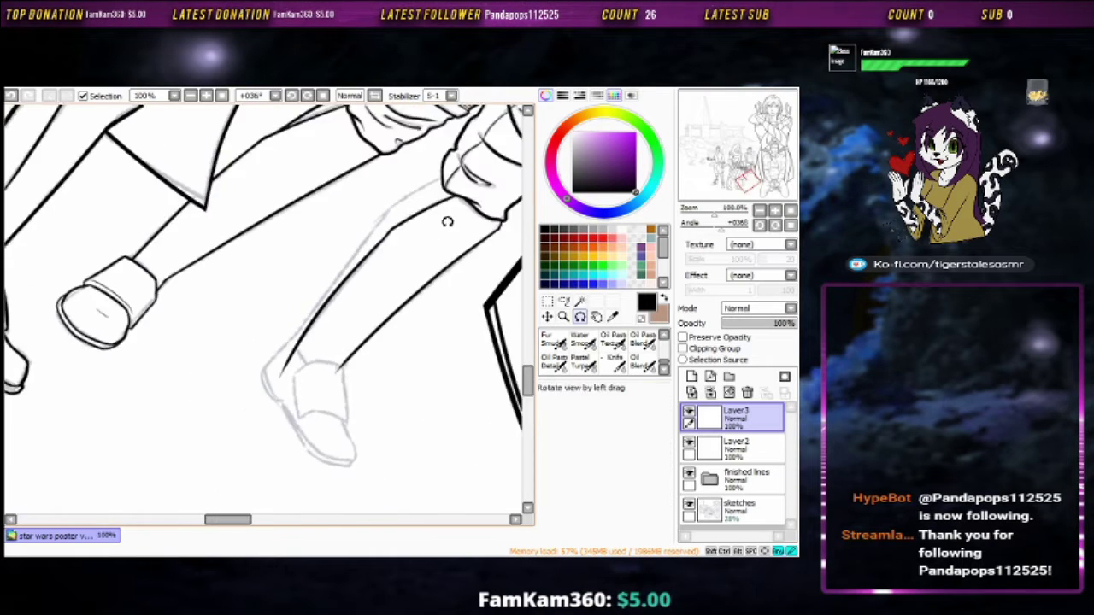
left_click_drag(403, 158, 309, 246)
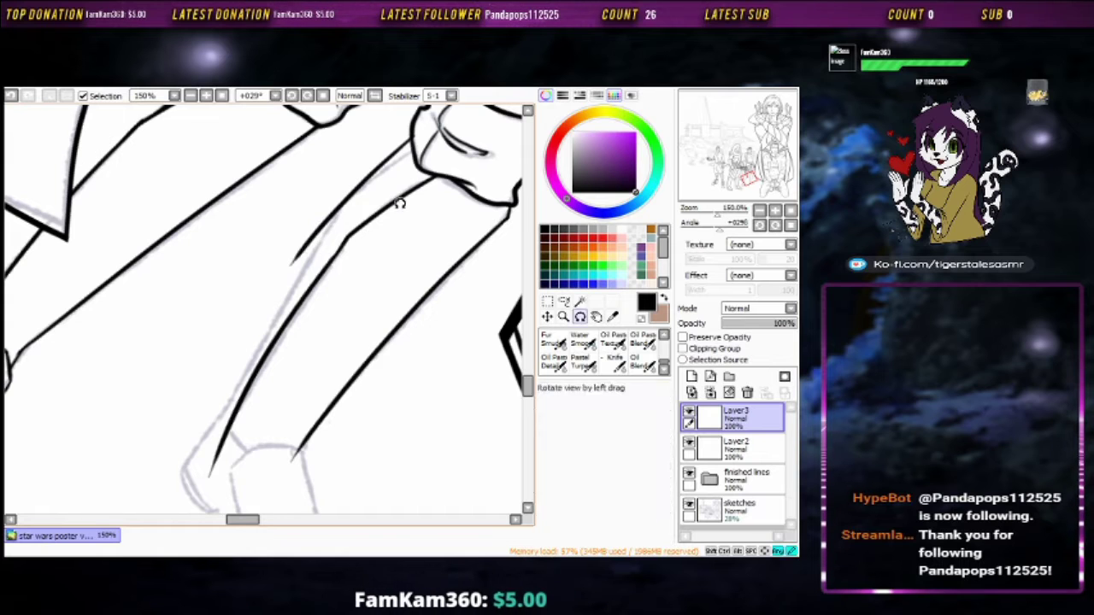
key("End")
mouse_move(195, 400)
left_mouse_down()
mouse_move(391, 194)
mouse_move(227, 332)
mouse_move(444, 188)
left_mouse_up()
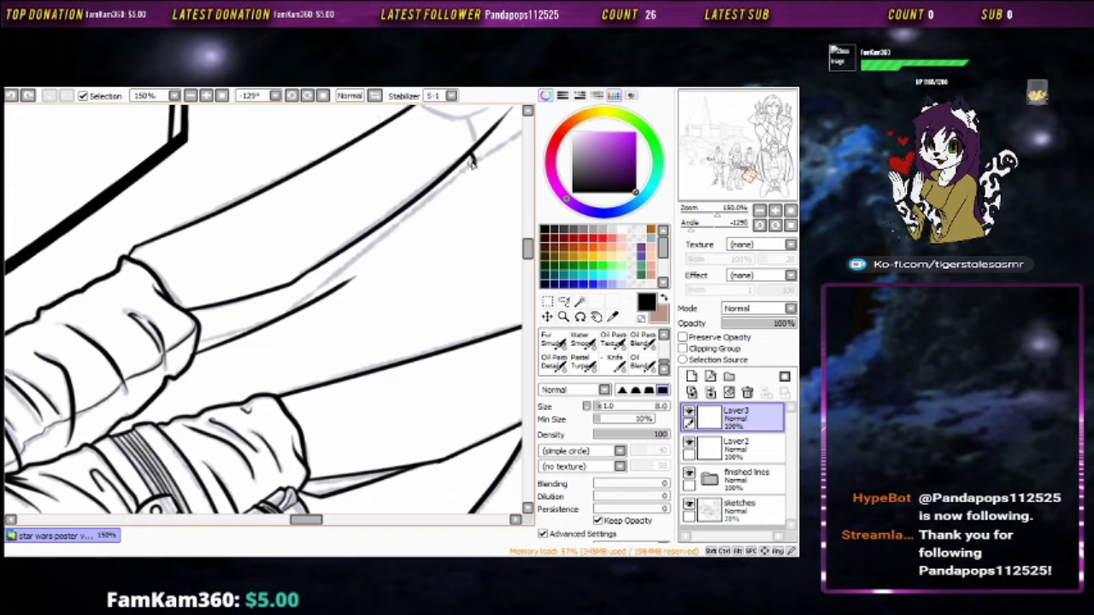
scroll(427, 257, "up", 3)
left_click_drag(396, 298, 227, 317)
Clean up the new calf line where it meets the trouser hem, erasing its excess ends
key("n")
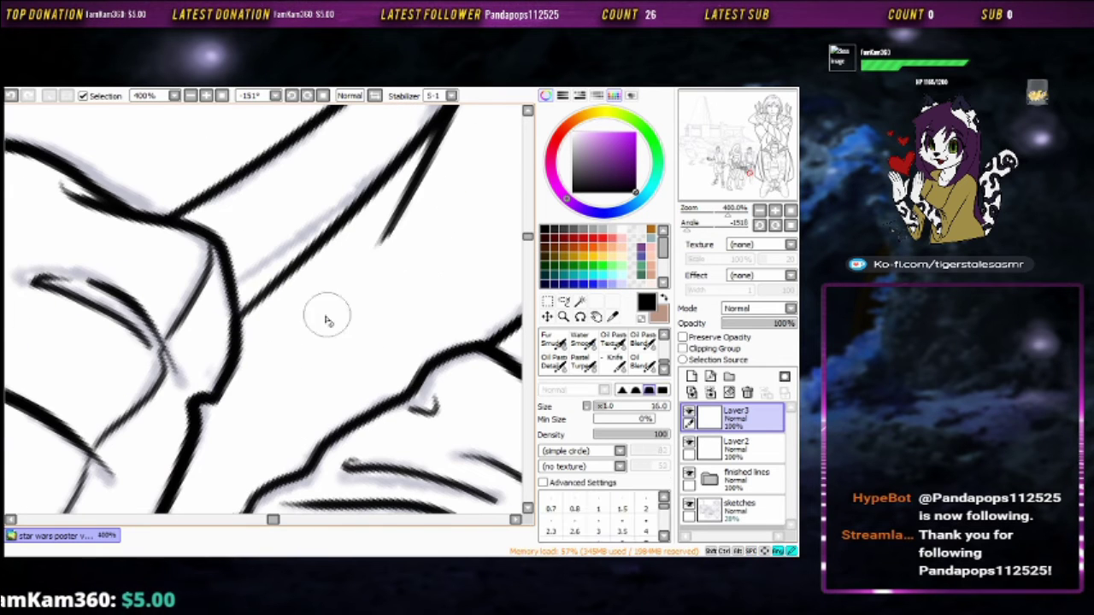
mouse_move(328, 312)
left_mouse_down()
mouse_move(370, 312)
mouse_move(341, 317)
mouse_move(322, 293)
left_mouse_up()
key("b")
mouse_move(289, 206)
left_mouse_down()
mouse_move(313, 180)
mouse_move(259, 163)
mouse_move(248, 202)
left_mouse_up()
key("n")
Ink the ankle end of the second leg and the closed instep panel of its boot
mouse_move(222, 267)
left_mouse_down()
mouse_move(255, 214)
mouse_move(385, 249)
mouse_move(287, 219)
left_mouse_up()
left_click_drag(287, 219, 255, 468)
key("ctrl+z")
mouse_move(317, 354)
left_mouse_down()
mouse_move(336, 288)
mouse_move(421, 195)
left_mouse_up()
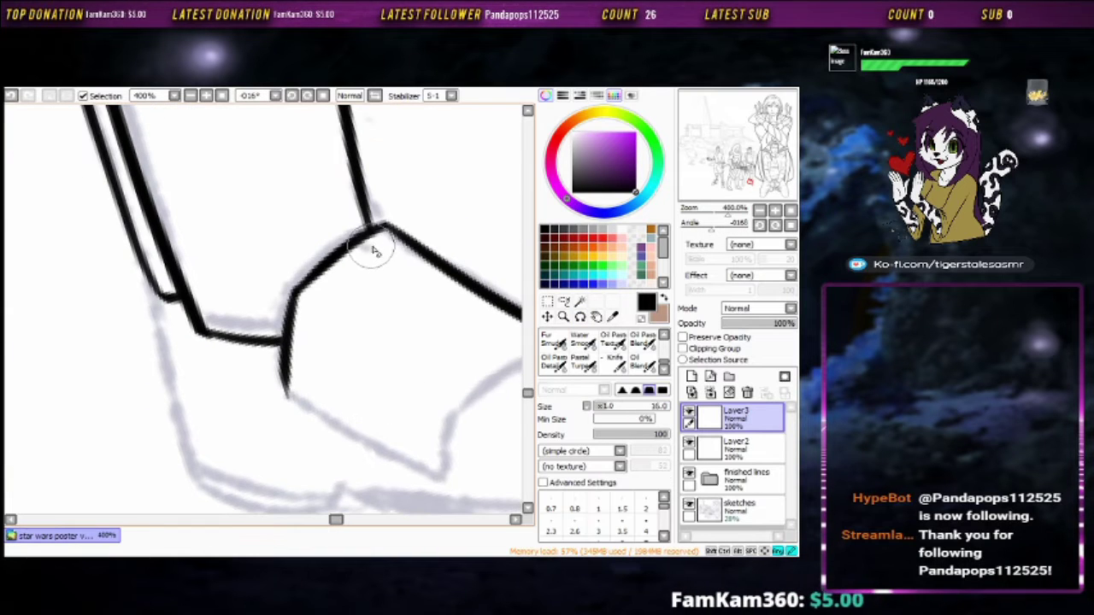
mouse_move(367, 239)
left_mouse_down()
mouse_move(320, 263)
mouse_move(452, 225)
mouse_move(410, 213)
left_mouse_up()
mouse_move(314, 200)
left_mouse_down()
mouse_move(186, 346)
mouse_move(256, 372)
mouse_move(282, 466)
mouse_move(356, 325)
left_mouse_up()
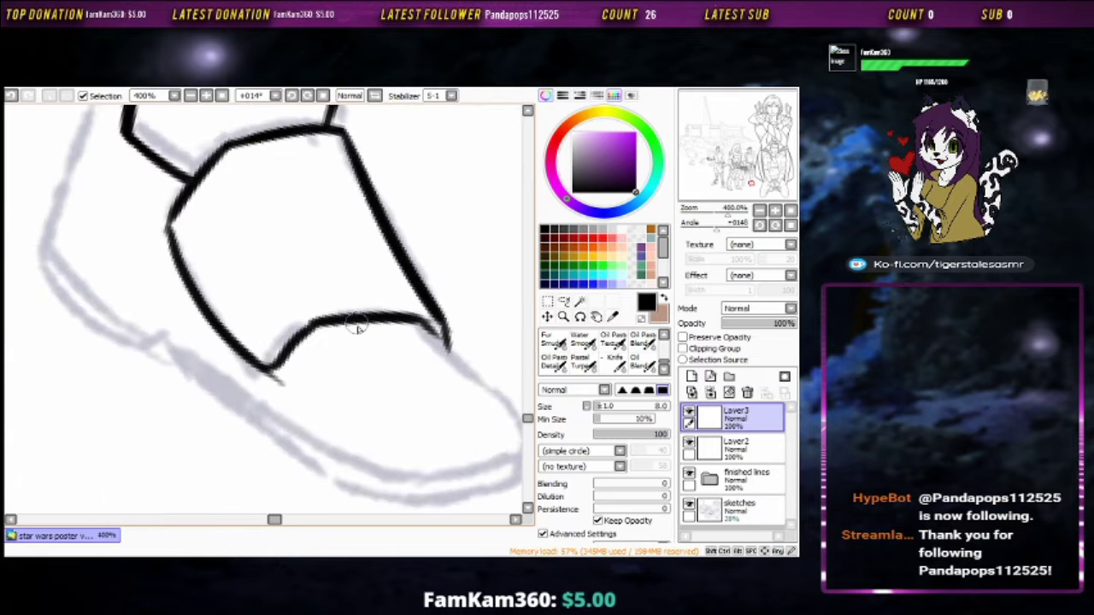
left_click_drag(278, 384, 330, 288)
Ink the heel and toe outline of the second boot around the instep panel
mouse_move(329, 333)
left_mouse_down()
mouse_move(521, 370)
mouse_move(534, 394)
left_mouse_up()
key("ctrl+z")
mouse_move(380, 248)
left_mouse_down()
mouse_move(320, 390)
mouse_move(391, 188)
mouse_move(395, 205)
left_mouse_up()
mouse_move(396, 205)
left_mouse_down()
mouse_move(399, 243)
mouse_move(308, 414)
mouse_move(376, 282)
mouse_move(295, 417)
mouse_move(365, 207)
mouse_move(438, 335)
mouse_move(442, 478)
mouse_move(514, 559)
left_mouse_up()
left_click_drag(229, 294, 323, 416)
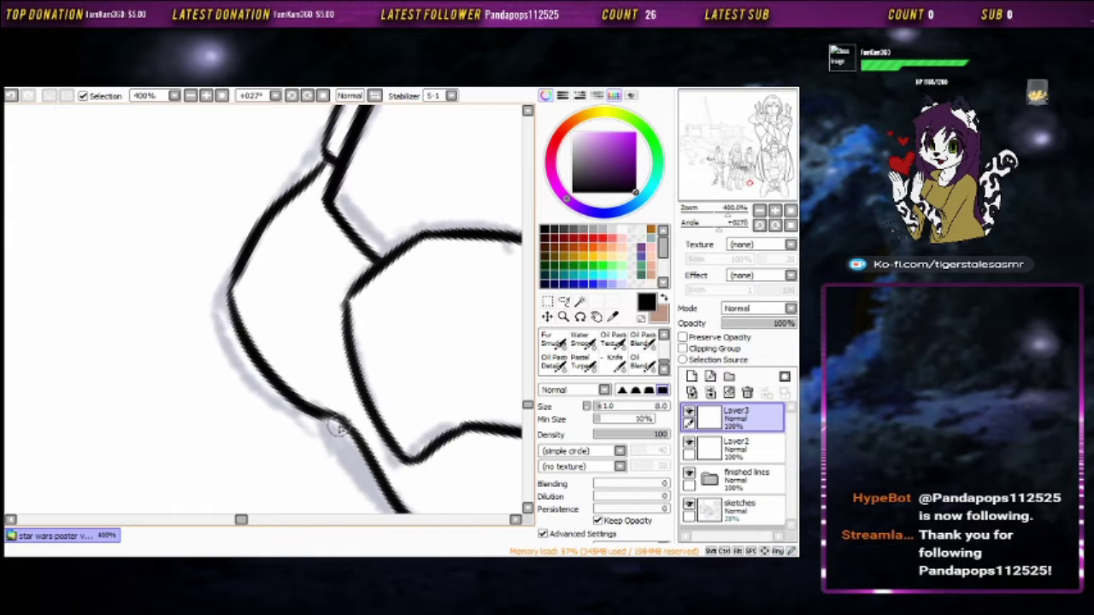
left_click_drag(219, 295, 282, 256)
mouse_move(419, 162)
left_mouse_down()
mouse_move(282, 257)
mouse_move(402, 249)
left_mouse_up()
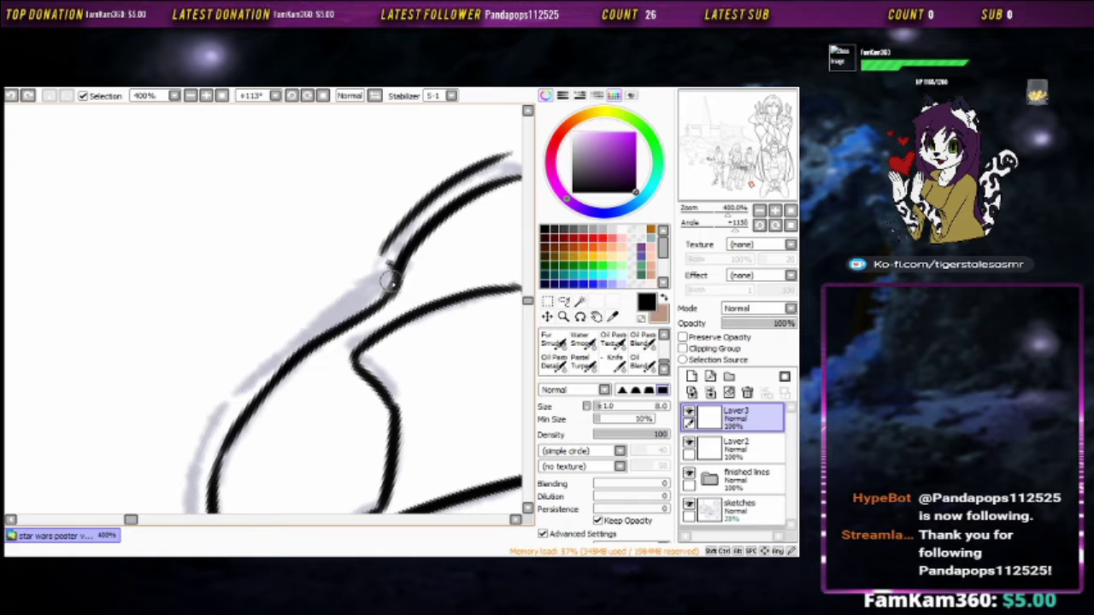
Ink the outer sole line of the second boot from toe to heel, parallel to its lower edge
left_click_drag(372, 291, 419, 243)
left_click_drag(307, 304, 363, 265)
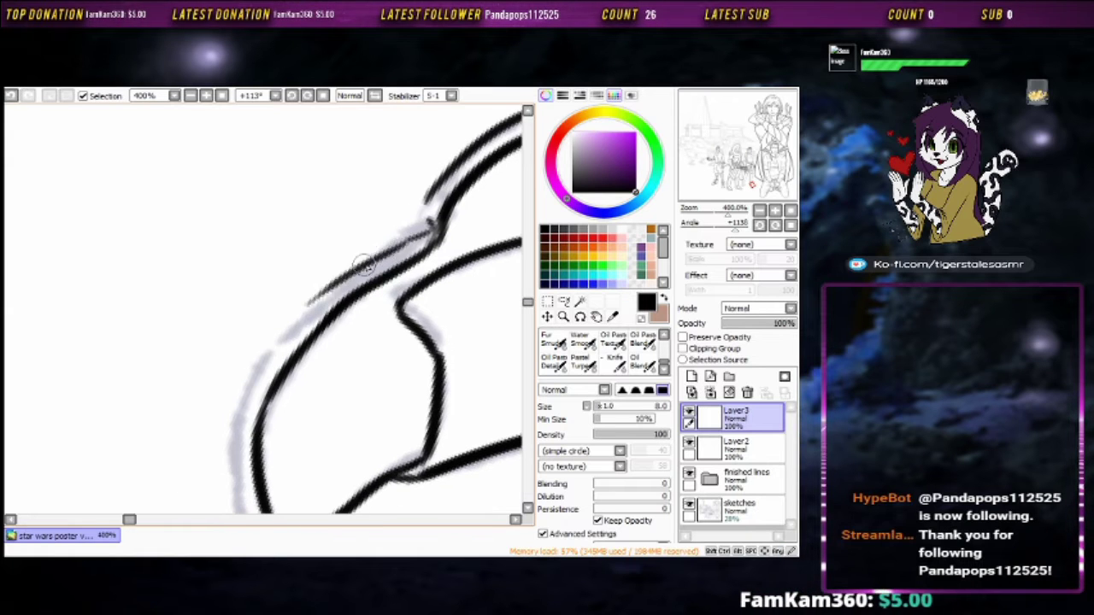
left_click_drag(232, 427, 317, 244)
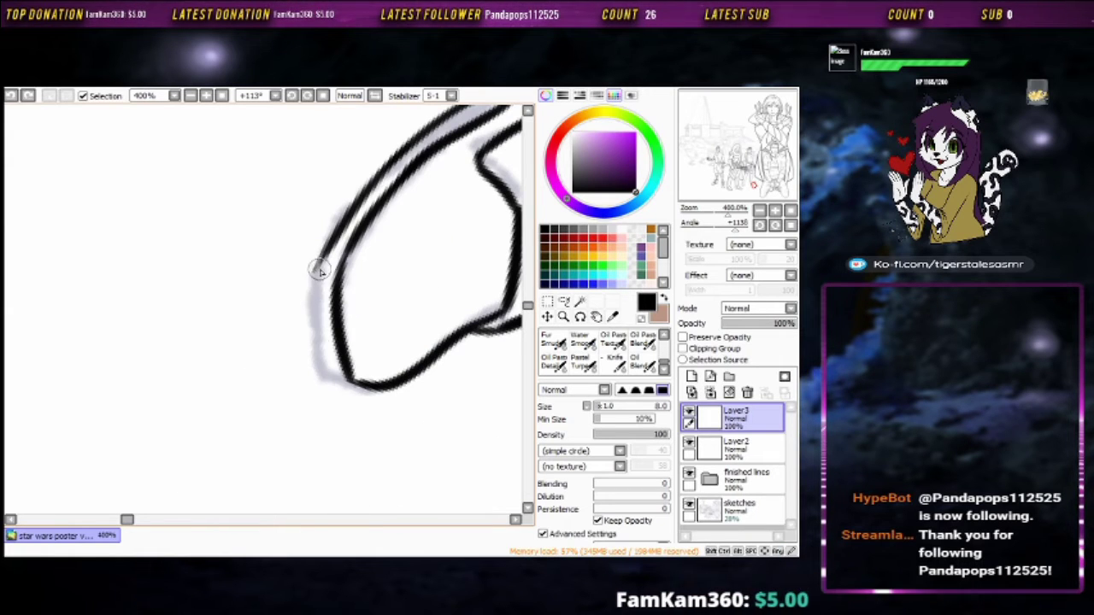
mouse_move(335, 412)
left_mouse_down()
mouse_move(339, 210)
mouse_move(329, 229)
mouse_move(366, 298)
mouse_move(376, 368)
left_mouse_up()
mouse_move(322, 218)
left_mouse_down()
mouse_move(409, 293)
mouse_move(428, 349)
mouse_move(445, 263)
mouse_move(339, 174)
left_mouse_up()
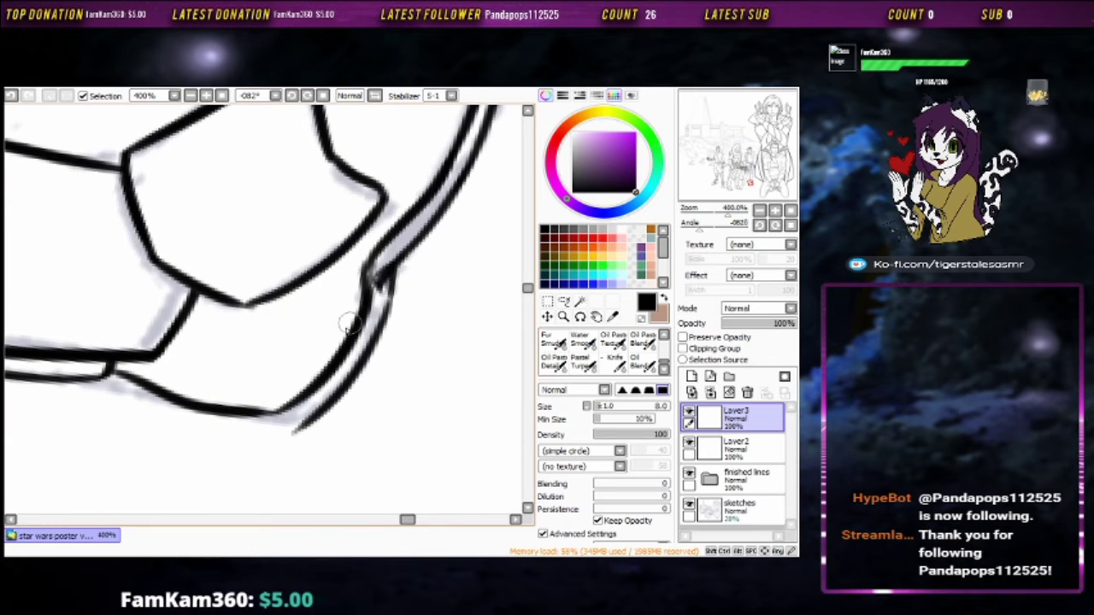
scroll(288, 447, "down", 6)
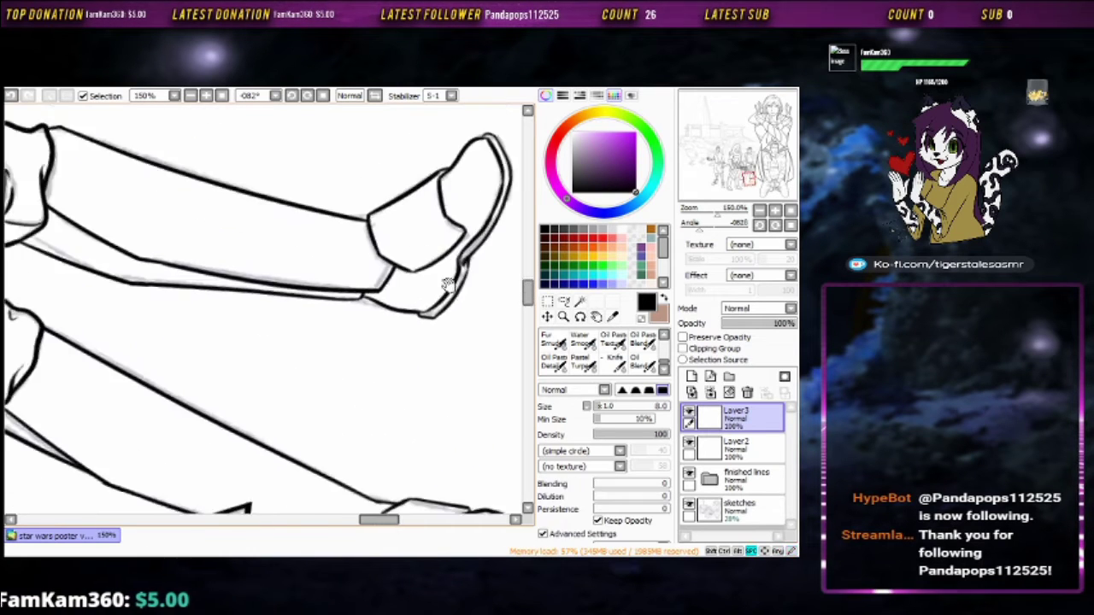
Ink the sleeve, elbow and wrist outlines of the arm beside the torso and erase the overshooting ends
scroll(318, 387, "up", 4)
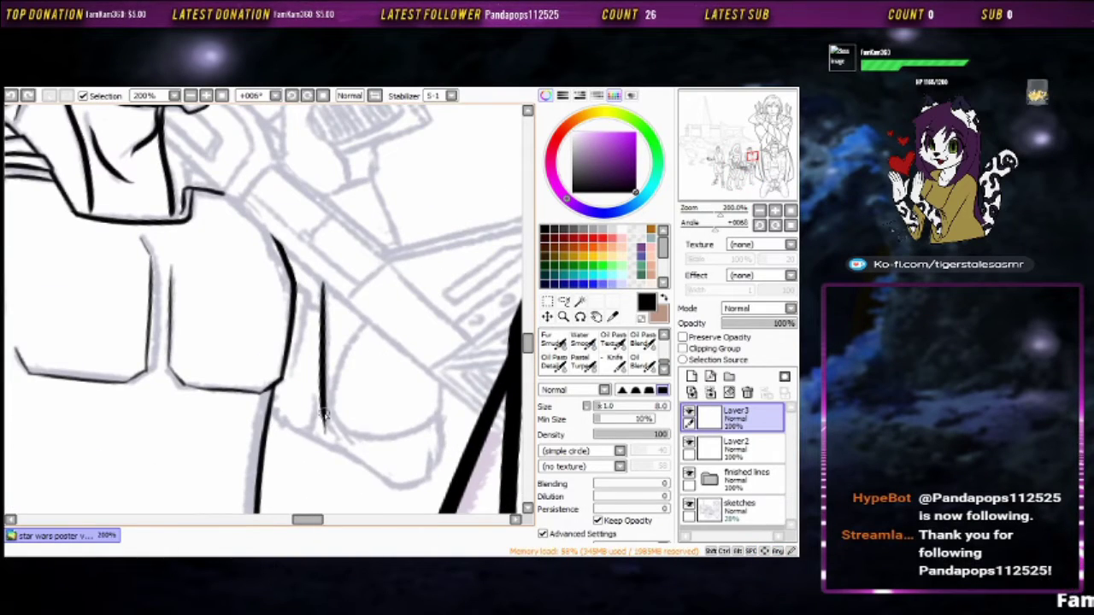
left_click_drag(330, 418, 422, 251)
left_click_drag(446, 388, 388, 336)
left_click_drag(358, 274, 409, 393)
left_click_drag(372, 248, 406, 342)
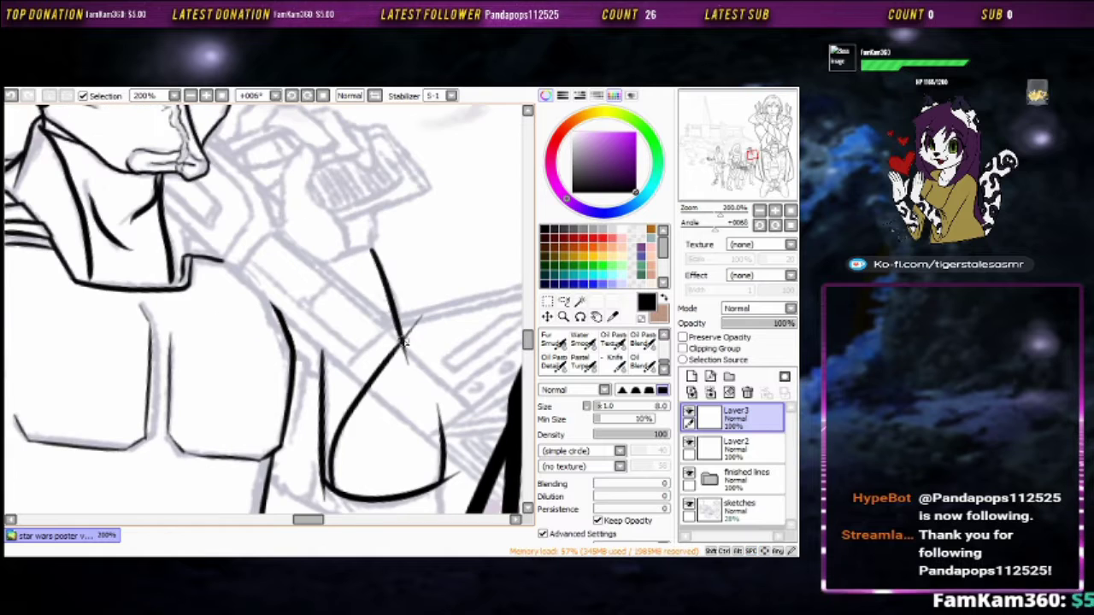
left_click_drag(370, 249, 320, 270)
left_click_drag(320, 279, 362, 242)
key("e")
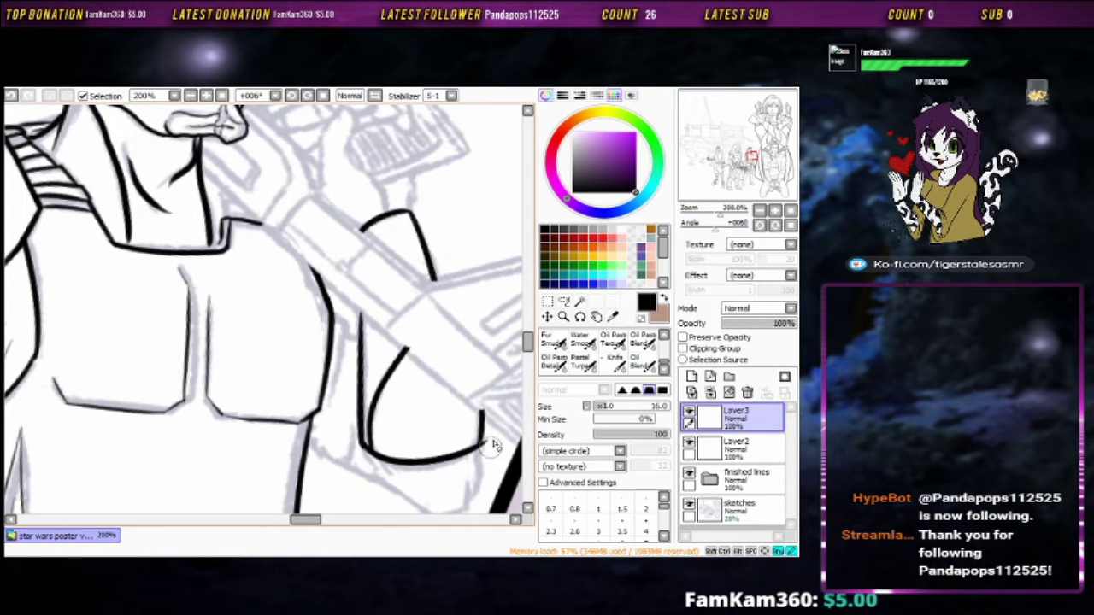
Ink the sleeve edge and fabric folds between the torso's side and the gun-holding arm
key("b")
scroll(377, 257, "up", 2)
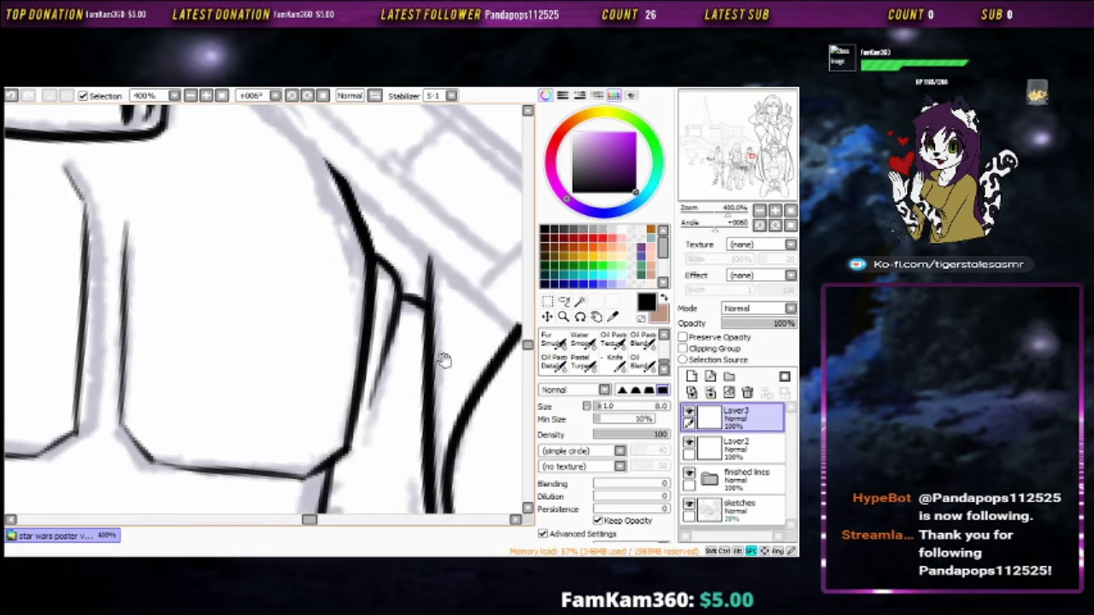
left_click_drag(444, 360, 487, 172)
left_click_drag(459, 293, 453, 362)
mouse_move(428, 263)
left_mouse_down()
mouse_move(398, 354)
mouse_move(386, 340)
left_mouse_up()
left_click_drag(381, 324, 427, 266)
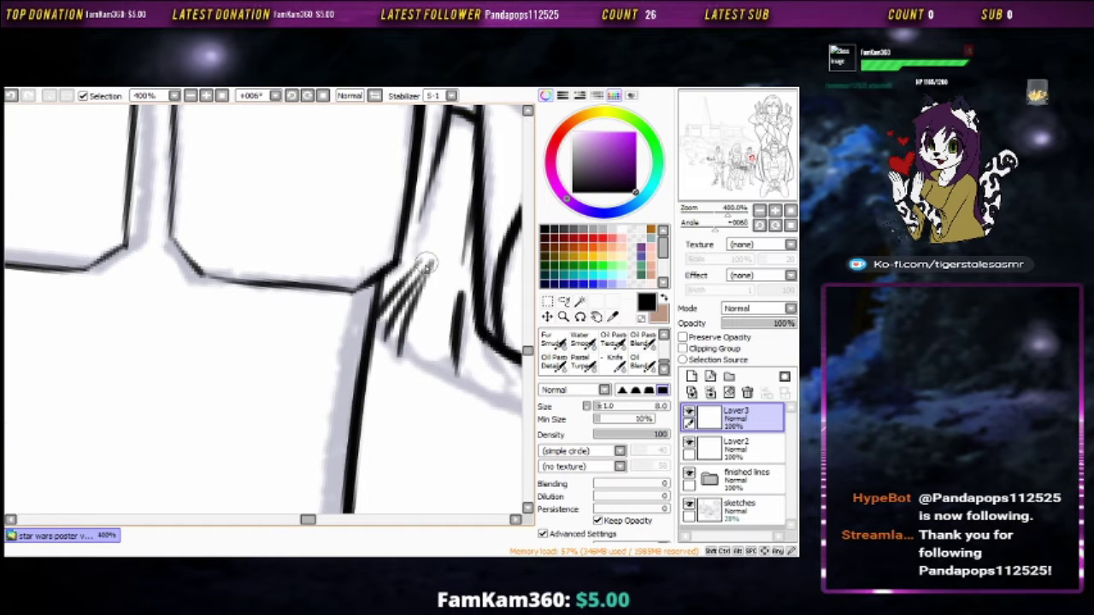
mouse_move(426, 358)
left_mouse_down()
mouse_move(379, 244)
mouse_move(367, 354)
left_mouse_up()
mouse_move(372, 257)
left_mouse_down()
mouse_move(378, 384)
mouse_move(438, 248)
mouse_move(403, 351)
left_mouse_up()
left_click_drag(459, 284, 431, 362)
left_click_drag(475, 246, 462, 323)
mouse_move(462, 323)
left_mouse_down()
mouse_move(405, 376)
mouse_move(386, 427)
left_mouse_up()
left_click_drag(386, 428, 383, 366)
Ink the thumb and wrist contours of the hand gripping the gun
mouse_move(443, 435)
left_mouse_down()
mouse_move(378, 316)
mouse_move(416, 253)
mouse_move(338, 430)
left_mouse_up()
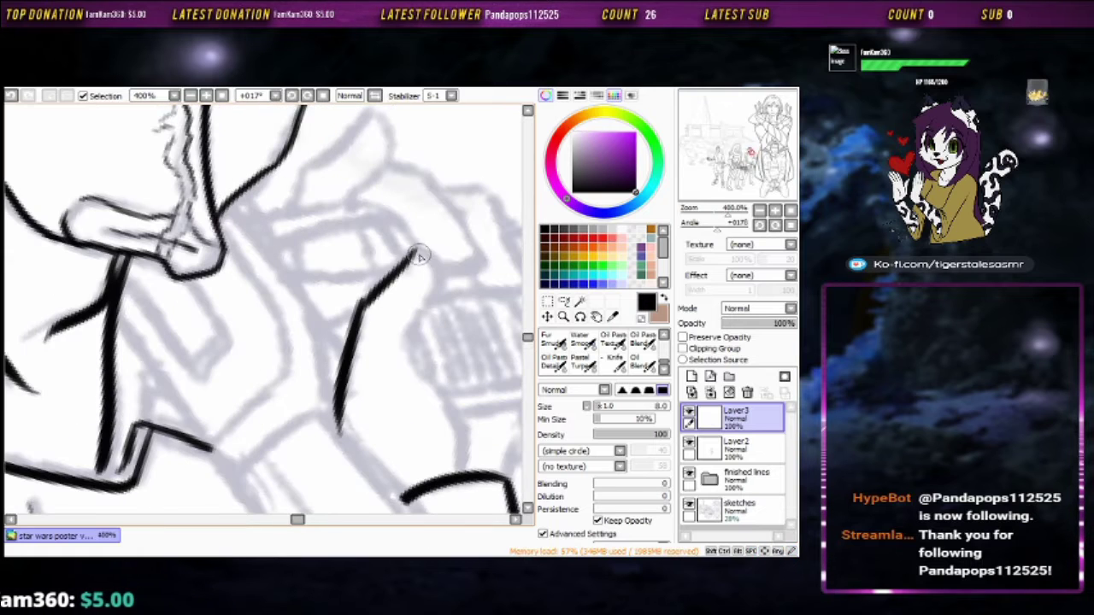
left_click_drag(428, 386, 473, 451)
left_click_drag(446, 385, 425, 385)
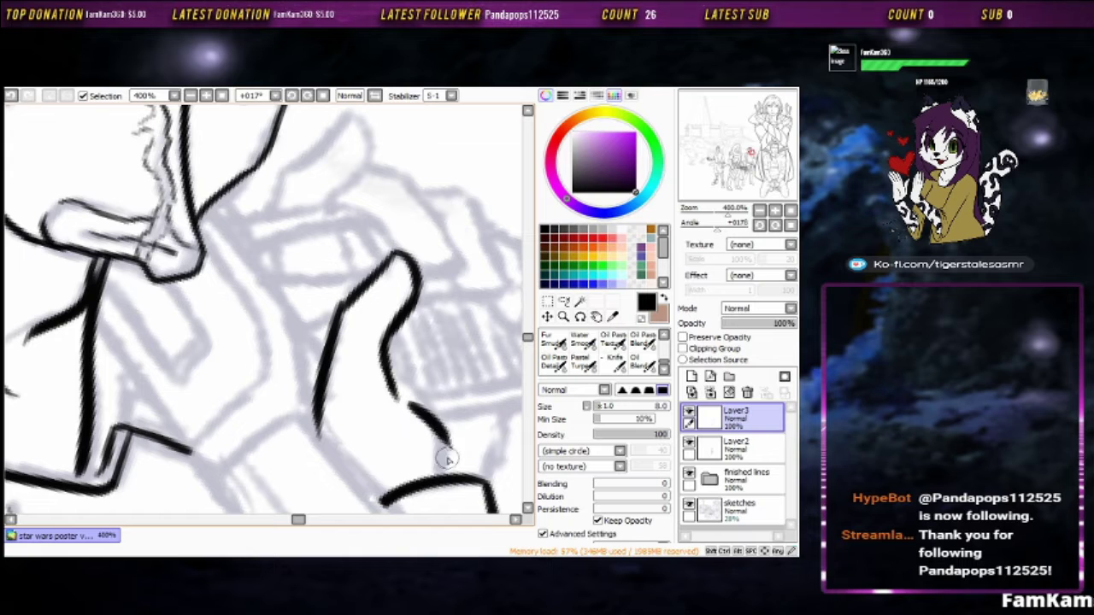
Ink the raised index finger and the curled fingers of the gun-holding hand
scroll(416, 371, "up", 3)
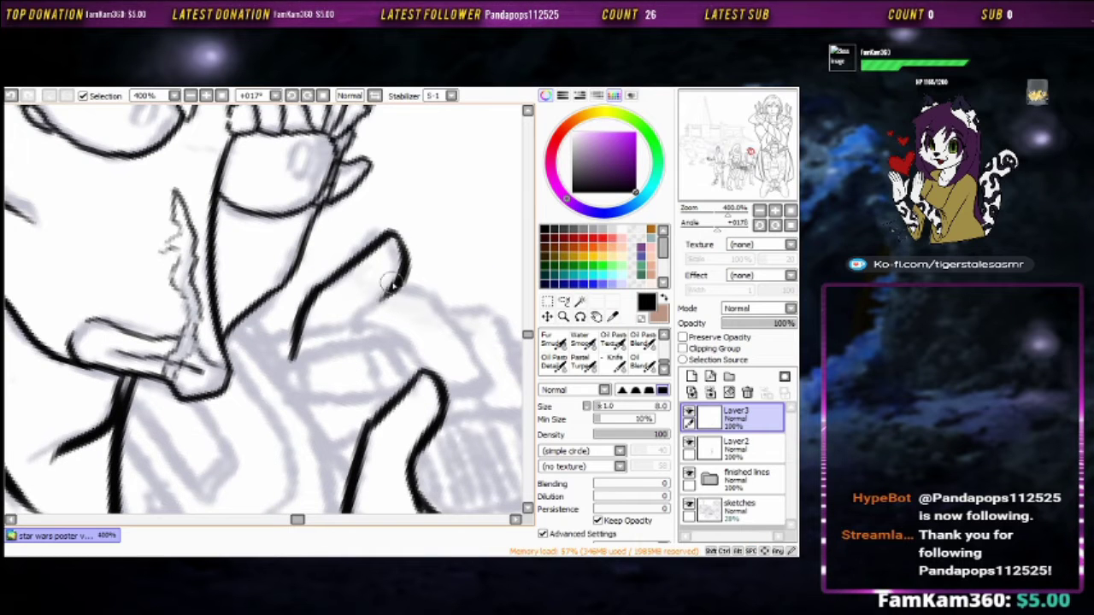
left_click_drag(382, 296, 318, 300)
left_click_drag(340, 301, 428, 401)
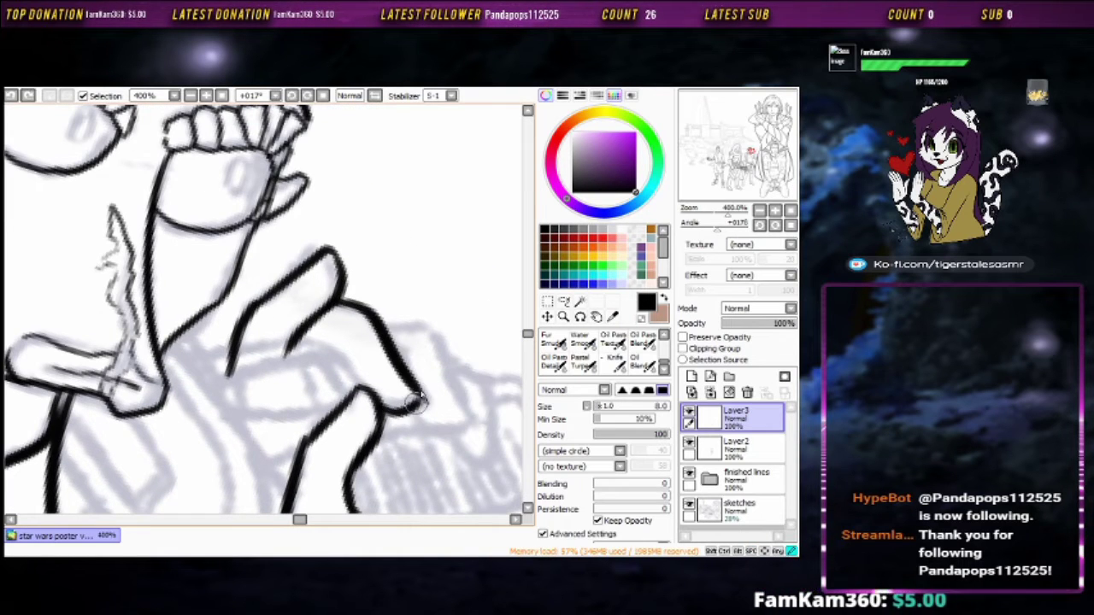
left_click_drag(291, 351, 312, 341)
left_click_drag(361, 391, 267, 361)
mouse_move(295, 299)
left_mouse_down()
mouse_move(353, 313)
mouse_move(371, 378)
mouse_move(334, 396)
mouse_move(380, 392)
left_mouse_up()
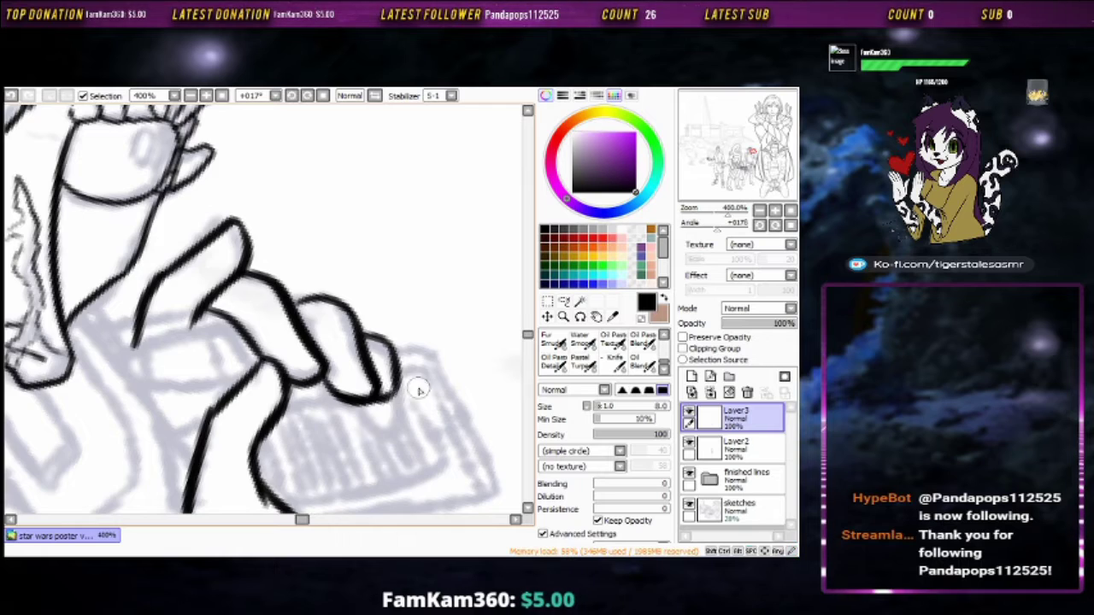
left_click_drag(419, 391, 381, 368)
mouse_move(398, 317)
left_mouse_down()
mouse_move(432, 322)
mouse_move(317, 299)
mouse_move(274, 361)
mouse_move(282, 368)
left_mouse_up()
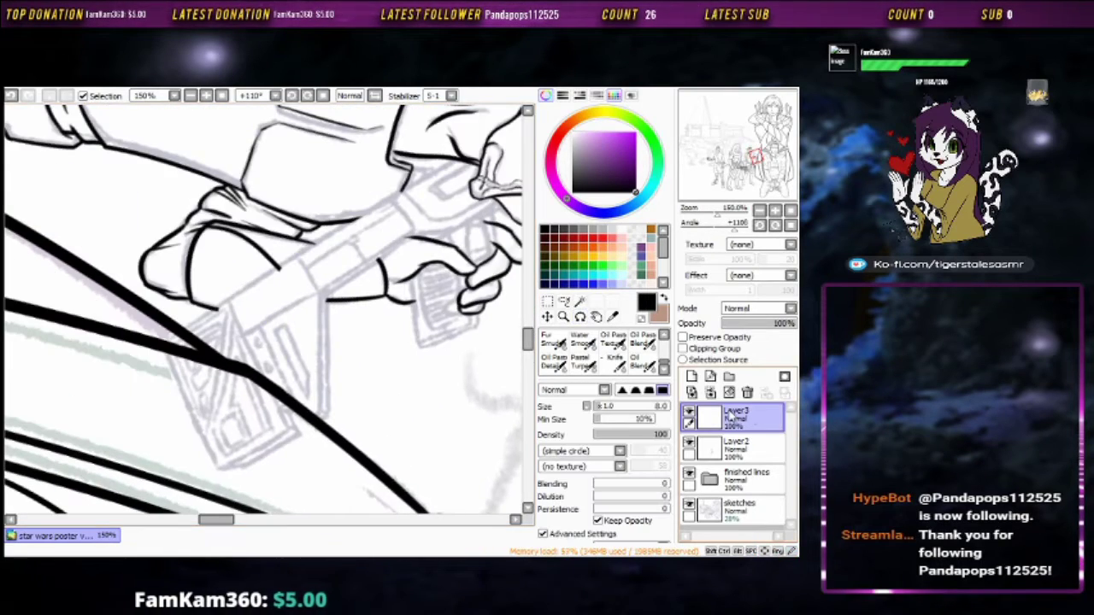
Merge Layer3 into Layer2 and hide the finished lines folder
left_click(729, 393)
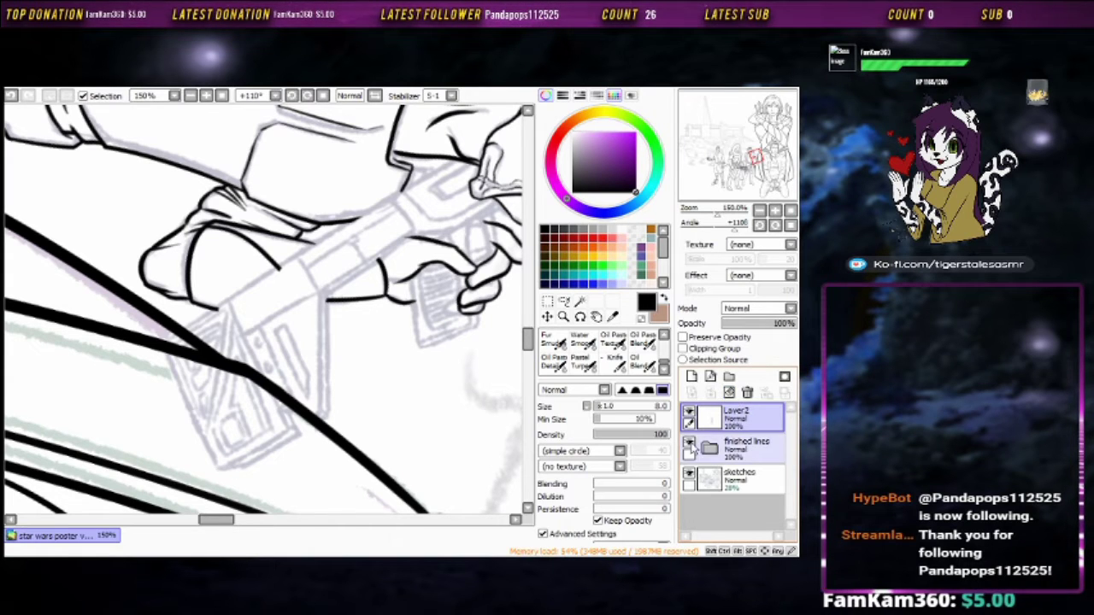
left_click(689, 444)
Dim Layer2 to 28% opacity and add a new layer above it
key("Home")
scroll(405, 364, "down", 3)
scroll(406, 363, "up", 3)
left_click_drag(376, 342, 393, 323)
left_click(691, 377)
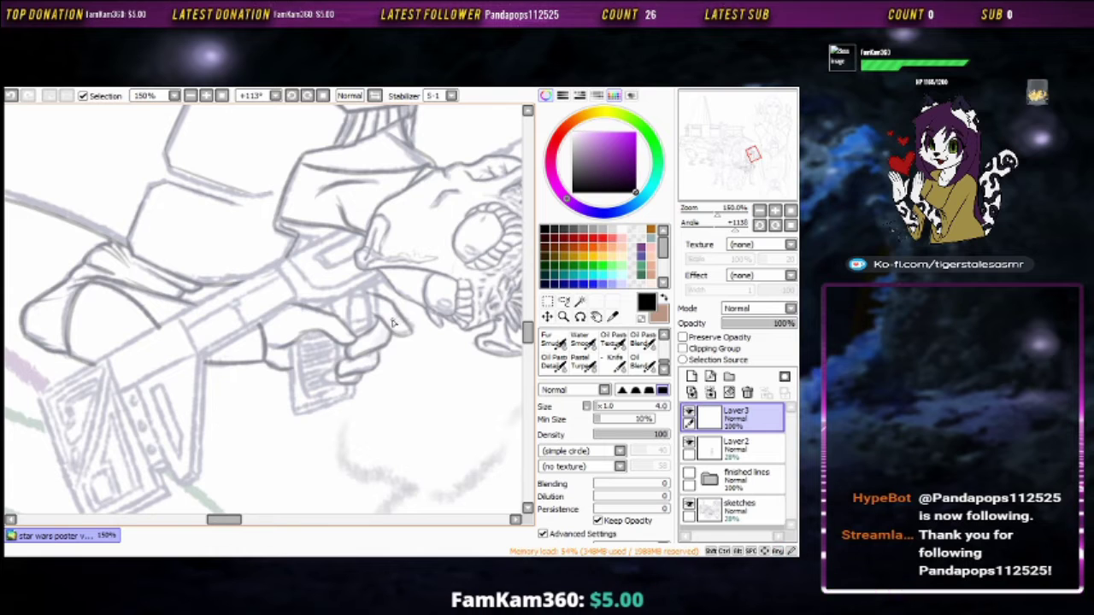
scroll(235, 336, "down", 1)
left_click_drag(235, 336, 496, 218)
left_click(511, 227, "shift")
key("ctrl+z")
Draw one straight size 3 line along the gun's entire upper edge and fit it to the sketch with a transform
scroll(444, 248, "up", 2)
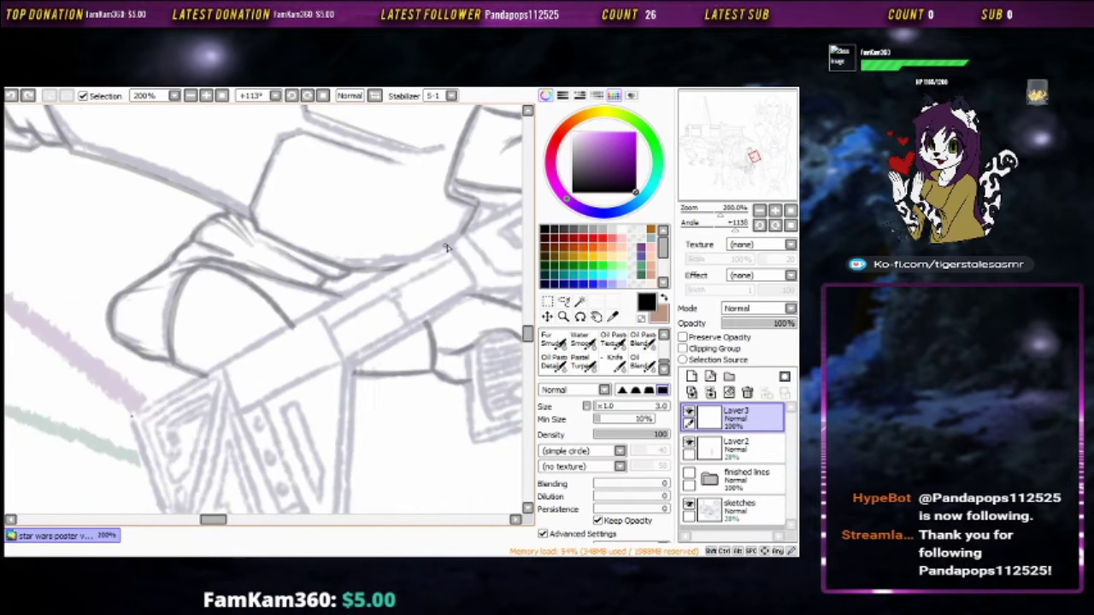
scroll(461, 240, "down", 2)
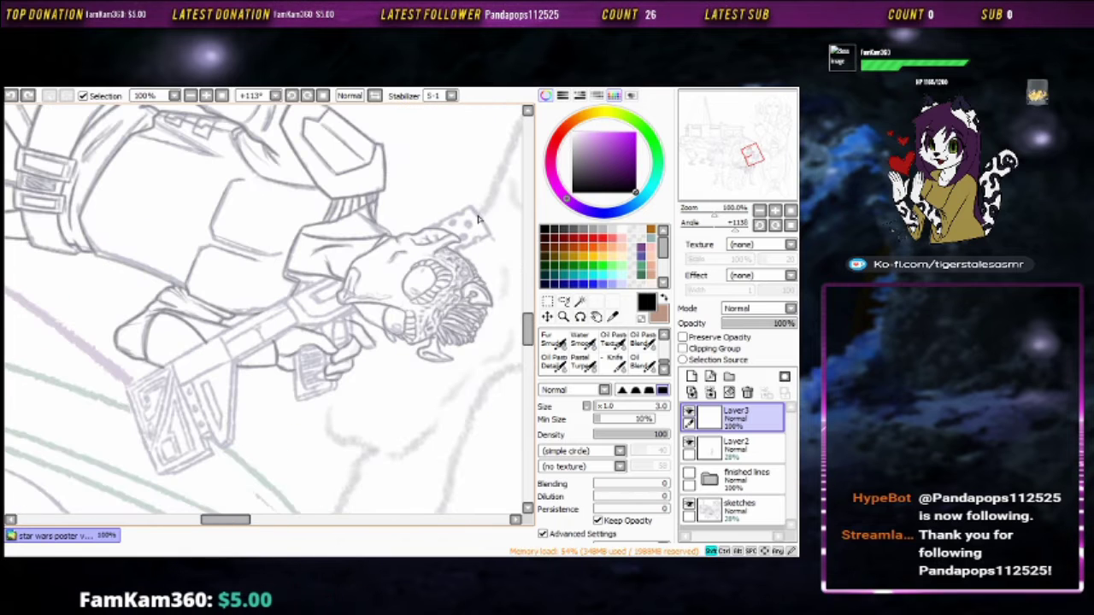
left_click(481, 204, "shift")
key("ctrl+t")
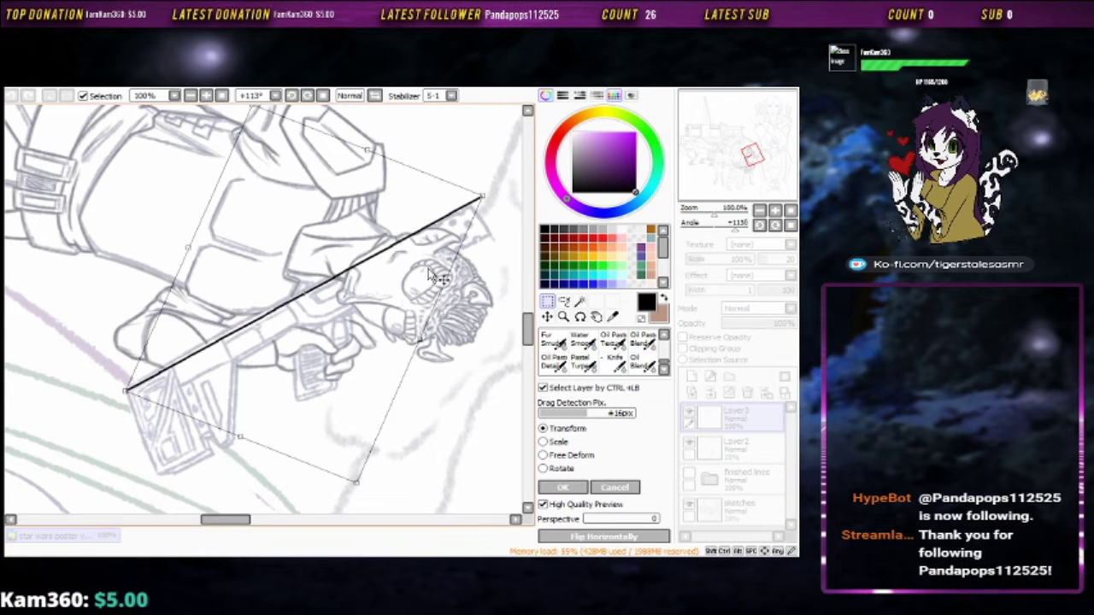
key("Return")
Draw straight cross lines over the gun marking both ends of the stock, the body divisions and the muzzle
left_click_drag(185, 383, 302, 363)
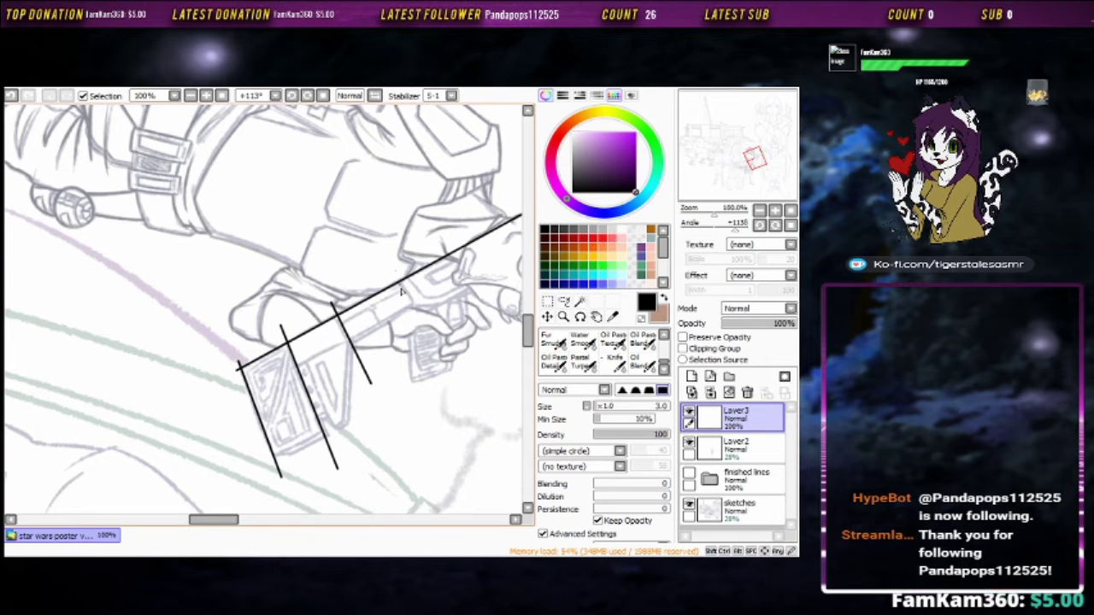
left_click_drag(439, 322, 309, 377)
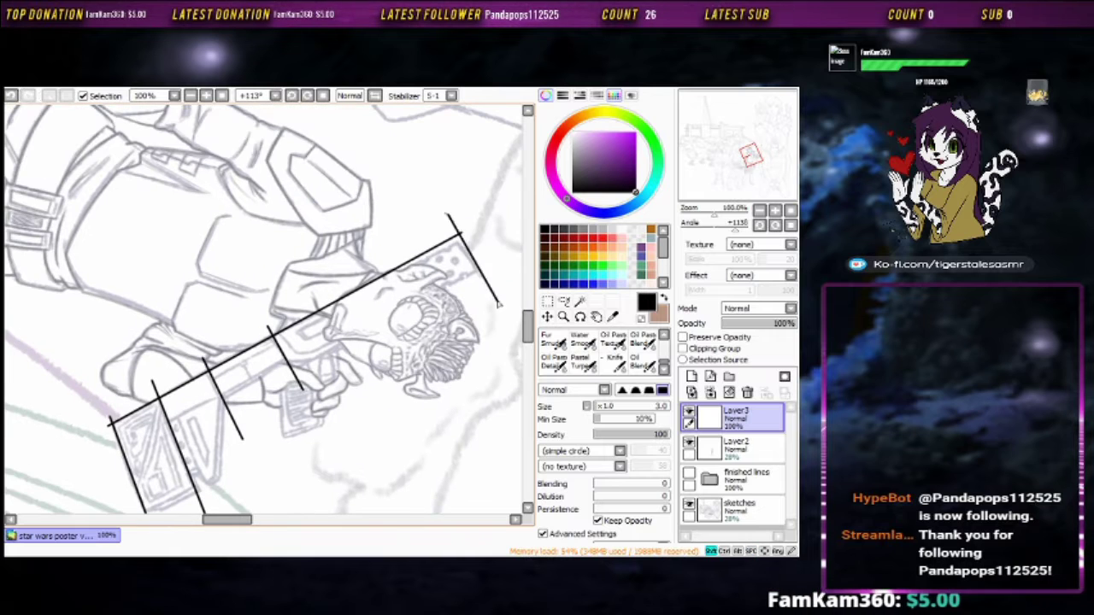
scroll(425, 273, "down", 2)
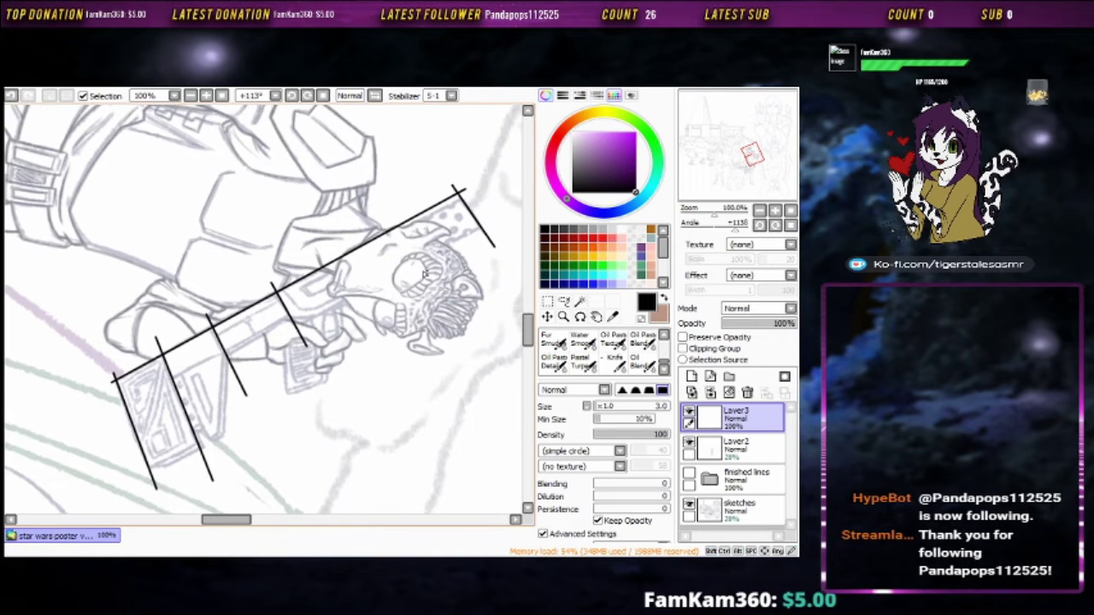
Draw straight lines along the lower edges of the gun's barrel and body, parallel to the upper edge line
left_click_drag(373, 278, 481, 212)
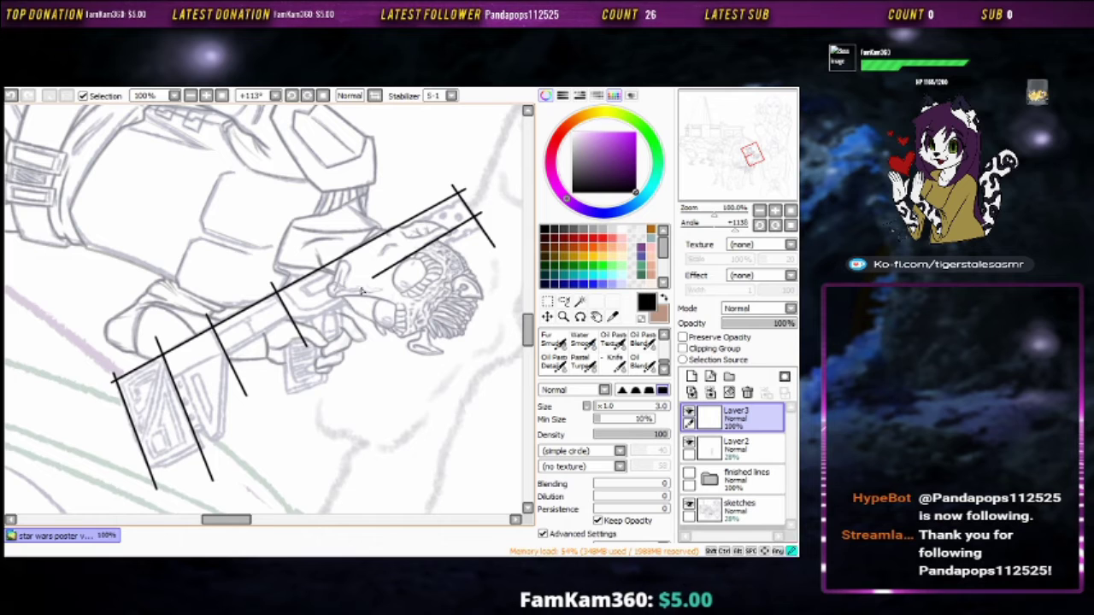
left_click_drag(359, 295, 147, 399)
left_click_drag(224, 353, 225, 466)
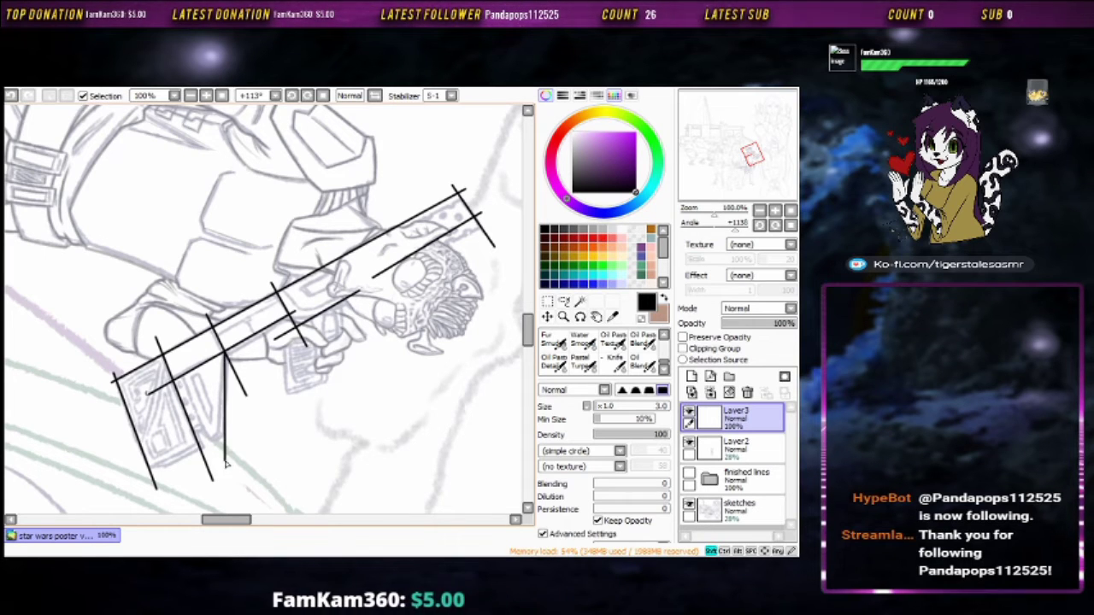
mouse_move(245, 428)
left_mouse_down()
mouse_move(256, 420)
mouse_move(220, 418)
left_mouse_up()
left_click_drag(329, 360, 233, 408)
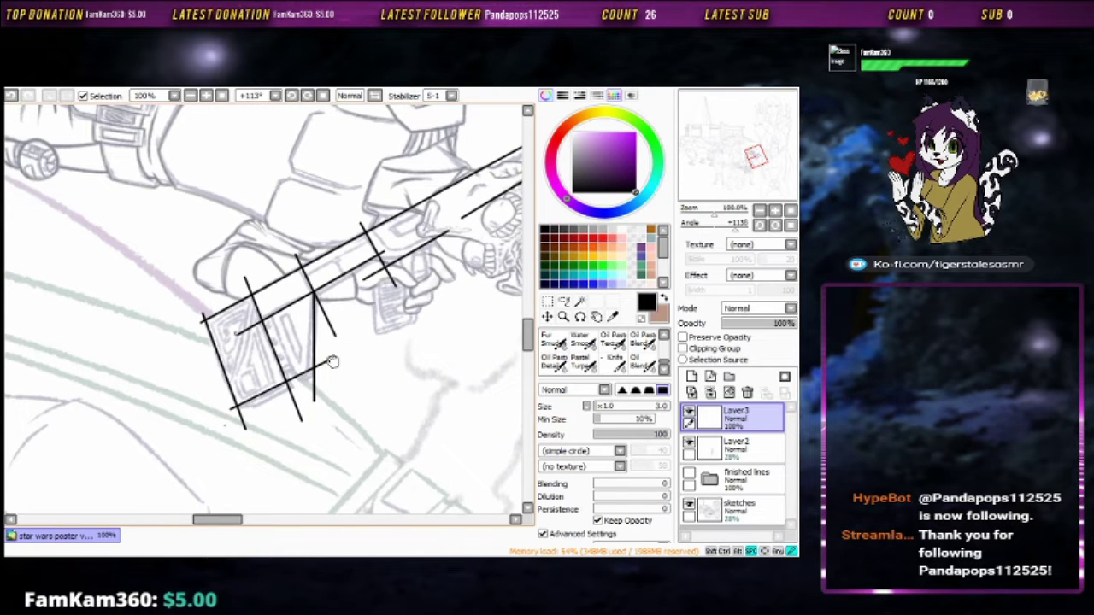
left_click_drag(390, 295, 376, 327)
key("ctrl+z")
key("ctrl+z")
key("ctrl+z")
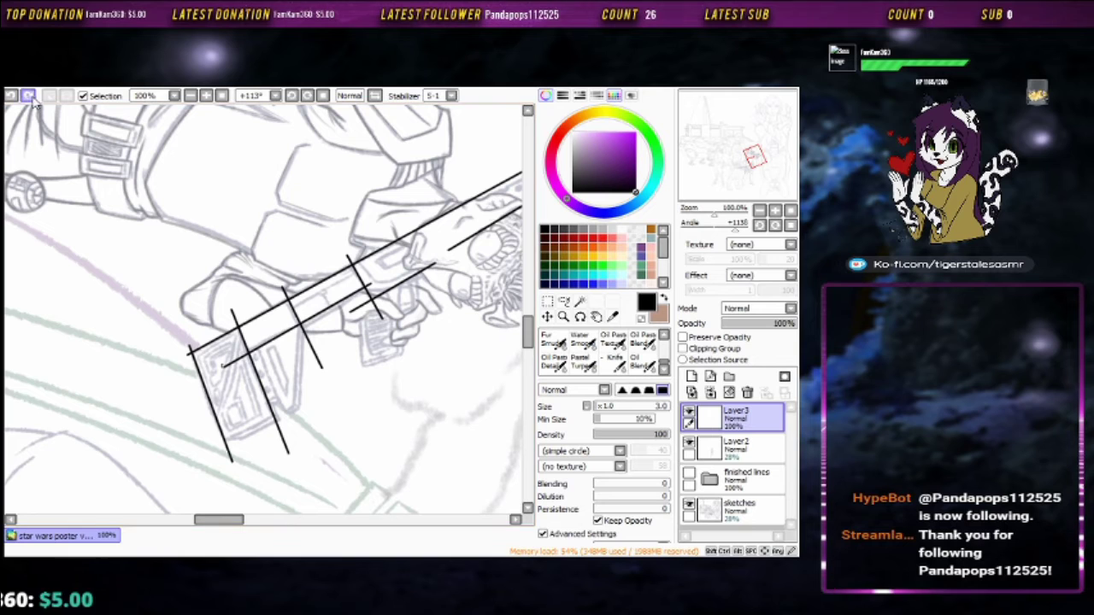
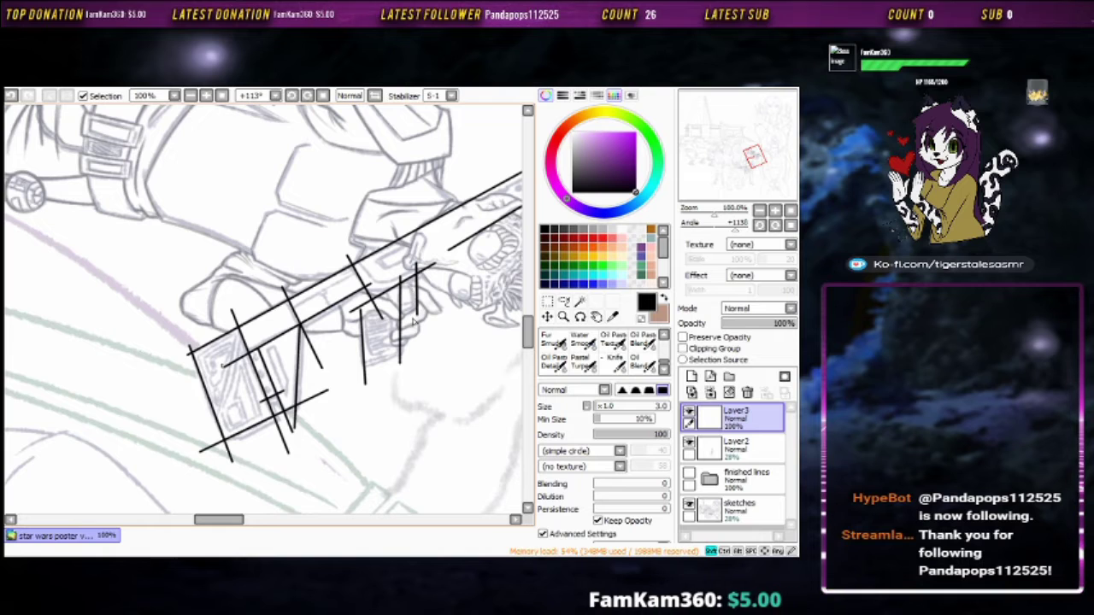
Draw straight lines for the lower edge of the gun's grip and the short details around the trigger
left_click_drag(347, 374, 416, 336)
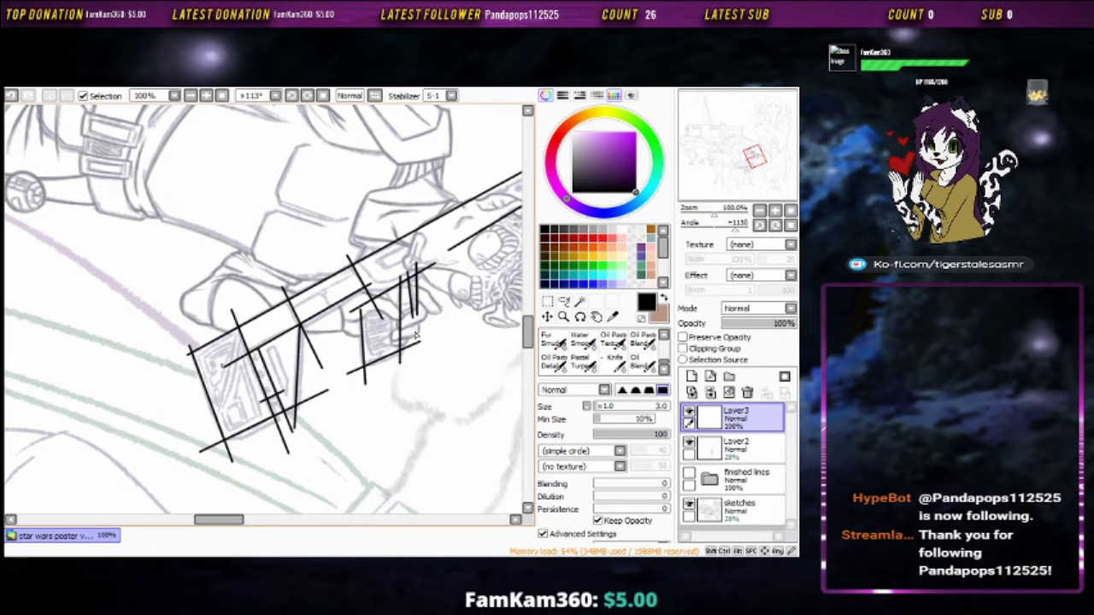
mouse_move(409, 289)
left_mouse_down()
mouse_move(404, 304)
mouse_move(389, 282)
left_mouse_up()
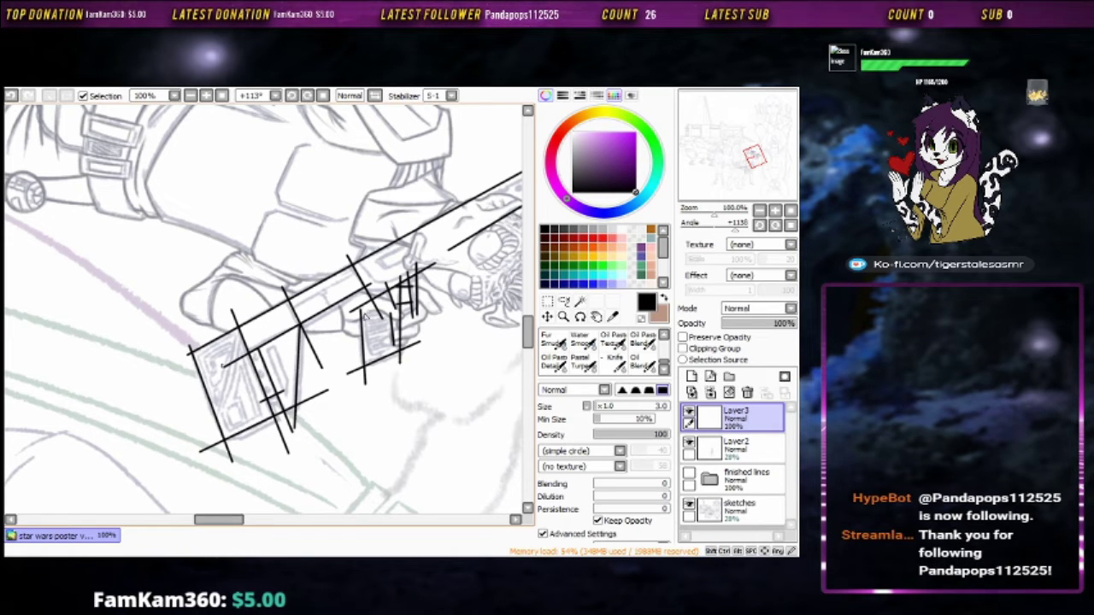
Erase the overshooting line ends at the upper corners of the gun's stock and where it meets the body
scroll(231, 320, "up", 6)
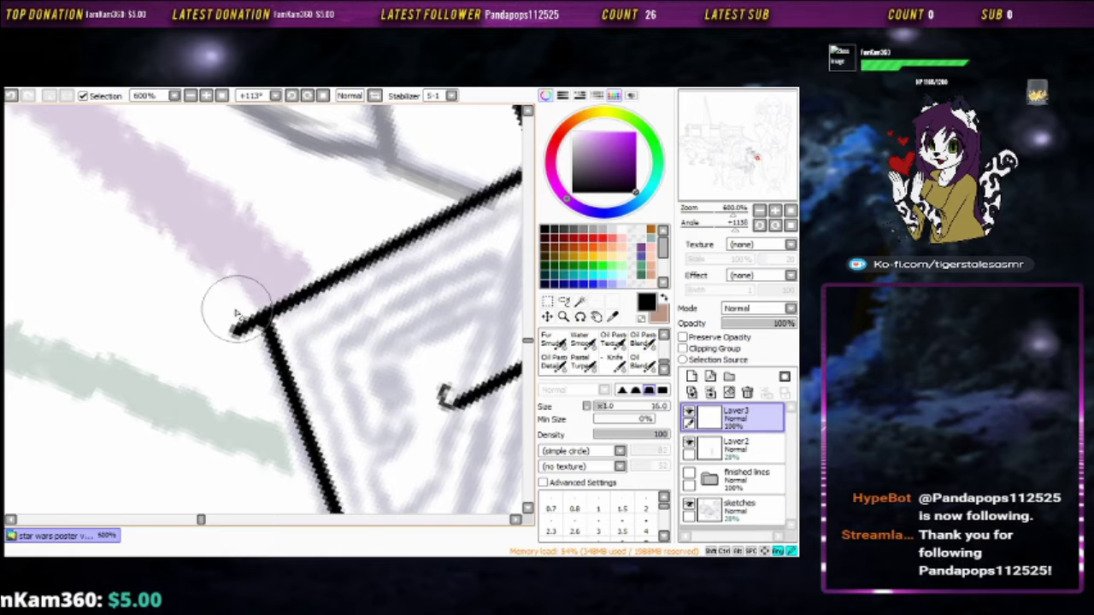
key("n")
left_click_drag(235, 312, 333, 268)
left_click_drag(416, 288, 374, 283)
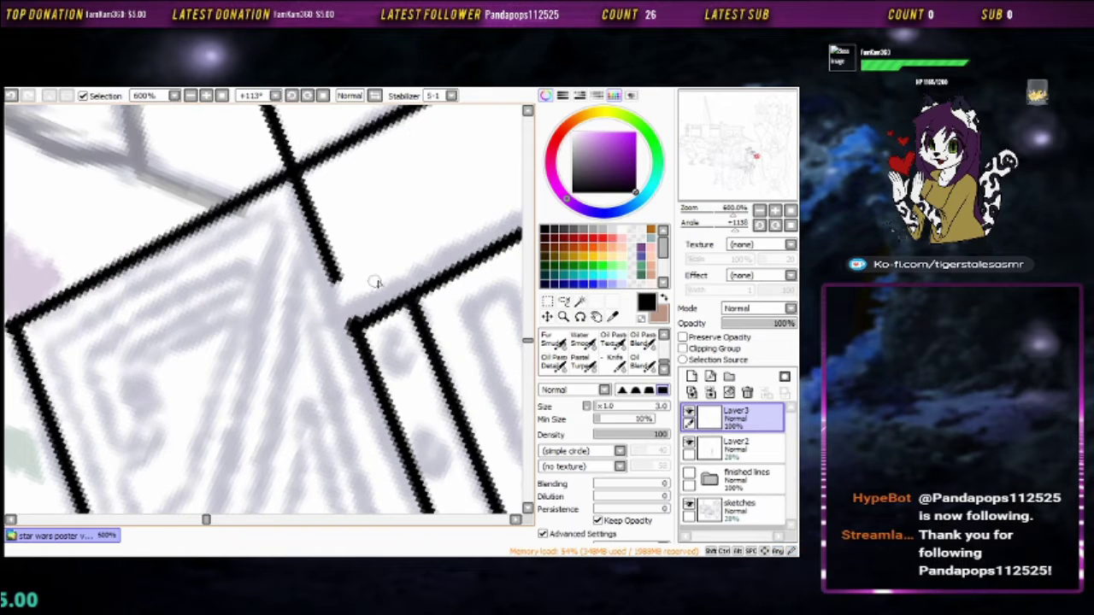
left_click_drag(438, 268, 515, 400)
key("e")
left_click_drag(355, 291, 398, 309)
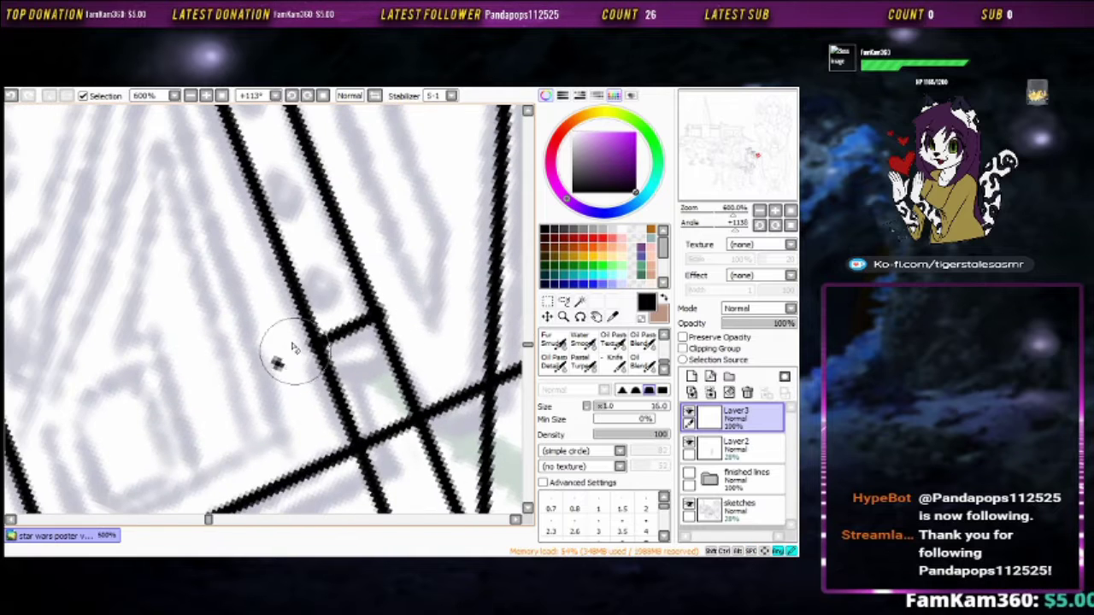
Erase the overshooting line ends along the stock's lower edge and open the gap between its two parts
mouse_move(293, 346)
left_mouse_down()
mouse_move(349, 303)
mouse_move(340, 295)
left_mouse_up()
left_click_drag(376, 328, 43, 459)
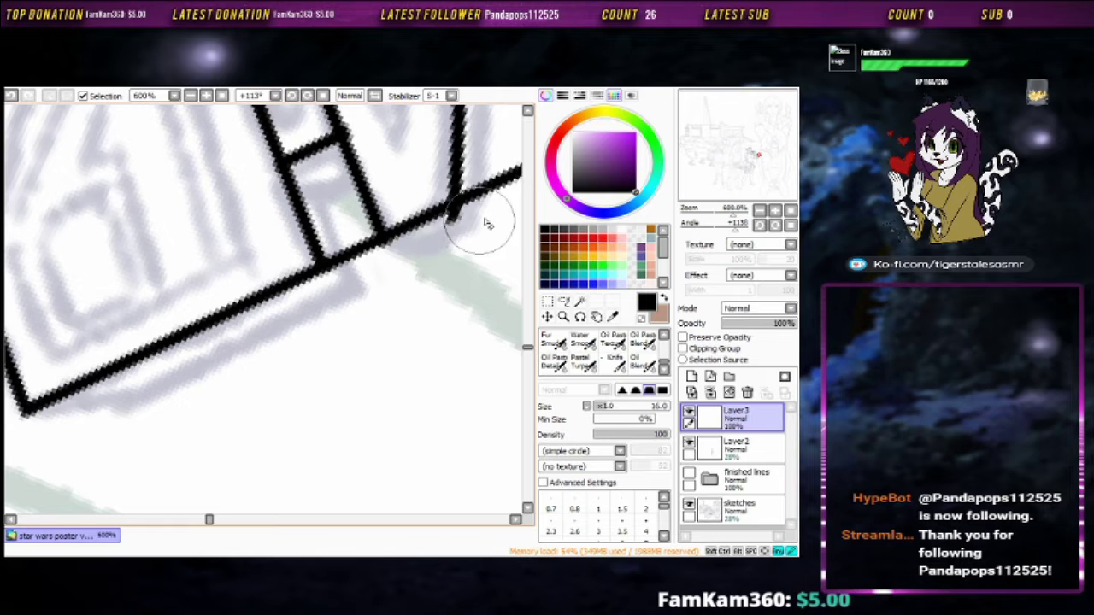
left_click_drag(464, 220, 391, 361)
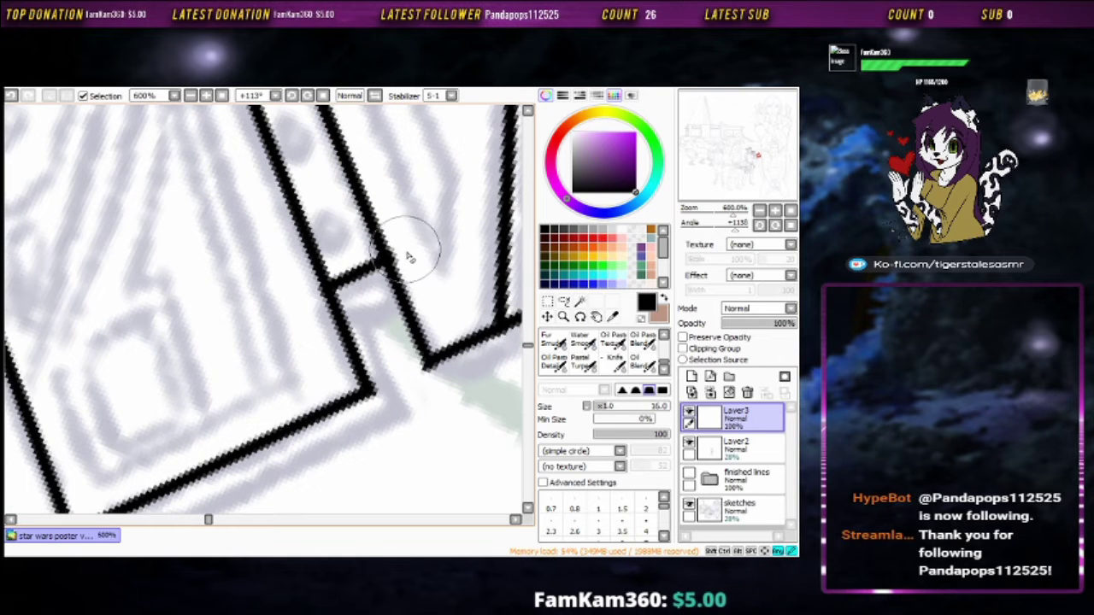
mouse_move(293, 293)
left_mouse_down()
mouse_move(298, 396)
mouse_move(361, 336)
mouse_move(485, 296)
mouse_move(288, 178)
left_mouse_up()
mouse_move(361, 232)
left_mouse_down()
mouse_move(318, 292)
mouse_move(313, 342)
left_mouse_up()
Erase the stray line ends around the trigger and add a short curved stroke at the trigger's lower corner
mouse_move(330, 299)
left_mouse_down()
mouse_move(299, 267)
mouse_move(350, 211)
left_mouse_up()
left_click_drag(313, 247, 275, 312)
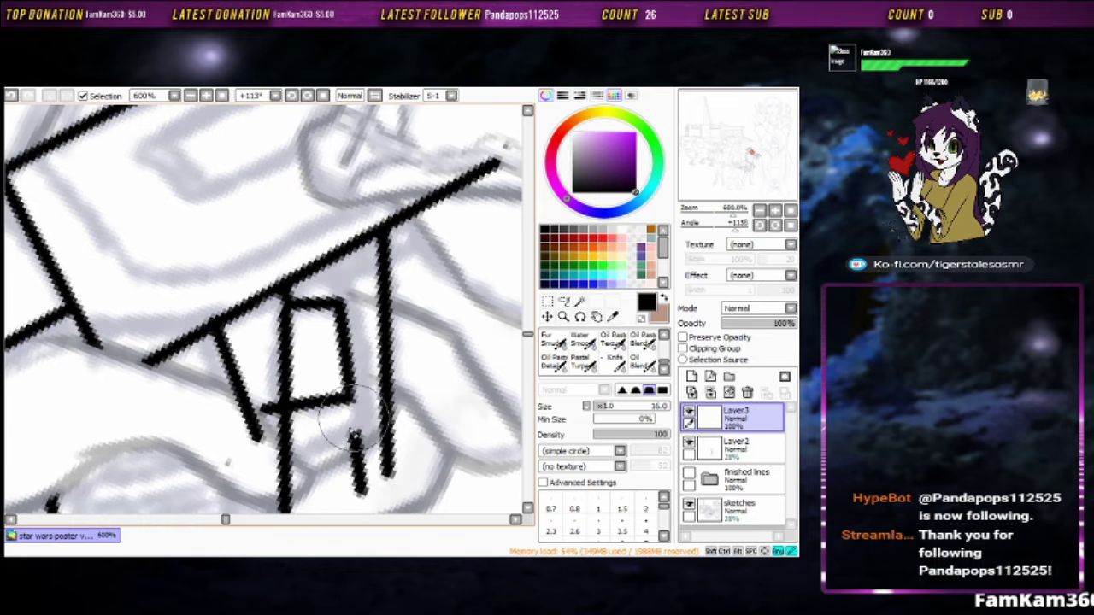
left_click_drag(361, 396, 373, 315)
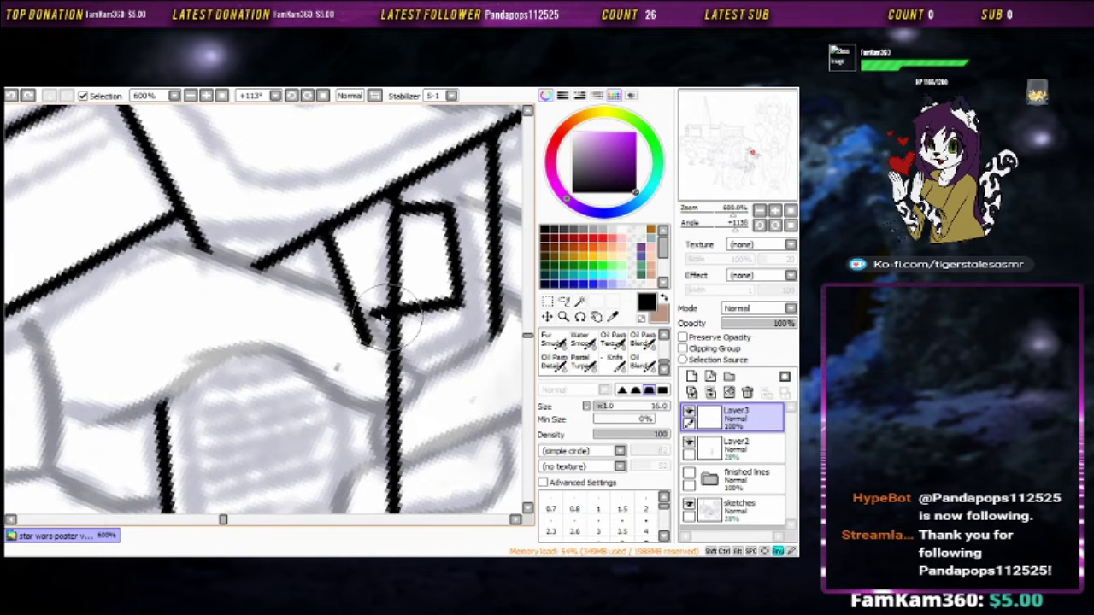
key("b")
key("e")
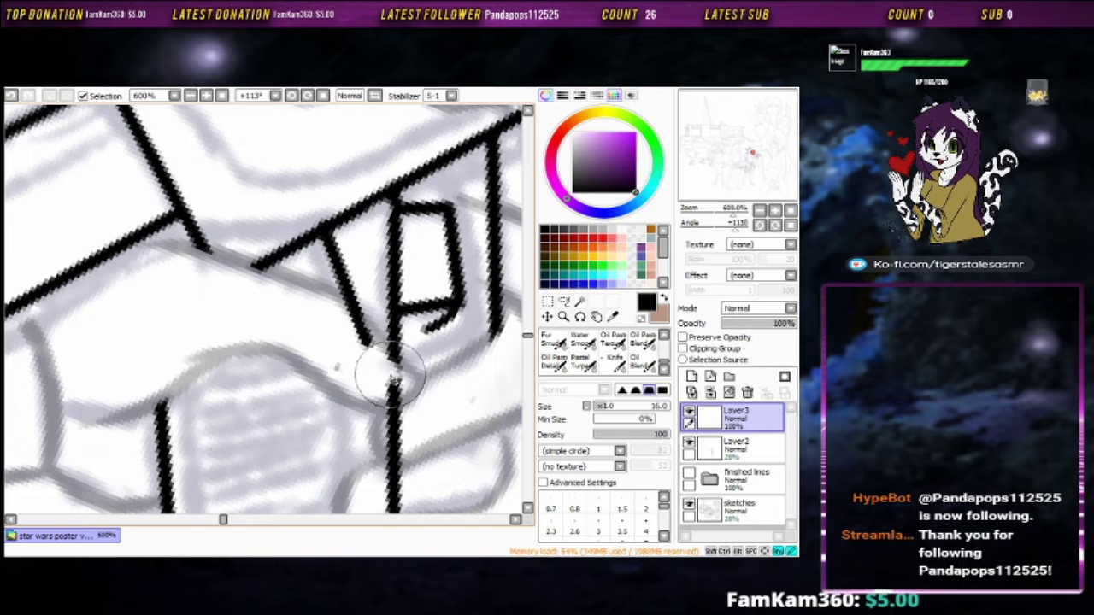
mouse_move(359, 355)
left_mouse_down()
mouse_move(403, 254)
mouse_move(366, 176)
left_mouse_up()
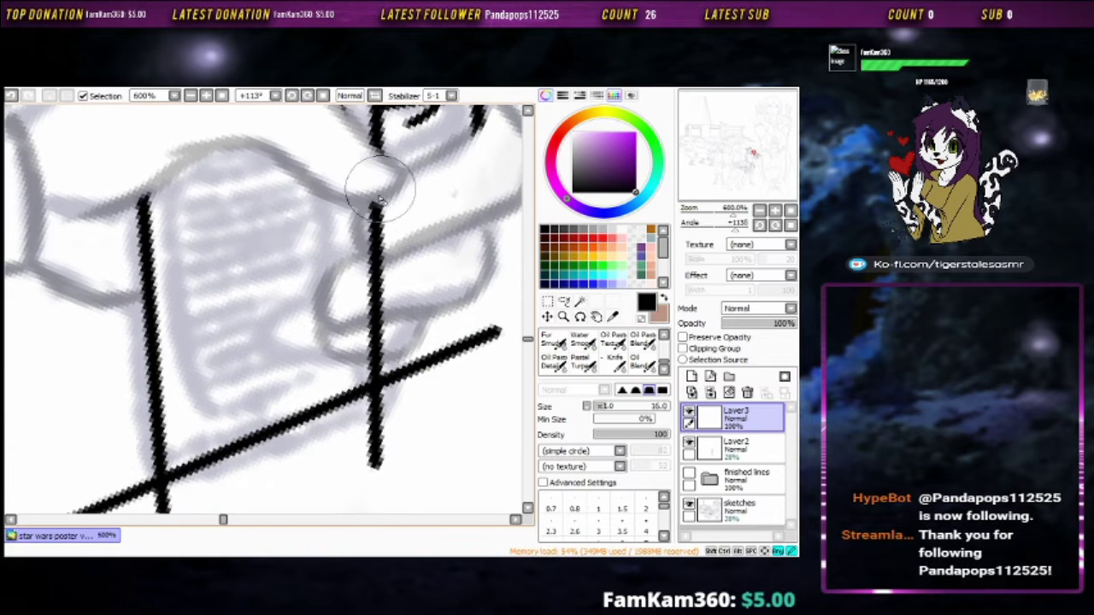
Trim the overshooting lines at the grip's lower corners and redraw one corner as a short slanted stroke
left_click_drag(373, 340, 327, 271)
mouse_move(453, 261)
left_mouse_down()
mouse_move(375, 326)
mouse_move(361, 305)
mouse_move(349, 342)
left_mouse_up()
key("b")
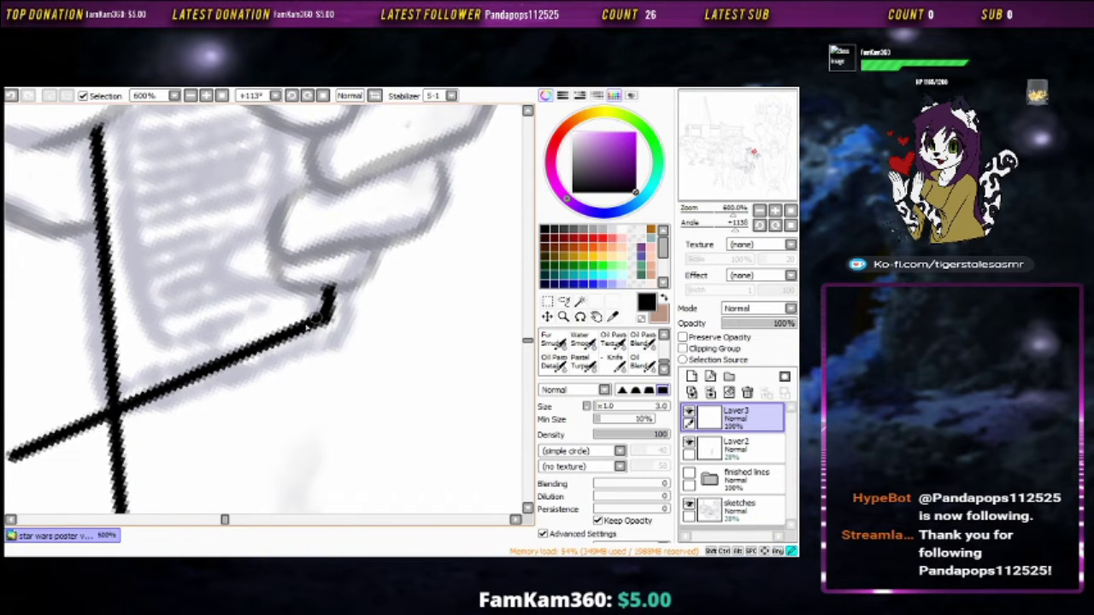
left_click_drag(330, 290, 332, 277)
key("e")
left_click_drag(246, 372, 418, 300)
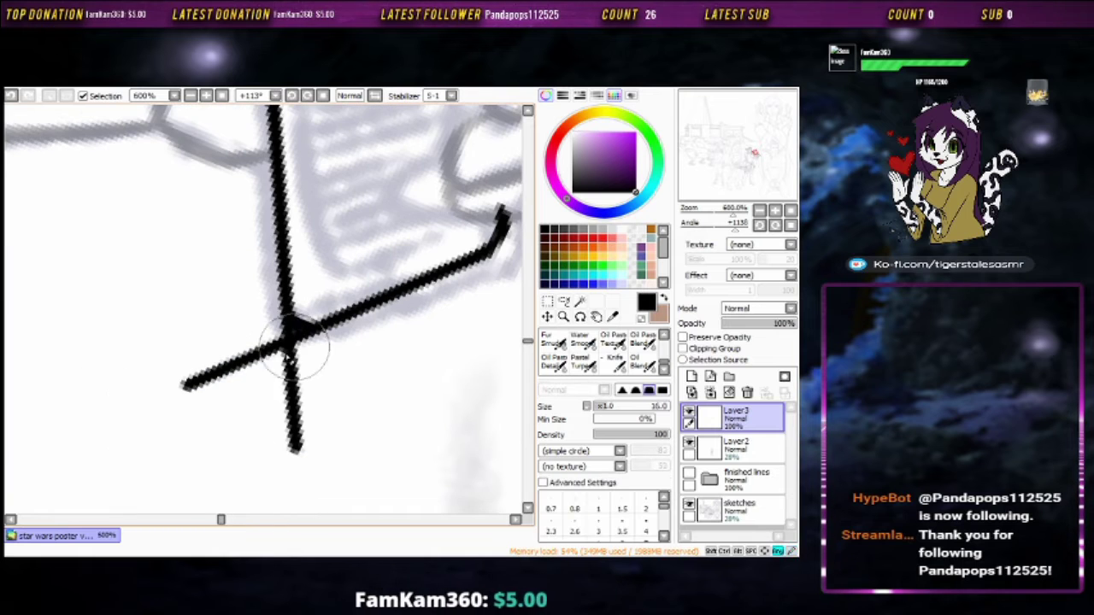
left_click_drag(293, 342, 293, 441)
key("b")
mouse_move(267, 339)
left_mouse_down()
mouse_move(342, 317)
mouse_move(354, 395)
mouse_move(355, 366)
left_mouse_up()
Erase the parts of the grip outline that cross the fingers on Layer3
left_click_drag(433, 296, 325, 208)
mouse_move(294, 241)
left_mouse_down()
mouse_move(277, 280)
mouse_move(332, 267)
mouse_move(410, 307)
mouse_move(128, 163)
left_mouse_up()
left_click(735, 445)
left_click(735, 417)
key("e")
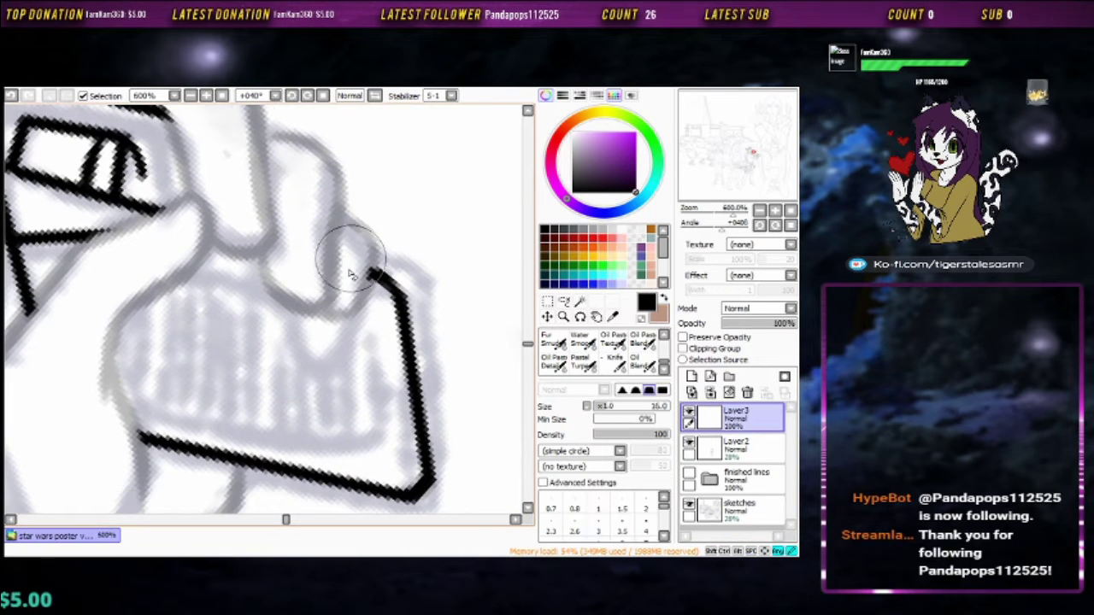
key("n")
Erase the hand and arm lines that run across the gun on Layer2 and raise that layer's opacity to 67%
left_click(735, 446)
mouse_move(350, 283)
left_mouse_down()
mouse_move(315, 359)
mouse_move(401, 325)
mouse_move(201, 274)
left_mouse_up()
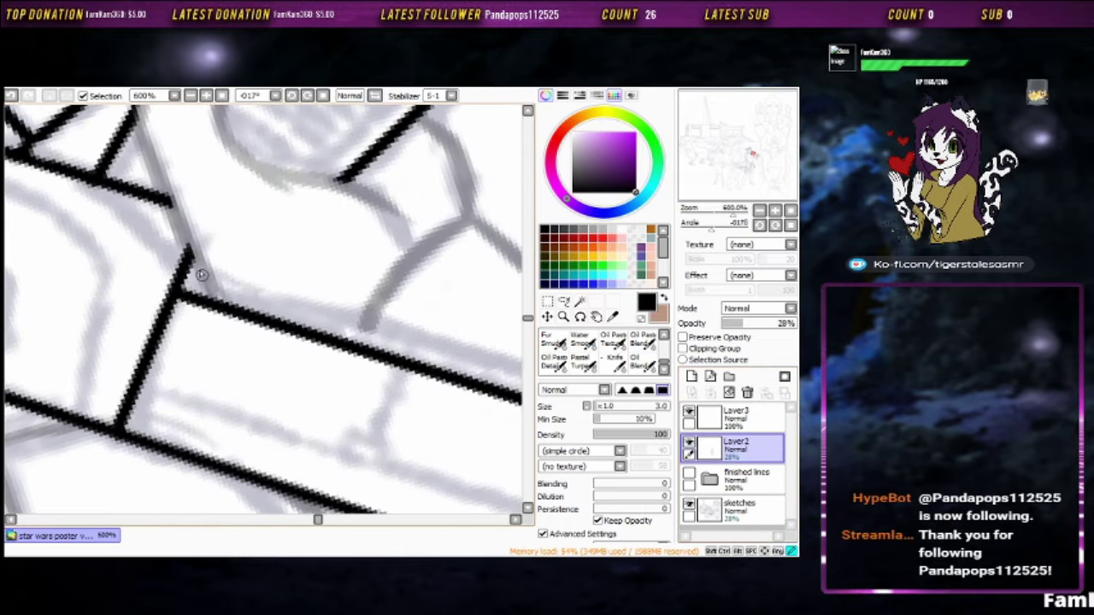
mouse_move(371, 327)
left_mouse_down()
mouse_move(415, 359)
mouse_move(391, 317)
mouse_move(293, 379)
mouse_move(489, 363)
mouse_move(276, 371)
mouse_move(227, 105)
left_mouse_up()
key("e")
mouse_move(401, 333)
left_mouse_down()
mouse_move(378, 366)
mouse_move(231, 293)
mouse_move(231, 318)
mouse_move(496, 430)
mouse_move(378, 391)
mouse_move(286, 286)
mouse_move(375, 407)
mouse_move(305, 359)
mouse_move(191, 342)
mouse_move(244, 371)
mouse_move(190, 336)
mouse_move(298, 237)
mouse_move(220, 367)
mouse_move(291, 416)
left_mouse_up()
key("b")
key("e")
Draw small full and partial circles as vent holes across the gun's muzzle section on Layer3
key("b")
left_click_drag(384, 289, 383, 291)
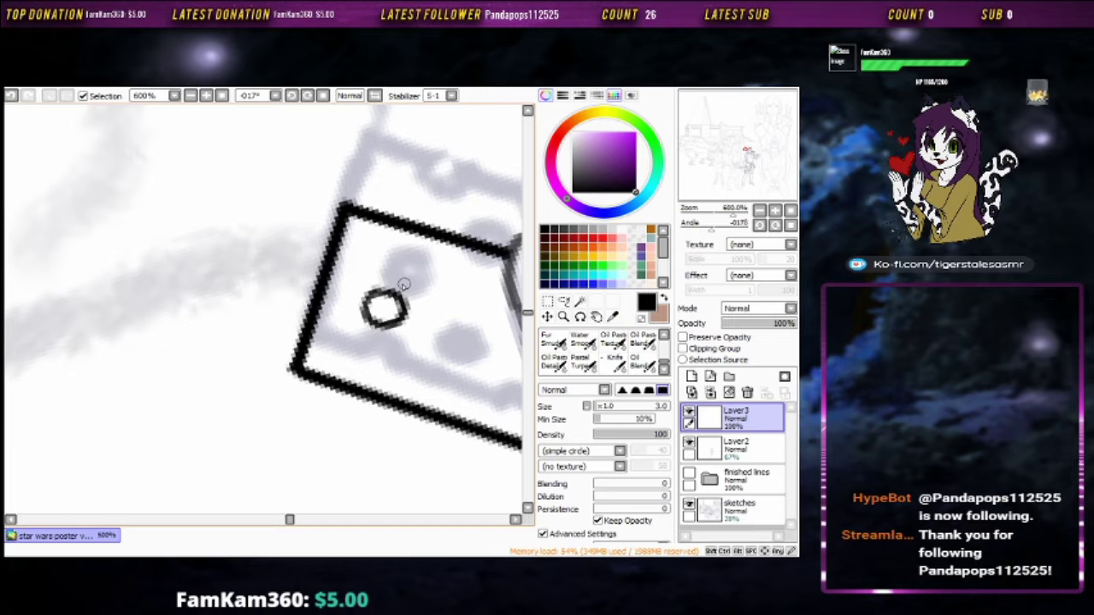
left_click_drag(400, 236, 439, 248)
left_click_drag(349, 381, 390, 389)
mouse_move(458, 355)
left_mouse_down()
mouse_move(444, 389)
mouse_move(455, 355)
left_mouse_up()
left_click_drag(492, 270, 346, 251)
mouse_move(351, 402)
left_mouse_down()
mouse_move(361, 387)
mouse_move(393, 407)
left_mouse_up()
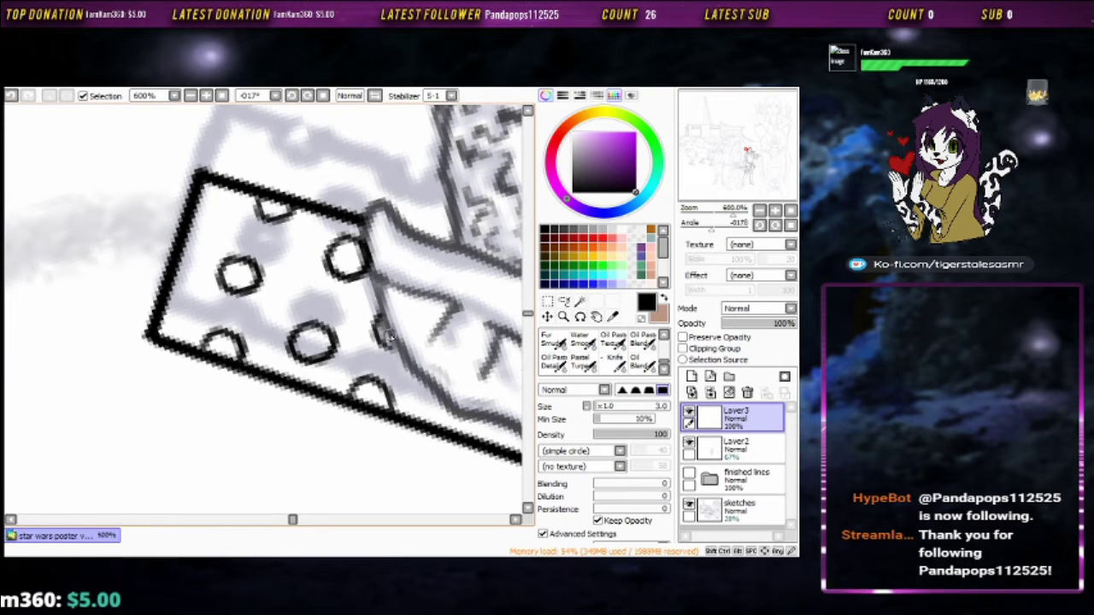
mouse_move(416, 355)
left_mouse_down()
mouse_move(341, 337)
mouse_move(256, 256)
mouse_move(368, 293)
mouse_move(390, 324)
left_mouse_up()
Clean up the arm and chest armour lines on Layer2 where they meet the gun's lower edge
scroll(377, 357, "down", 2)
key("e")
key("n")
scroll(390, 315, "down", 2)
left_click(735, 447)
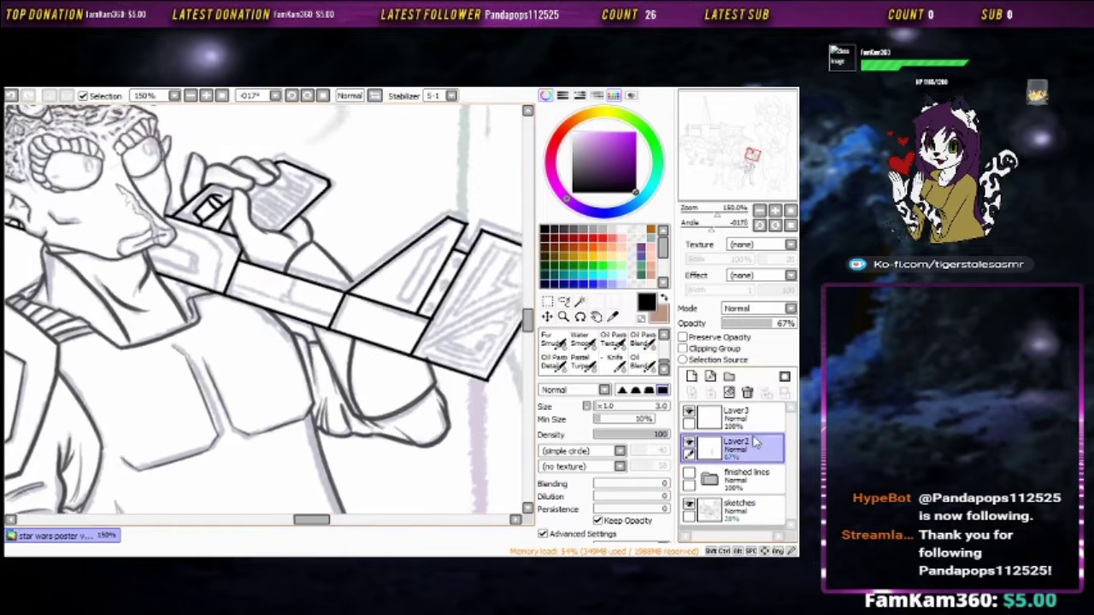
scroll(403, 242, "up", 2)
scroll(442, 257, "down", 2)
scroll(374, 202, "down", 1)
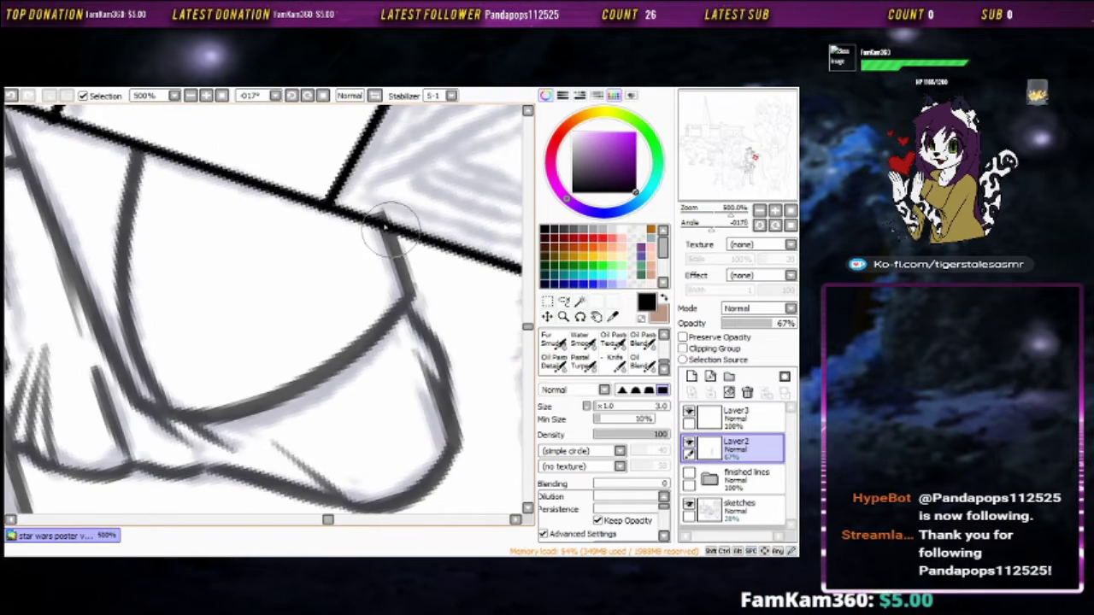
scroll(454, 254, "down", 1)
scroll(287, 256, "up", 4)
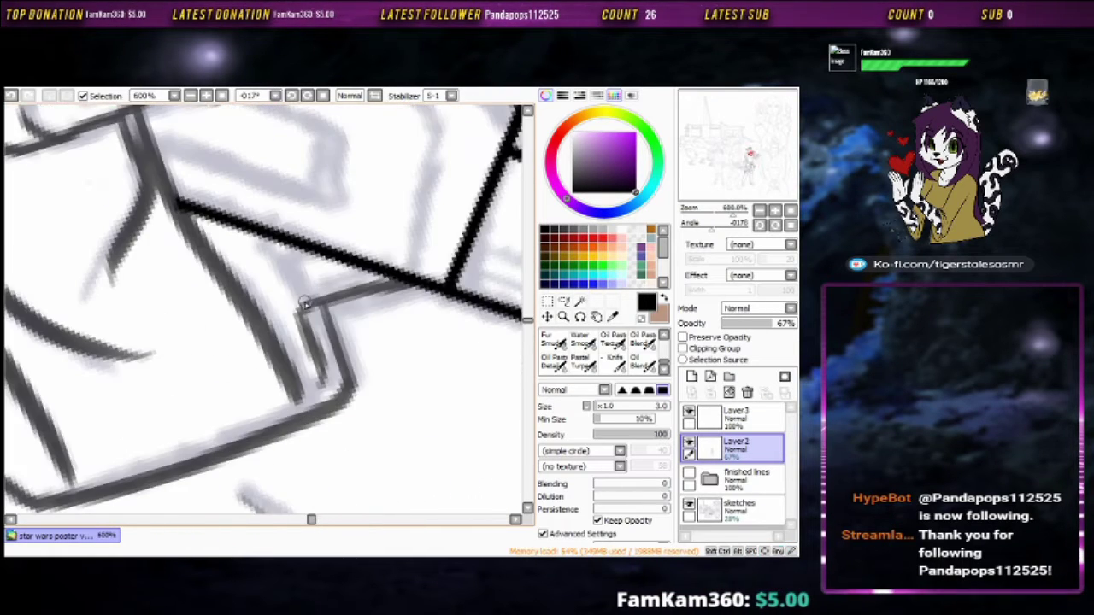
scroll(283, 255, "down", 3)
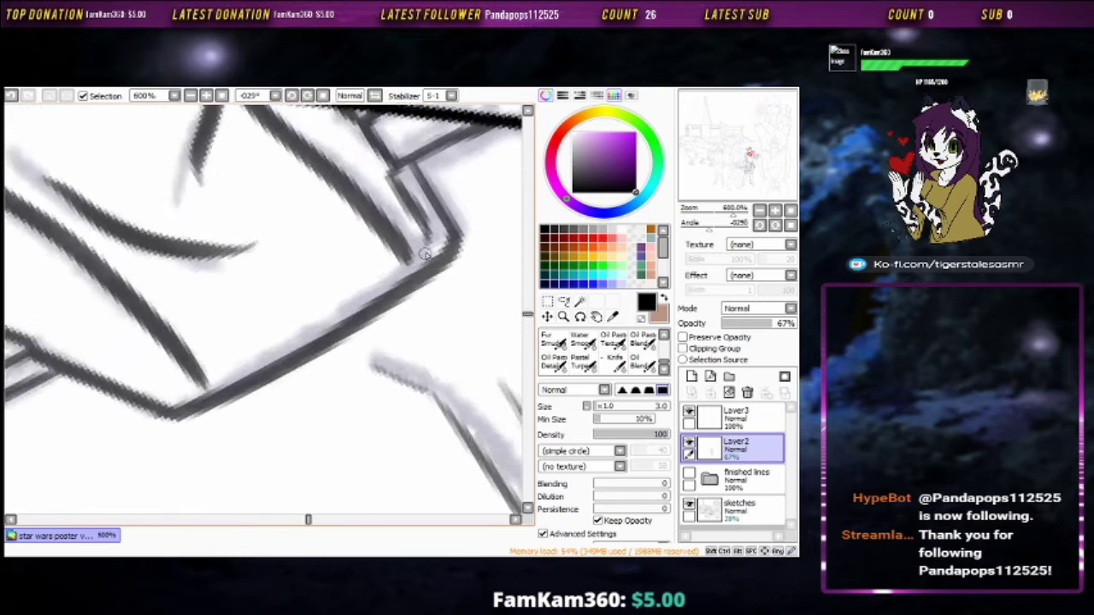
left_click_drag(418, 265, 304, 338)
scroll(304, 339, "down", 2)
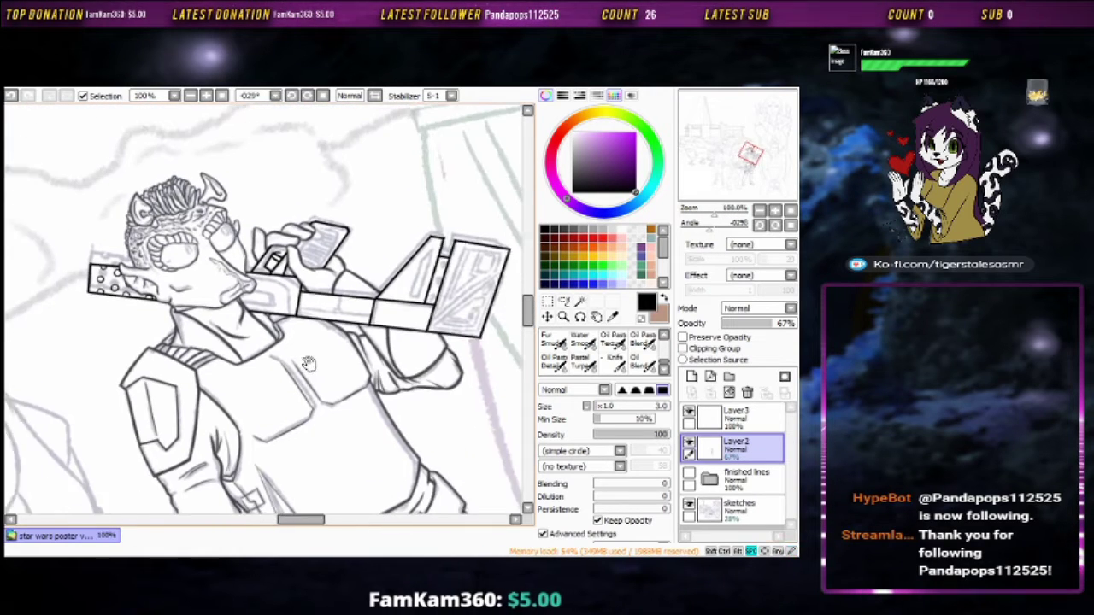
Draw three small circles in a row along the narrow strip beside the stock on Layer3
left_click(735, 416)
scroll(436, 276, "up", 4)
left_click_drag(409, 217, 409, 219)
key("ctrl+z")
left_click_drag(383, 308, 381, 310)
left_click_drag(350, 404, 348, 405)
left_click_drag(444, 261, 190, 391)
Outline the inset panel inside the triangular fin beside the stock with connected straight lines
left_click(141, 359)
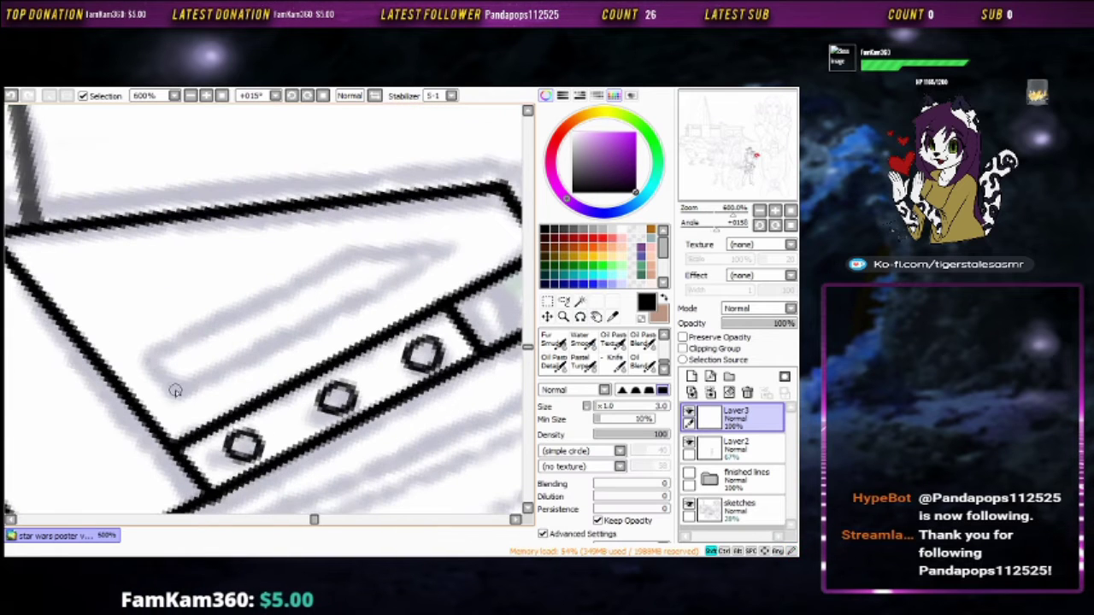
left_click(181, 402, "shift")
left_click(479, 249, "shift")
left_click(355, 243, "shift")
left_click(142, 360, "shift")
key("ctrl+z")
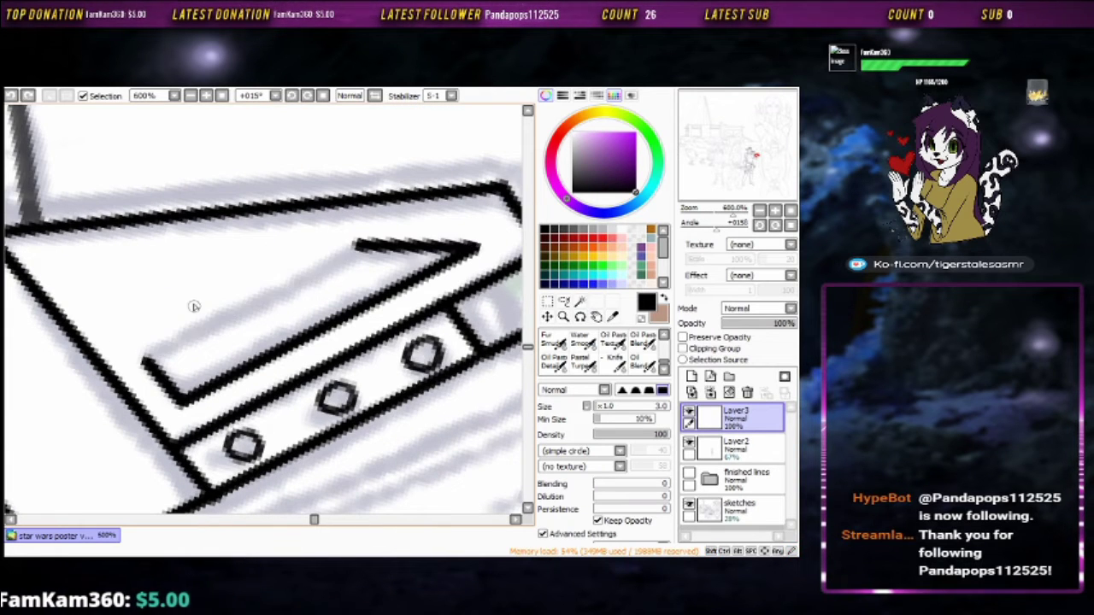
key("ctrl+y")
Outline the large upper inset panel of the stock with connected straight lines following the sketch
scroll(321, 389, "down", 2)
scroll(320, 390, "up", 3)
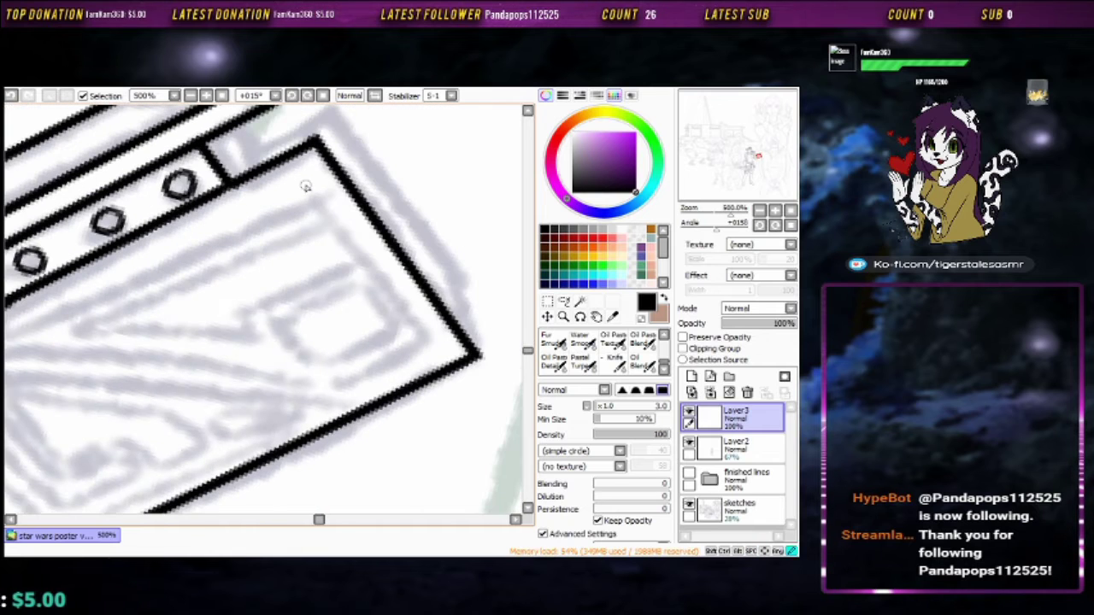
left_click(305, 181)
left_click(432, 352, "shift")
mouse_move(432, 352)
left_mouse_down()
mouse_move(487, 296)
mouse_move(395, 312)
mouse_move(293, 303)
left_mouse_up()
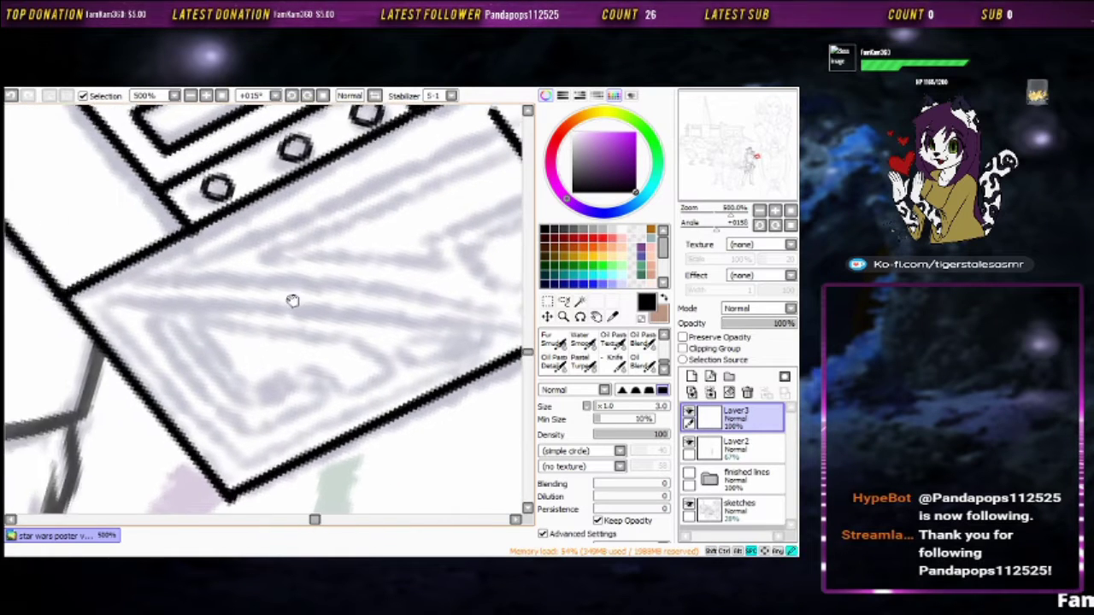
left_click(500, 326)
left_click(89, 298, "shift")
left_click(426, 123, "shift")
Outline the lower triangular inset panel of the stock with connected straight lines
left_click(181, 472, "shift")
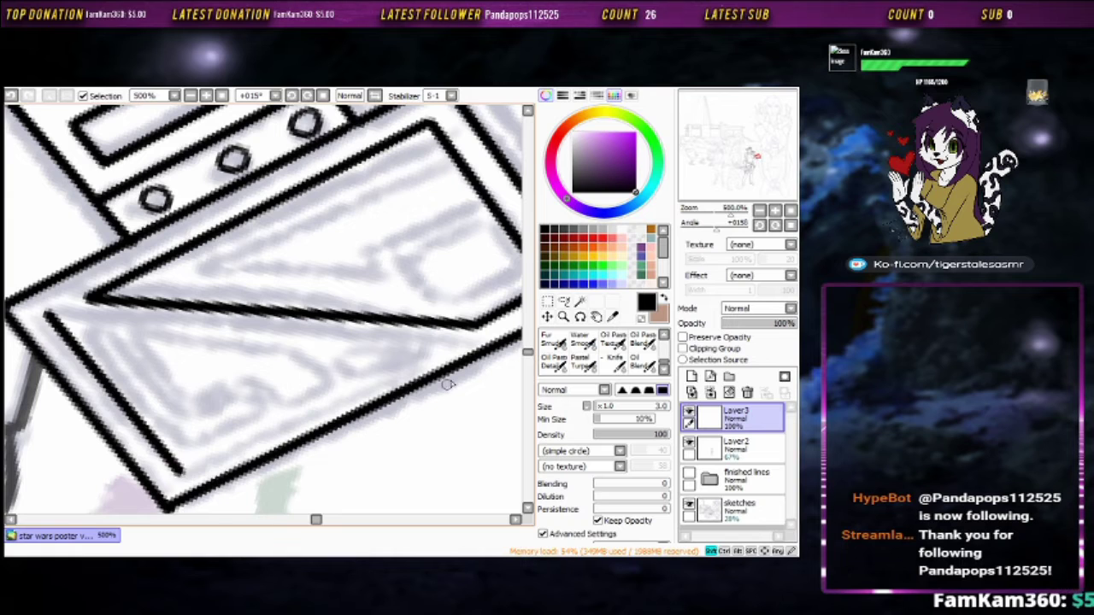
left_click(449, 351, "shift")
left_click(47, 314, "shift")
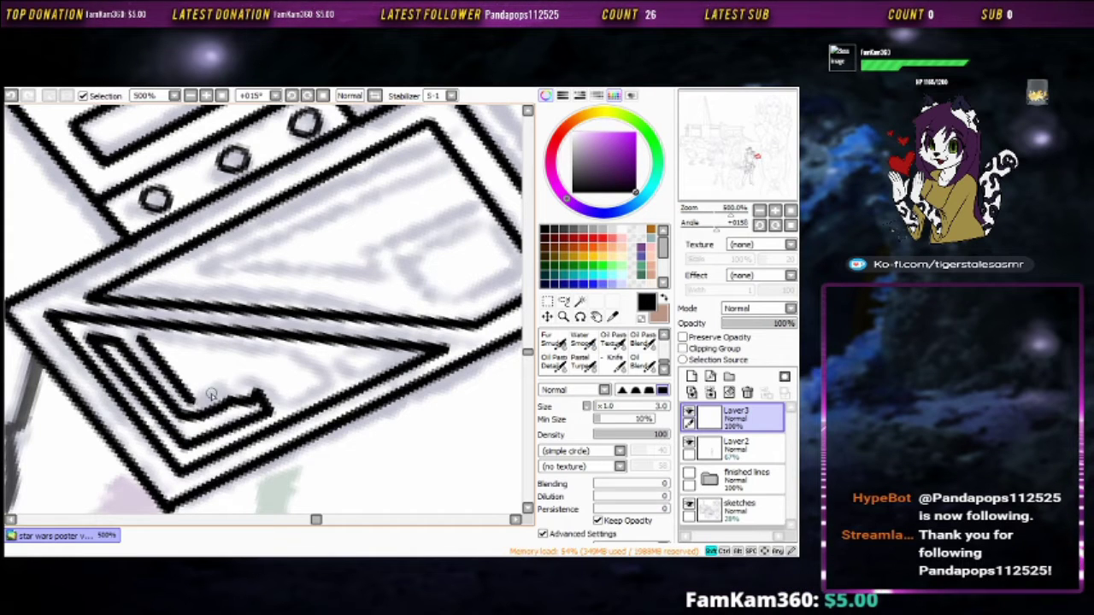
Draw the nested jagged shape and small triangle inside the stock's lower triangular panel
mouse_move(247, 378)
left_mouse_down()
mouse_move(286, 405)
mouse_move(389, 363)
left_mouse_up()
left_click(141, 336, "shift")
Draw the long jagged wedge inside the stock's upper panel with connected straight lines
scroll(256, 342, "up", 2)
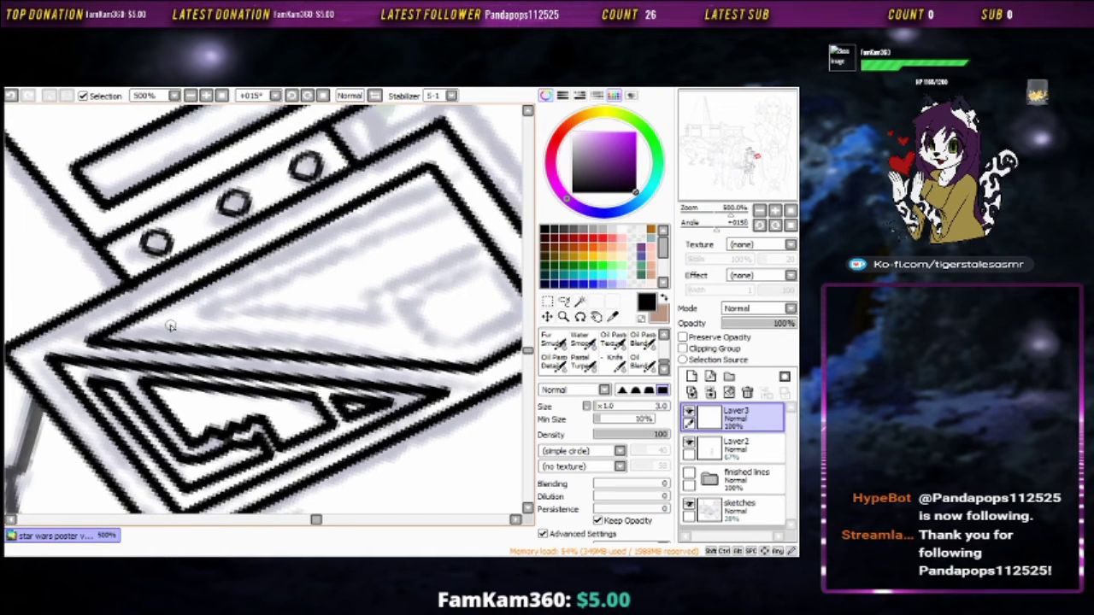
left_click(154, 326)
left_click(422, 199, "shift")
mouse_move(466, 245)
left_mouse_down()
mouse_move(432, 267)
mouse_move(359, 245)
mouse_move(410, 273)
mouse_move(374, 315)
left_mouse_up()
left_click(155, 326, "shift")
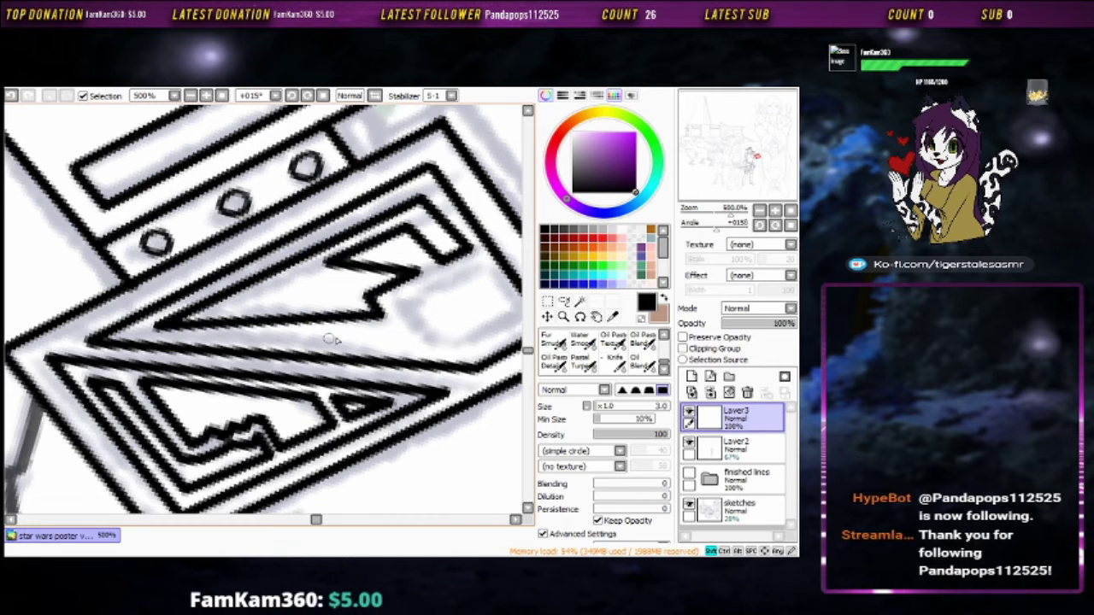
Draw the remaining angular shape and small filled triangle beside the wedge in the stock's upper panel
left_click_drag(472, 332, 282, 354)
scroll(404, 278, "right", 4)
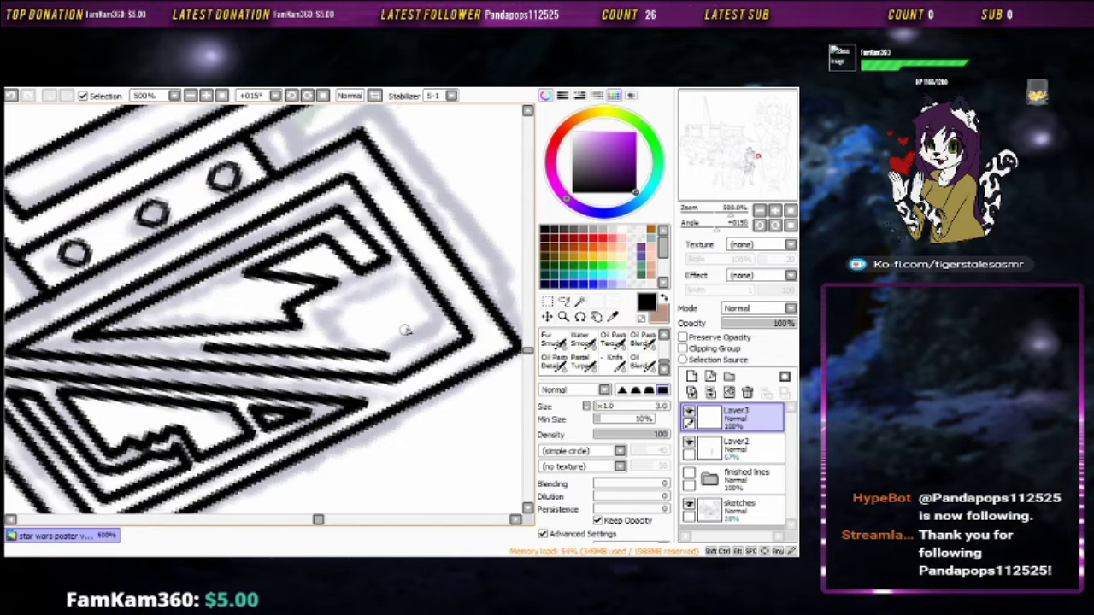
mouse_move(404, 279)
left_mouse_down()
mouse_move(376, 325)
mouse_move(342, 342)
mouse_move(351, 319)
left_mouse_up()
scroll(369, 300, "down", 4)
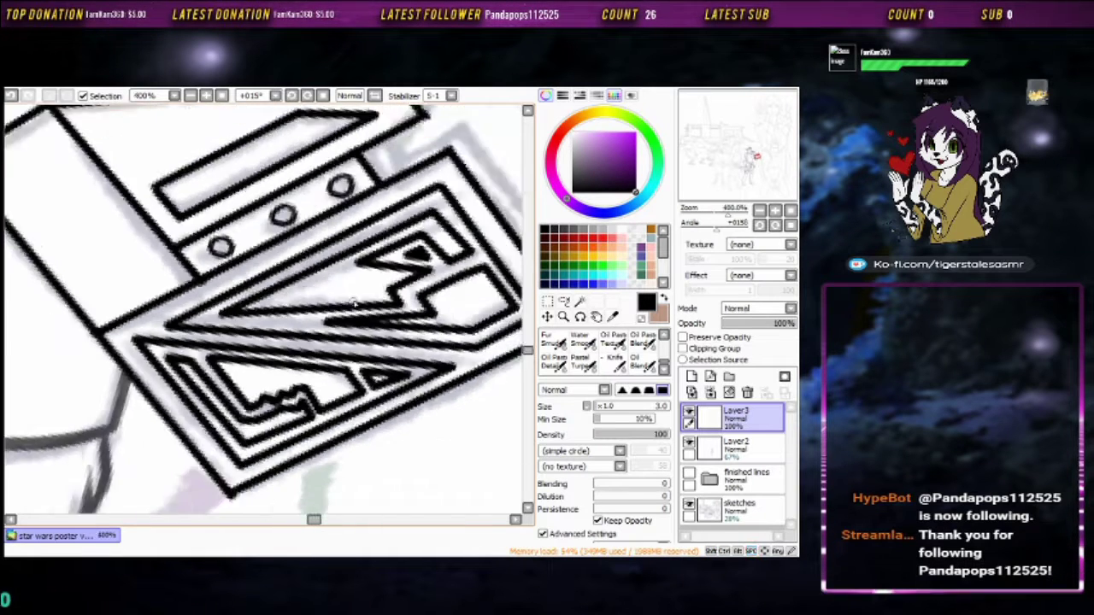
Draw the lengthwise dividing line, short cross line and small rounded bolt on the gun's middle body section
scroll(299, 292, "up", 3)
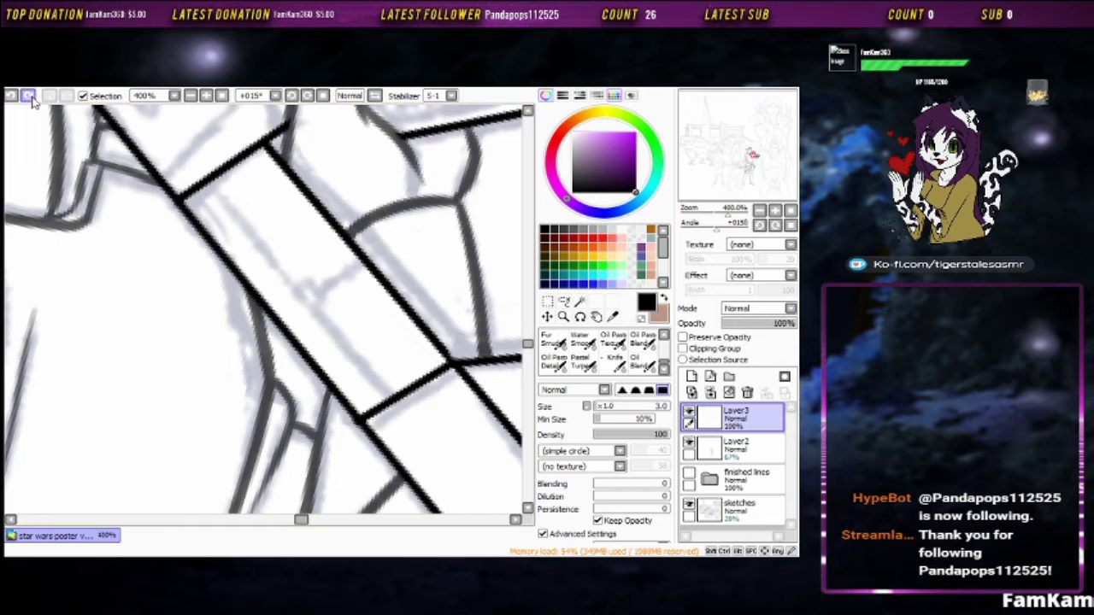
scroll(299, 296, "down", 3)
scroll(282, 274, "up", 4)
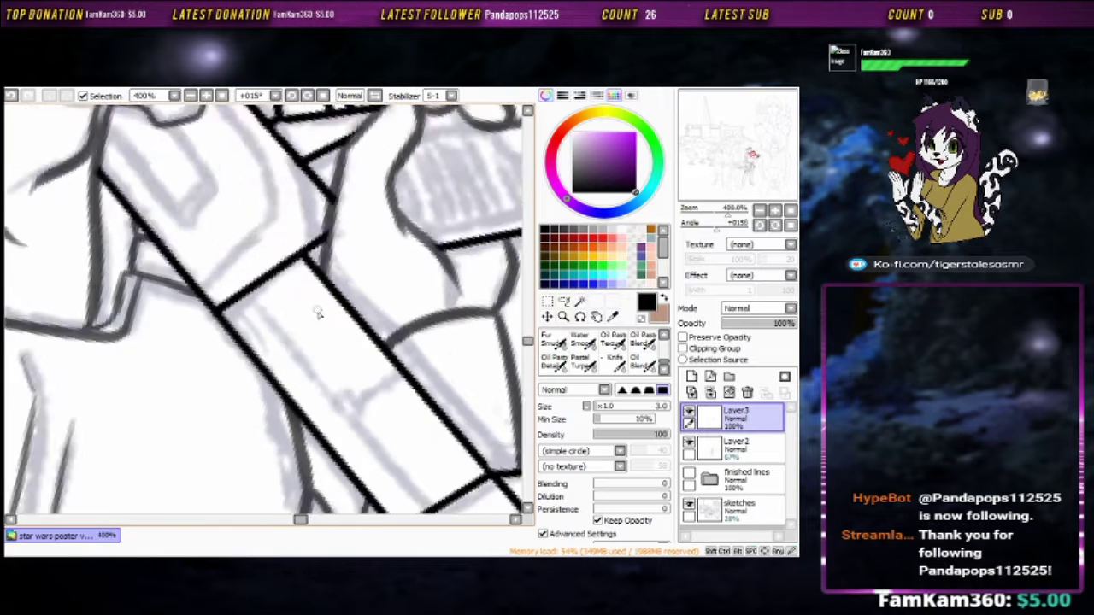
scroll(274, 261, "down", 1)
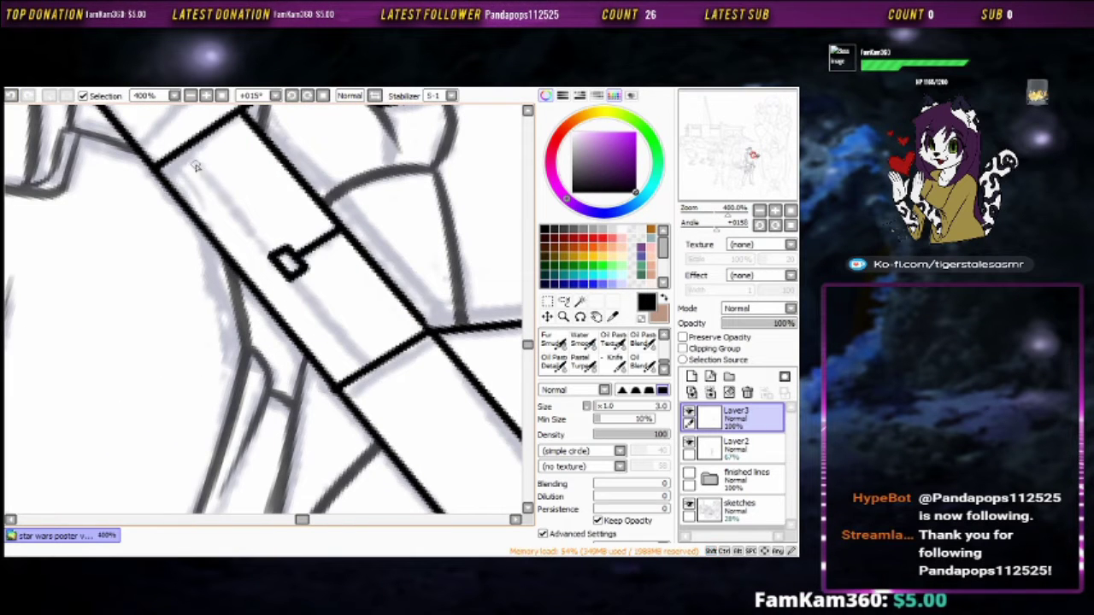
left_click_drag(363, 358, 187, 151)
key("e")
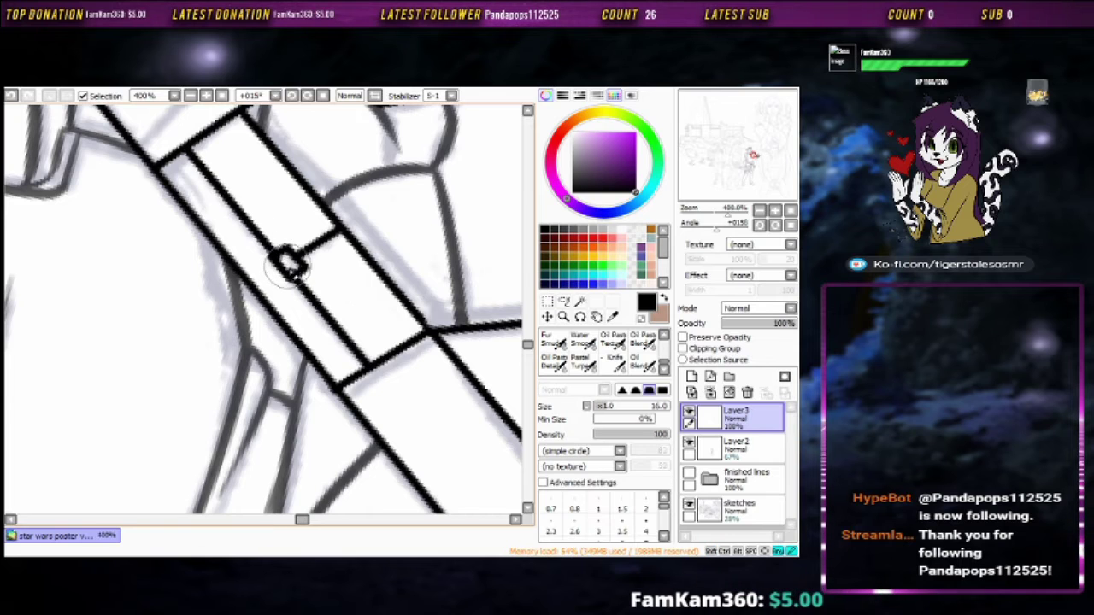
key("b")
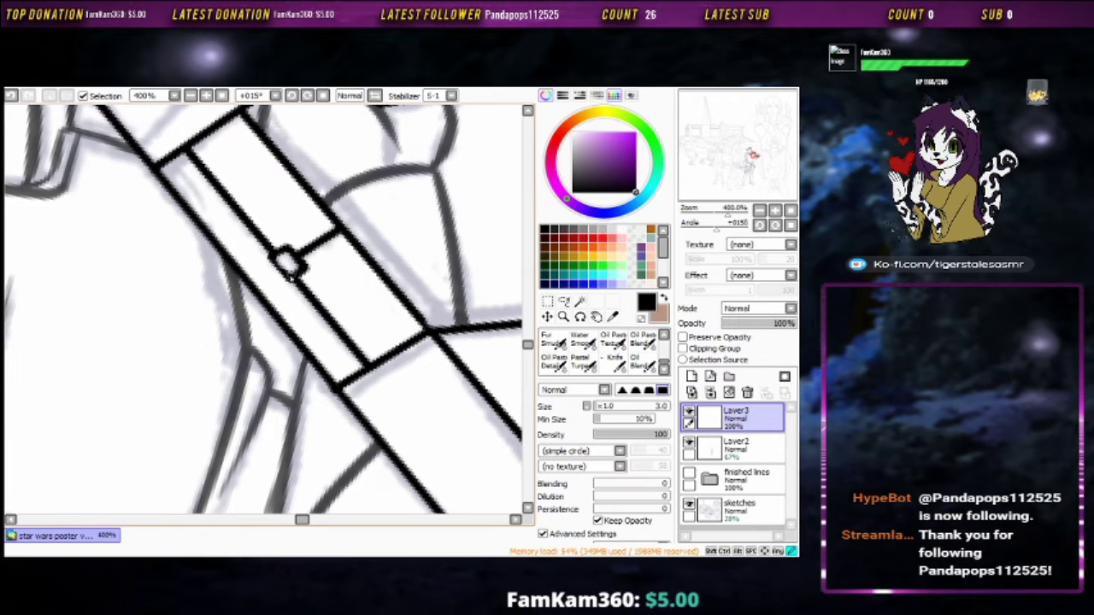
Try to ink a diagonal line alongside the rifle's middle section, running from the divider to the next edge
left_click_drag(390, 268, 330, 350)
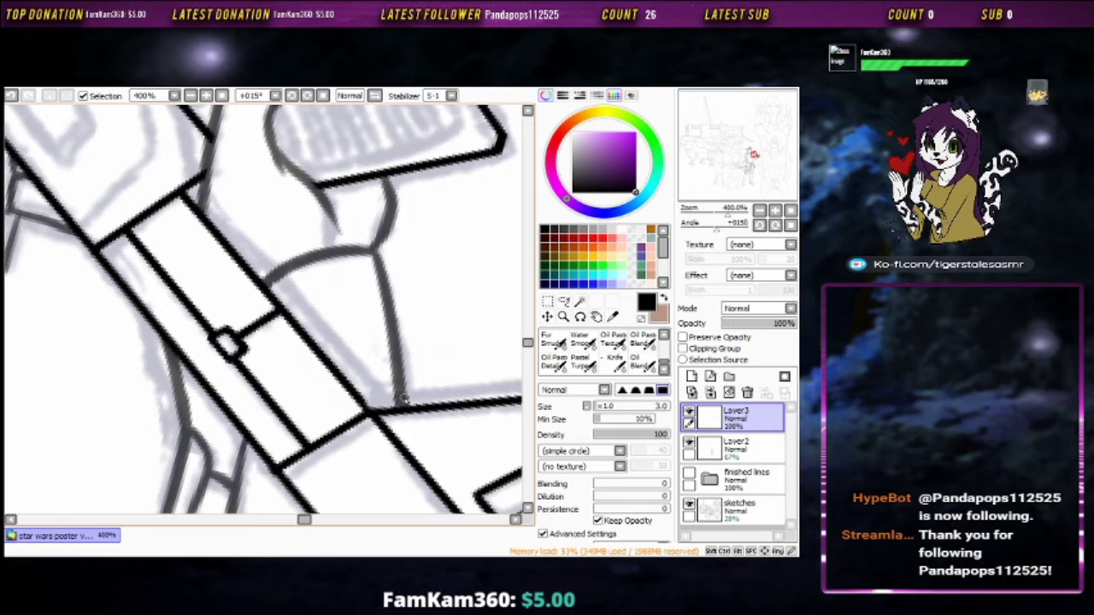
left_click_drag(403, 398, 275, 304)
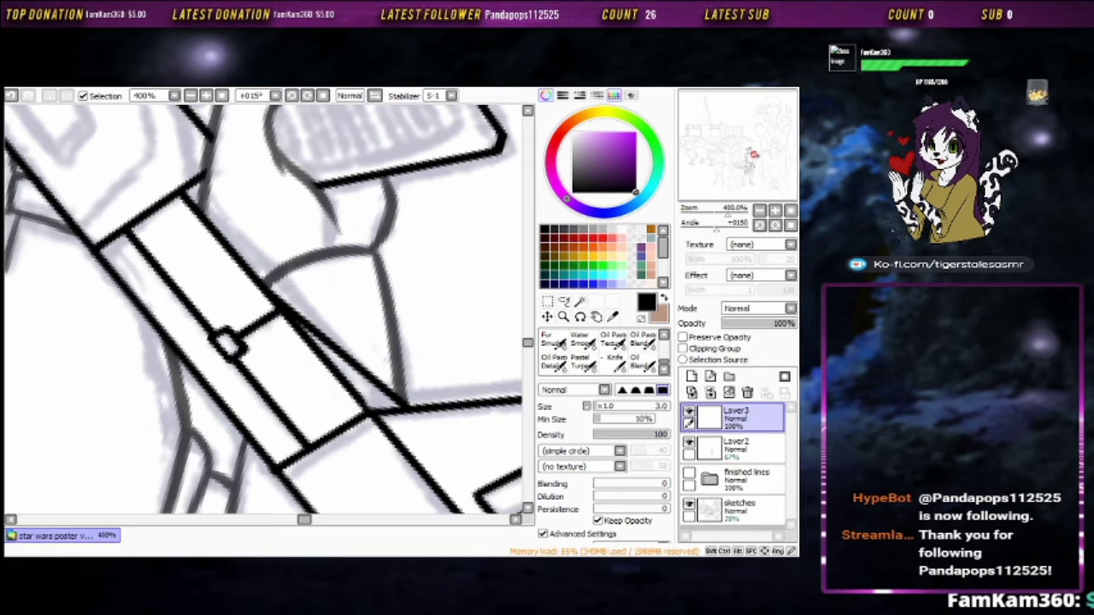
left_click_drag(382, 345, 333, 261)
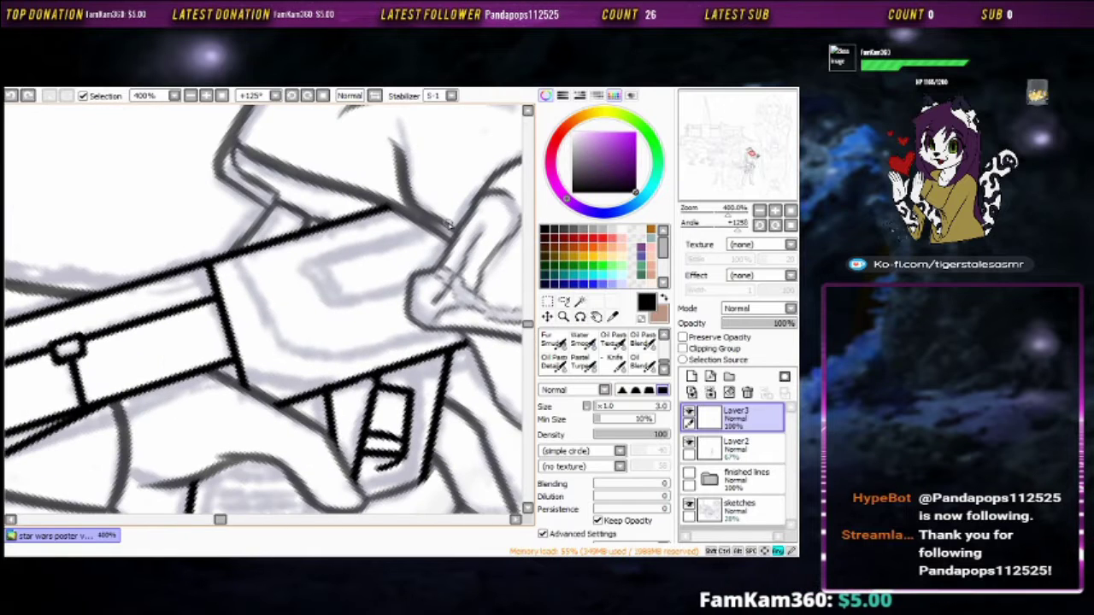
Erase the stray ink around the small square knob on the rifle's middle section
left_click_drag(67, 349, 308, 312)
key("e")
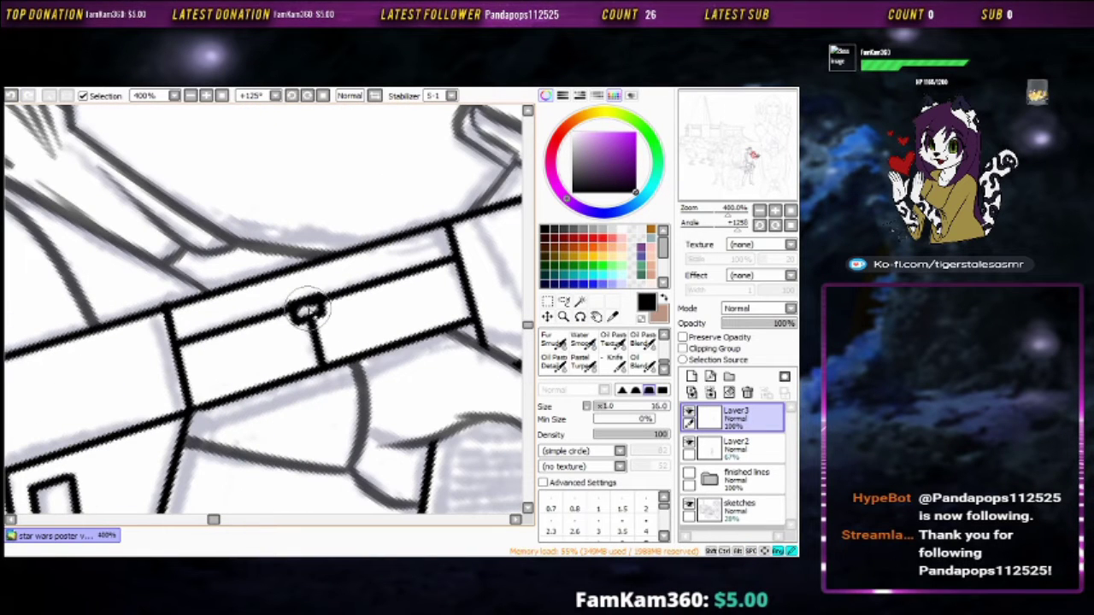
key("b")
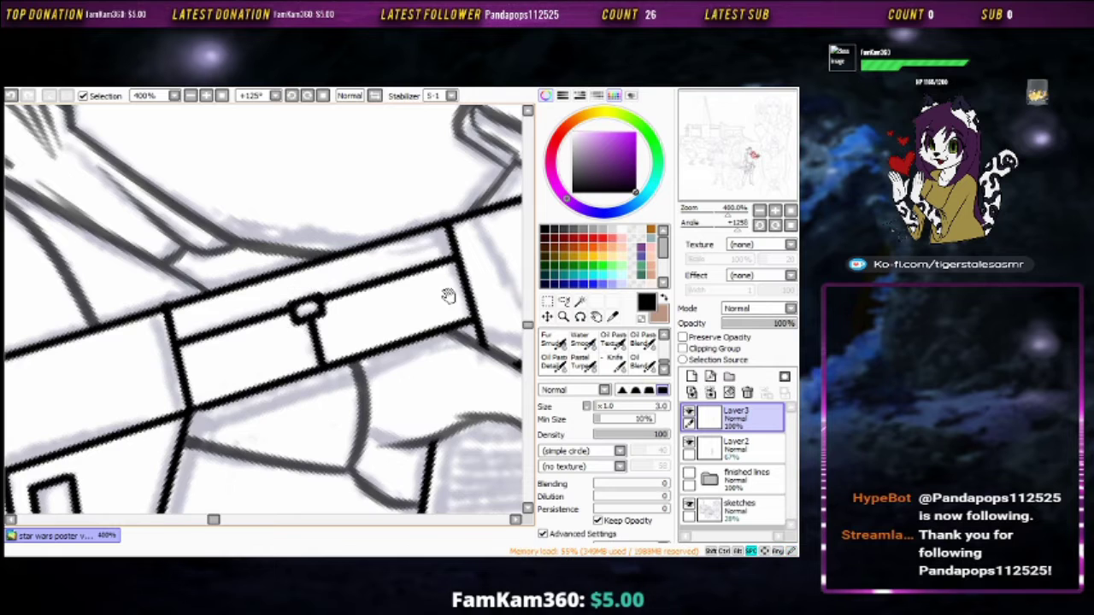
Ink the angled inset panel on the rifle body next to the middle section, including its inner edge line
left_click_drag(447, 299, 308, 262)
left_click_drag(368, 203, 440, 209)
mouse_move(295, 255)
left_mouse_down()
mouse_move(326, 298)
mouse_move(447, 263)
left_mouse_up()
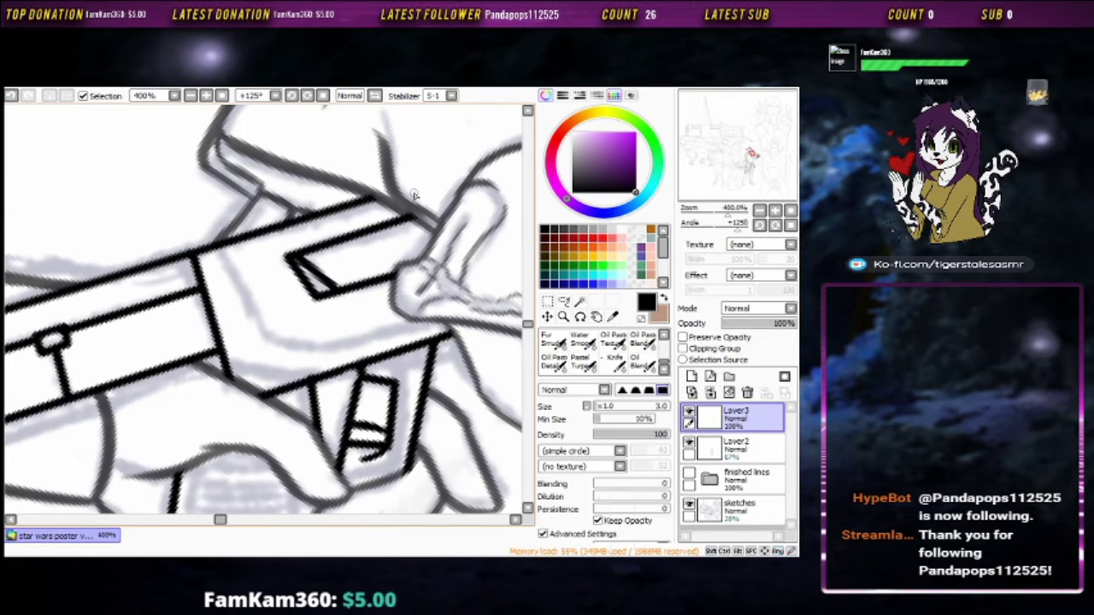
mouse_move(334, 291)
left_mouse_down()
mouse_move(379, 363)
mouse_move(380, 244)
left_mouse_up()
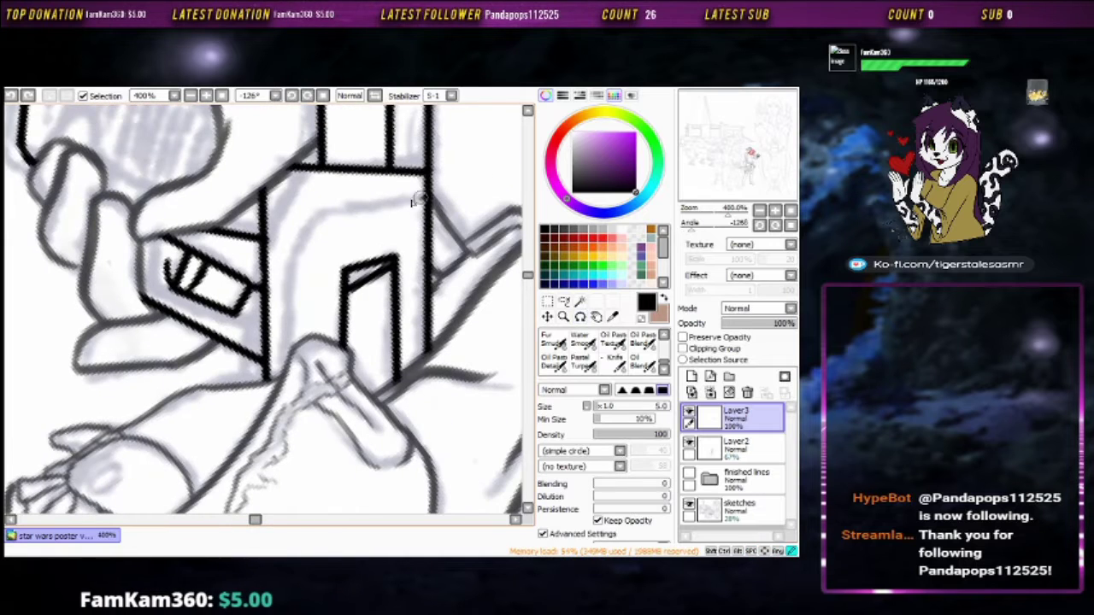
Ink the parallel ribs across the rounded panel by the character's hand at brush size 5, and erase the overshooting ends
mouse_move(412, 201)
left_mouse_down()
mouse_move(378, 367)
mouse_move(363, 314)
left_mouse_up()
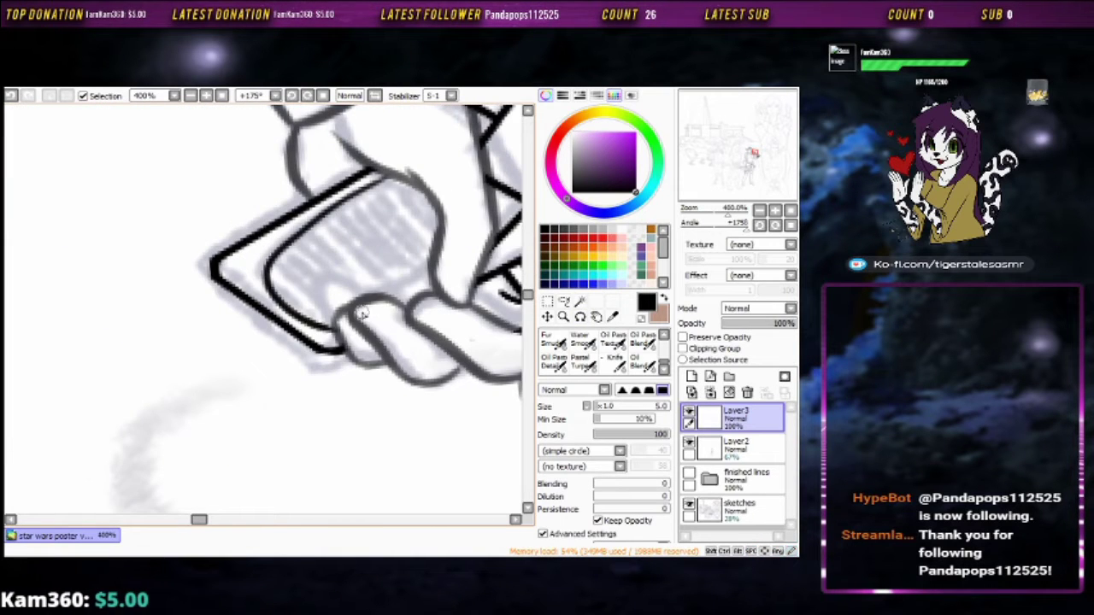
mouse_move(458, 255)
left_mouse_down()
mouse_move(320, 262)
mouse_move(303, 301)
left_mouse_up()
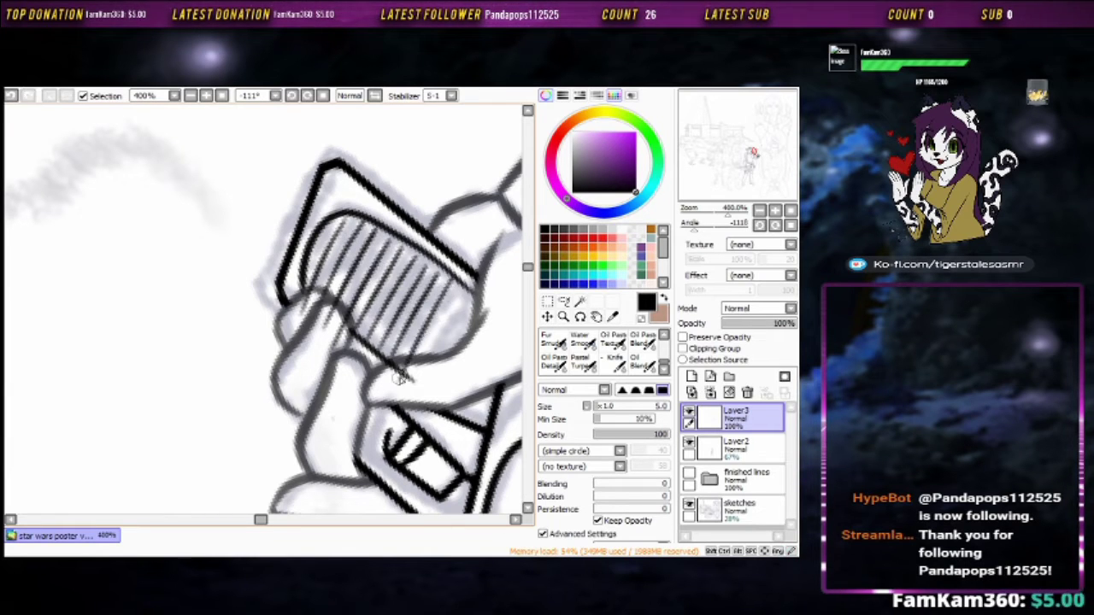
key("e")
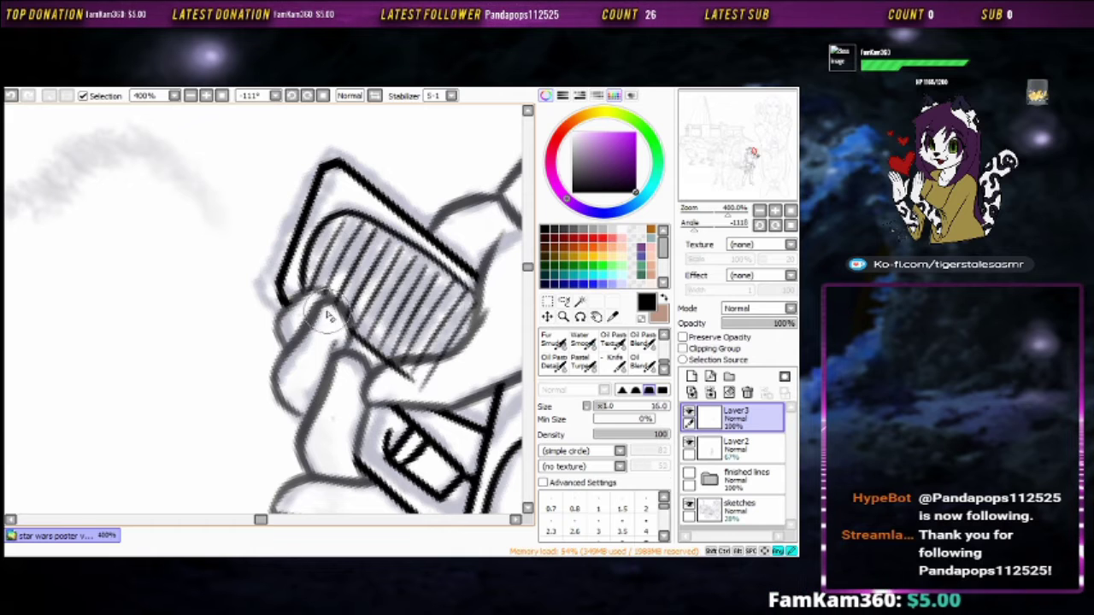
left_click_drag(454, 367, 408, 275)
key("b")
Raise Layer2 to 100% opacity with Layer3 merged into it, and show the finished lines folder
left_click(730, 453)
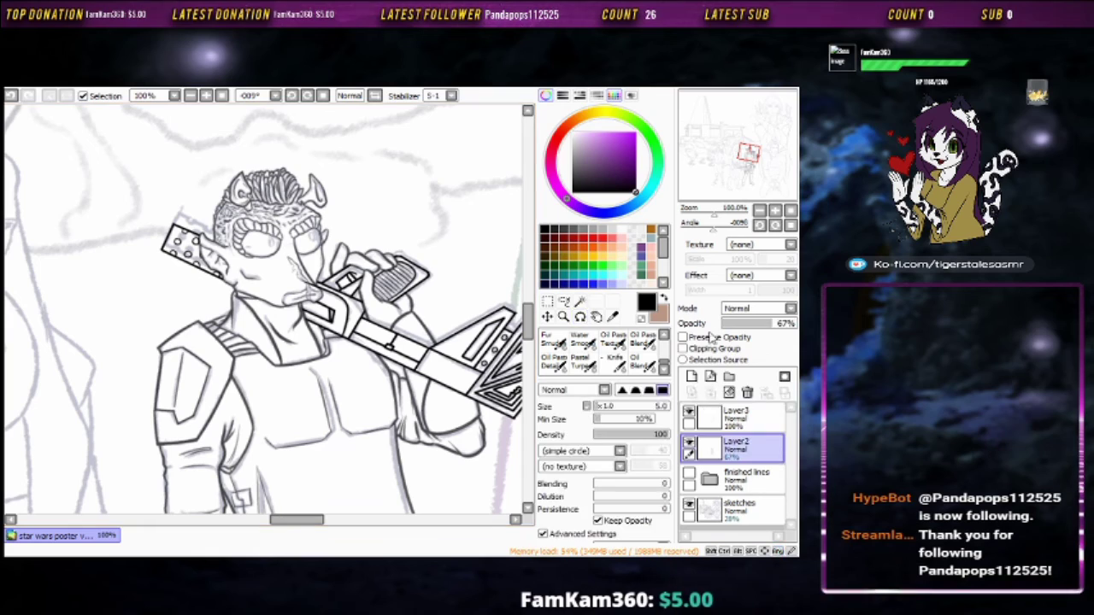
left_click_drag(411, 478, 171, 307)
left_click(791, 323)
left_click(709, 478)
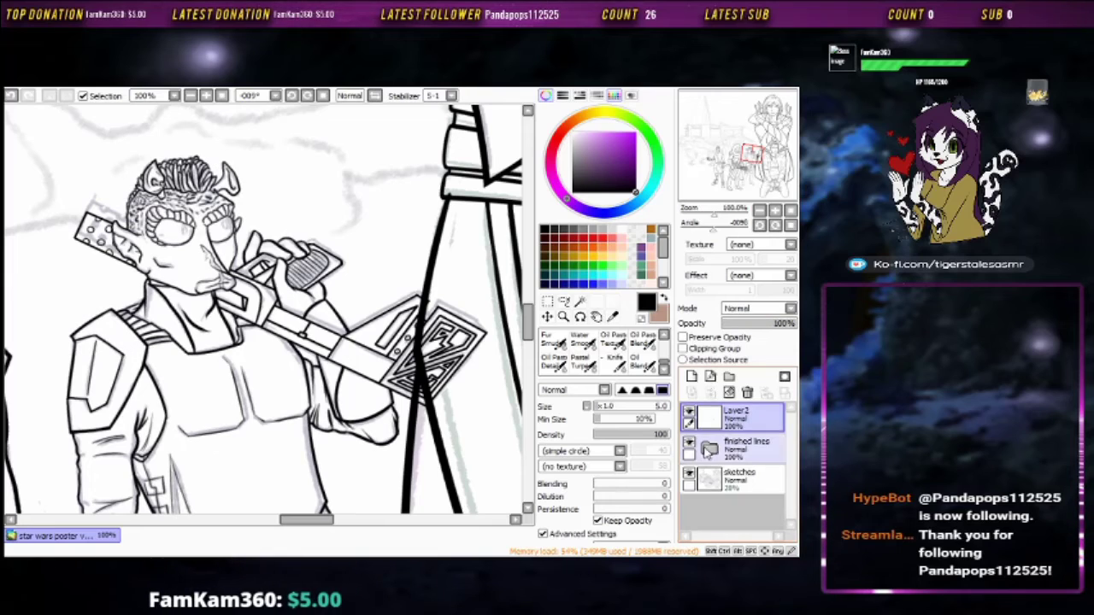
Try erasing the cloak lines that overlap the rifle stock on the tori layer, with that layer faded to 46% opacity
scroll(735, 462, "down", 2)
left_click_drag(396, 440, 513, 427)
left_click(739, 509)
key("ctrl+plus")
key("ctrl+plus")
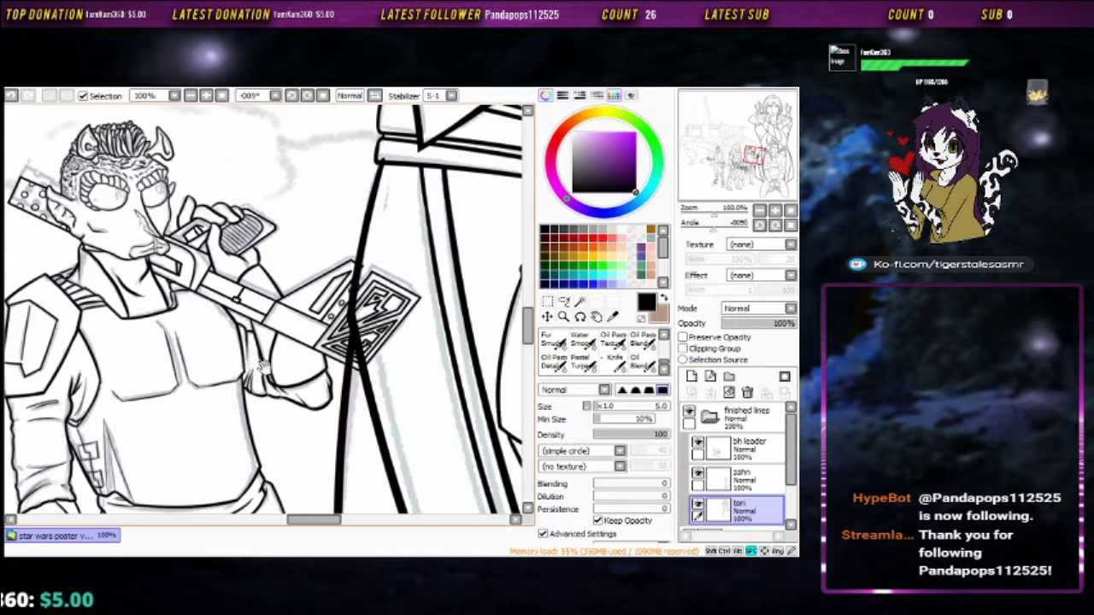
key("e")
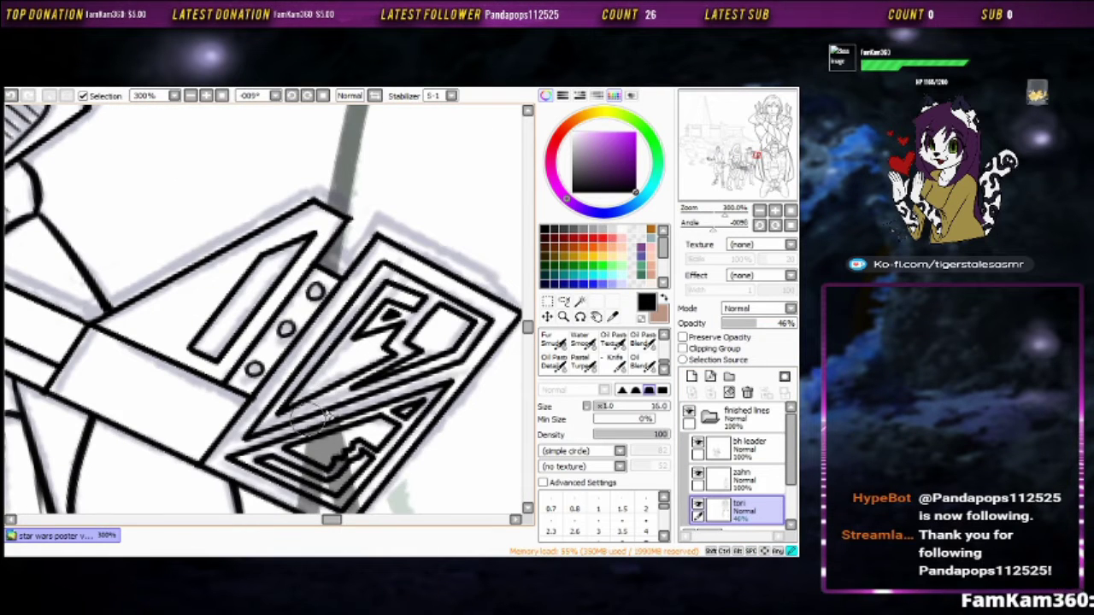
left_click_drag(326, 414, 324, 295)
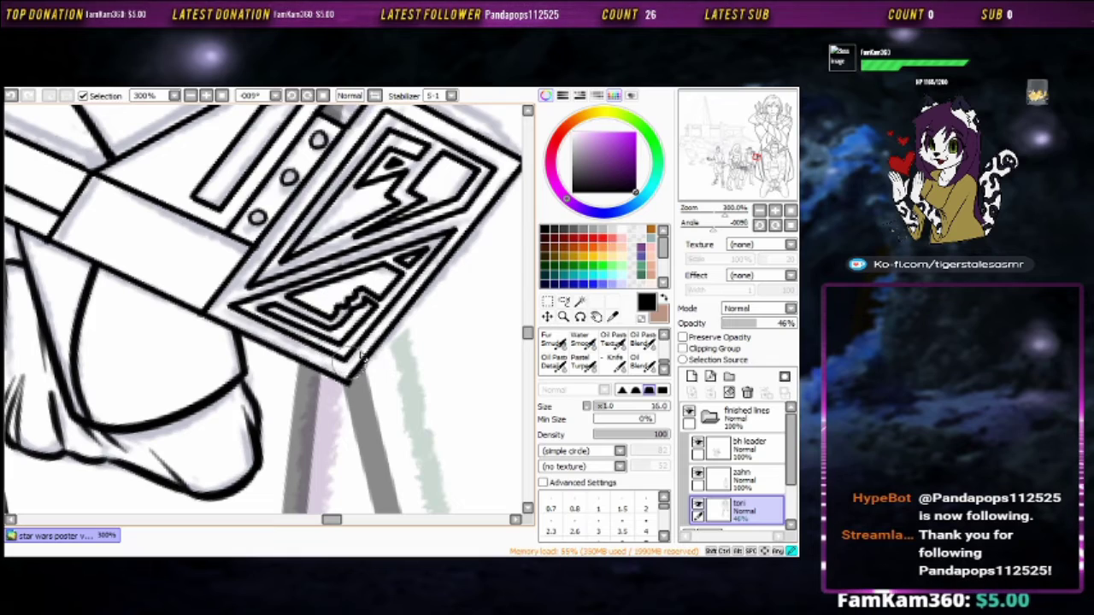
scroll(361, 357, "down", 5)
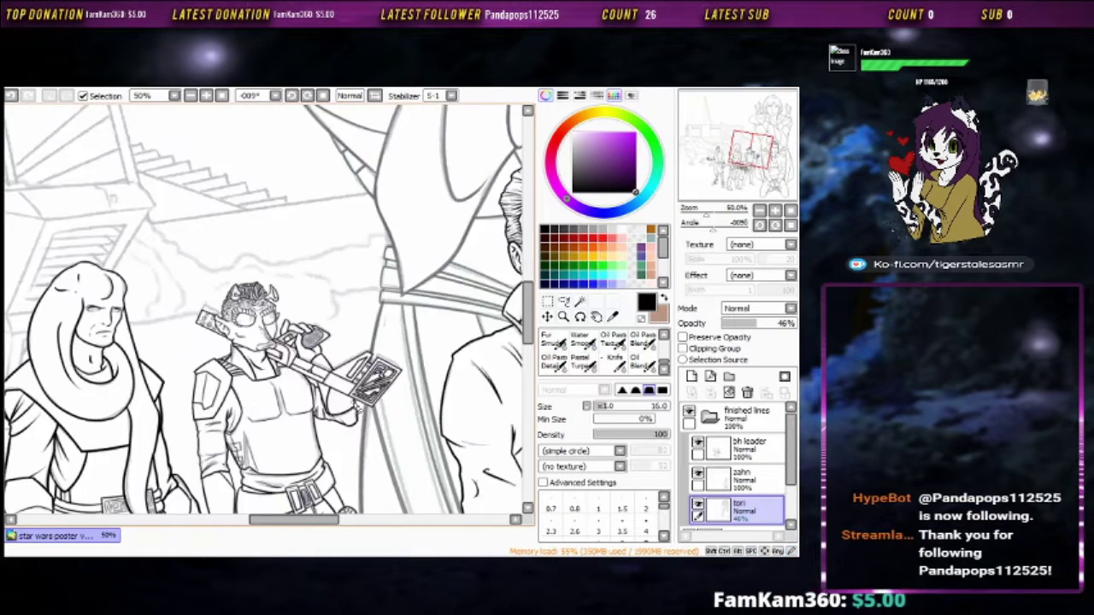
scroll(265, 307, "down", 2)
scroll(265, 308, "up", 1)
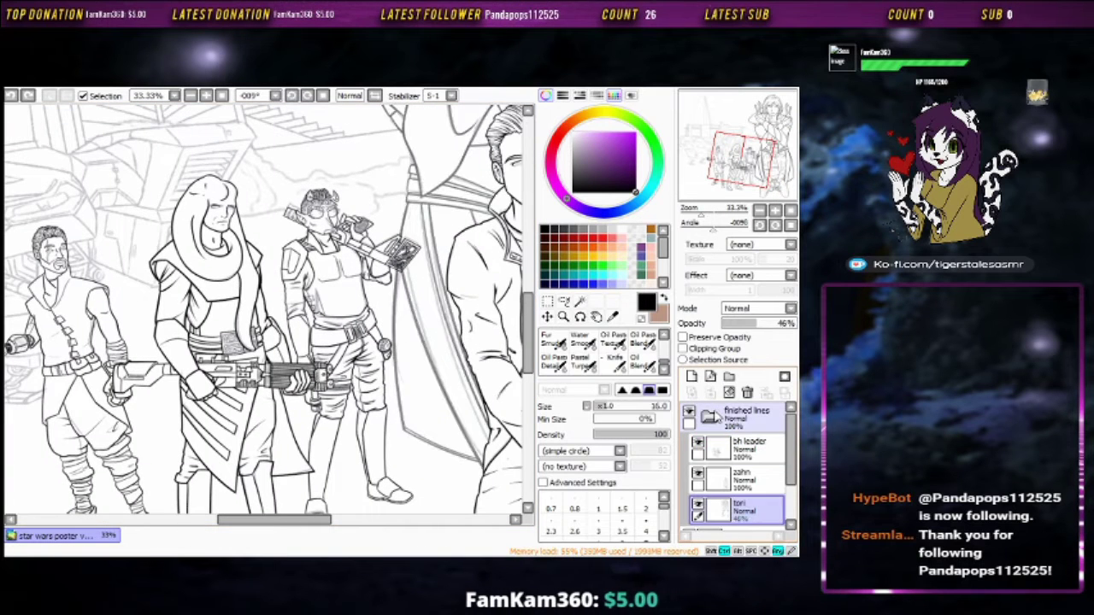
key("ctrl+v")
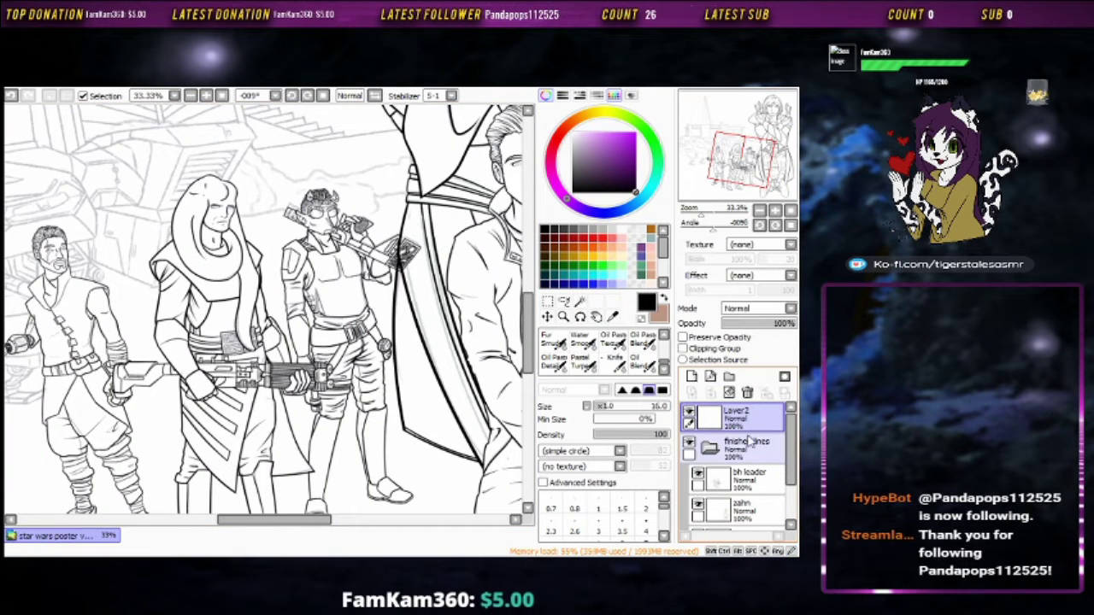
Move Layer2 into the finished lines folder and merge it into the layer below
left_click_drag(749, 440, 762, 500)
key("ctrl+e")
Fade the tori layer to 45% opacity and erase its cloak lines where they cross the rifle stock
scroll(519, 430, "up", 5)
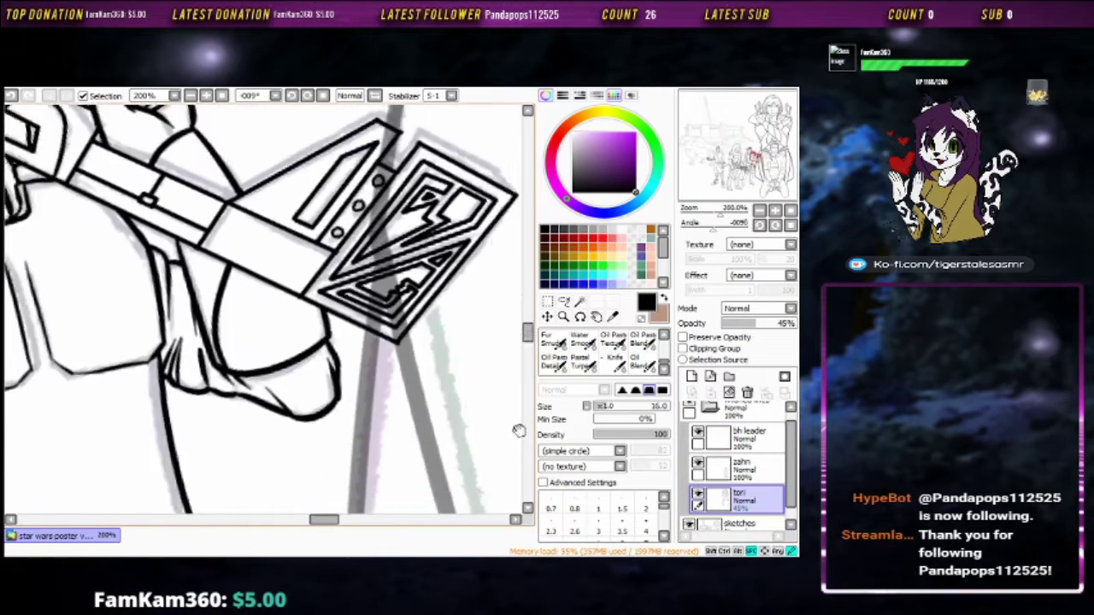
scroll(393, 262, "up", 2)
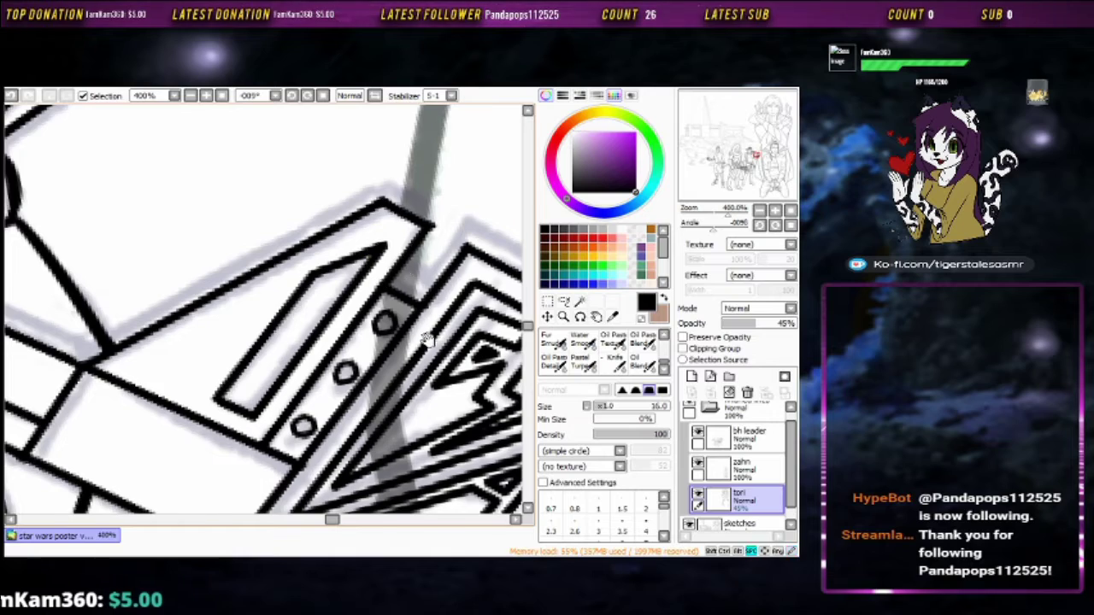
left_click_drag(425, 339, 409, 262)
left_click_drag(427, 393, 384, 305)
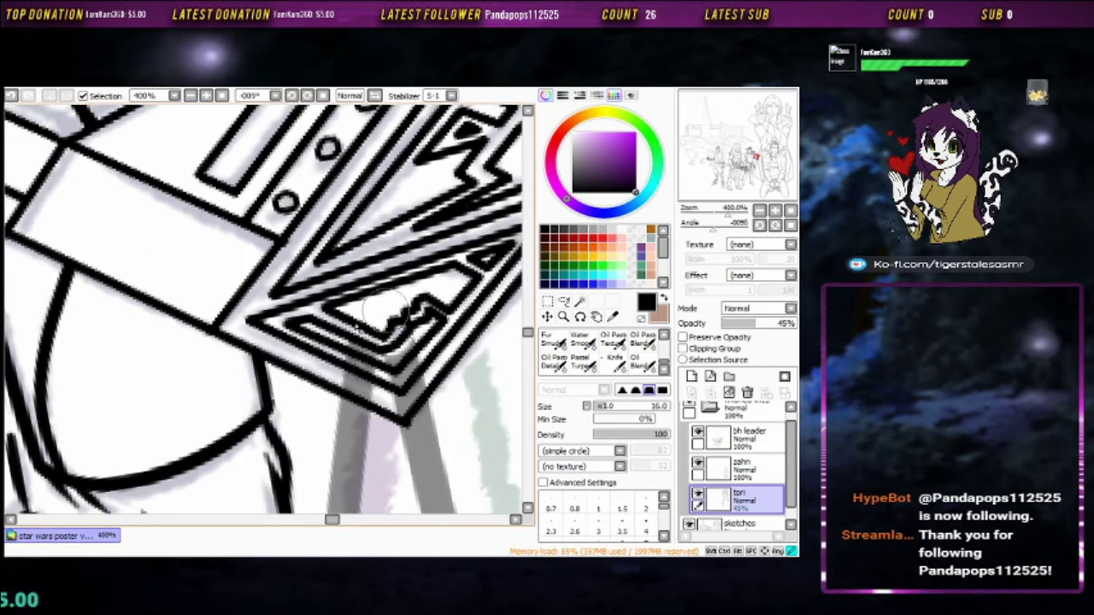
scroll(389, 315, "down", 4)
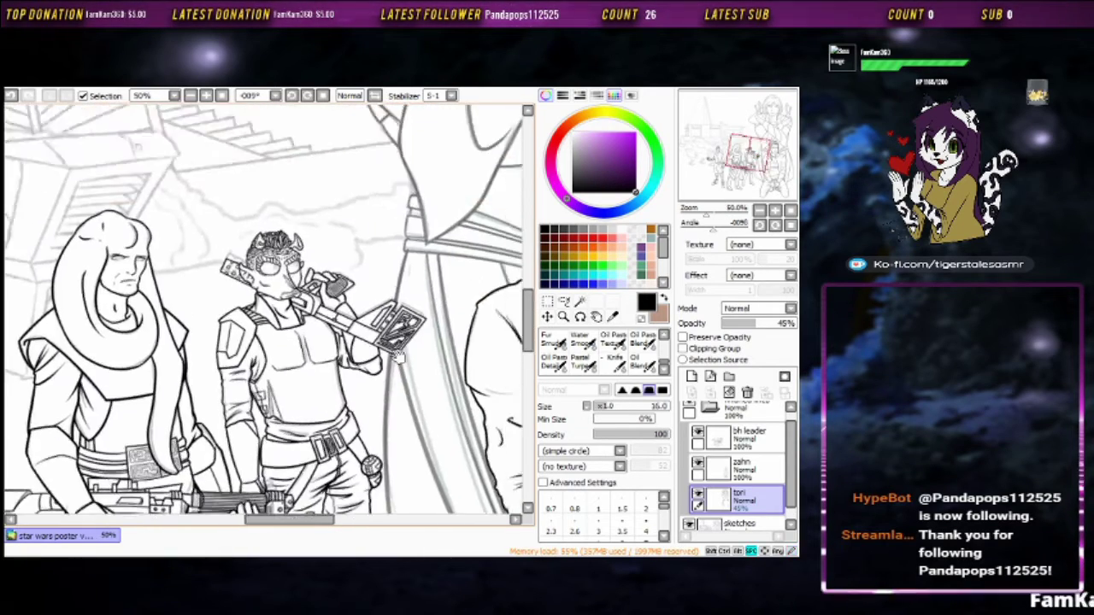
scroll(448, 405, "up", 4)
Reset the canvas rotation to 0° and restore the tori layer to 100% opacity
scroll(409, 318, "down", 9)
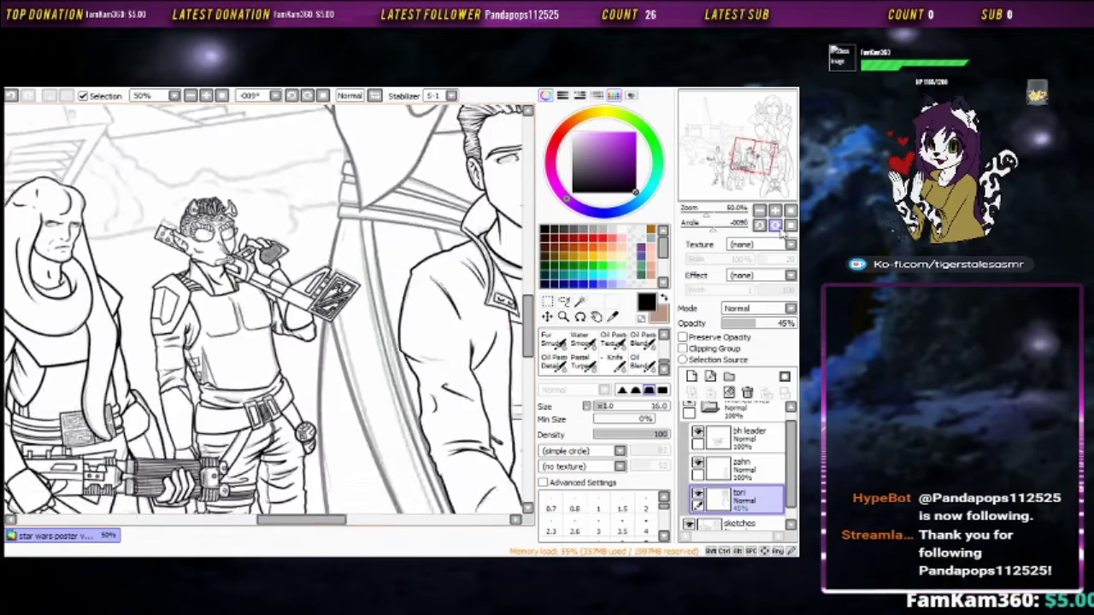
scroll(384, 353, "up", 1)
scroll(384, 353, "up", 2)
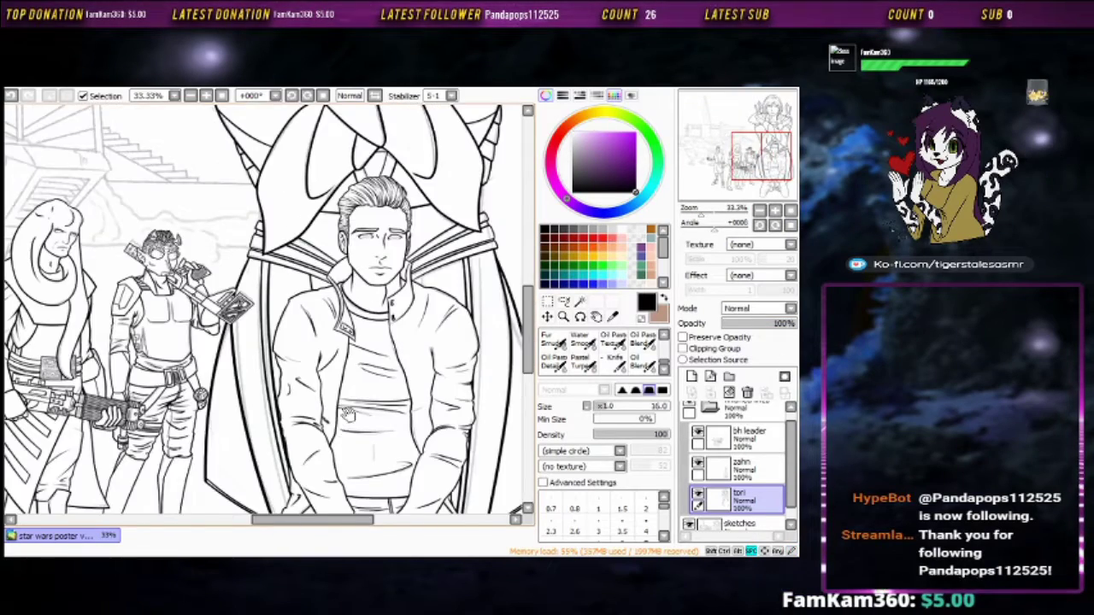
Add a new layer above tori and ink the missing cloth edges beside the large figure's waist wraps, erasing the excess
scroll(348, 414, "up", 4)
key("ctrl+shift+n")
key("b")
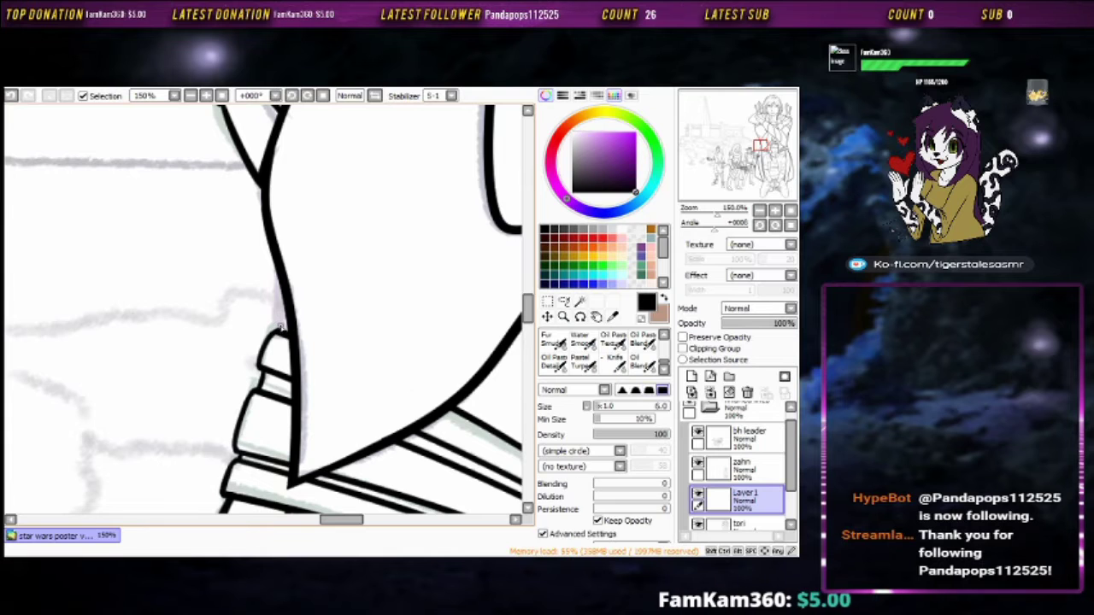
mouse_move(292, 290)
left_mouse_down()
mouse_move(261, 337)
mouse_move(358, 272)
mouse_move(294, 207)
mouse_move(328, 325)
left_mouse_up()
key("e")
key("b")
mouse_move(402, 278)
left_mouse_down()
mouse_move(264, 396)
mouse_move(327, 326)
mouse_move(433, 261)
mouse_move(292, 369)
mouse_move(490, 225)
left_mouse_up()
left_click_drag(400, 282, 296, 361)
key("e")
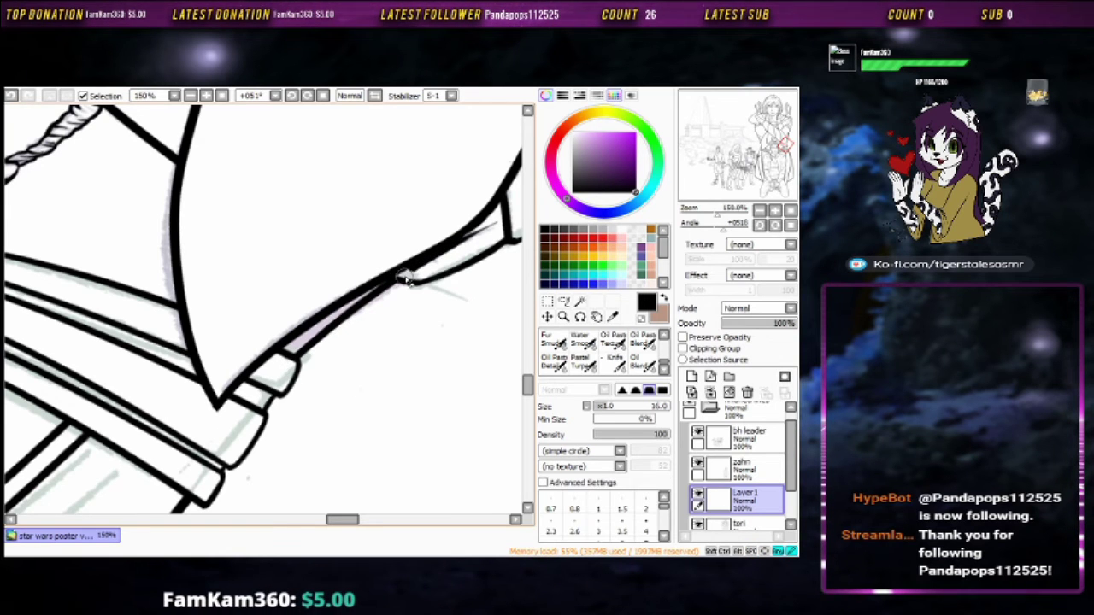
Ink the missing cloth line behind the kneeling man's collar and shoulder at brush size 12, and clean it up
key("b")
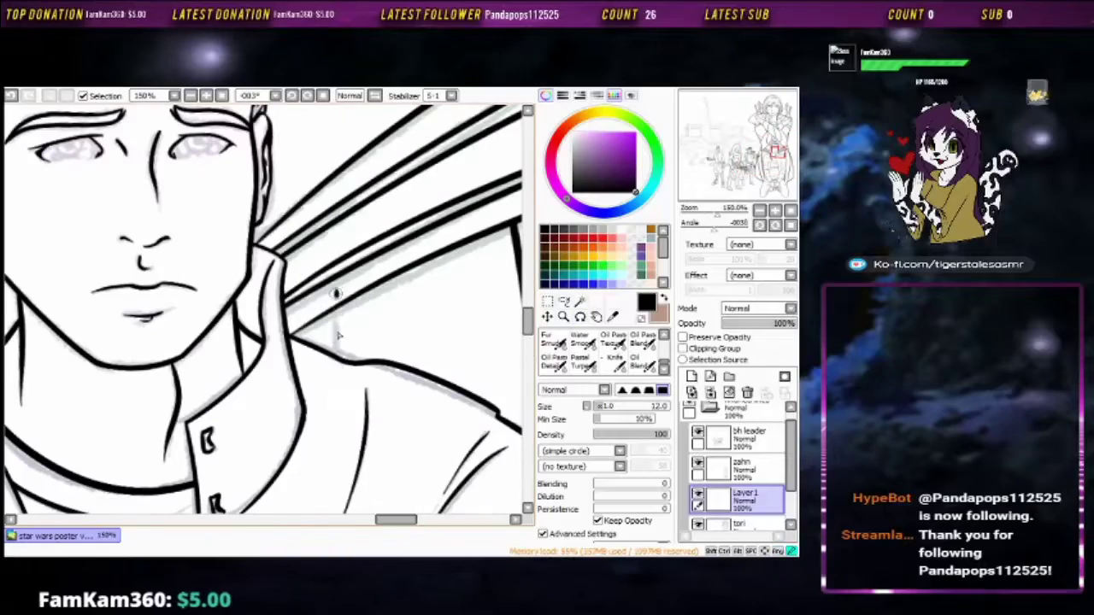
left_click_drag(335, 287, 323, 420)
key("e")
key("b")
Merge the bh leader, zahn and Layer1 layers into the tori layer and collapse the finished lines folder
scroll(350, 275, "down", 10)
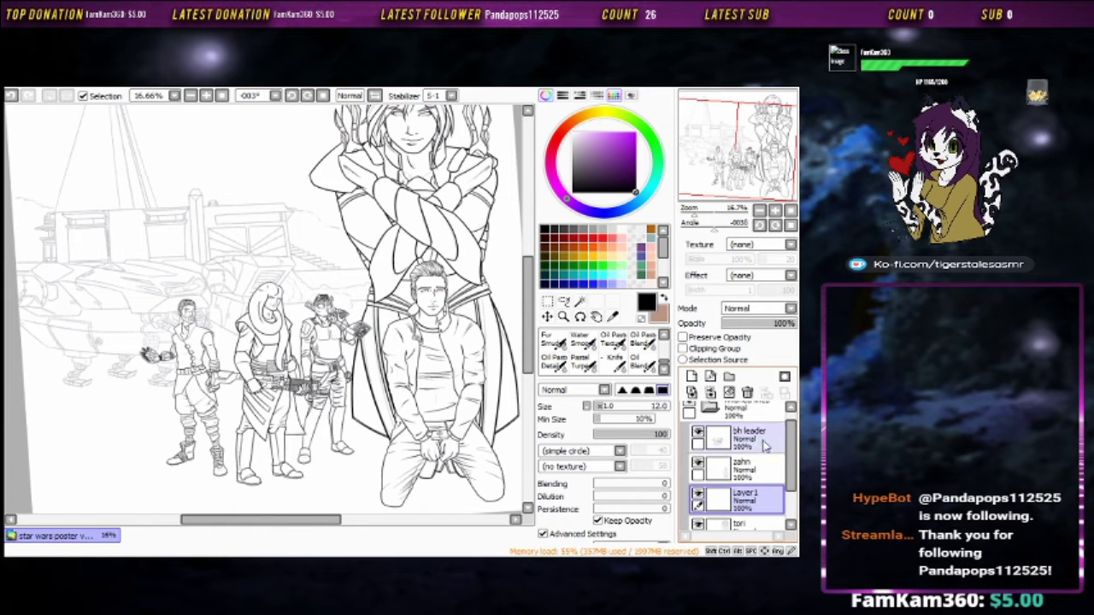
left_click(759, 440)
key("ctrl+e")
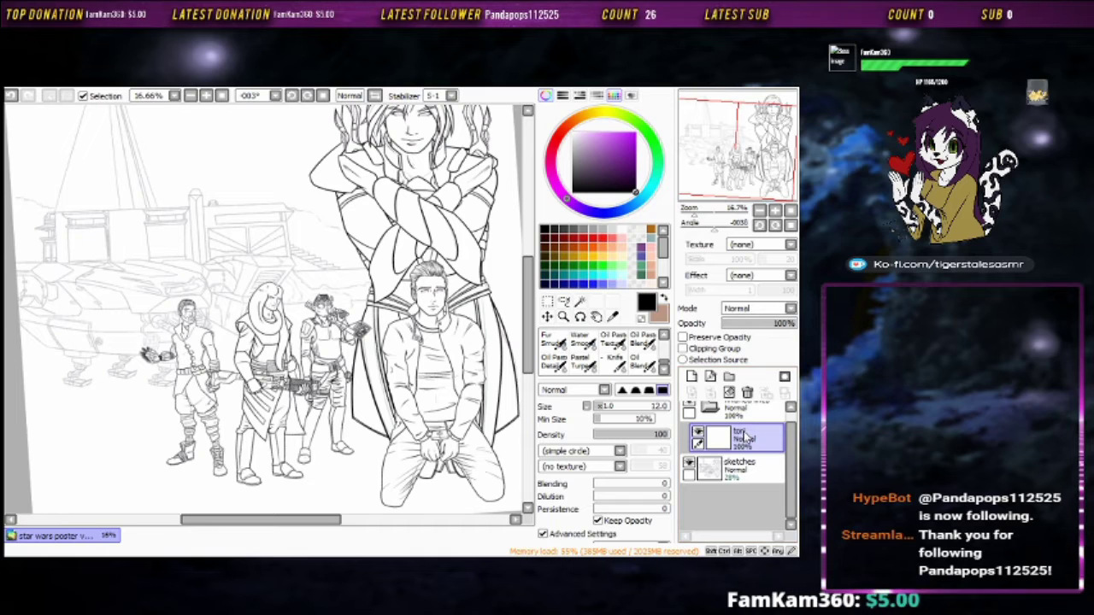
scroll(746, 410, "up", 2)
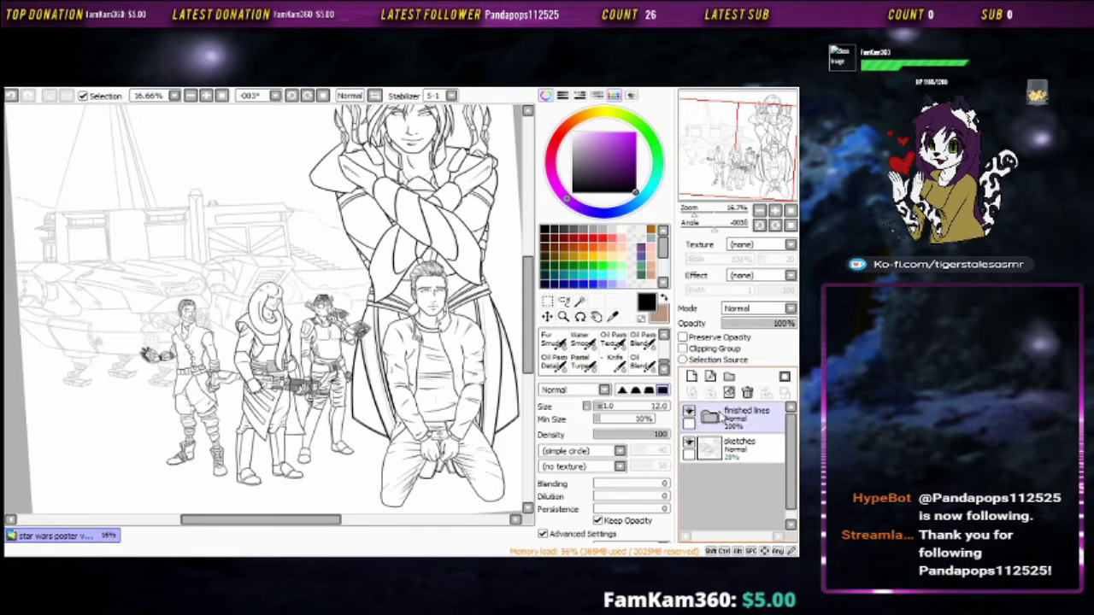
Add a normal layer and a linework layer above the finished lines folder, and hide that folder
left_click(739, 444)
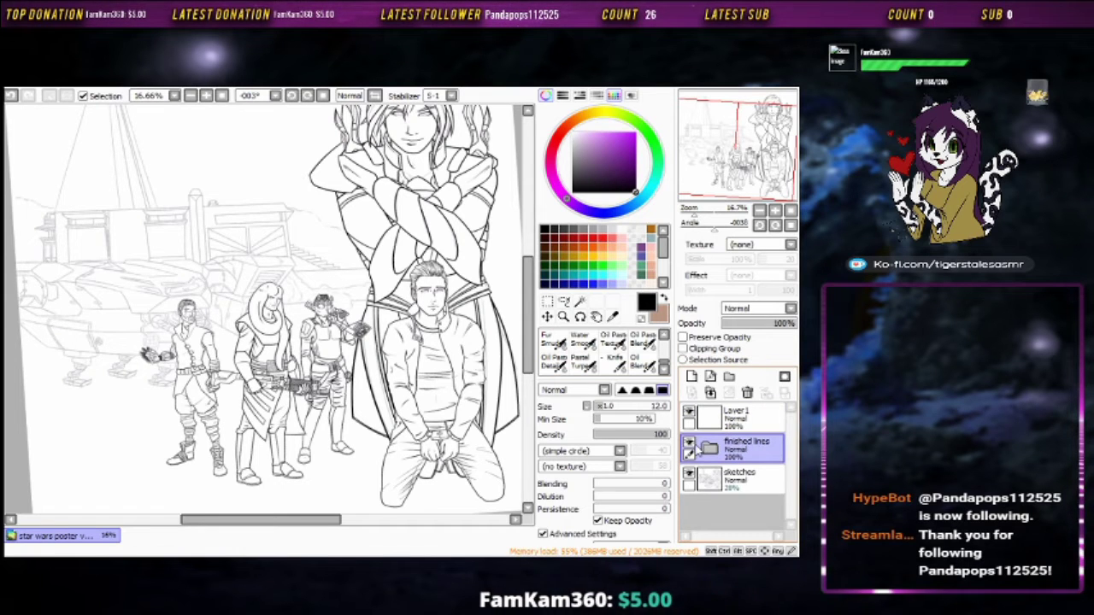
scroll(494, 325, "up", 7)
left_click(710, 377)
left_click(689, 472)
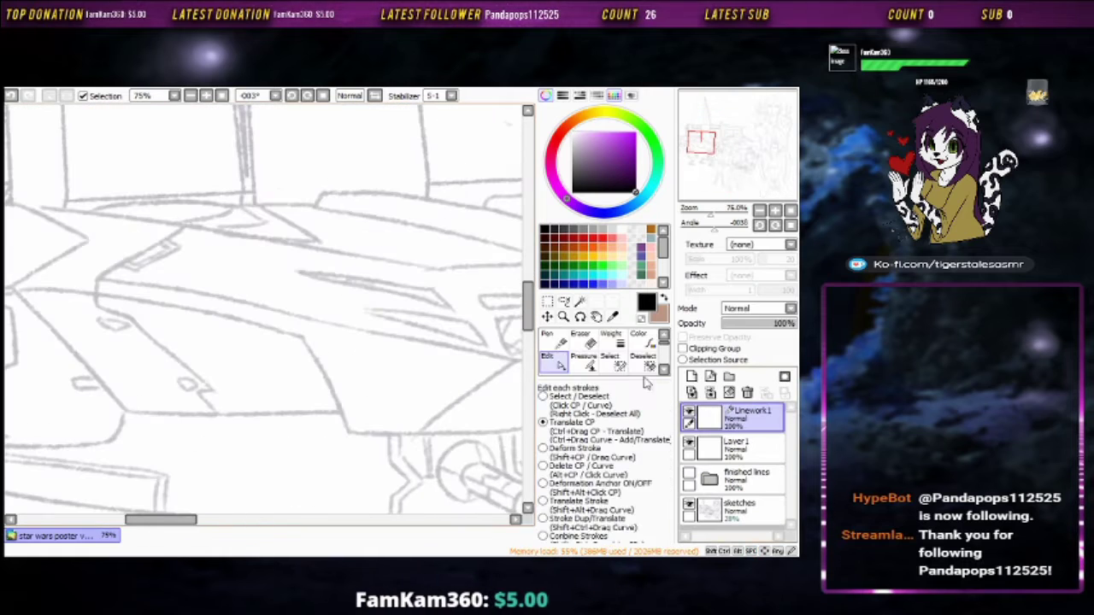
Ink two straight hull edges of the background ship with the linework Pen at size 10, and erase the overshoot at their corner
left_click(553, 339)
left_click_drag(219, 293, 298, 488)
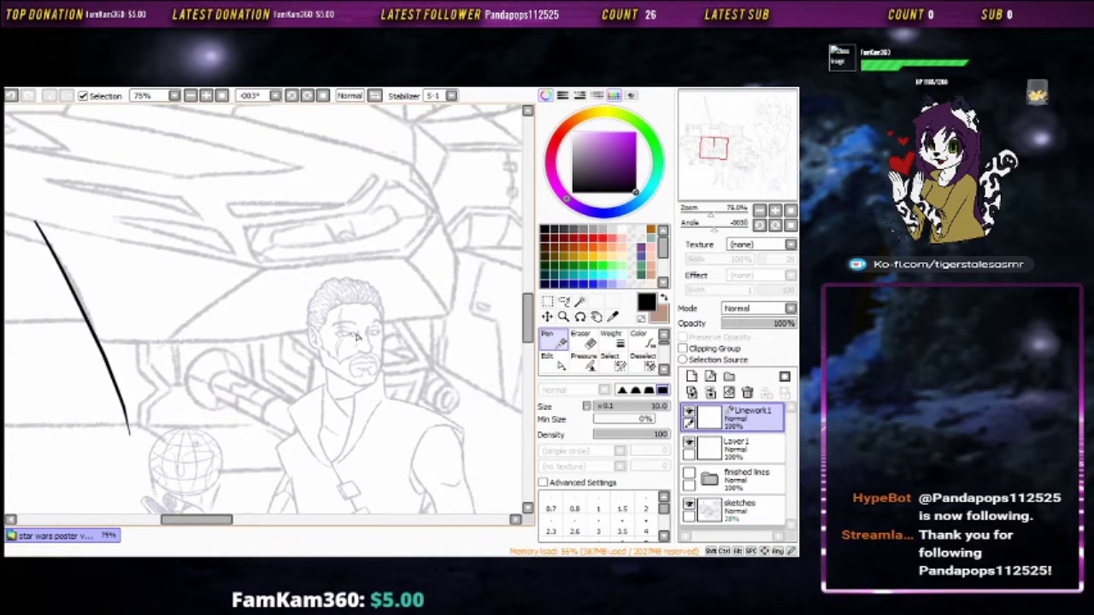
mouse_move(357, 337)
left_mouse_down()
mouse_move(325, 256)
mouse_move(256, 205)
left_mouse_up()
mouse_move(430, 137)
left_mouse_down()
mouse_move(176, 350)
mouse_move(220, 320)
left_mouse_up()
key("e")
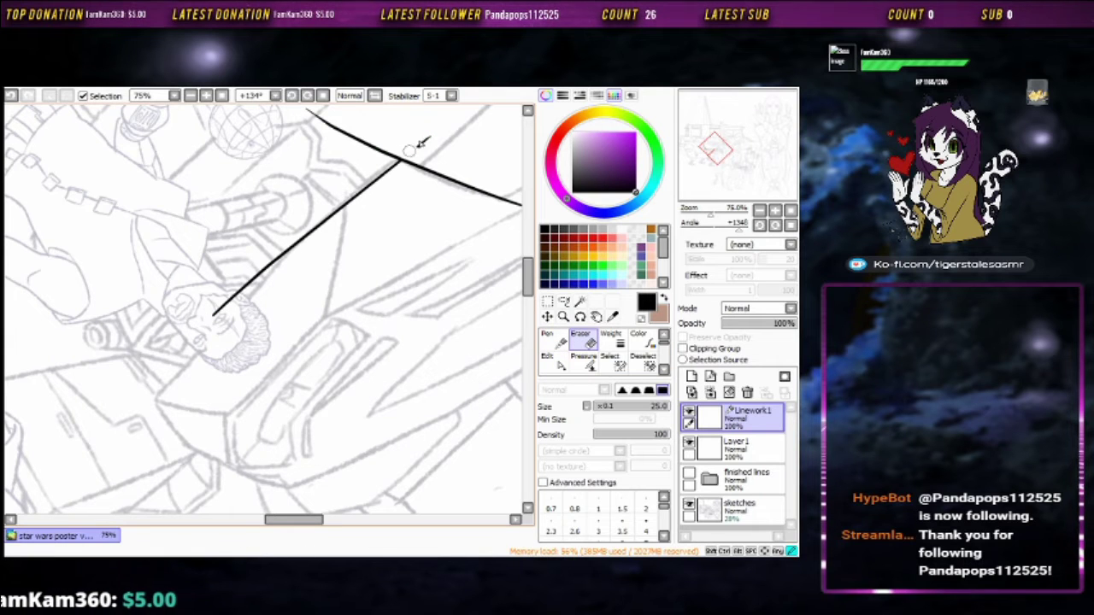
scroll(374, 175, "up", 5)
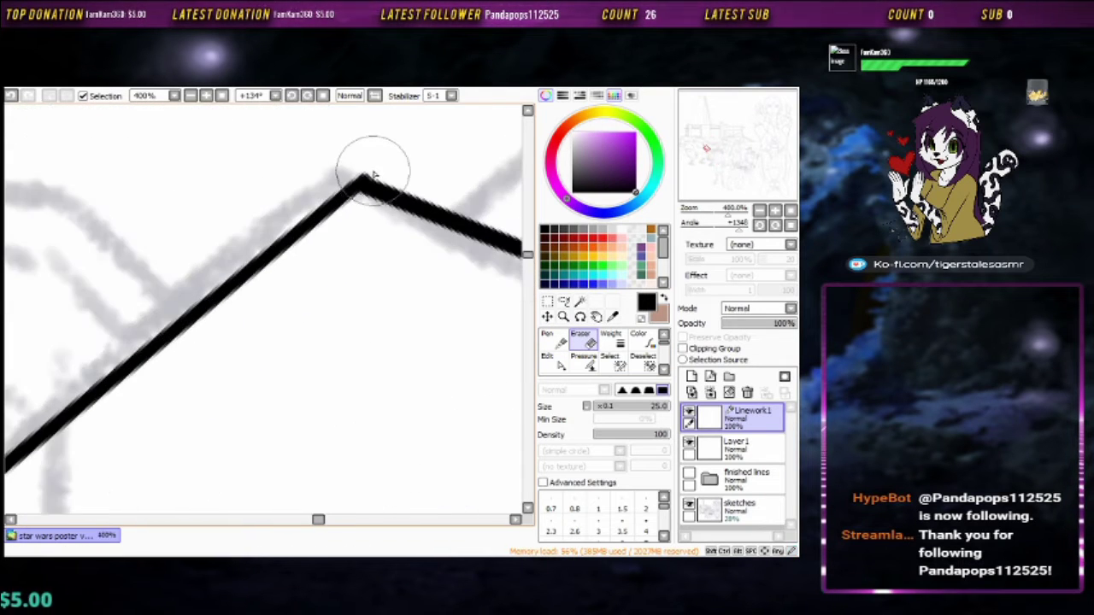
Try to reposition the control points of the hull-edge linework strokes
key("c")
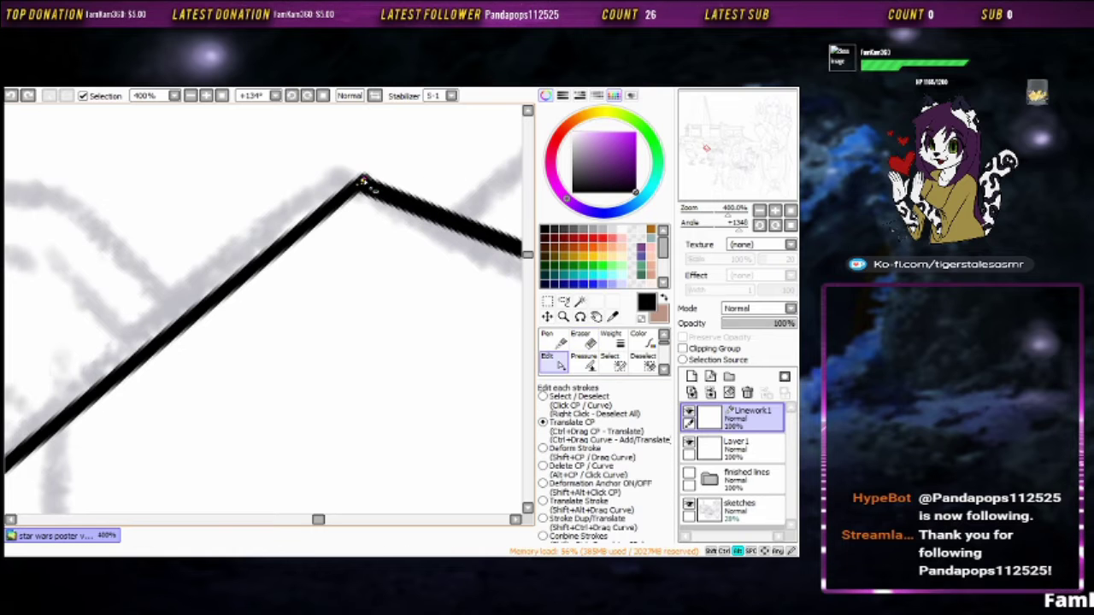
left_click_drag(298, 273, 354, 200)
scroll(256, 229, "down", 3)
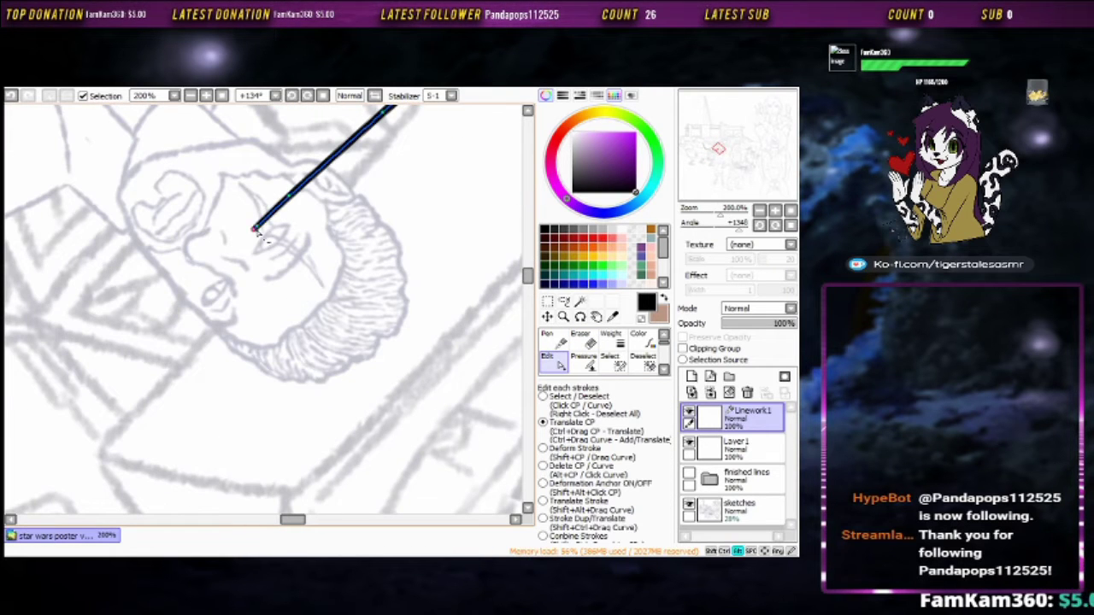
mouse_move(245, 293)
left_mouse_down()
mouse_move(295, 259)
mouse_move(260, 285)
mouse_move(299, 272)
mouse_move(286, 299)
mouse_move(239, 317)
mouse_move(240, 368)
mouse_move(160, 378)
left_mouse_up()
left_click_drag(359, 213, 342, 248)
key("ctrl+z")
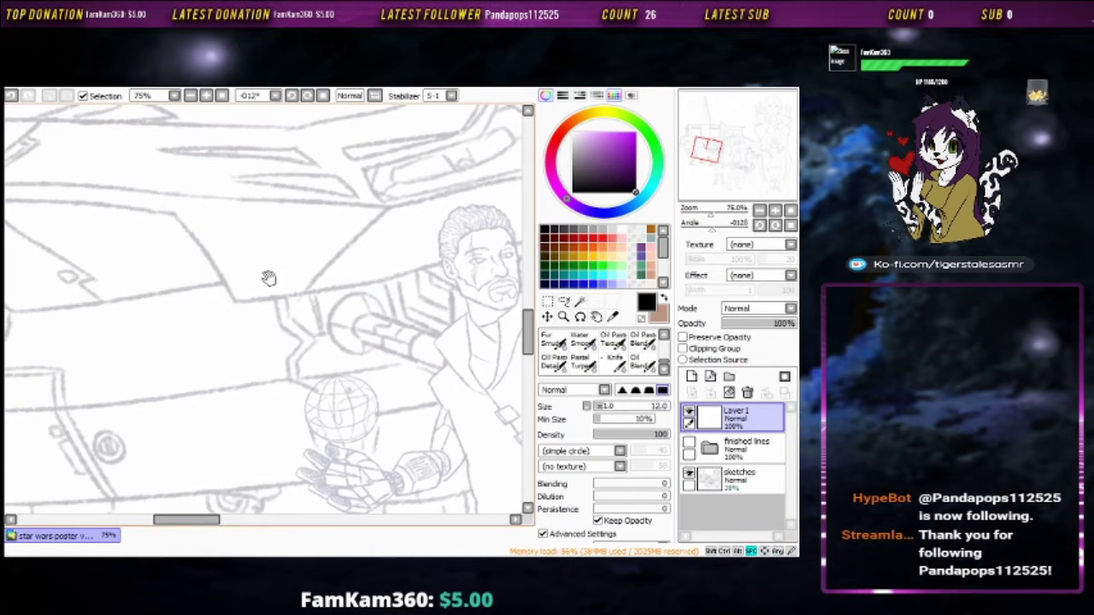
Ink the ship's lower hull edges freehand on Layer1 at brush size 12 and erase the overshoot where they cross
mouse_move(268, 276)
left_mouse_down()
mouse_move(90, 452)
mouse_move(157, 331)
mouse_move(273, 313)
mouse_move(347, 154)
mouse_move(376, 356)
mouse_move(316, 342)
mouse_move(267, 288)
left_mouse_up()
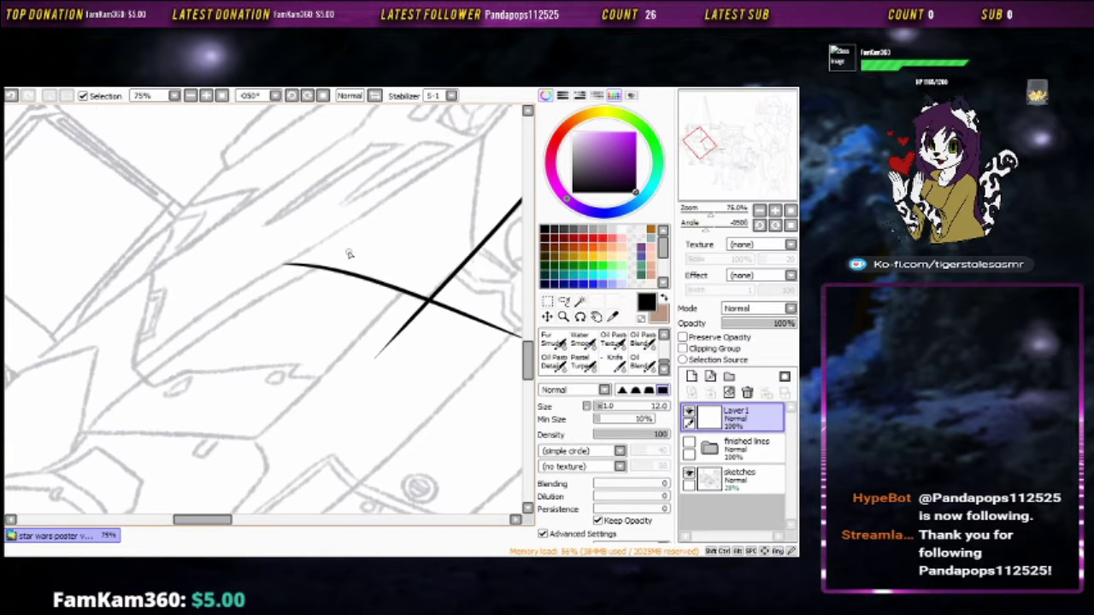
key("e")
scroll(322, 311, "down", 2)
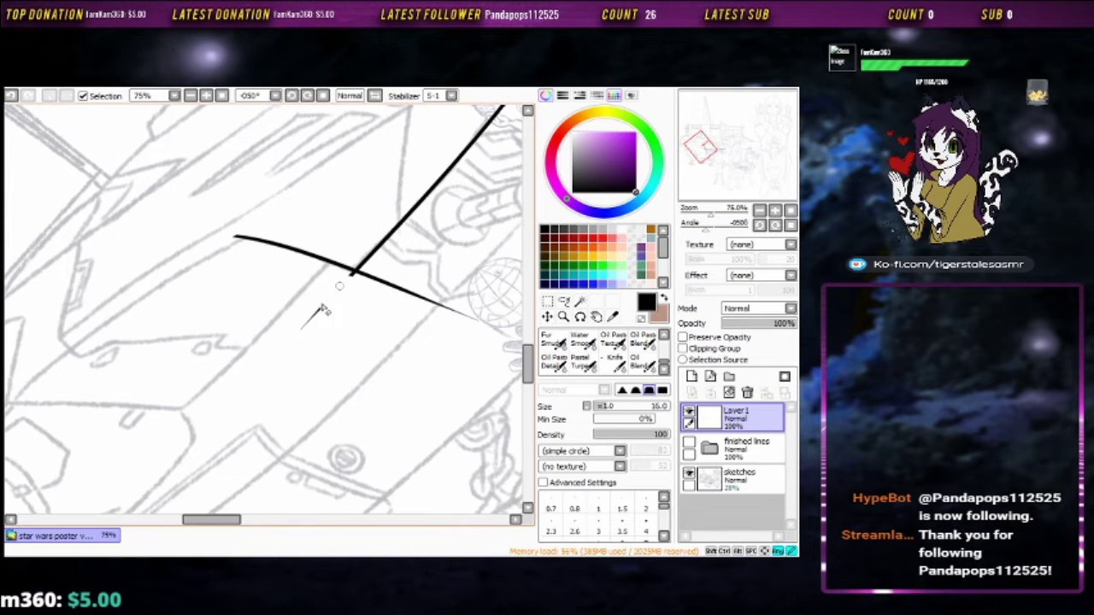
key("b")
mouse_move(460, 318)
left_mouse_down()
mouse_move(334, 386)
mouse_move(419, 247)
mouse_move(360, 186)
left_mouse_up()
scroll(360, 186, "up", 2)
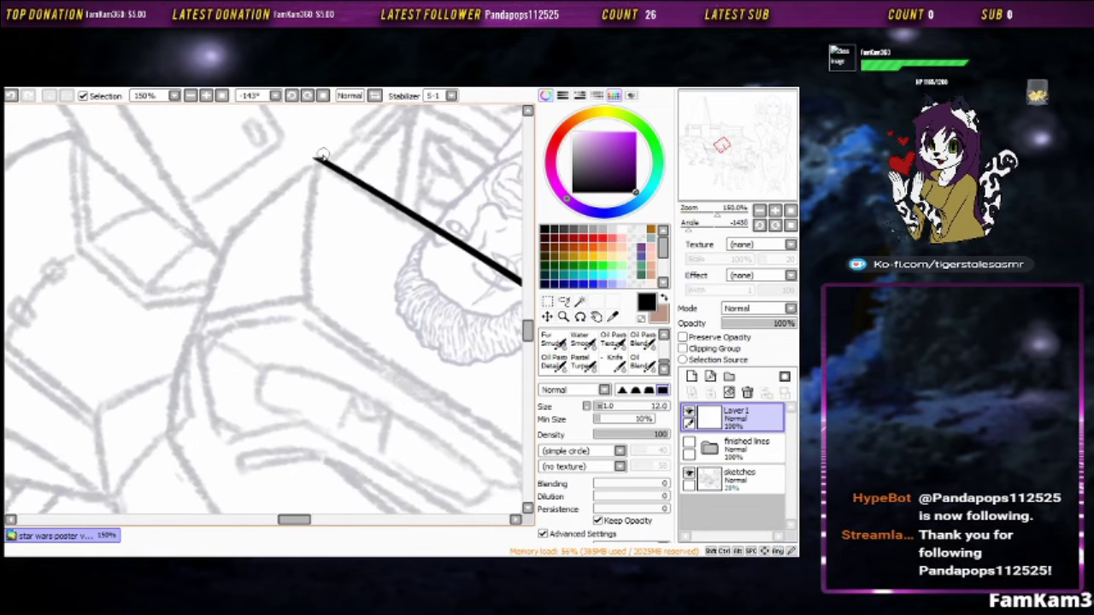
Ink the ship's front corner and upper hull edges beyond the bearded man's head at brush size 12
mouse_move(380, 133)
left_mouse_down()
mouse_move(437, 136)
mouse_move(430, 144)
left_mouse_up()
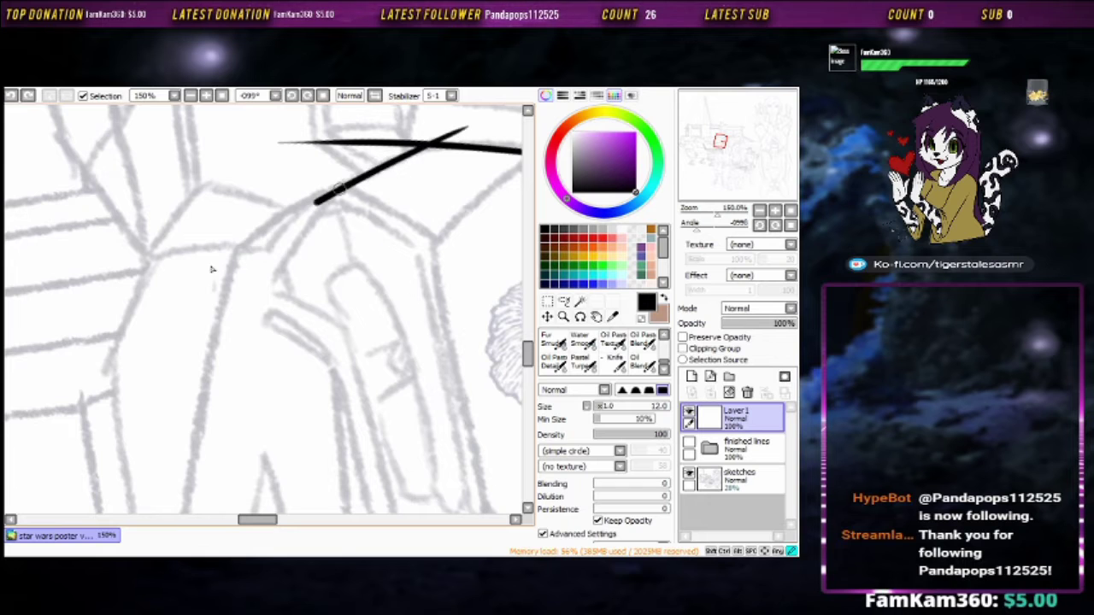
left_click_drag(212, 304, 454, 225)
scroll(407, 169, "down", 2)
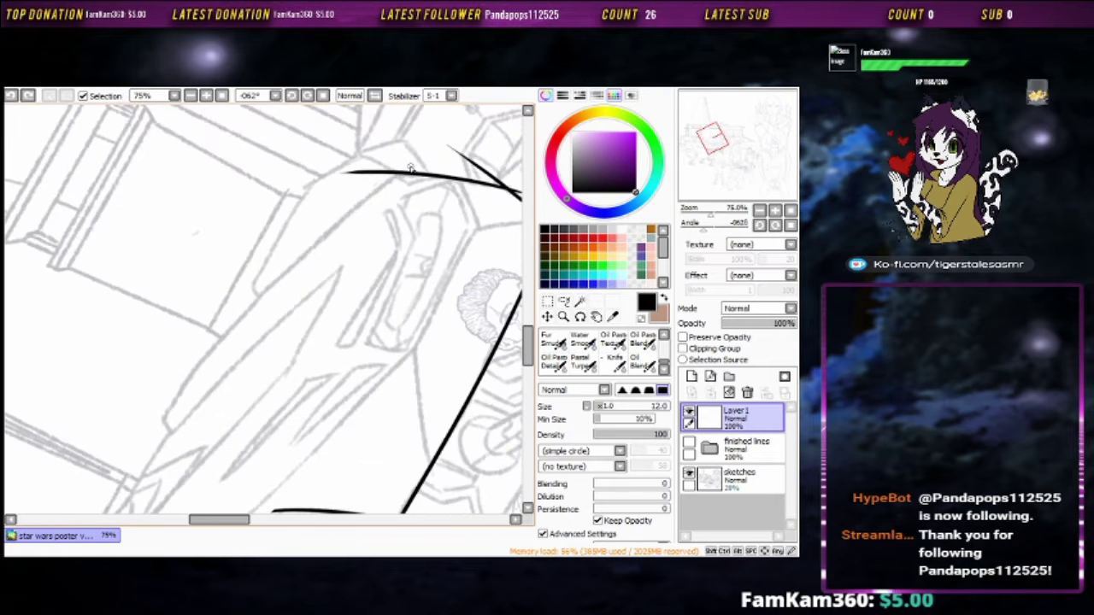
mouse_move(156, 453)
left_mouse_down()
mouse_move(257, 402)
mouse_move(350, 234)
mouse_move(251, 347)
mouse_move(369, 229)
mouse_move(308, 325)
mouse_move(224, 405)
mouse_move(333, 438)
mouse_move(313, 232)
mouse_move(419, 202)
mouse_move(431, 184)
mouse_move(245, 321)
left_mouse_up()
Ink the short edge closing the notch in the upper hull outline and erase the line ends running past it
key("ctrl+minus")
key("ctrl+plus")
key("ctrl+plus")
key("ctrl+plus")
left_click_drag(404, 169, 344, 254)
key("e")
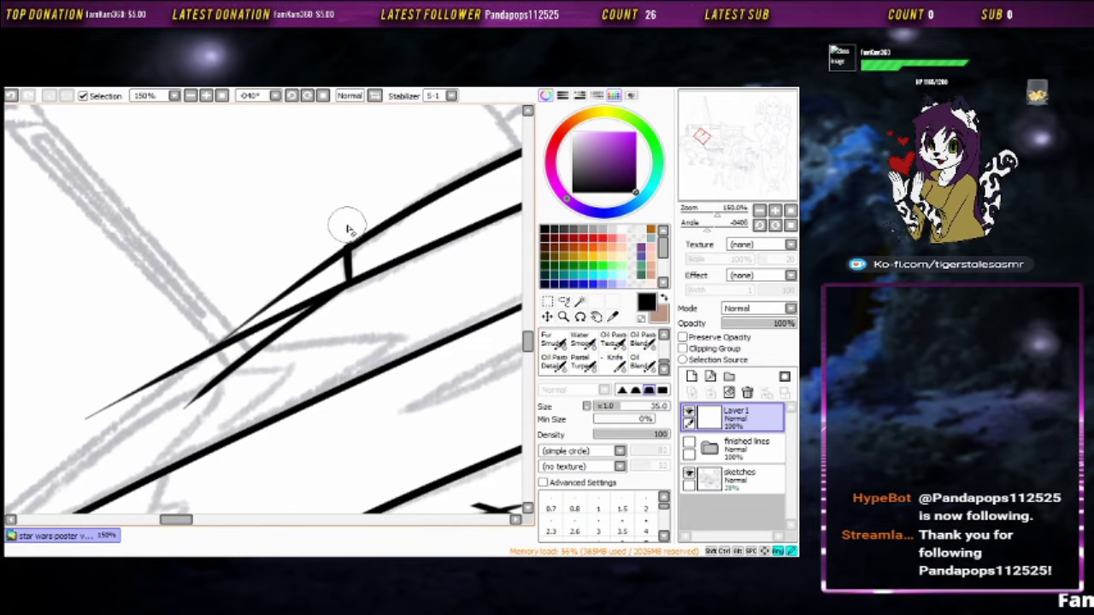
key("n")
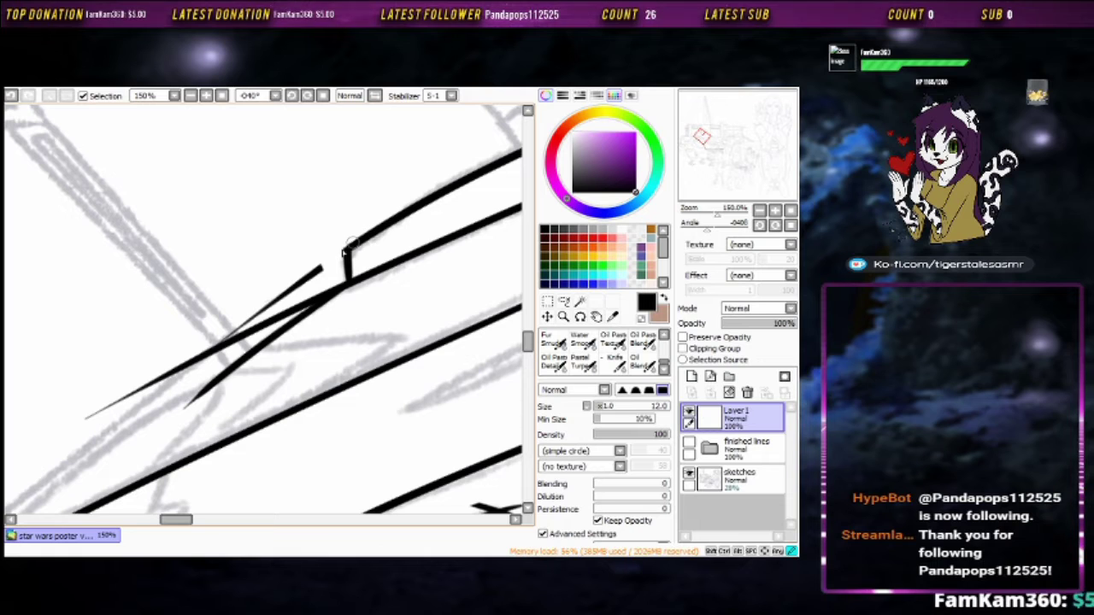
key("e")
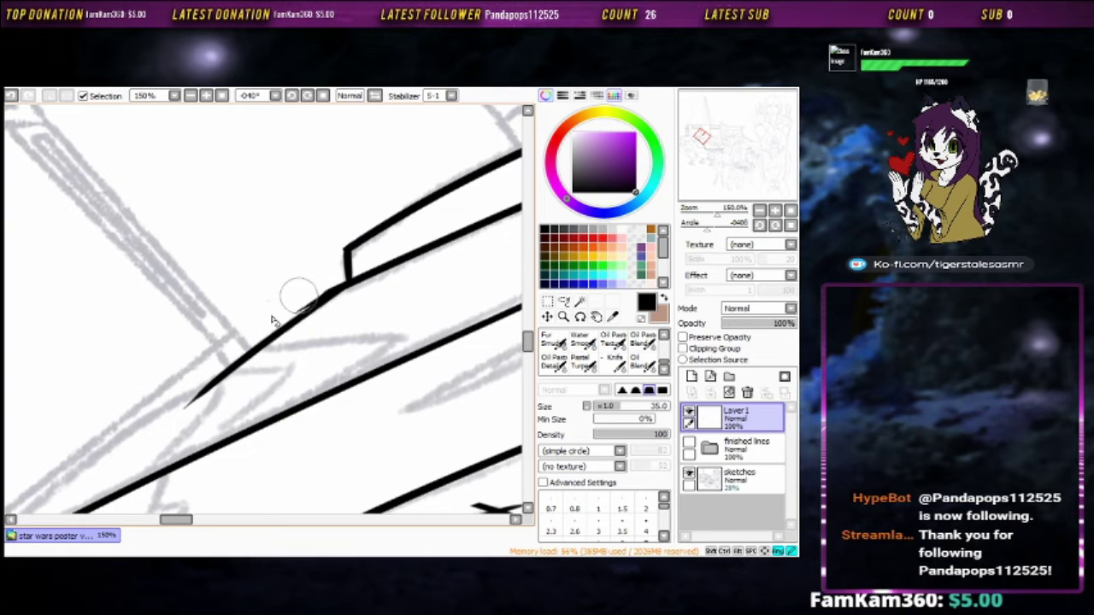
key("n")
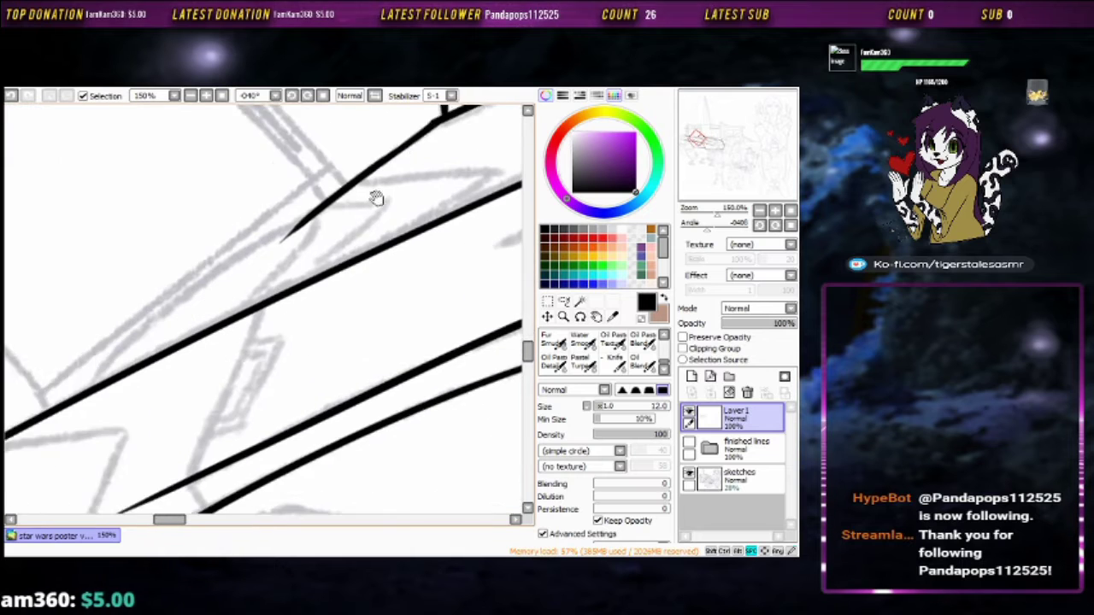
Ink the curved, leaf-shaped panels at the hull's far end and erase their overshooting tips at eraser size 35
left_click_drag(338, 180, 190, 403)
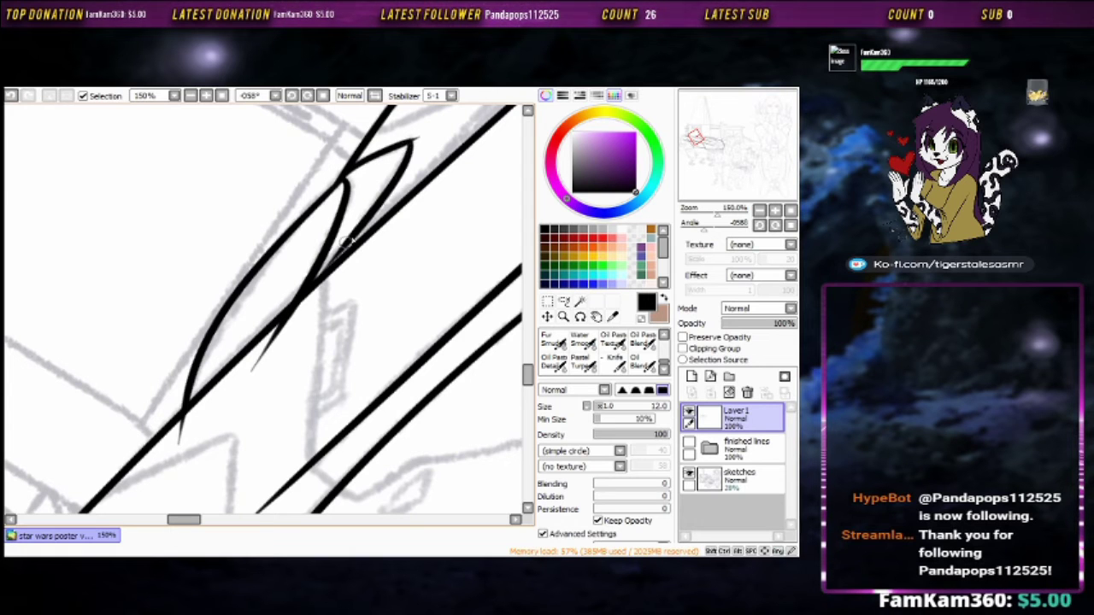
key("e")
left_click_drag(310, 295, 267, 364)
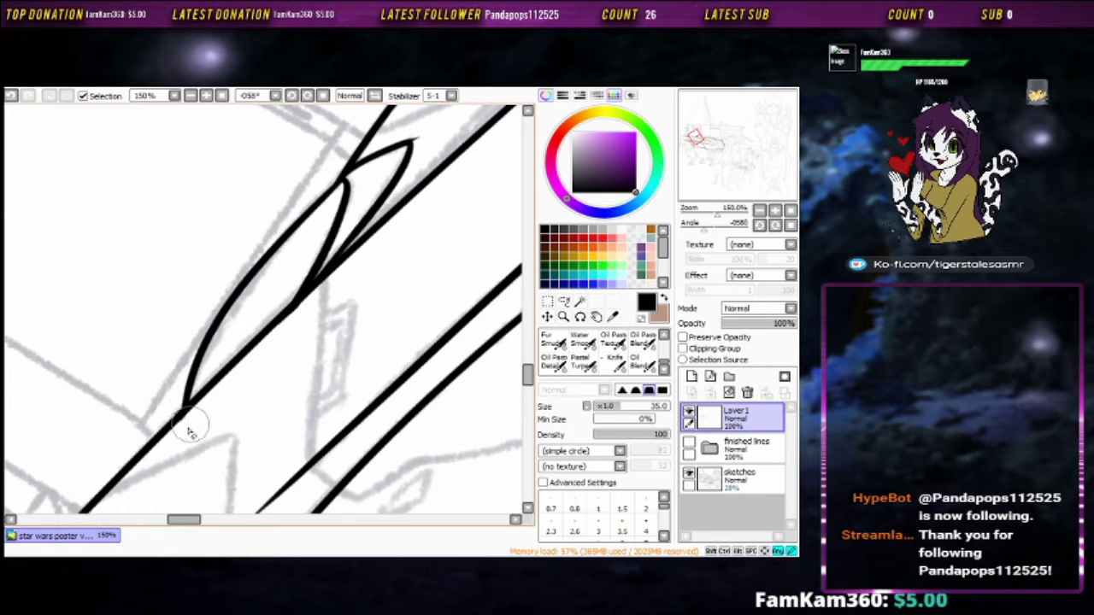
mouse_move(190, 432)
left_mouse_down()
mouse_move(268, 215)
mouse_move(325, 282)
left_mouse_up()
key("b")
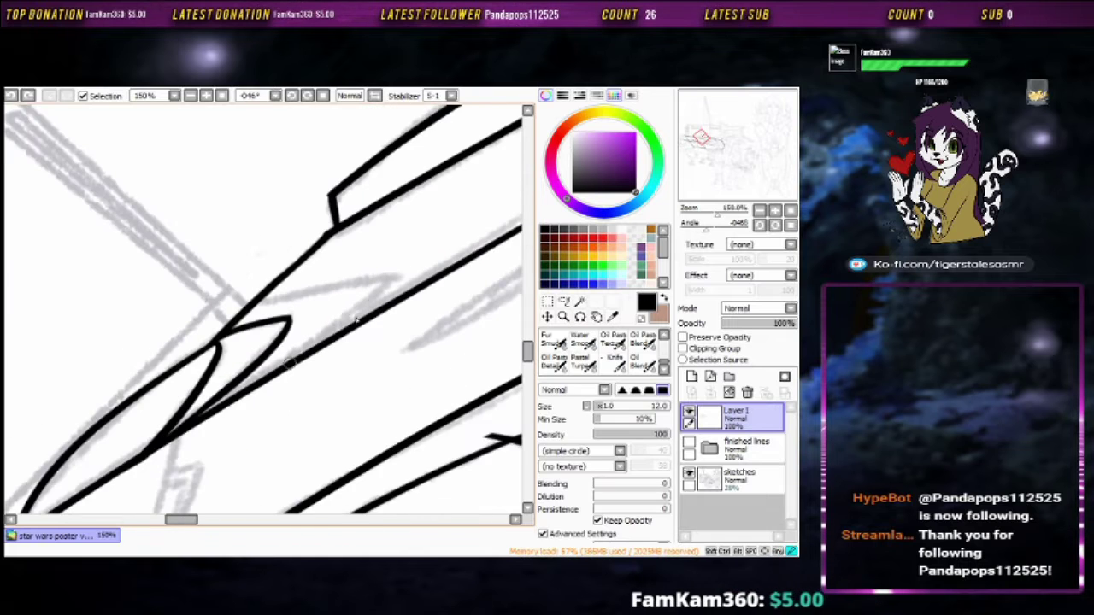
Ink the pointed panel outline beside the leaf-shaped panels and erase its overshoots at both ends
left_click_drag(354, 321, 307, 257)
left_click_drag(374, 220, 248, 335)
key("ctrl+z")
left_click_drag(282, 287, 200, 391)
key("e")
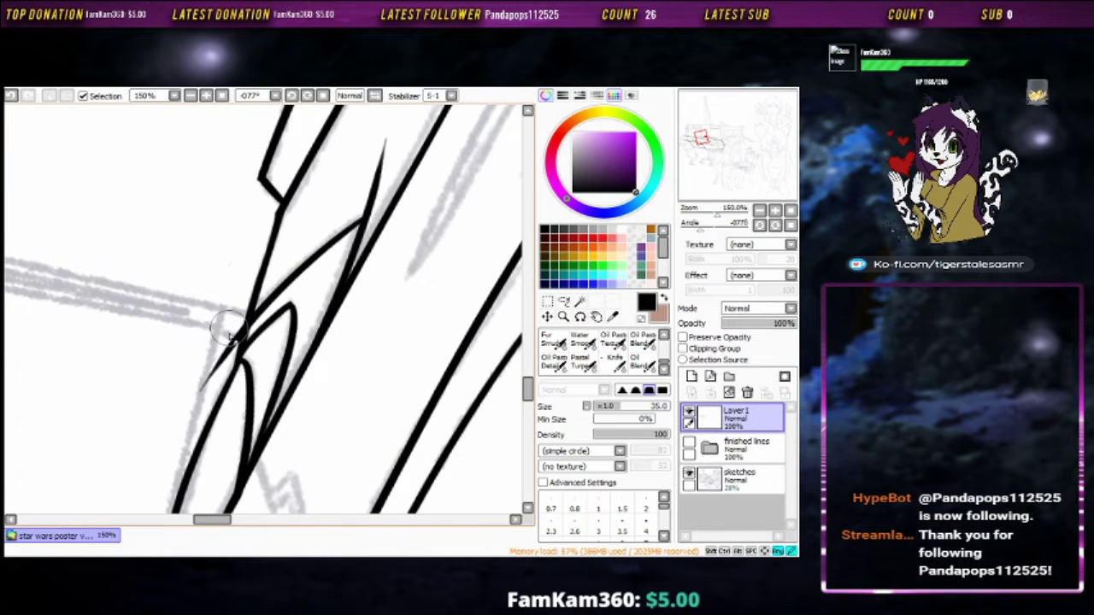
key("b")
scroll(239, 325, "up", 2)
key("e")
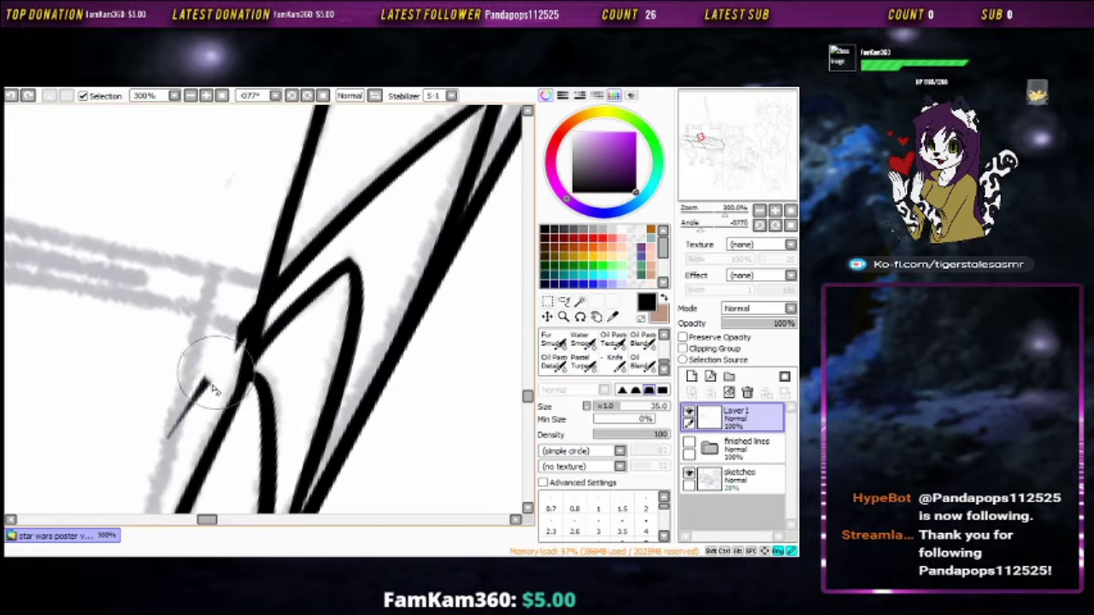
key("b")
scroll(318, 245, "down", 2)
key("e")
mouse_move(318, 244)
left_mouse_down()
mouse_move(317, 257)
mouse_move(354, 142)
left_mouse_up()
key("b")
Ink the curved edge joining the long parallel hull lines and erase the ends extending beyond the joins
scroll(282, 315, "down", 3)
scroll(282, 315, "up", 3)
mouse_move(282, 314)
left_mouse_down()
mouse_move(354, 341)
mouse_move(427, 261)
mouse_move(367, 227)
mouse_move(292, 320)
left_mouse_up()
scroll(324, 214, "up", 1)
key("e")
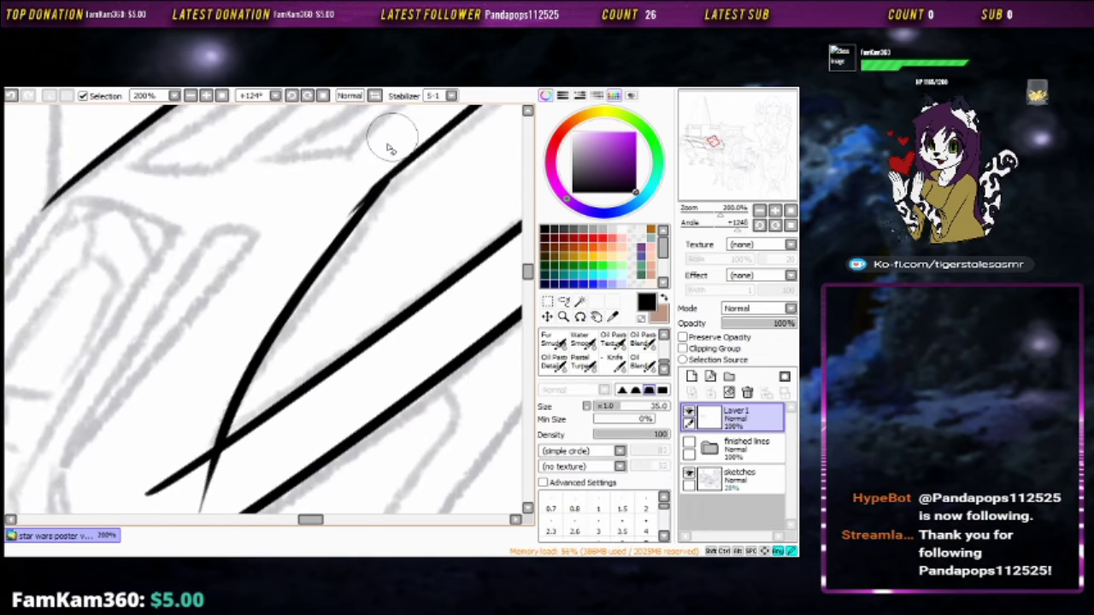
left_click_drag(337, 245, 270, 295)
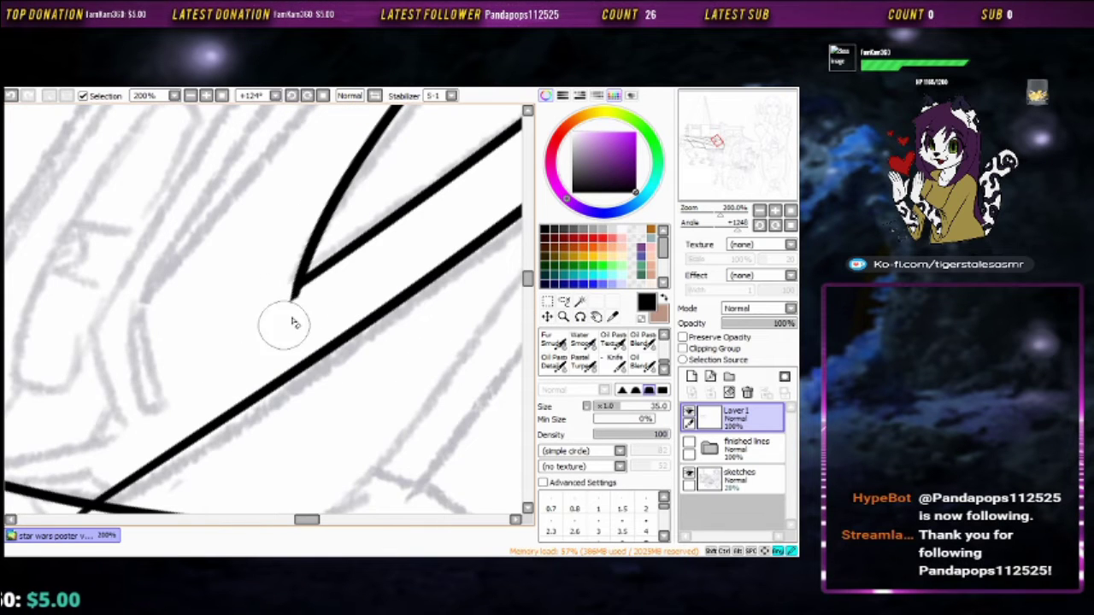
mouse_move(244, 370)
left_mouse_down()
mouse_move(274, 324)
mouse_move(276, 342)
mouse_move(219, 269)
left_mouse_up()
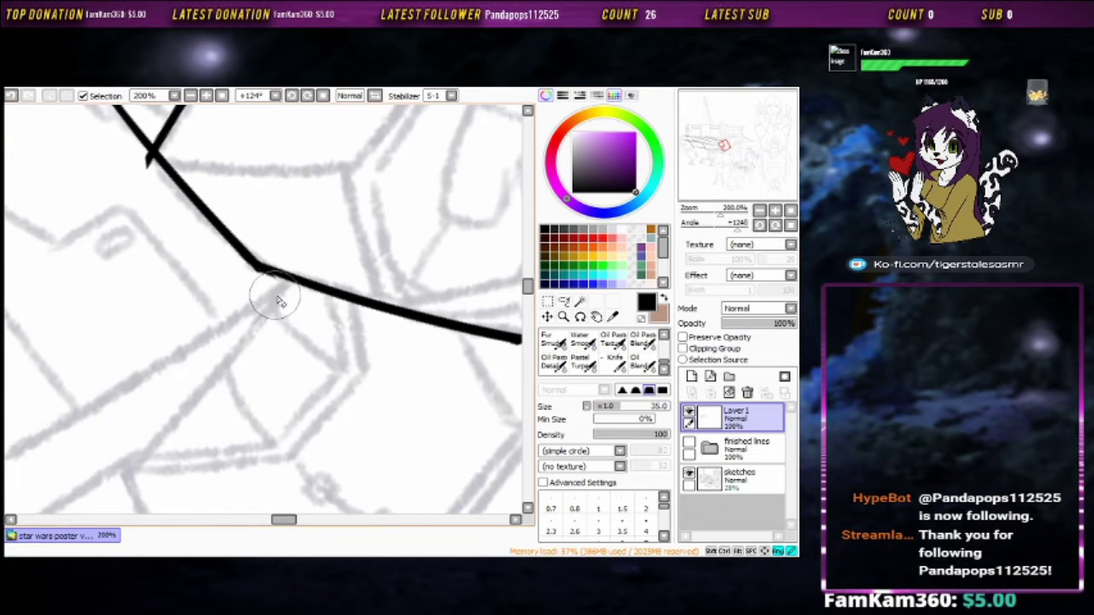
Clean up the hull corner near the bearded man's head by erasing the line running past the junction
key("b")
left_click_drag(278, 300, 278, 318)
key("e")
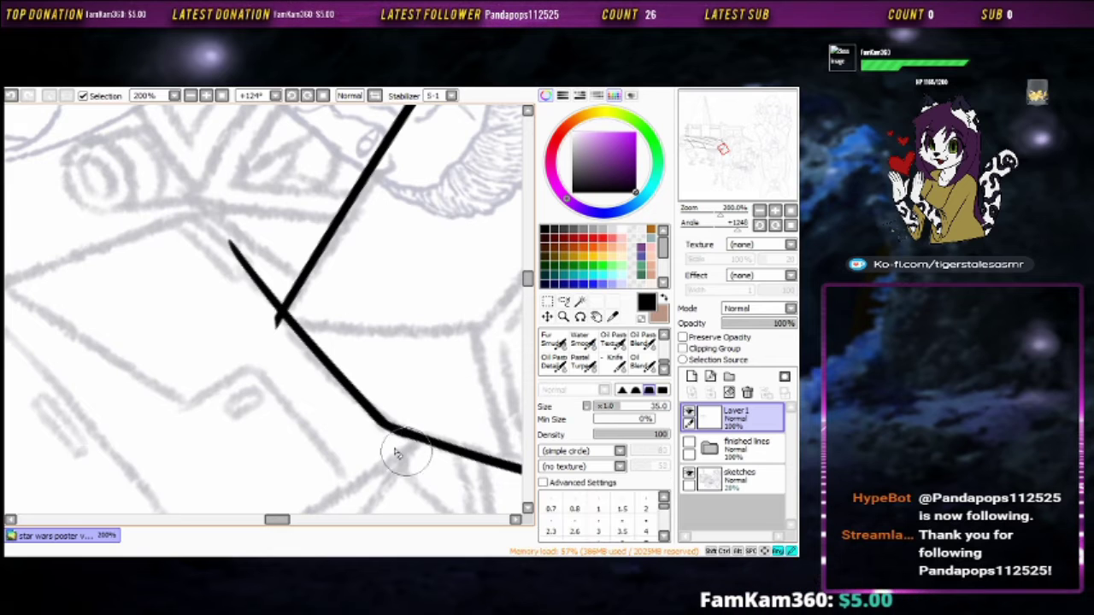
mouse_move(233, 246)
left_mouse_down()
mouse_move(254, 310)
mouse_move(391, 310)
mouse_move(353, 293)
left_mouse_up()
Erase the overlapping line ends at the hull's lower corners and at its pointed far tip
scroll(316, 308, "up", 2)
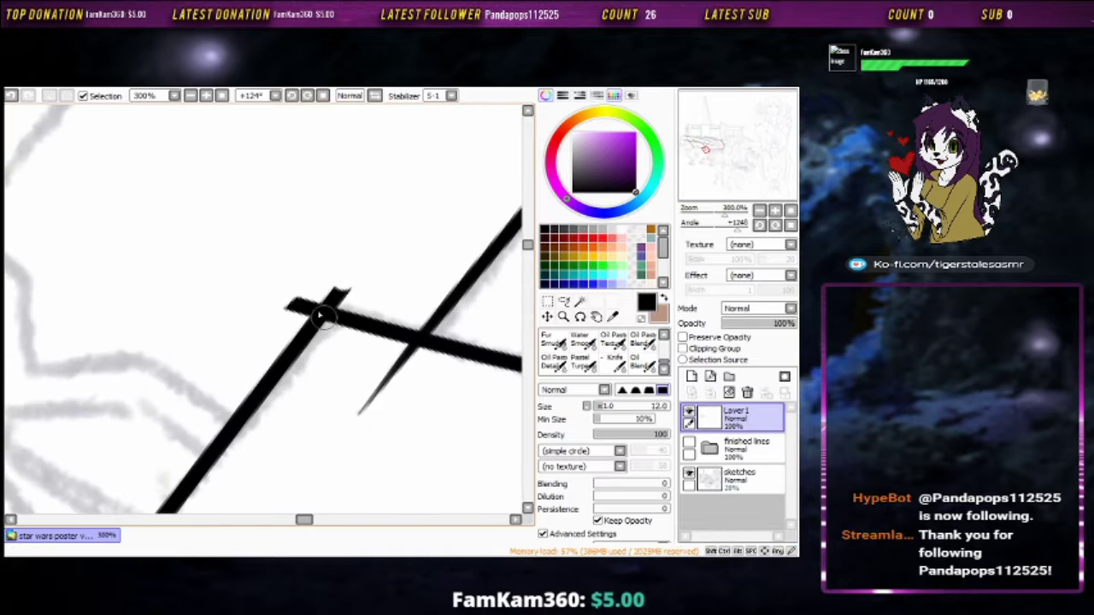
mouse_move(288, 317)
left_mouse_down()
mouse_move(342, 293)
mouse_move(282, 256)
mouse_move(390, 220)
mouse_move(447, 261)
mouse_move(398, 251)
mouse_move(420, 224)
mouse_move(348, 341)
left_mouse_up()
key("b")
key("e")
scroll(401, 256, "up", 1)
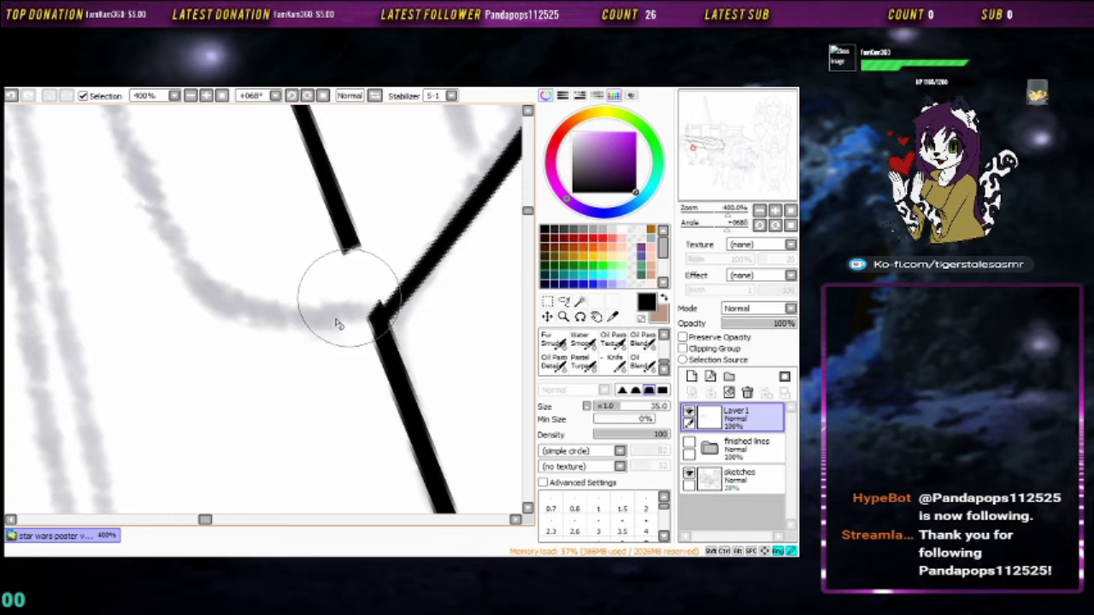
scroll(285, 205, "down", 2)
scroll(313, 378, "down", 1)
mouse_move(323, 384)
left_mouse_down()
mouse_move(311, 281)
mouse_move(275, 262)
left_mouse_up()
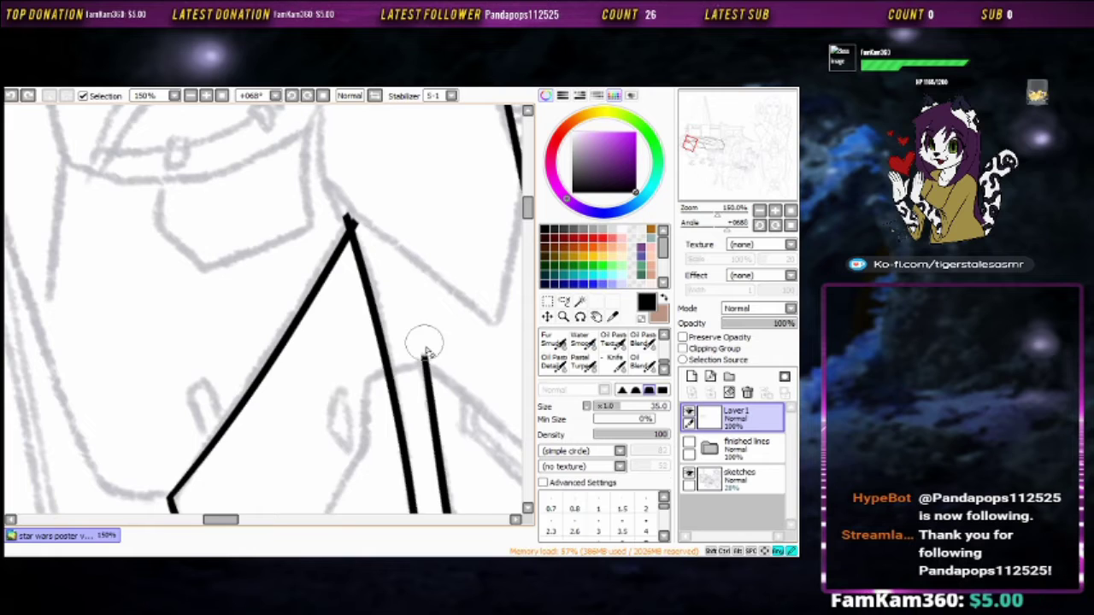
scroll(427, 351, "up", 3)
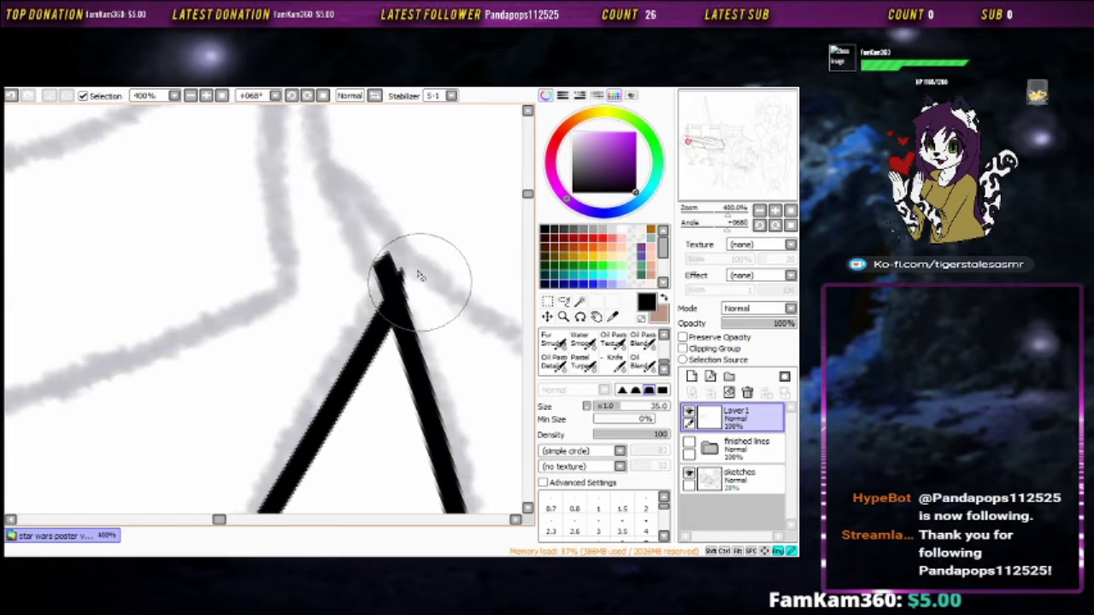
Add a new layer, ink the angled panel edge at the ship's front, and erase the overshoots at its corners
scroll(363, 288, "down", 6)
mouse_move(368, 290)
left_mouse_down()
mouse_move(402, 275)
mouse_move(236, 263)
mouse_move(319, 186)
mouse_move(115, 357)
left_mouse_up()
scroll(319, 185, "up", 2)
key("ctrl+shift+n")
scroll(378, 242, "up", 2)
mouse_move(181, 325)
left_mouse_down()
mouse_move(224, 339)
mouse_move(217, 313)
mouse_move(416, 193)
left_mouse_up()
key("e")
scroll(266, 282, "up", 2)
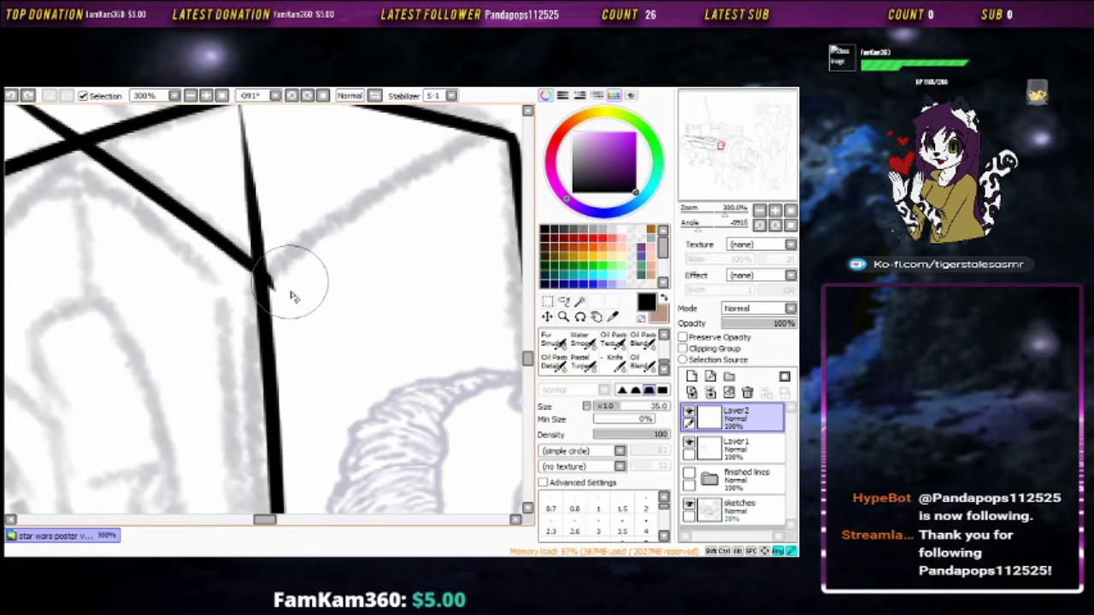
left_click_drag(276, 266, 248, 171)
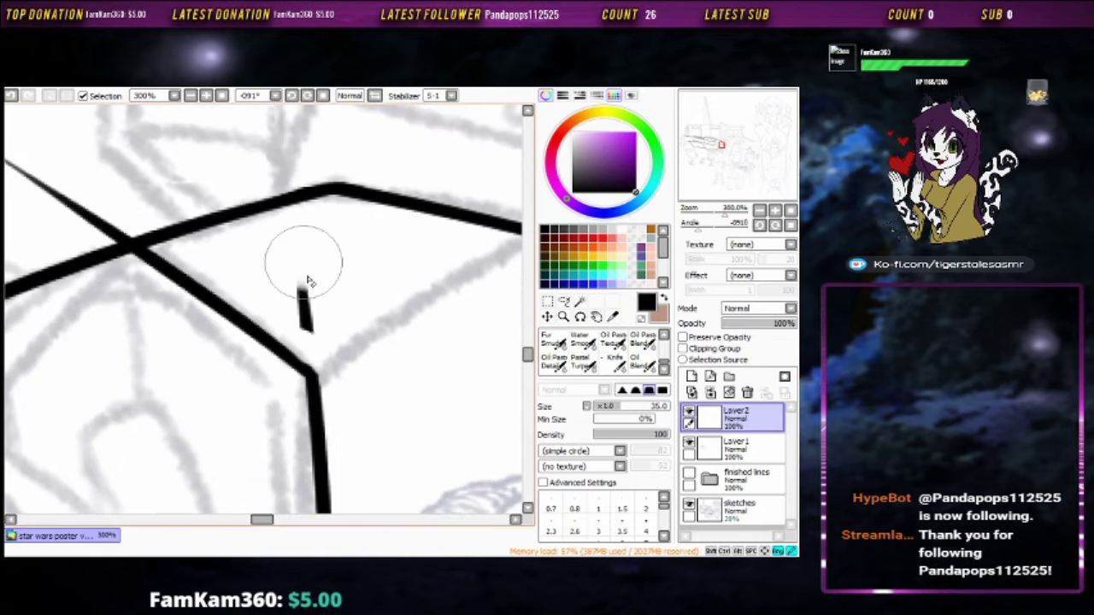
key("n")
left_click_drag(257, 261, 453, 155)
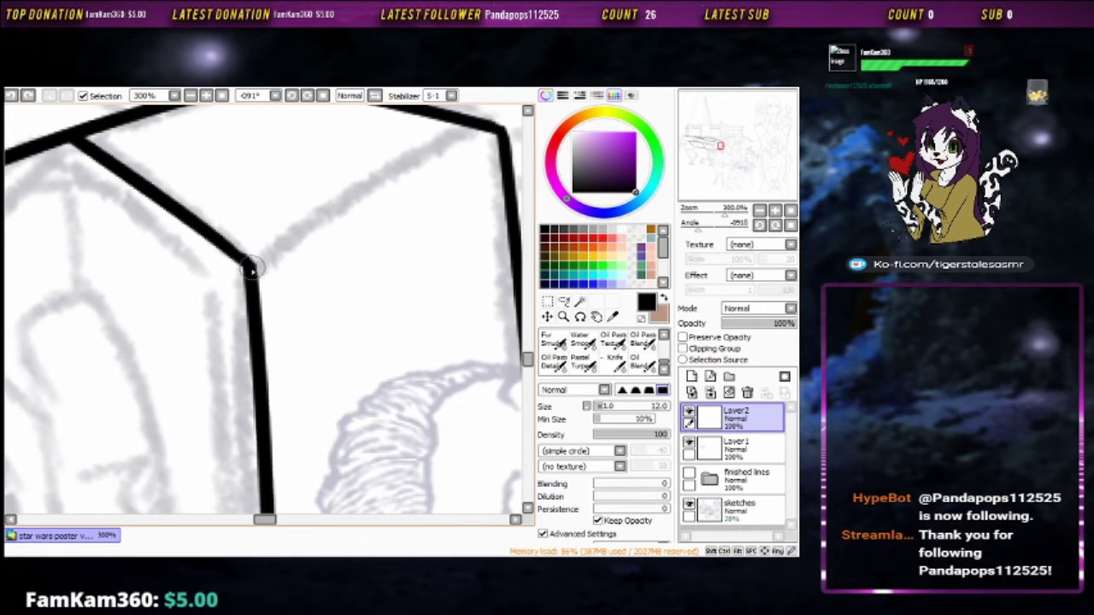
Ink the narrow pointed panel shapes and the curved cross line on the hull on Layer2 at brush size 12
scroll(459, 142, "down", 2)
mouse_move(371, 213)
left_mouse_down()
mouse_move(403, 343)
mouse_move(379, 422)
mouse_move(395, 262)
mouse_move(450, 237)
left_mouse_up()
scroll(379, 320, "up", 2)
scroll(378, 321, "down", 3)
key("n")
scroll(449, 237, "up", 1)
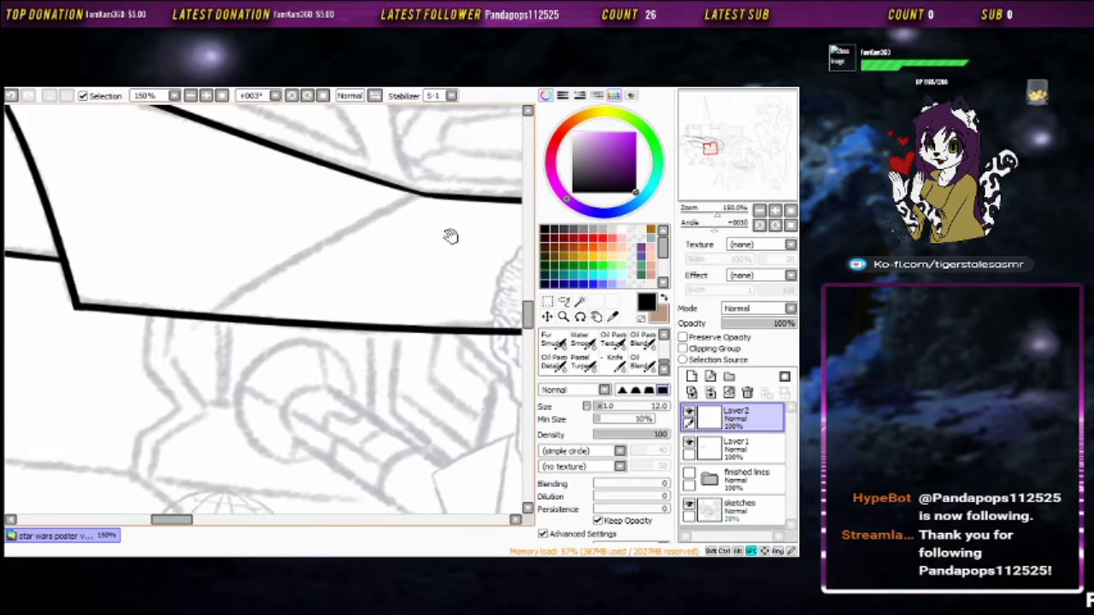
left_click_drag(392, 186, 542, 291)
scroll(239, 277, "up", 2)
scroll(239, 277, "down", 2)
left_click_drag(239, 277, 323, 306)
mouse_move(246, 327)
left_mouse_down()
mouse_move(324, 319)
mouse_move(456, 265)
mouse_move(359, 244)
mouse_move(388, 245)
mouse_move(168, 352)
left_mouse_up()
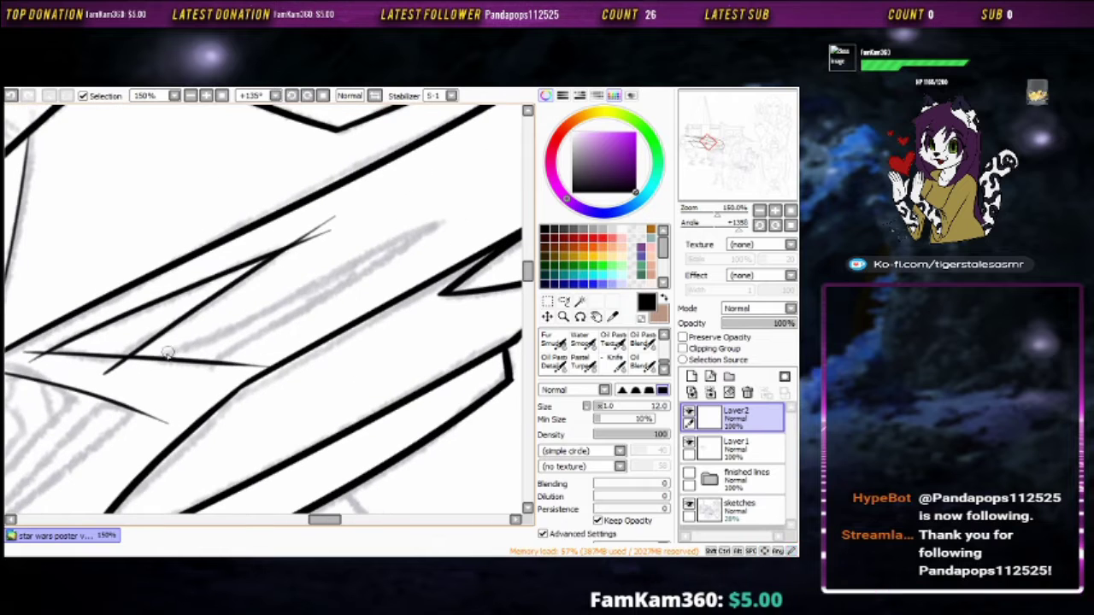
mouse_move(159, 418)
left_mouse_down()
mouse_move(183, 354)
mouse_move(305, 293)
left_mouse_up()
Erase the tapered line ends past the tips of the narrow hull panels at eraser size 35
key("e")
scroll(132, 400, "up", 2)
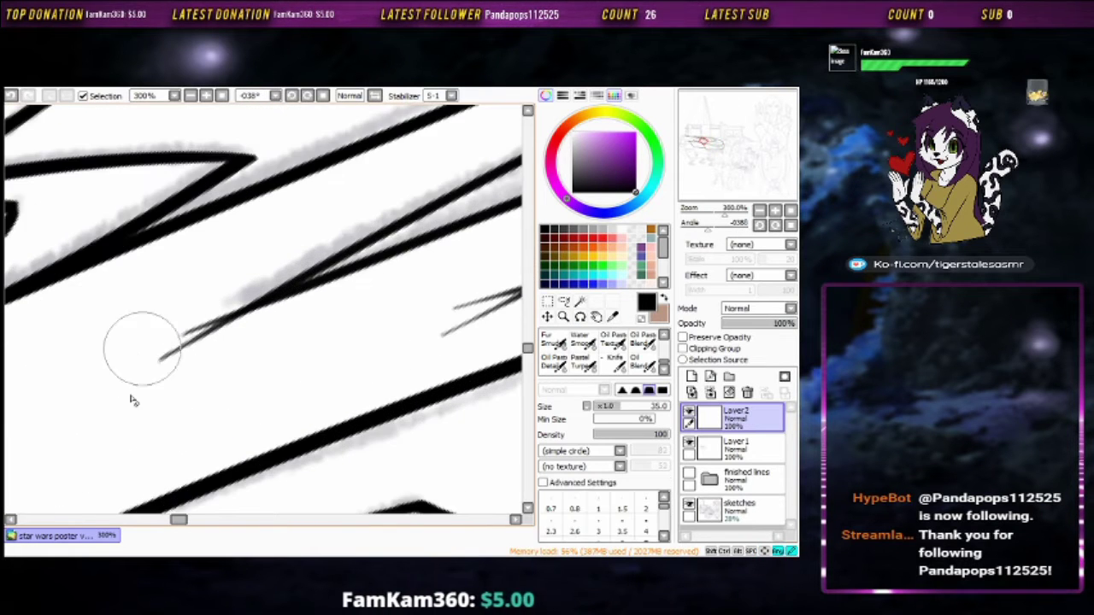
mouse_move(245, 356)
left_mouse_down()
mouse_move(366, 320)
mouse_move(259, 301)
left_mouse_up()
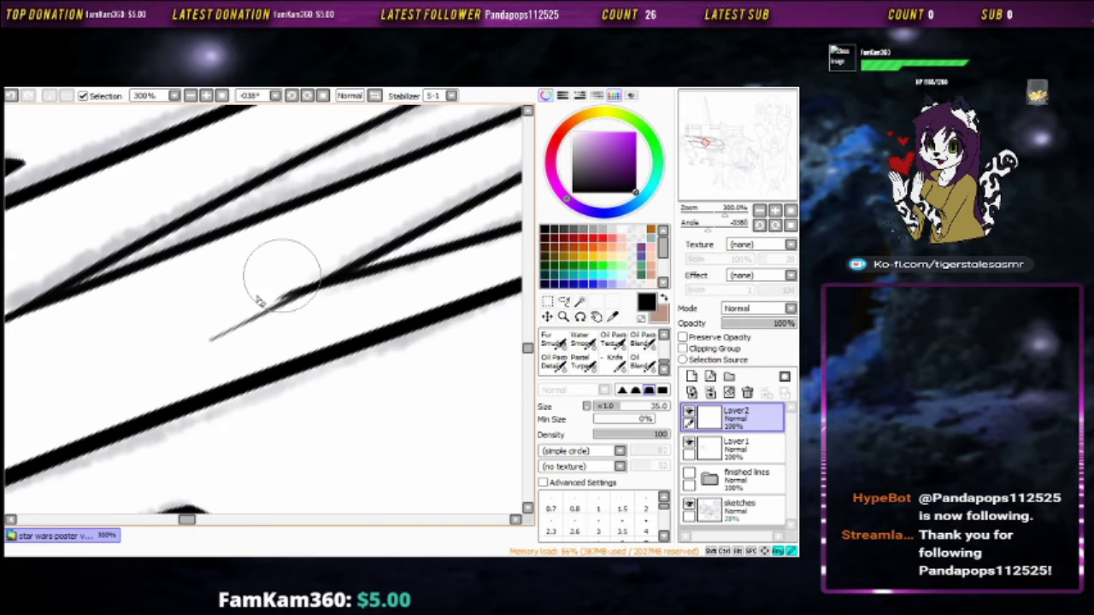
left_click_drag(344, 295, 103, 305)
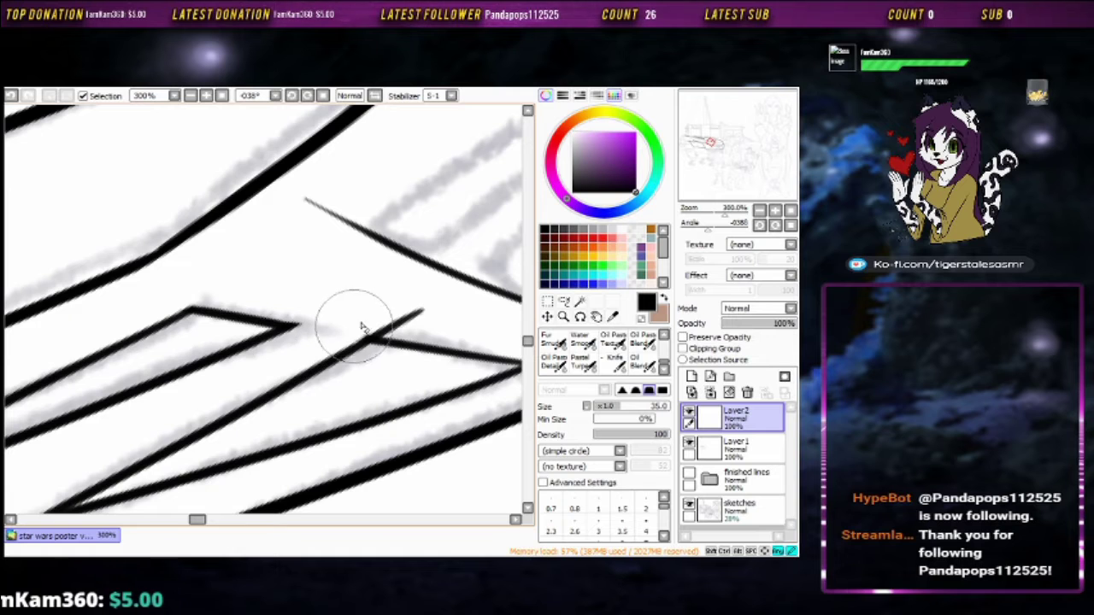
left_click_drag(367, 329, 234, 282)
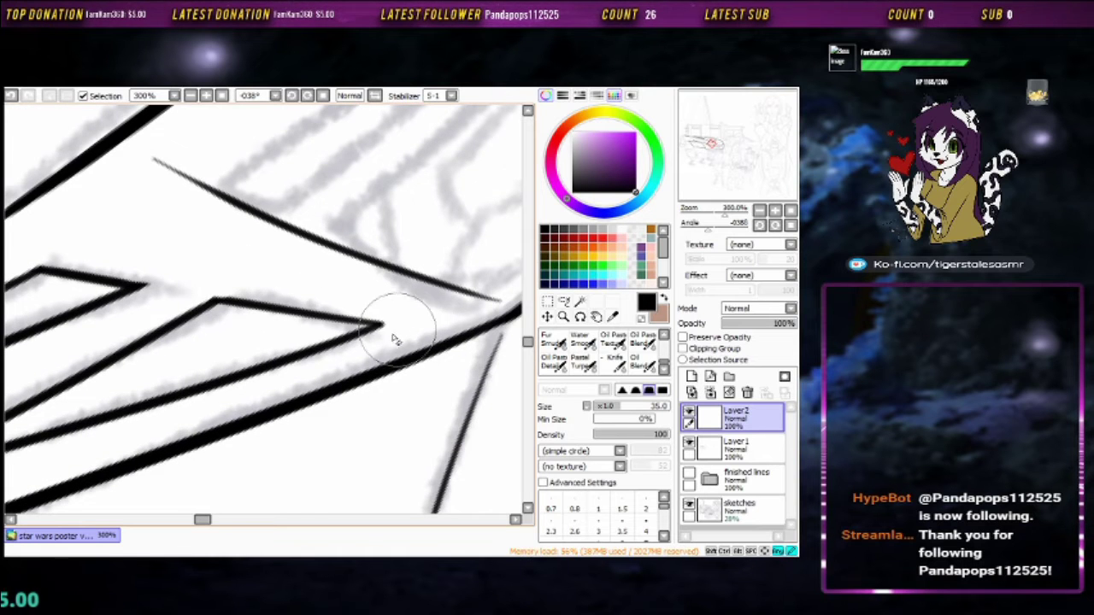
mouse_move(395, 339)
left_mouse_down()
mouse_move(366, 179)
mouse_move(386, 228)
mouse_move(261, 327)
left_mouse_up()
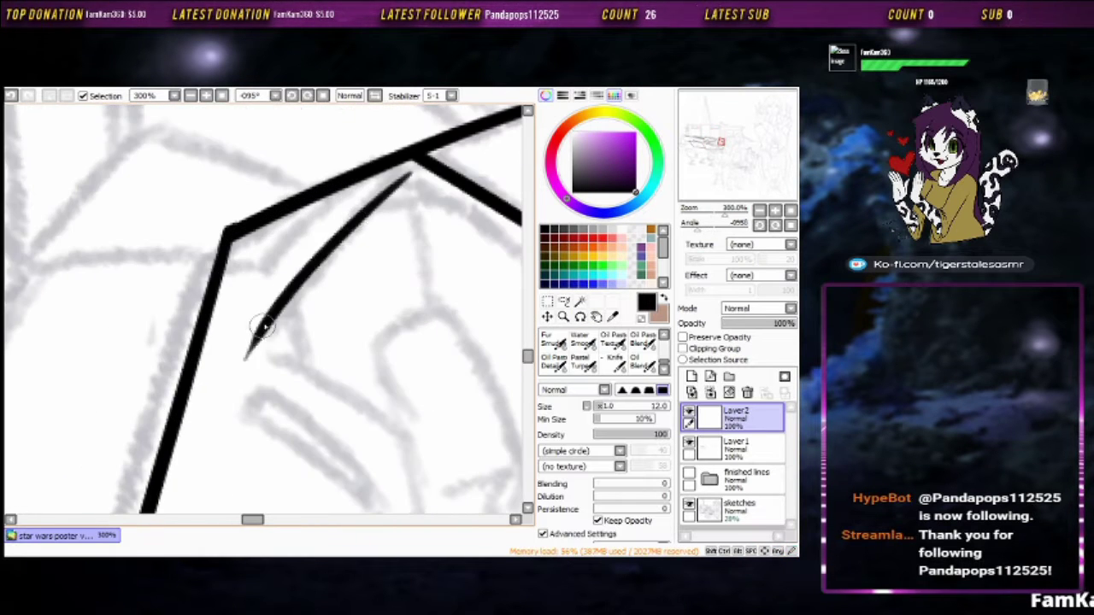
Ink the inner border lines parallel to the ship's front panel edges on Layer2 and a new Layer3 at brush size 12
left_click_drag(411, 175, 394, 185)
scroll(446, 143, "down", 2)
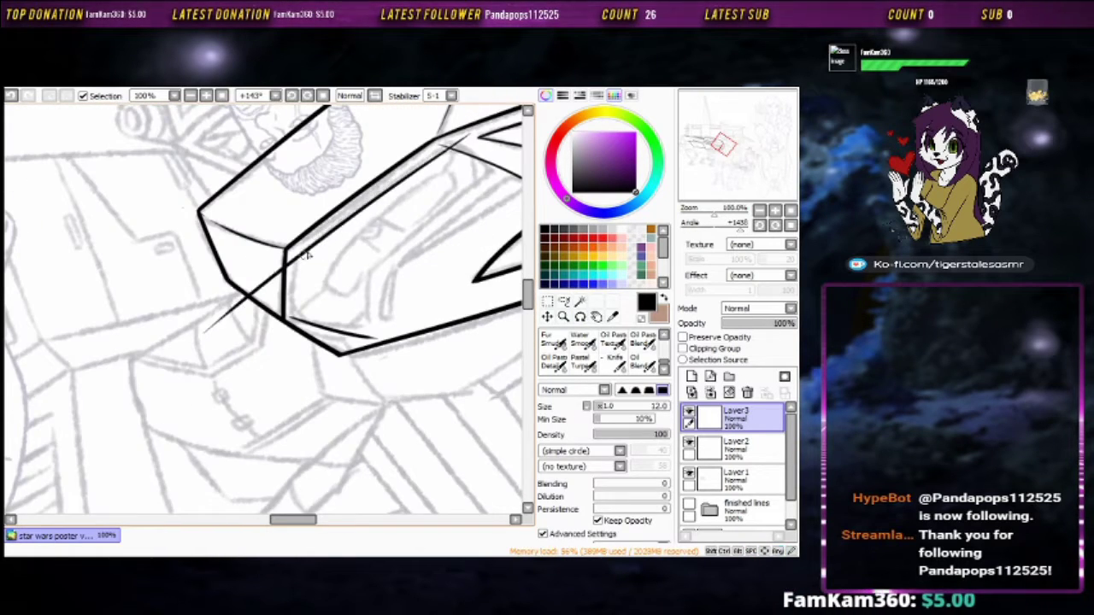
left_click_drag(306, 255, 329, 233)
Erase the crossing line ends at the corners of the inner border on Layer3 at eraser size 35
scroll(342, 218, "up", 3)
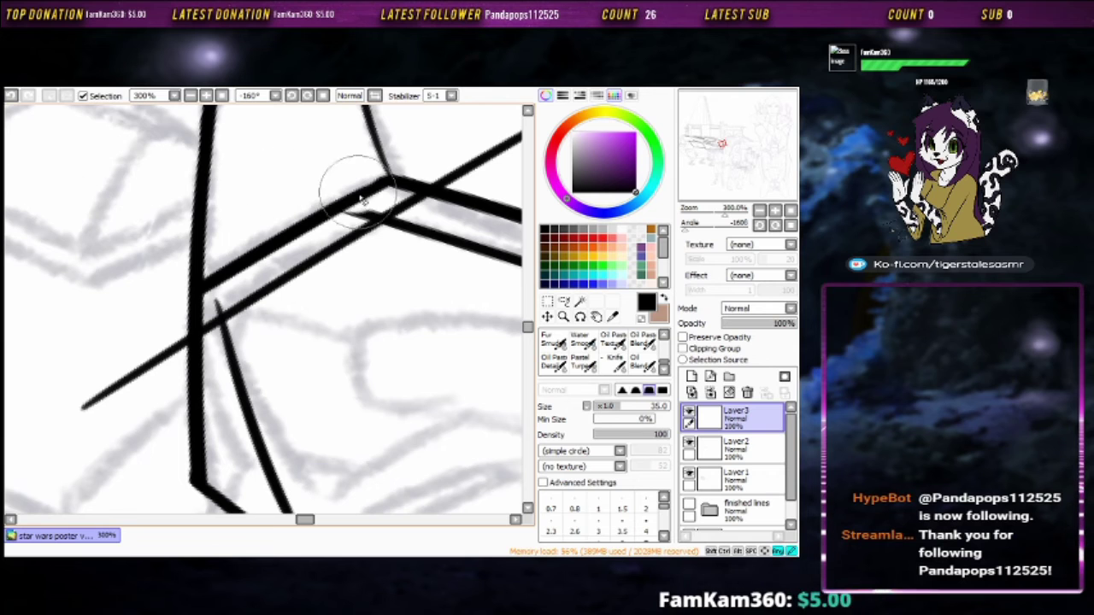
mouse_move(391, 206)
left_mouse_down()
mouse_move(275, 279)
mouse_move(419, 180)
mouse_move(288, 237)
mouse_move(406, 282)
mouse_move(214, 239)
left_mouse_up()
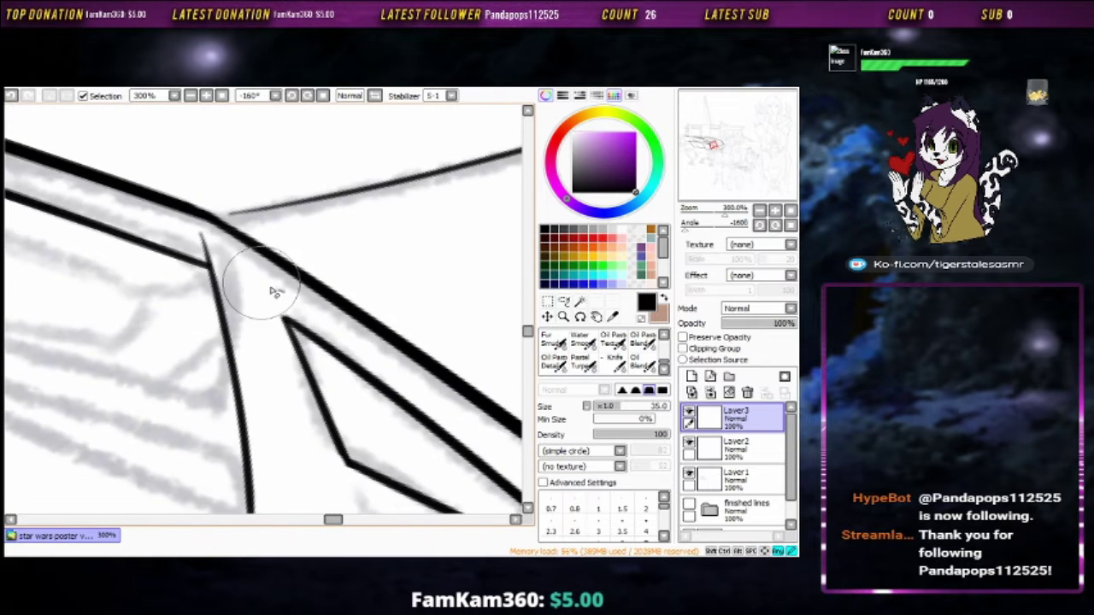
mouse_move(274, 290)
left_mouse_down()
mouse_move(416, 239)
mouse_move(313, 282)
mouse_move(214, 383)
left_mouse_up()
left_click(730, 417)
Ink the long second edge of the front inset panel on Layer3, then undo the first short diagonal drawn across it
left_click_drag(359, 291, 454, 247)
scroll(459, 168, "down", 1)
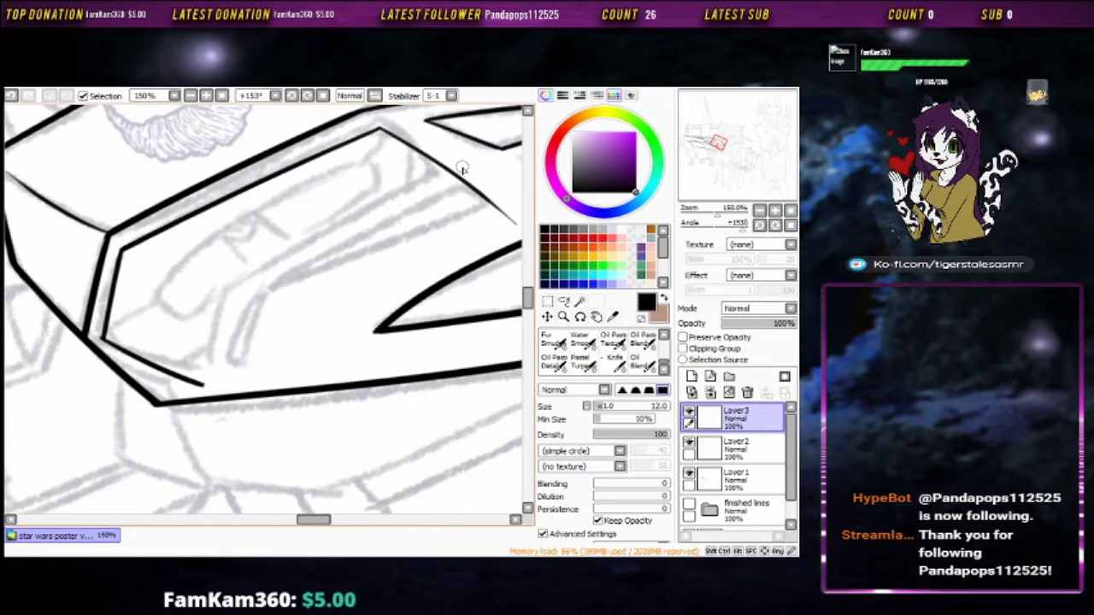
left_click_drag(337, 221, 136, 346)
scroll(284, 273, "down", 1)
left_click_drag(254, 291, 347, 226)
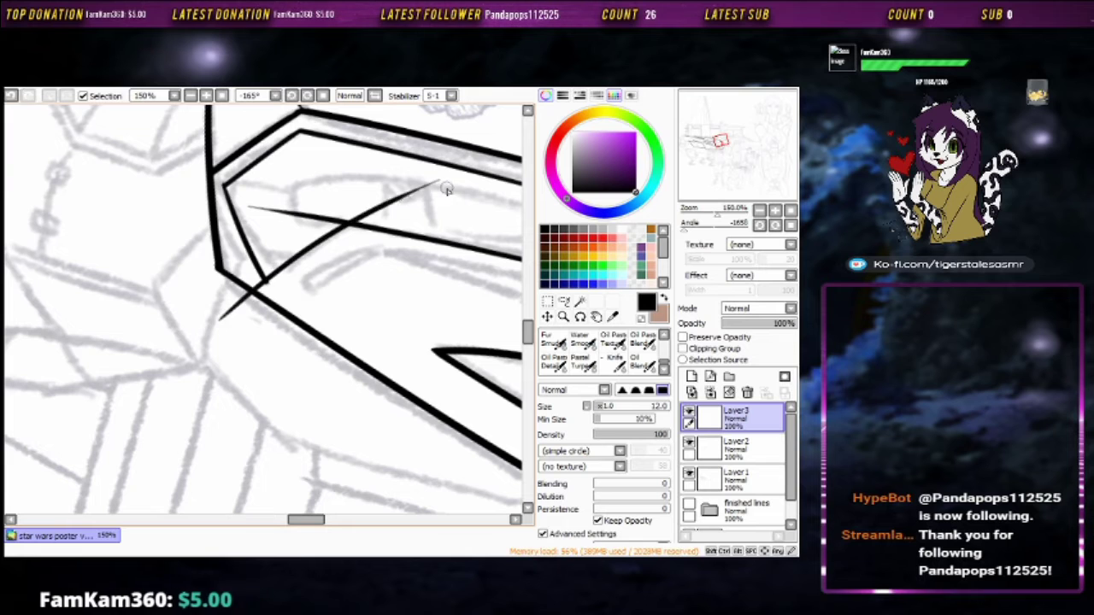
key("ctrl+z")
Re-ink the short diagonal edge and ink the slanted corner line at the front end of the inset panel on Layer3
left_click_drag(240, 314, 348, 193)
mouse_move(350, 302)
left_mouse_down()
mouse_move(398, 262)
mouse_move(299, 311)
left_mouse_up()
key("e")
key("Page_Down")
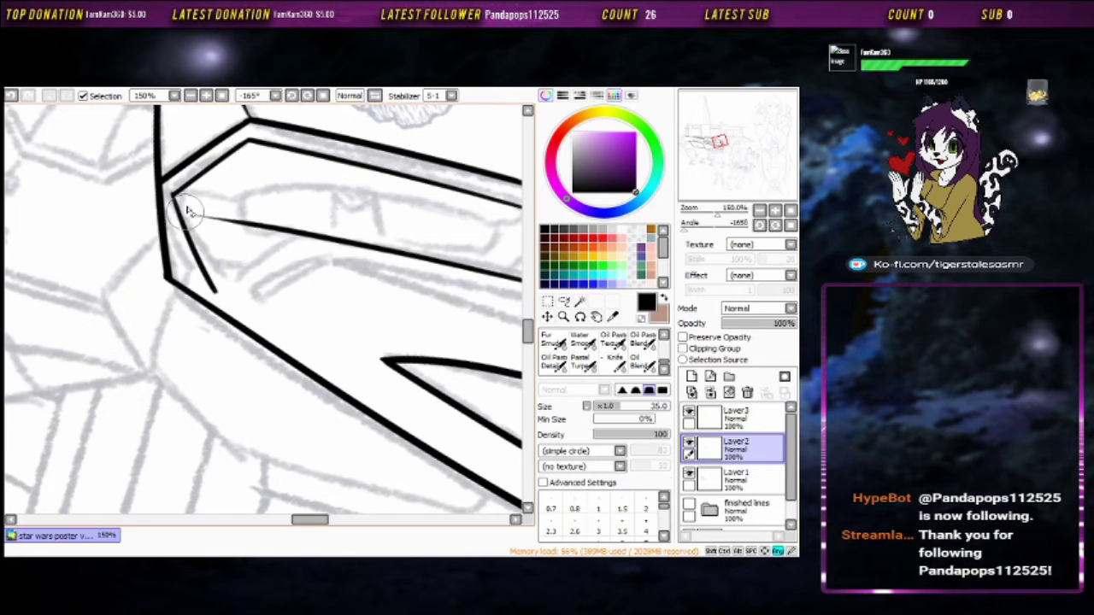
key("n")
key("Page_Up")
scroll(288, 252, "up", 1)
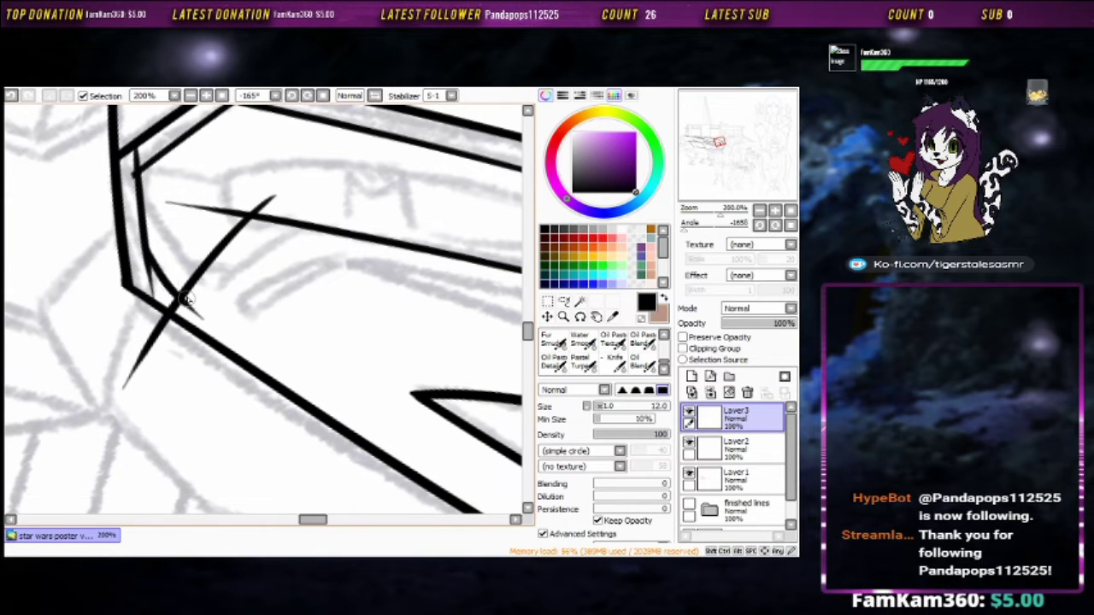
Erase the overshooting line ends around the inset panel's corners at eraser size 35
key("e")
scroll(154, 286, "up", 1)
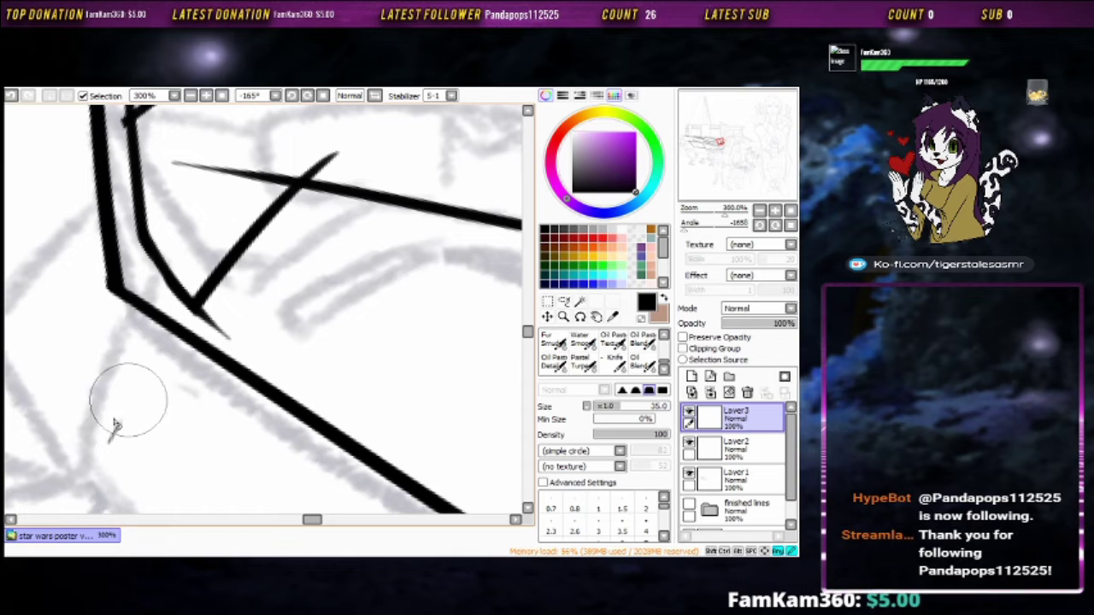
left_click_drag(225, 317, 209, 321)
mouse_move(190, 170)
left_mouse_down()
mouse_move(305, 166)
mouse_move(374, 286)
left_mouse_up()
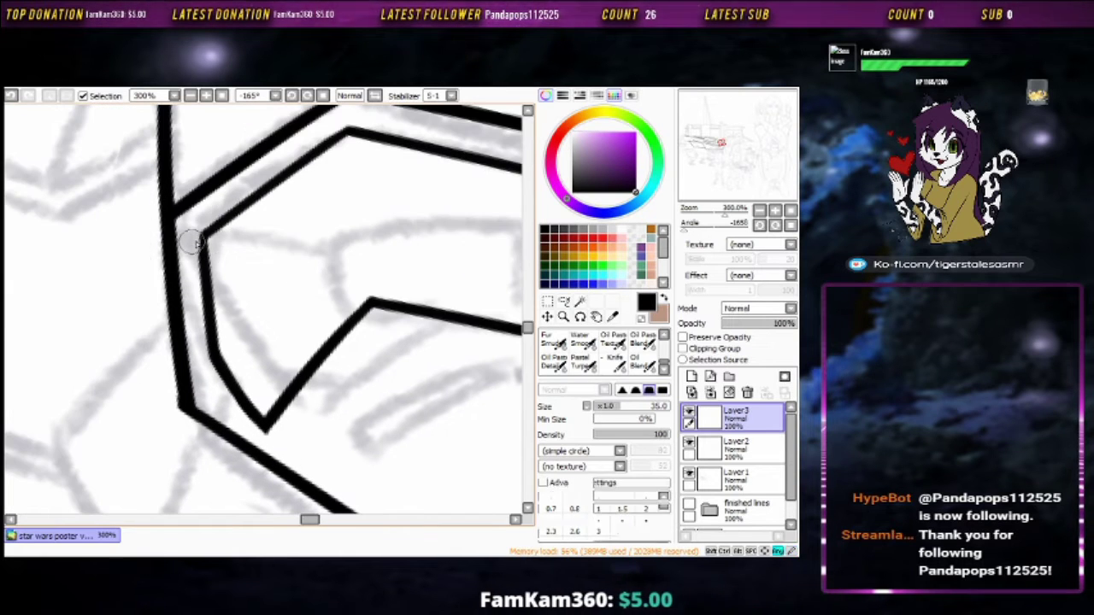
scroll(202, 251, "down", 2)
scroll(342, 317, "up", 1)
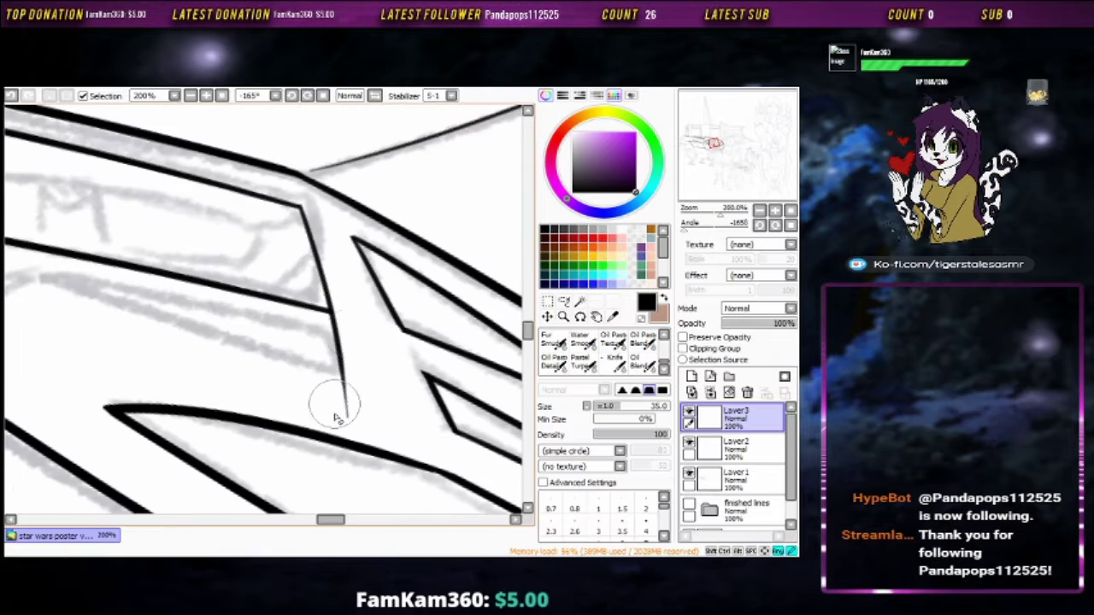
Merge the finished hull panel layers, Layer3 and Layer2, down into Layer1
key("b")
scroll(350, 416, "down", 3)
scroll(365, 390, "up", 1)
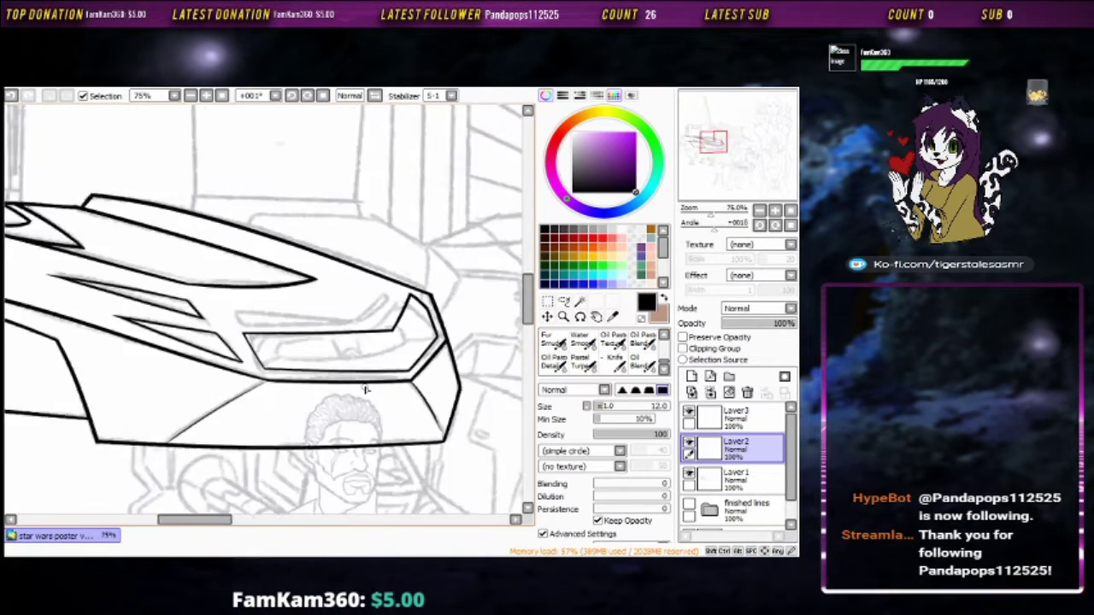
scroll(365, 390, "up", 1)
scroll(342, 342, "down", 3)
left_click(709, 418)
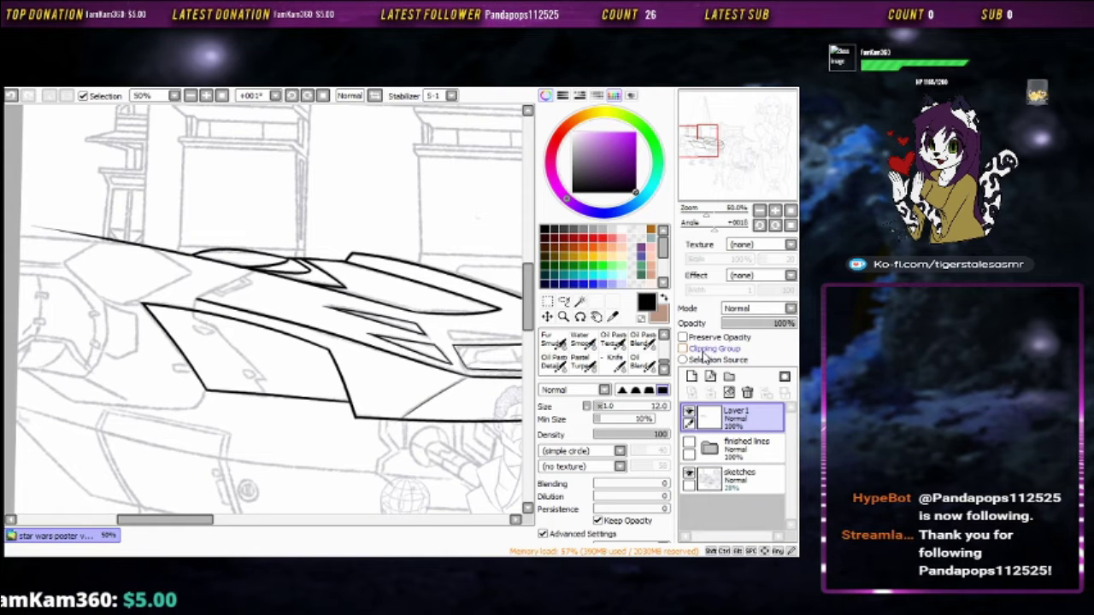
Add a new layer and ink the first long side of the slim wedge beside the inset panel at brush size 12
scroll(362, 288, "up", 2)
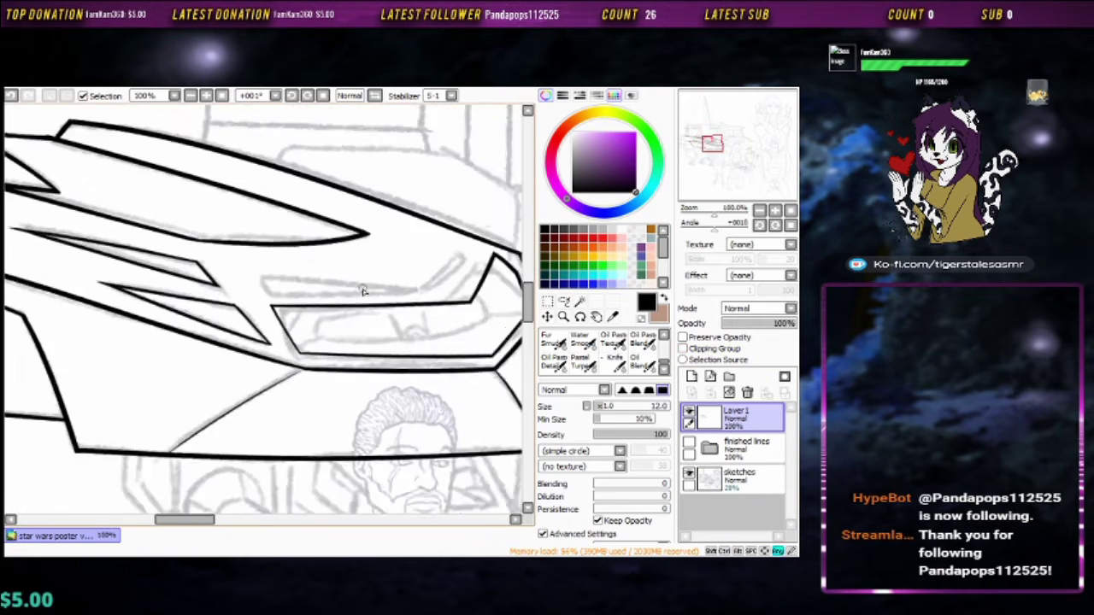
key("ctrl+shift+n")
mouse_move(341, 274)
left_mouse_down()
mouse_move(256, 271)
mouse_move(319, 195)
mouse_move(132, 255)
left_mouse_up()
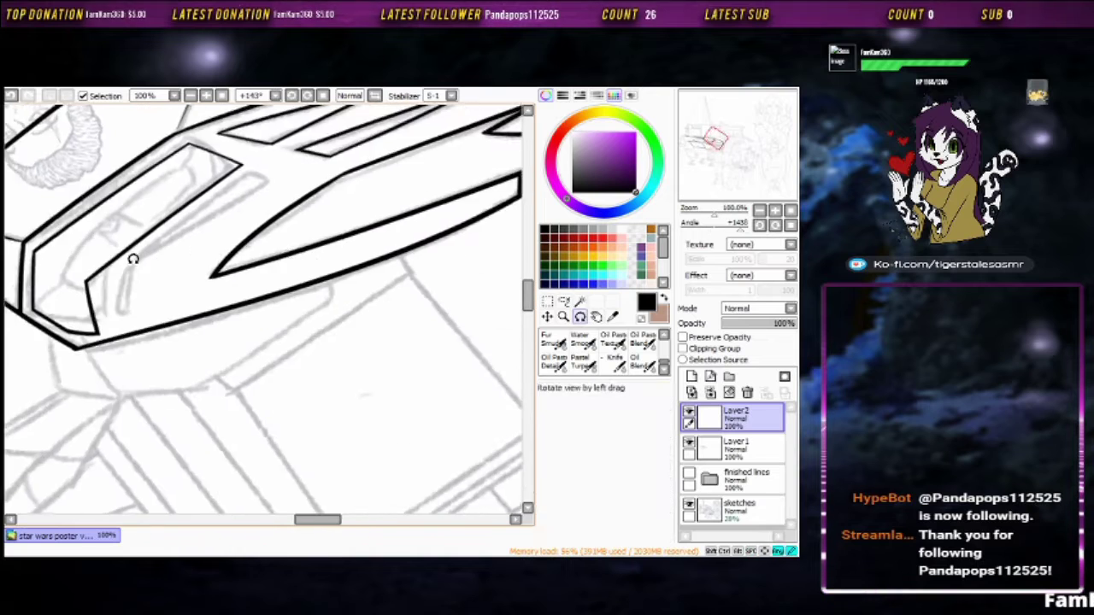
left_click_drag(377, 153, 164, 323)
left_click_drag(256, 256, 398, 281)
mouse_move(294, 220)
left_mouse_down()
mouse_move(188, 359)
mouse_move(301, 292)
left_mouse_up()
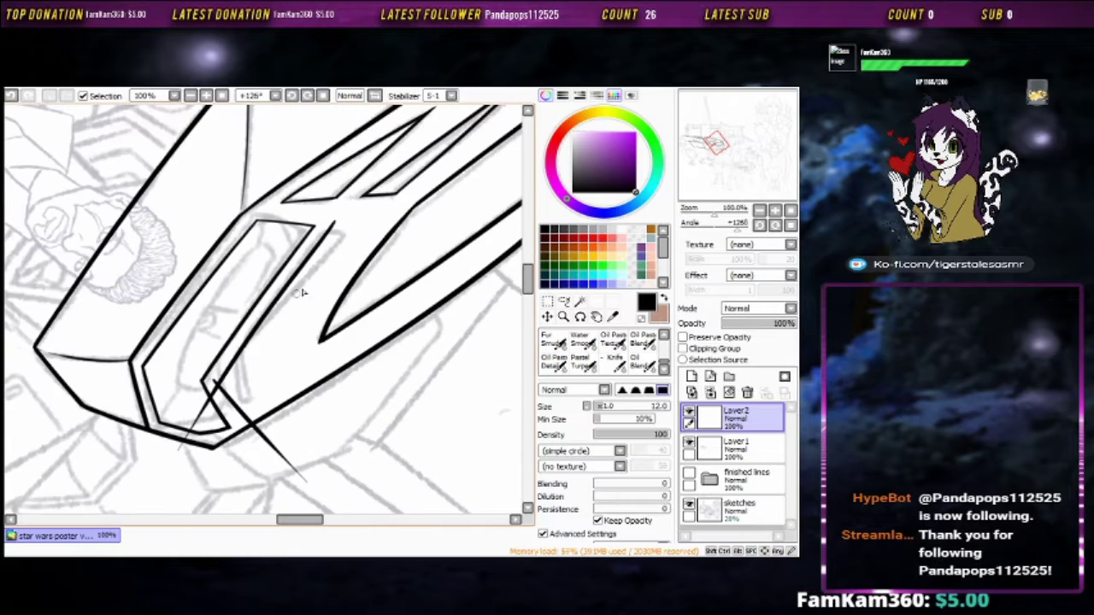
Ink the wedge's second side and wide end, plus the crossing lines of a small triangle near the inset panel's angled edge
left_click_drag(282, 360, 178, 342)
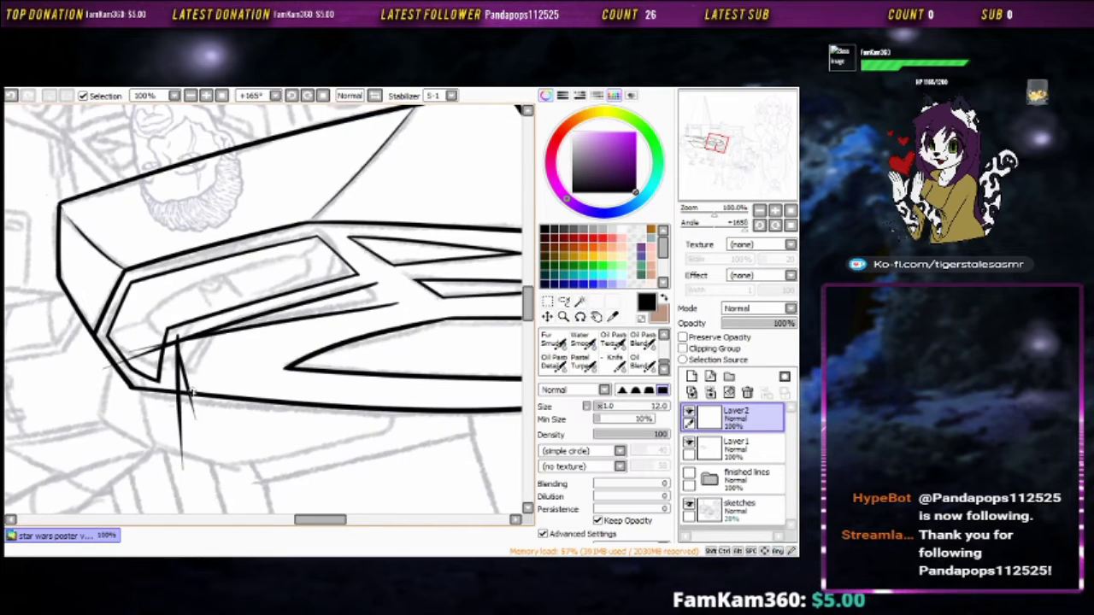
mouse_move(198, 400)
left_mouse_down()
mouse_move(384, 283)
mouse_move(290, 282)
mouse_move(159, 439)
mouse_move(377, 276)
left_mouse_up()
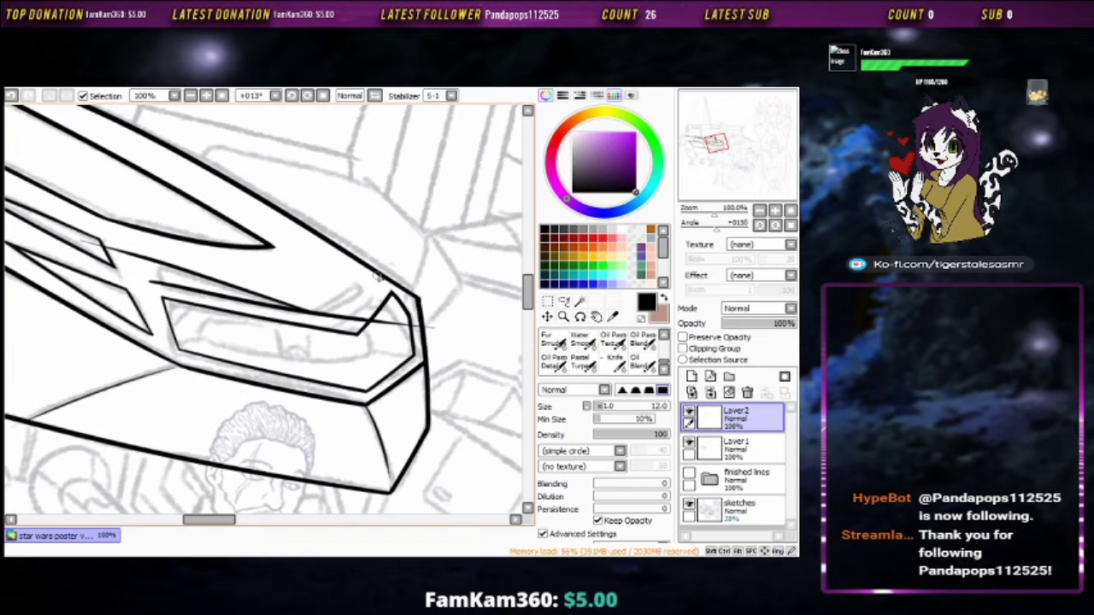
left_click_drag(357, 330, 358, 327)
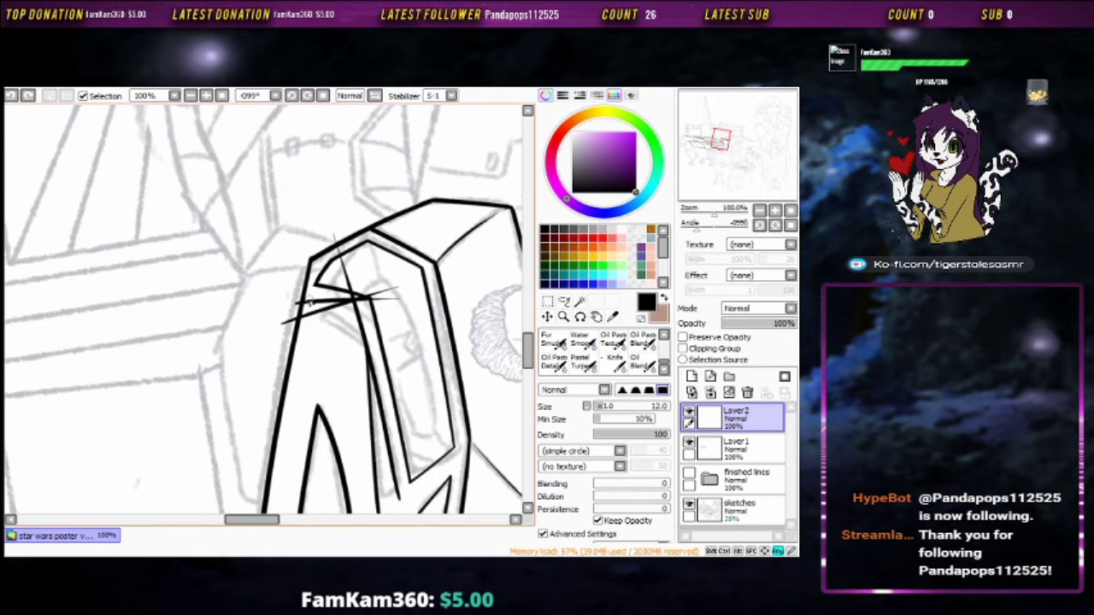
mouse_move(309, 301)
left_mouse_down()
mouse_move(311, 399)
mouse_move(380, 411)
left_mouse_up()
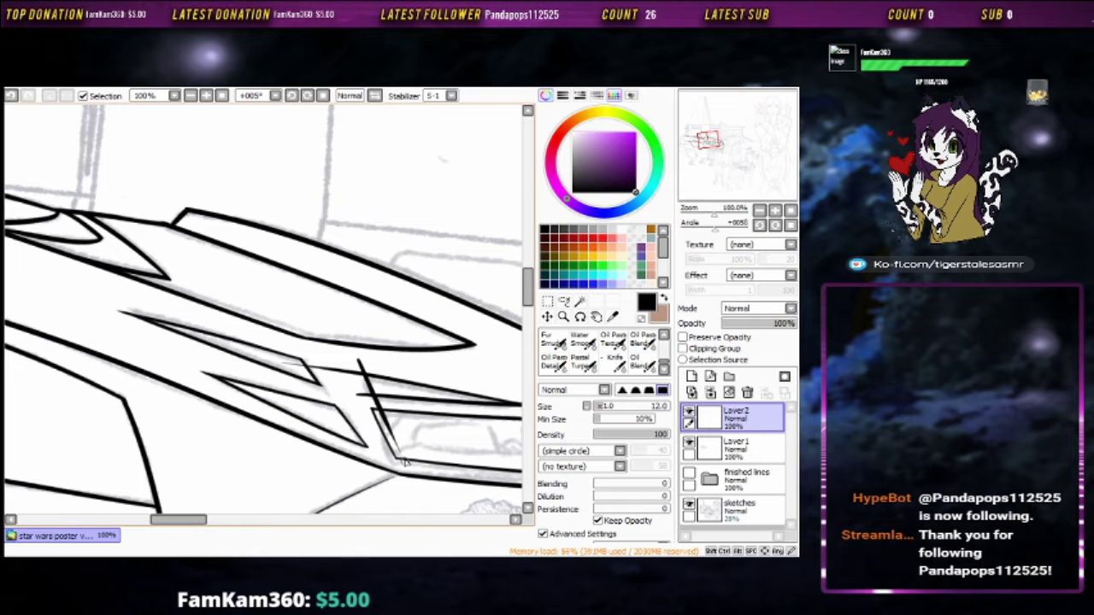
Erase the overshoots at the wedge's wide end at eraser size 35 and undo the erasure at its pointed tip
scroll(405, 462, "up", 2)
key("e")
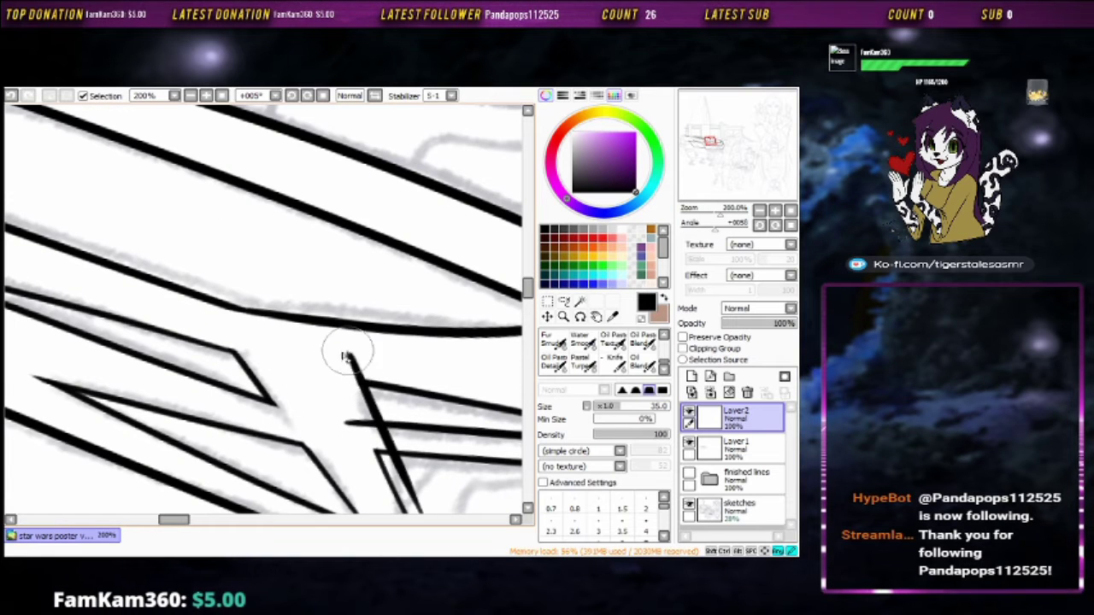
mouse_move(345, 356)
left_mouse_down()
mouse_move(350, 440)
mouse_move(317, 391)
left_mouse_up()
left_click_drag(366, 464, 325, 355)
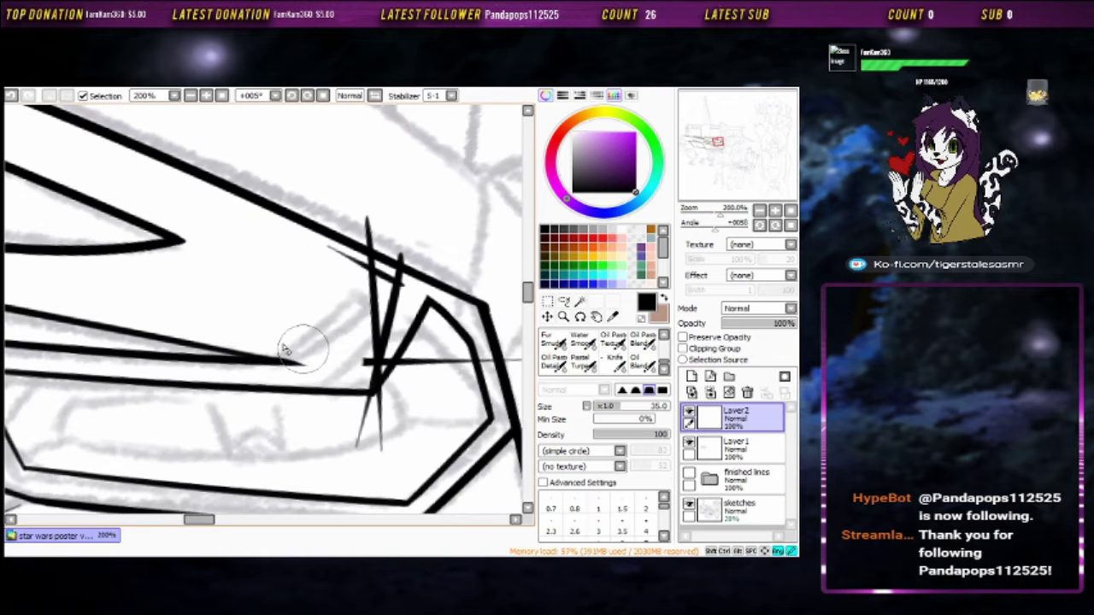
key("ctrl+z")
Clean up the wedge's pointed tip and erase the line ends sticking out around the small triangle
key("b")
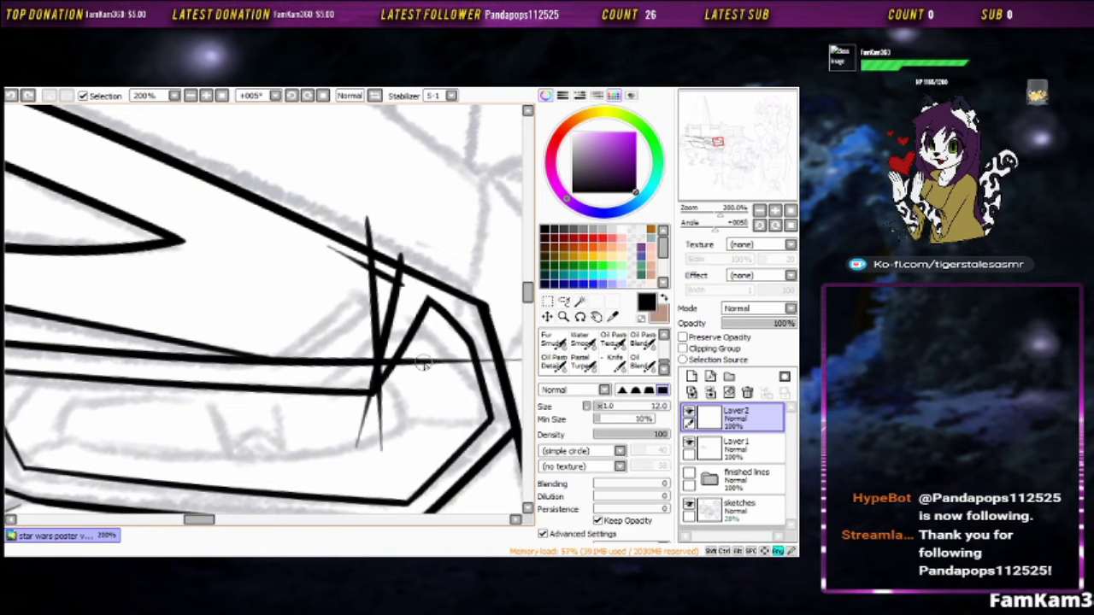
mouse_move(280, 393)
left_mouse_down()
mouse_move(200, 415)
mouse_move(177, 314)
left_mouse_up()
key("e")
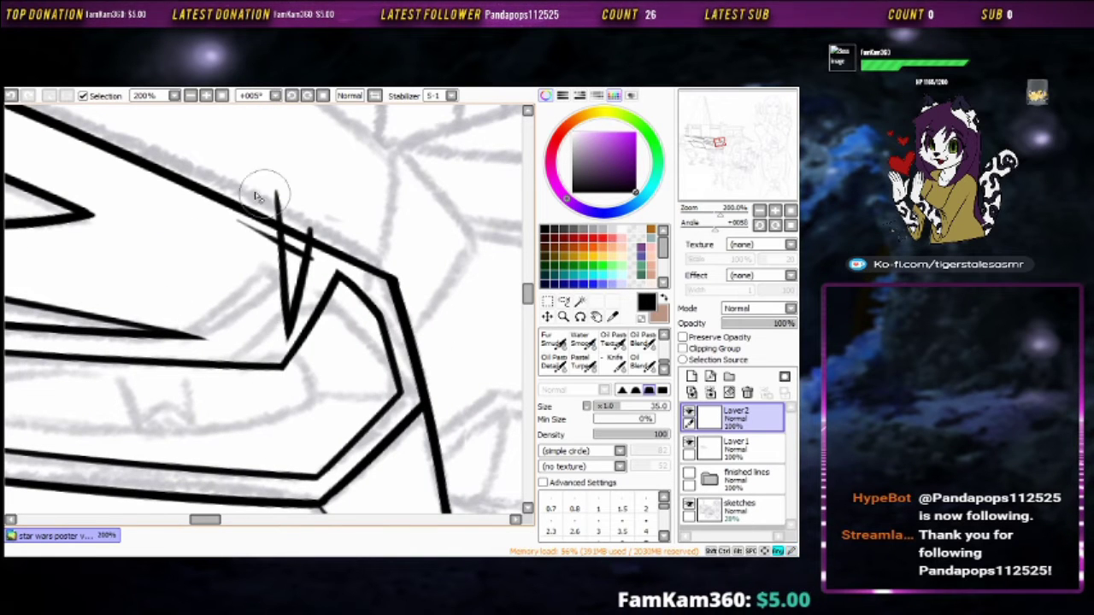
mouse_move(265, 196)
left_mouse_down()
mouse_move(291, 227)
mouse_move(265, 251)
left_mouse_up()
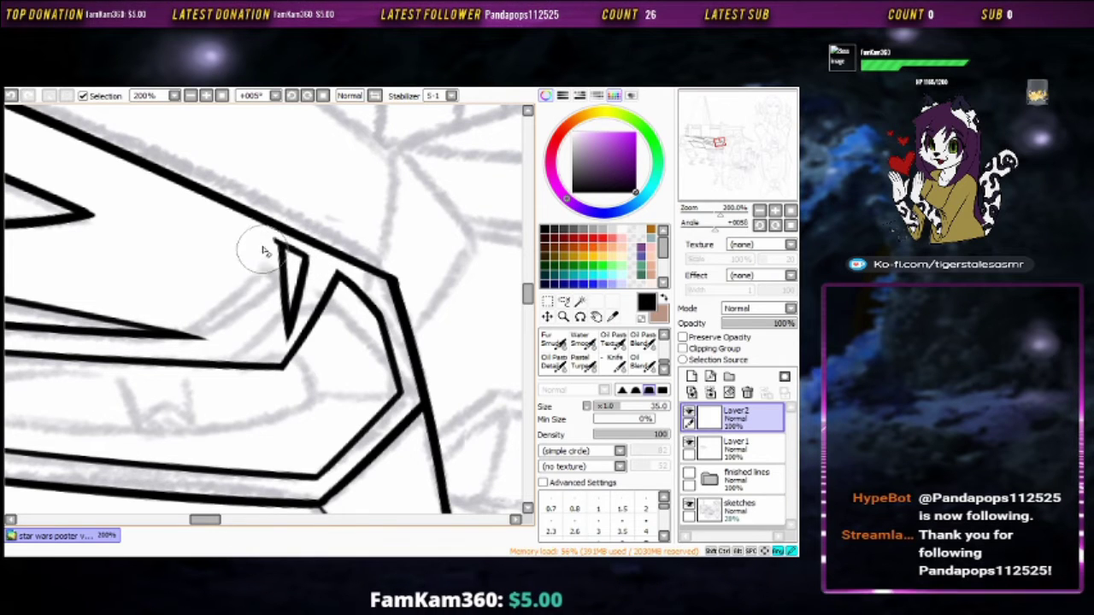
Lasso the small triangle and try to rotate it into line with the inset panel's angled edge
key("a")
left_click_drag(256, 214, 282, 351)
key("ctrl+t")
left_click_drag(317, 386, 359, 364)
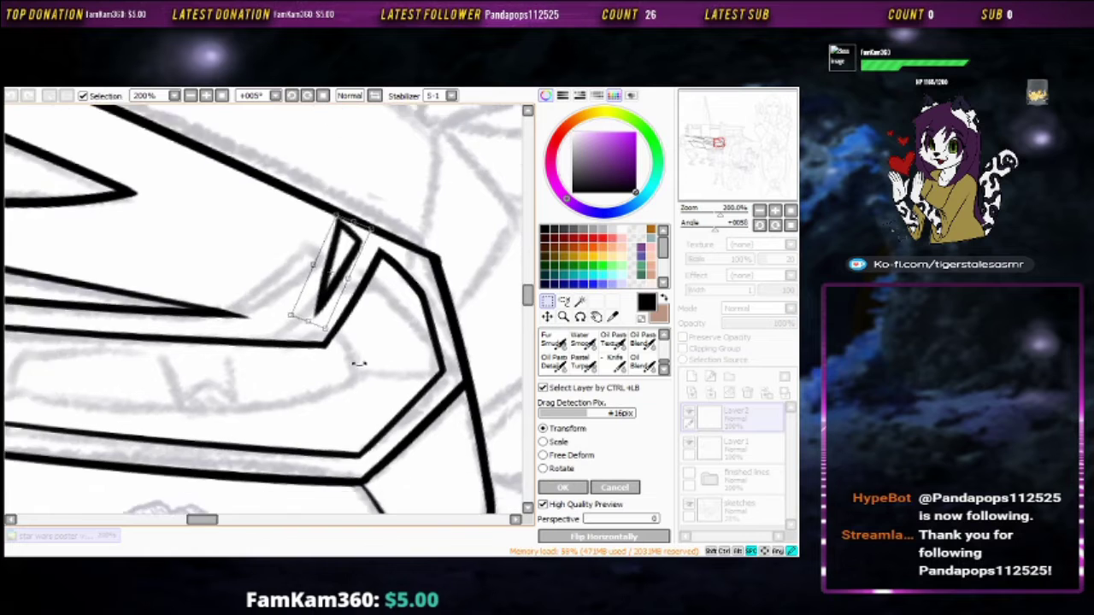
scroll(359, 363, "down", 2)
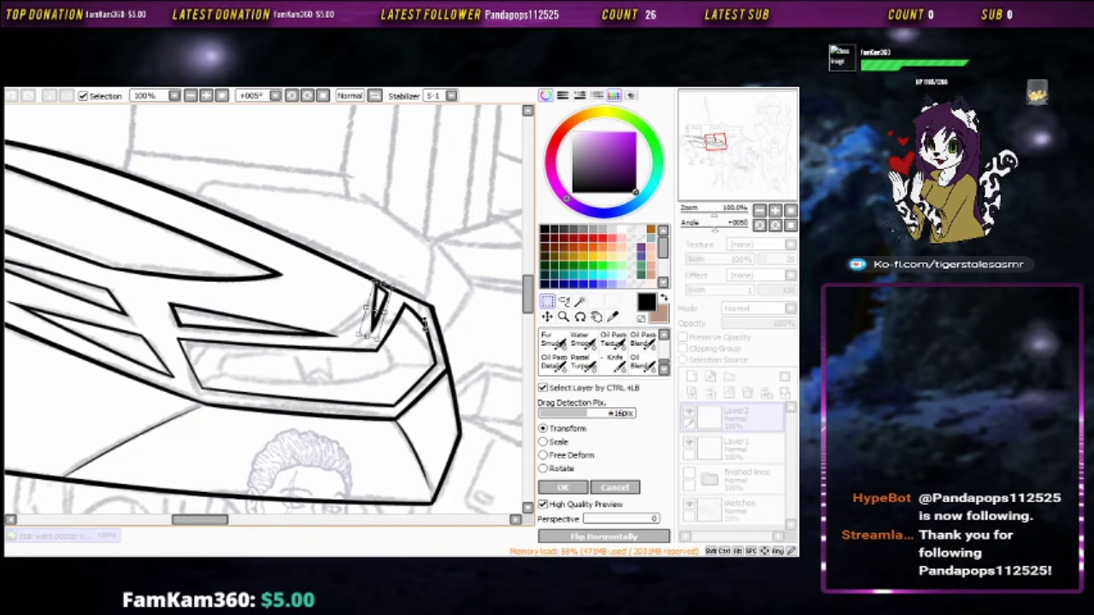
key("Return")
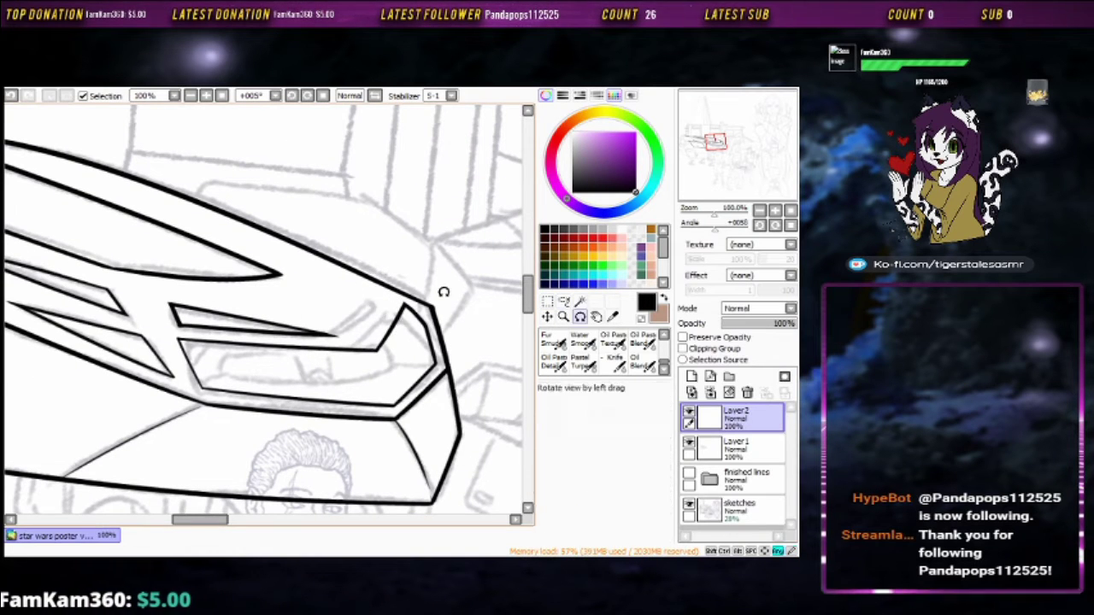
Lasso the slim wedge, move it closer to the inset panel's inner corner, and clear the selection
mouse_move(443, 291)
left_mouse_down()
mouse_move(368, 171)
mouse_move(256, 154)
left_mouse_up()
scroll(256, 154, "up", 2)
key("a")
mouse_move(246, 195)
left_mouse_down()
mouse_move(316, 410)
mouse_move(389, 423)
left_mouse_up()
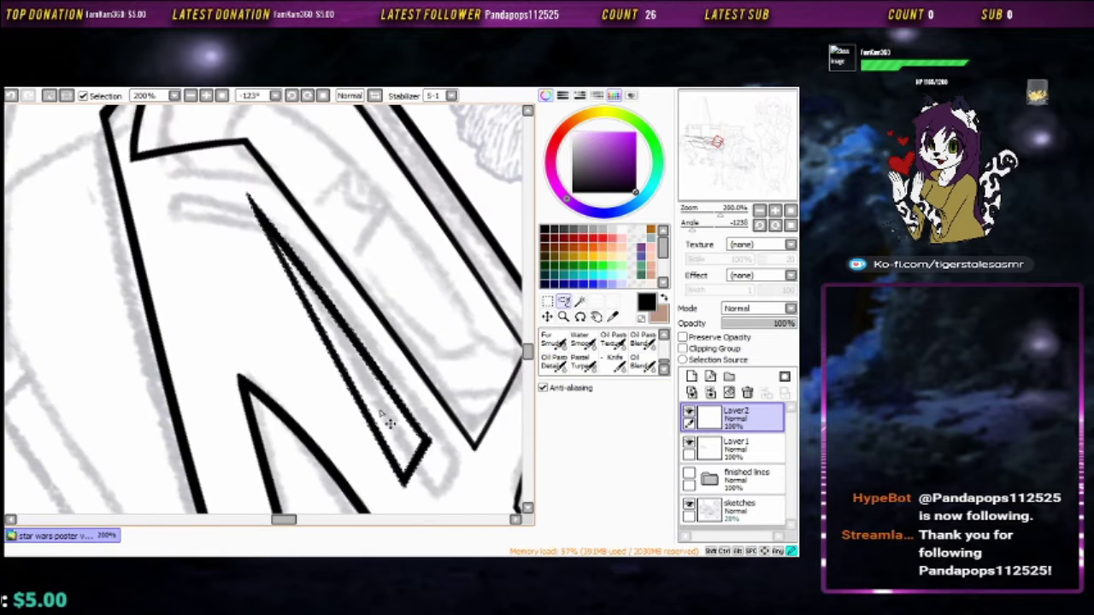
key("ctrl+d")
Ink a new small triangle beside the inset panel's angled edge at brush size 12 and erase its overshooting ends
left_click(556, 363)
mouse_move(354, 341)
left_mouse_down()
mouse_move(293, 236)
mouse_move(479, 247)
left_mouse_up()
left_click_drag(305, 309, 287, 398)
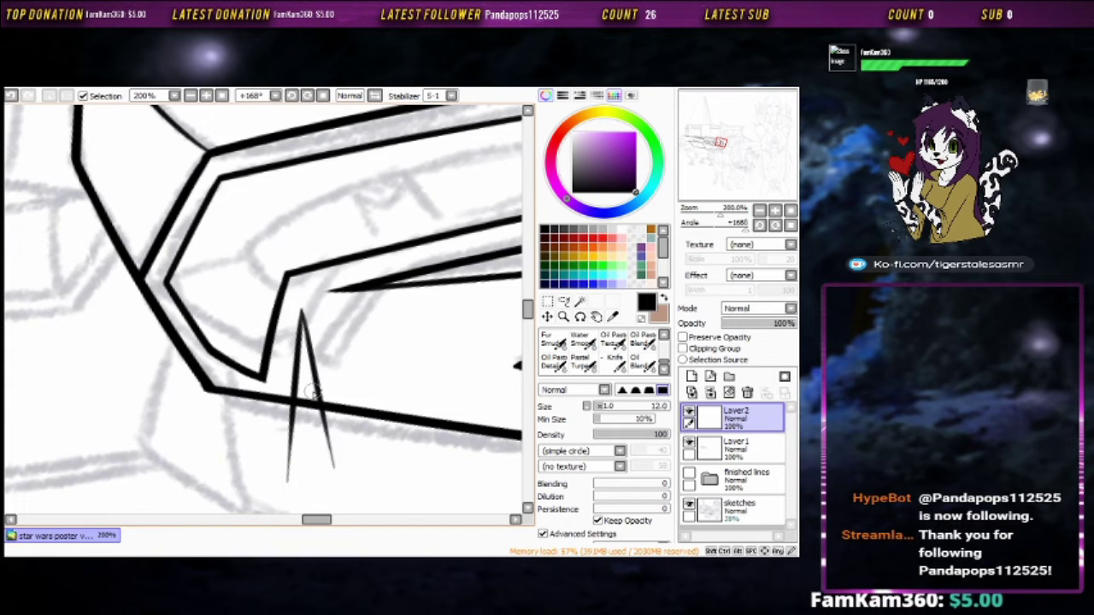
mouse_move(314, 389)
left_mouse_down()
mouse_move(411, 371)
mouse_move(401, 273)
left_mouse_up()
key("e")
key("b")
scroll(391, 285, "down", 5)
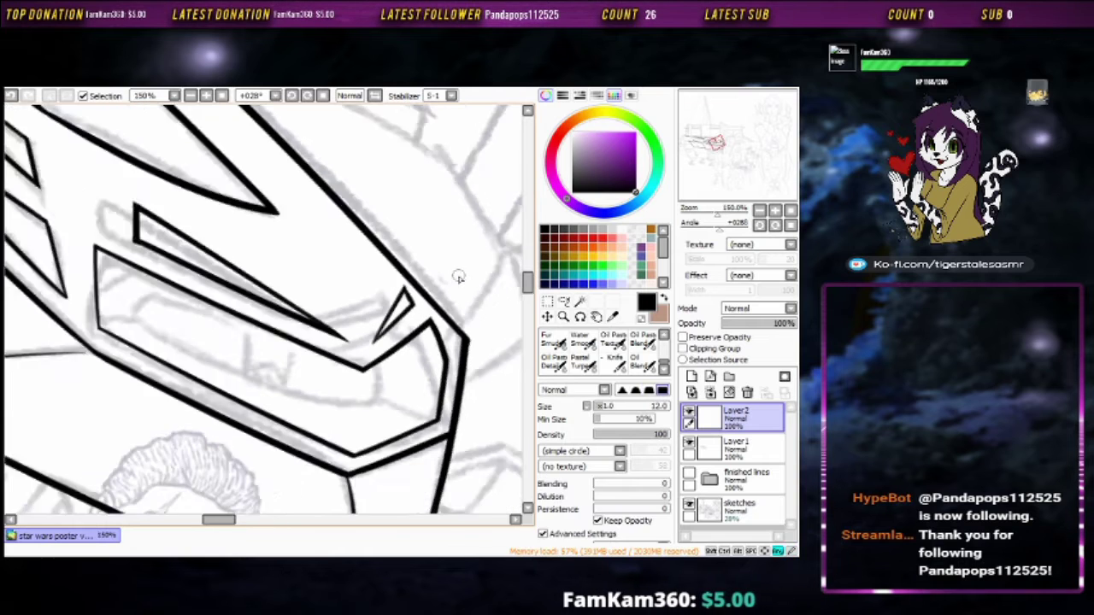
Ink the stepped panel edge down the rear hull and its small four-sided inset, reducing the brush size to 7
key("Delete")
key("Delete")
key("Delete")
scroll(392, 284, "up", 5)
left_click_drag(325, 237, 242, 276)
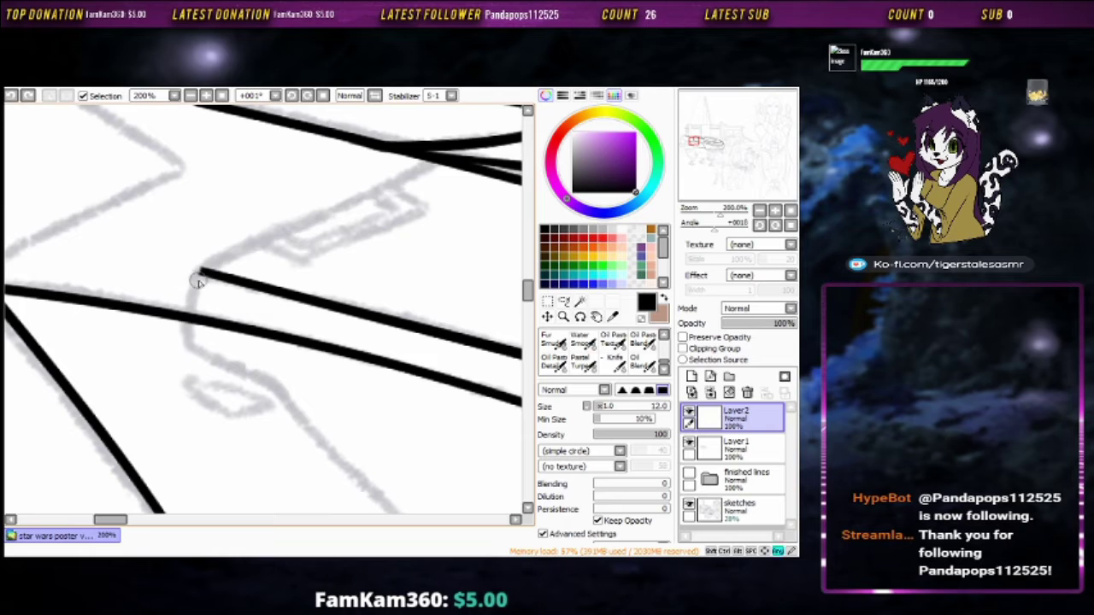
mouse_move(421, 166)
left_mouse_down()
mouse_move(197, 278)
mouse_move(261, 390)
mouse_move(308, 303)
left_mouse_up()
left_click_drag(188, 171, 382, 437)
key("ctrl+z")
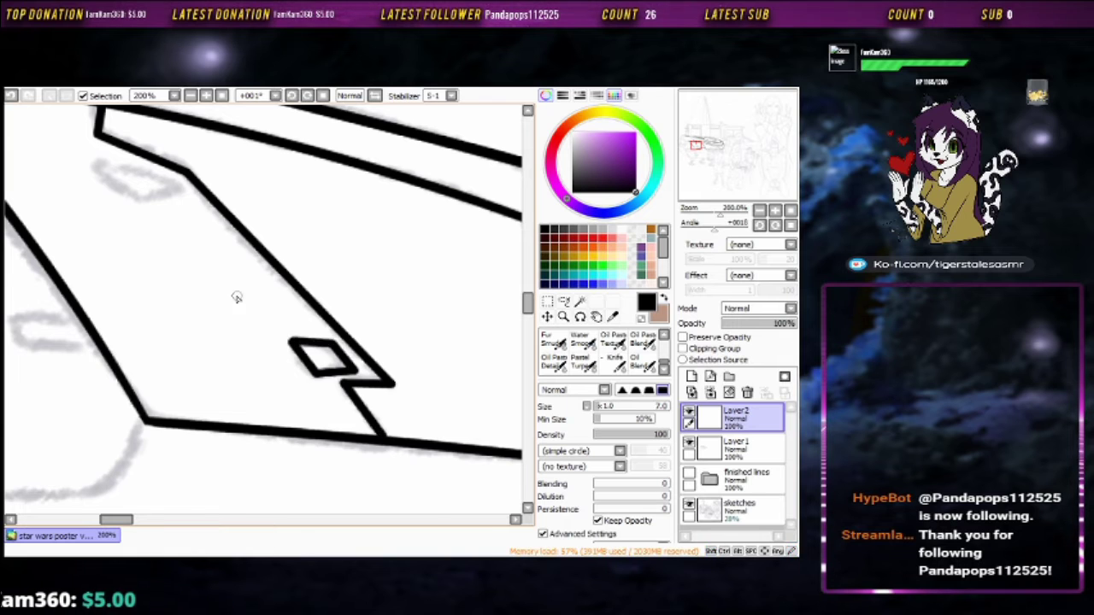
Ink the small flat inset below the panel edge and the arrow-shaped edge at the hull's far end at brush size 7
left_click_drag(237, 297, 290, 322)
left_click_drag(300, 367, 462, 295)
key("ctrl+z")
left_click(245, 404, "shift")
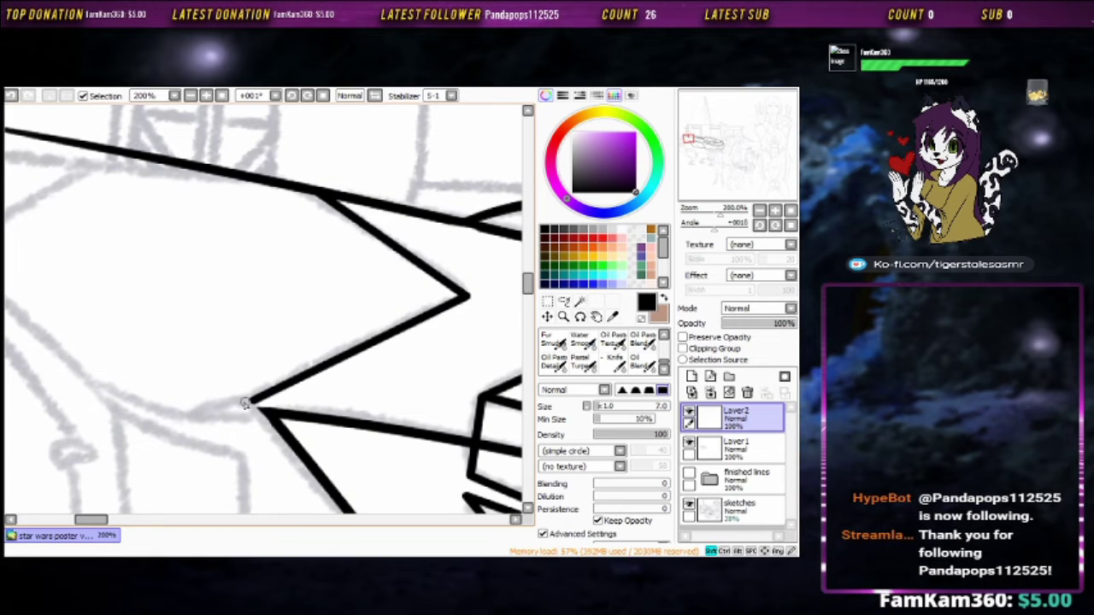
left_click_drag(260, 410, 361, 387)
Undo the long tapered line along the hull's upper edge and make Layer2 active for inking at brush size 7
key("minus")
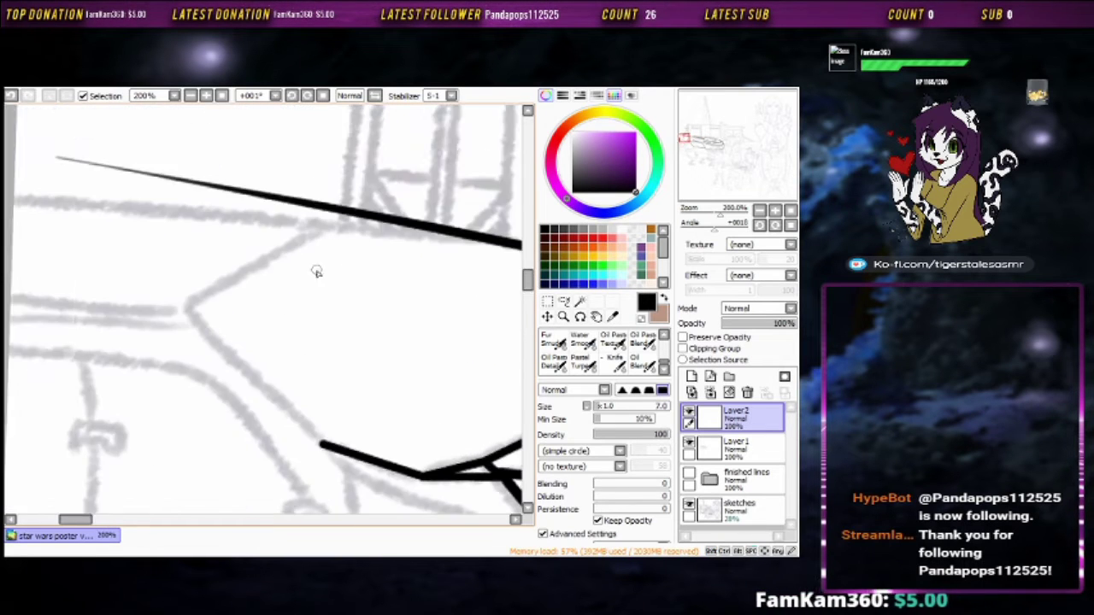
mouse_move(317, 271)
left_mouse_down()
mouse_move(444, 313)
mouse_move(384, 298)
mouse_move(240, 391)
left_mouse_up()
key("Down")
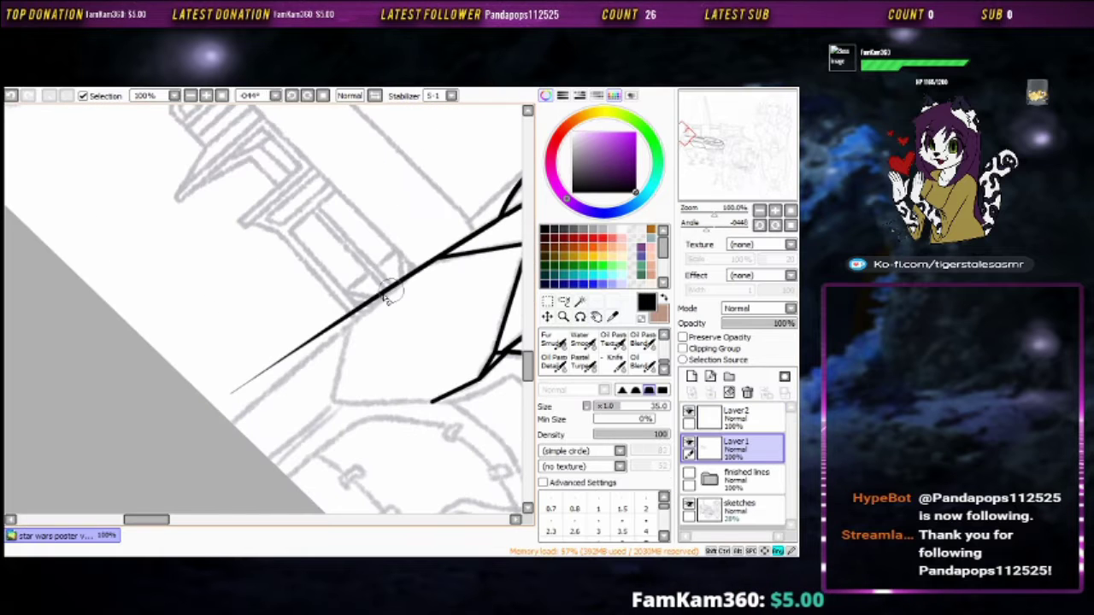
key("ctrl+z")
key("ctrl+z")
key("ctrl+z")
key("b")
key("Up")
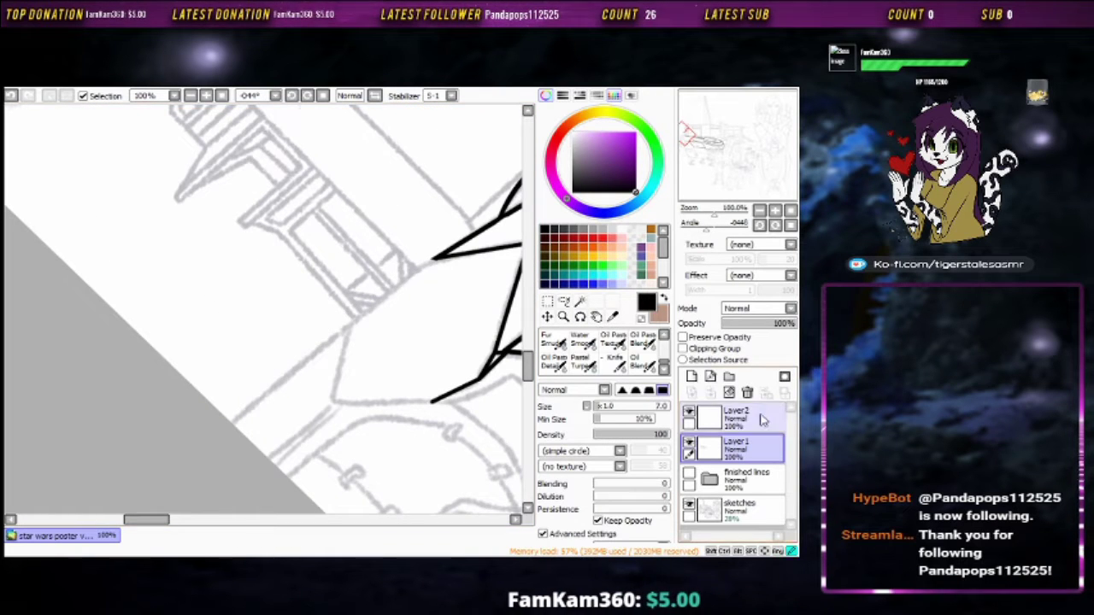
scroll(377, 218, "up", 2)
key("ctrl+z")
left_click(28, 95)
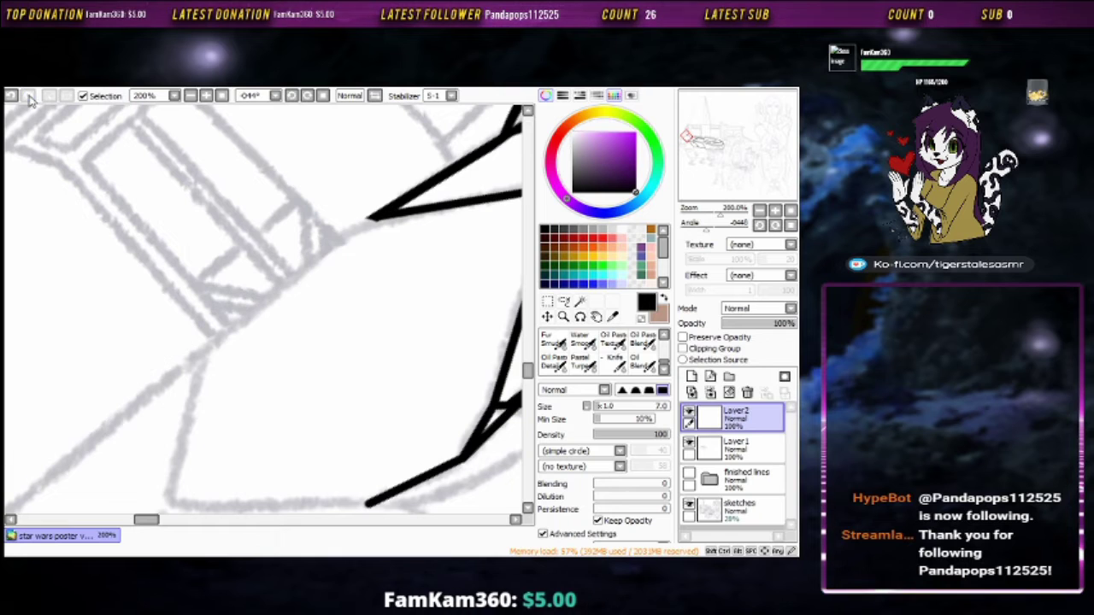
Ink the rear hull's angled outline and inner connecting edges out to the canvas edge at brush size 7
left_click_drag(358, 230, 200, 348)
mouse_move(293, 155)
left_mouse_down()
mouse_move(256, 316)
mouse_move(511, 306)
left_mouse_up()
mouse_move(274, 287)
left_mouse_down()
mouse_move(357, 256)
mouse_move(507, 329)
mouse_move(476, 419)
mouse_move(410, 429)
left_mouse_up()
mouse_move(387, 389)
left_mouse_down()
mouse_move(386, 236)
mouse_move(410, 261)
left_mouse_up()
mouse_move(296, 157)
left_mouse_down()
mouse_move(427, 276)
mouse_move(462, 359)
left_mouse_up()
mouse_move(462, 359)
left_mouse_down()
mouse_move(439, 251)
mouse_move(208, 488)
mouse_move(387, 462)
mouse_move(359, 407)
left_mouse_up()
left_click_drag(350, 107, 132, 280)
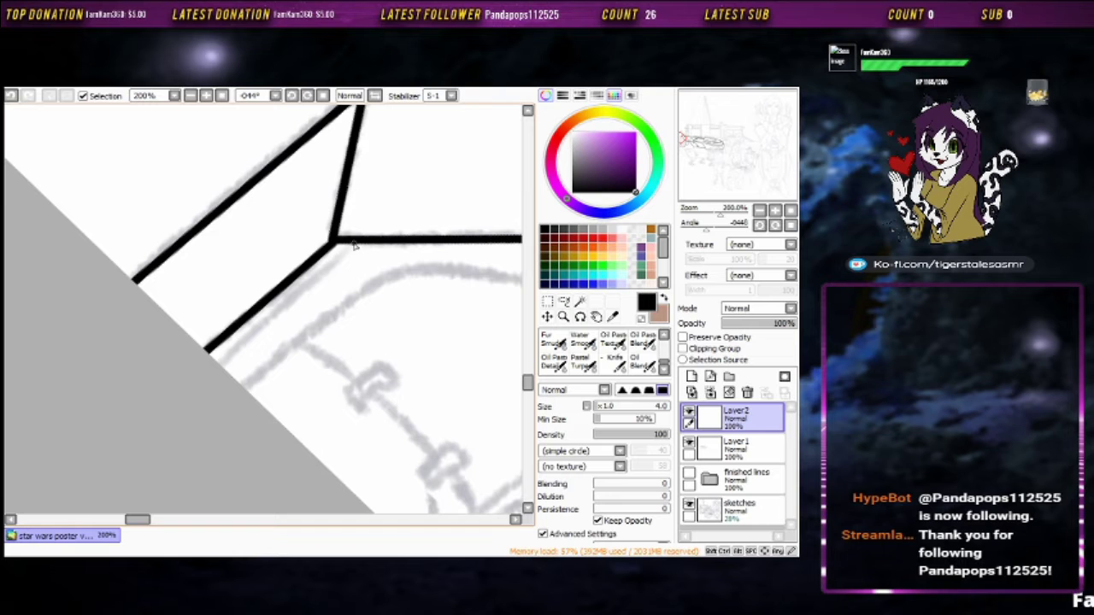
Ink the parallel inner outline and the bent double edge inside the rear hull section at brush size 6
mouse_move(280, 296)
left_mouse_down()
mouse_move(220, 239)
mouse_move(196, 180)
left_mouse_up()
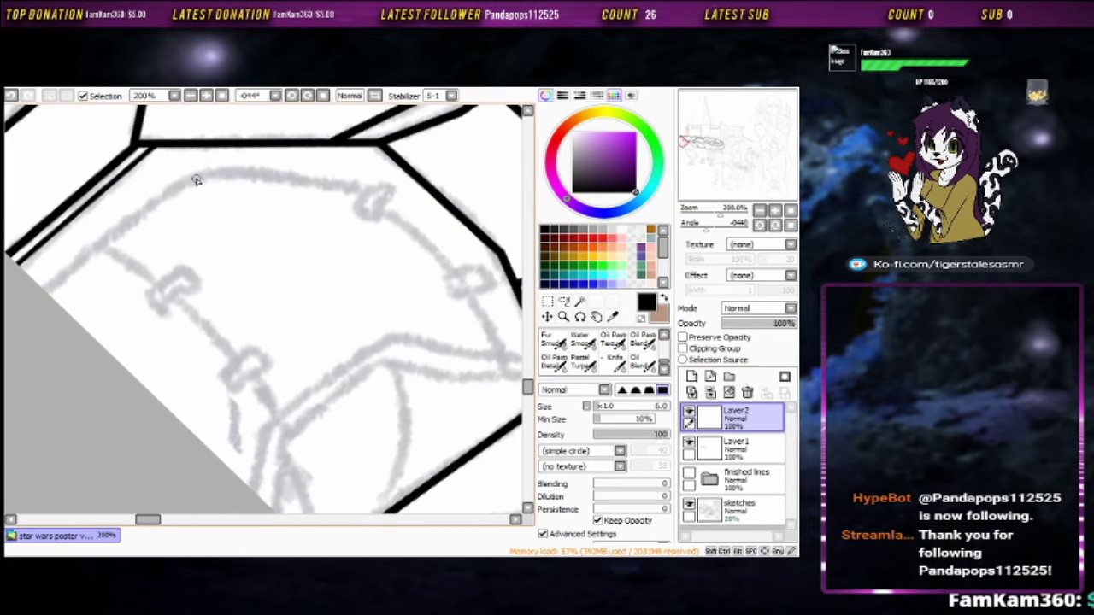
left_click_drag(461, 278, 502, 348)
mouse_move(502, 348)
left_mouse_down()
mouse_move(402, 251)
mouse_move(463, 266)
left_mouse_up()
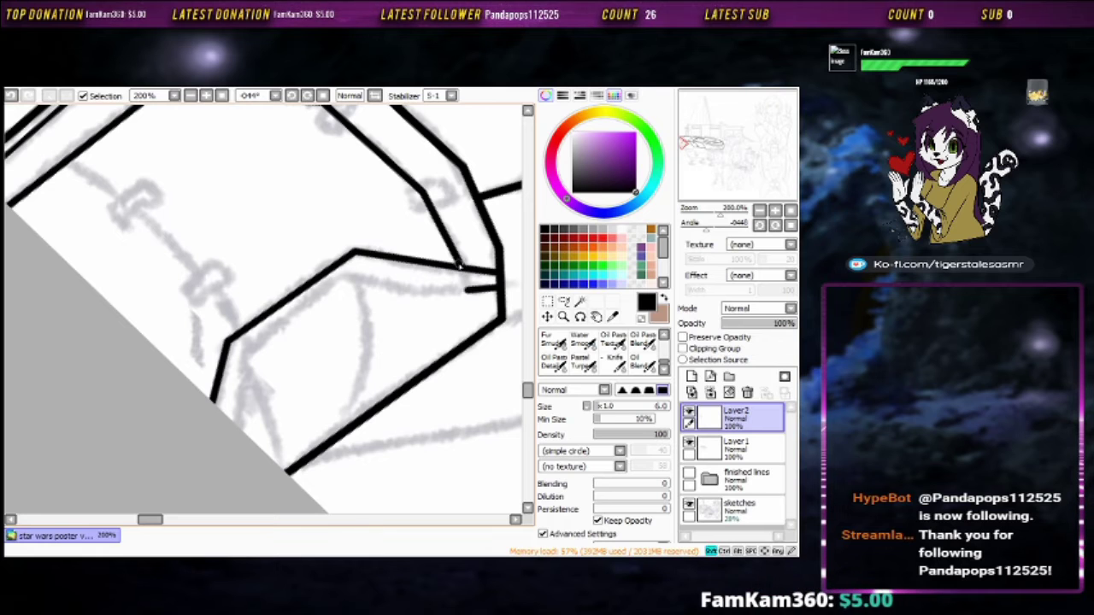
key("ctrl+z")
mouse_move(248, 347)
left_mouse_down()
mouse_move(354, 284)
mouse_move(366, 419)
left_mouse_up()
key("ctrl+z")
left_click_drag(318, 119, 303, 276)
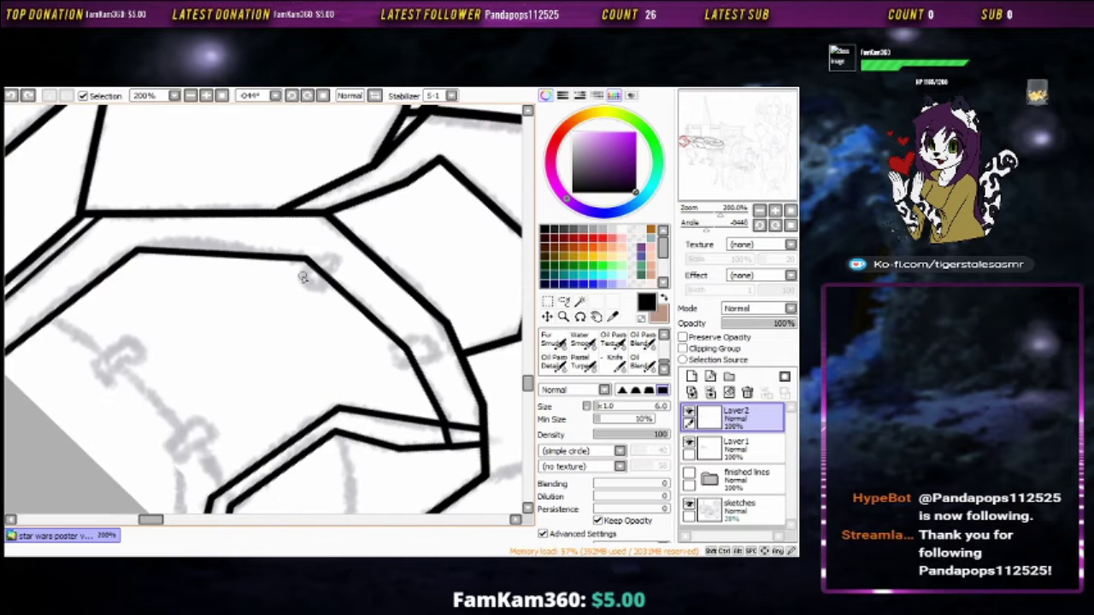
key("ctrl+z")
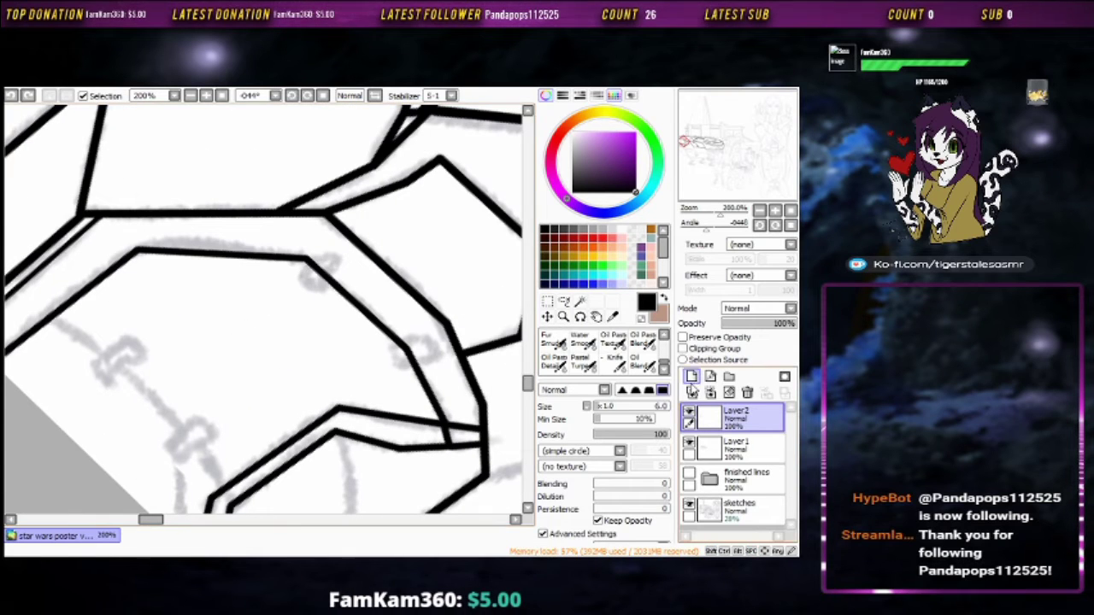
Add a new layer and ink the small four-sided and notched clasps around the rear section at brush size 6
key("ctrl+shift+n")
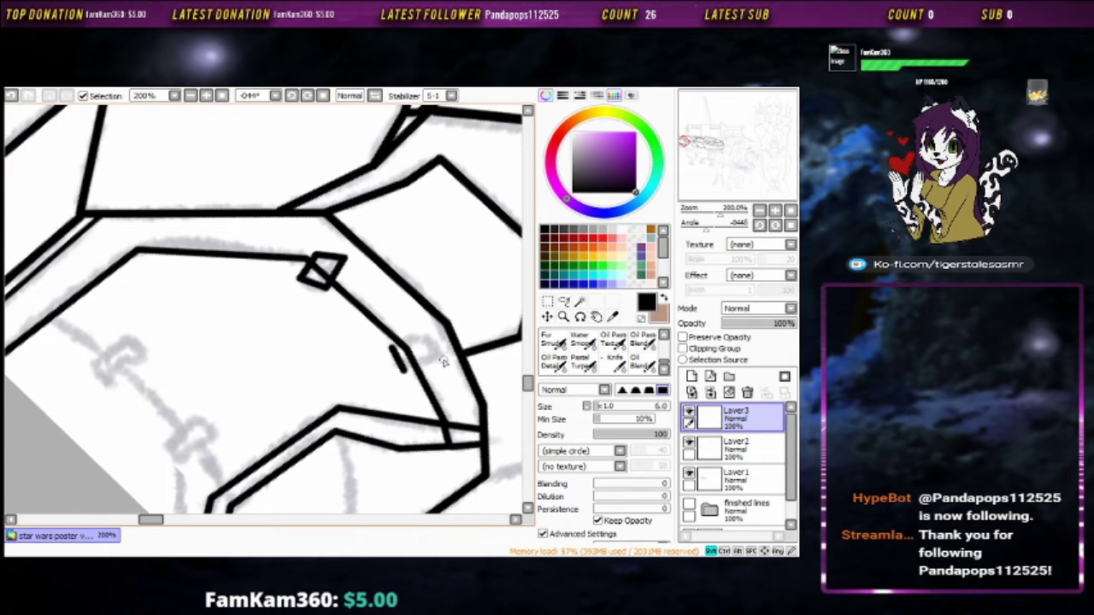
left_click_drag(213, 410, 385, 354)
left_click_drag(334, 385, 386, 382)
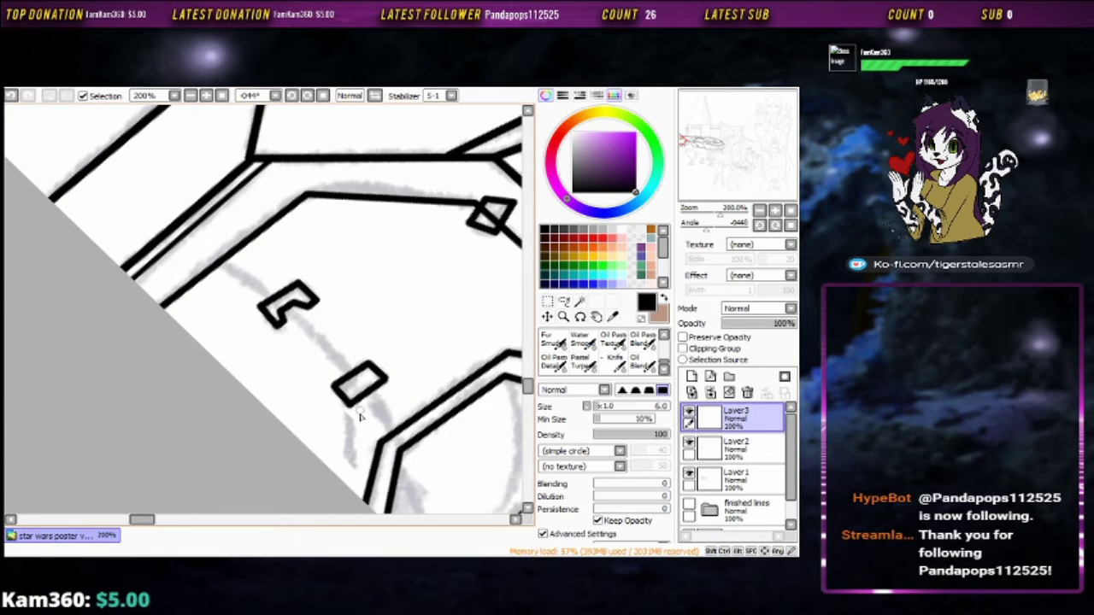
mouse_move(346, 453)
left_mouse_down()
mouse_move(401, 427)
mouse_move(452, 379)
mouse_move(270, 336)
left_mouse_up()
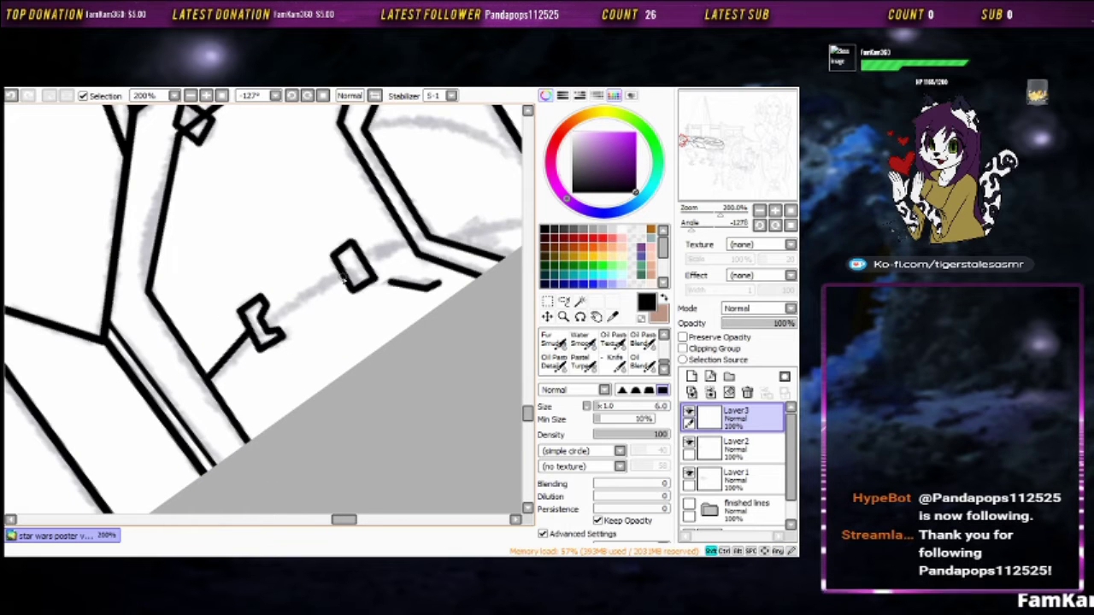
Ink the seam linking the rear section's clasps and add another layer above Layer3
mouse_move(421, 239)
left_mouse_down()
mouse_move(308, 318)
mouse_move(390, 286)
mouse_move(347, 313)
mouse_move(305, 259)
mouse_move(333, 385)
mouse_move(330, 496)
mouse_move(295, 348)
left_mouse_up()
key("ctrl+shift+n")
key("e")
left_click(330, 479, "ctrl")
key("b")
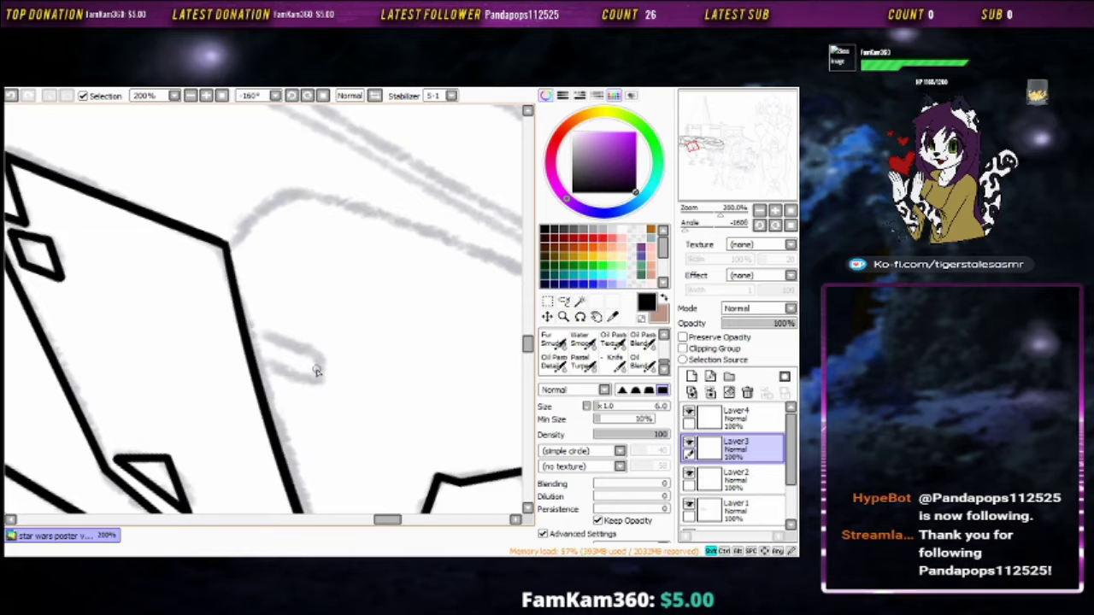
Ink the long straight edge of the hull panel and its rounded corner on Layer3 at brush size 6
scroll(316, 370, "down", 2)
scroll(351, 329, "down", 1)
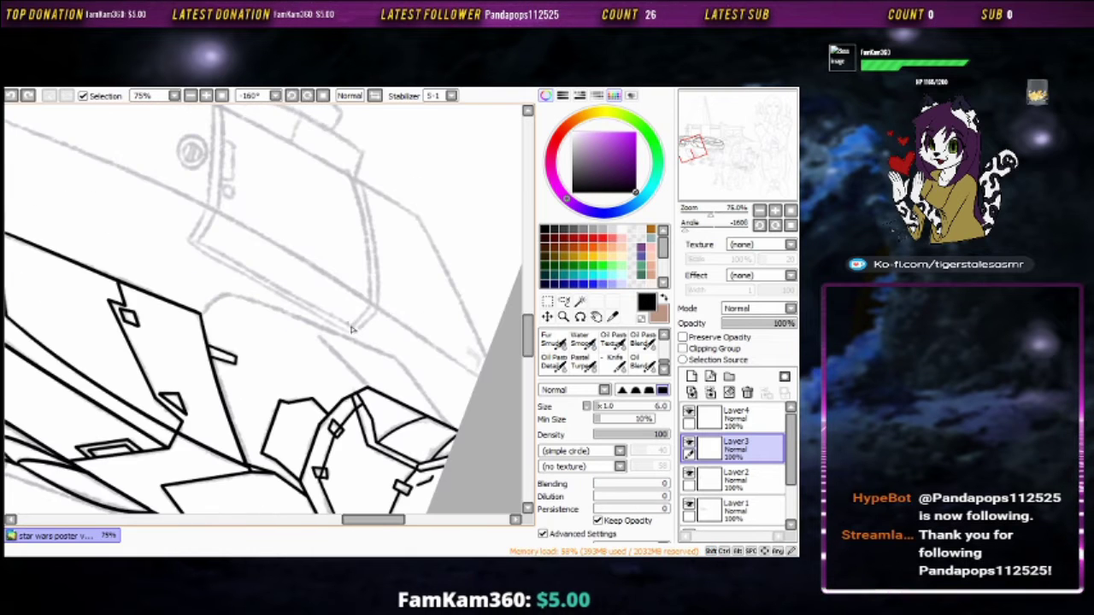
left_click_drag(395, 359, 458, 425)
left_click_drag(235, 297, 395, 359)
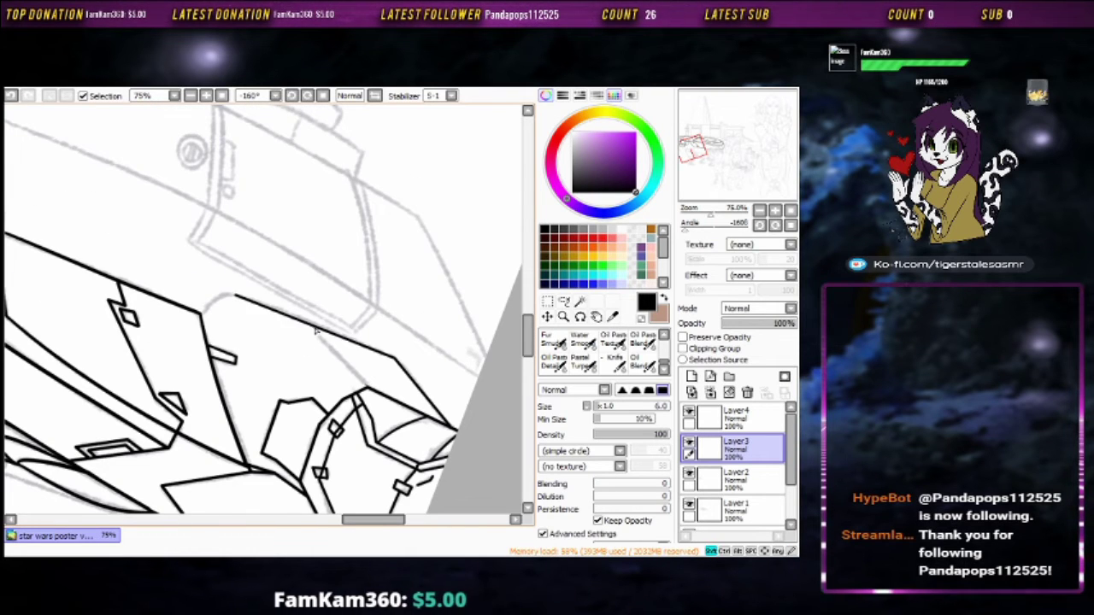
scroll(316, 332, "up", 3)
mouse_move(282, 385)
left_mouse_down()
mouse_move(268, 289)
mouse_move(379, 215)
mouse_move(339, 281)
mouse_move(379, 268)
mouse_move(310, 345)
left_mouse_up()
key("ctrl+Up")
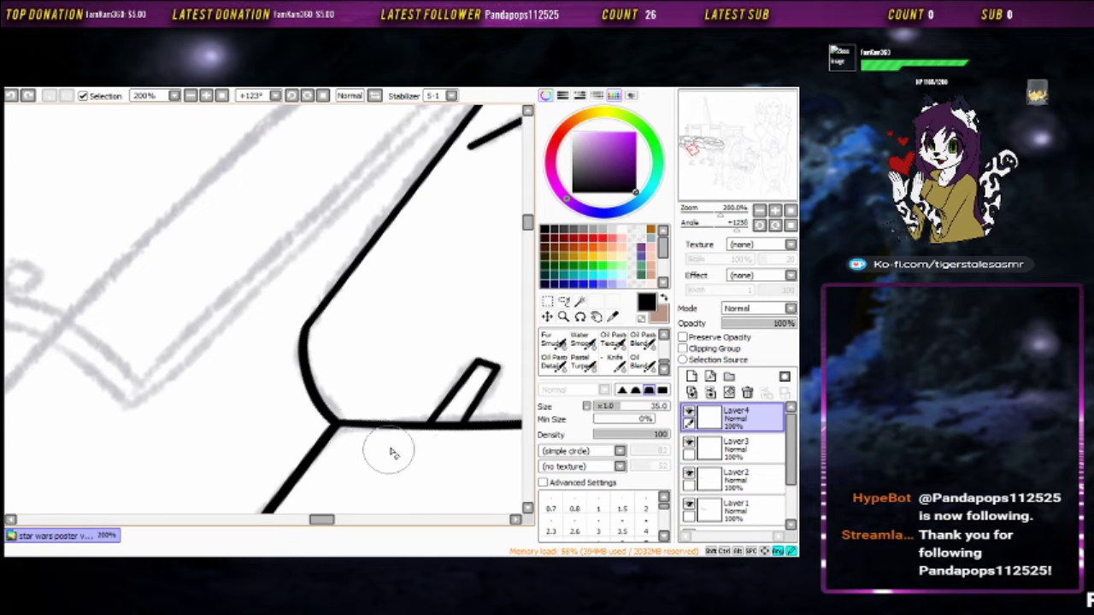
Ink the lower hull's bent outer edge on Layer3 from the canvas side down to the robotic hand at brush size 10
scroll(391, 451, "down", 5)
key("ctrl+Down")
mouse_move(385, 359)
left_mouse_down()
mouse_move(222, 376)
mouse_move(283, 256)
mouse_move(325, 359)
mouse_move(309, 415)
mouse_move(441, 214)
mouse_move(418, 191)
mouse_move(426, 174)
left_mouse_up()
scroll(477, 127, "up", 2)
key("ctrl+Up")
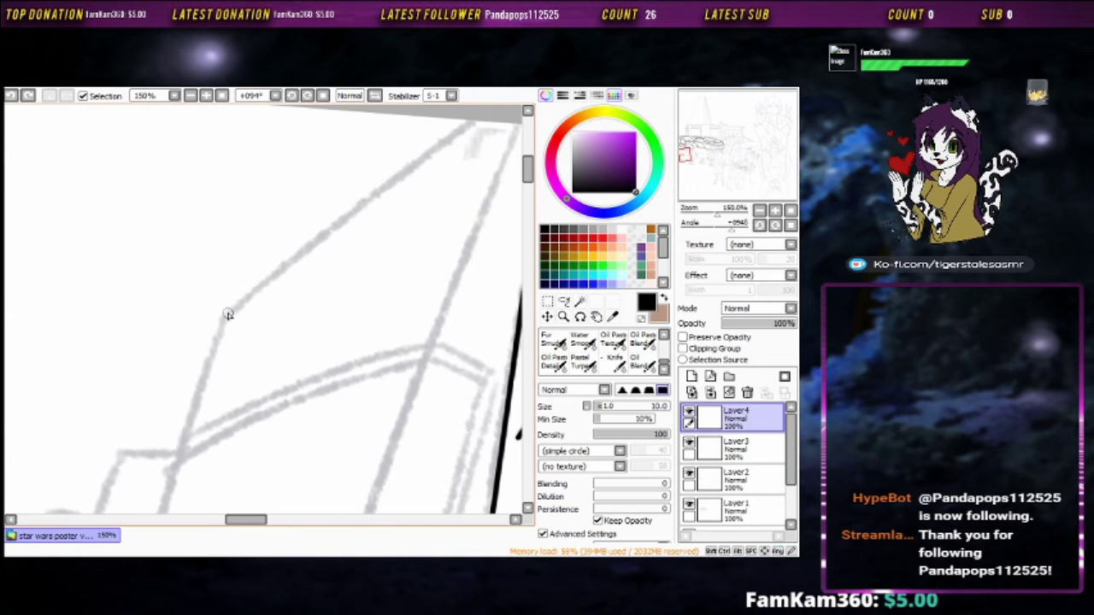
left_click(28, 95)
left_click(28, 95)
left_click_drag(358, 377, 367, 215)
key("ctrl+z")
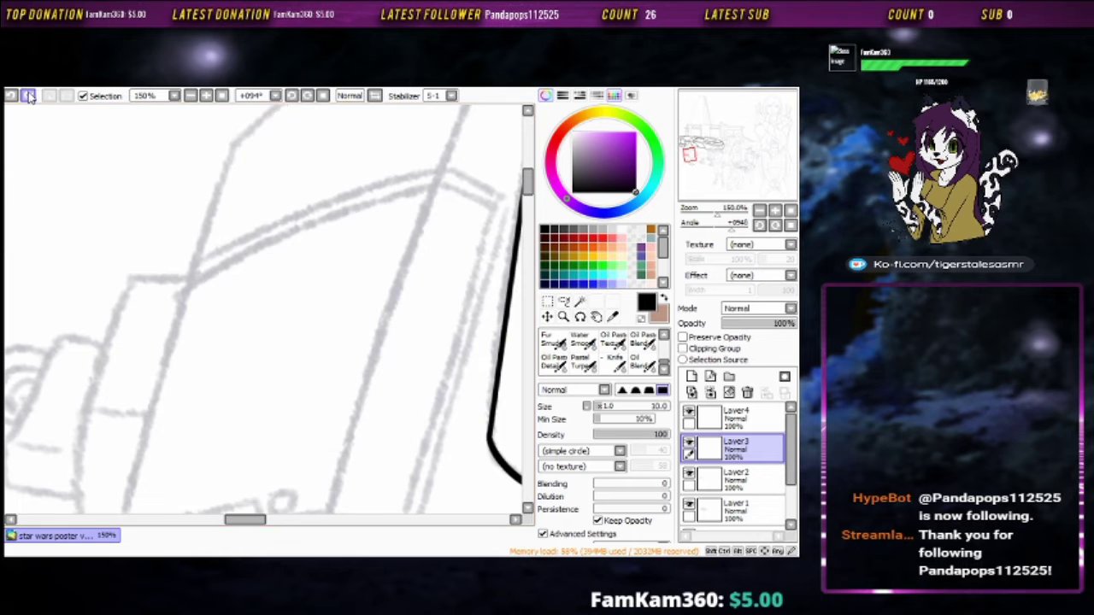
scroll(423, 305, "down", 2)
left_click_drag(422, 305, 441, 188)
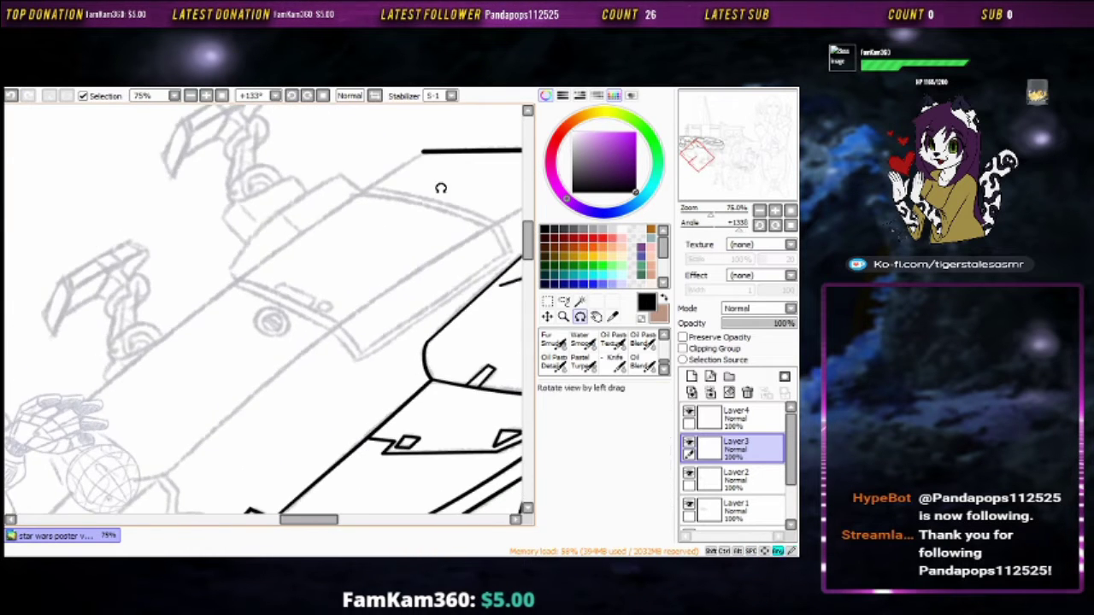
key("n")
left_click(366, 190)
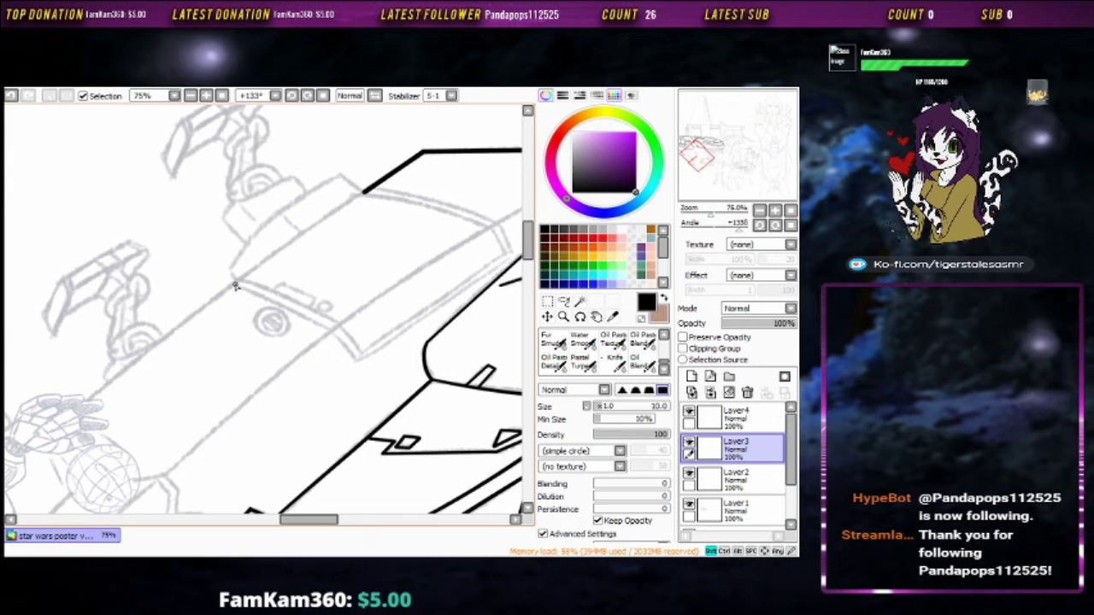
left_click(230, 293, "shift")
left_click(77, 417, "shift")
Ink the parallel lower hull edges and the stepped double notch beside the gridded globe at brush size 10
left_click_drag(86, 515, 256, 312)
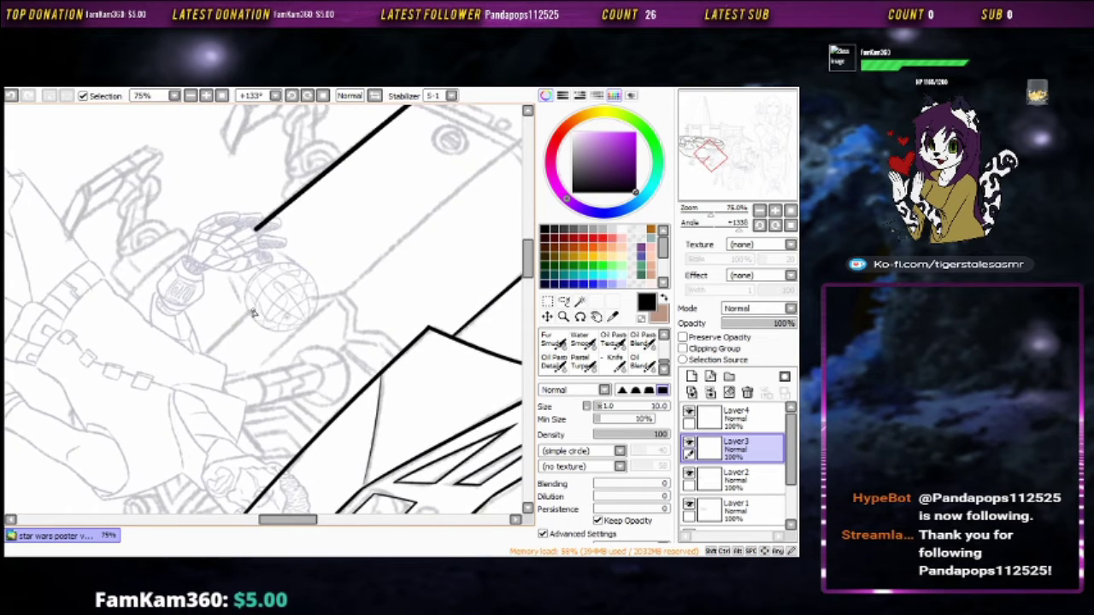
mouse_move(363, 295)
left_mouse_down()
mouse_move(190, 357)
mouse_move(288, 245)
left_mouse_up()
left_click_drag(197, 325, 255, 309)
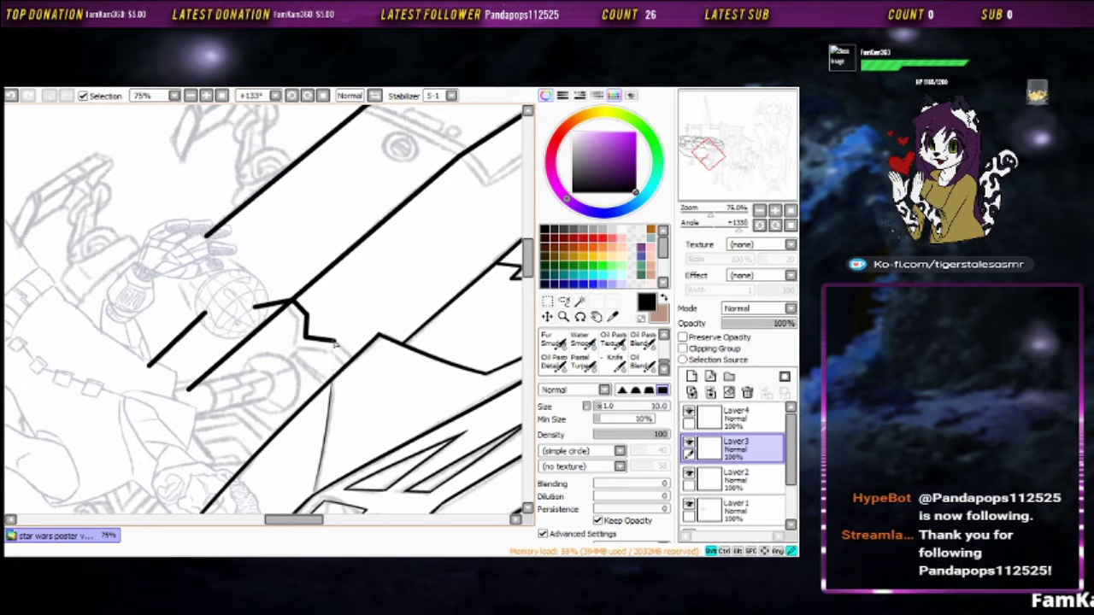
left_click_drag(292, 314, 330, 280)
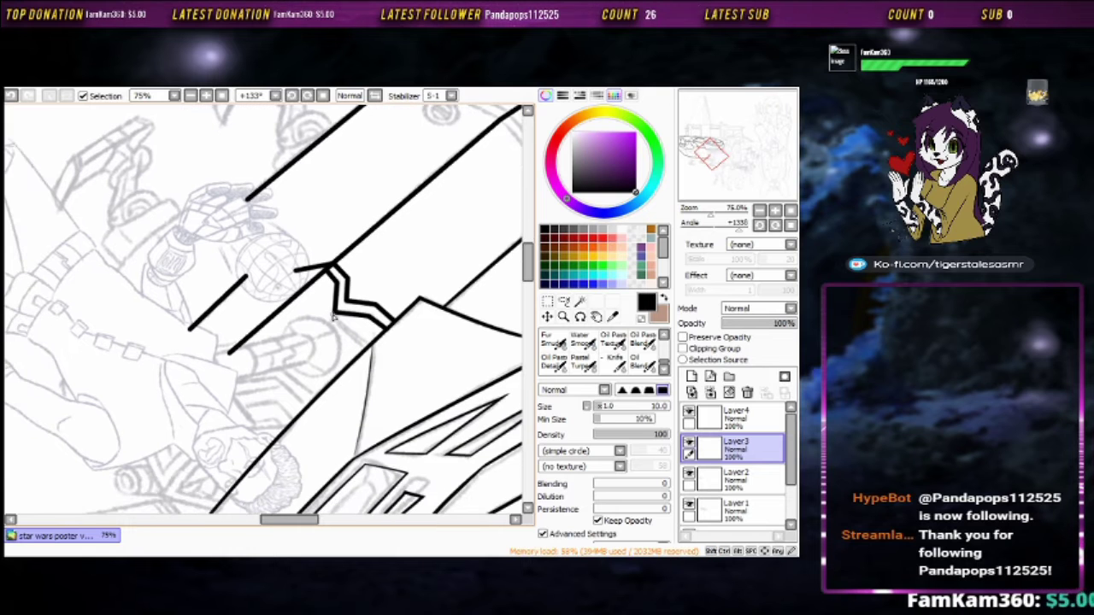
Ink the cross seam on the lower hull and the stacked angular mount for the upper landing leg
left_click_drag(344, 328, 235, 280)
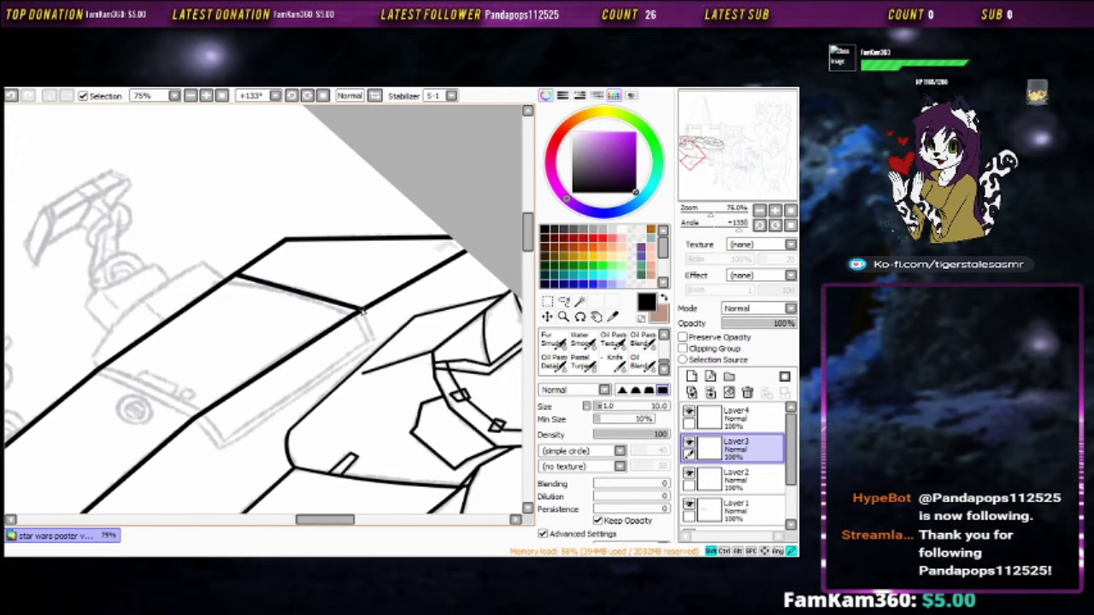
mouse_move(363, 312)
left_mouse_down()
mouse_move(326, 200)
mouse_move(295, 220)
mouse_move(317, 315)
mouse_move(382, 387)
left_mouse_up()
mouse_move(342, 305)
left_mouse_down()
mouse_move(413, 331)
mouse_move(435, 317)
left_mouse_up()
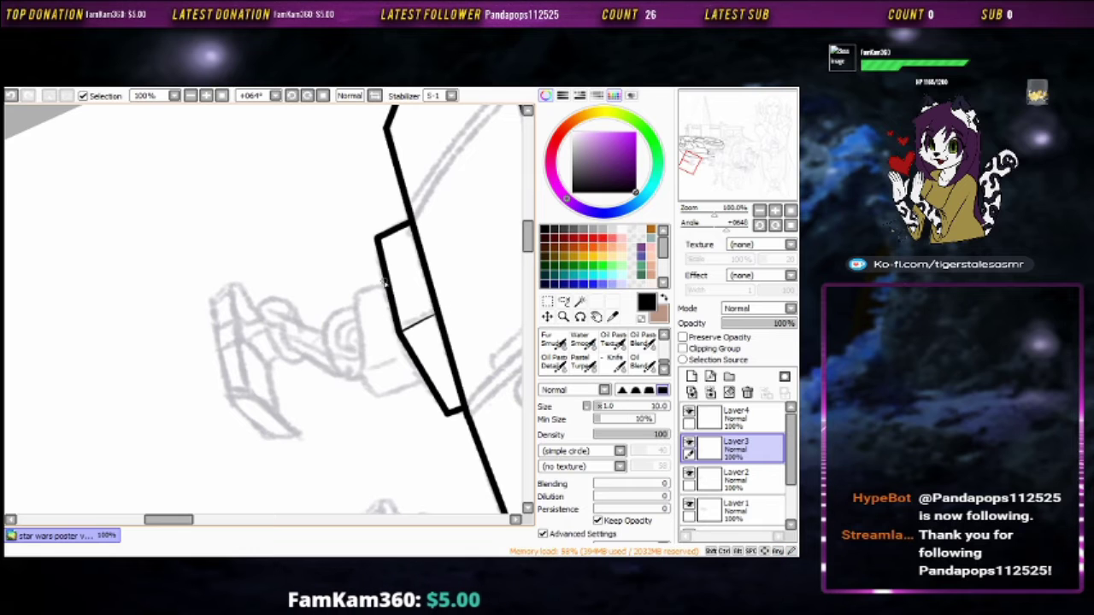
mouse_move(386, 281)
left_mouse_down()
mouse_move(353, 301)
mouse_move(362, 377)
mouse_move(424, 381)
left_mouse_up()
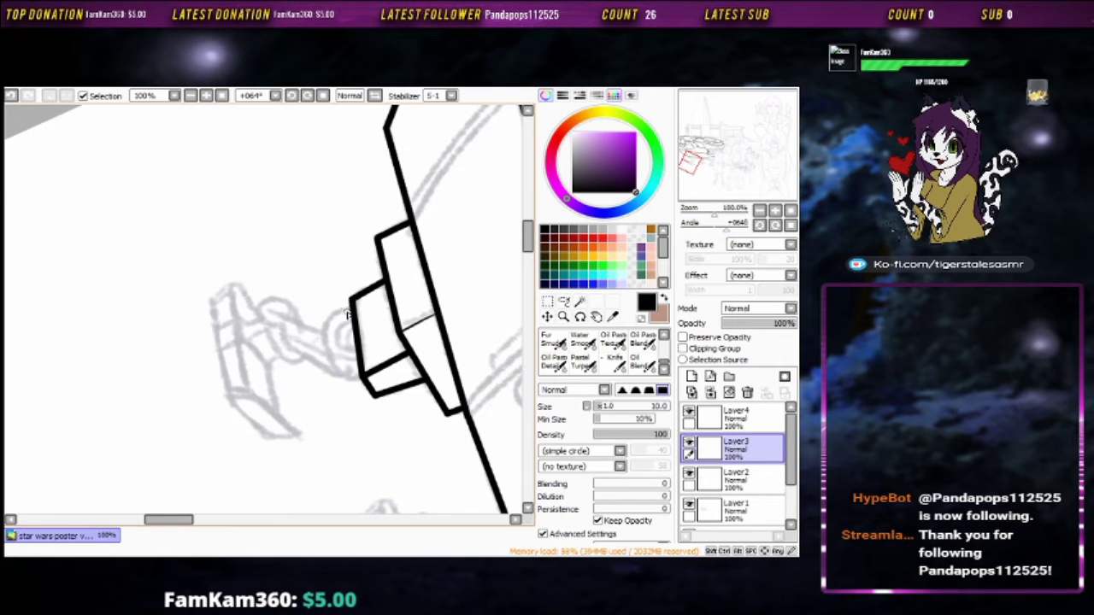
Ink the angular mount for the second landing leg beside the robotic hand at brush size 10
mouse_move(347, 314)
left_mouse_down()
mouse_move(240, 195)
mouse_move(185, 50)
left_mouse_up()
mouse_move(342, 263)
left_mouse_down()
mouse_move(342, 329)
mouse_move(362, 363)
mouse_move(377, 356)
left_mouse_up()
mouse_move(346, 334)
left_mouse_down()
mouse_move(405, 330)
mouse_move(367, 159)
left_mouse_up()
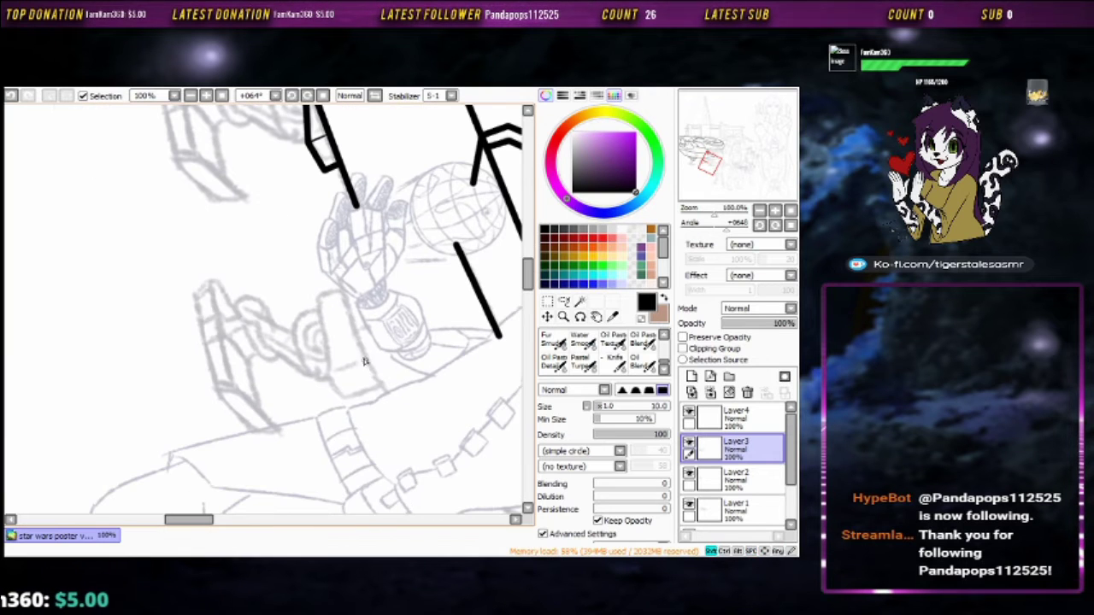
key("ctrl+z")
left_click_drag(362, 359, 393, 403)
scroll(392, 293, "left", 2)
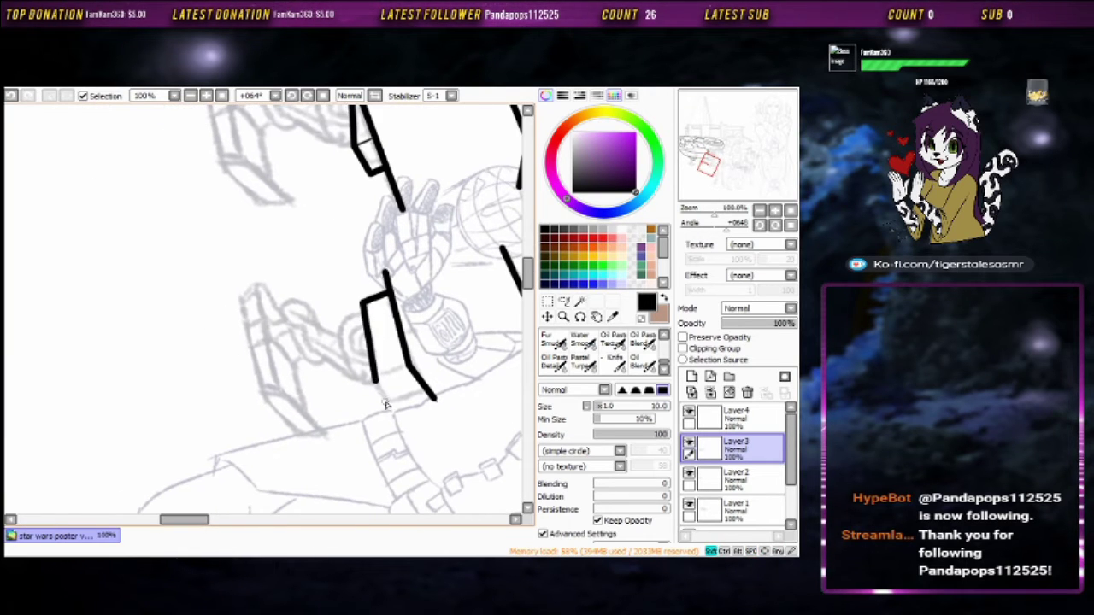
scroll(397, 352, "up", 2)
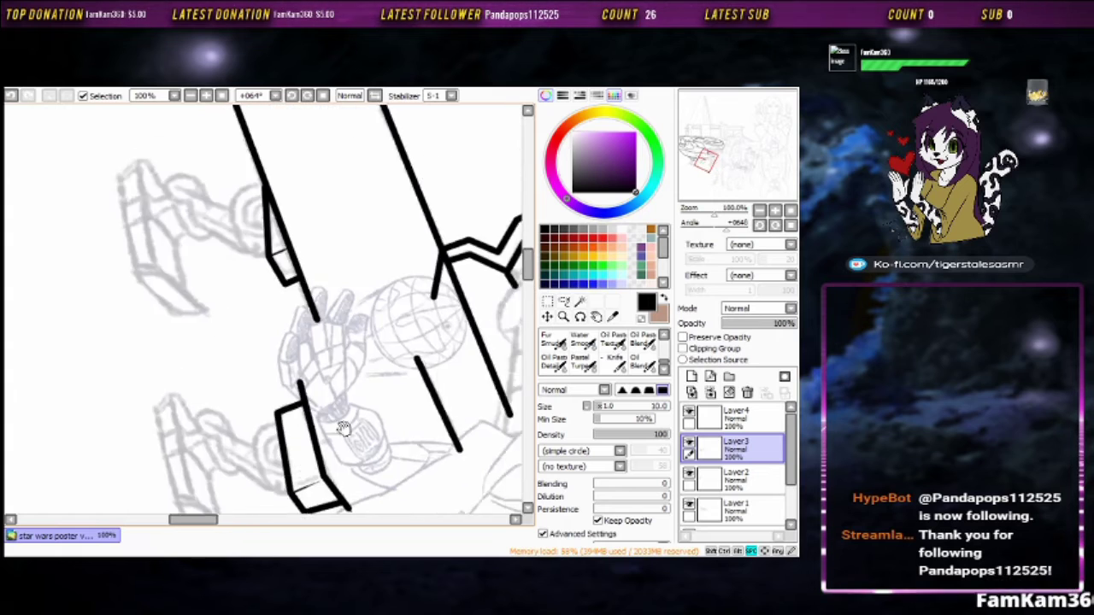
Ink the short crossbar and nested angular ribs on the hull beside the man's head, reducing the brush size to 8
left_click_drag(398, 352, 370, 200)
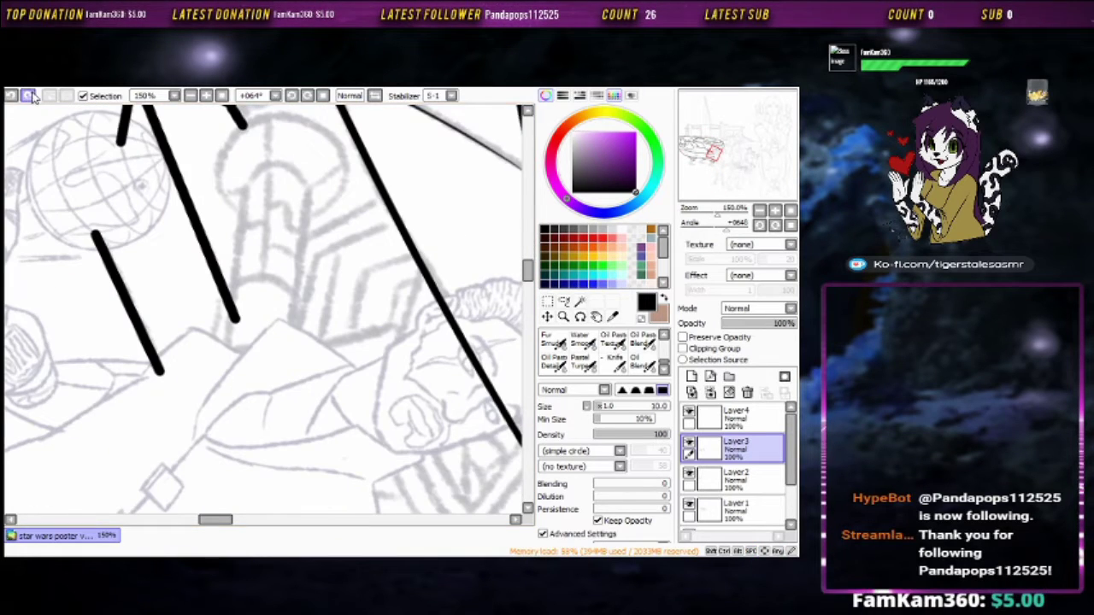
scroll(217, 237, "up", 3)
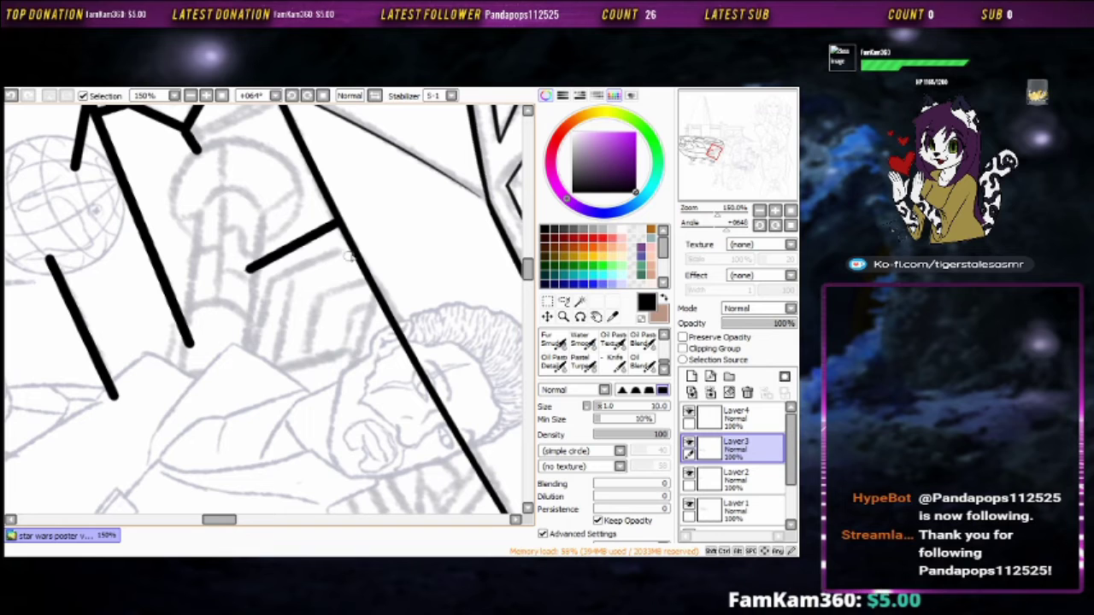
mouse_move(272, 283)
left_mouse_down()
mouse_move(249, 366)
mouse_move(274, 375)
left_mouse_up()
left_click_drag(376, 293, 351, 376)
left_click_drag(270, 377, 351, 346)
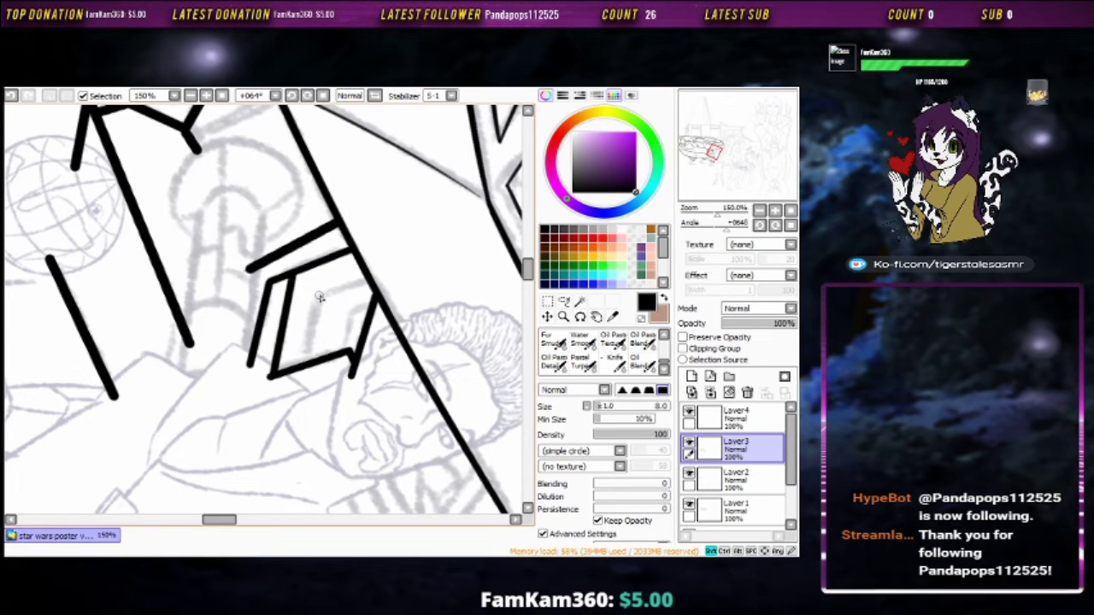
left_click_drag(380, 276, 308, 362)
left_click_drag(370, 303, 342, 348)
Ink the outer V-shaped and sideways chevron ribs below the man's chin at brush size 8
scroll(291, 307, "down", 3)
scroll(290, 308, "down", 3)
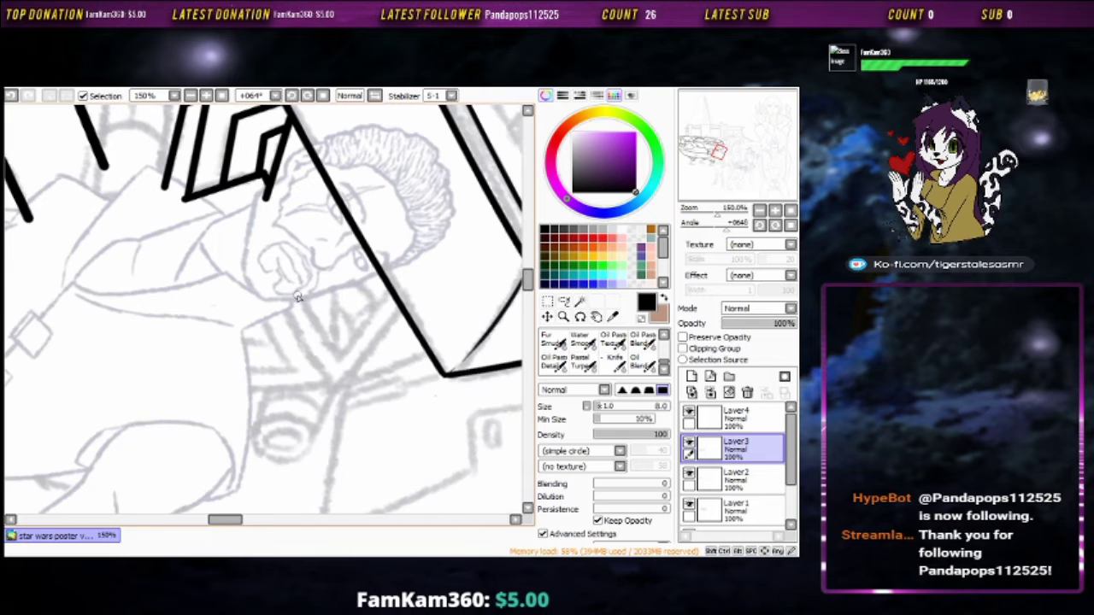
mouse_move(295, 294)
left_mouse_down()
mouse_move(340, 357)
mouse_move(392, 292)
mouse_move(337, 389)
left_mouse_up()
left_click_drag(237, 395, 335, 389)
left_click_drag(278, 302, 335, 385)
left_click_drag(255, 308, 299, 379)
left_click_drag(232, 376, 299, 376)
left_click_drag(224, 330, 277, 357)
Ink the inner V and the small nested triangle within the chevron ribs at brush size 8
scroll(290, 342, "up", 1)
left_click_drag(323, 285, 321, 363)
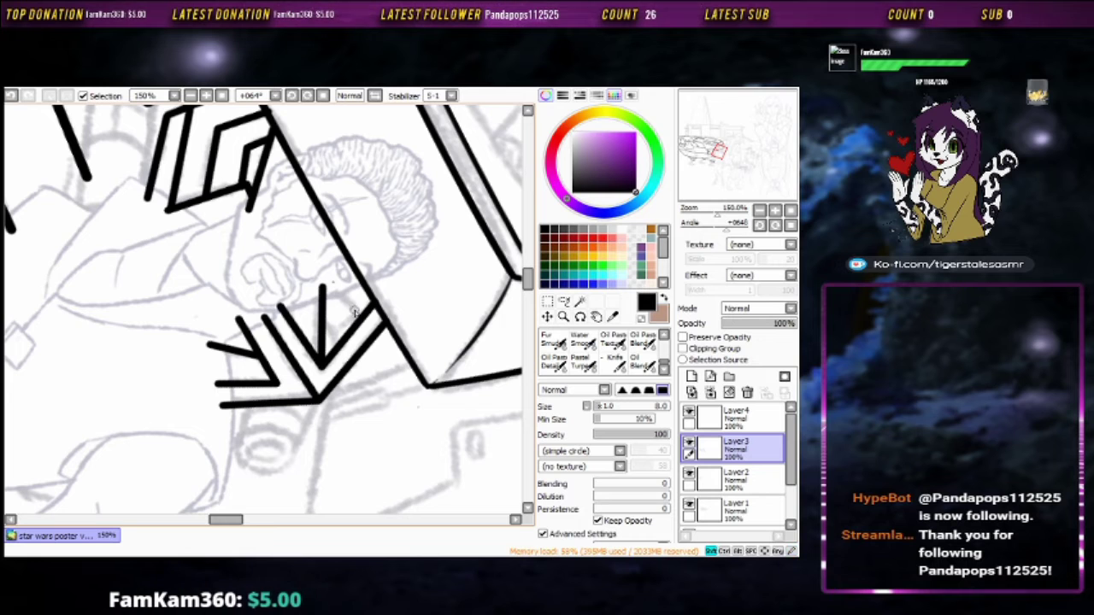
left_click_drag(332, 283, 358, 313)
scroll(332, 346, "down", 3)
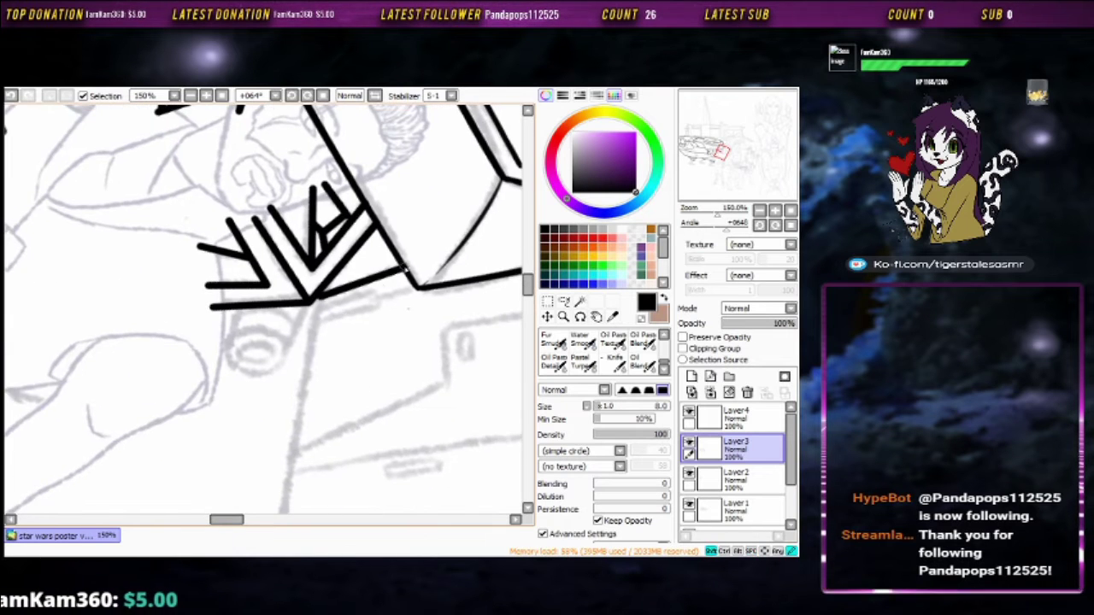
Ink the boxy hull panel's outer edges and lower corner below the chevron ribs at brush size 8
scroll(349, 325, "down", 2)
scroll(349, 227, "up", 1)
left_click_drag(316, 439, 323, 466)
scroll(418, 224, "right", 2)
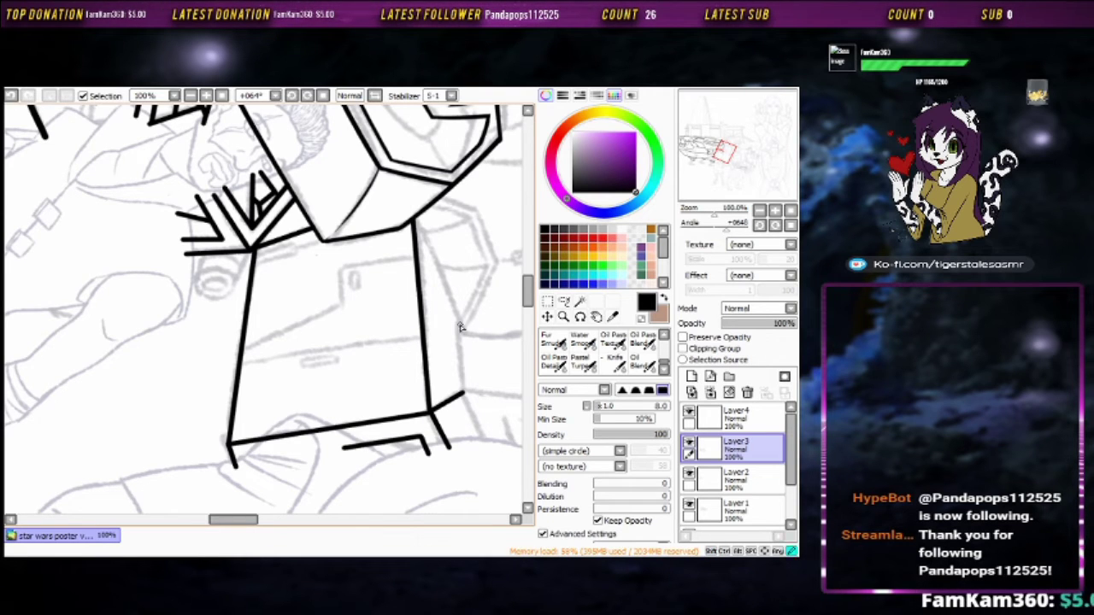
left_click_drag(467, 395, 492, 451)
scroll(418, 454, "up", 1)
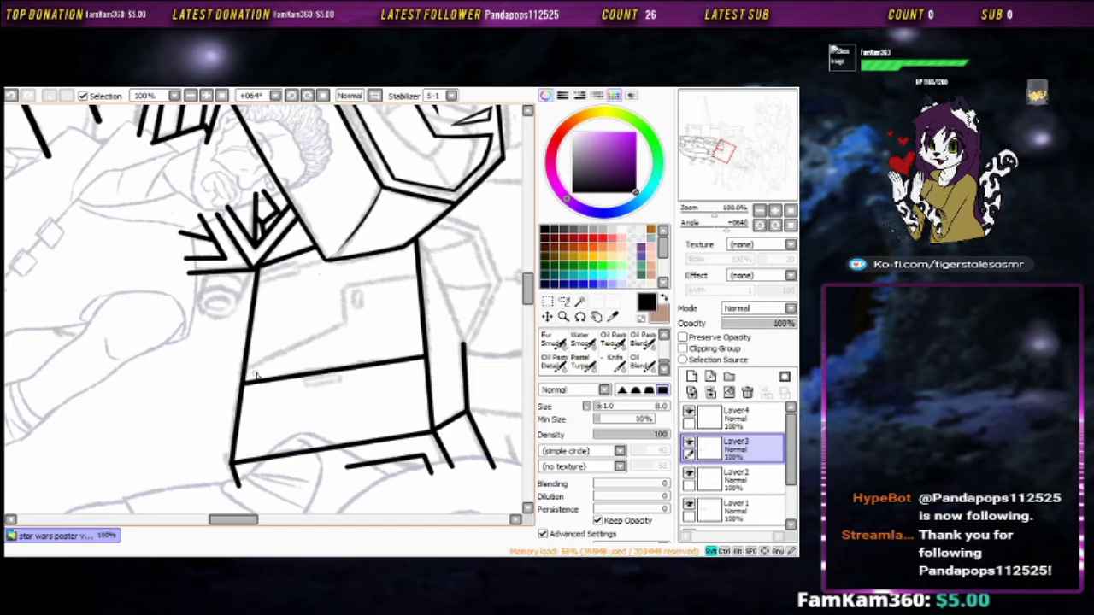
Ink the stepped seam on the boxy hull panel, plus its small rectangle and narrow slots at brush size 5
scroll(359, 295, "up", 3)
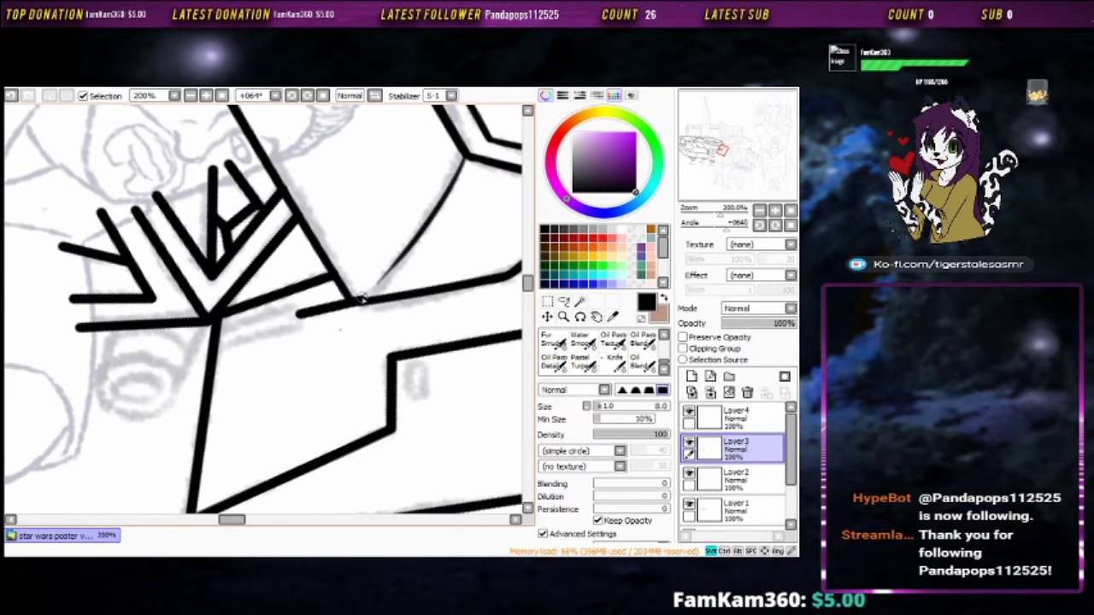
mouse_move(295, 312)
left_mouse_down()
mouse_move(299, 329)
mouse_move(215, 346)
left_mouse_up()
left_click_drag(410, 399, 432, 395)
scroll(410, 389, "down", 5)
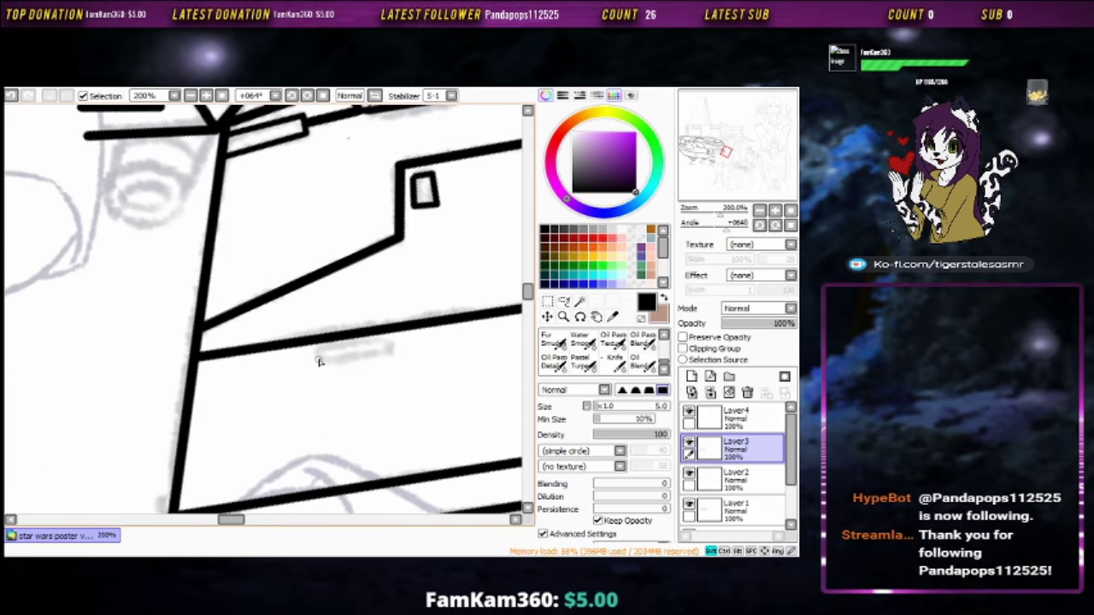
mouse_move(314, 352)
left_mouse_down()
mouse_move(393, 355)
mouse_move(390, 345)
left_mouse_up()
scroll(385, 368, "up", 10)
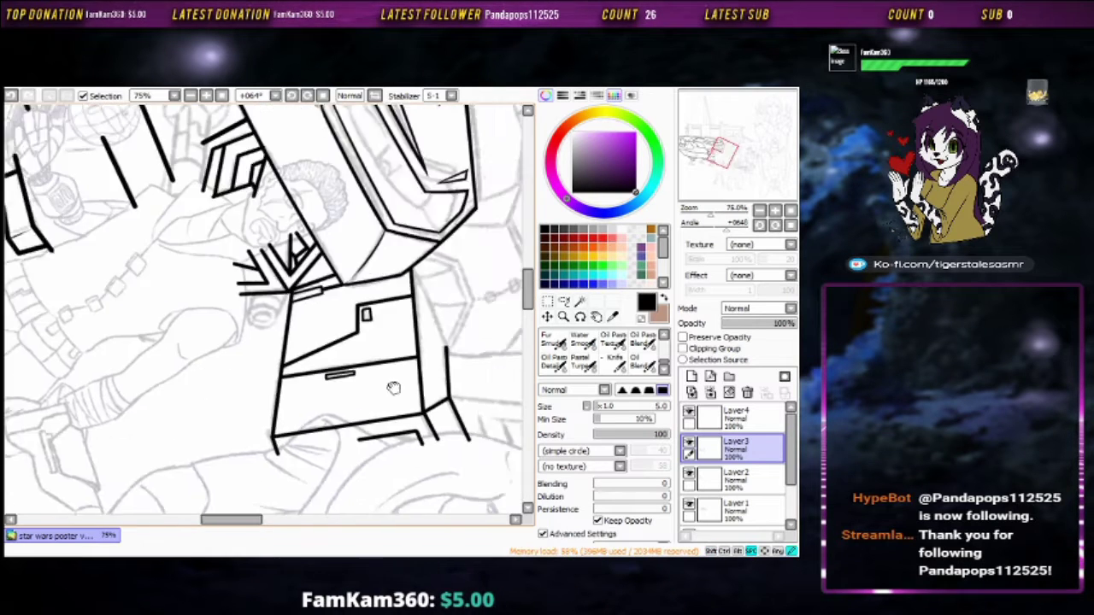
Ink the thin slanted line beneath the zigzag clasp between the hull rails at brush size 5
scroll(376, 361, "up", 1)
left_click_drag(329, 376, 491, 290)
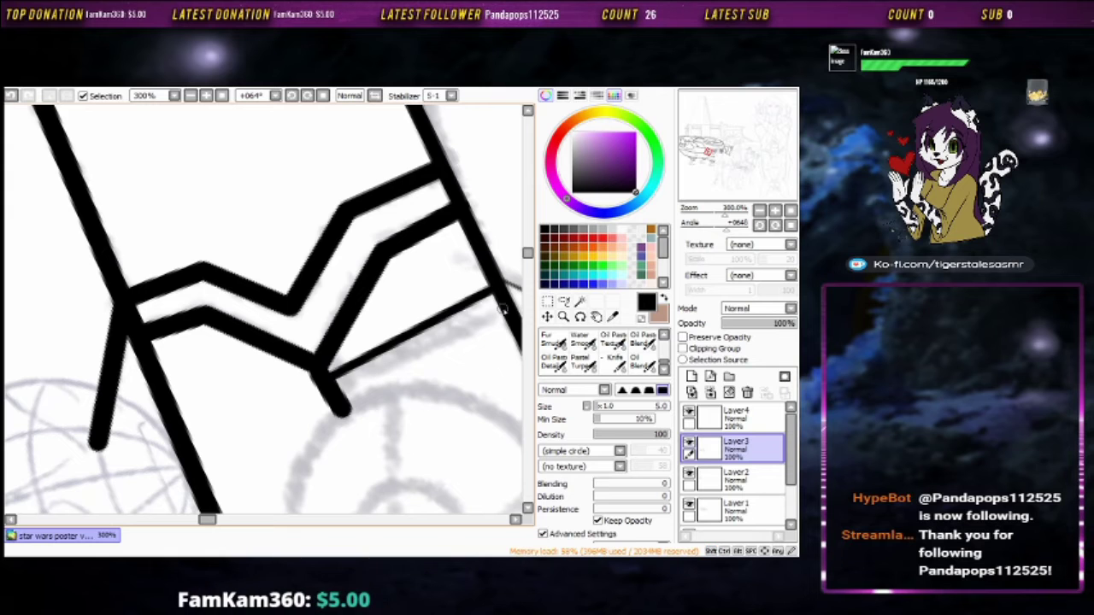
scroll(387, 409, "down", 1)
scroll(386, 410, "up", 6)
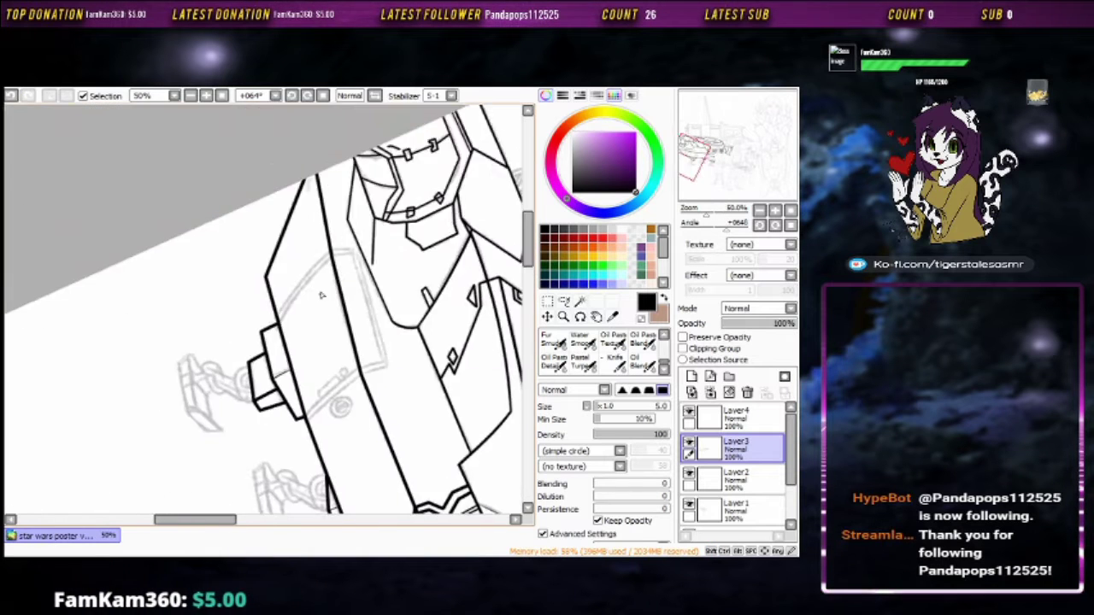
Ink the double curved side edges of the hatch on the ship's lower hull at brush size 10
mouse_move(239, 440)
left_mouse_down()
mouse_move(427, 224)
mouse_move(387, 222)
mouse_move(355, 199)
mouse_move(500, 273)
left_mouse_up()
left_click_drag(410, 235, 180, 416)
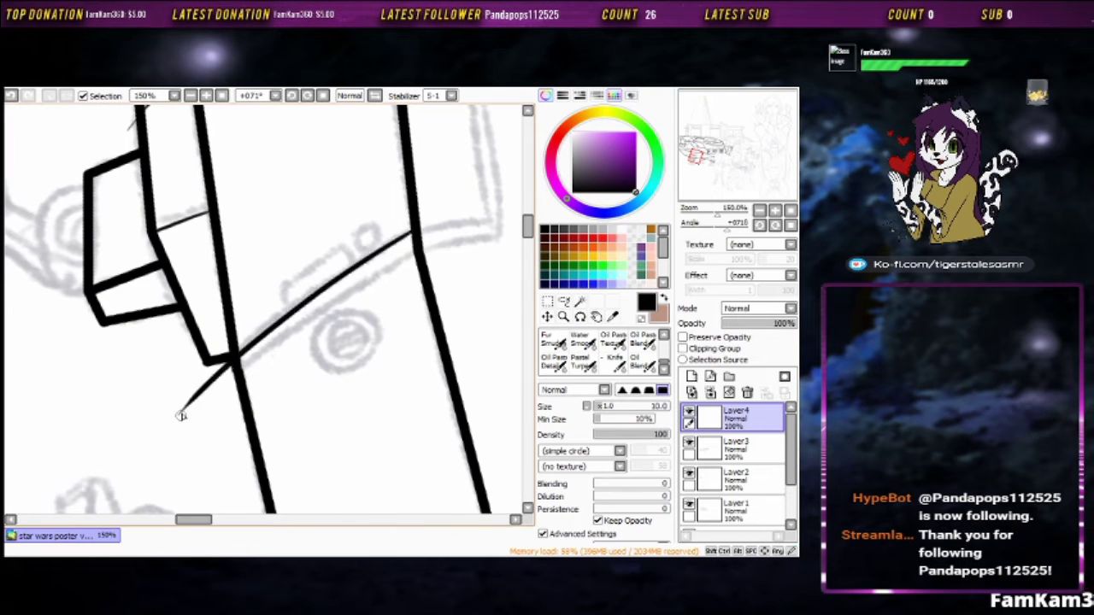
left_click_drag(439, 262, 308, 280)
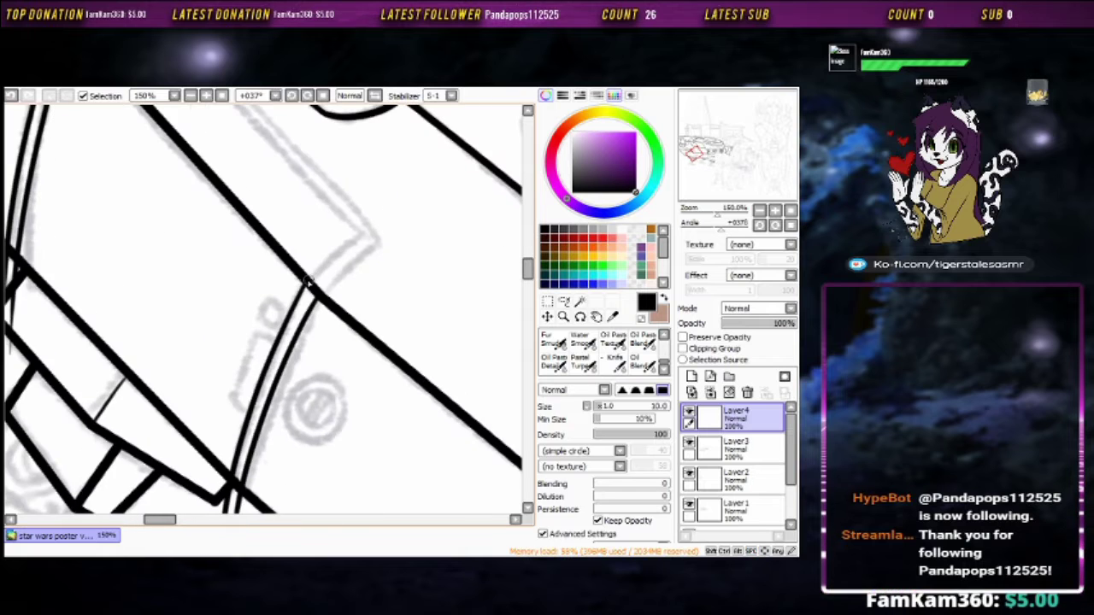
left_click_drag(415, 236, 146, 301)
left_click(145, 301, "ctrl+shift")
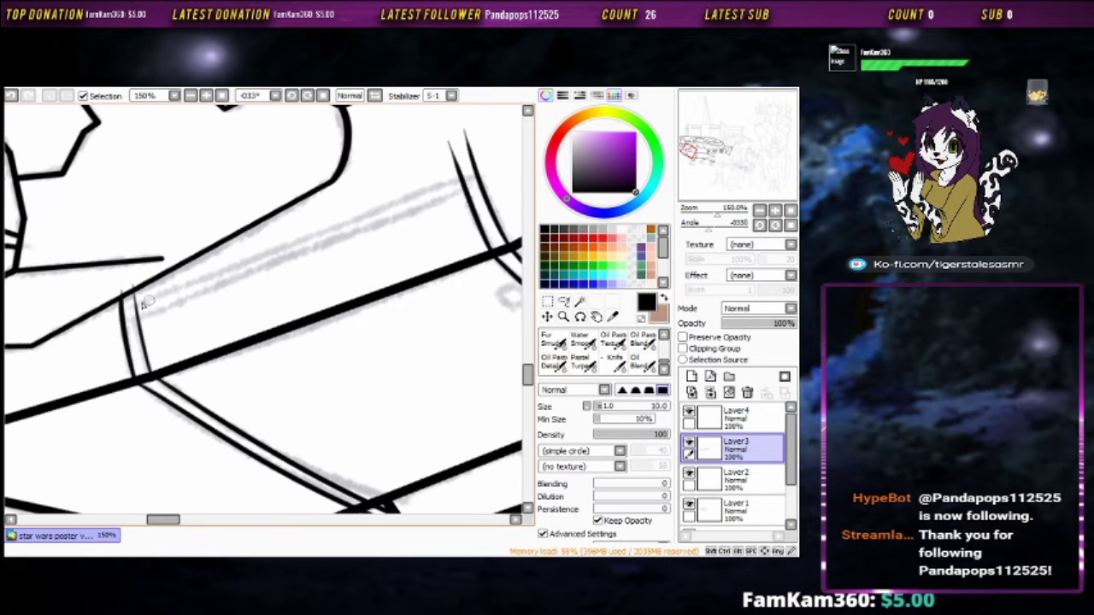
Ink the hatch's double upper edge at brush size 6 and erase the overshooting line ends at its corners
mouse_move(461, 177)
left_mouse_down()
mouse_move(290, 266)
mouse_move(134, 323)
left_mouse_up()
scroll(277, 289, "up", 3)
key("e")
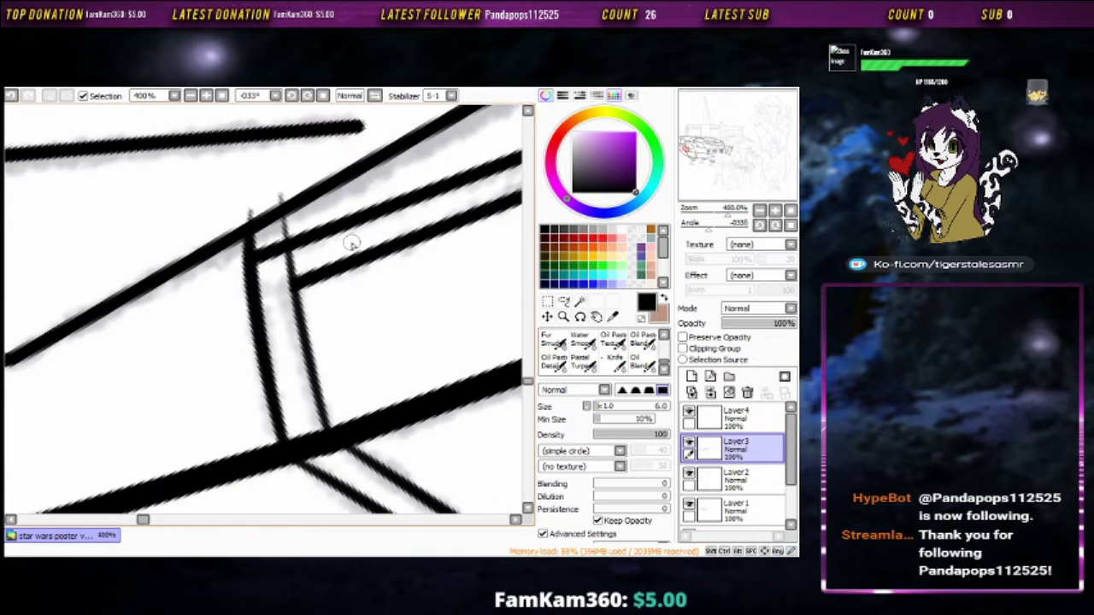
mouse_move(350, 244)
left_mouse_down()
mouse_move(285, 245)
mouse_move(288, 103)
mouse_move(305, 183)
mouse_move(159, 342)
mouse_move(351, 223)
mouse_move(317, 219)
mouse_move(396, 325)
mouse_move(261, 371)
mouse_move(346, 295)
mouse_move(228, 419)
mouse_move(433, 384)
mouse_move(359, 312)
mouse_move(256, 273)
mouse_move(342, 240)
mouse_move(389, 261)
left_mouse_up()
left_click(285, 245, "ctrl+shift")
key("b")
key("e")
key("b")
key("e")
key("b")
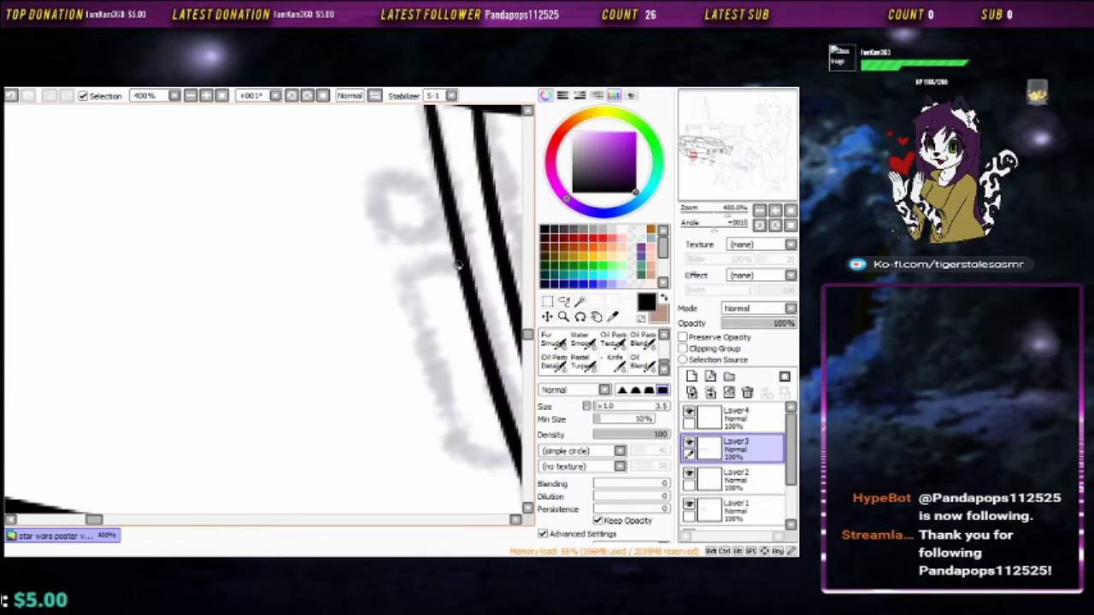
Ink the small square and the tall narrow rectangle along the hatch's inner edge at brush size 3.5
scroll(513, 450, "down", 2)
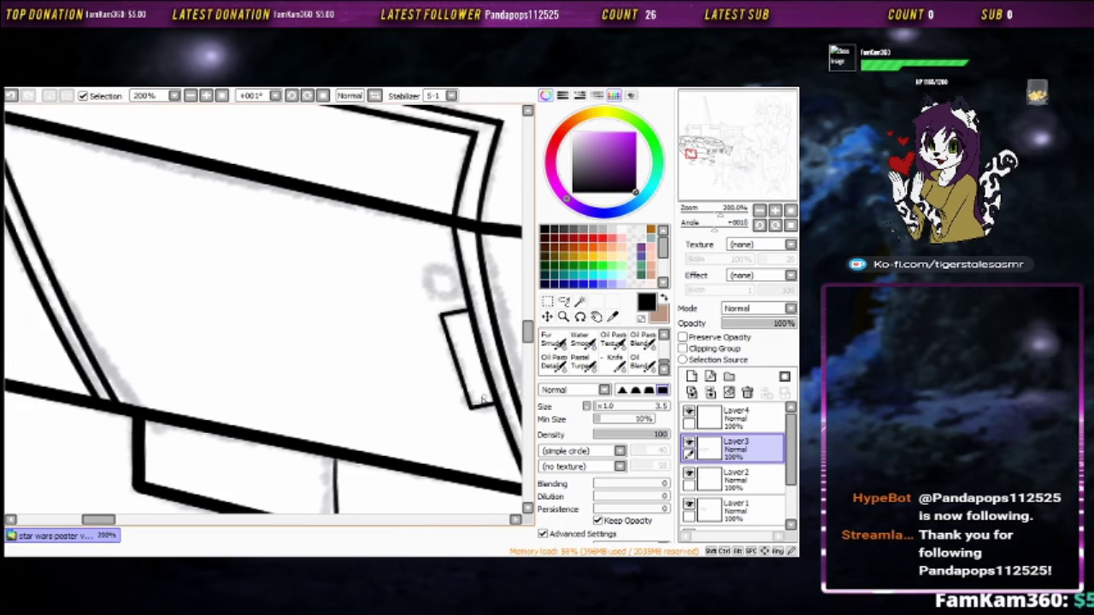
scroll(483, 399, "up", 2)
key("Right")
key("Right")
key("Right")
key("Down")
key("Down")
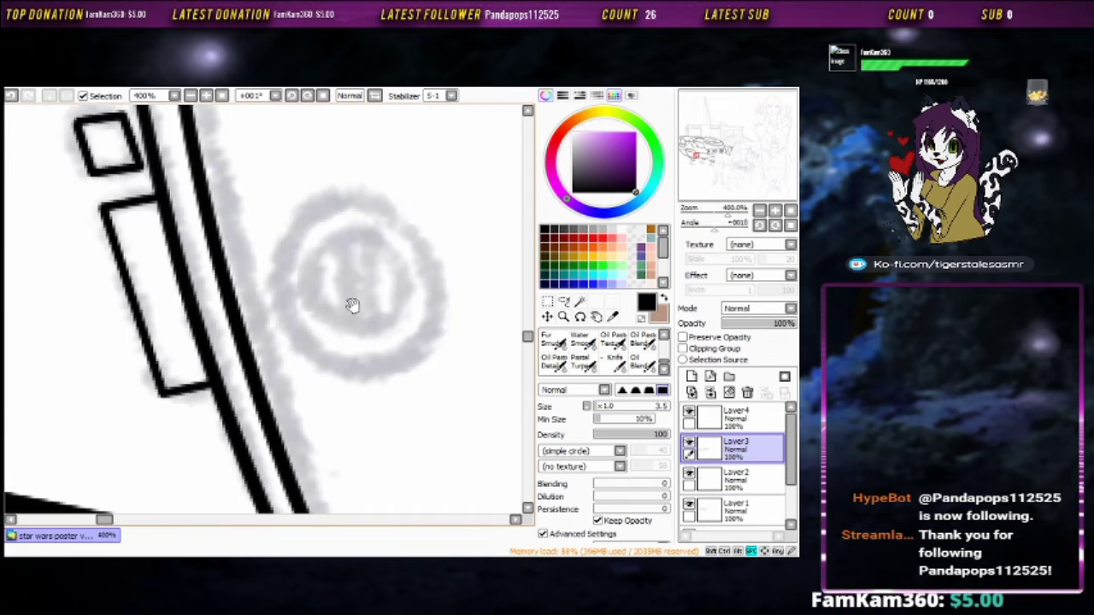
Ink the round port beside the hatch as two concentric circles with two vertical bars, erasing the bars' overshoot
mouse_move(357, 234)
left_mouse_down()
mouse_move(378, 300)
mouse_move(363, 240)
mouse_move(323, 202)
mouse_move(376, 205)
mouse_move(354, 183)
left_mouse_up()
key("ctrl+z")
key("e")
key("n")
mouse_move(282, 210)
left_mouse_down()
mouse_move(352, 190)
mouse_move(316, 340)
left_mouse_up()
key("e")
mouse_move(341, 210)
left_mouse_down()
mouse_move(340, 355)
mouse_move(299, 342)
left_mouse_up()
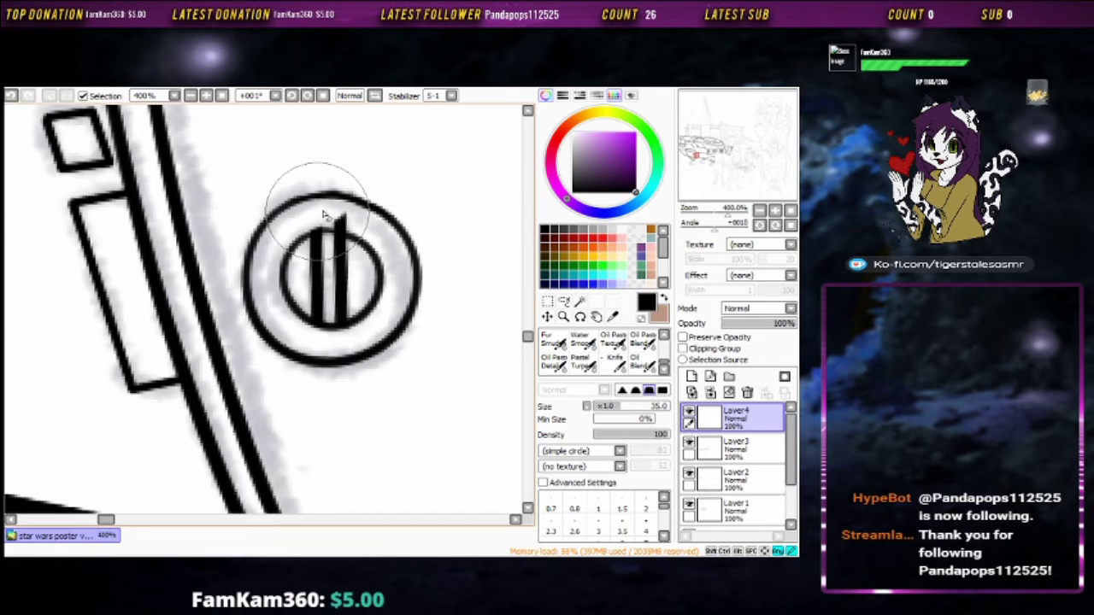
key("n")
scroll(325, 214, "down", 5)
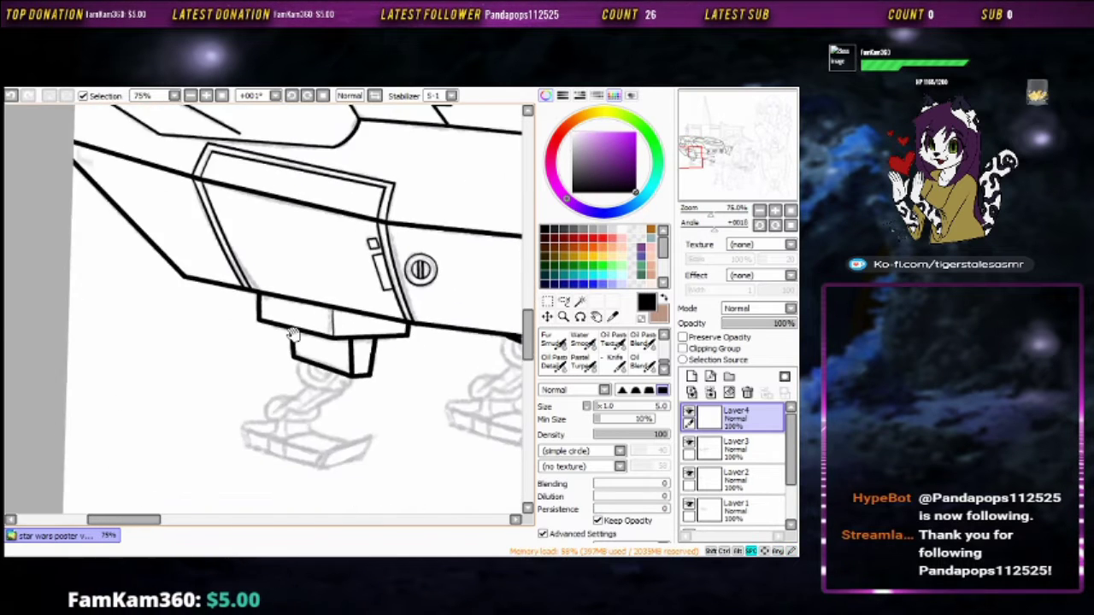
Delete Layer4 and merge the remaining ship line layers down into Layer1
left_click_drag(293, 335, 306, 265)
scroll(310, 263, "up", 4)
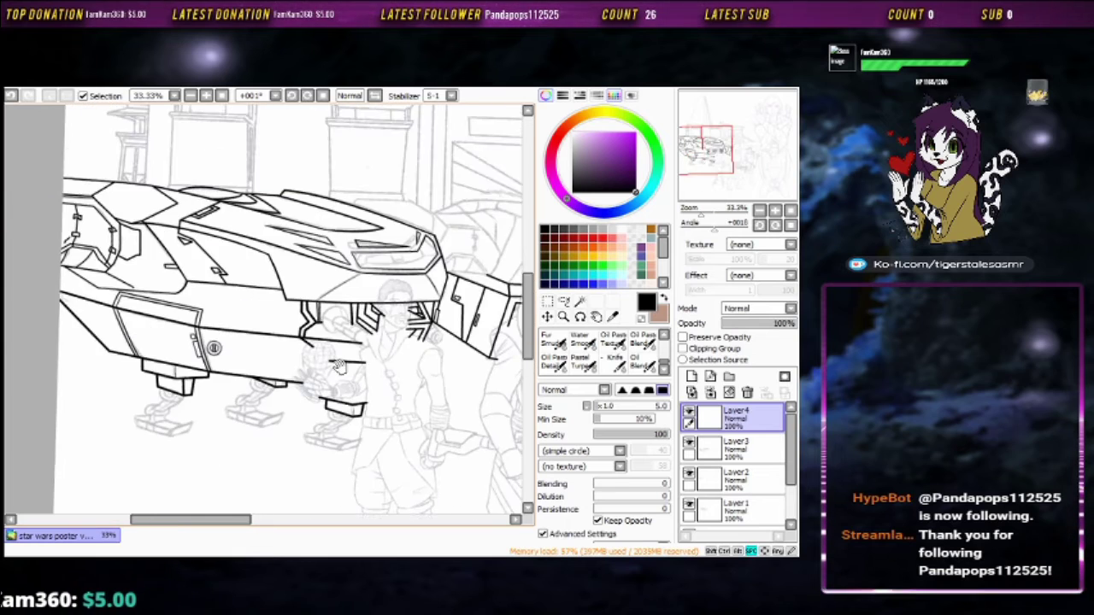
left_click(747, 392)
key("ctrl+e")
key("ctrl+e")
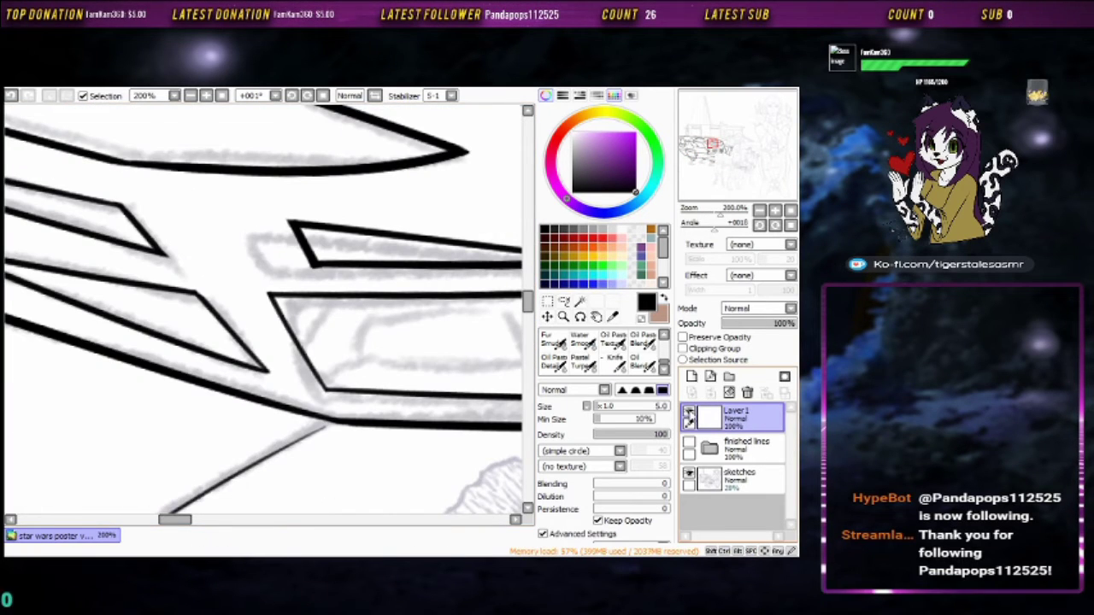
Add a new layer above Layer1 for inking the landing gear
scroll(433, 404, "down", 4)
left_click_drag(433, 404, 468, 309)
left_click_drag(342, 411, 428, 385)
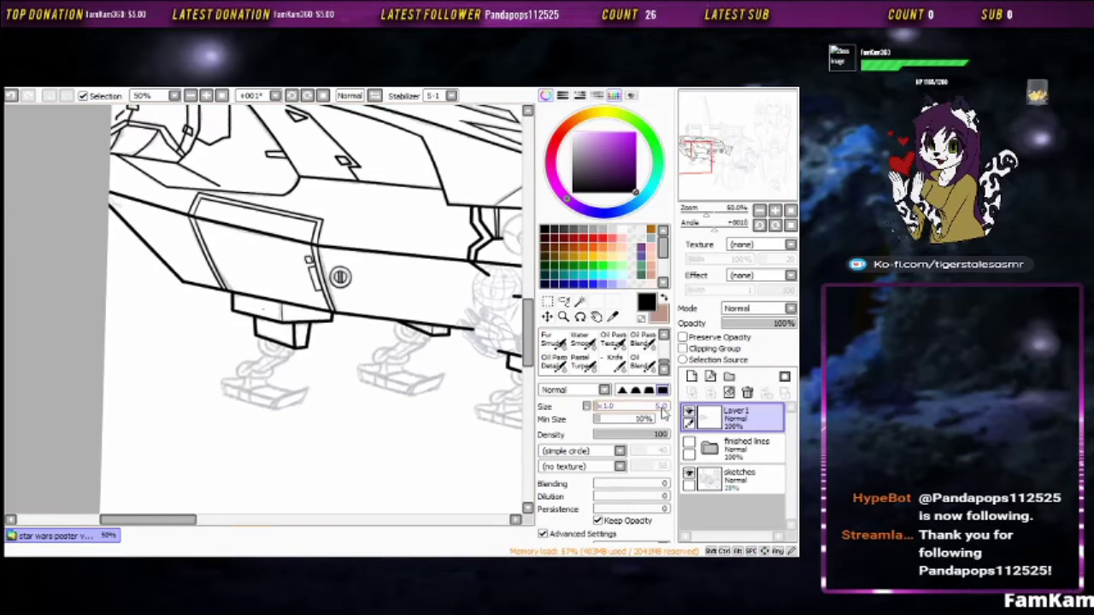
left_click(692, 376)
left_click_drag(301, 426, 370, 405)
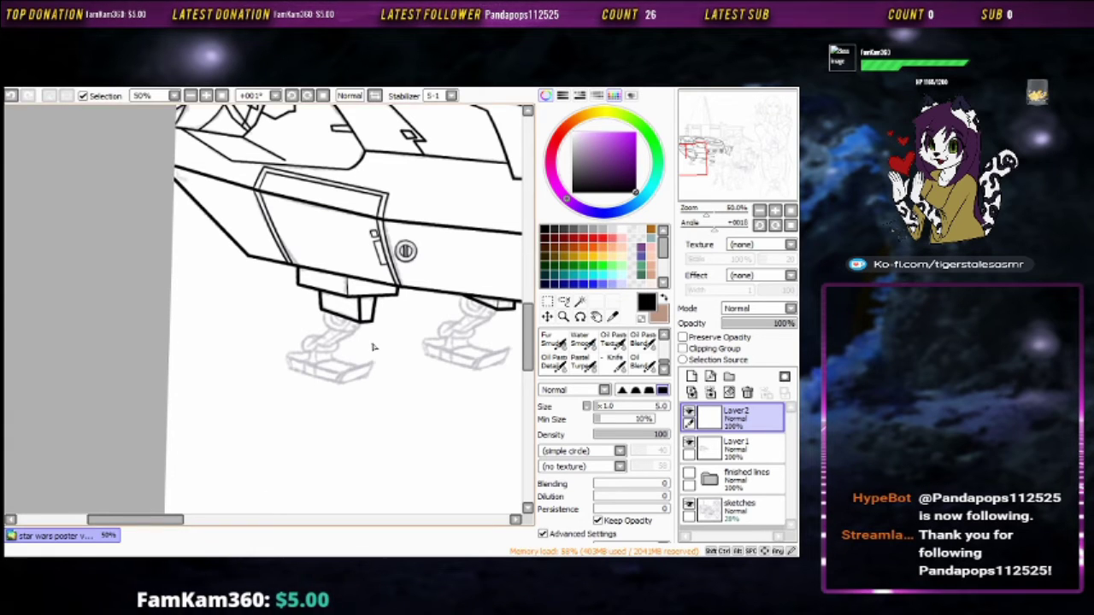
Ink the concentric round joint under the first landing leg's mount at brush size 9
scroll(372, 347, "up", 4)
left_click_drag(291, 255, 393, 257)
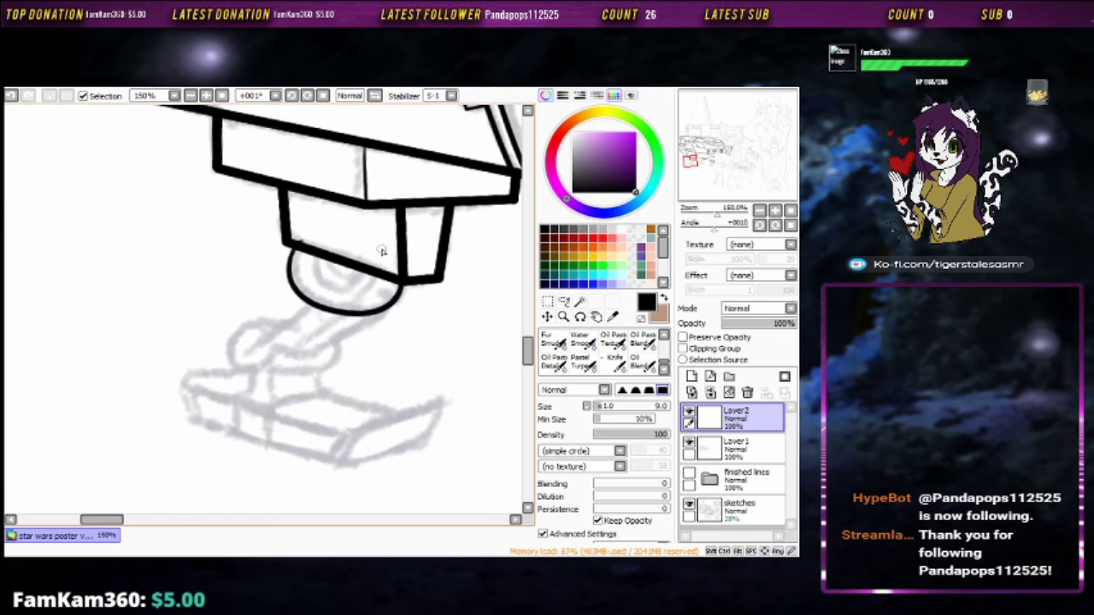
key("ctrl+z")
scroll(290, 295, "up", 1)
left_click_drag(444, 301, 336, 256)
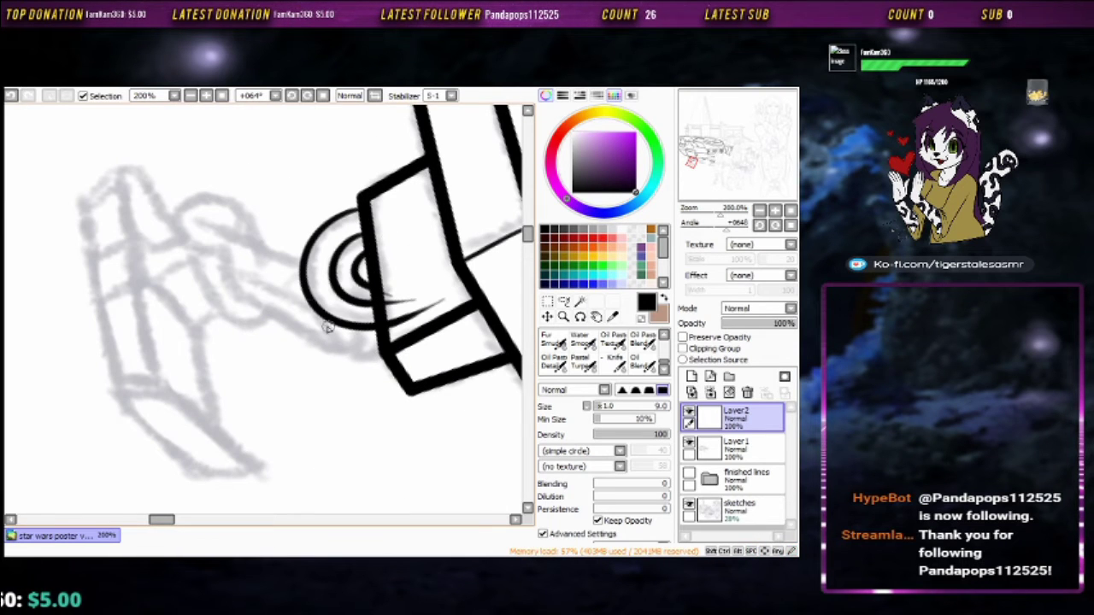
left_click_drag(305, 297, 380, 333)
Ink the lower round joint of the landing leg and the angular strut connecting it to the upper joint
left_click_drag(213, 210, 350, 261)
mouse_move(347, 252)
left_mouse_down()
mouse_move(351, 262)
mouse_move(318, 288)
left_mouse_up()
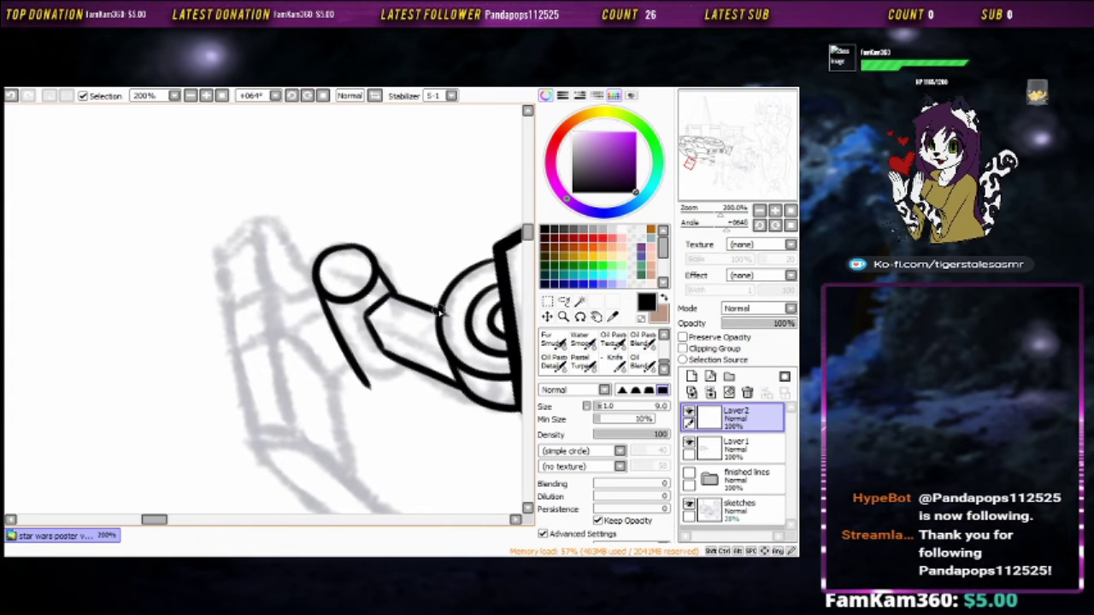
left_click_drag(464, 310, 408, 264)
scroll(408, 264, "up", 1)
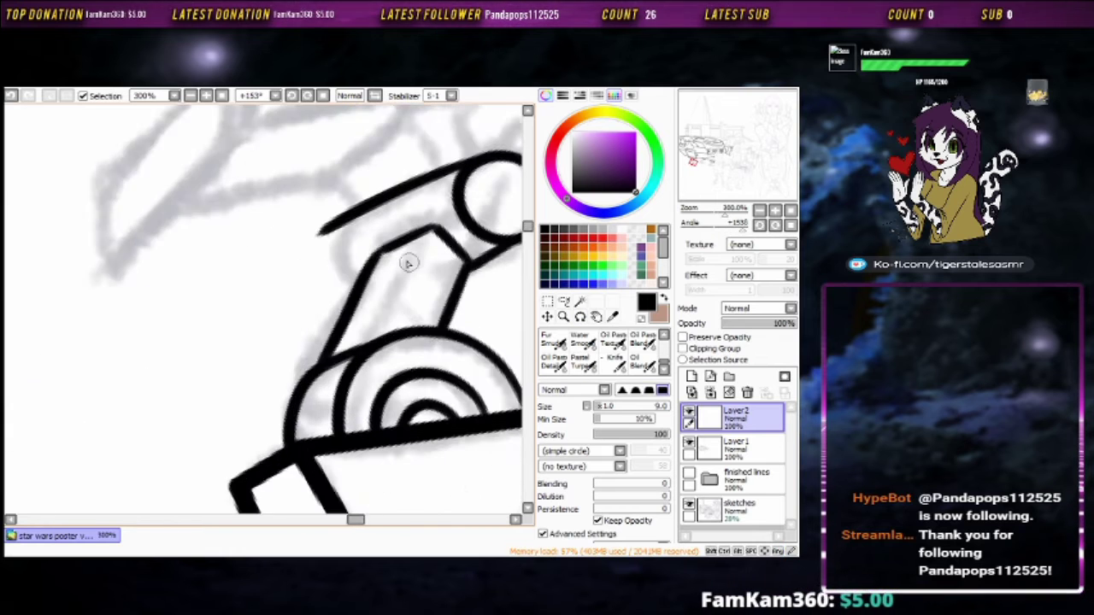
Ink the strut's tapered centre line, then the rounded end and inner curve of the ankle cylinder
scroll(407, 264, "up", 1)
left_click_drag(449, 221, 391, 345)
left_click_drag(308, 220, 354, 288)
left_click_drag(315, 256, 338, 291)
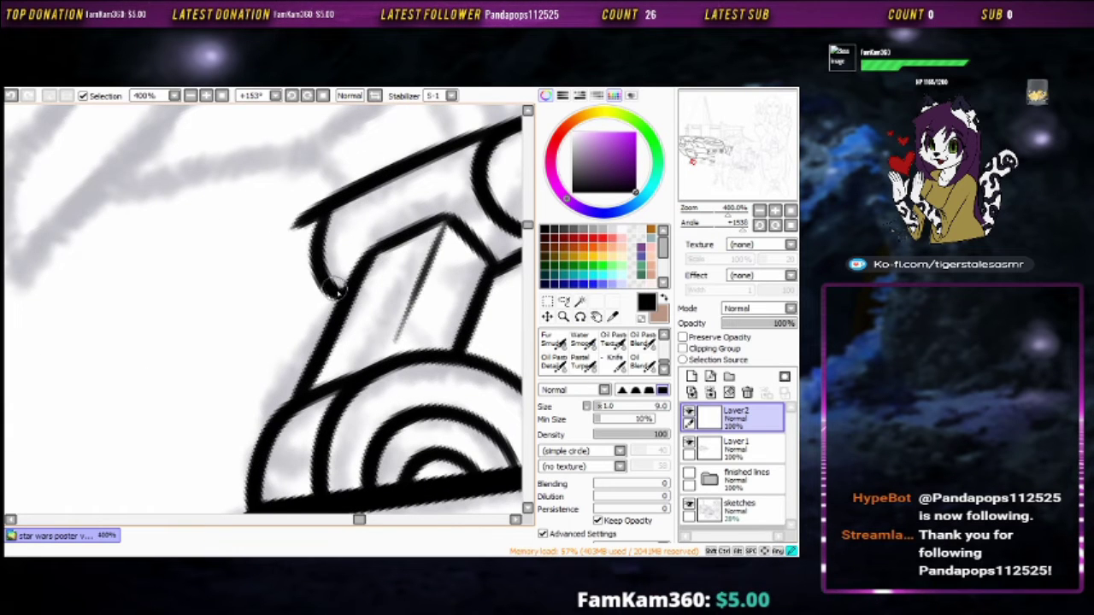
scroll(337, 291, "up", 2)
left_click_drag(401, 267, 409, 318)
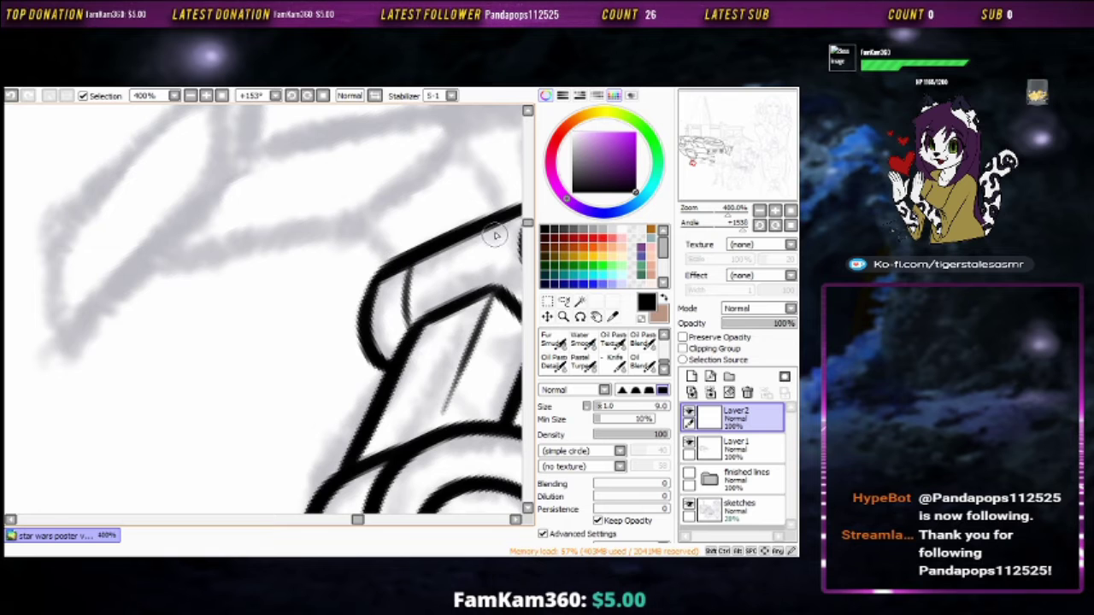
Ink the long parallel edges of the first landing skid and the slanted line between its top edges
scroll(496, 256, "down", 3)
mouse_move(496, 291)
left_mouse_down()
mouse_move(403, 261)
mouse_move(262, 359)
mouse_move(484, 239)
left_mouse_up()
mouse_move(318, 332)
left_mouse_down()
mouse_move(250, 252)
mouse_move(282, 205)
left_mouse_up()
scroll(250, 252, "up", 2)
mouse_move(522, 137)
left_mouse_down()
mouse_move(346, 238)
mouse_move(309, 332)
left_mouse_up()
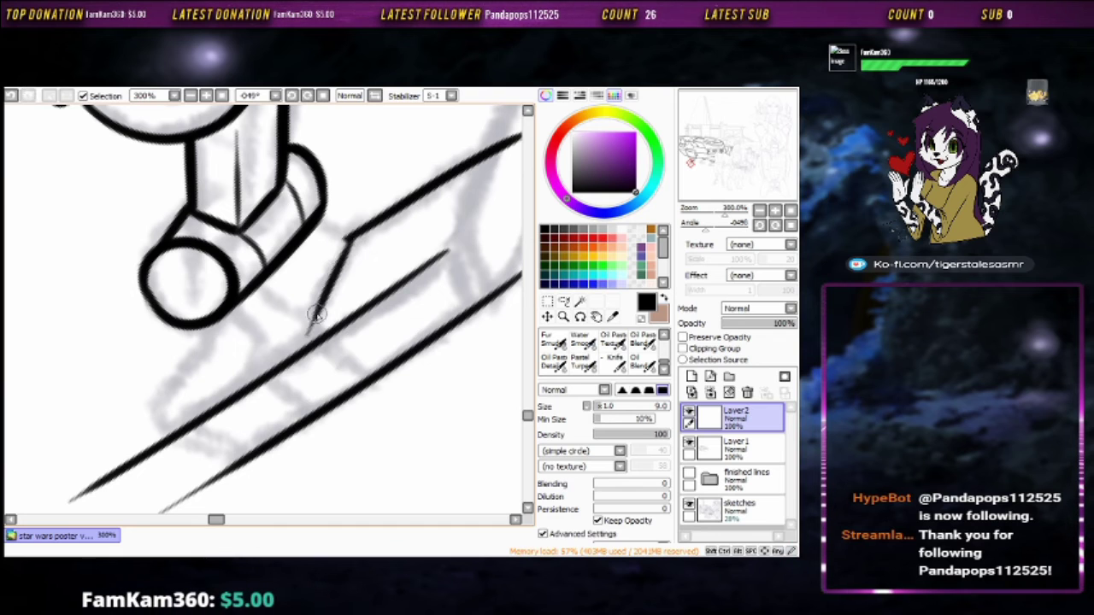
key("ctrl+z")
left_click_drag(406, 180, 312, 338)
key("ctrl+z")
Ink the short bracket lines joining the ankle cylinder to the top of the landing skid
left_click_drag(257, 287, 310, 342)
left_click_drag(218, 325, 249, 368)
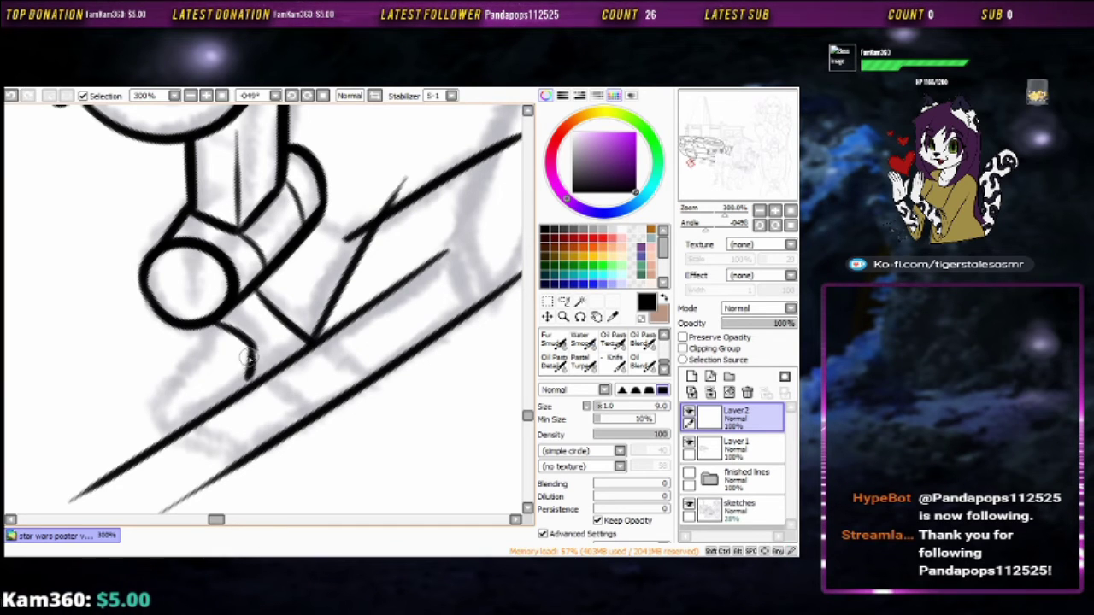
left_click_drag(331, 209, 357, 226)
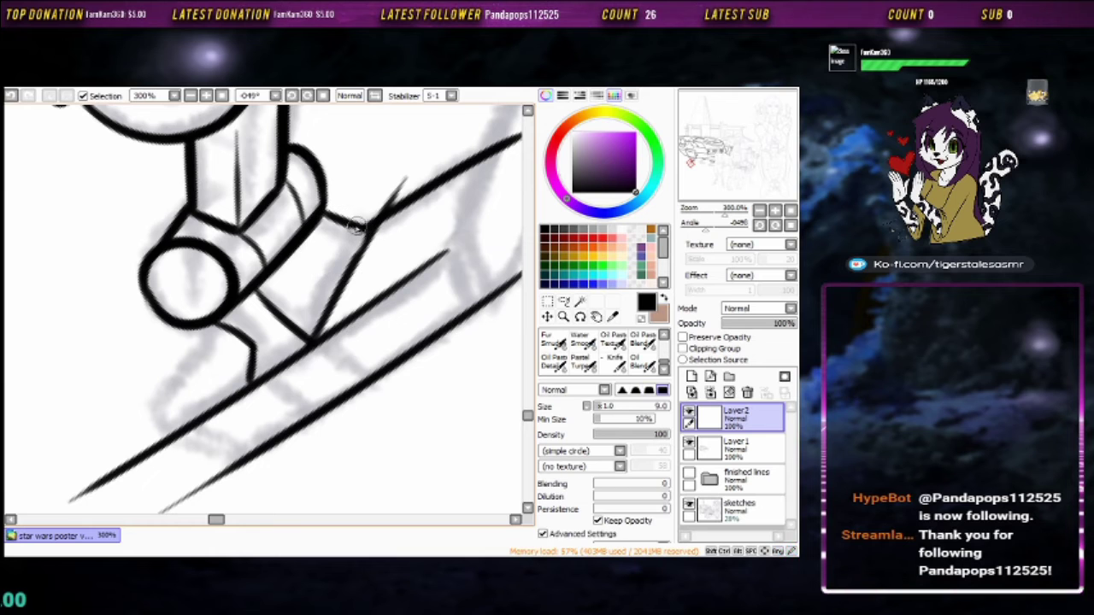
Ink the rounded rear end of the landing skid and erase the lines extending past it
mouse_move(391, 183)
left_mouse_down()
mouse_move(367, 276)
mouse_move(257, 256)
mouse_move(302, 263)
mouse_move(318, 236)
left_mouse_up()
left_click_drag(321, 175, 335, 320)
key("e")
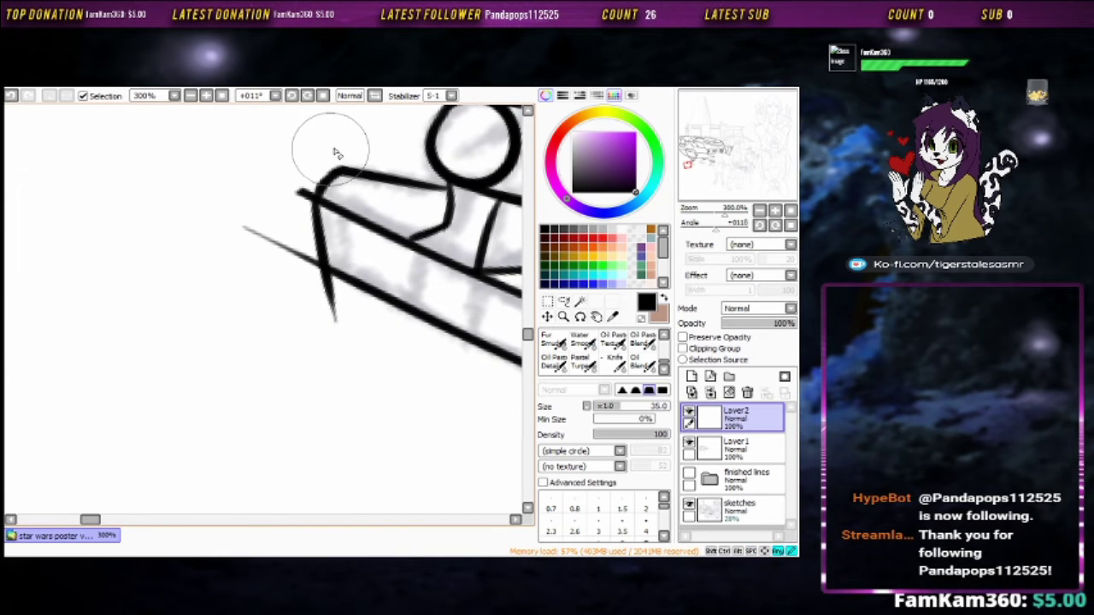
key("b")
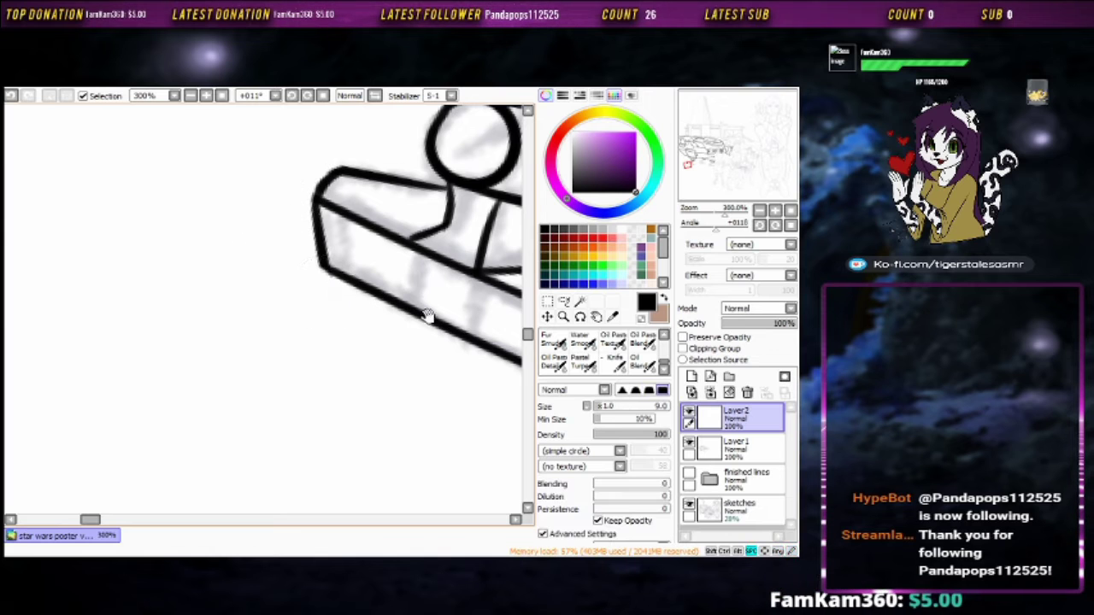
Ink the two short dividing lines across the landing skid's side and erase their overshoot
left_click_drag(428, 316, 353, 337)
left_click_drag(333, 256, 325, 340)
key("e")
mouse_move(400, 286)
left_mouse_down()
mouse_move(381, 389)
mouse_move(334, 338)
left_mouse_up()
key("b")
Ink the upturned front tip of the landing skid and erase the lines extending past its corners
mouse_move(344, 225)
left_mouse_down()
mouse_move(327, 336)
mouse_move(514, 159)
left_mouse_up()
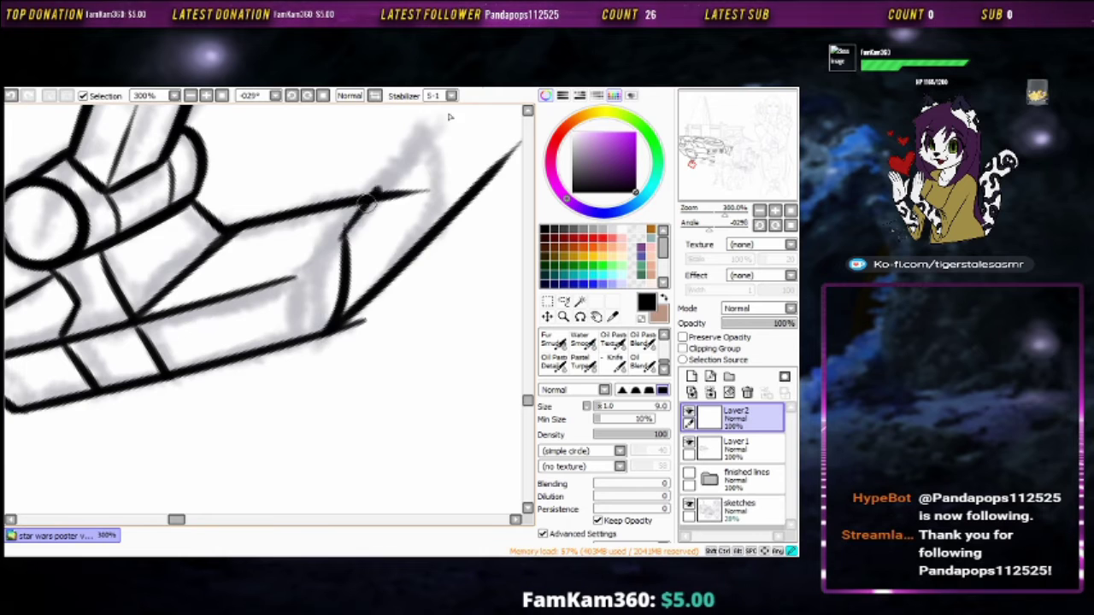
left_click_drag(479, 214, 423, 308)
left_click_drag(325, 304, 470, 159)
mouse_move(385, 248)
left_mouse_down()
mouse_move(389, 337)
mouse_move(342, 314)
mouse_move(391, 227)
mouse_move(444, 257)
mouse_move(396, 361)
left_mouse_up()
key("e")
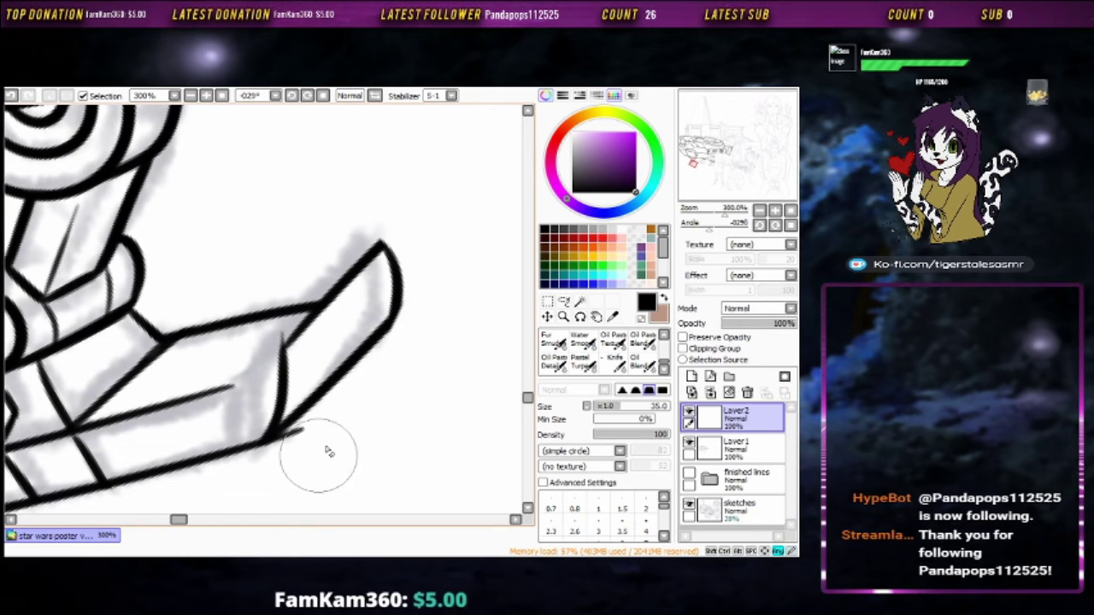
Ink the inner thickness edges along the skid's upturned tip, close the tip's end and erase the overlapping line
key("b")
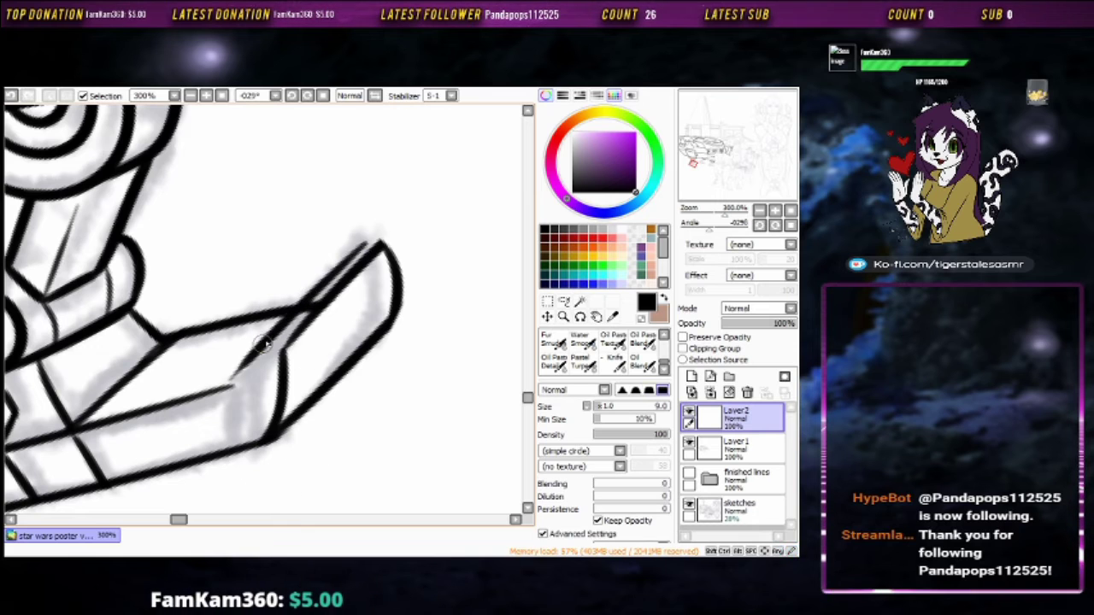
left_click_drag(357, 243, 289, 309)
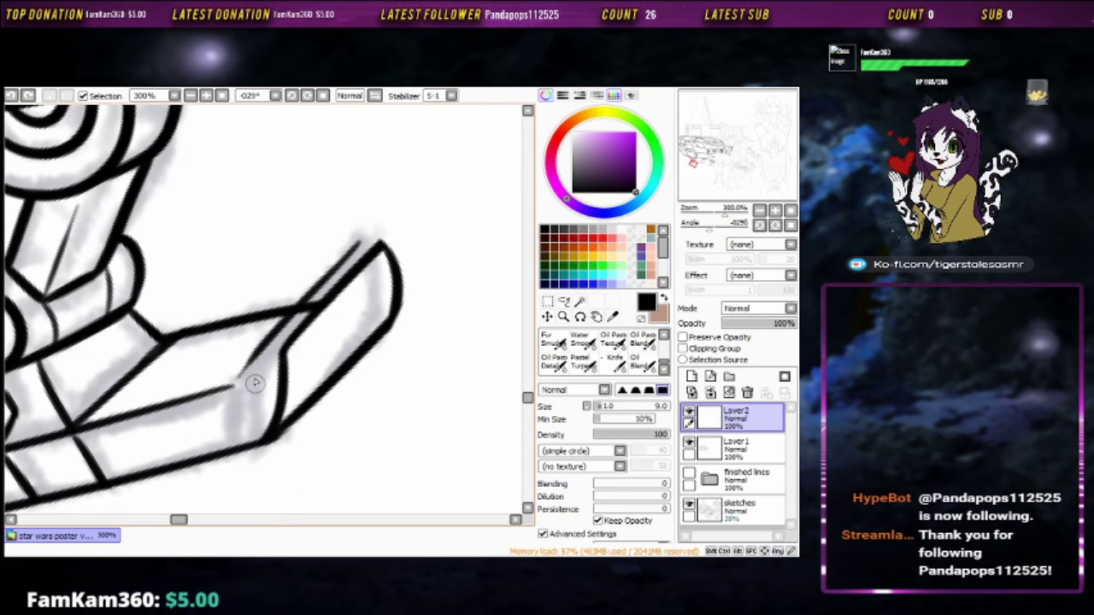
left_click_drag(256, 357, 241, 434)
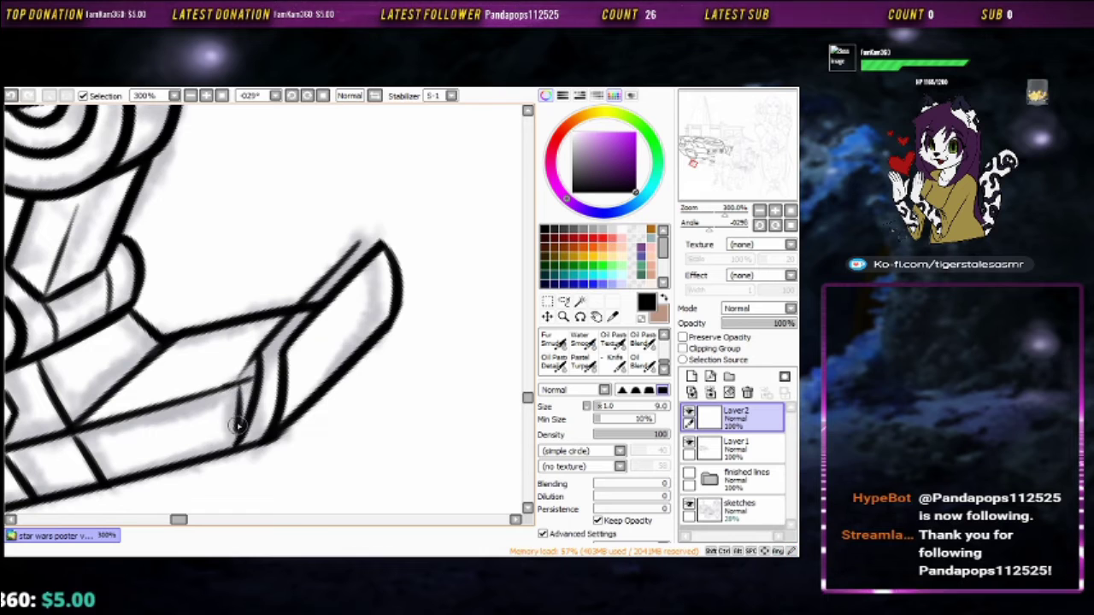
key("e")
mouse_move(244, 358)
left_mouse_down()
mouse_move(256, 376)
mouse_move(320, 295)
left_mouse_up()
key("n")
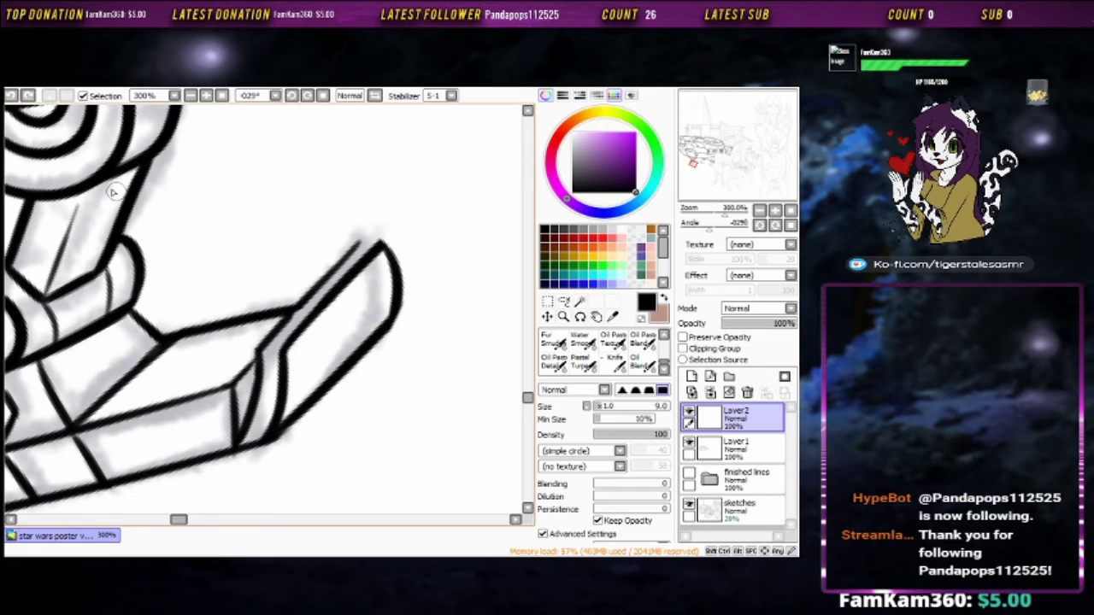
left_click_drag(352, 250, 380, 243)
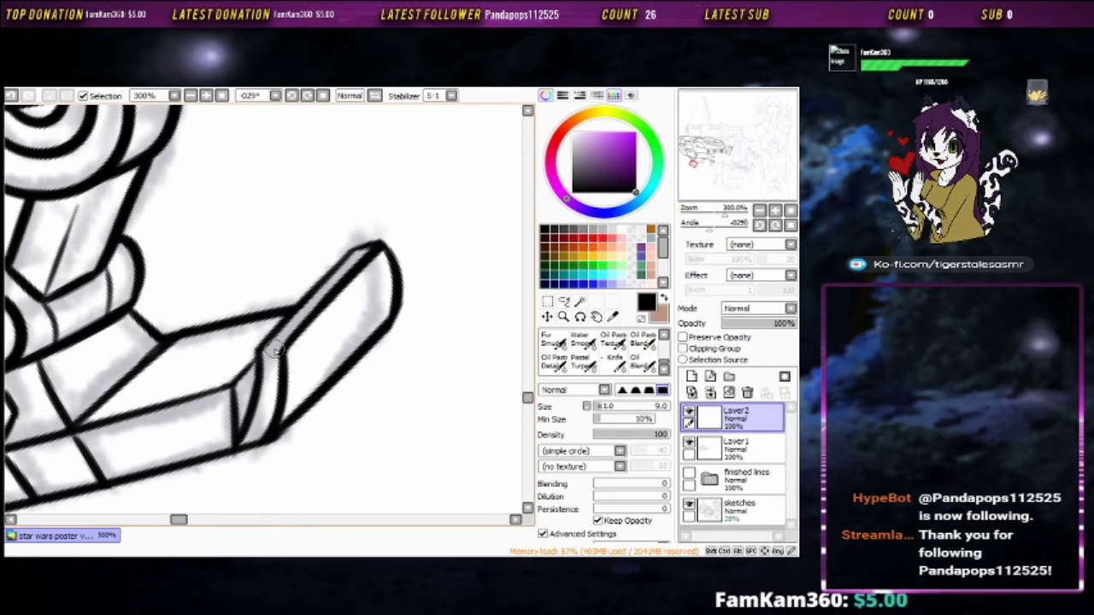
Ink a slotted inner circle on the ankle cylinder and short slot lines in the upper joint's centre
scroll(291, 349, "up", 2)
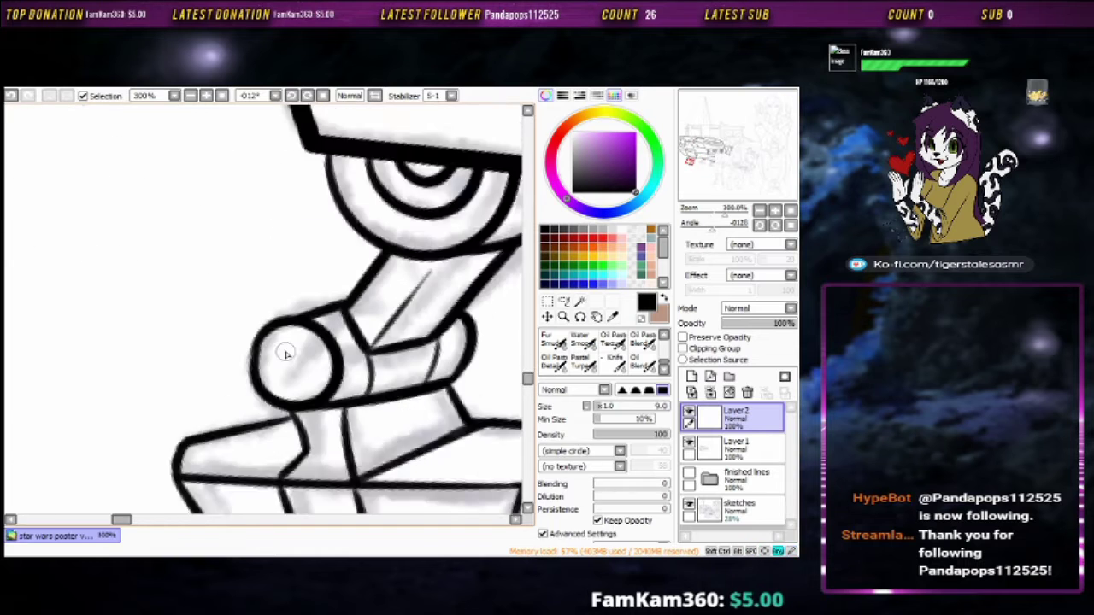
left_click_drag(292, 351, 291, 349)
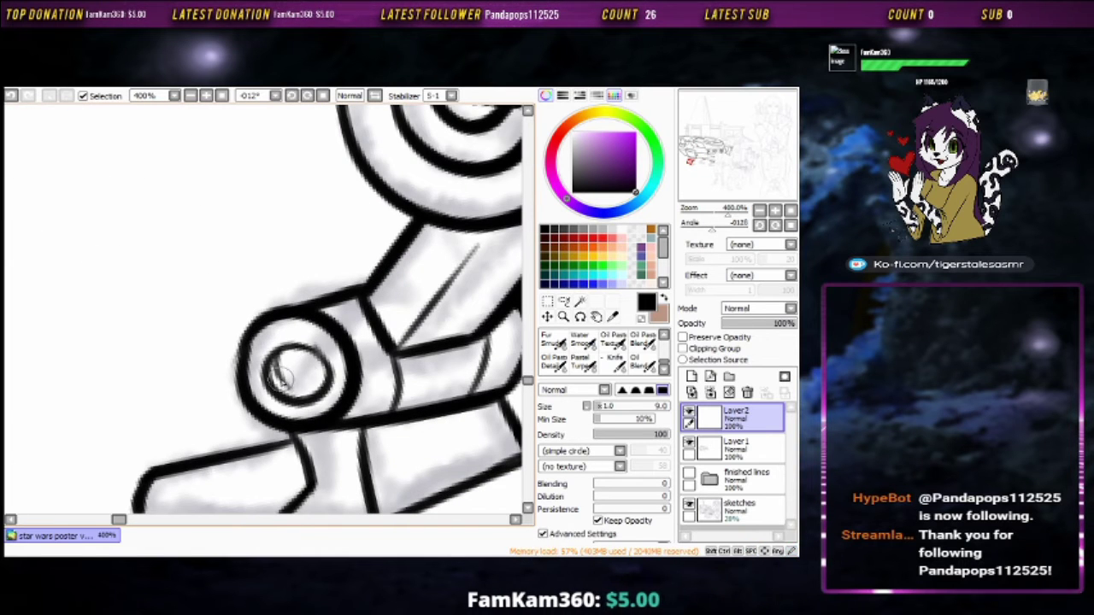
scroll(303, 350, "down", 3)
scroll(369, 342, "up", 2)
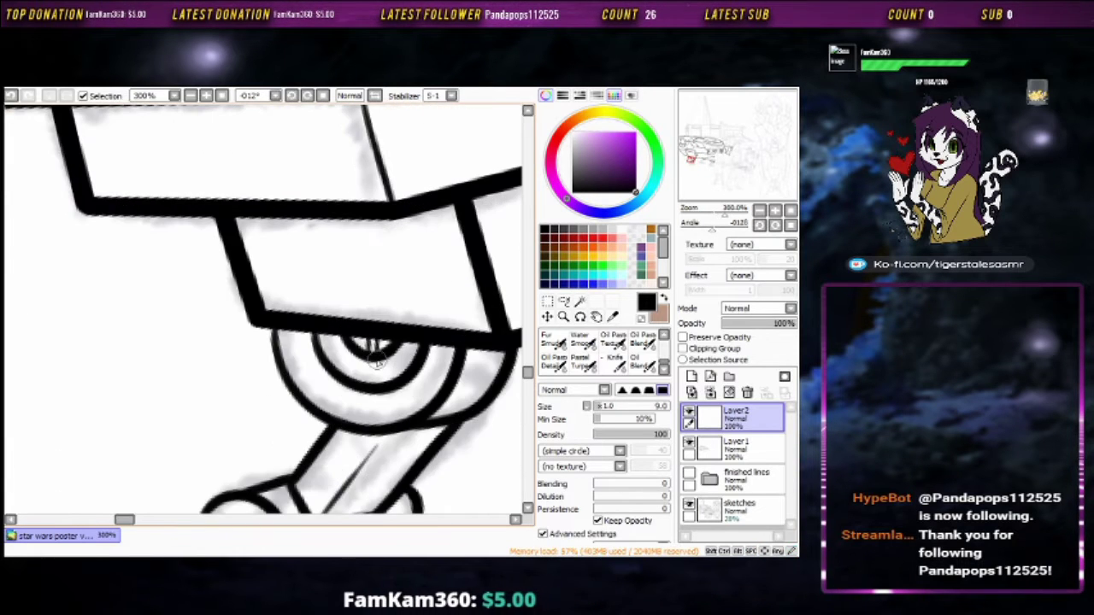
Duplicate the finished landing leg layer and place the copy under the ship's middle hull mount
scroll(375, 361, "down", 4)
key("ctrl+c")
key("ctrl+v")
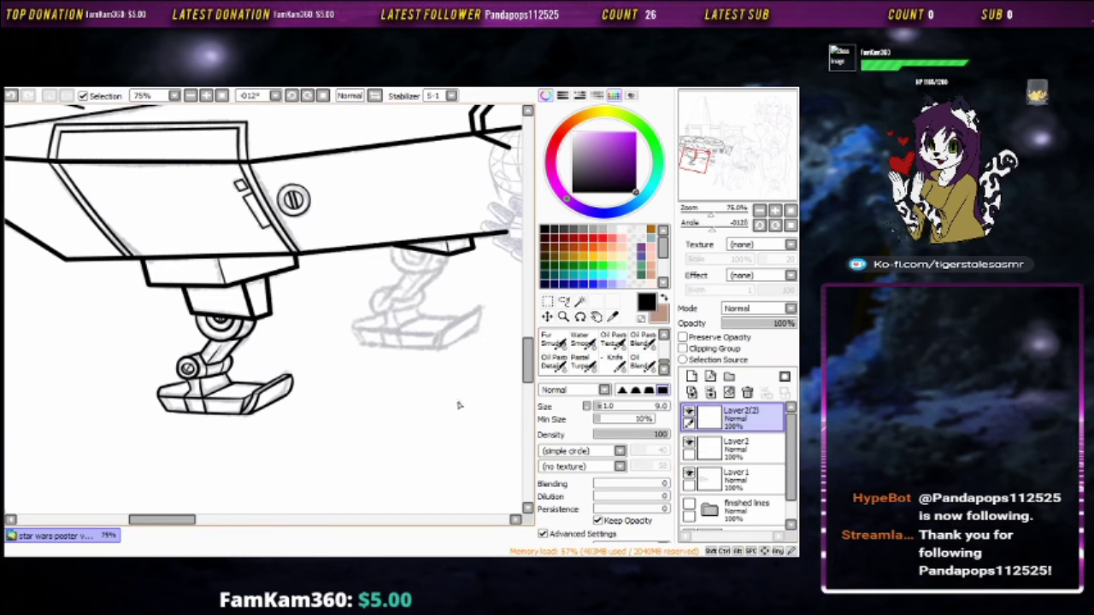
key("ctrl+t")
mouse_move(227, 368)
left_mouse_down()
mouse_move(317, 353)
mouse_move(416, 219)
left_mouse_up()
left_click(581, 486)
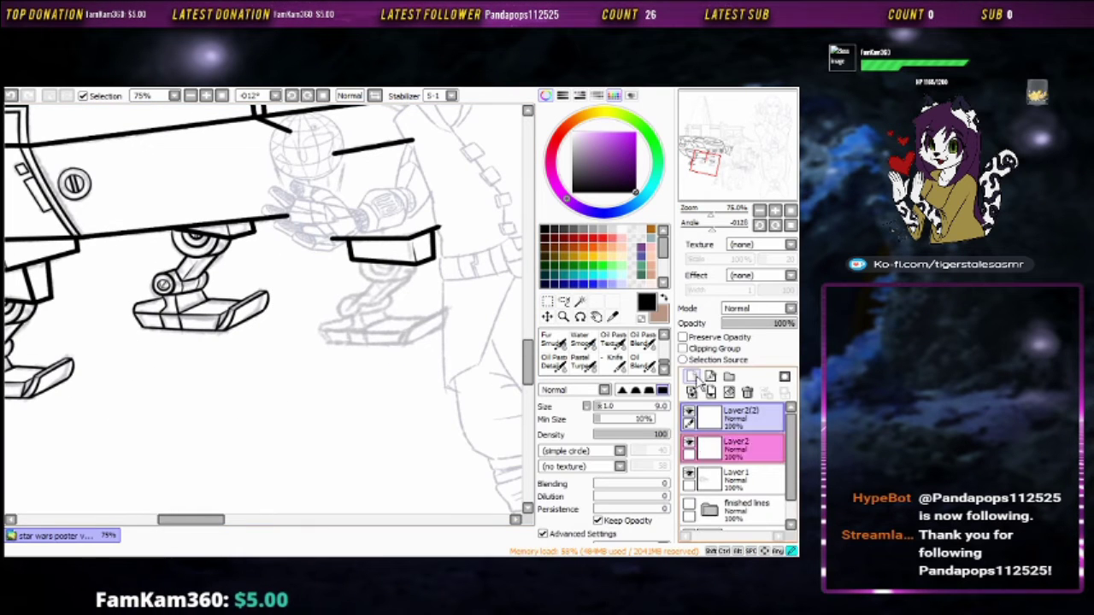
Paste another landing leg copy, align it under the third hull mount and merge the copies into Layer2
key("ctrl+v")
left_click_drag(190, 430, 402, 382)
key("Down")
key("Down")
key("Down")
key("Down")
key("Down")
key("Down")
key("Down")
key("Down")
key("Down")
key("Down")
key("Down")
key("Down")
key("Down")
key("Down")
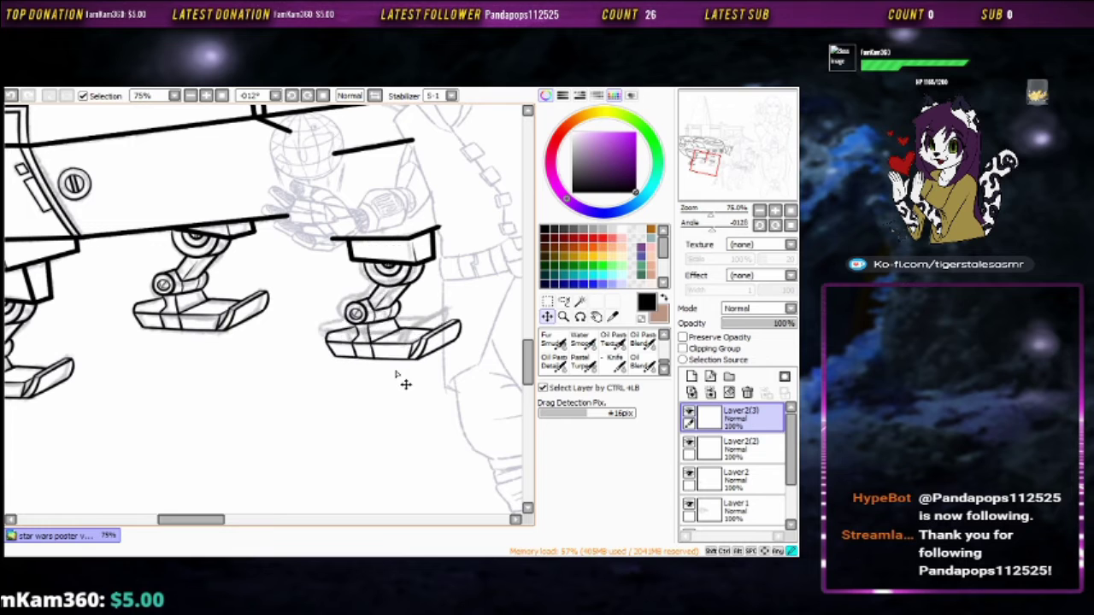
key("ctrl+e")
Ink a narrow pair of parallel strut lines beside the zigzag bracket in the ship's underside recess
scroll(416, 325, "up", 4)
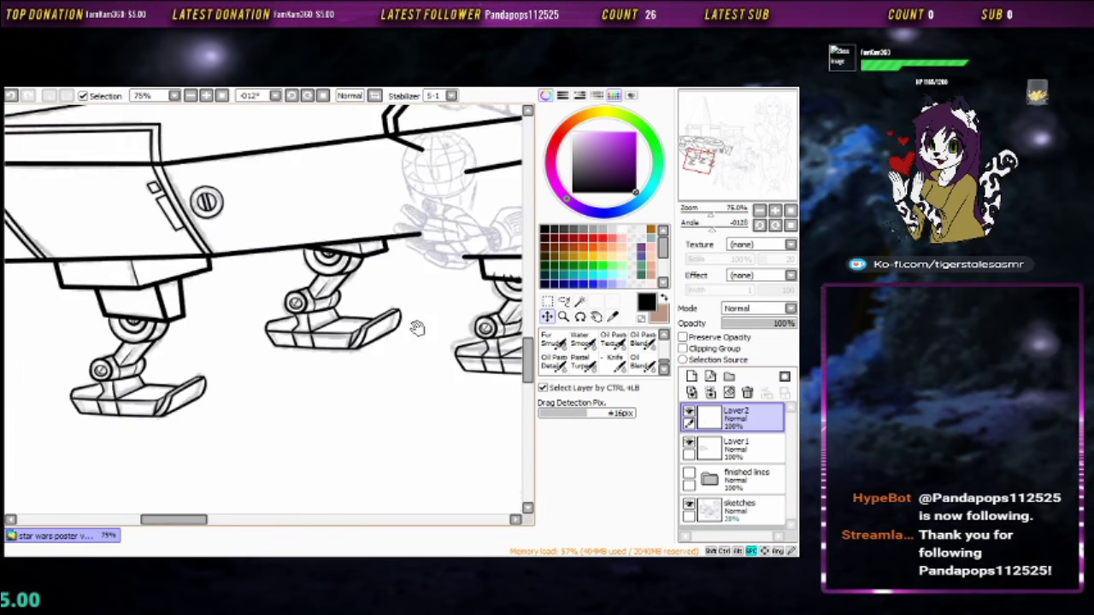
scroll(391, 267, "right", 5)
scroll(391, 267, "down", 5)
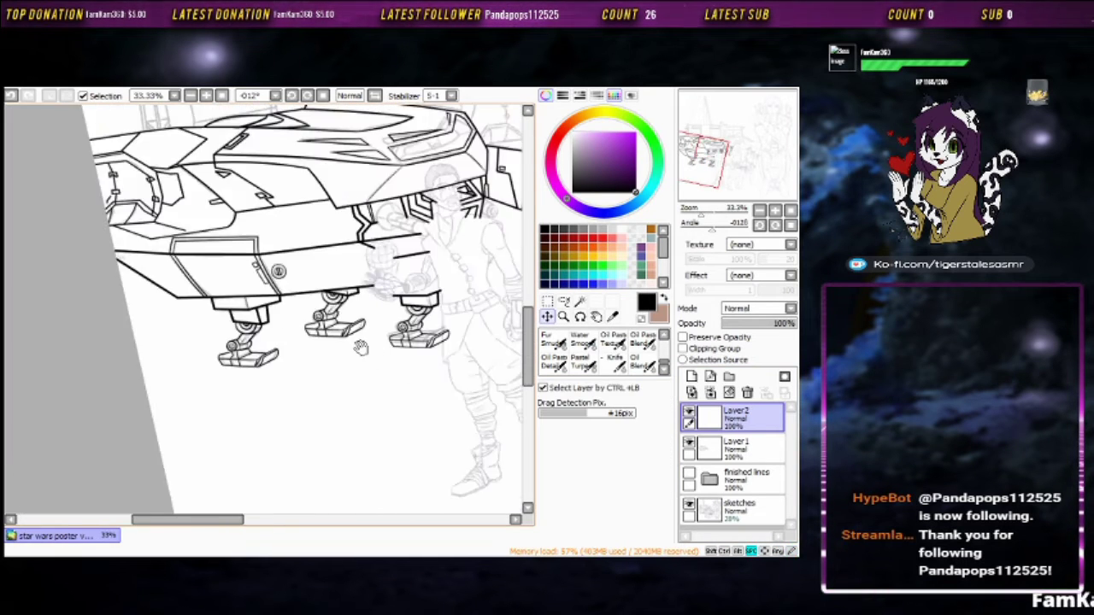
left_click_drag(447, 299, 407, 442)
scroll(407, 442, "up", 4)
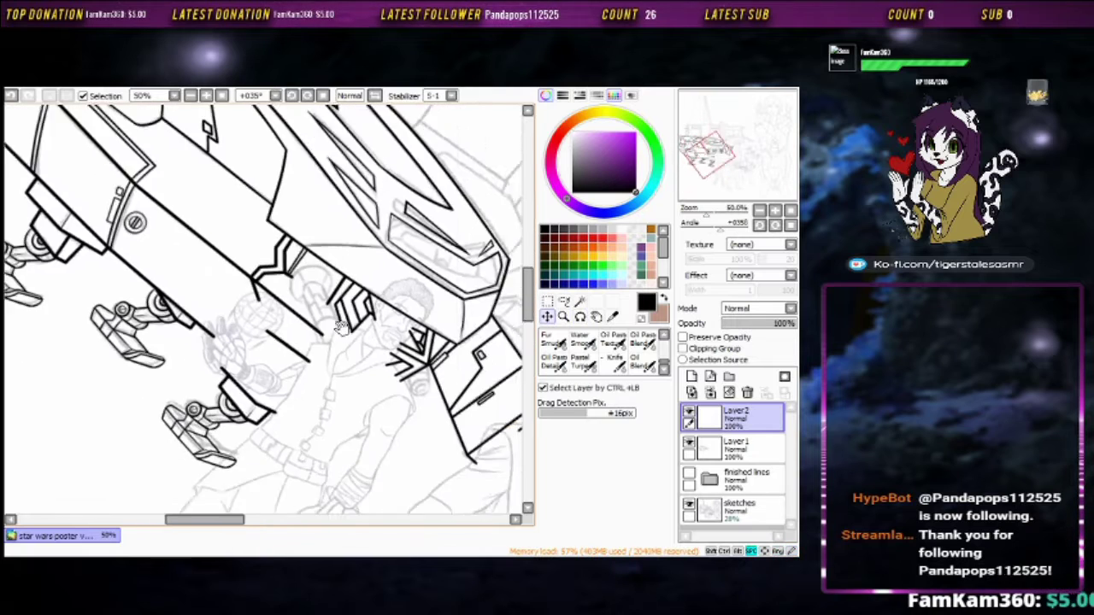
key("n")
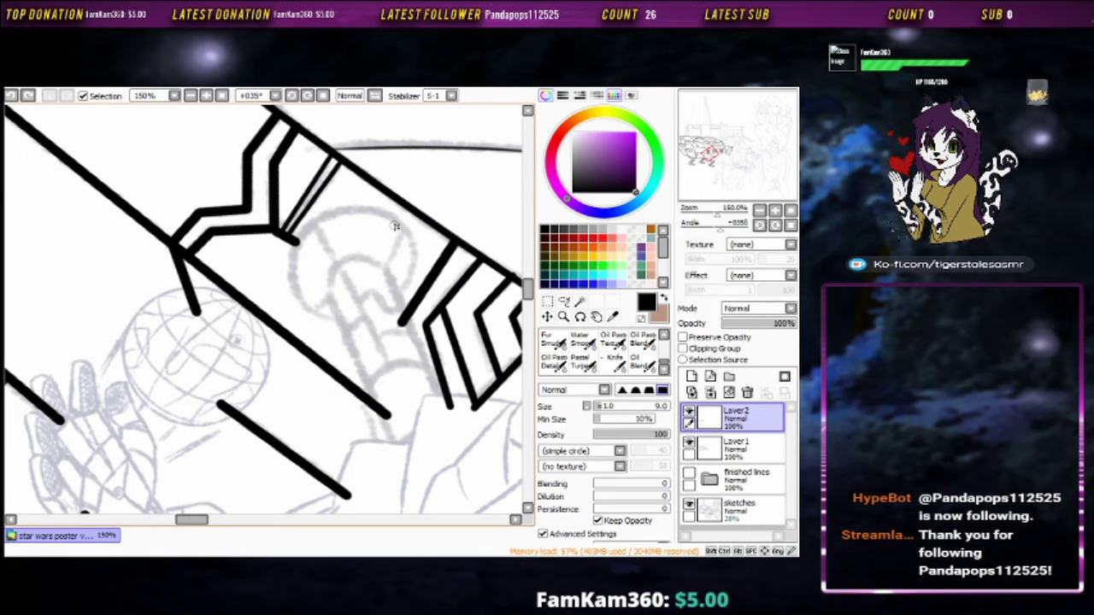
mouse_move(406, 236)
left_mouse_down()
mouse_move(95, 333)
mouse_move(459, 256)
mouse_move(403, 252)
left_mouse_up()
mouse_move(310, 255)
left_mouse_down()
mouse_move(424, 280)
mouse_move(359, 368)
mouse_move(424, 279)
left_mouse_up()
key("ctrl+z")
key("ctrl+z")
key("ctrl+z")
key("minus")
scroll(408, 289, "up", 3)
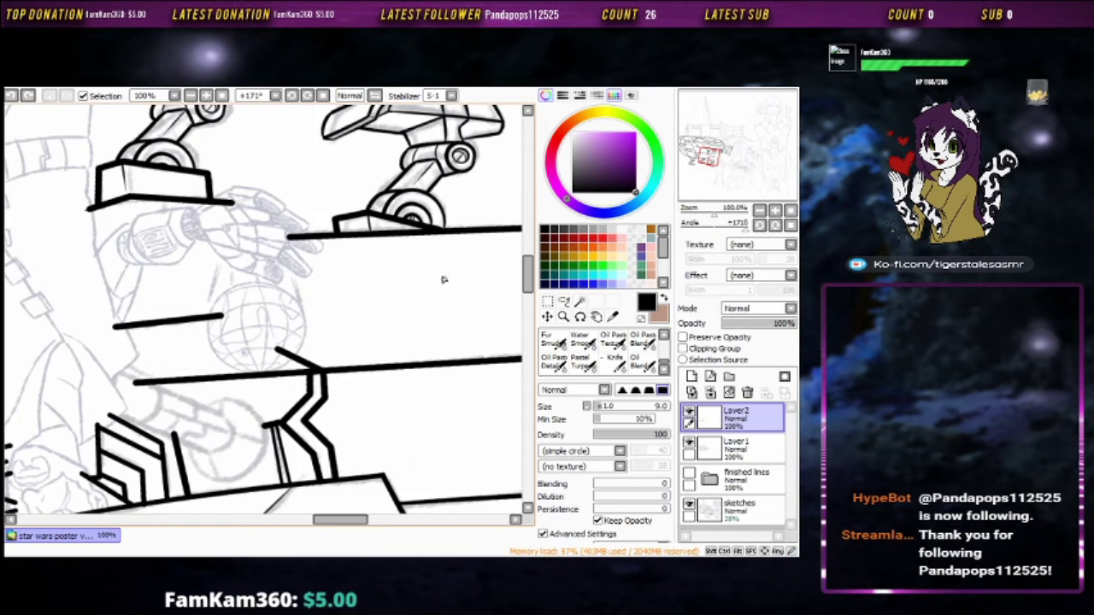
key("plus")
scroll(395, 262, "down", 2)
left_click_drag(402, 210, 393, 214)
key("ctrl+z")
key("ctrl+z")
Ink a large circle between the recess struts, adjust its shape with Transform and erase the overshoot on Layer2
scroll(352, 305, "up", 1)
key("ctrl")
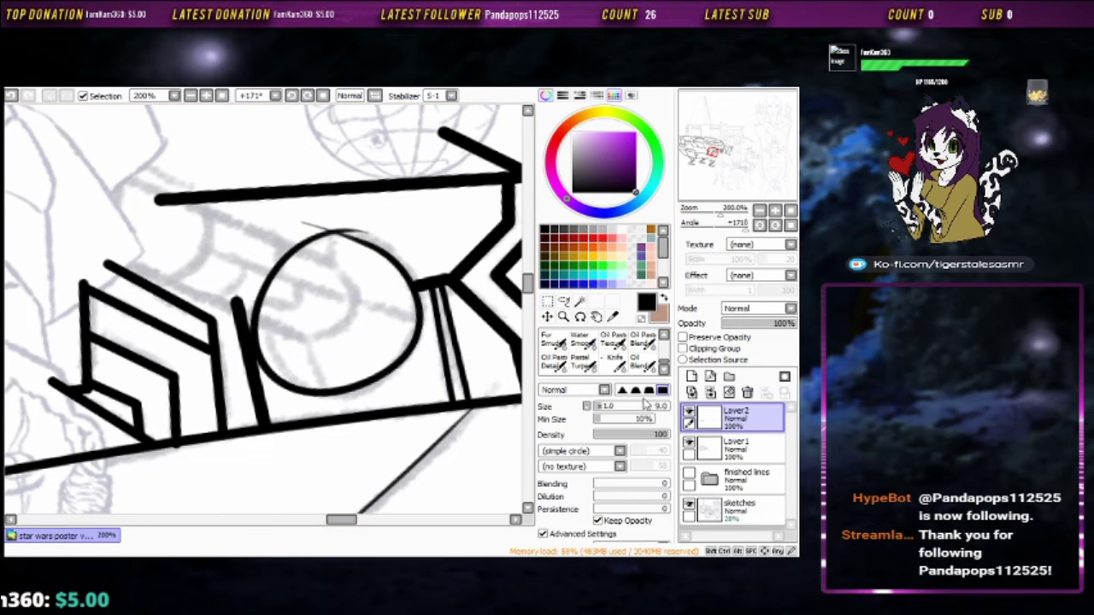
key("ctrl+t")
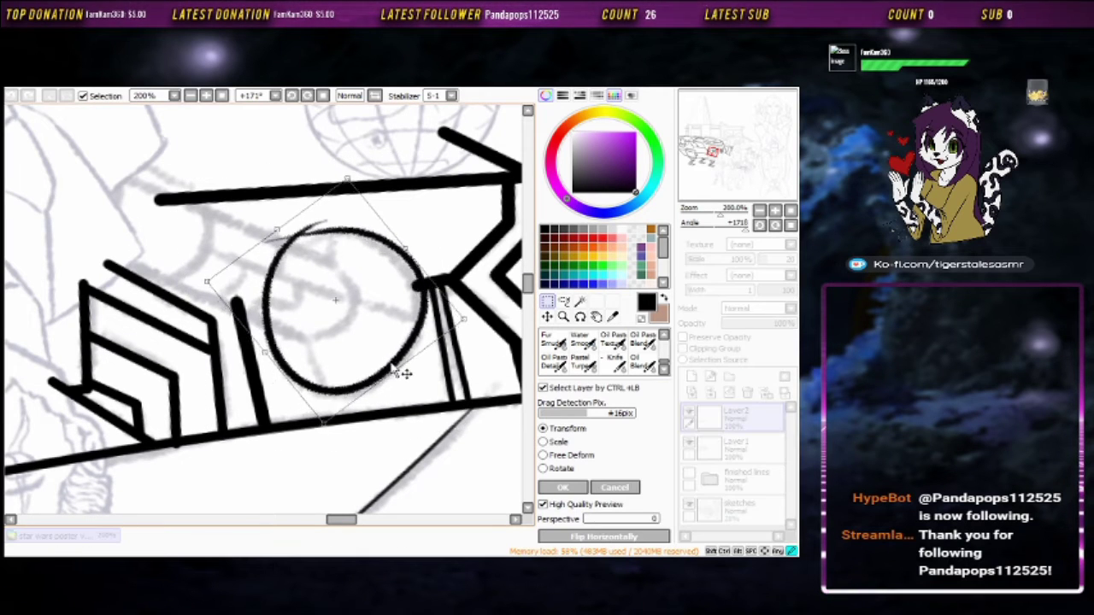
left_click(563, 487)
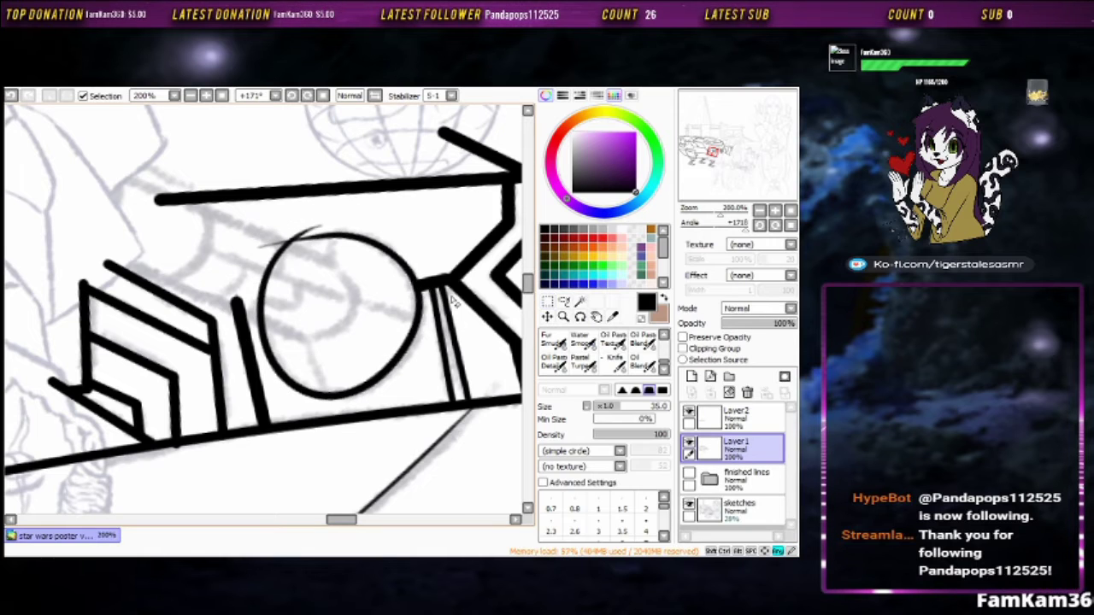
key("Up")
key("b")
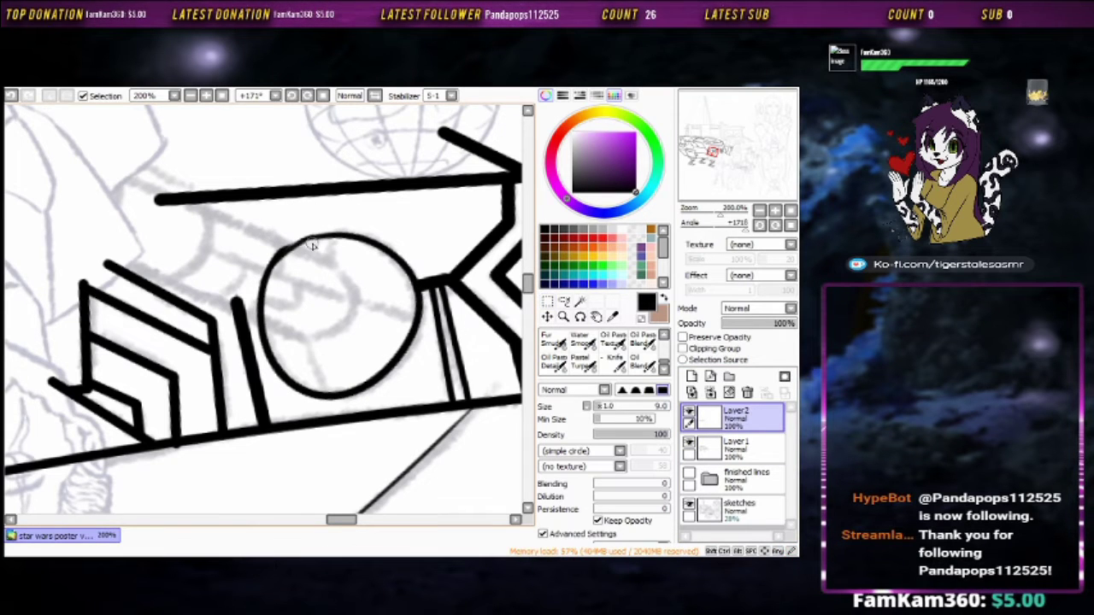
Ink a long barrel with a rounded end across the circle and erase the circle's outline inside it
scroll(313, 245, "up", 3)
key("e")
mouse_move(237, 305)
left_mouse_down()
mouse_move(315, 197)
mouse_move(190, 288)
mouse_move(201, 427)
left_mouse_up()
scroll(305, 276, "down", 3)
key("alt+space")
mouse_move(305, 276)
left_mouse_down()
mouse_move(355, 227)
mouse_move(288, 299)
mouse_move(419, 234)
left_mouse_up()
key("b")
mouse_move(200, 453)
left_mouse_down()
mouse_move(317, 305)
mouse_move(321, 335)
left_mouse_up()
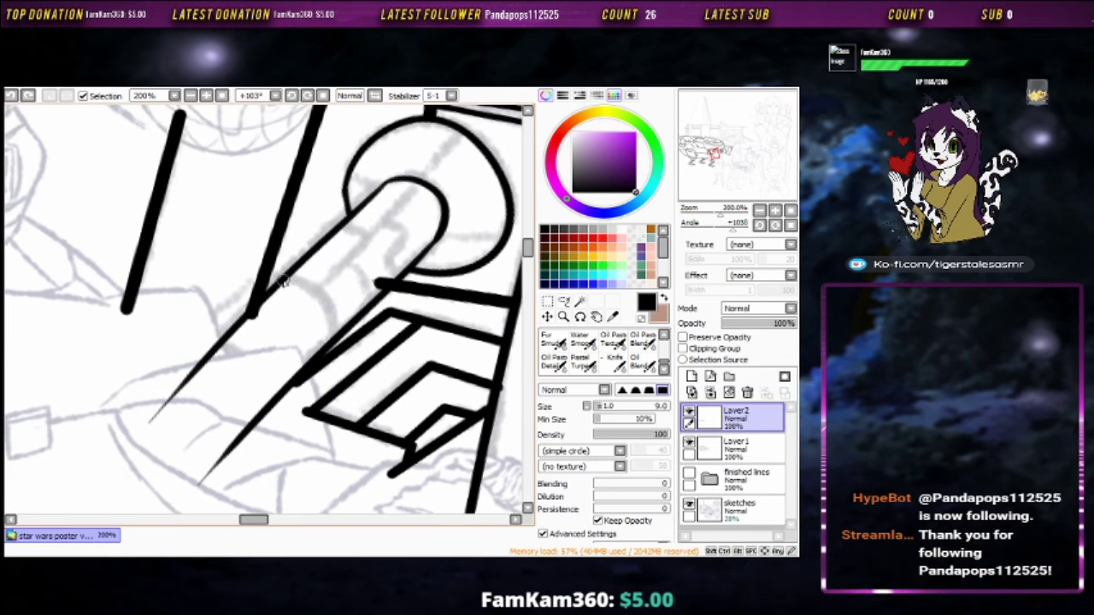
Ink the curved bands and stepped panel lines along the barrel near the circle
left_click_drag(307, 274, 333, 338)
left_click_drag(345, 269, 355, 269)
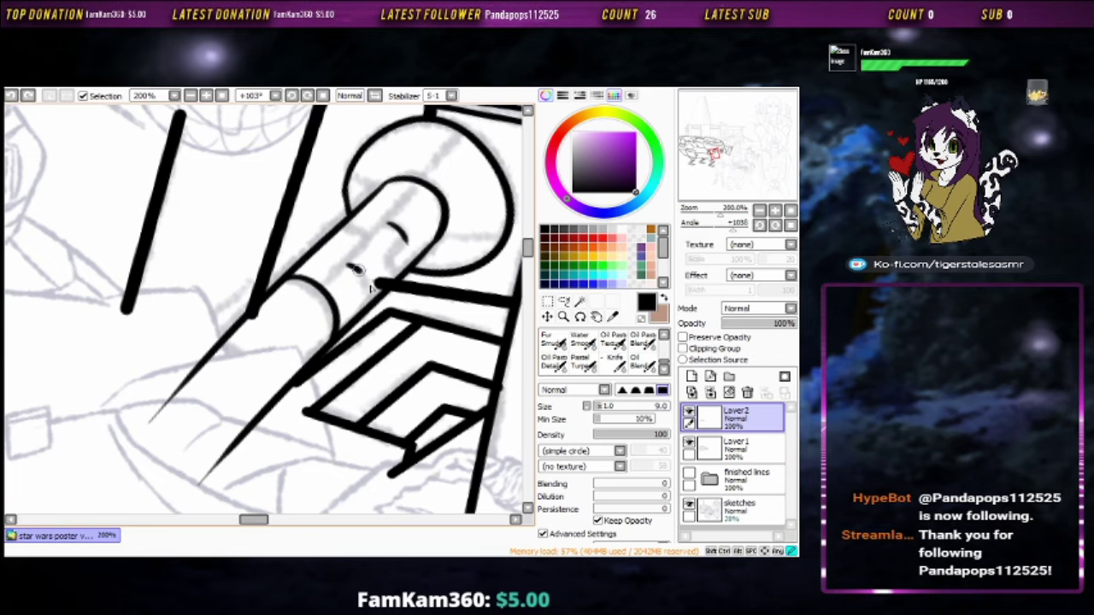
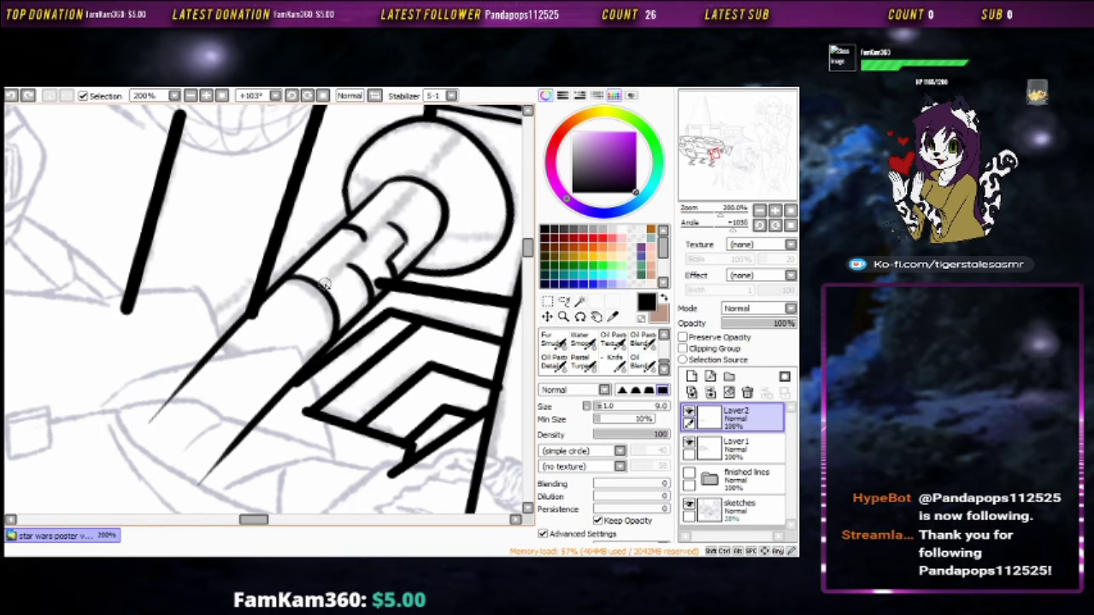
scroll(453, 159, "up", 1)
left_click_drag(352, 165, 368, 179)
left_click_drag(301, 289, 281, 293)
scroll(289, 277, "down", 2)
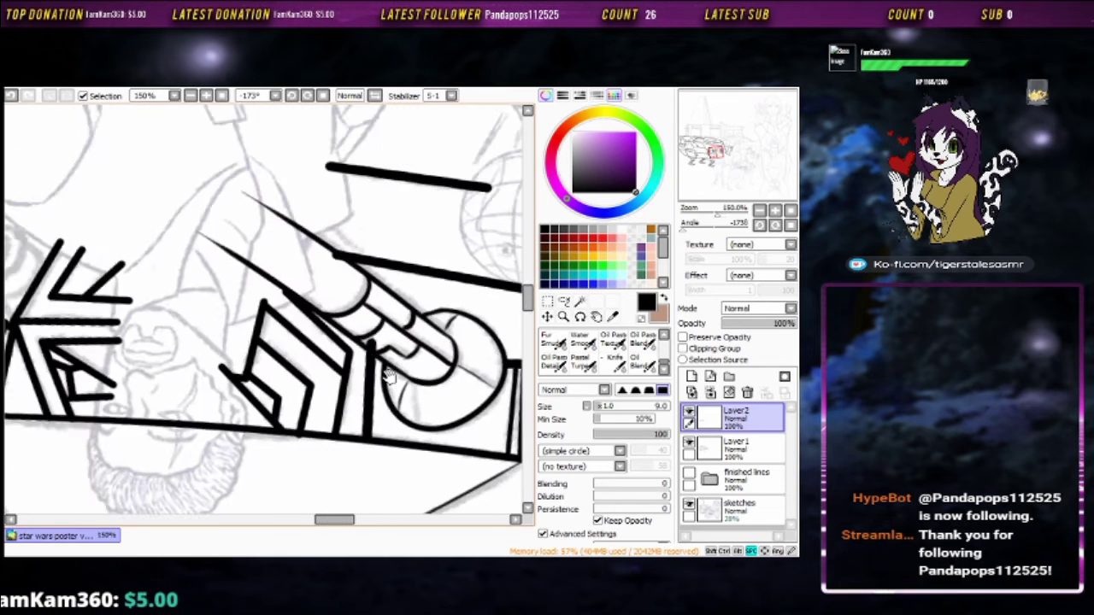
Show the finished lines folder, set Layer2's opacity to 35% and erase the barrel lines overlapping the foreground figure's clothing
scroll(291, 209, "up", 1)
left_click_drag(266, 243, 343, 315)
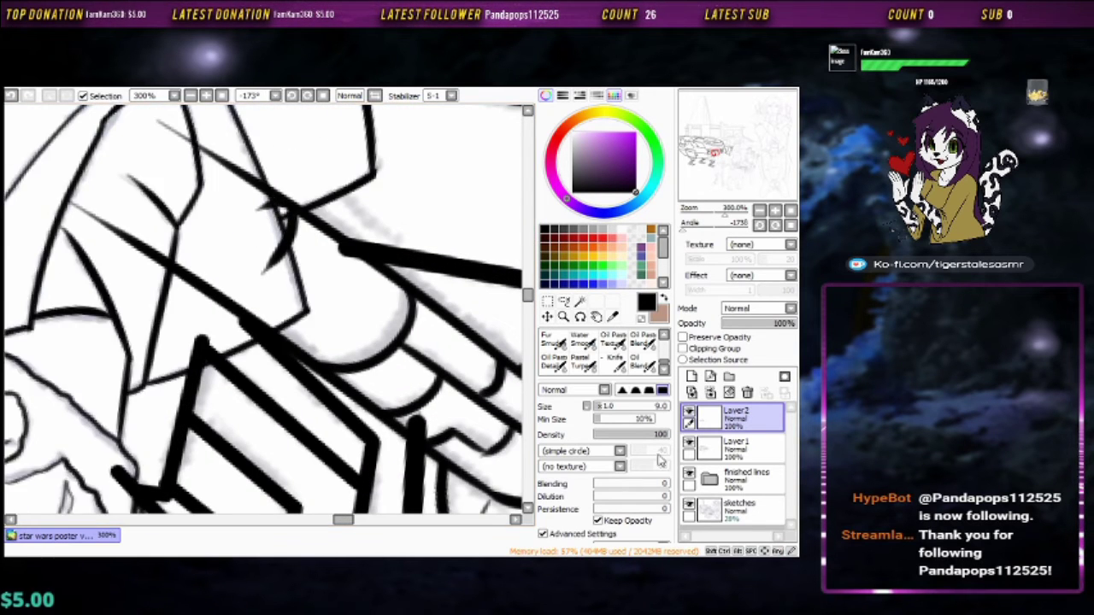
key("e")
left_click(746, 316)
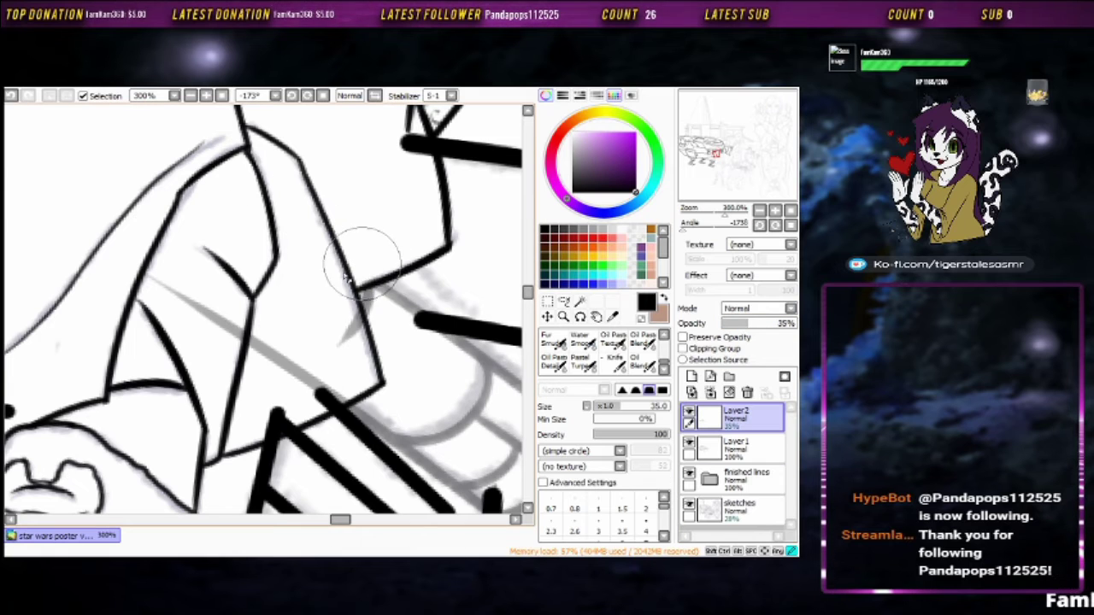
Set Layer1's opacity to 44% and erase its hull lines crossing the foreground figure's clothing
left_click(735, 447)
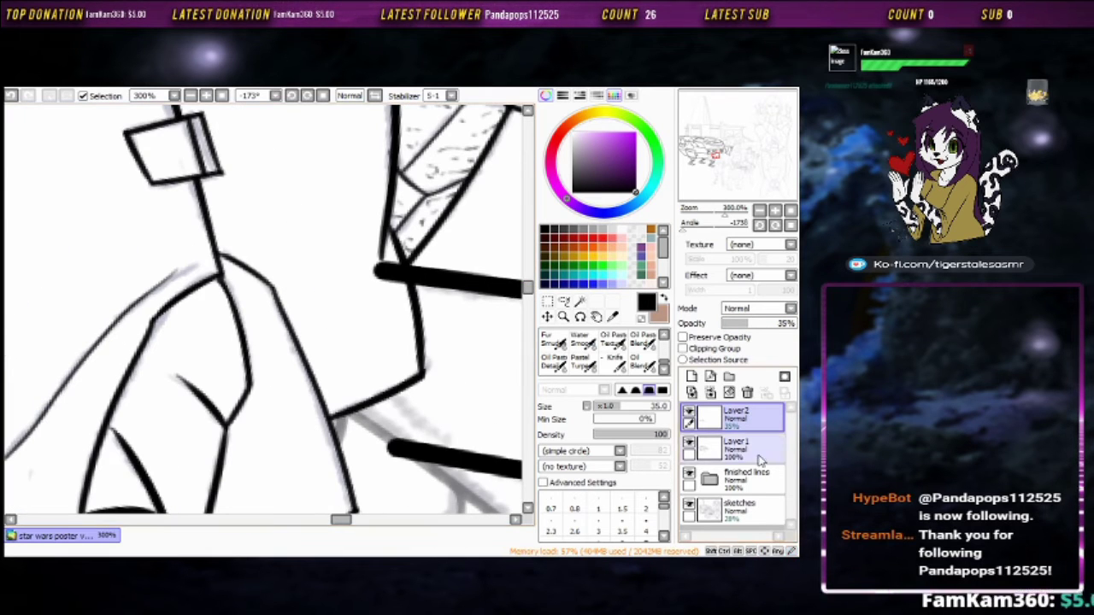
left_click(754, 323)
left_click_drag(361, 231, 283, 184)
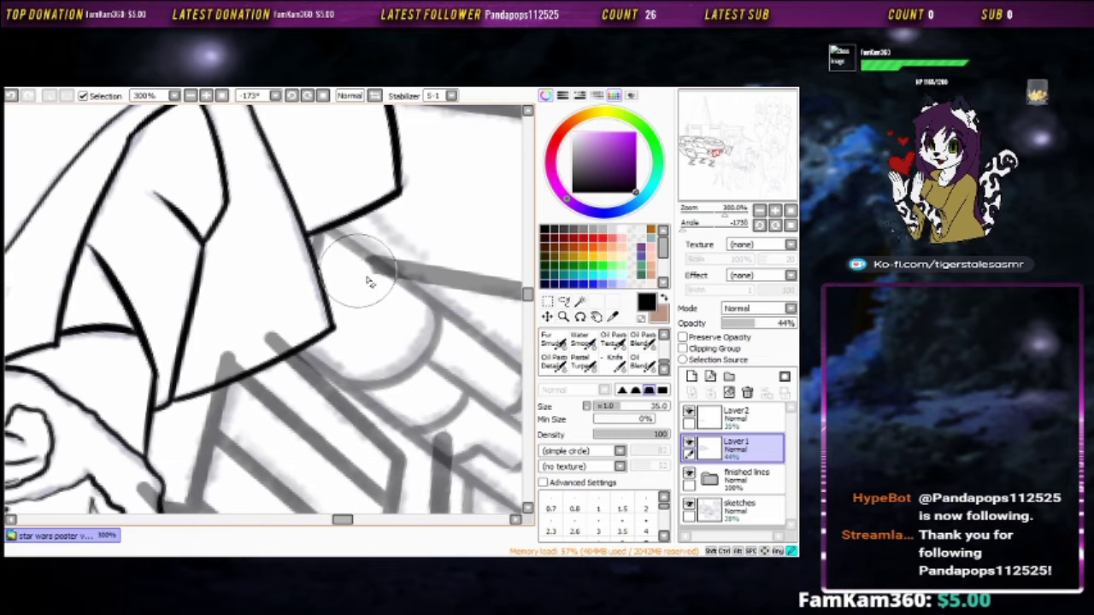
Erase Layer1's hull lines overlapping the bearded foreground man's face, ear and collar
scroll(368, 218, "up", 1)
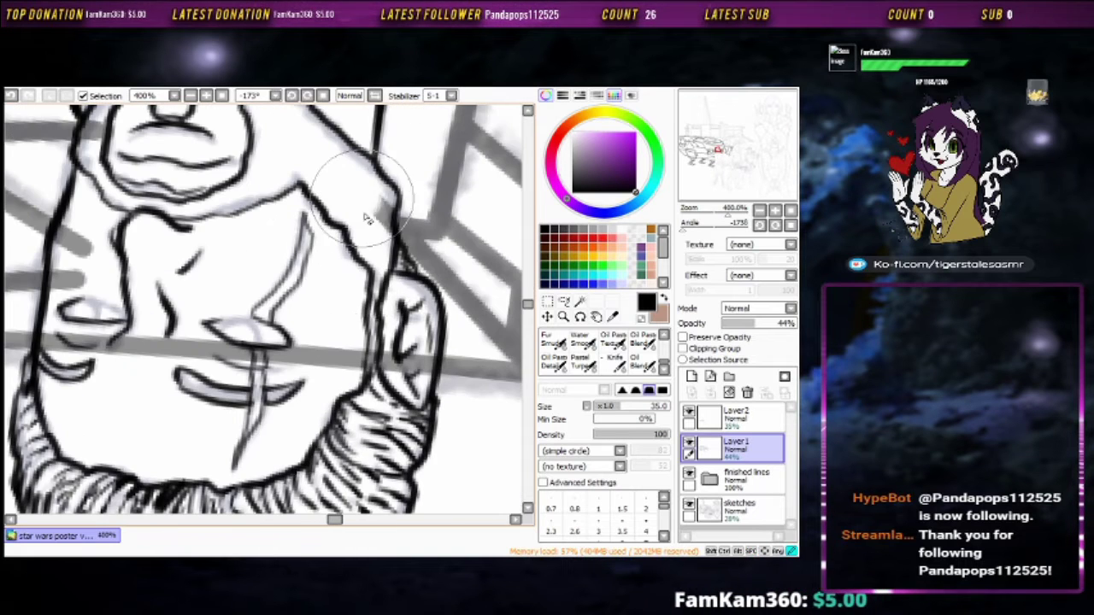
left_click_drag(111, 329, 270, 329)
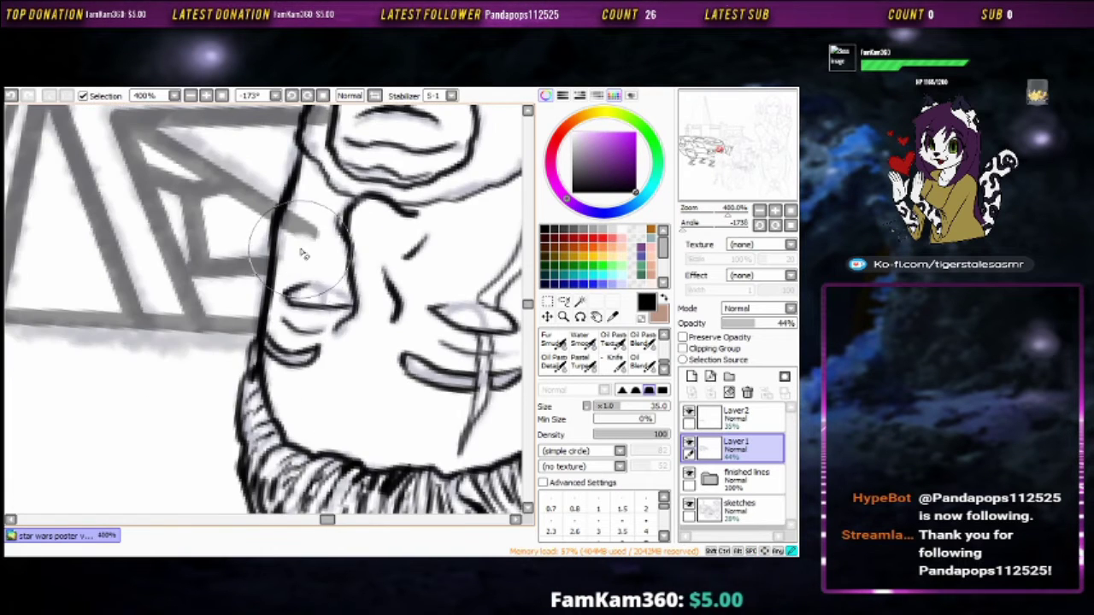
scroll(303, 254, "up", 4)
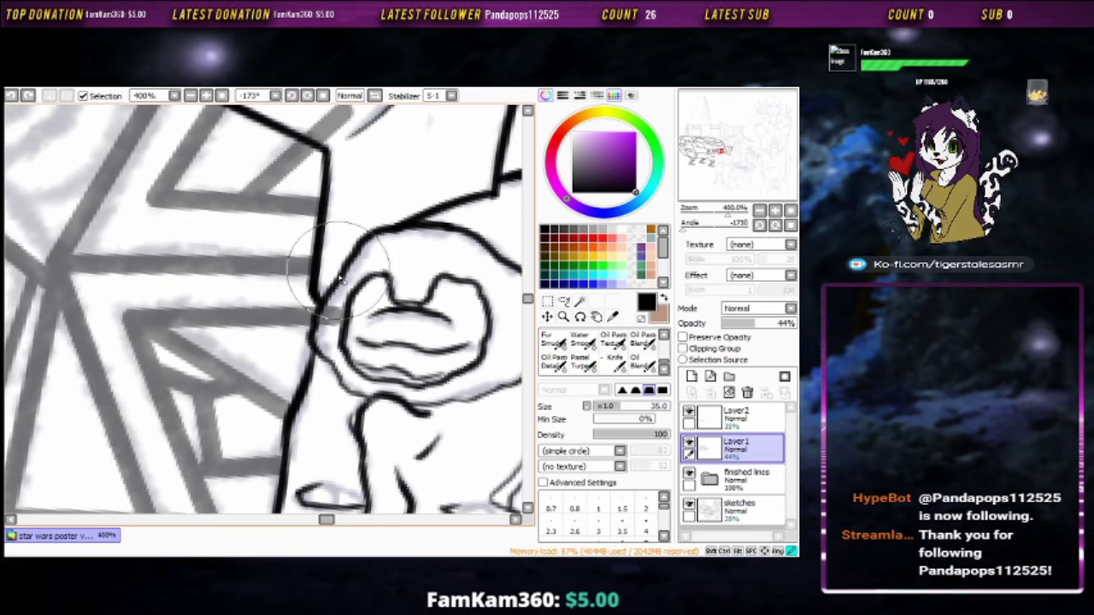
scroll(342, 282, "up", 4)
scroll(354, 439, "down", 4)
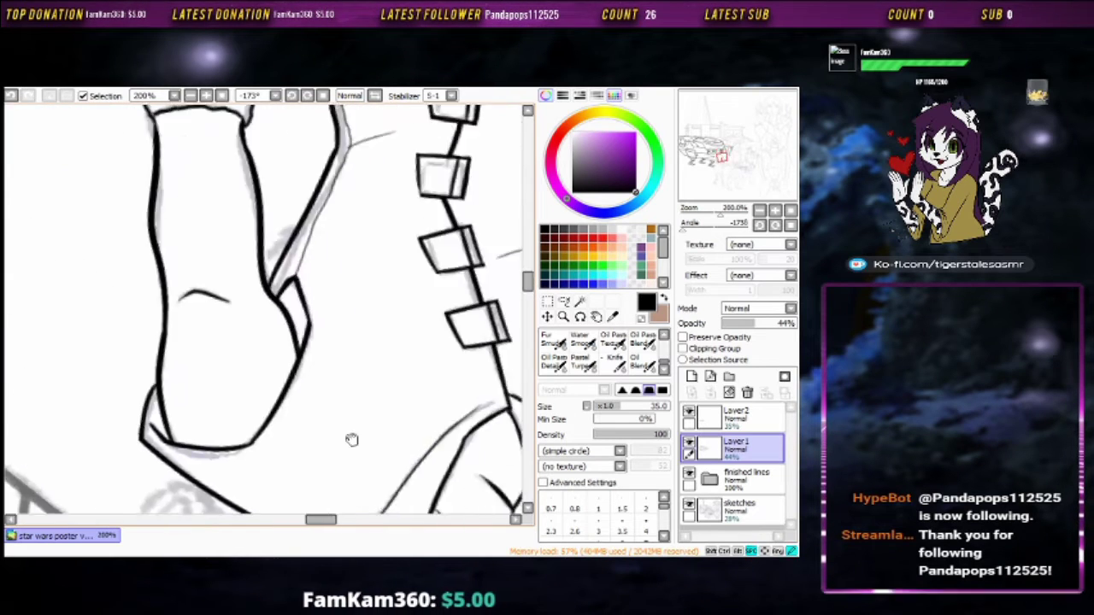
Erase the remaining Layer1 ship lines overlapping the foreground man's mechanical hand and torso
scroll(292, 280, "up", 3)
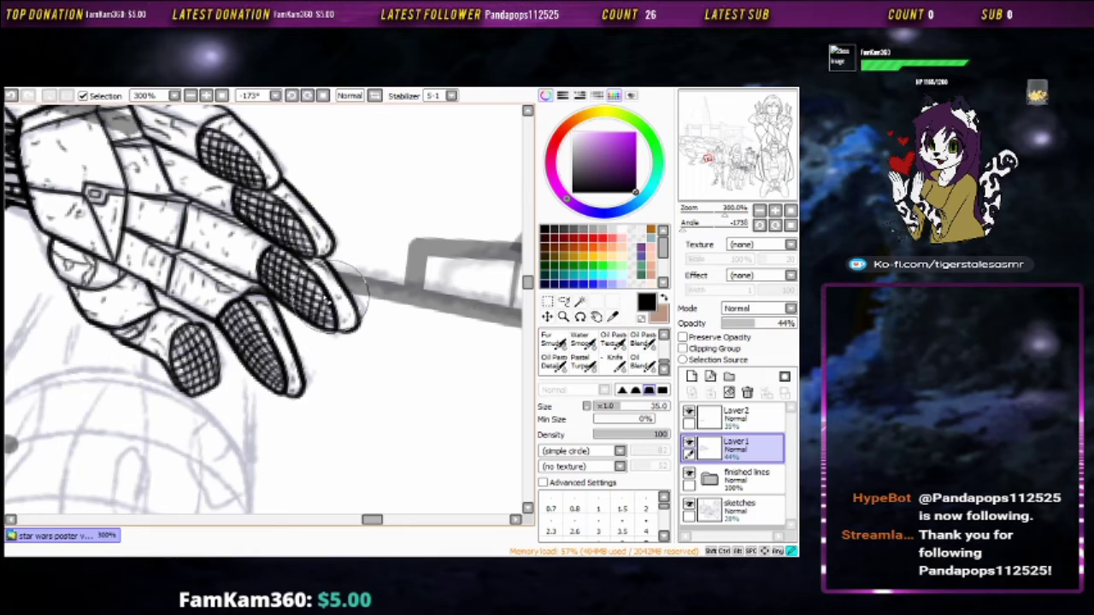
left_click_drag(346, 292, 310, 367)
scroll(253, 265, "down", 2)
scroll(288, 294, "up", 3)
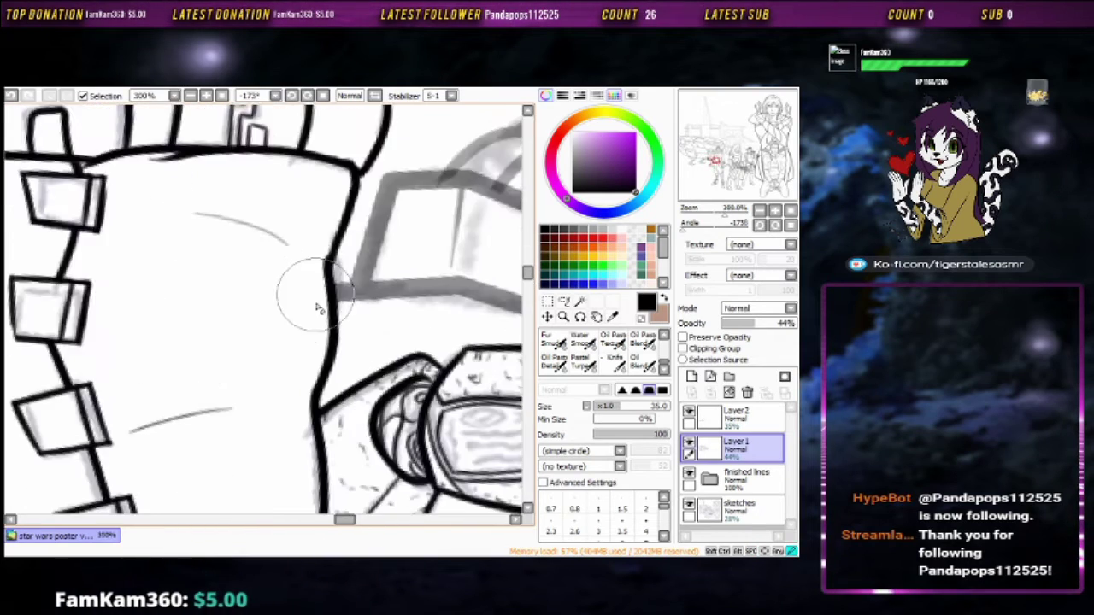
scroll(288, 293, "down", 3)
left_click_drag(288, 294, 233, 362)
scroll(232, 363, "up", 3)
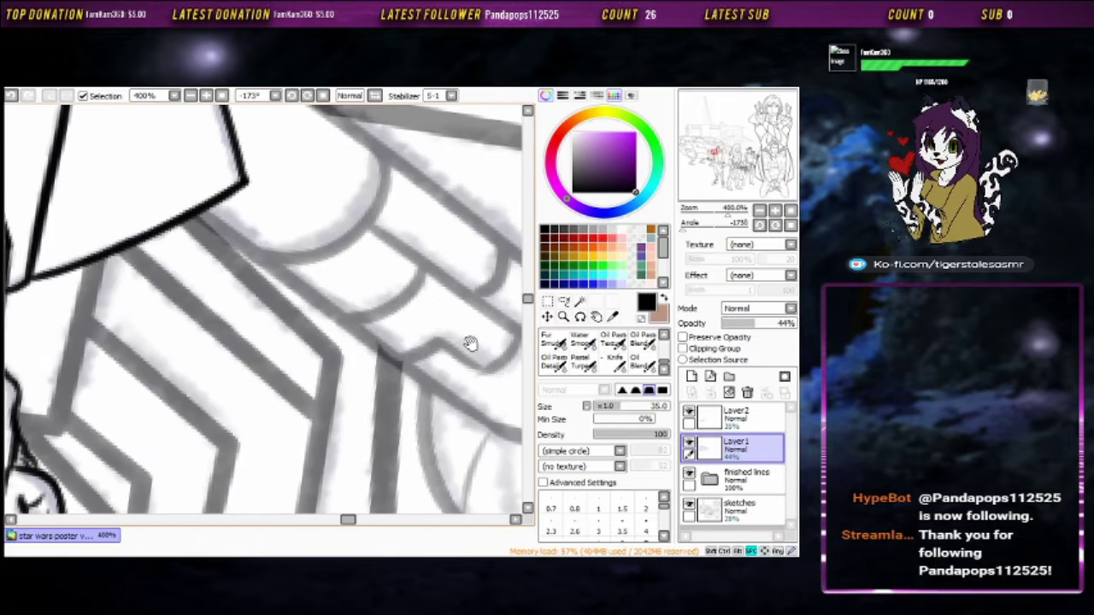
Restore Layer1 and Layer2 to 100% opacity and ink a small oval on Layer2 in the hull structure beside the man's head
mouse_move(471, 344)
left_mouse_down()
mouse_move(325, 301)
mouse_move(370, 266)
mouse_move(349, 244)
left_mouse_up()
scroll(325, 301, "down", 2)
left_click(735, 416)
key("alt+space")
scroll(330, 360, "up", 2)
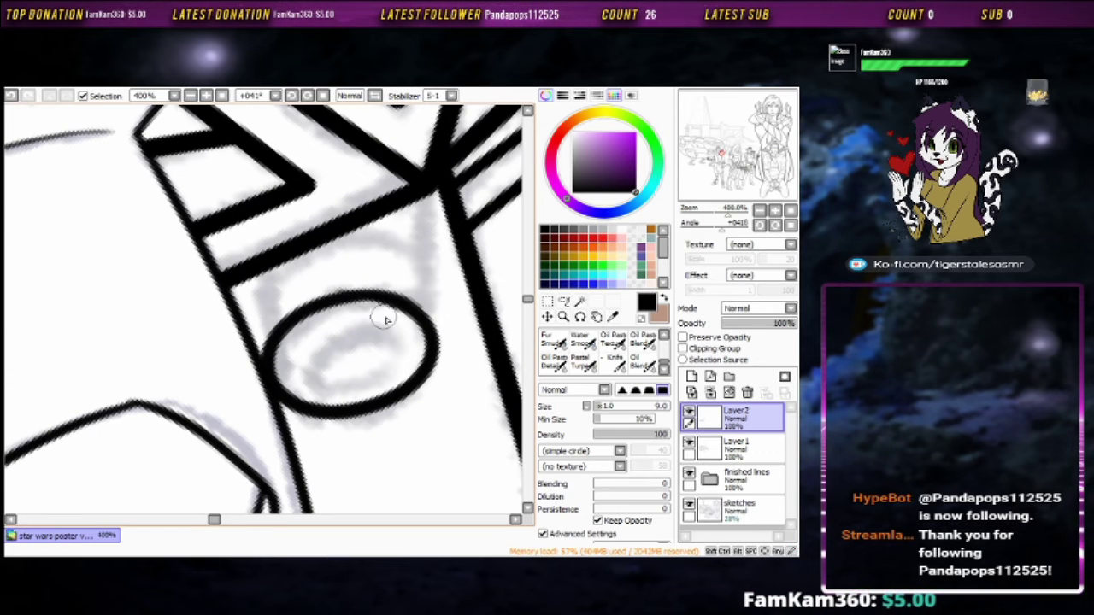
Ink the edge connecting the small oval to the hull frame, redoing the stroke that misses the sketch
key("alt+space")
left_click_drag(442, 321, 387, 247)
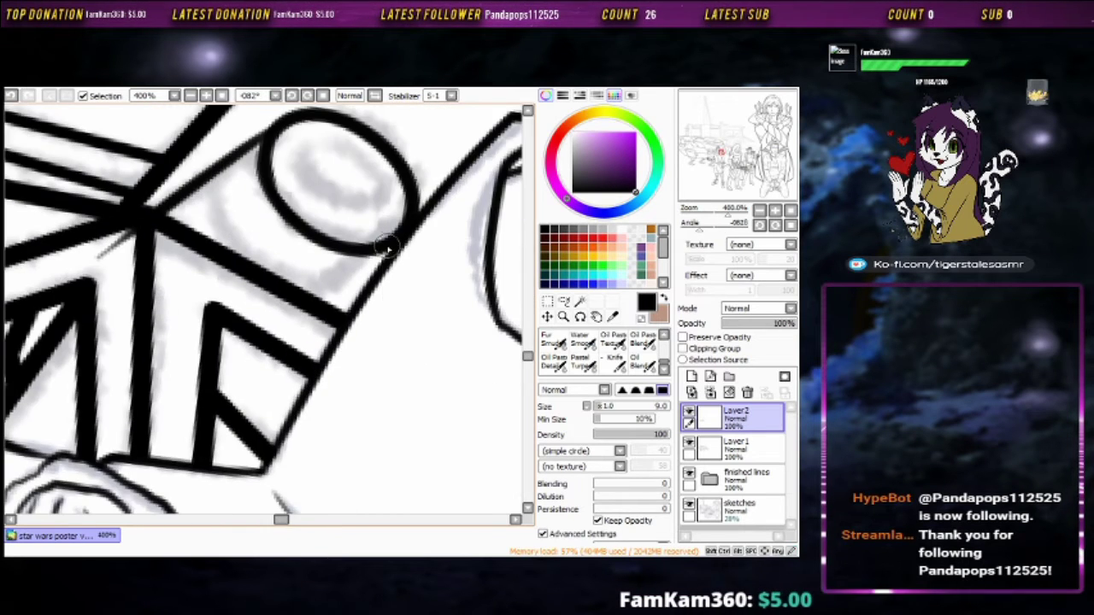
key("ctrl+z")
mouse_move(376, 152)
left_mouse_down()
mouse_move(317, 142)
mouse_move(348, 162)
left_mouse_up()
scroll(350, 151, "down", 8)
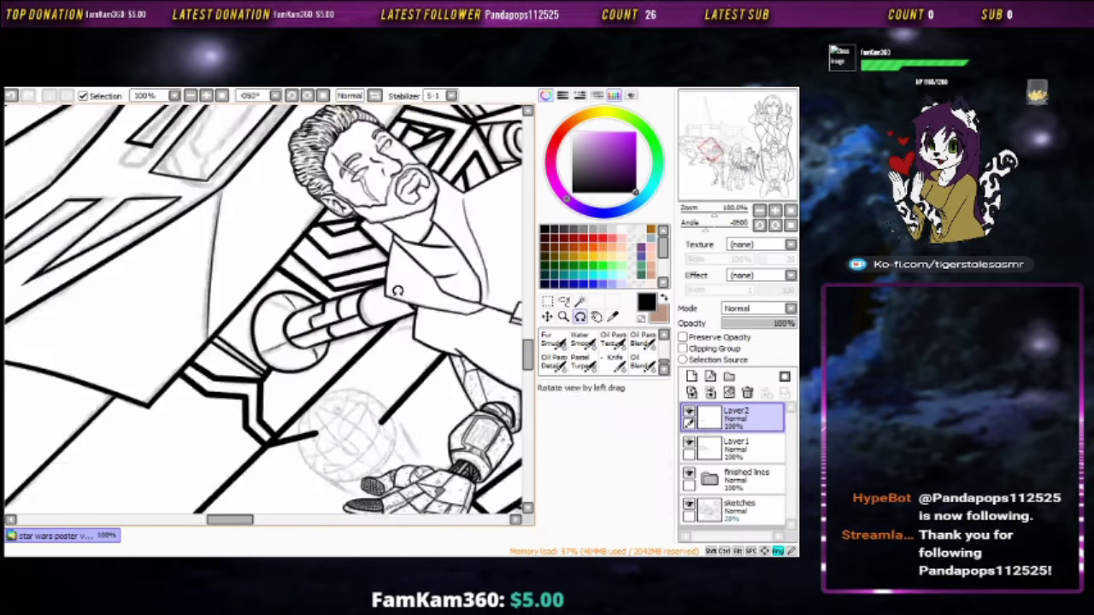
scroll(372, 338, "down", 3)
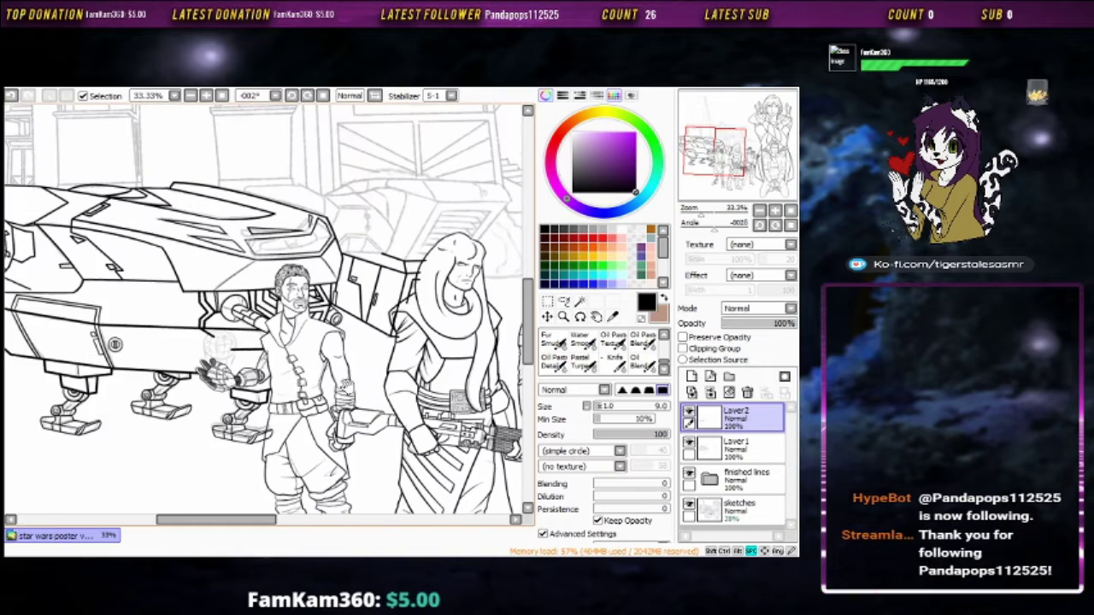
Ink a short curved line inside the pointed end of the ship's front window, on the side away from the wing
scroll(297, 289, "up", 9)
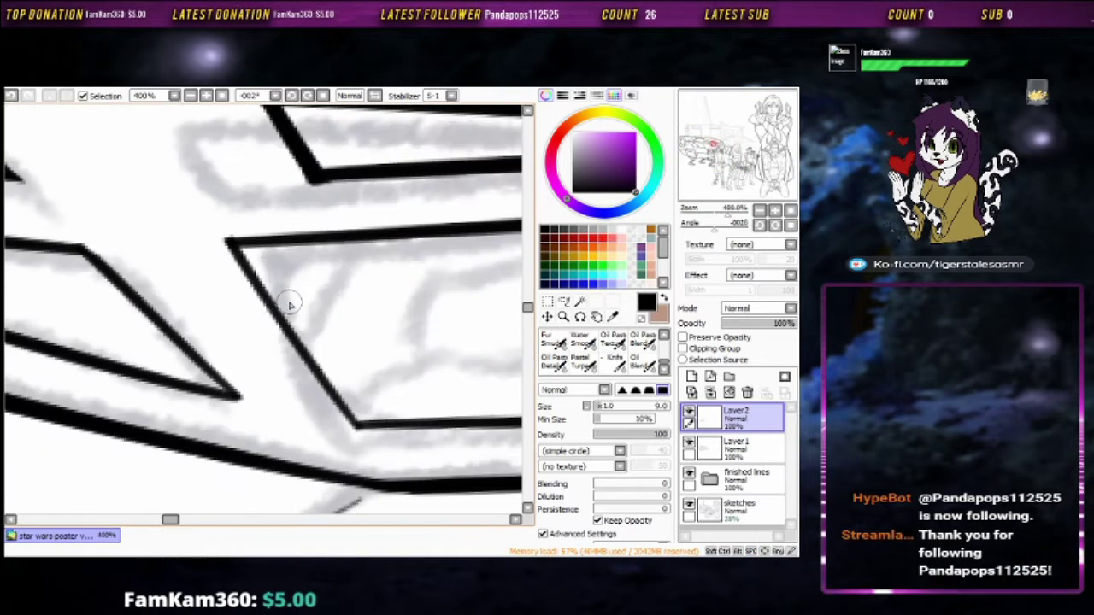
mouse_move(297, 290)
left_mouse_down()
mouse_move(330, 244)
mouse_move(276, 288)
mouse_move(410, 334)
left_mouse_up()
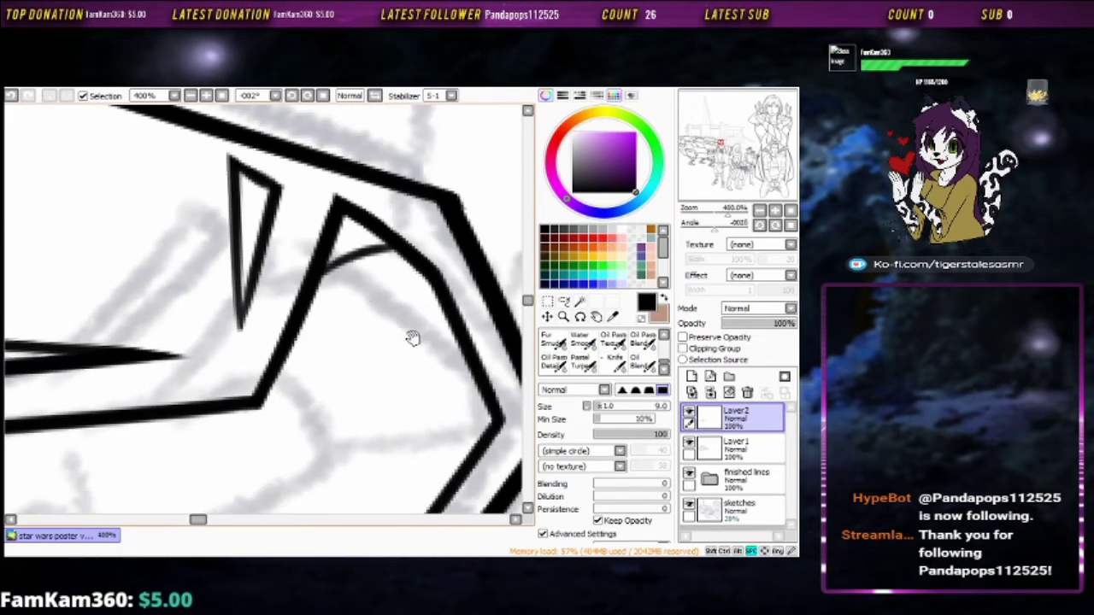
mouse_move(476, 404)
left_mouse_down()
mouse_move(463, 242)
mouse_move(379, 237)
mouse_move(168, 299)
left_mouse_up()
Try to ink the front window's inner rim, with angled corner lines and a curved end panel at each end
scroll(119, 207, "down", 4)
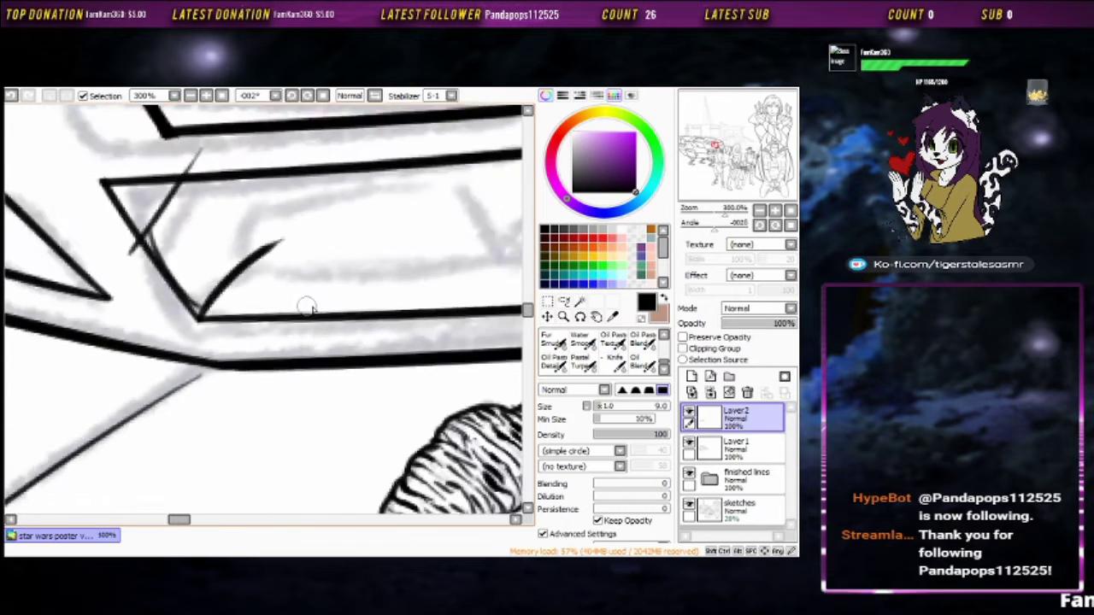
mouse_move(119, 207)
left_mouse_down()
mouse_move(327, 183)
mouse_move(362, 254)
left_mouse_up()
scroll(331, 177, "up", 2)
scroll(333, 173, "up", 2)
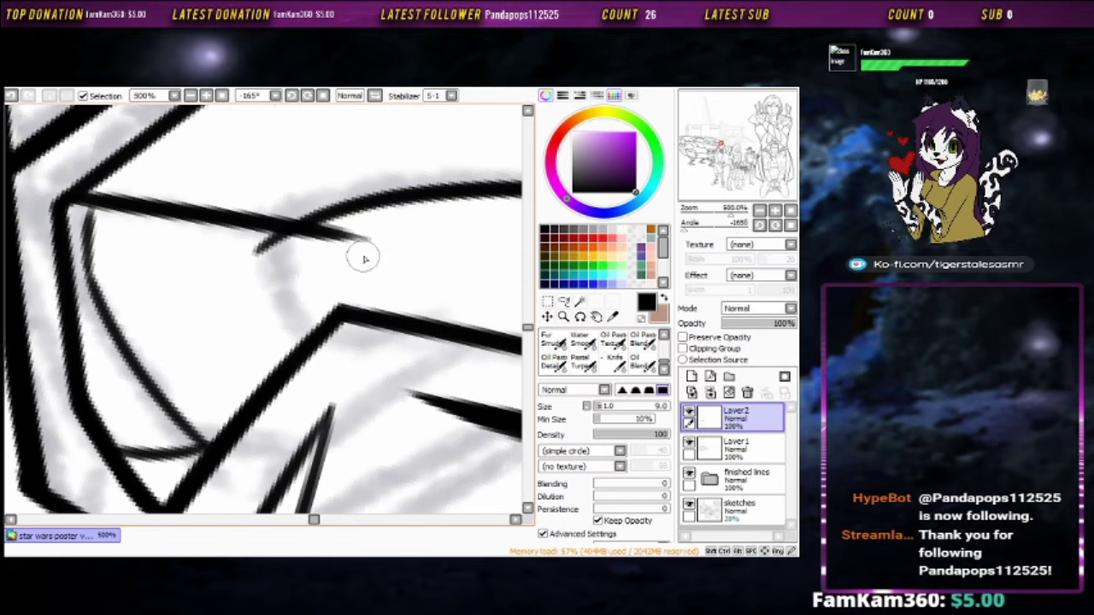
left_click_drag(288, 233, 298, 301)
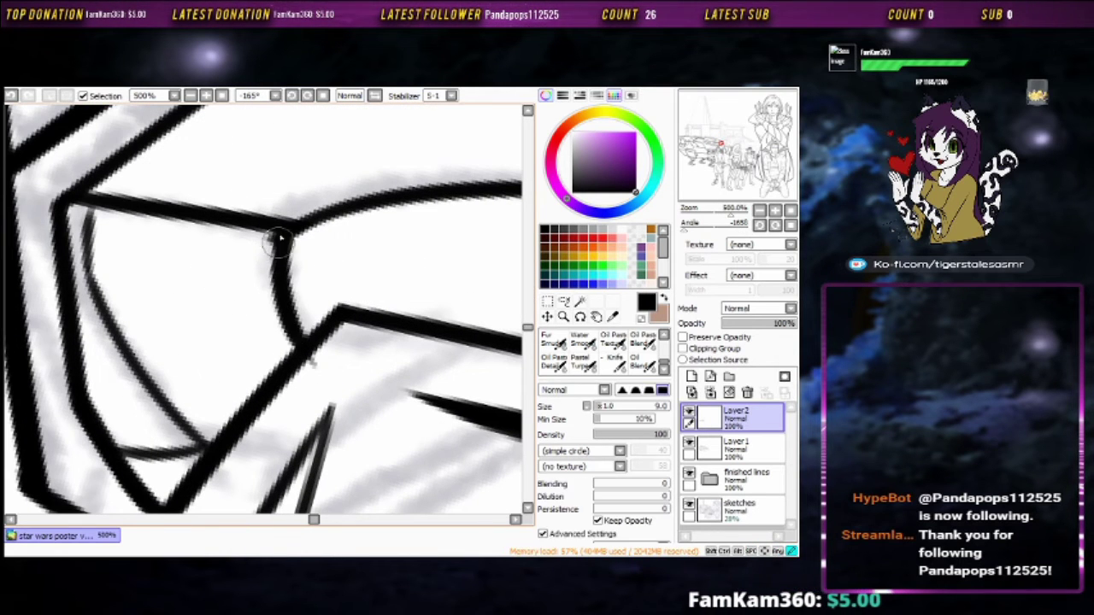
mouse_move(384, 360)
left_mouse_down()
mouse_move(418, 361)
mouse_move(320, 315)
mouse_move(196, 295)
mouse_move(259, 305)
mouse_move(284, 284)
mouse_move(184, 383)
mouse_move(247, 342)
mouse_move(306, 367)
mouse_move(213, 300)
left_mouse_up()
key("e")
key("b")
left_click_drag(256, 351, 200, 300)
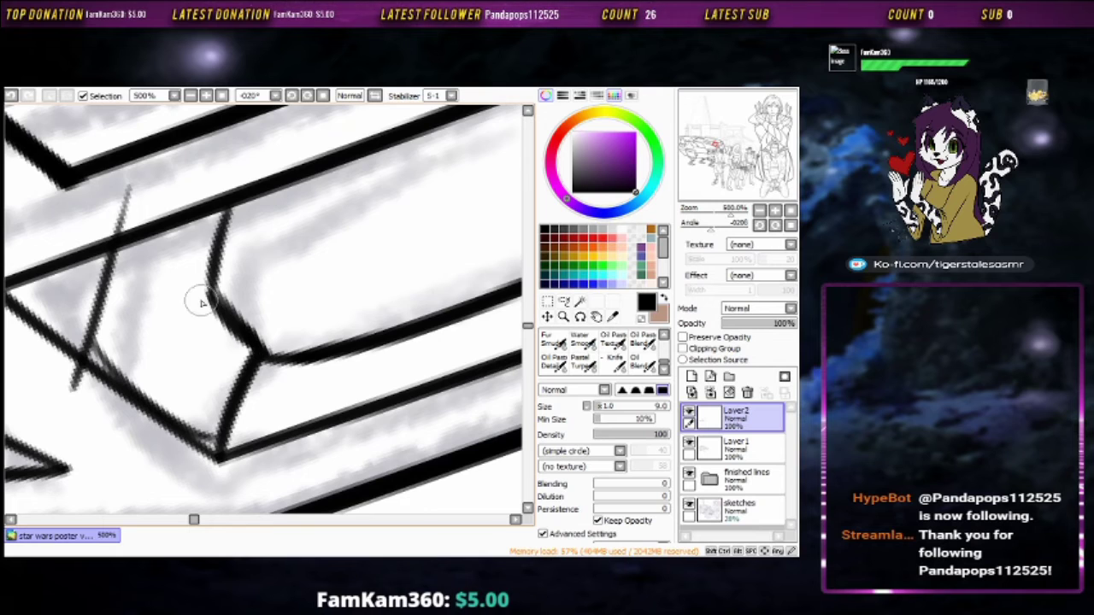
Try to clean the window's overshooting corner strokes and ink a small curved console on its inner rim
key("e")
mouse_move(56, 377)
left_mouse_down()
mouse_move(232, 347)
mouse_move(257, 359)
left_mouse_up()
left_click_drag(412, 146, 176, 288)
mouse_move(184, 338)
left_mouse_down()
mouse_move(175, 252)
mouse_move(350, 228)
left_mouse_up()
left_click_drag(282, 192, 408, 284)
scroll(306, 165, "down", 4)
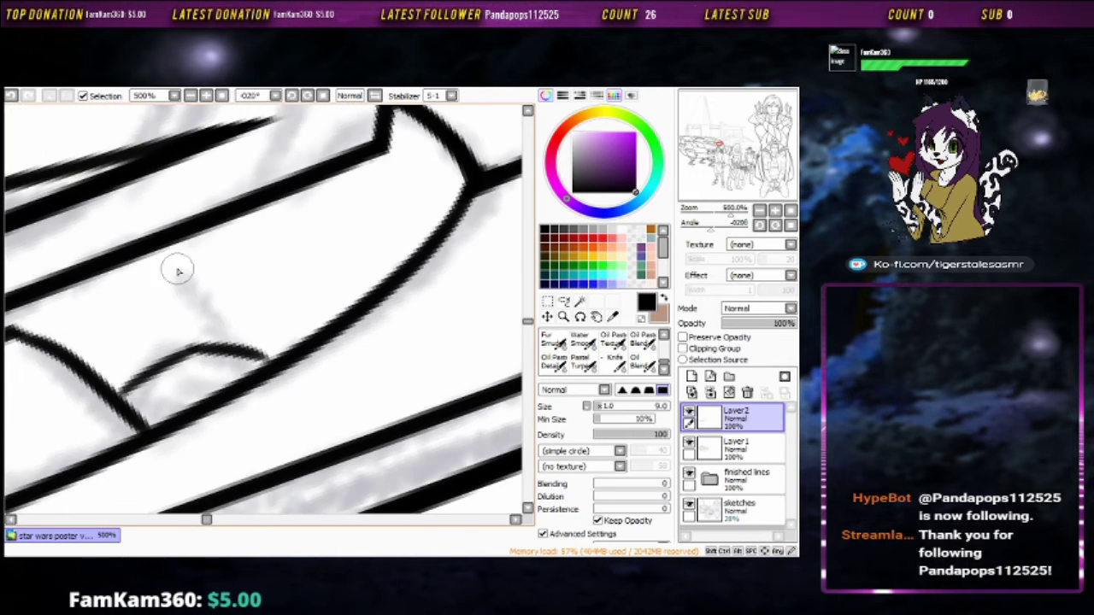
scroll(365, 201, "up", 3)
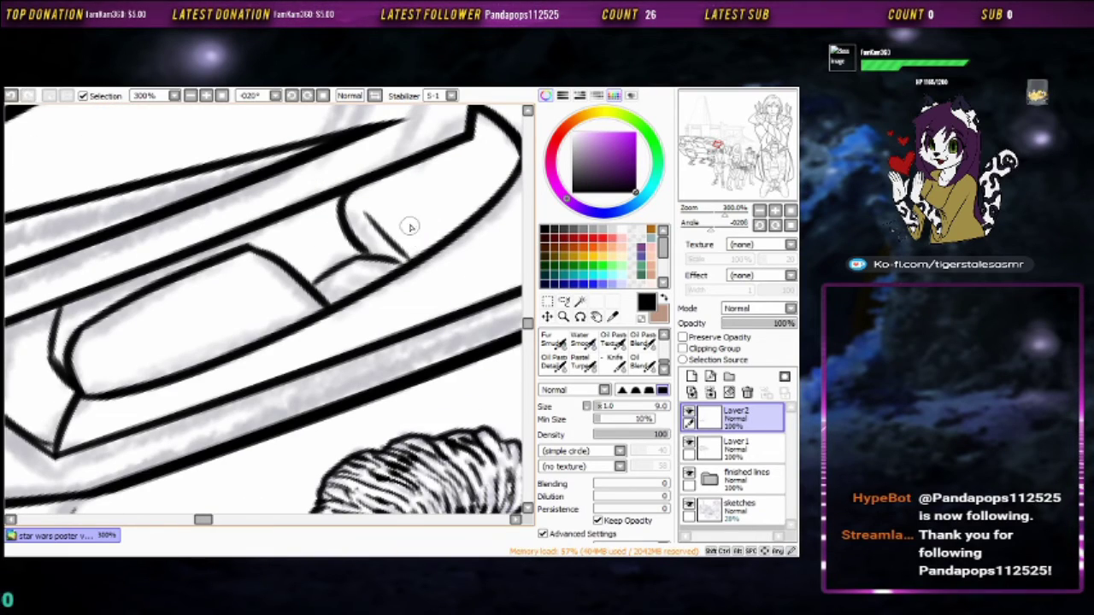
Undo the front window's inner rim, end panels and console strokes
scroll(410, 227, "down", 3)
scroll(368, 257, "up", 2)
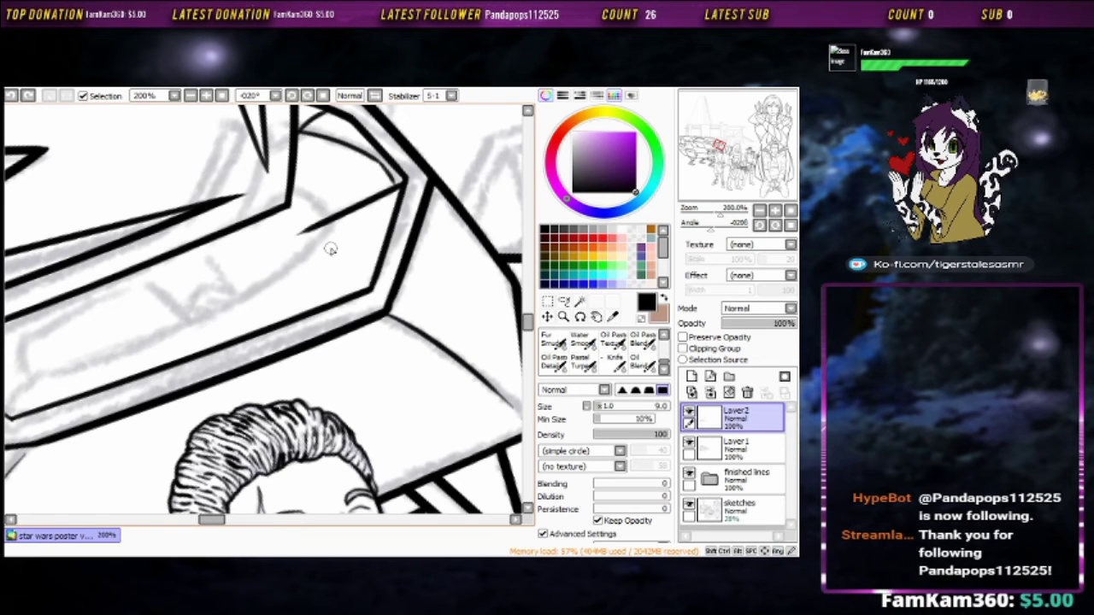
key("ctrl+z")
Ink the front window's inner rim again as a short corner line and one long curve along its lower edge
scroll(331, 249, "up", 2)
left_click_drag(422, 193, 370, 213)
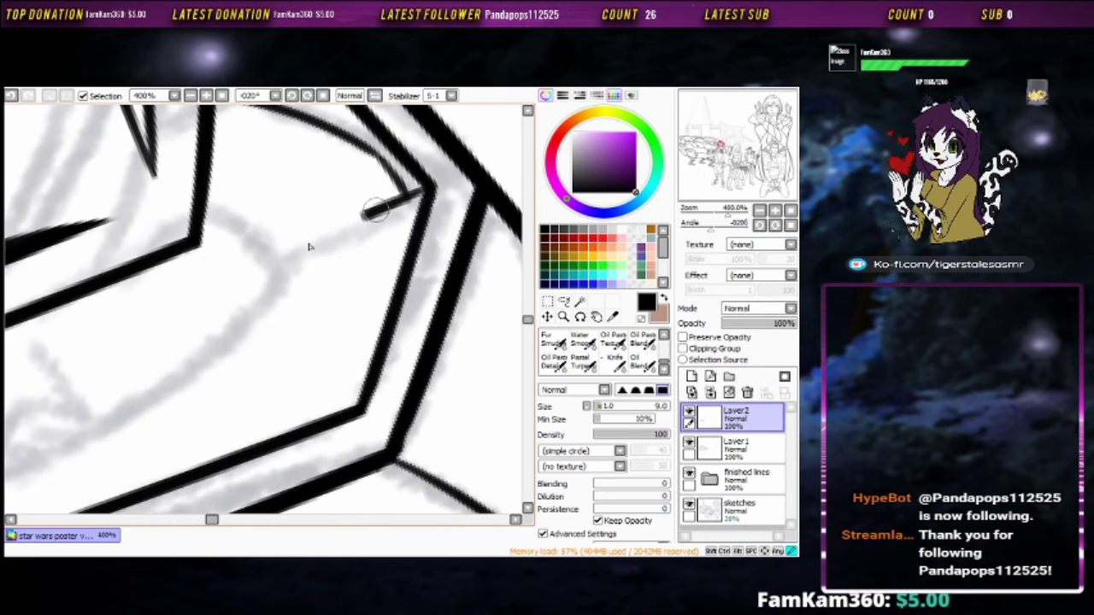
scroll(371, 213, "down", 2)
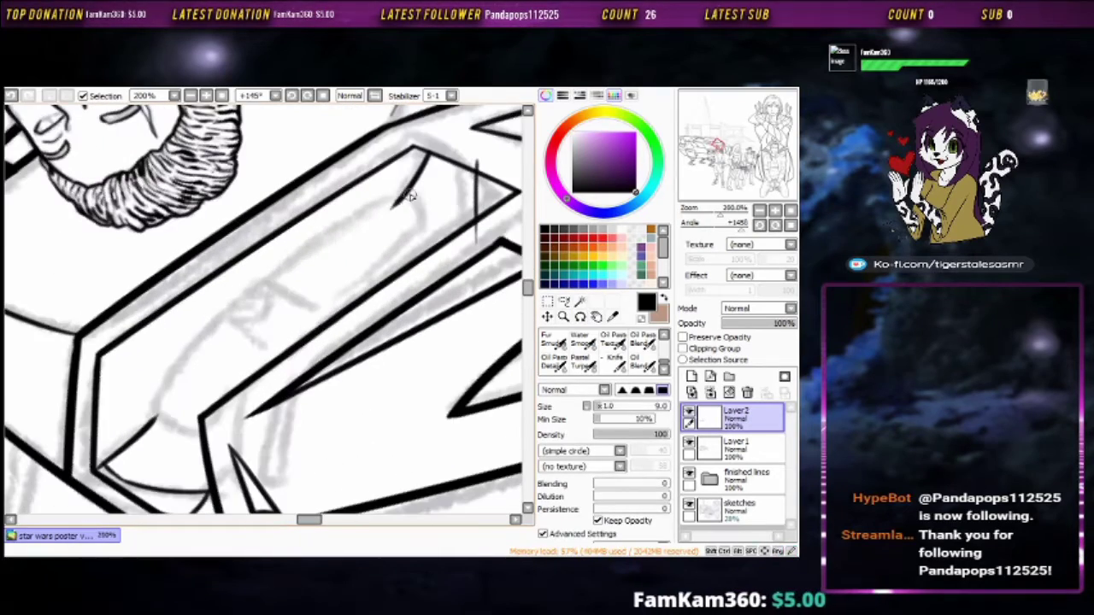
scroll(376, 210, "up", 2)
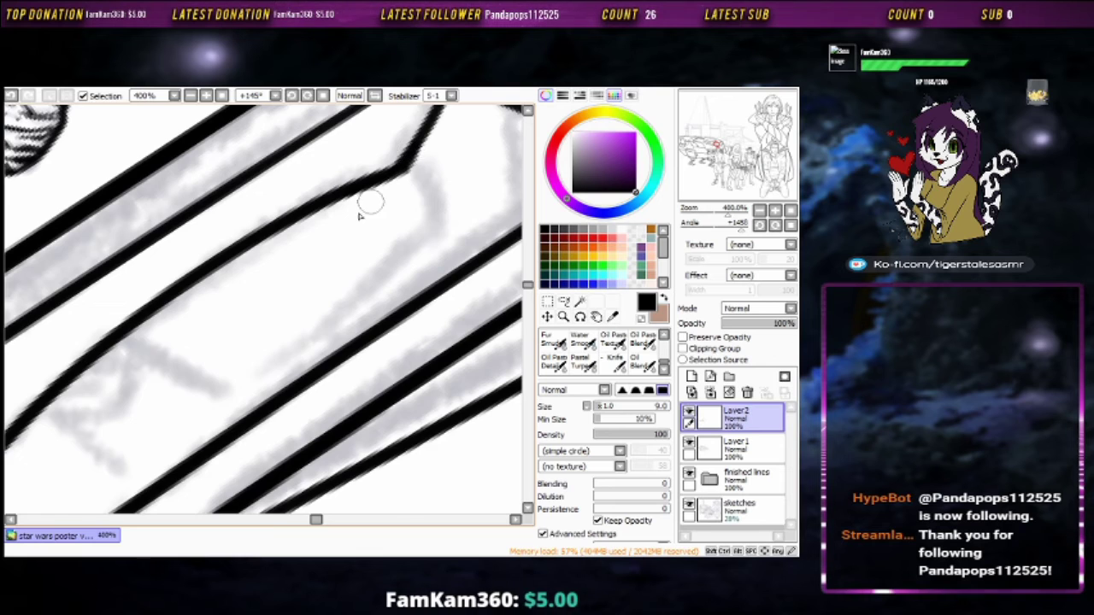
key("End")
key("End")
key("End")
key("End")
Ink a small rounded console with short inner marks against the long curve inside the front window
mouse_move(311, 310)
left_mouse_down()
mouse_move(285, 341)
mouse_move(248, 239)
left_mouse_up()
mouse_move(247, 240)
left_mouse_down()
mouse_move(324, 283)
mouse_move(354, 285)
mouse_move(273, 273)
left_mouse_up()
key("ctrl+z")
left_click_drag(274, 273, 287, 311)
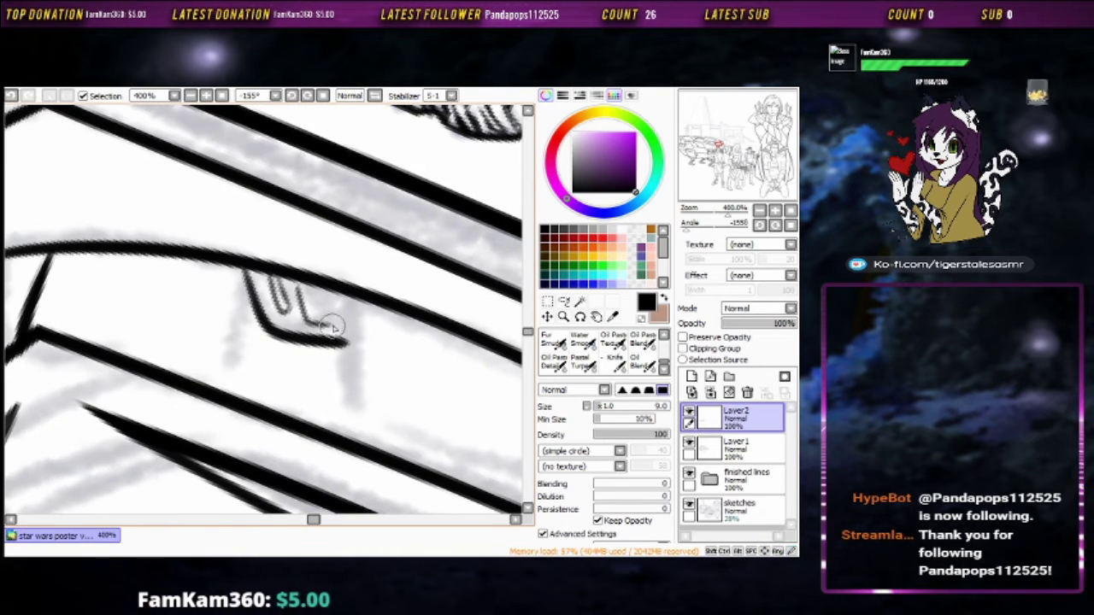
mouse_move(376, 359)
left_mouse_down()
mouse_move(338, 298)
mouse_move(256, 275)
left_mouse_up()
Try to ink slanted struts running from the small console to the window's upper edge
left_click_drag(256, 237, 216, 364)
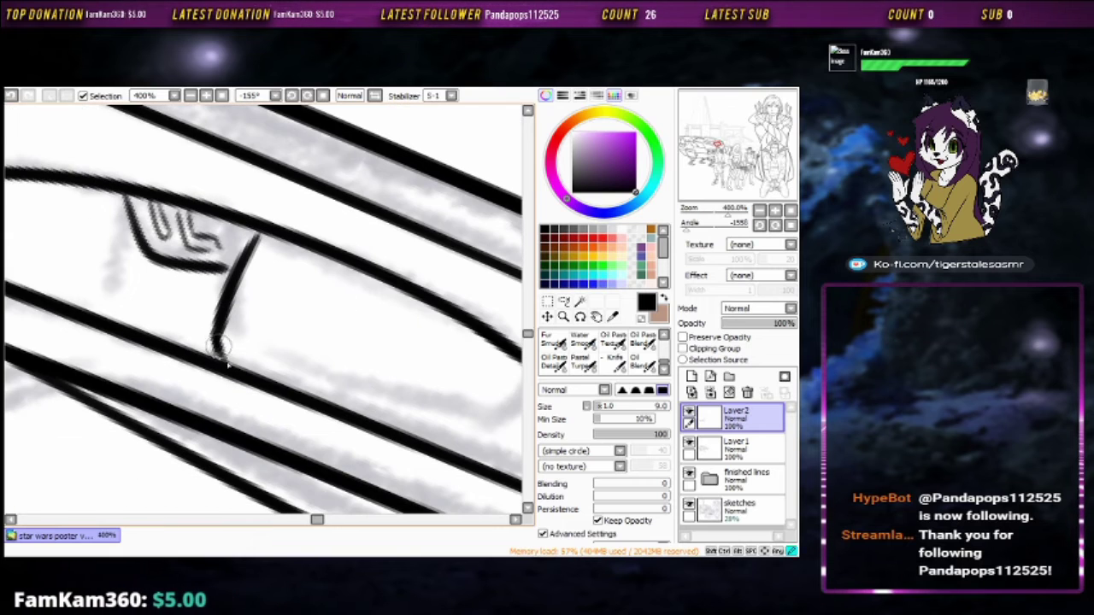
key("ctrl+z")
left_click_drag(275, 239, 212, 363)
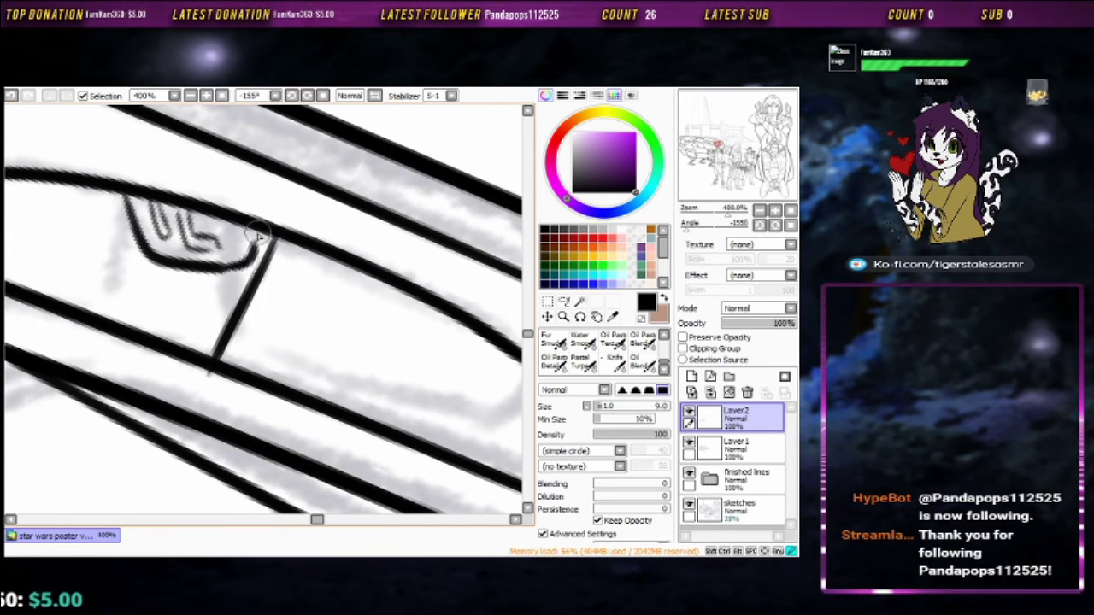
left_click_drag(247, 254, 440, 278)
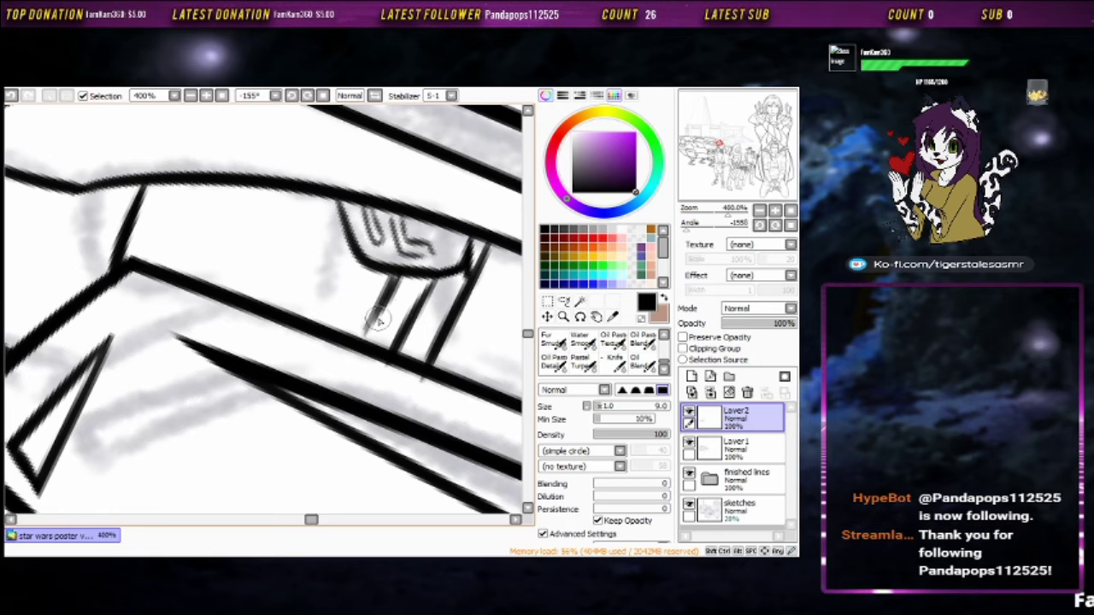
left_click_drag(376, 320, 439, 241)
scroll(346, 313, "down", 2)
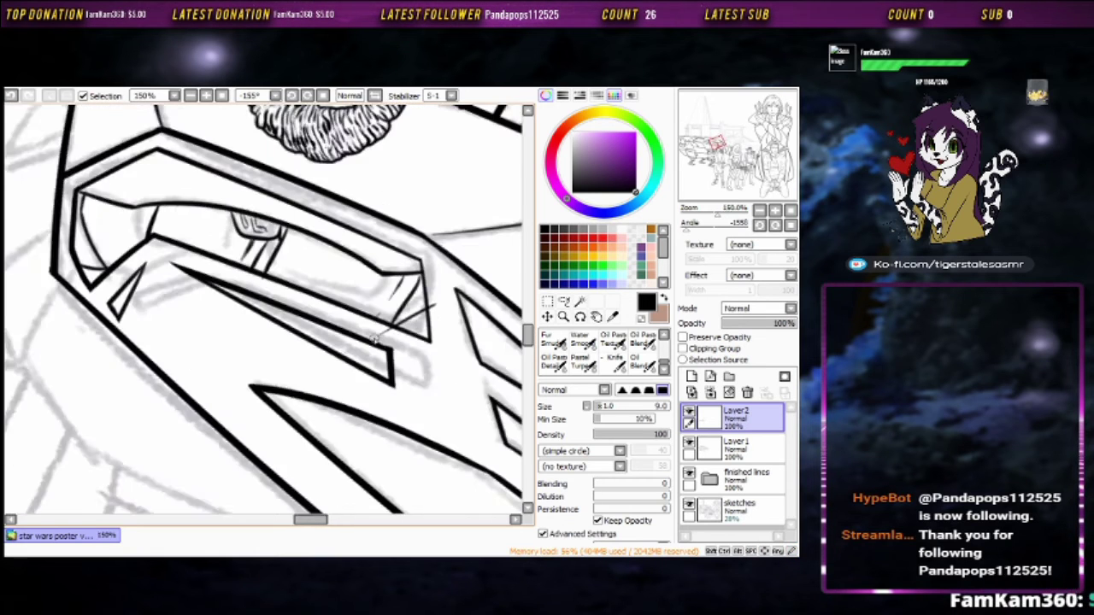
scroll(386, 329, "up", 1)
Ink a diagonal brace across the window's wing-side corner with an upright beside it, and close the small console's outline
mouse_move(399, 319)
left_mouse_down()
mouse_move(264, 454)
mouse_move(351, 284)
left_mouse_up()
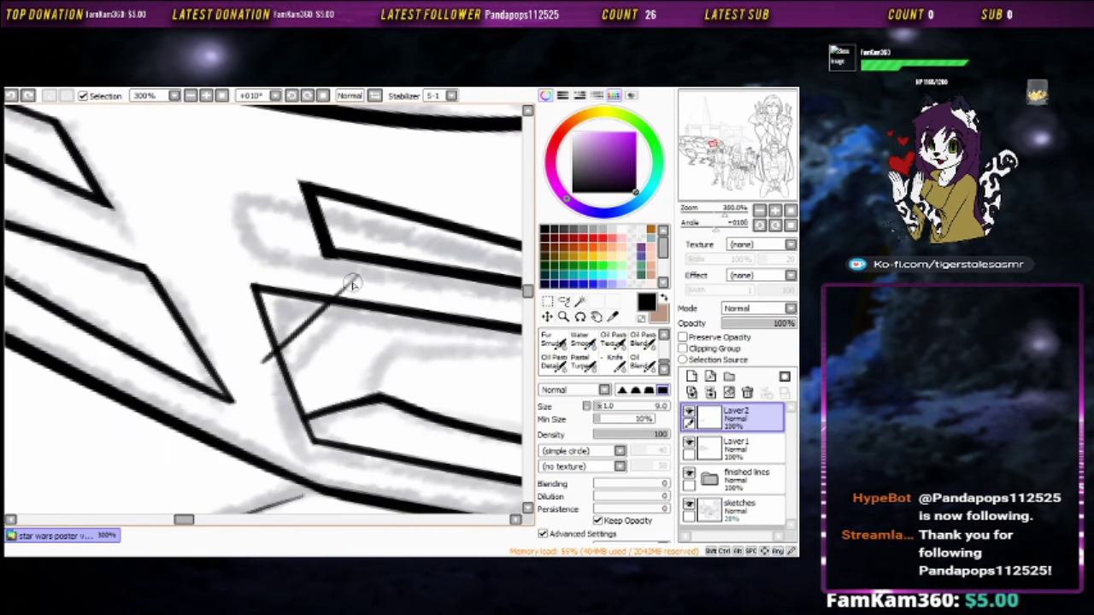
mouse_move(256, 353)
left_mouse_down()
mouse_move(305, 247)
mouse_move(214, 272)
left_mouse_up()
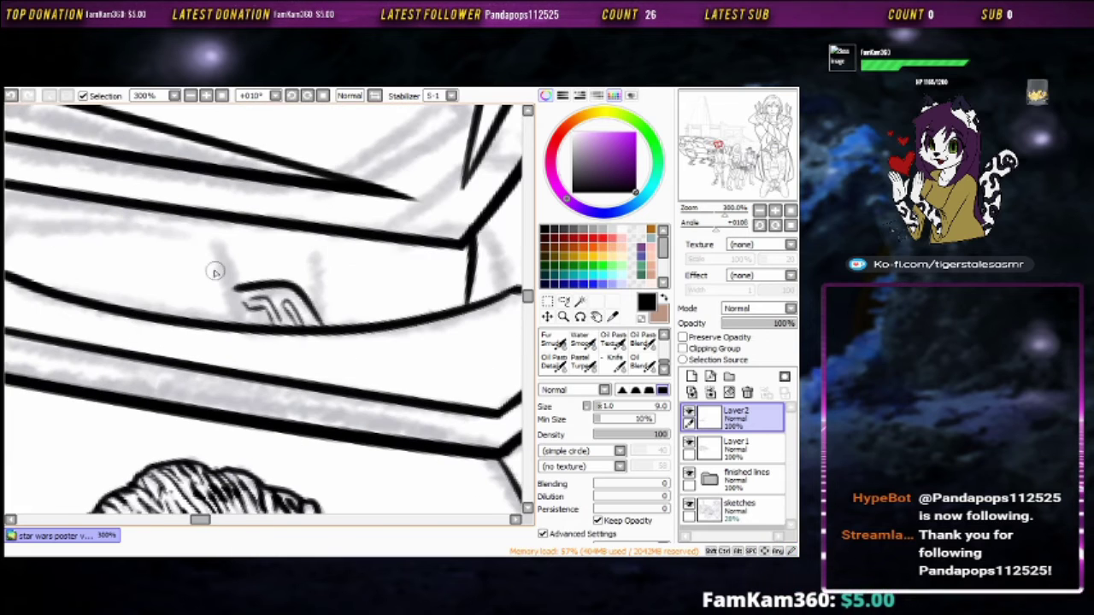
left_click_drag(188, 224, 452, 368)
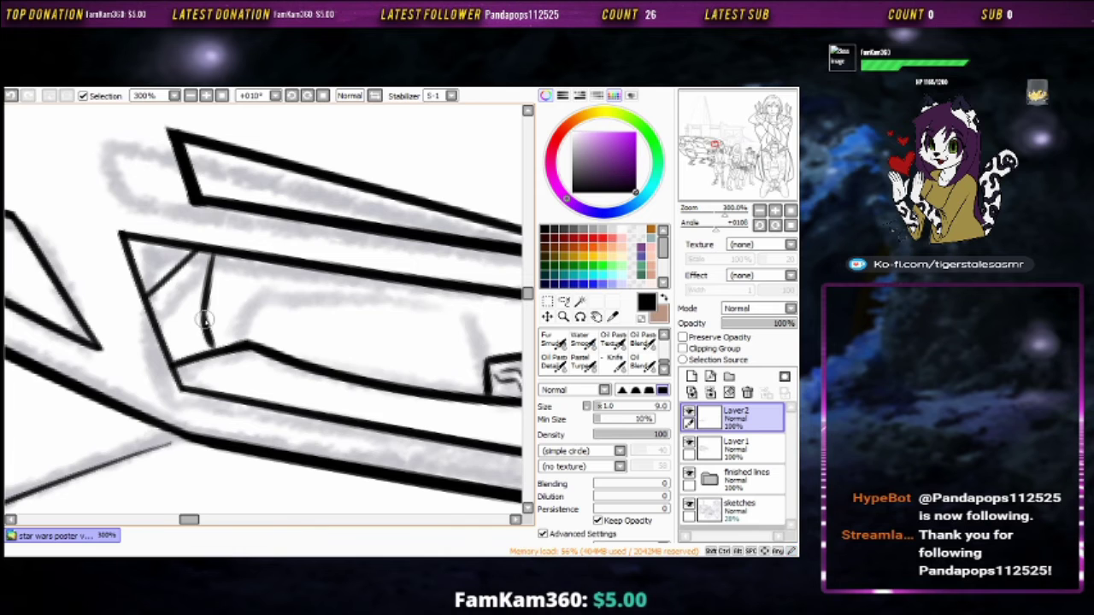
Ink paired upright pillars inside the front window, near its wing-side end and beside the small console
left_click_drag(203, 318, 197, 321)
mouse_move(356, 294)
left_mouse_down()
mouse_move(398, 247)
mouse_move(377, 301)
left_mouse_up()
left_click_drag(285, 219, 275, 272)
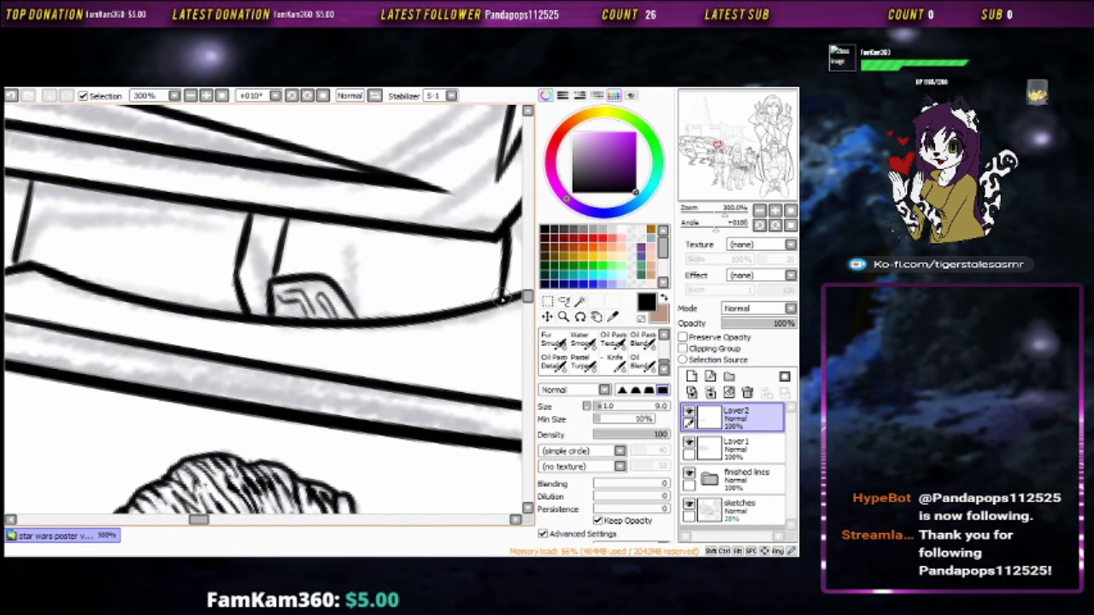
scroll(502, 297, "down", 2)
scroll(256, 299, "up", 2)
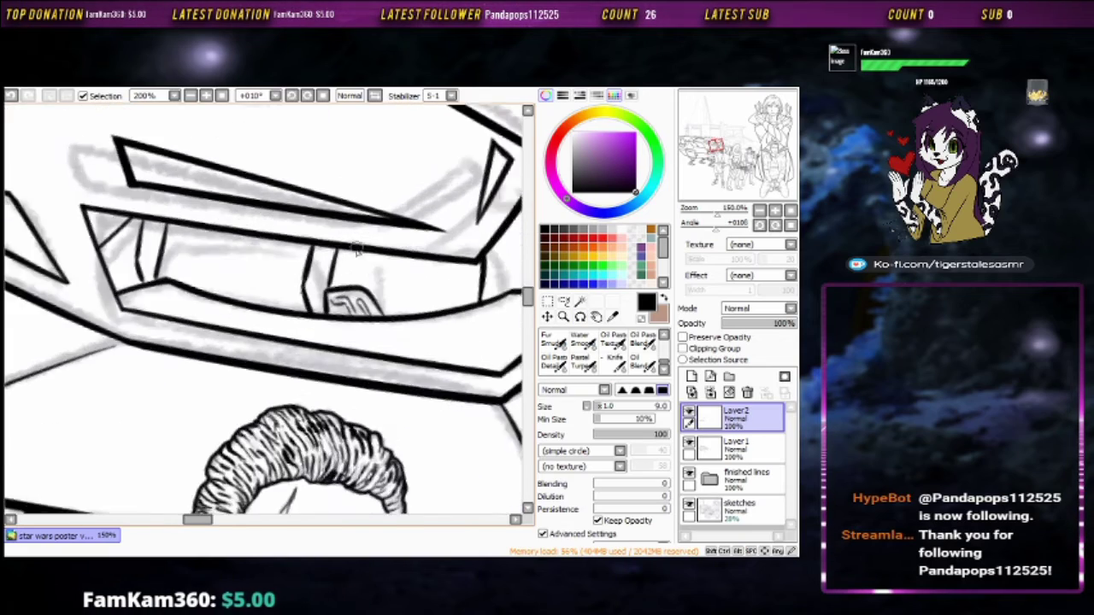
scroll(386, 335, "down", 2)
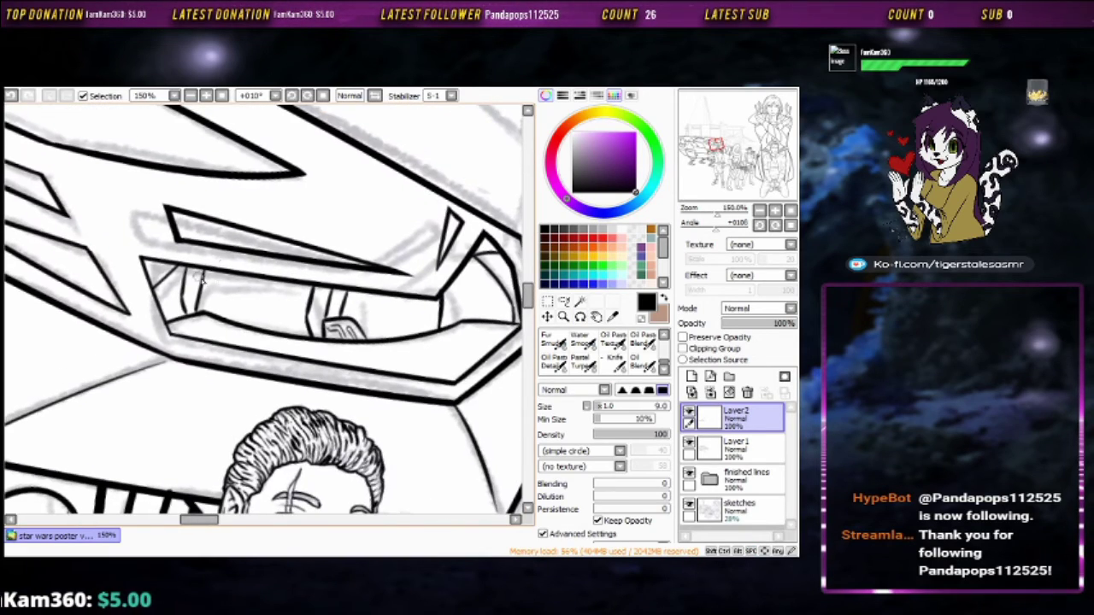
scroll(206, 280, "up", 1)
scroll(215, 281, "down", 5)
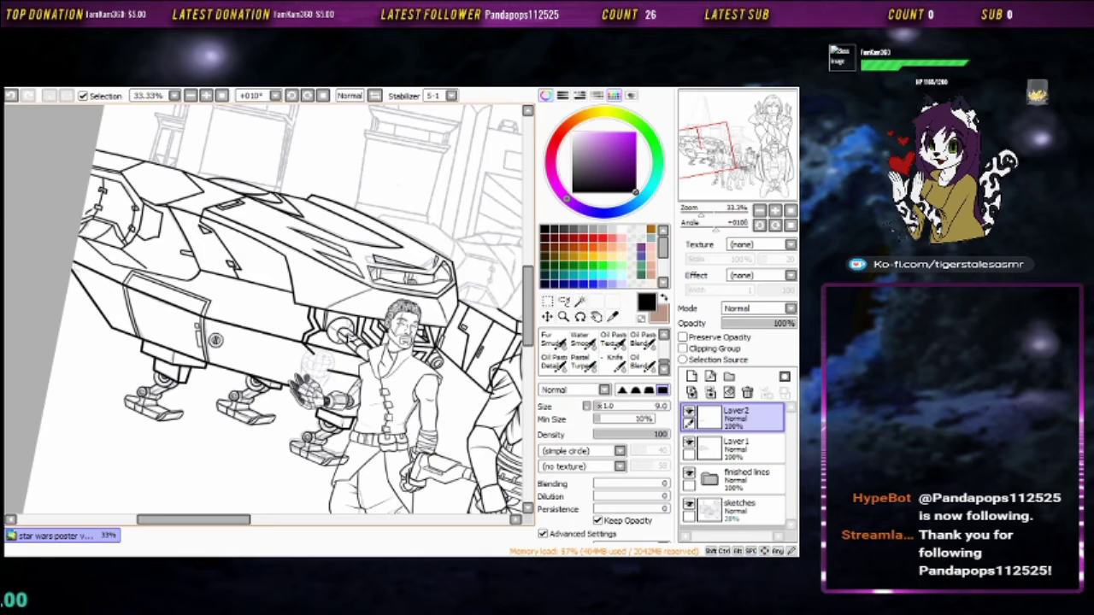
Ink the long curved top edge of the hull section rising behind the ship's front window
scroll(295, 266, "up", 5)
mouse_move(367, 262)
left_mouse_down()
mouse_move(295, 267)
mouse_move(410, 356)
left_mouse_up()
left_click_drag(500, 171, 128, 376)
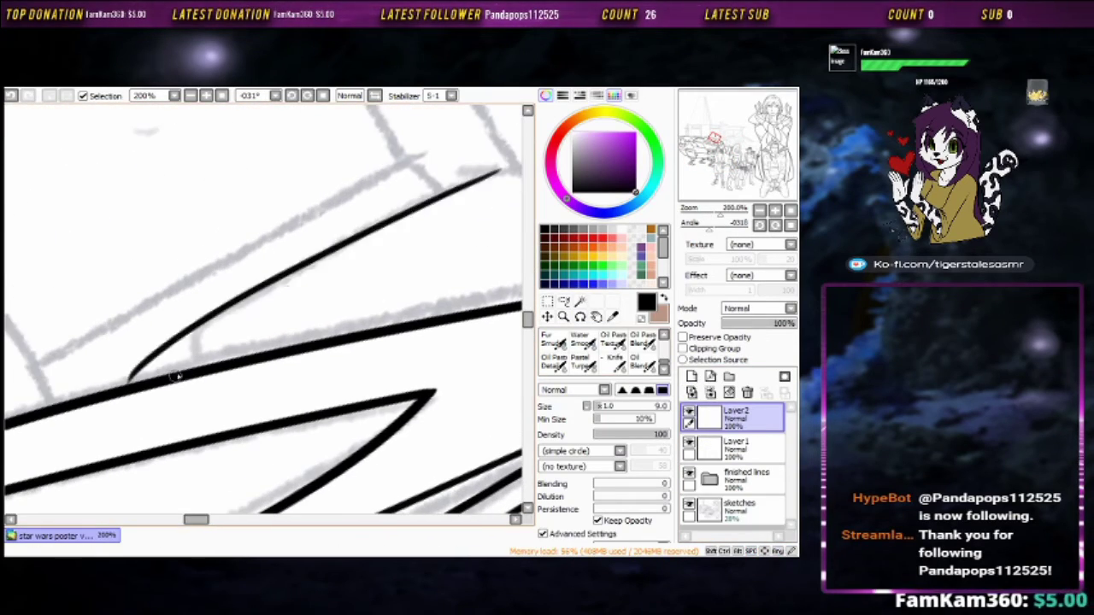
Ink two curved ribs on the faceted side pod and join them with straight edges to the hull seam
mouse_move(228, 406)
left_mouse_down()
mouse_move(402, 225)
mouse_move(273, 313)
mouse_move(430, 310)
mouse_move(410, 325)
mouse_move(347, 310)
mouse_move(345, 436)
mouse_move(271, 276)
left_mouse_up()
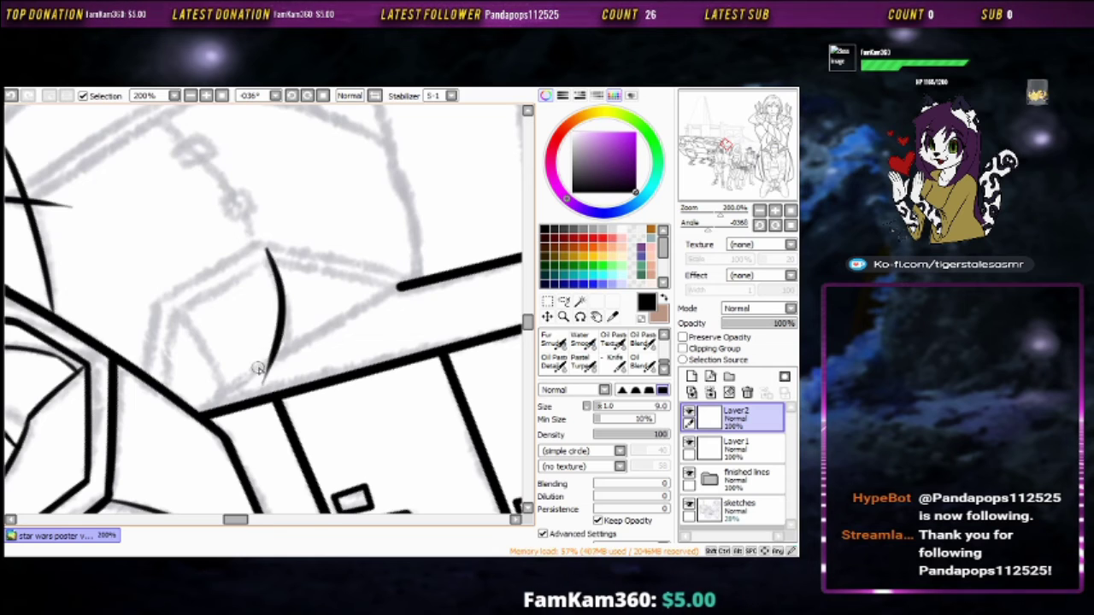
mouse_move(257, 368)
left_mouse_down()
mouse_move(226, 359)
mouse_move(282, 256)
left_mouse_up()
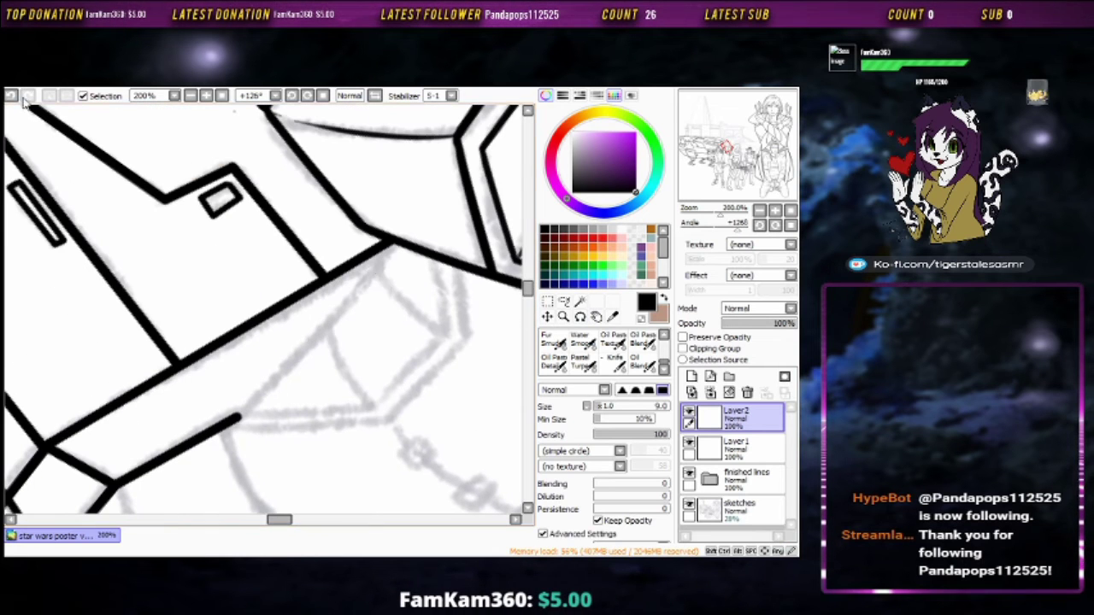
left_click_drag(372, 272, 504, 344)
left_click_drag(427, 442, 323, 317)
scroll(372, 267, "up", 1)
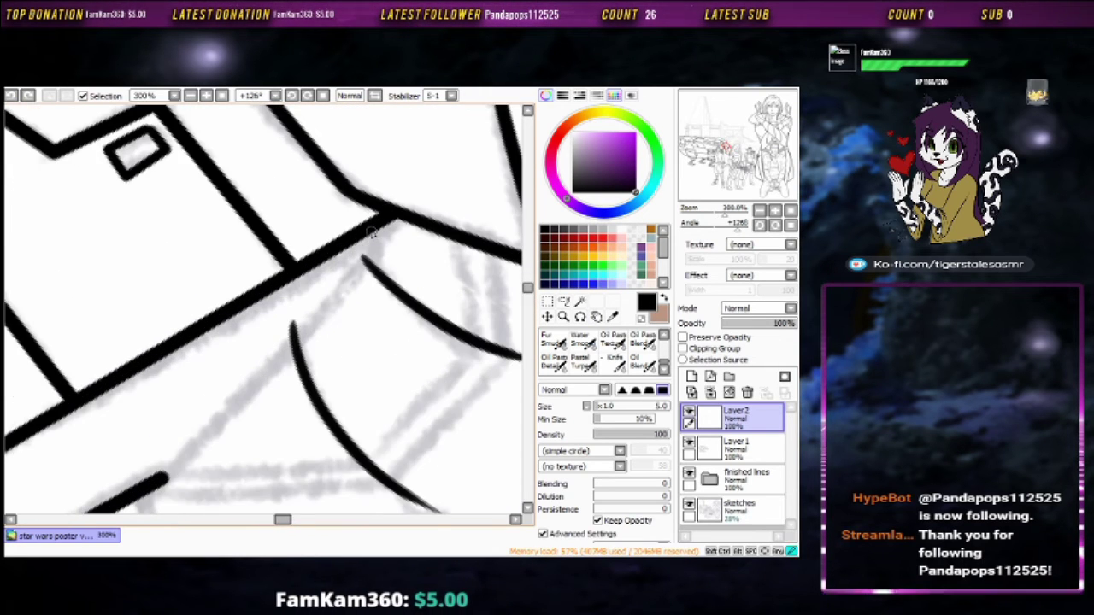
mouse_move(316, 360)
left_mouse_down()
mouse_move(379, 256)
mouse_move(338, 295)
mouse_move(330, 288)
mouse_move(319, 357)
left_mouse_up()
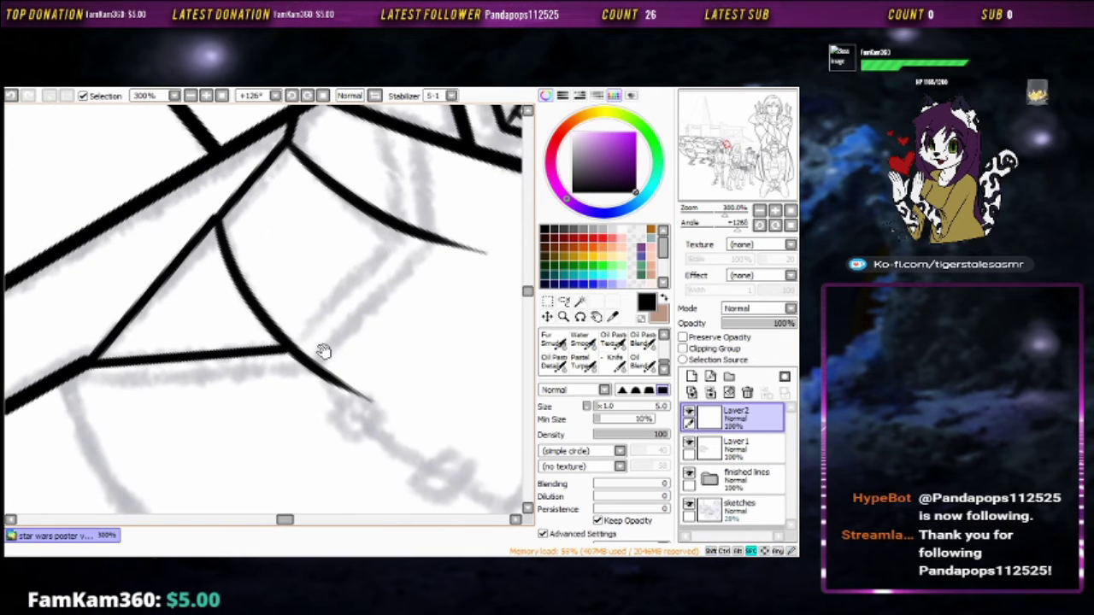
Ink the side pod's doubled outer edges, running parallel lines around its faceted rim
left_click_drag(398, 223, 395, 124)
left_click_drag(397, 280, 449, 244)
left_click_drag(479, 201, 213, 351)
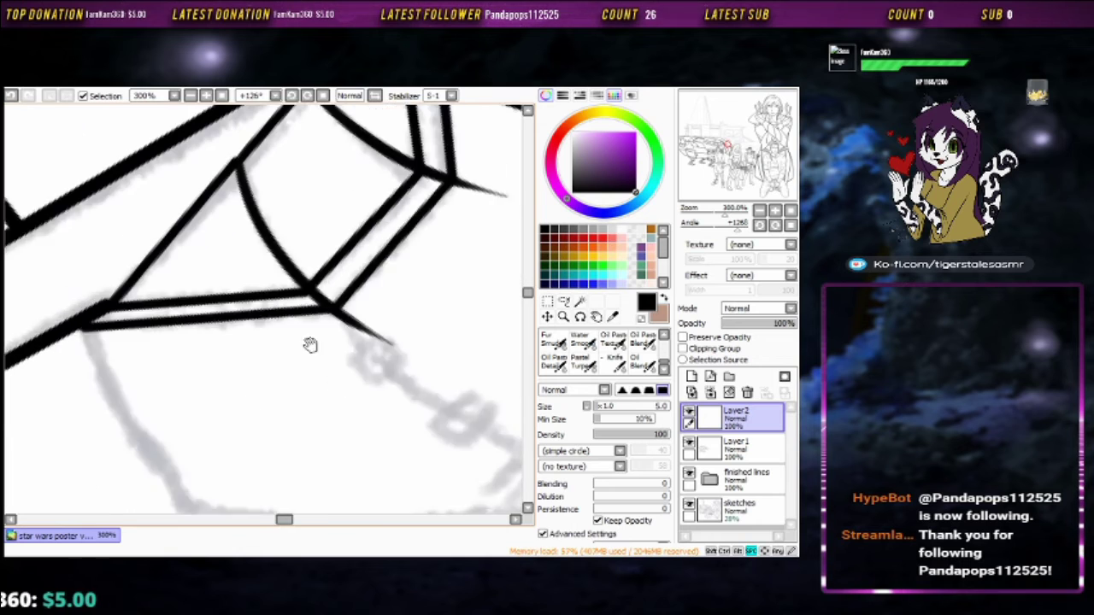
left_click_drag(310, 345, 380, 299)
Erase the stroke ends overshooting the side pod's corners and the neighbouring hull edge
key("e")
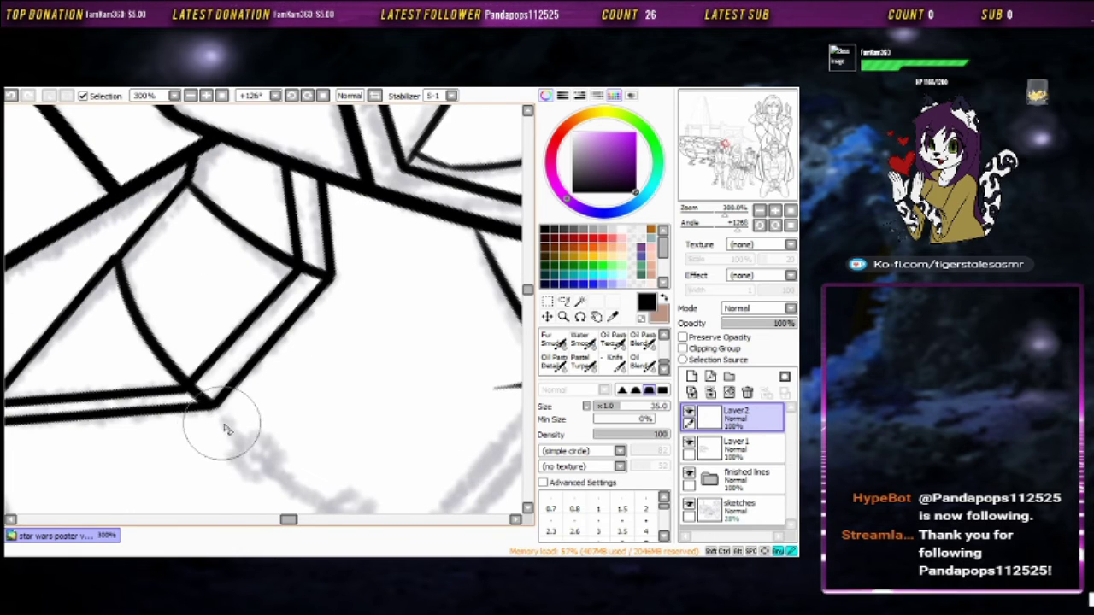
left_click_drag(227, 429, 51, 373)
left_click_drag(383, 355, 310, 348)
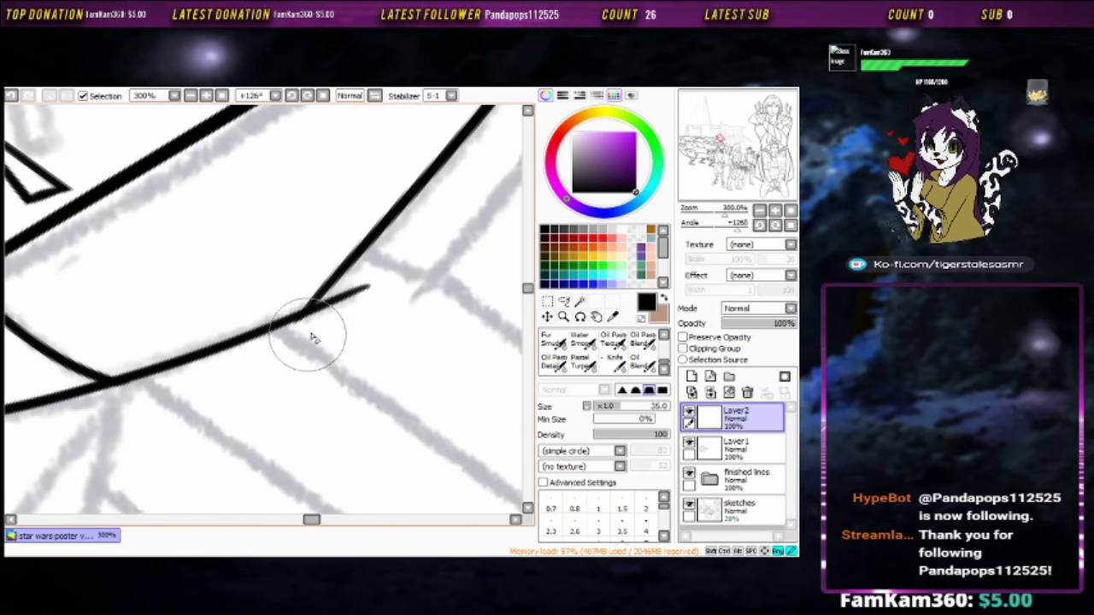
Ink the long angular outer outline of the rear hull section and connect it to the ribbed front part
scroll(346, 309, "down", 4)
left_click_drag(346, 310, 467, 258)
scroll(467, 258, "up", 2)
mouse_move(211, 339)
left_mouse_down()
mouse_move(463, 170)
mouse_move(306, 439)
left_mouse_up()
left_click_drag(390, 371, 296, 318)
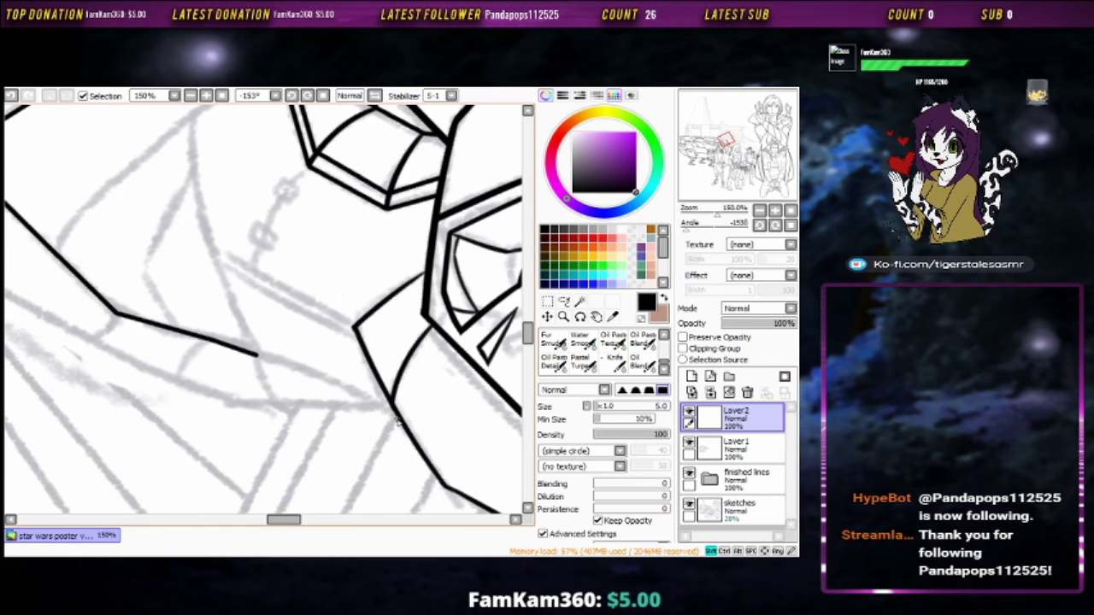
left_click_drag(255, 352, 405, 427)
Ink an angular panel with a double trim line inside the rear hull section, extending its edge to the outer outline
mouse_move(215, 265)
left_mouse_down()
mouse_move(360, 337)
mouse_move(275, 207)
left_mouse_up()
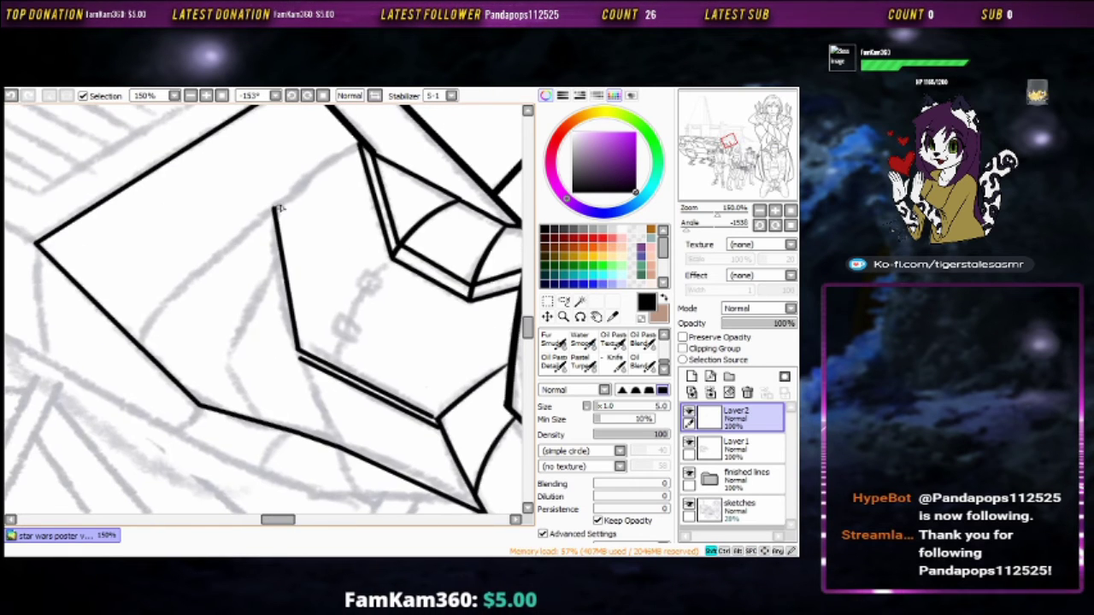
left_click_drag(361, 139, 274, 208)
left_click_drag(215, 301, 333, 190)
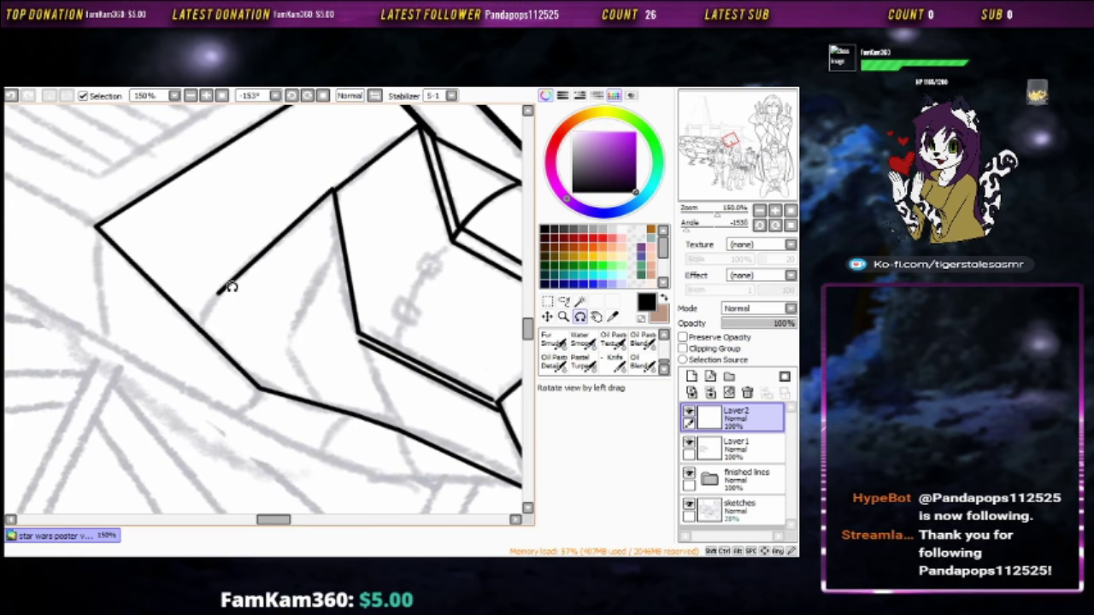
key("ctrl+z")
left_click_drag(318, 395, 274, 295)
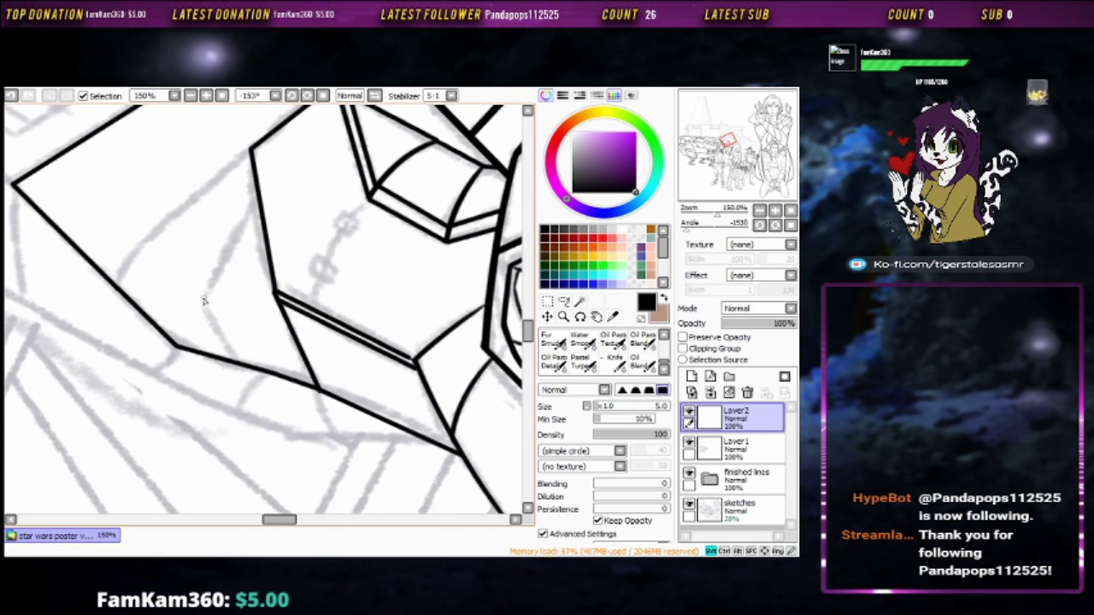
Ink a thin bent line from the side pod across the inner panel to the double trim line
left_click_drag(365, 208, 308, 246)
key("ctrl+z")
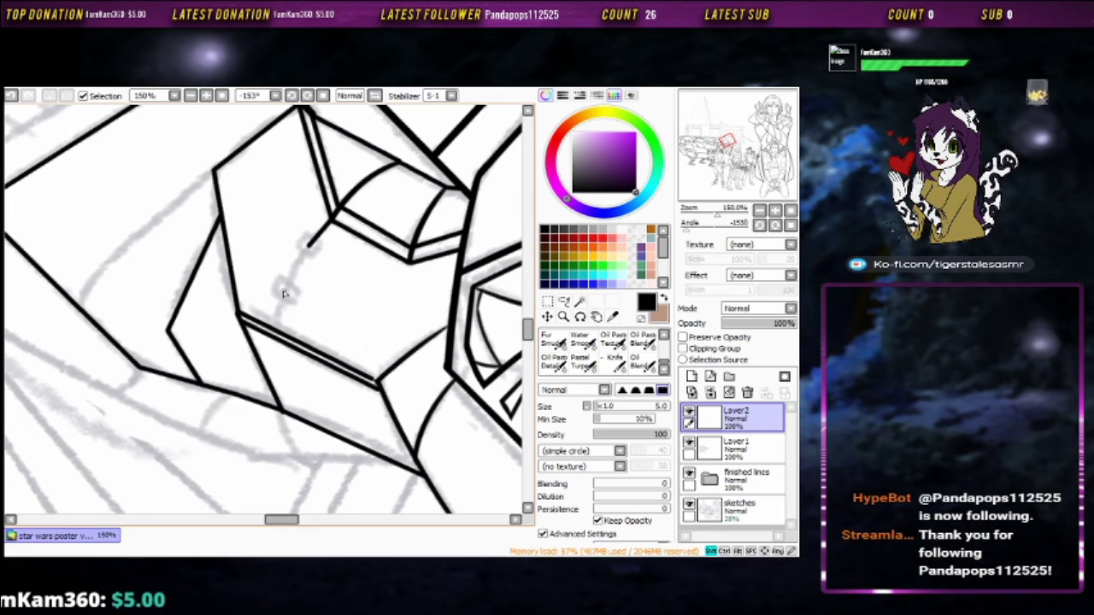
left_click_drag(282, 291, 276, 335)
left_click_drag(165, 366, 182, 278)
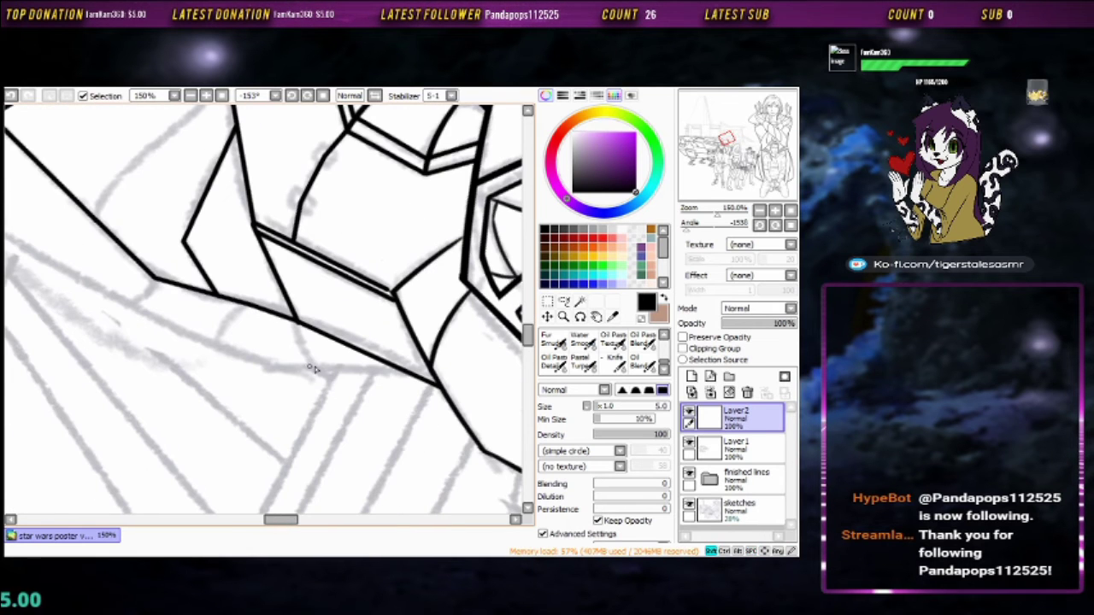
Ink the straight edges of the large hull block around the bald character's head
mouse_move(199, 341)
left_mouse_down()
mouse_move(285, 354)
mouse_move(303, 369)
left_mouse_up()
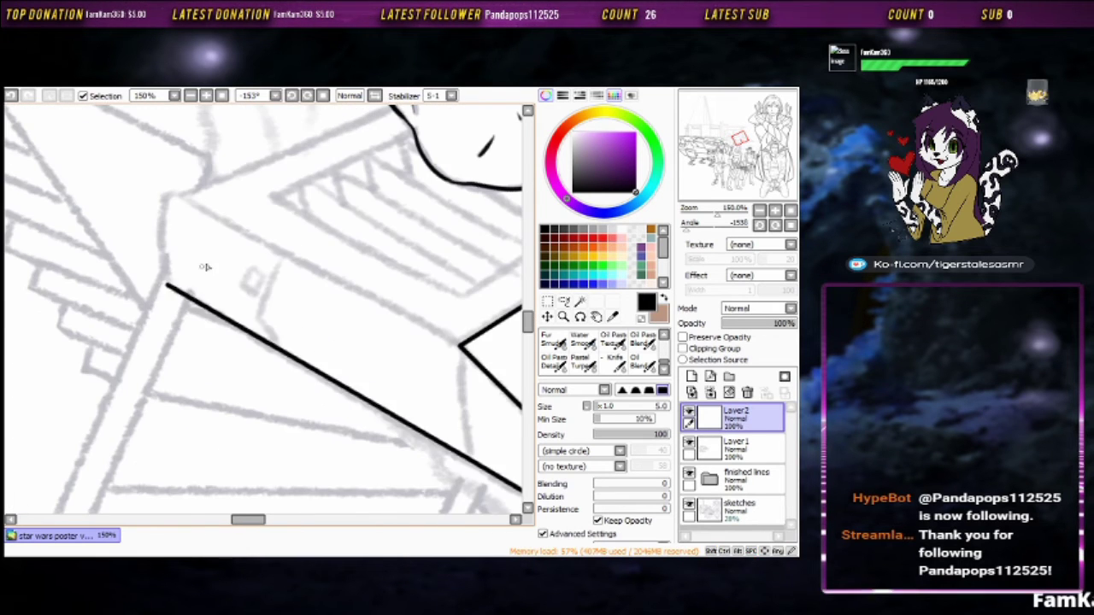
left_click_drag(205, 267, 403, 395)
left_click_drag(350, 160, 311, 194)
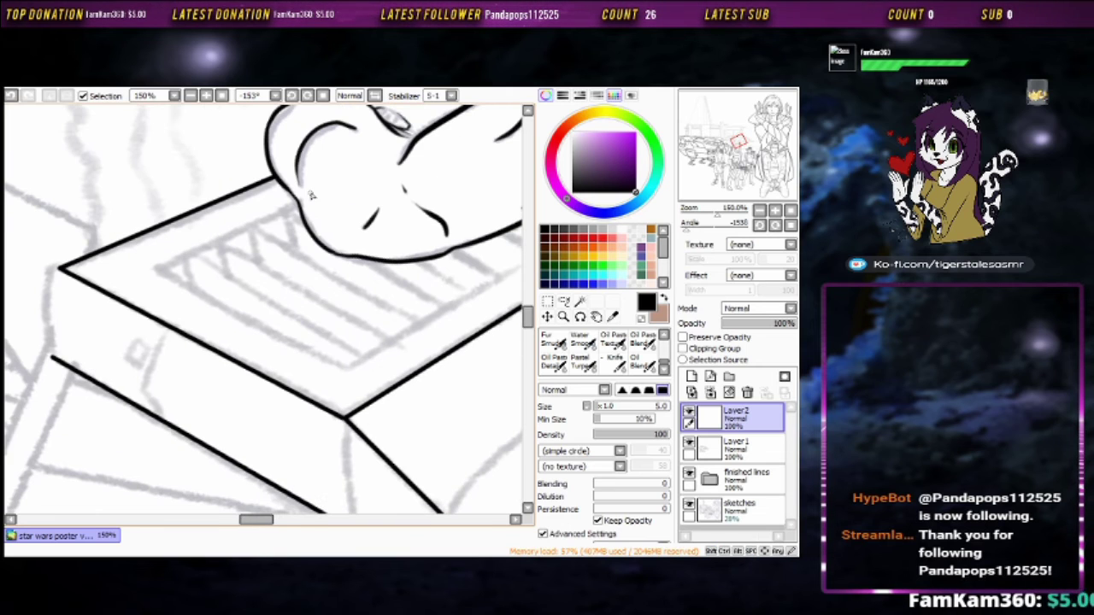
Ink the vent frame inside the hull block and its slats nearest the bald character's head
left_click(347, 370, "shift")
scroll(441, 262, "right", 3)
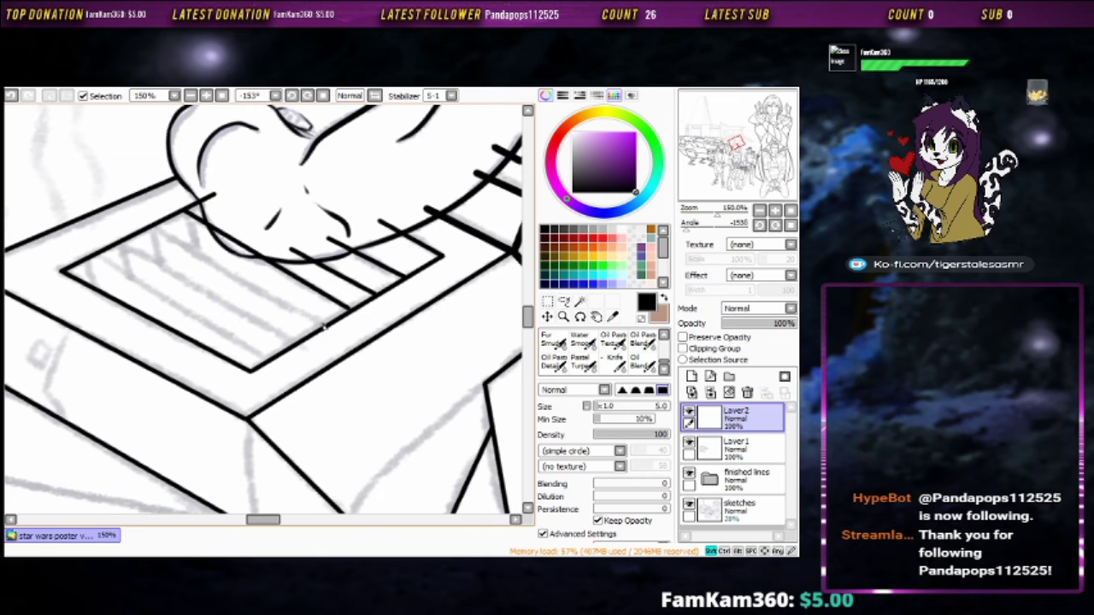
scroll(324, 326, "up", 2)
mouse_move(324, 326)
left_mouse_down()
mouse_move(283, 421)
mouse_move(114, 398)
left_mouse_up()
left_click_drag(487, 298, 112, 395)
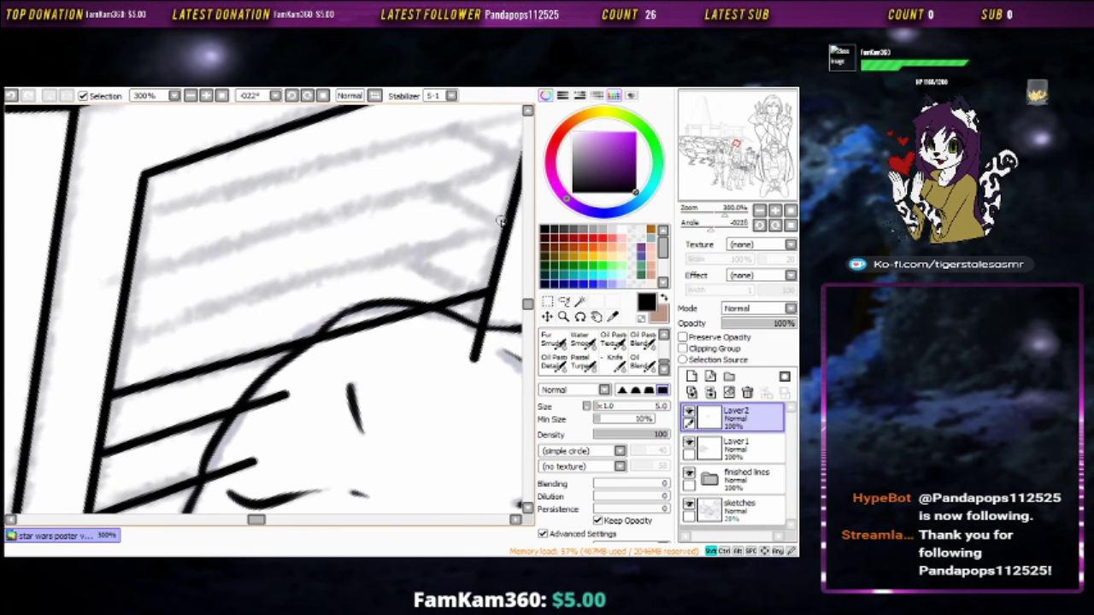
Ink the remaining parallel vent slats and short diagonal lines at their ends along the frame
left_click_drag(502, 221, 127, 326)
left_click_drag(175, 265, 122, 300)
left_click_drag(465, 195, 85, 301)
mouse_move(89, 256)
left_mouse_down()
mouse_move(81, 304)
mouse_move(477, 190)
mouse_move(86, 302)
left_mouse_up()
key("ctrl+z")
left_click_drag(462, 243, 394, 214)
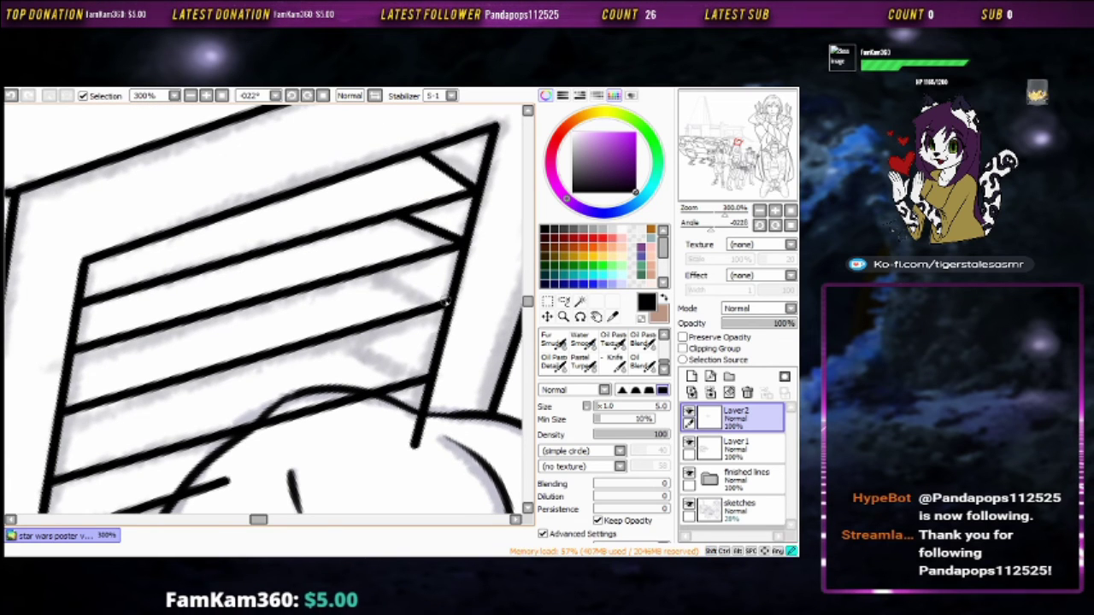
mouse_move(332, 336)
left_mouse_down()
mouse_move(359, 229)
mouse_move(460, 269)
mouse_move(430, 207)
left_mouse_up()
Erase the vent and hull lines overlapping the bald character's head and robe on Layer2 and Layer1
key("e")
mouse_move(370, 242)
left_mouse_down()
mouse_move(335, 245)
mouse_move(346, 236)
mouse_move(370, 240)
mouse_move(273, 264)
mouse_move(203, 345)
left_mouse_up()
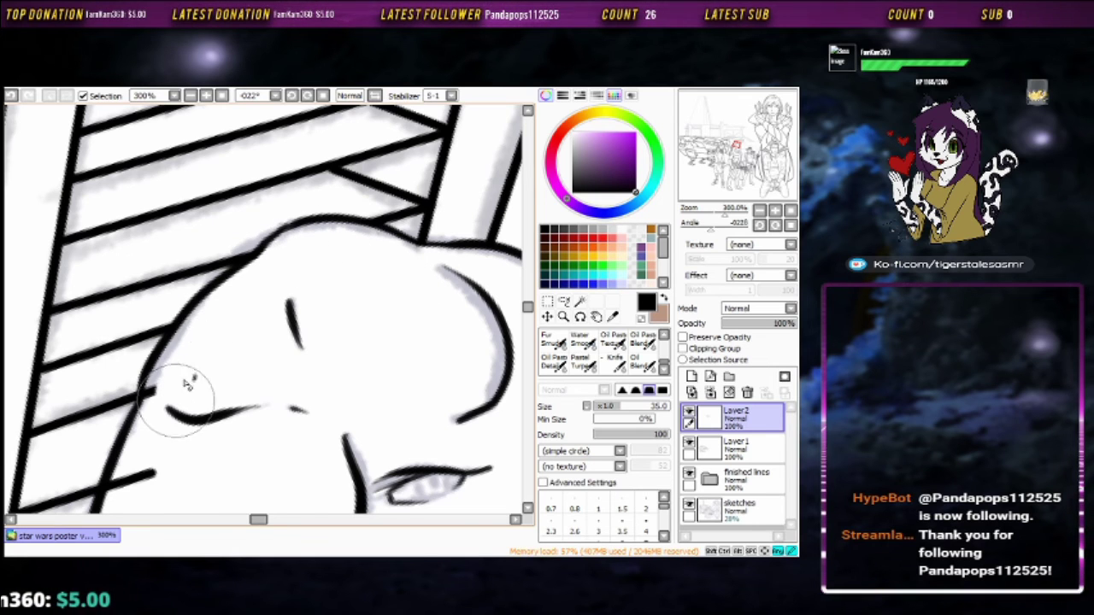
left_click_drag(162, 387, 369, 233)
key("ctrl+z")
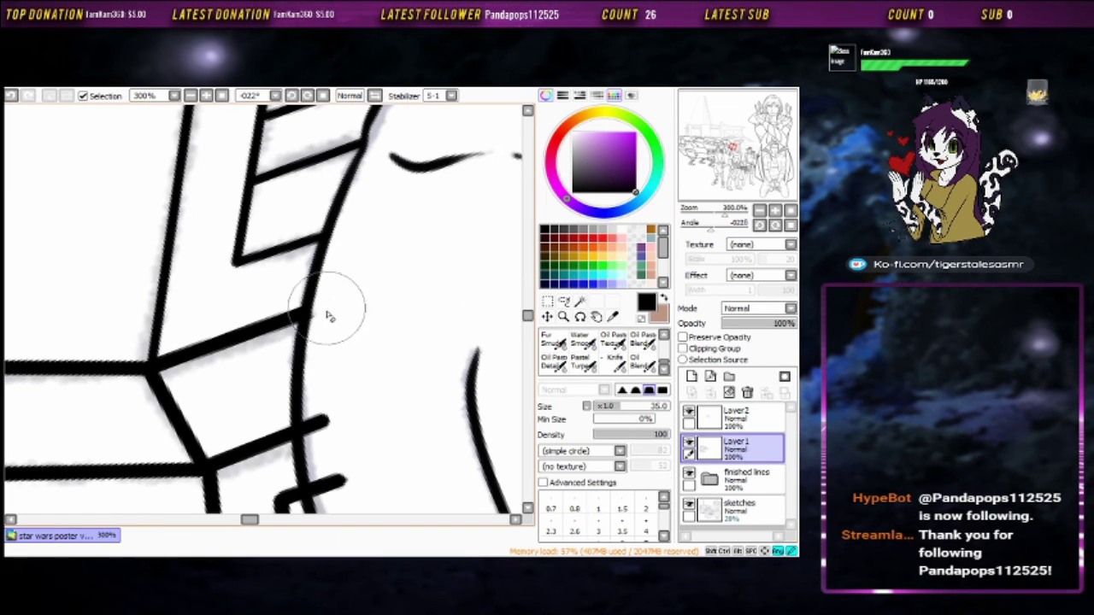
left_click_drag(325, 490, 359, 286)
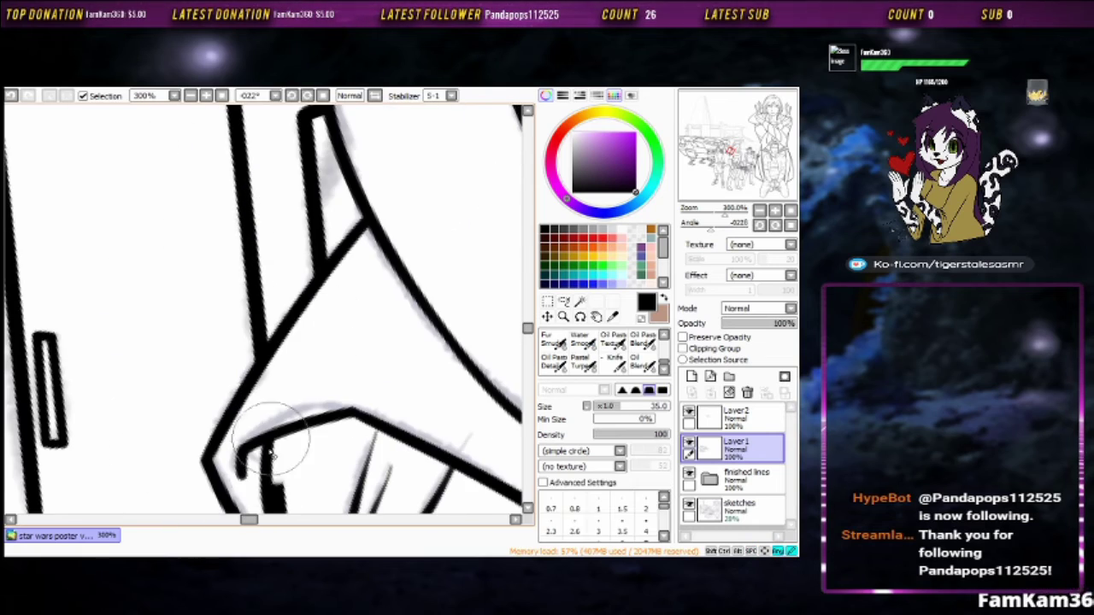
left_click_drag(271, 457, 272, 293)
Ink two small rectangular fittings over the thin bent line on the rear hull panel
scroll(362, 430, "down", 5)
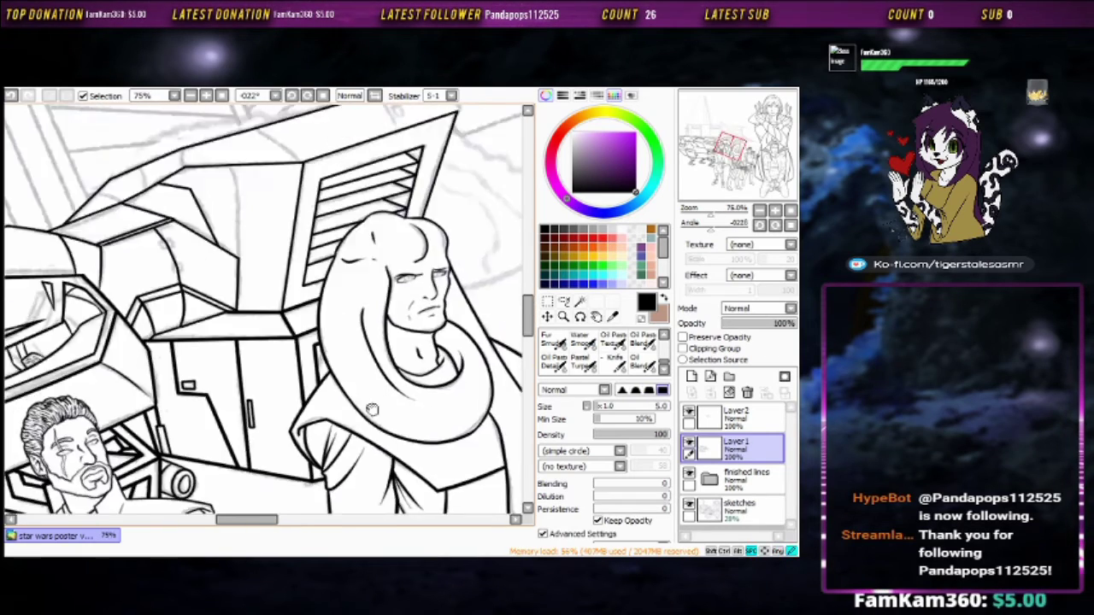
scroll(381, 231, "up", 5)
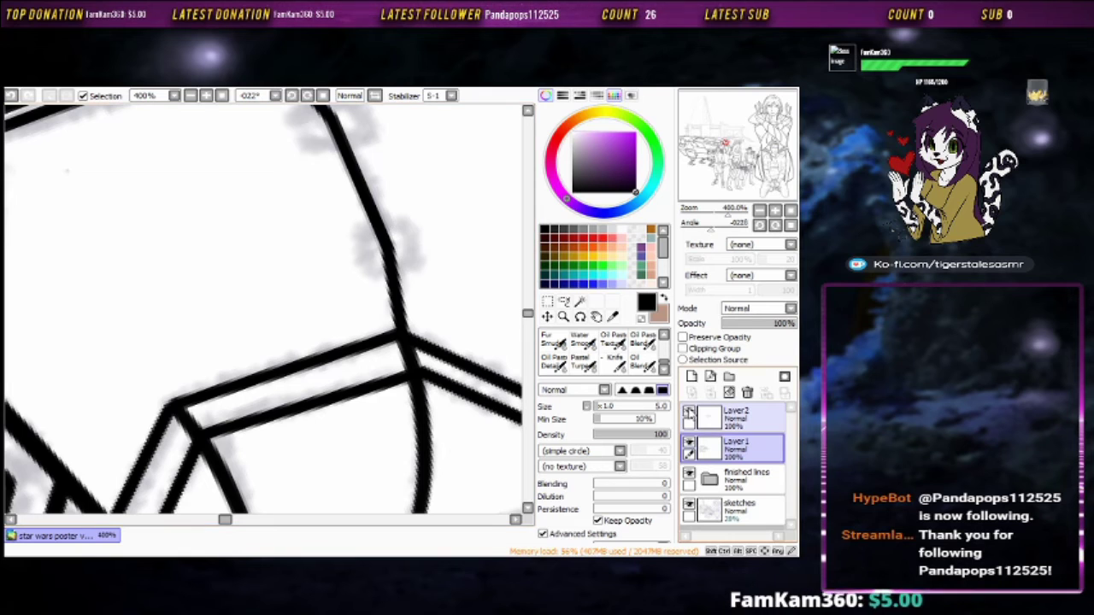
mouse_move(411, 220)
left_mouse_down()
mouse_move(359, 275)
mouse_move(416, 380)
left_mouse_up()
left_click_drag(337, 229, 368, 274)
left_click_drag(393, 205, 382, 167)
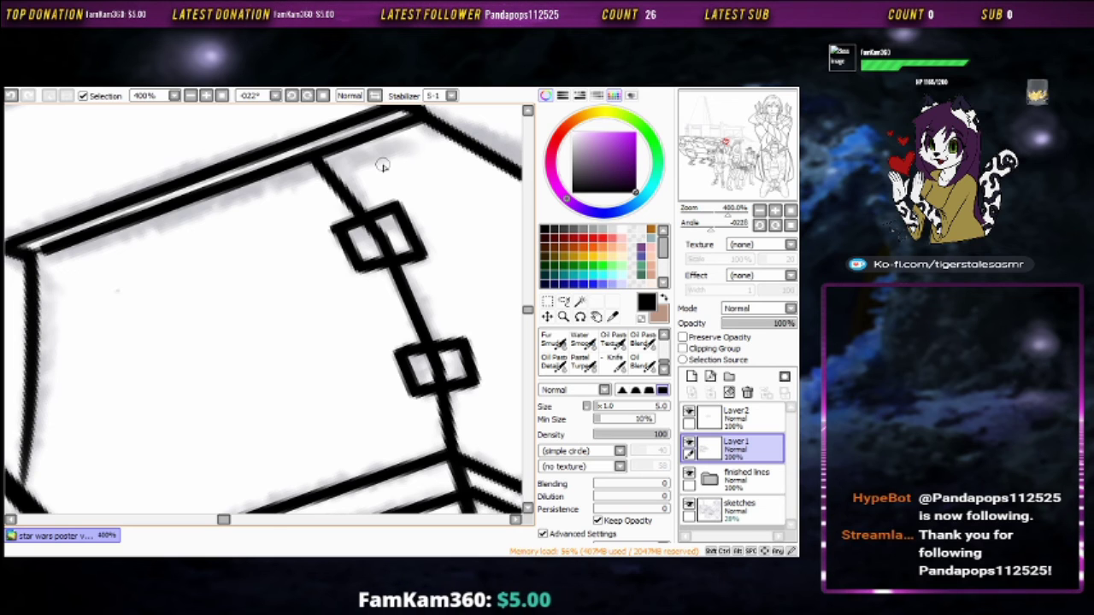
Clear the bent line from inside the two small rectangular fittings, working across Layer1 and Layer2
left_click(735, 416)
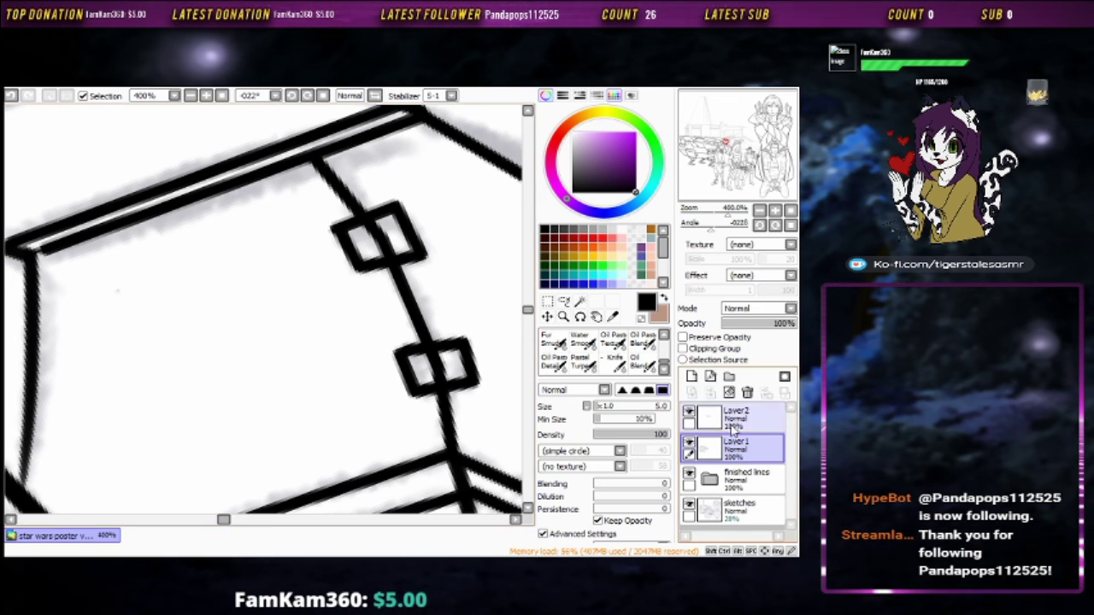
scroll(463, 361, "down", 4)
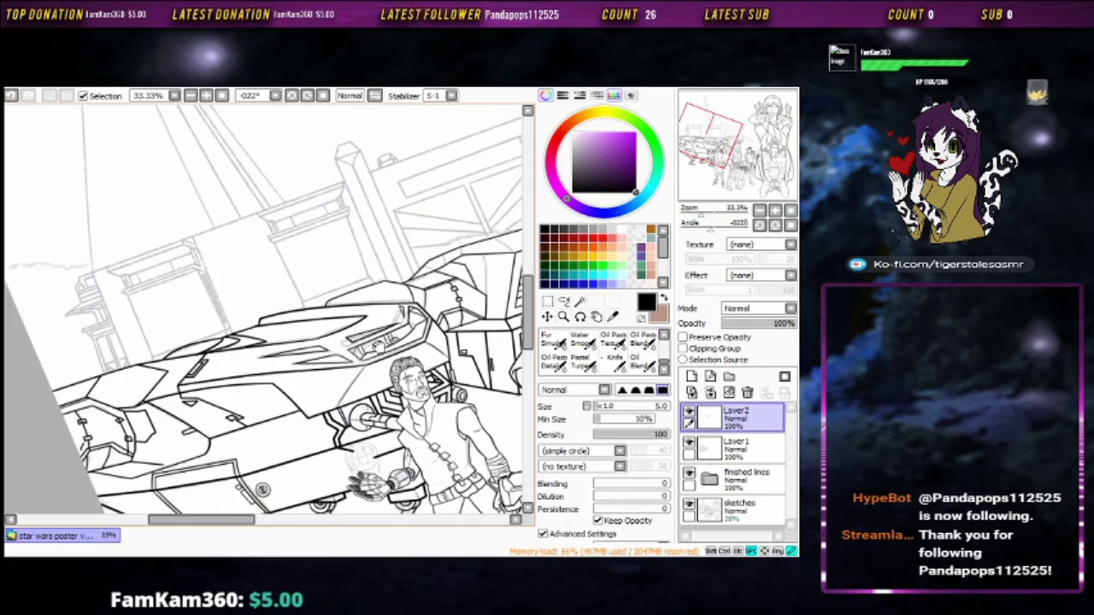
scroll(423, 329, "up", 5)
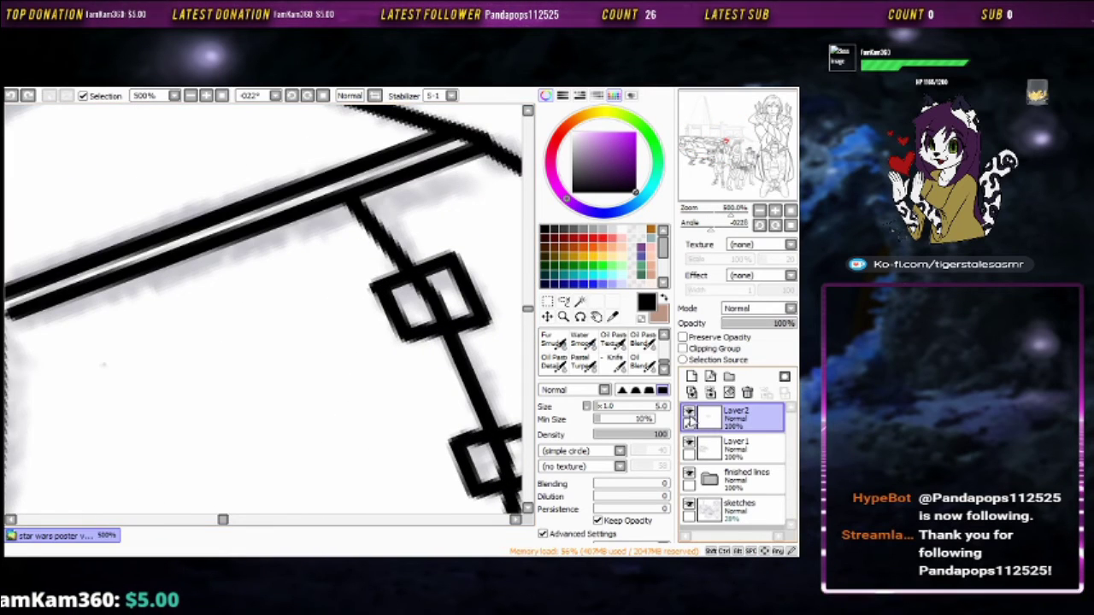
left_click(735, 446)
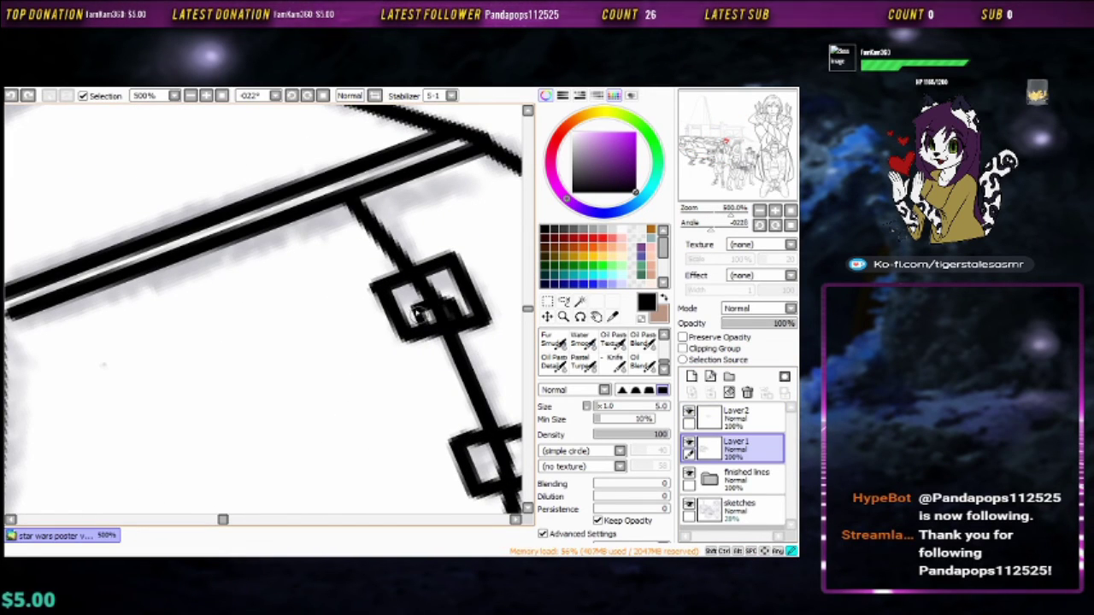
key("e")
key("n")
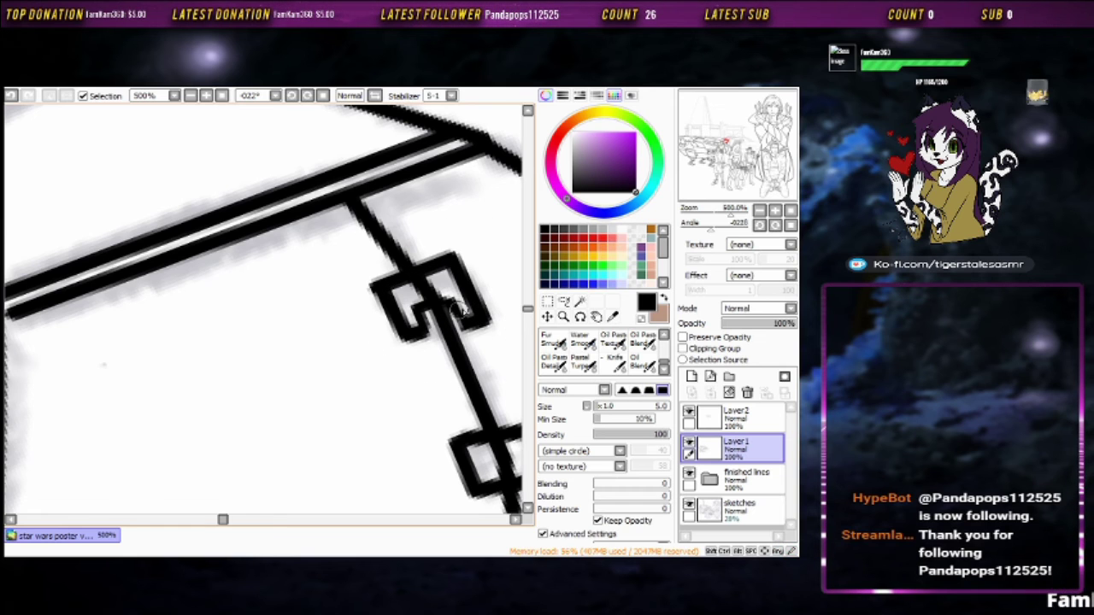
left_click(735, 417)
key("e")
scroll(411, 359, "down", 3)
key("n")
Add a new layer and ink short curved seams across the narrow strip along the rear hull's edge
key("ctrl+shift+n")
scroll(411, 359, "down", 2)
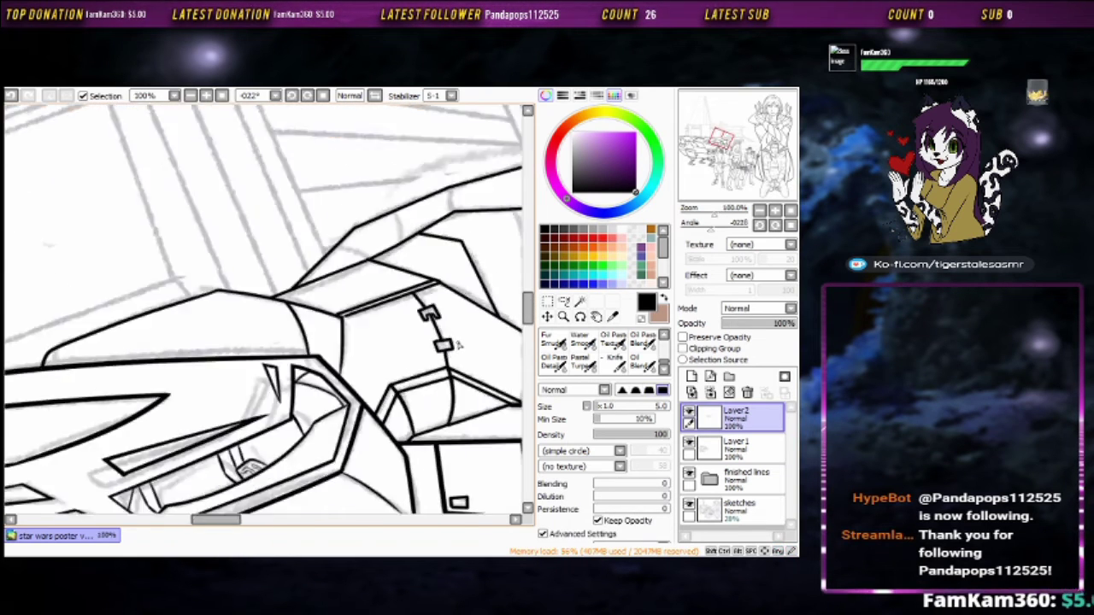
left_click_drag(411, 359, 385, 376)
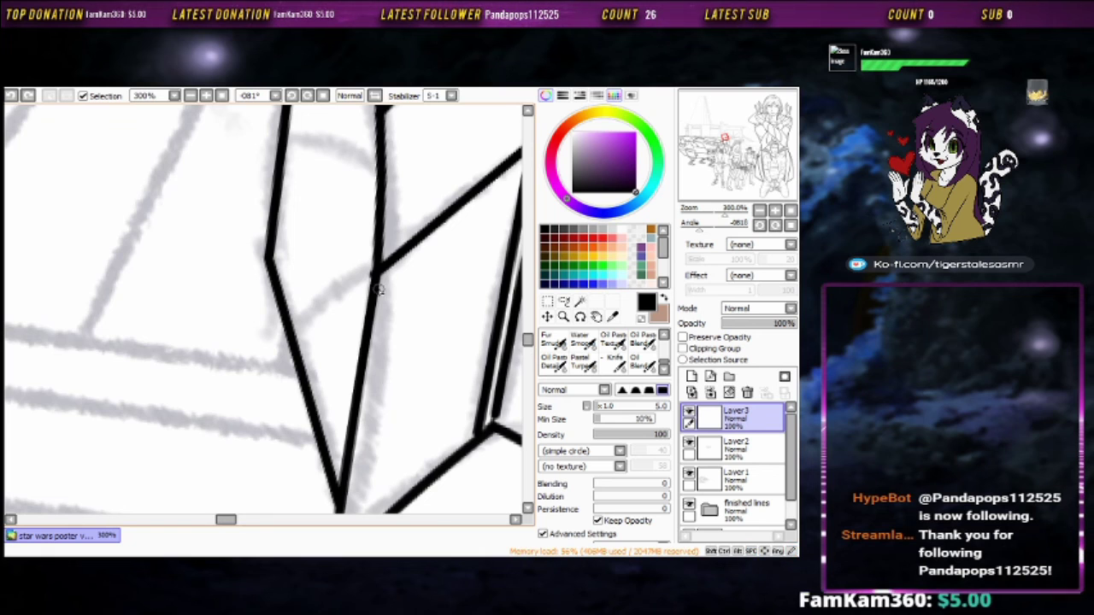
key("ctrl+z")
mouse_move(379, 257)
left_mouse_down()
mouse_move(281, 318)
mouse_move(384, 227)
mouse_move(359, 241)
left_mouse_up()
left_click_drag(351, 242, 296, 295)
left_click_drag(293, 362, 256, 359)
left_click_drag(244, 364, 307, 323)
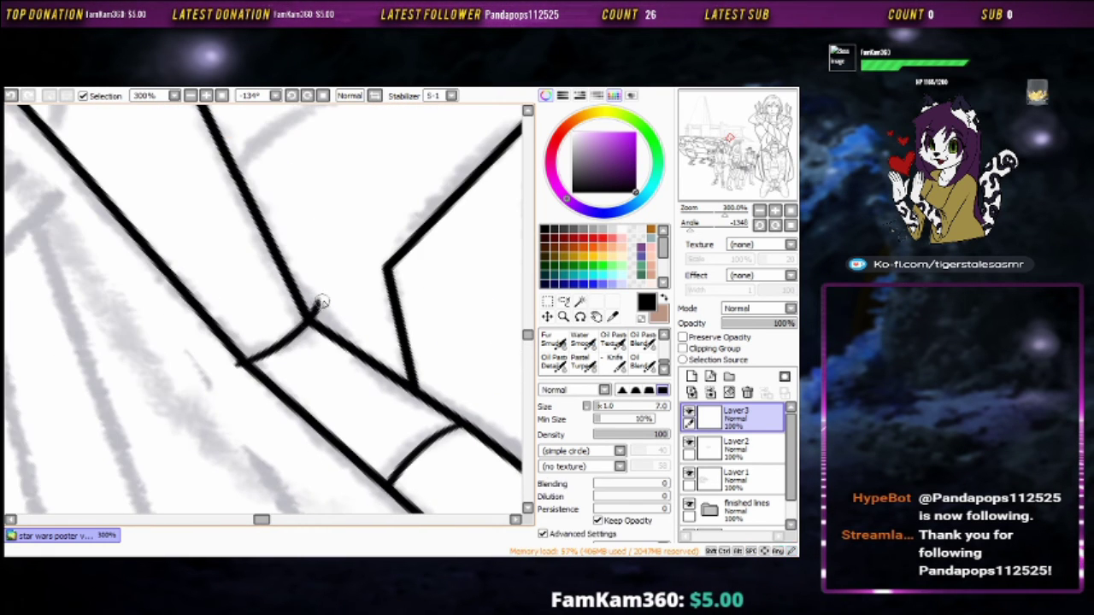
Ink a longer curved seam across the hull strip up to the block's corner, replacing the overshooting stroke
mouse_move(231, 368)
left_mouse_down()
mouse_move(403, 247)
mouse_move(434, 151)
left_mouse_up()
left_click_drag(434, 151, 179, 385)
key("ctrl+z")
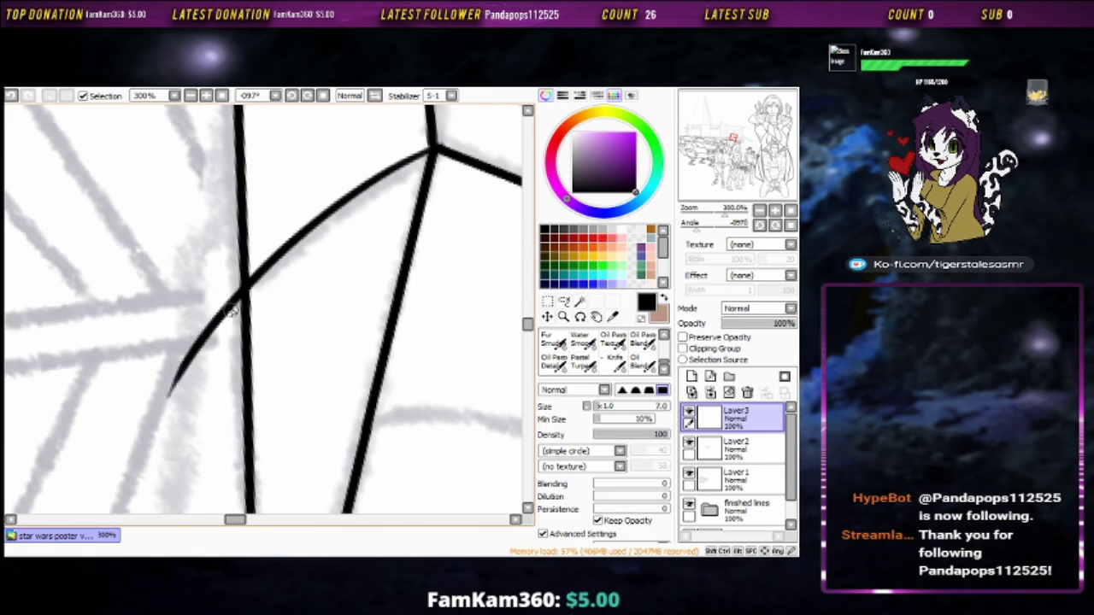
key("ctrl+z")
left_click_drag(247, 286, 451, 143)
scroll(450, 143, "down", 1)
key("b")
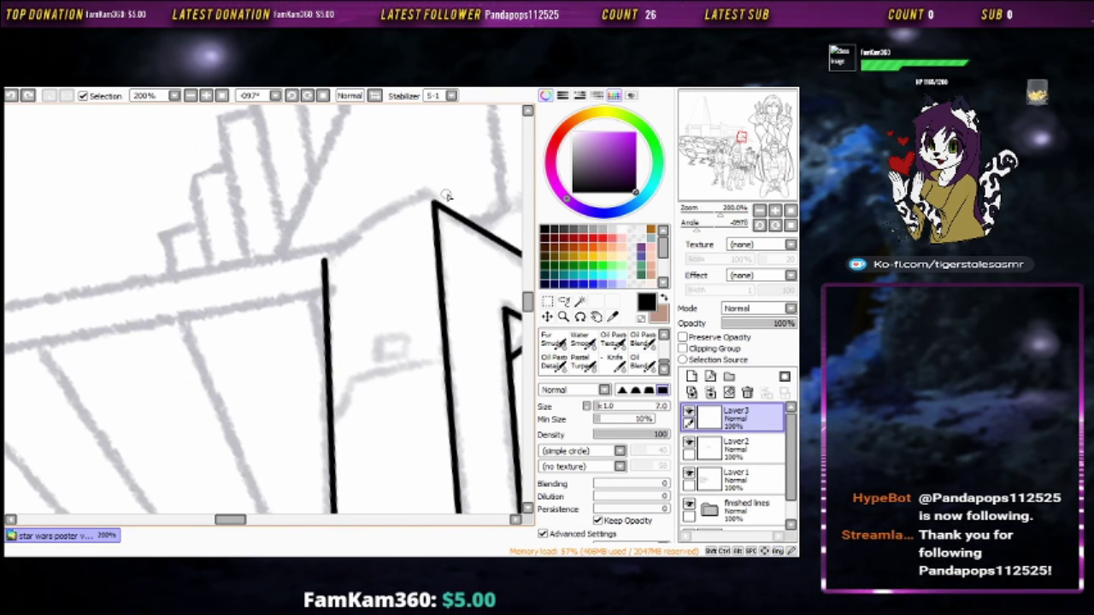
Ink the short curved top edge joining the two long parallel lines of the ship's rear block, trimming its overshoot
left_click_drag(462, 195, 250, 350)
scroll(253, 373, "up", 2)
key("e")
left_click_drag(191, 318, 59, 513)
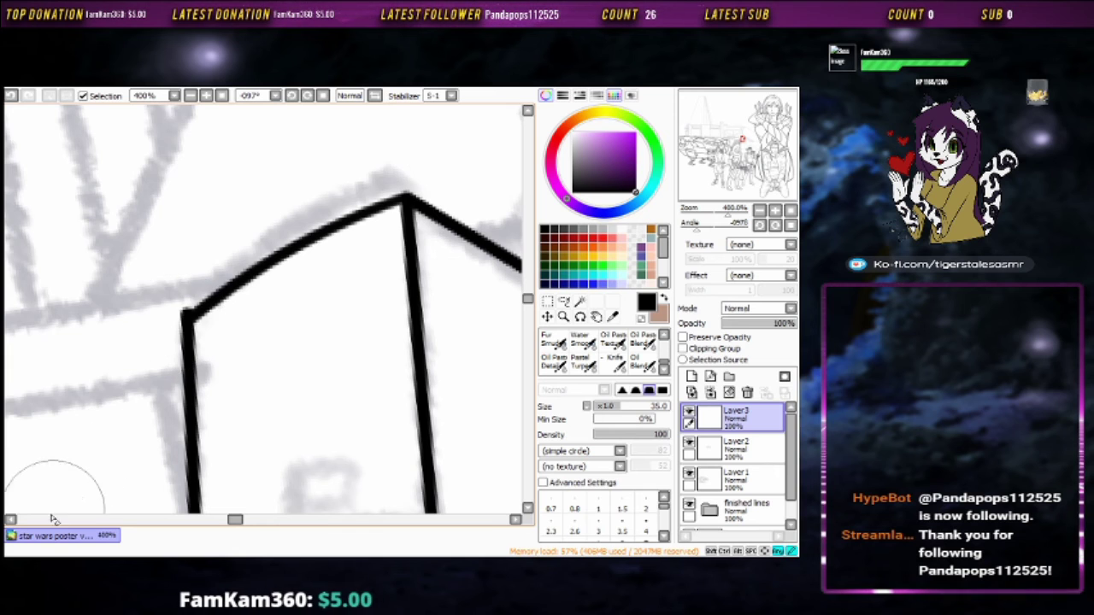
Ink a bent seam across the panel between the two parallel lines on Layer3 and erase its overshooting ends
key("b")
scroll(176, 297, "down", 2)
scroll(334, 268, "up", 2)
left_click(735, 417)
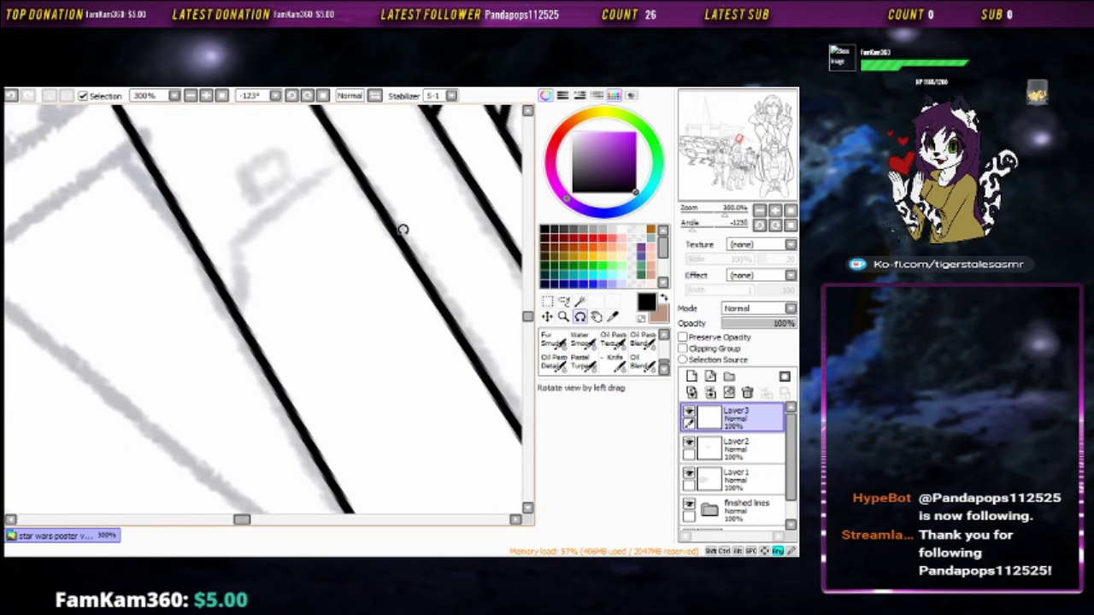
left_click_drag(425, 182, 271, 235)
key("e")
left_click_drag(208, 246, 212, 305)
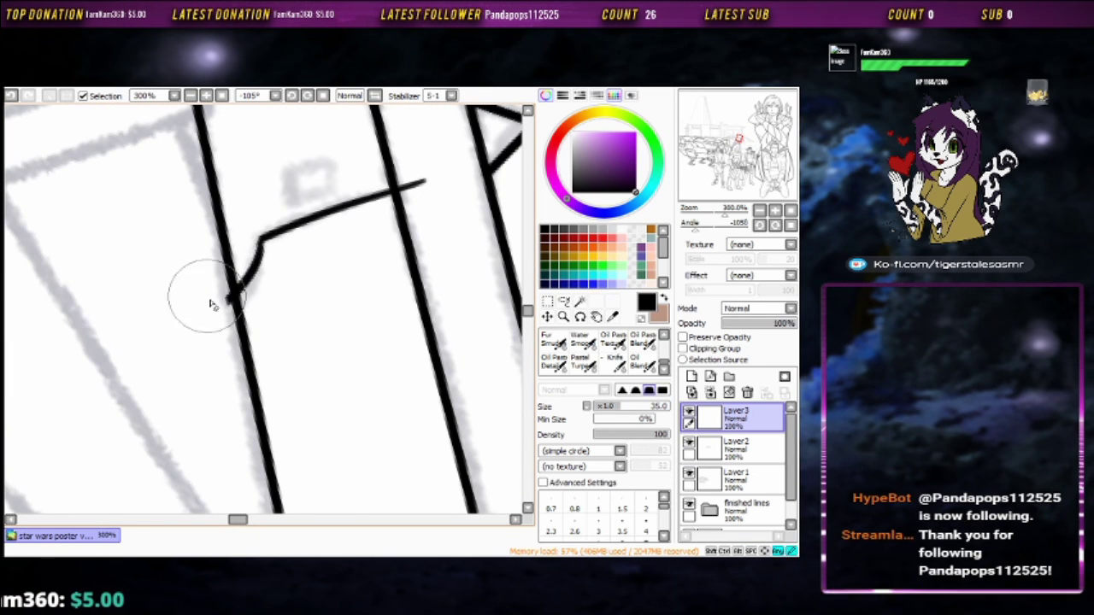
Ink the small sketched rectangular fitting just above the bent seam
key("b")
mouse_move(285, 175)
left_mouse_down()
mouse_move(299, 200)
mouse_move(293, 187)
left_mouse_up()
key("e")
key("b")
scroll(477, 286, "down", 7)
scroll(477, 287, "up", 5)
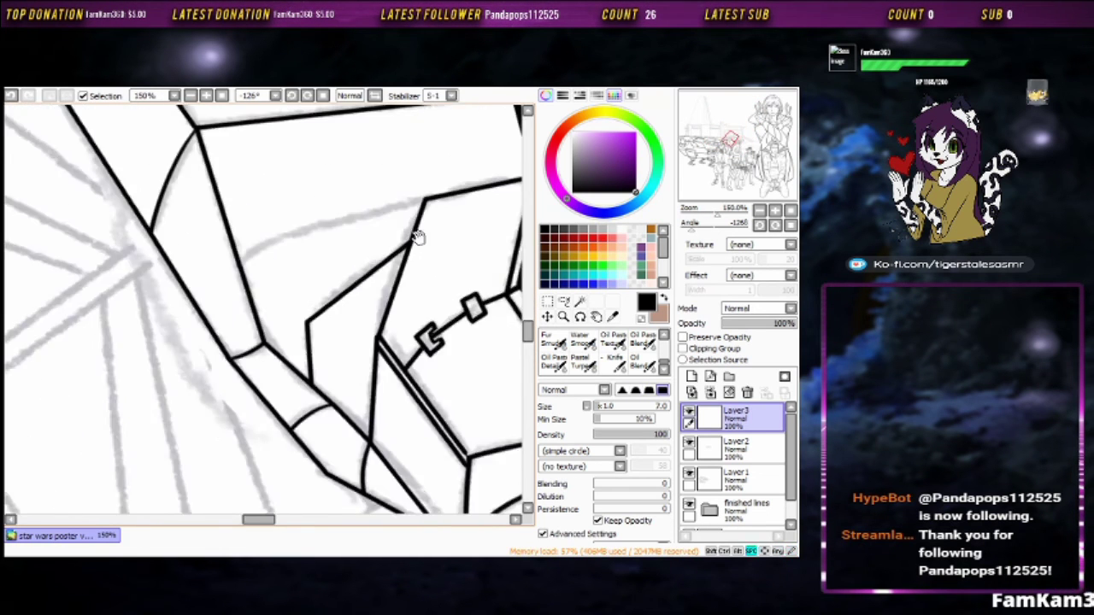
scroll(227, 336, "down", 5)
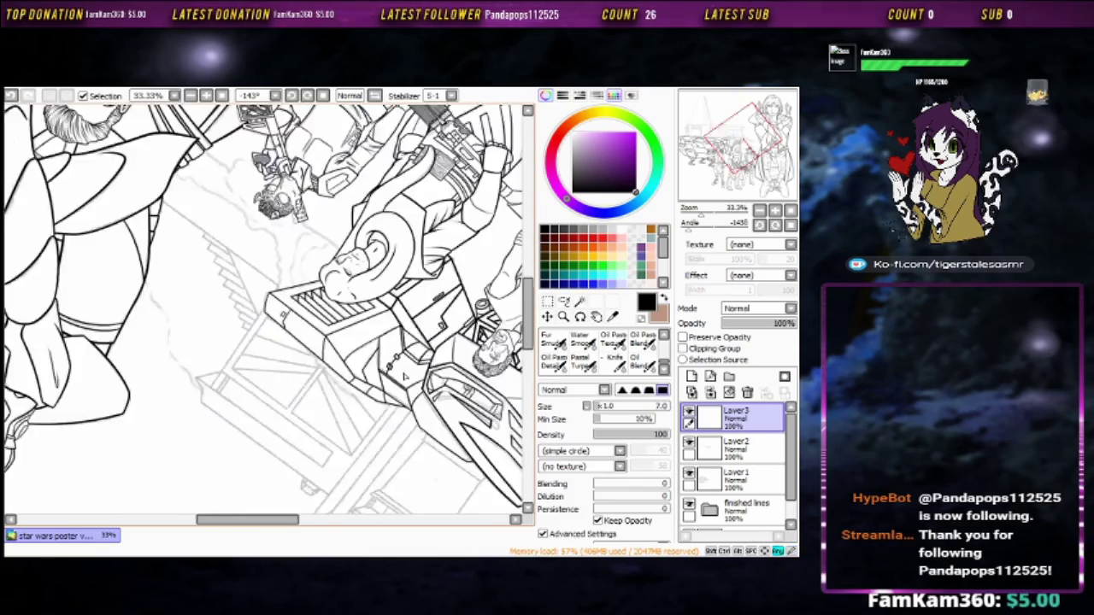
Combine Layer3, Layer2 and Layer1 down into the lines layer of the finished lines folder, removing the emptied layers
mouse_move(706, 154)
left_mouse_down()
mouse_move(733, 159)
mouse_move(709, 156)
left_mouse_up()
key("Delete")
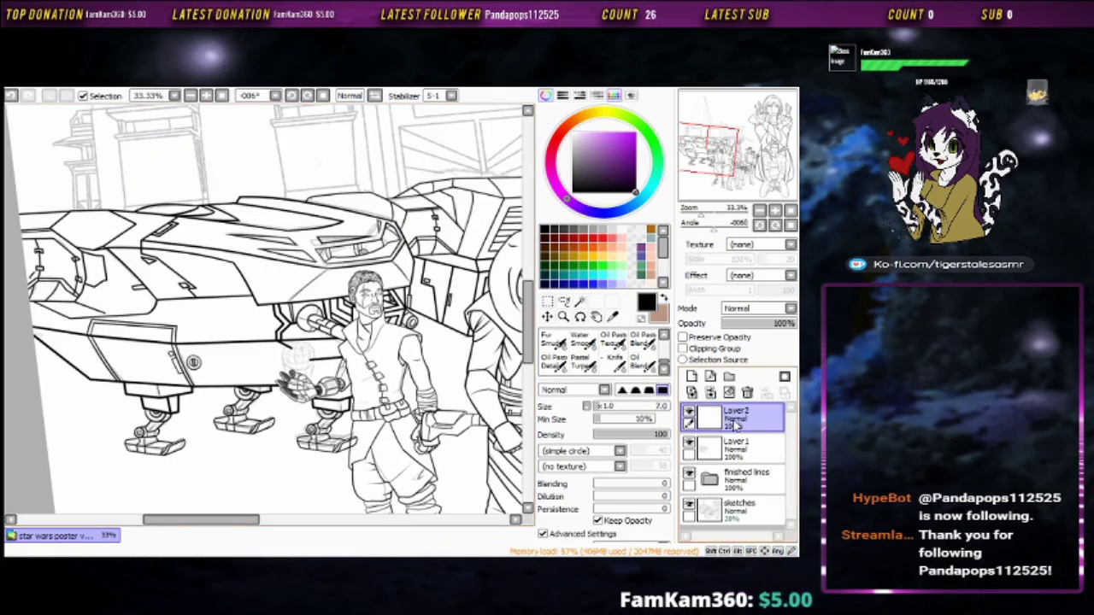
key("Delete")
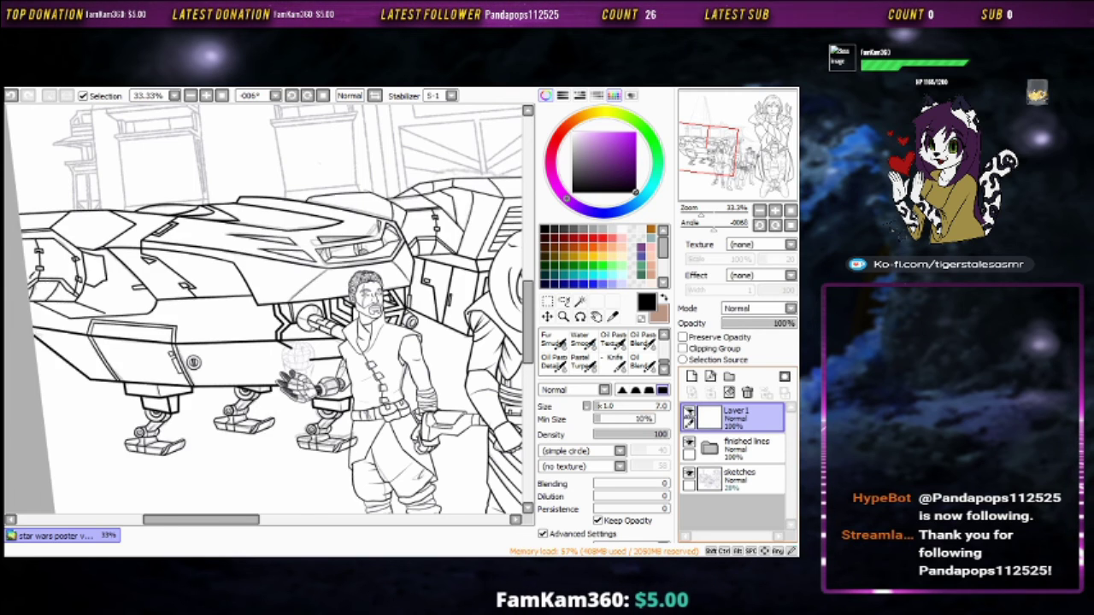
left_click(689, 416)
left_click_drag(736, 422, 754, 438)
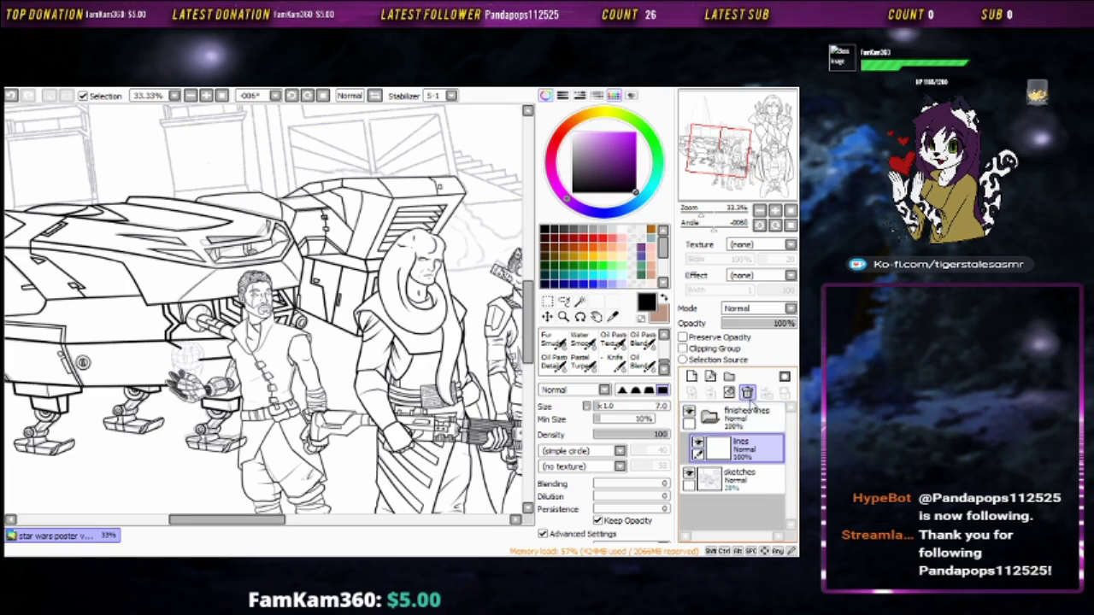
On a new layer, finish the landing-gear foot's edges up to the foreground character's leg, and combine it into the lines layer
left_click(691, 377)
scroll(420, 379, "up", 5)
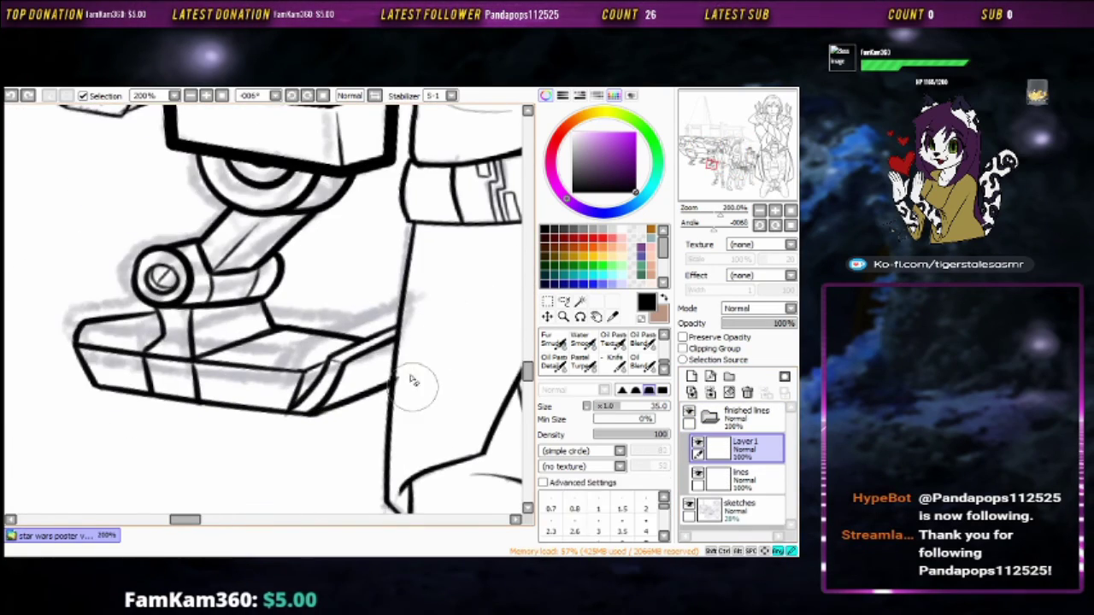
scroll(391, 345, "down", 5)
left_click_drag(392, 345, 436, 445)
left_click(747, 392)
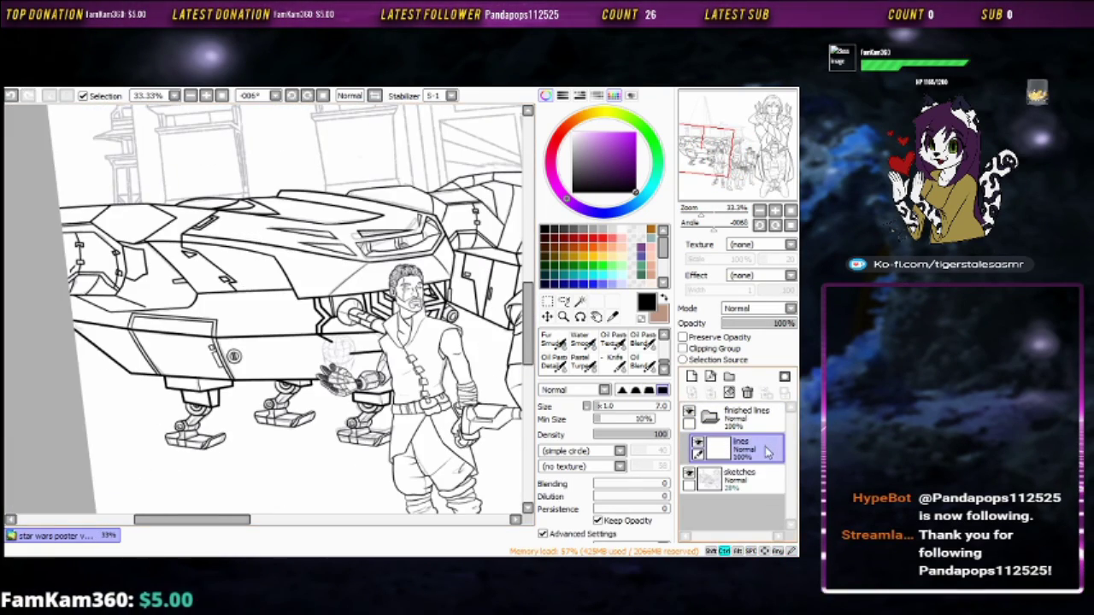